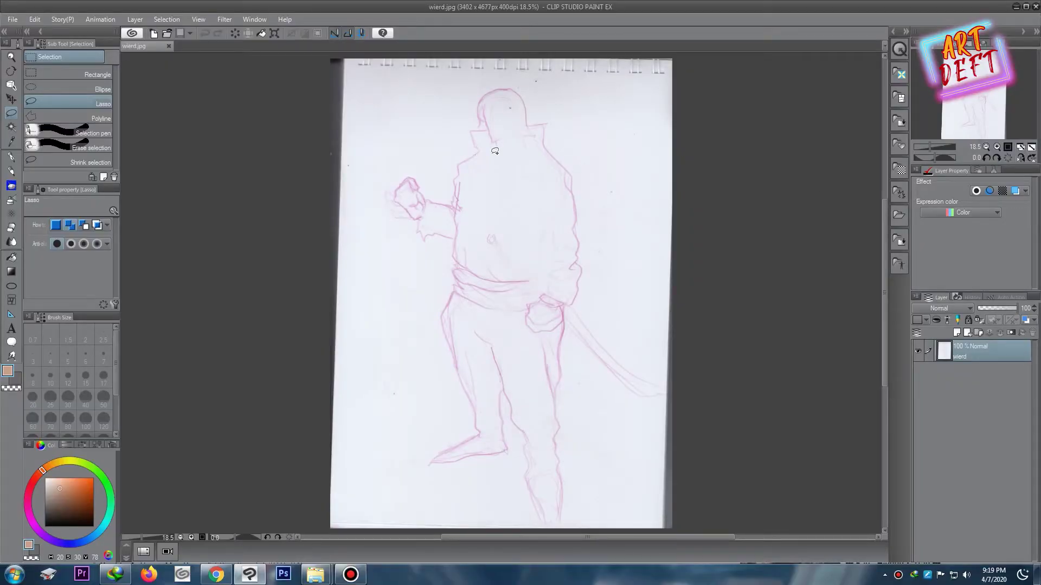
Step: Add a new raster layer above the pink sketch, pick the G-pen and zoom in on the head
left_click(957, 333)
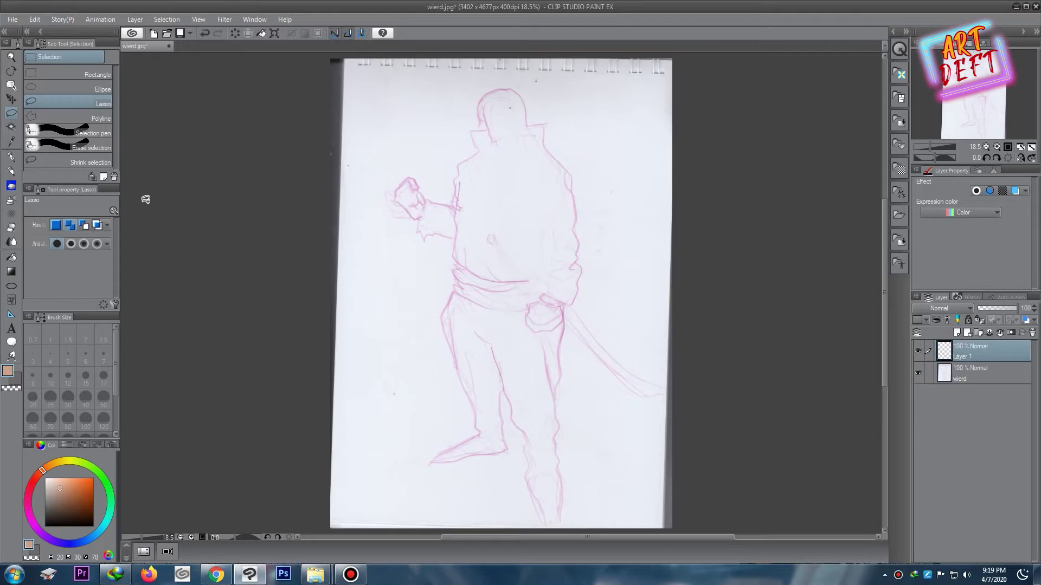
key("p")
scroll(503, 119, "up", 2)
scroll(502, 119, "up", 3)
scroll(438, 102, "down", 2)
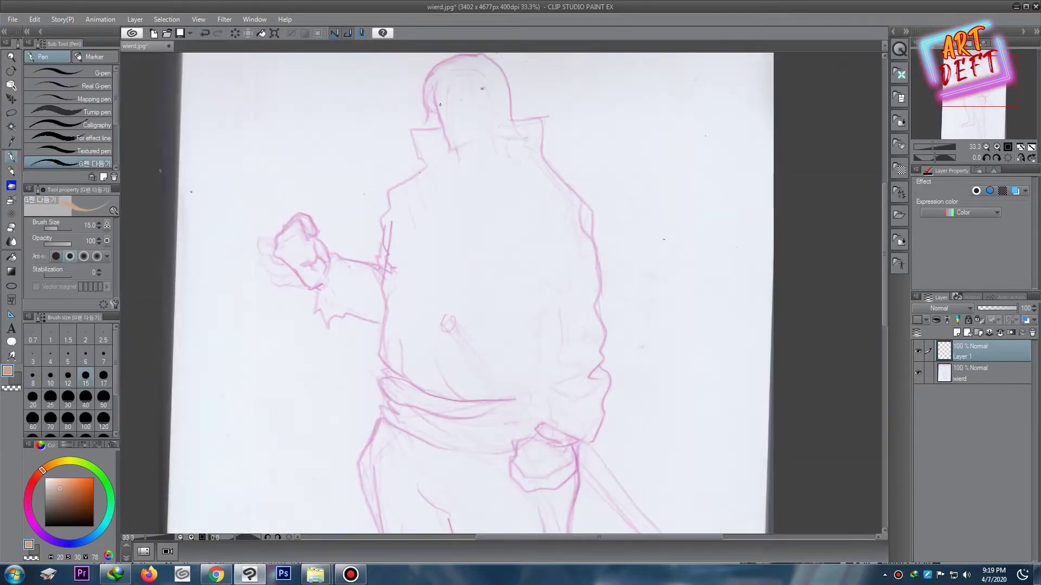
scroll(448, 130, "up", 1)
Step: Ink the head, collar, left shoulder, raised arm, fist and body edge down toward the waist
mouse_move(460, 126)
left_mouse_down()
mouse_move(431, 140)
mouse_move(419, 198)
left_mouse_up()
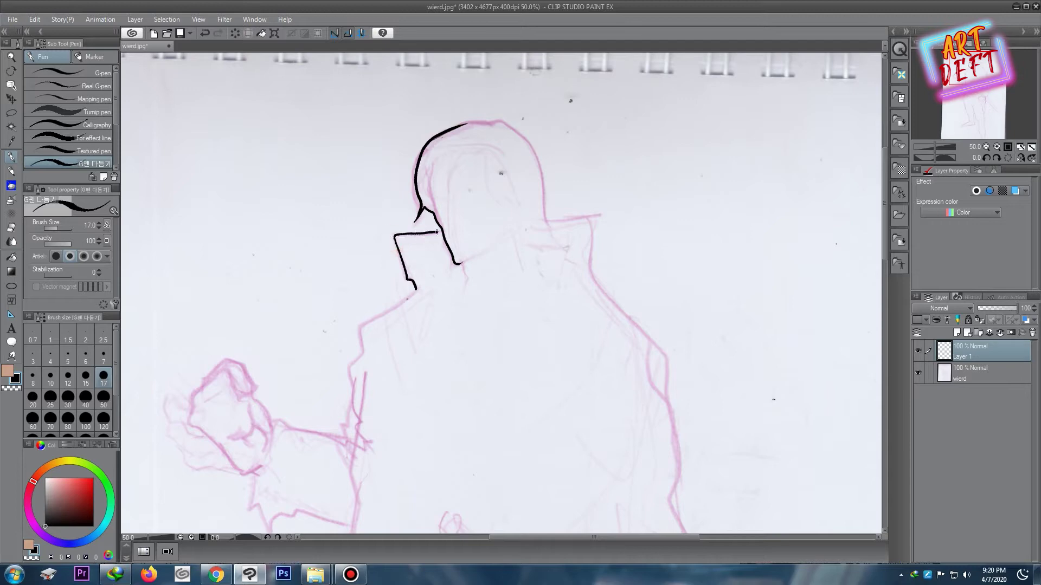
mouse_move(464, 124)
left_mouse_down()
mouse_move(511, 129)
mouse_move(547, 200)
mouse_move(589, 221)
mouse_move(614, 295)
mouse_move(671, 398)
left_mouse_up()
scroll(443, 135, "down", 3)
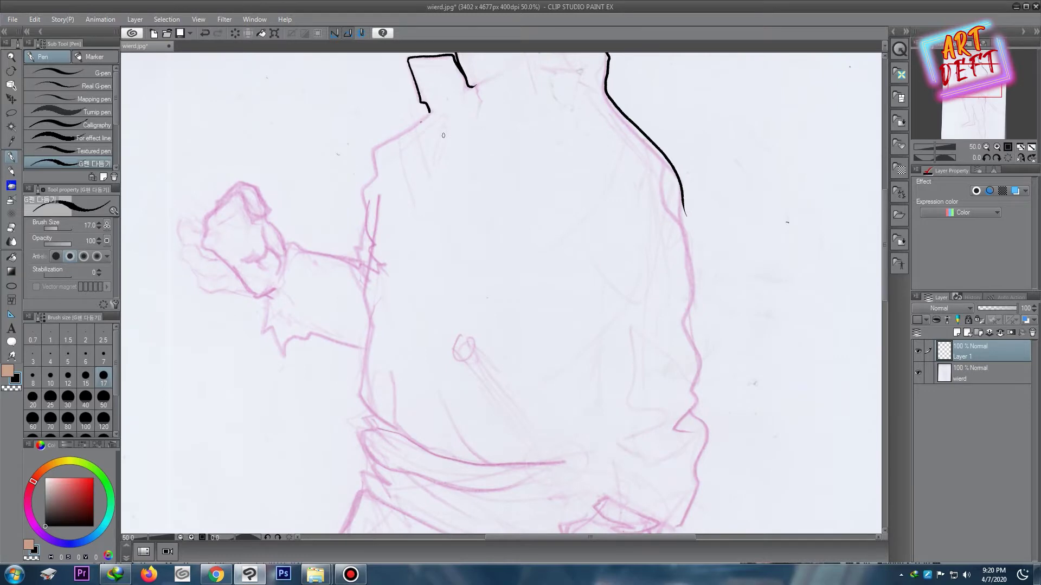
mouse_move(428, 113)
left_mouse_down()
mouse_move(374, 168)
mouse_move(368, 263)
left_mouse_up()
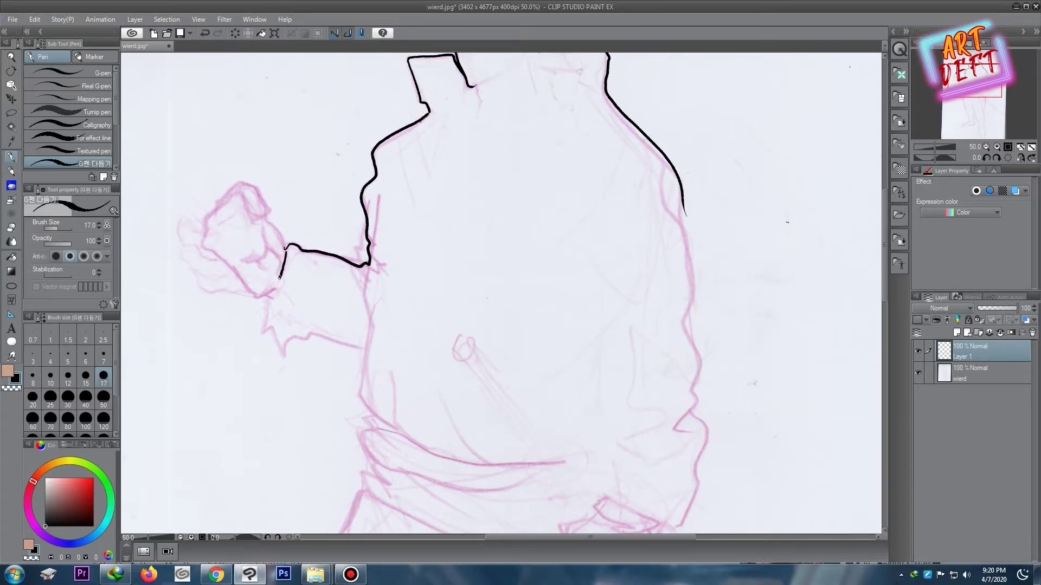
mouse_move(280, 278)
left_mouse_down()
mouse_move(265, 328)
mouse_move(357, 344)
mouse_move(368, 401)
left_mouse_up()
left_click_drag(363, 437, 366, 483)
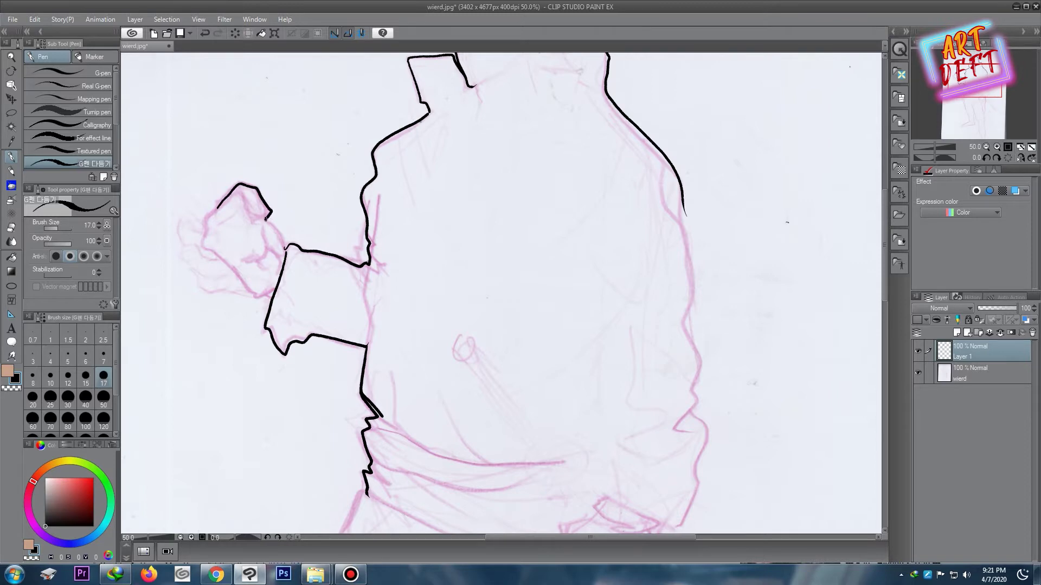
mouse_move(210, 217)
left_mouse_down()
mouse_move(220, 260)
mouse_move(254, 295)
left_mouse_up()
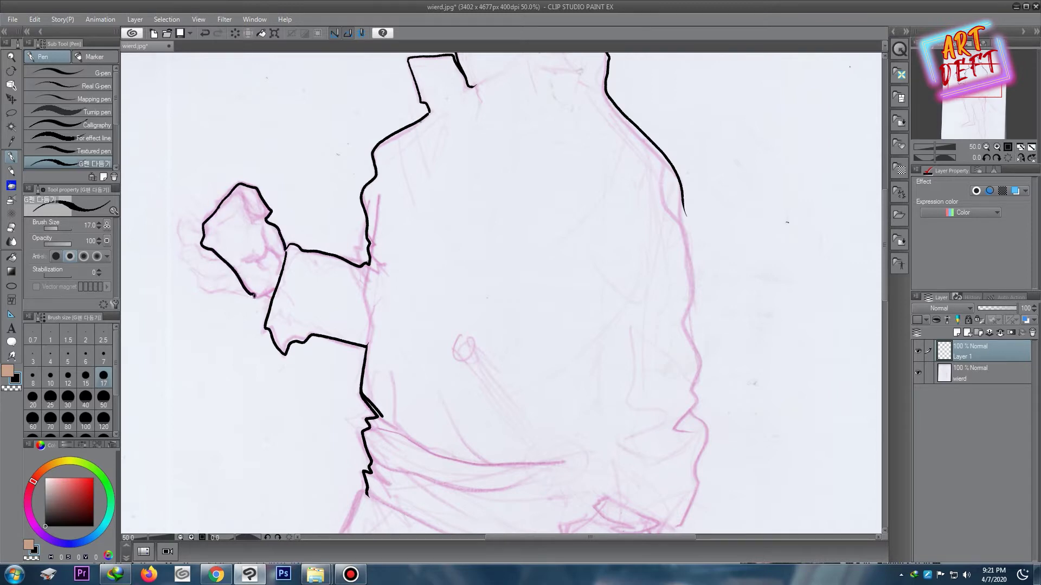
Step: Ink the outer and inner leg lines, front foot, inner thigh and back leg edge
scroll(334, 305, "down", 2)
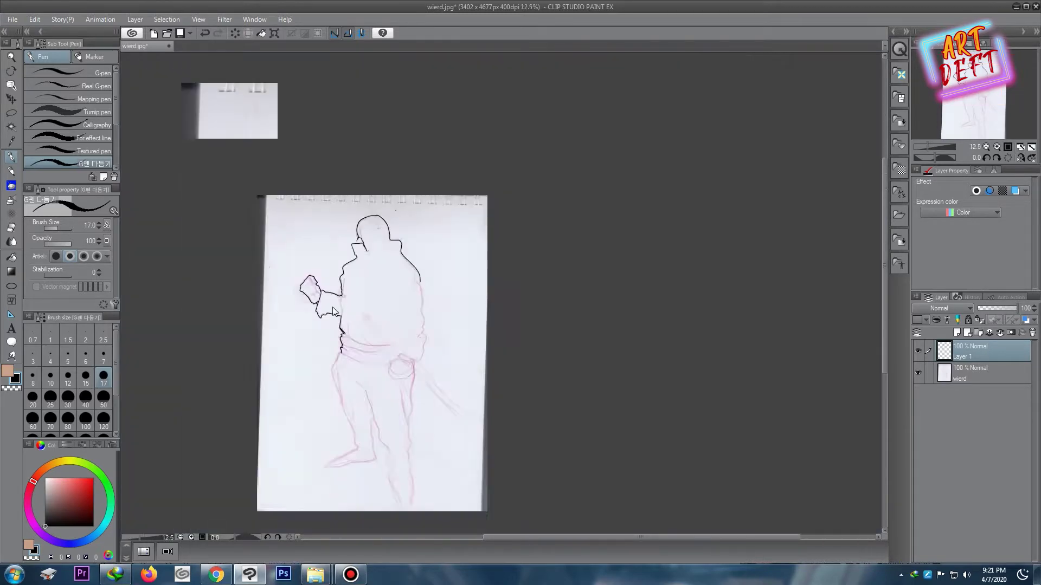
scroll(335, 305, "up", 1)
mouse_move(347, 399)
left_mouse_down()
mouse_move(329, 258)
mouse_move(305, 254)
mouse_move(298, 315)
left_mouse_up()
left_click_drag(313, 367, 342, 441)
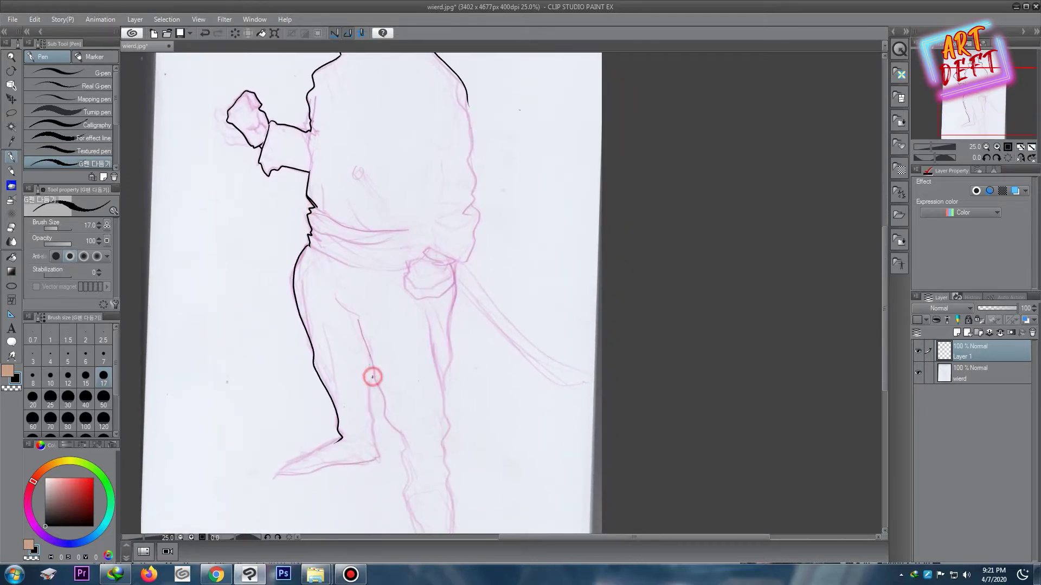
left_click_drag(372, 378, 375, 440)
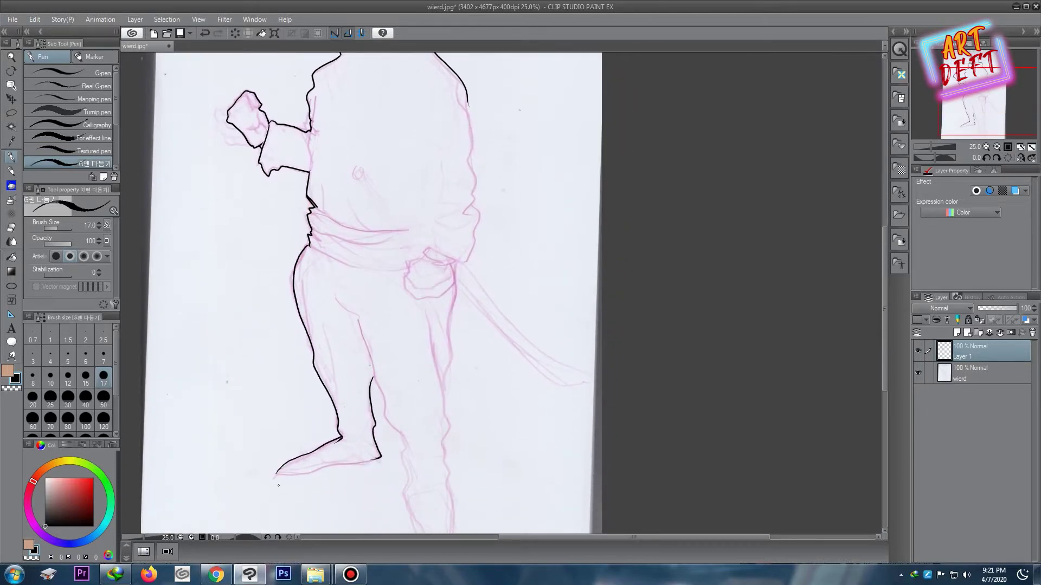
left_click_drag(276, 475, 312, 470)
left_click_drag(337, 302, 378, 386)
left_click_drag(399, 434, 408, 506)
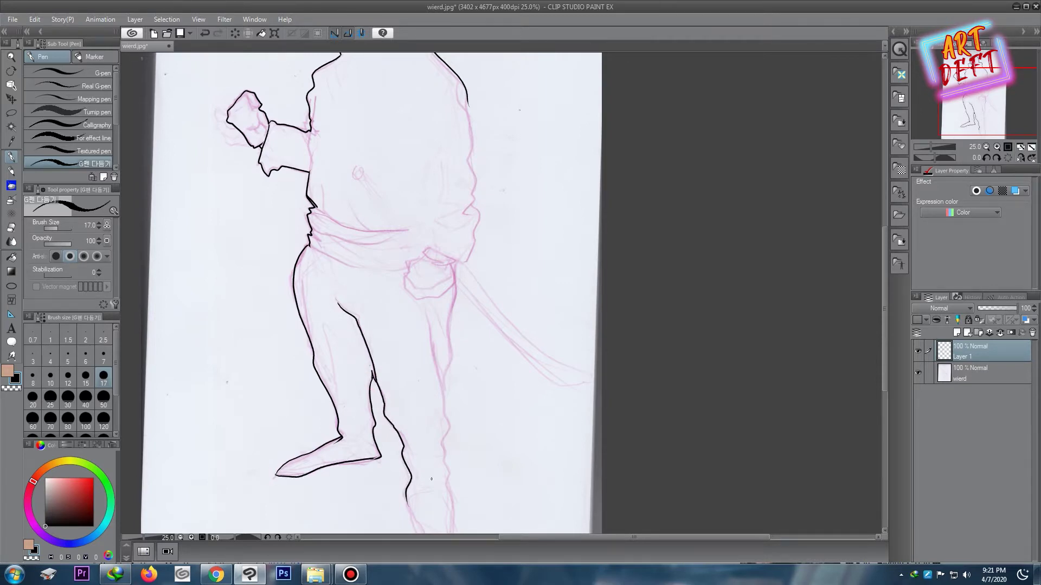
left_click_drag(452, 264, 443, 416)
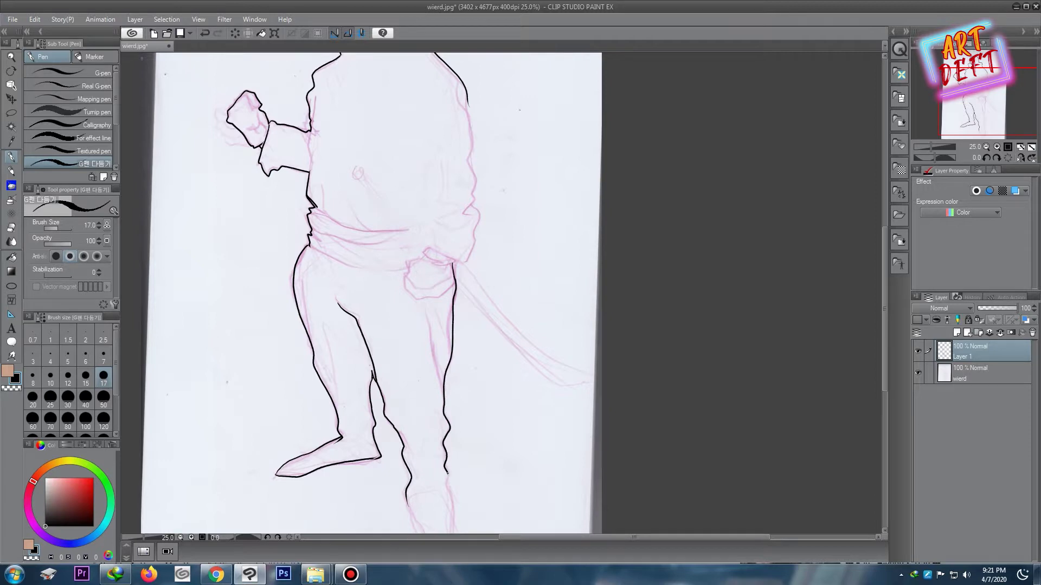
Step: Ink the hand resting at the hip
scroll(435, 207, "up", 3)
scroll(468, 201, "up", 2)
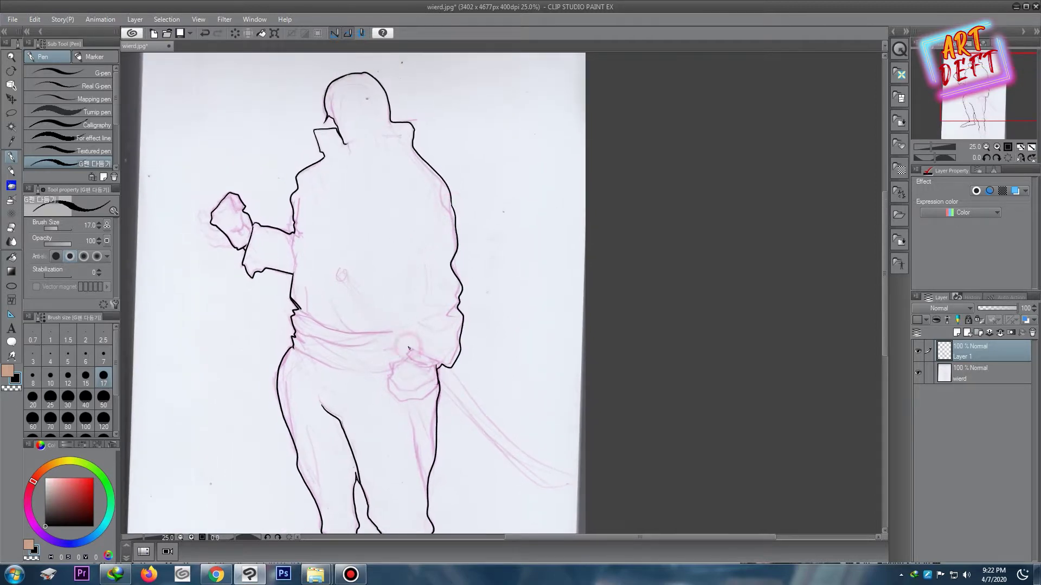
left_click_drag(408, 348, 389, 377)
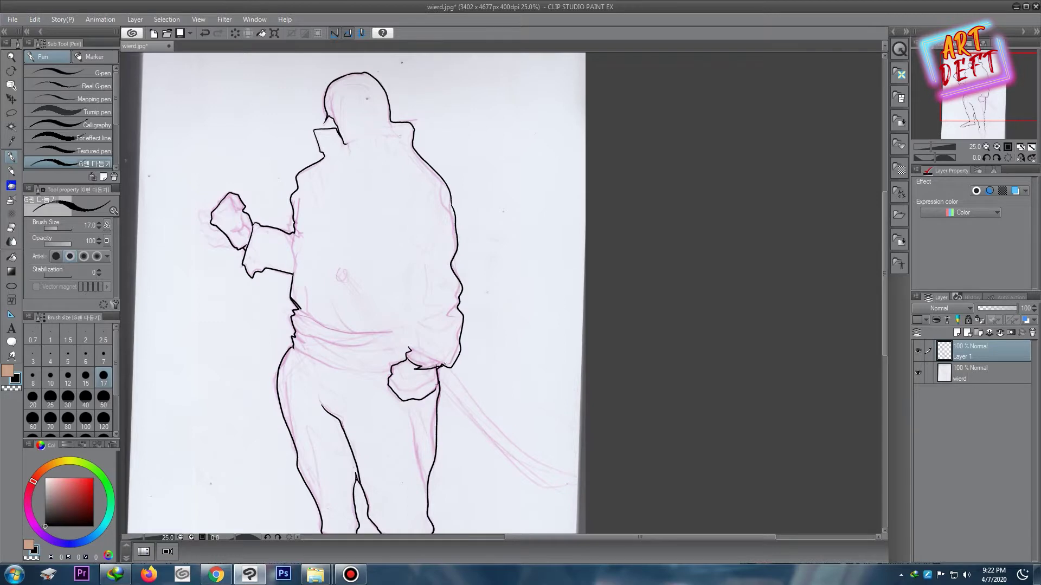
scroll(455, 400, "down", 8)
scroll(456, 347, "down", 1)
left_click_drag(382, 398, 389, 441)
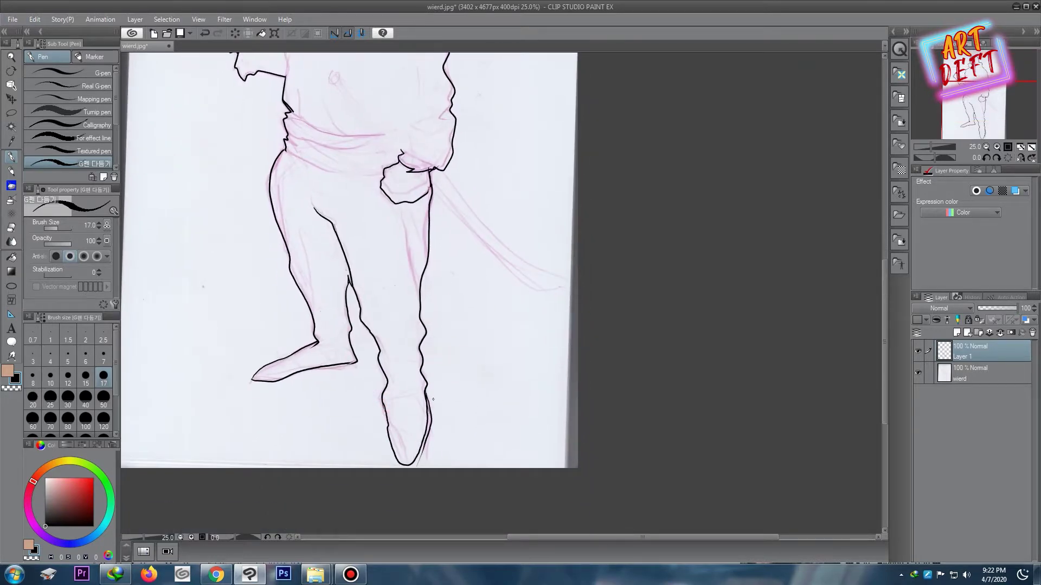
scroll(450, 336, "up", 6)
Step: Draw the curved sword blade outline, undoing the two misplaced blade strokes
mouse_move(406, 345)
left_mouse_down()
mouse_move(441, 394)
mouse_move(410, 325)
mouse_move(395, 318)
left_mouse_up()
key("ctrl+z")
scroll(394, 318, "up", 2)
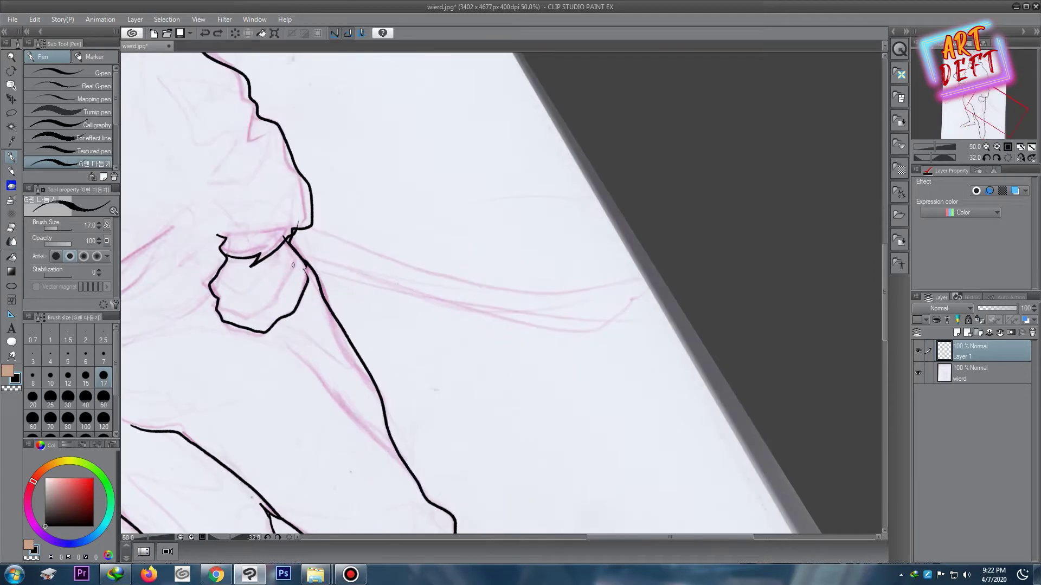
left_click_drag(305, 266, 547, 302)
key("ctrl+z")
mouse_move(306, 271)
left_mouse_down()
mouse_move(515, 316)
mouse_move(645, 285)
mouse_move(518, 286)
mouse_move(324, 246)
left_mouse_up()
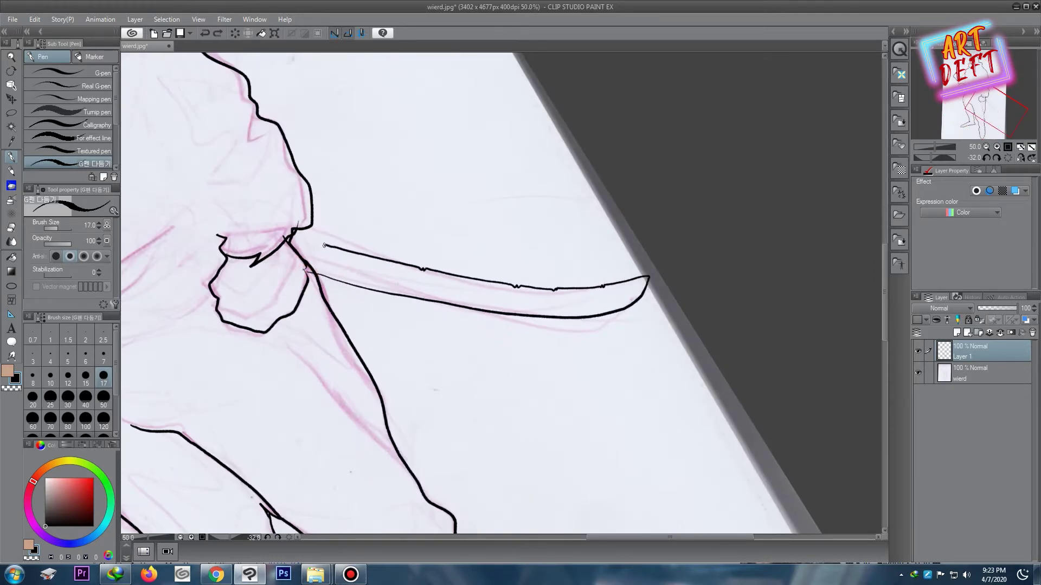
scroll(325, 244, "down", 2)
scroll(365, 238, "down", 2)
scroll(366, 237, "down", 4)
Step: Reset the view upright and fill the body, fist, hilt hand and blade solid black
key("r")
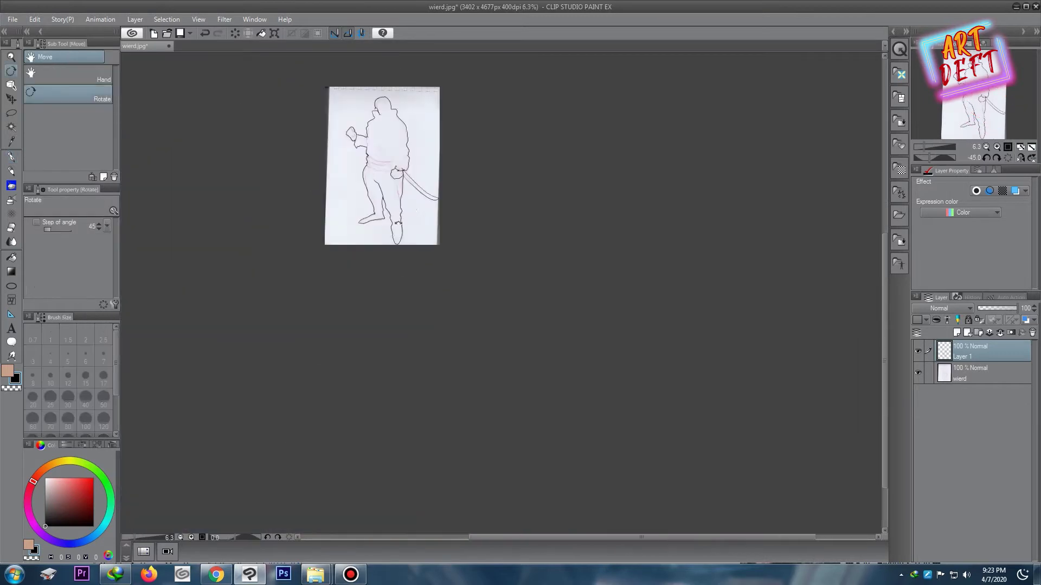
key("p")
scroll(398, 222, "up", 4)
scroll(314, 268, "up", 1)
scroll(312, 276, "down", 1)
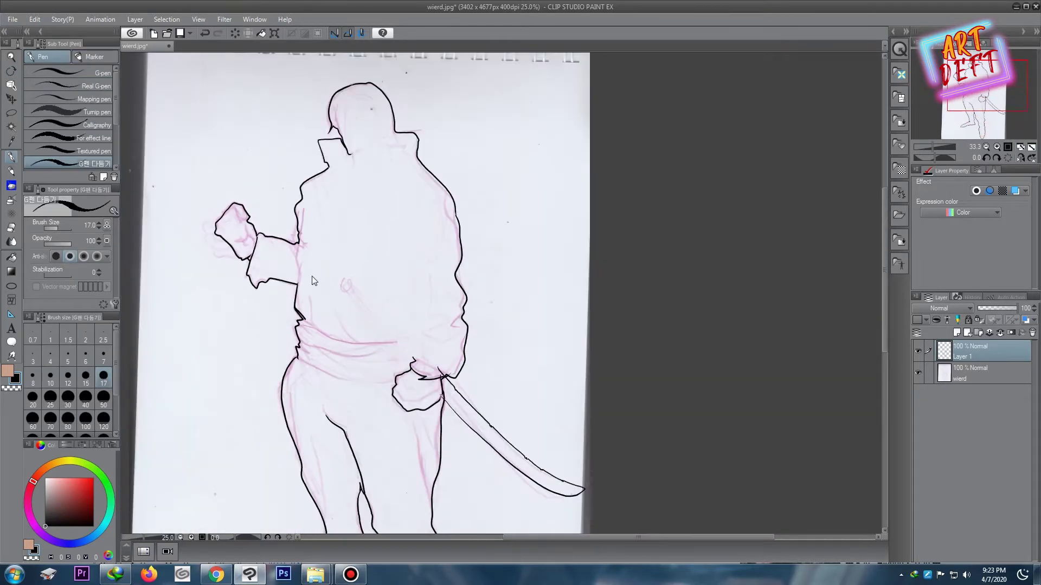
left_click(11, 257)
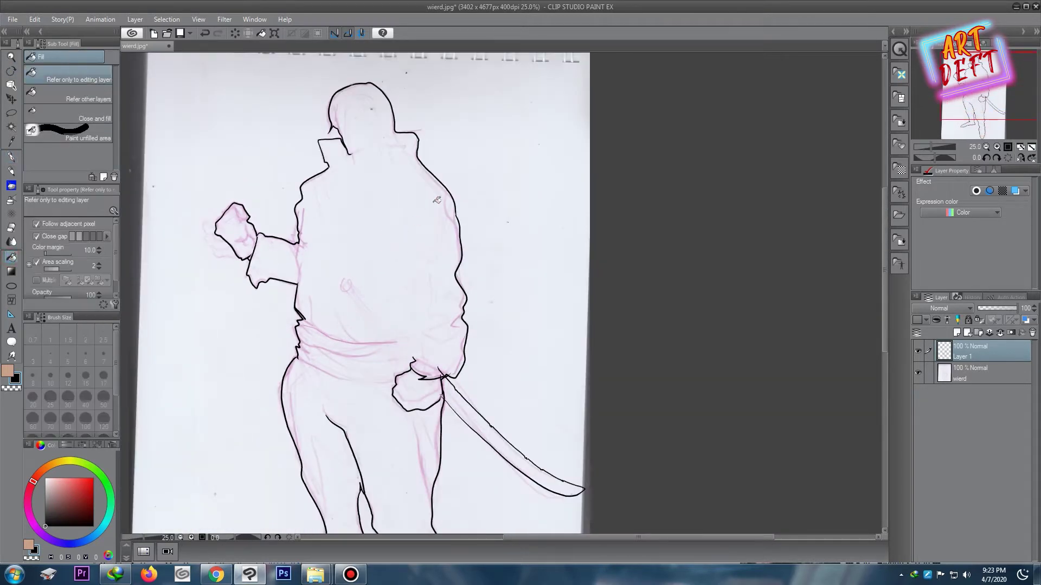
left_click(437, 201)
left_click(234, 228)
left_click(413, 389)
left_click(446, 394)
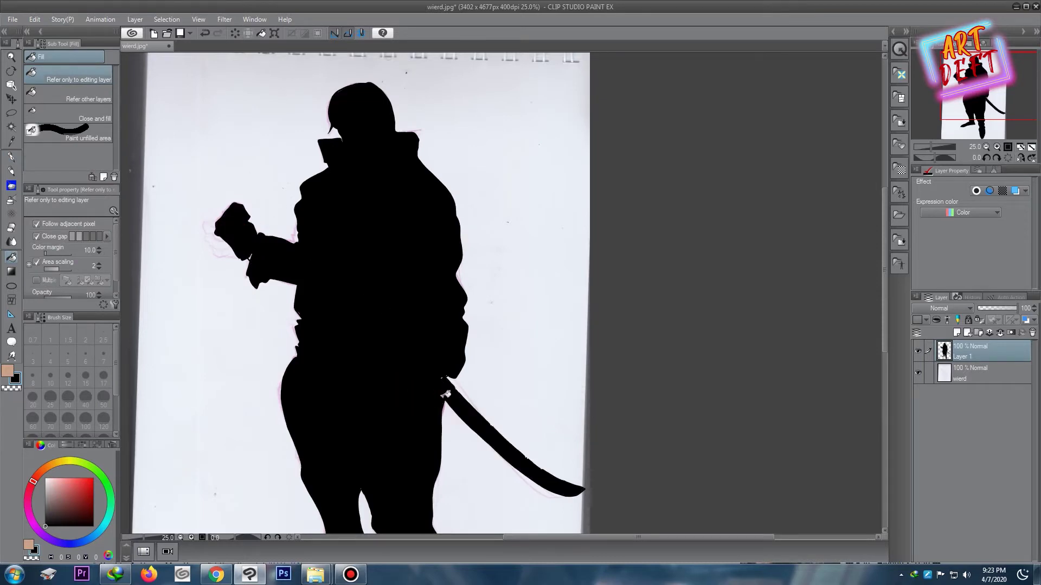
Step: Hide the 'wierd' sketch layer and add Layer 2 beneath the figure layer
scroll(317, 264, "down", 3)
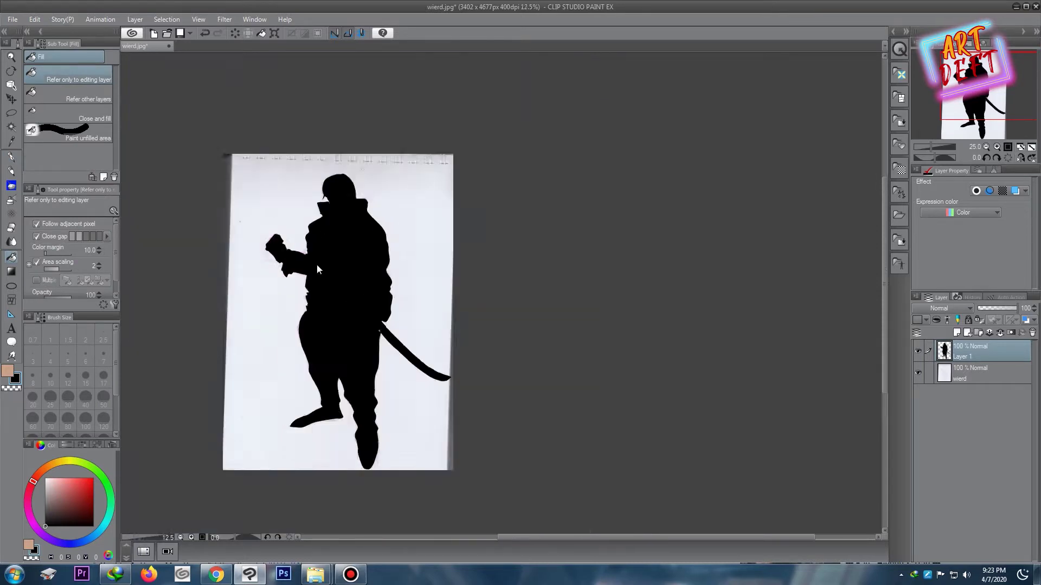
scroll(317, 261, "up", 4)
scroll(315, 258, "down", 3)
left_click(920, 375)
left_click(975, 374)
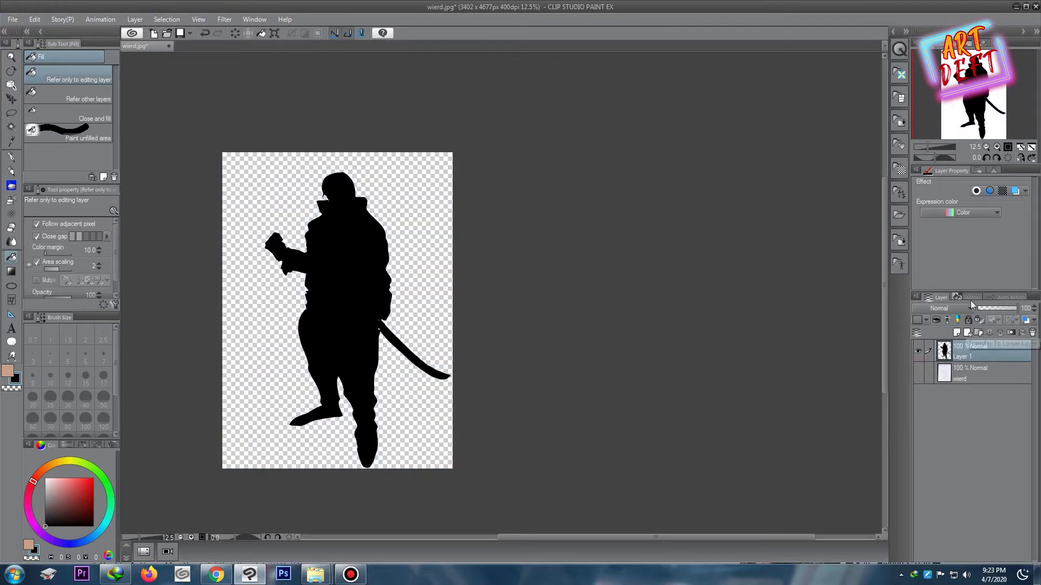
left_click(957, 332)
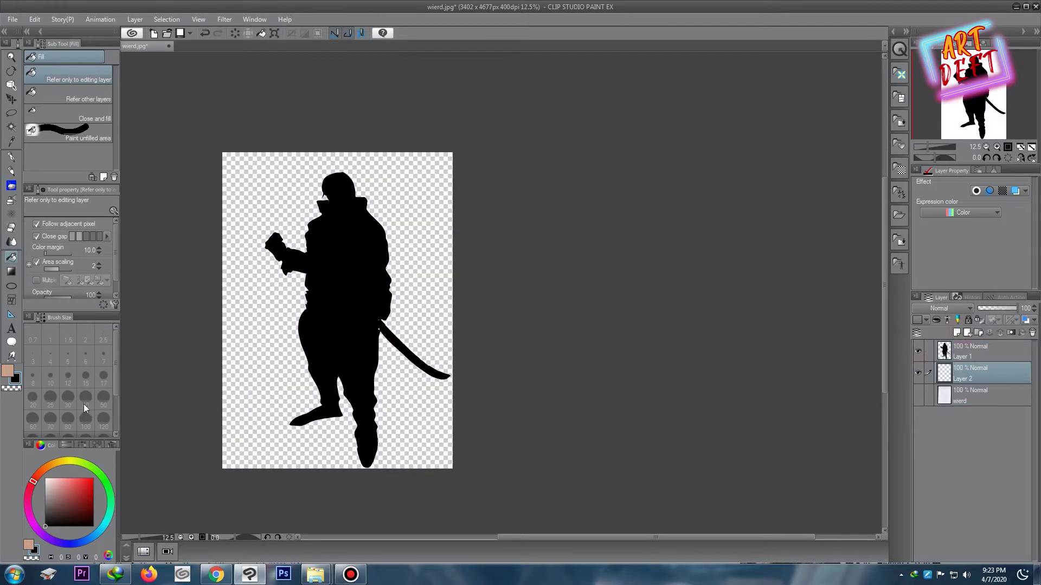
Step: Fill the background layer with a dark blue-purple colour
key("d")
left_click(71, 543)
left_click_drag(64, 504, 67, 510)
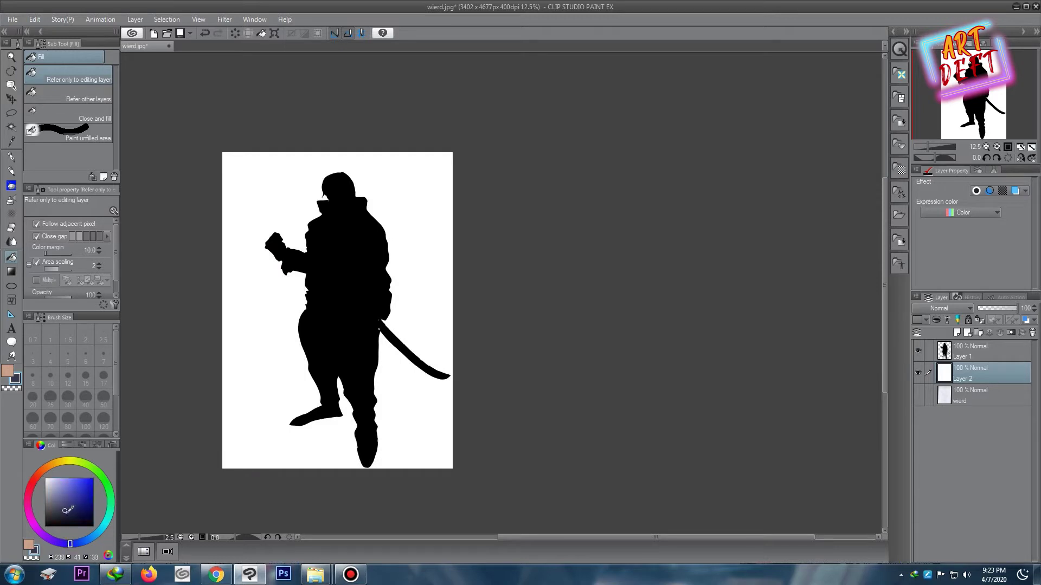
left_click(227, 193)
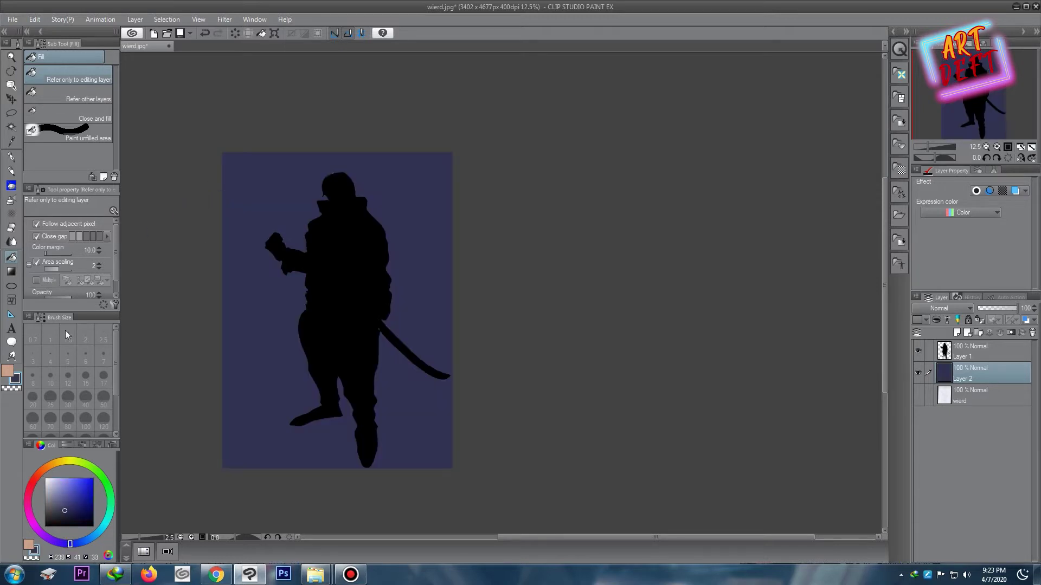
Step: Restore black as the drawing colour, lower Layer 1 opacity to 46%, and add a layer above
left_click(7, 371)
left_click(46, 525)
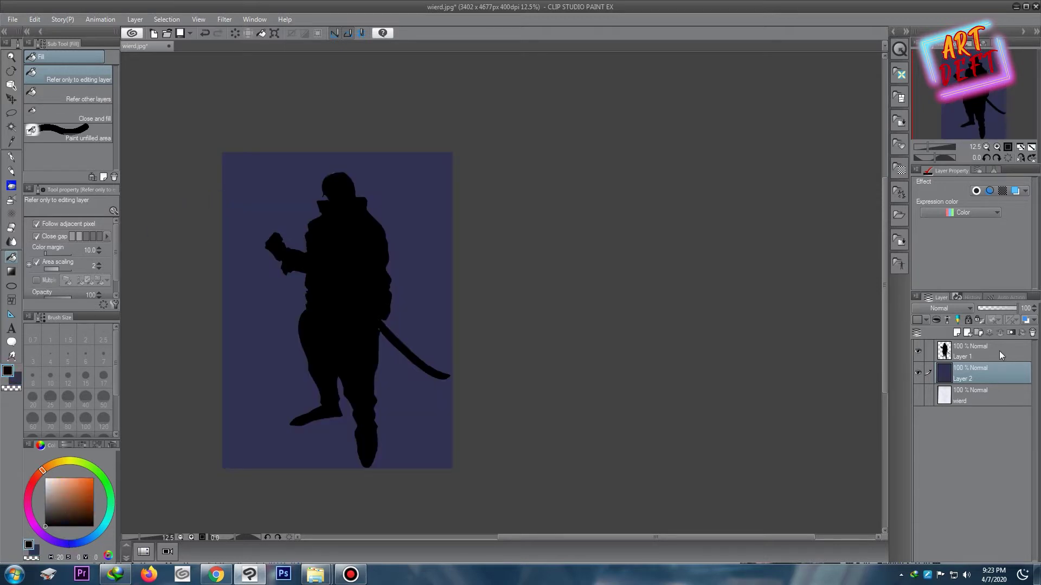
left_click(976, 351)
left_click_drag(1015, 308, 997, 313)
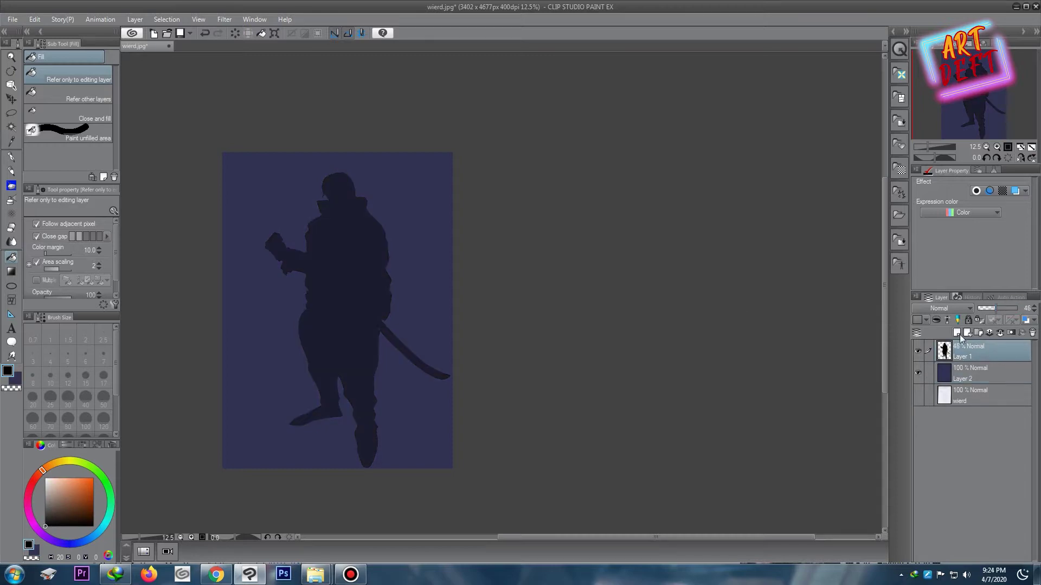
left_click(960, 335)
Step: Show the sketch again and lower the purple background's opacity to about 76
left_click(12, 160)
scroll(330, 315, "up", 4)
scroll(331, 315, "up", 2)
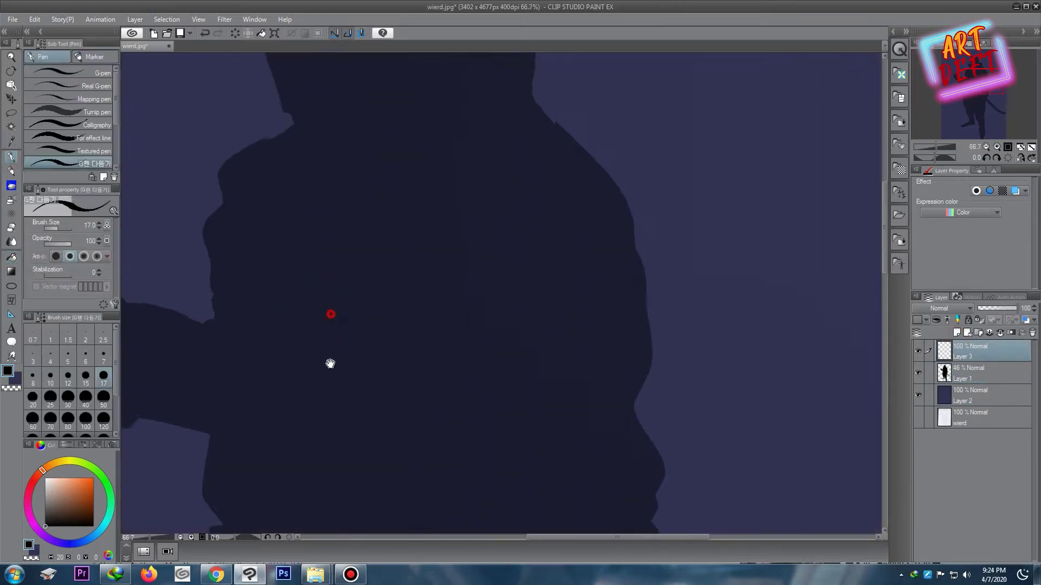
mouse_move(330, 363)
left_mouse_down()
mouse_move(345, 332)
mouse_move(330, 316)
mouse_move(350, 288)
left_mouse_up()
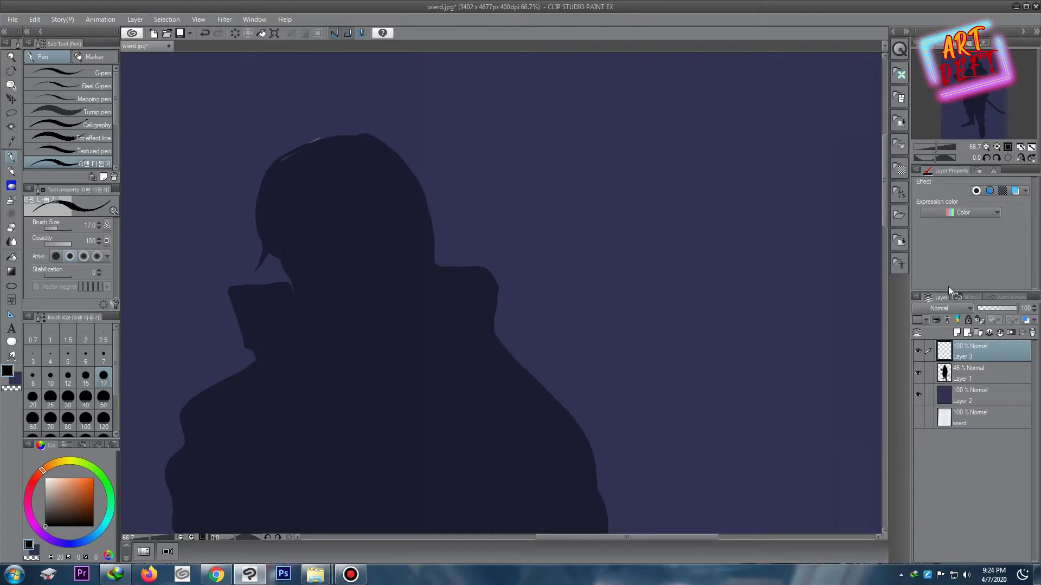
left_click(975, 368)
left_click(918, 395)
left_click(918, 418)
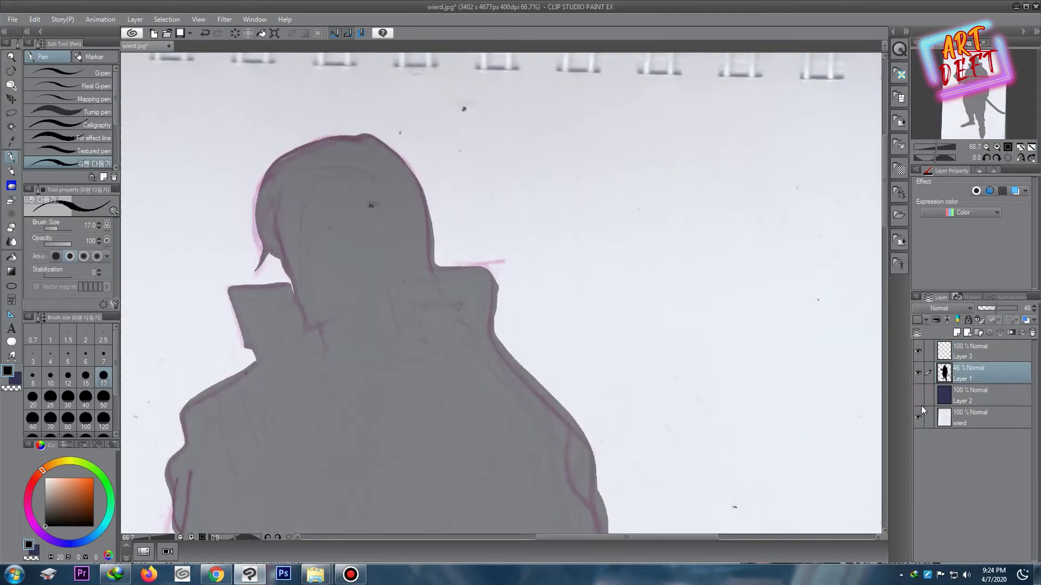
left_click(918, 395)
left_click(965, 396)
left_click_drag(1017, 308, 1007, 308)
Step: Raise the silhouette layer to about 66% opacity, thin the G-pen to 7, and select Layer 3
left_click(971, 373)
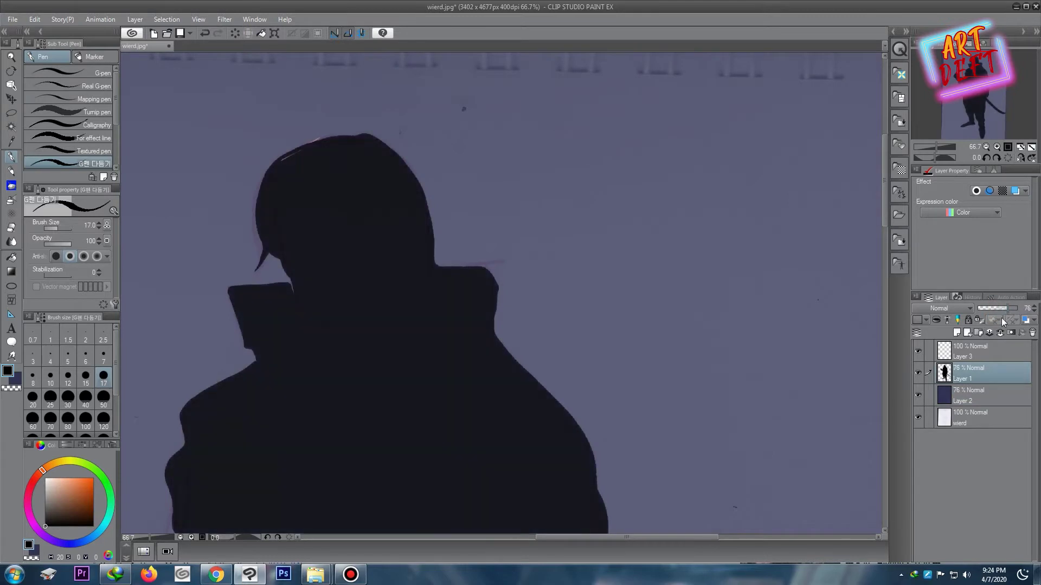
left_click(968, 350)
key("bracketleft")
key("bracketleft")
key("bracketleft")
key("bracketleft")
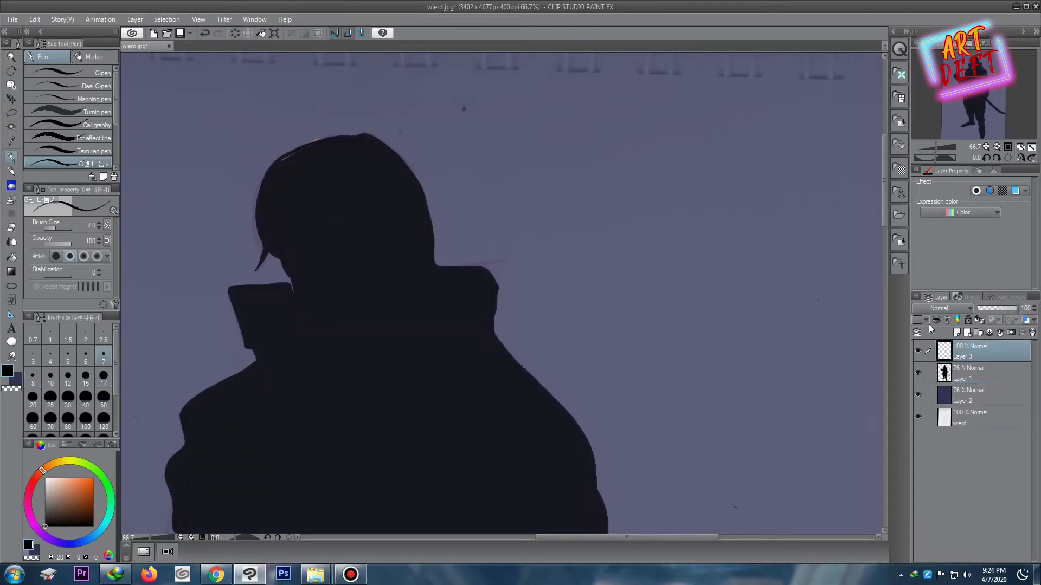
left_click(976, 373)
left_click_drag(1006, 308, 1000, 308)
left_click(968, 349)
scroll(369, 279, "down", 2)
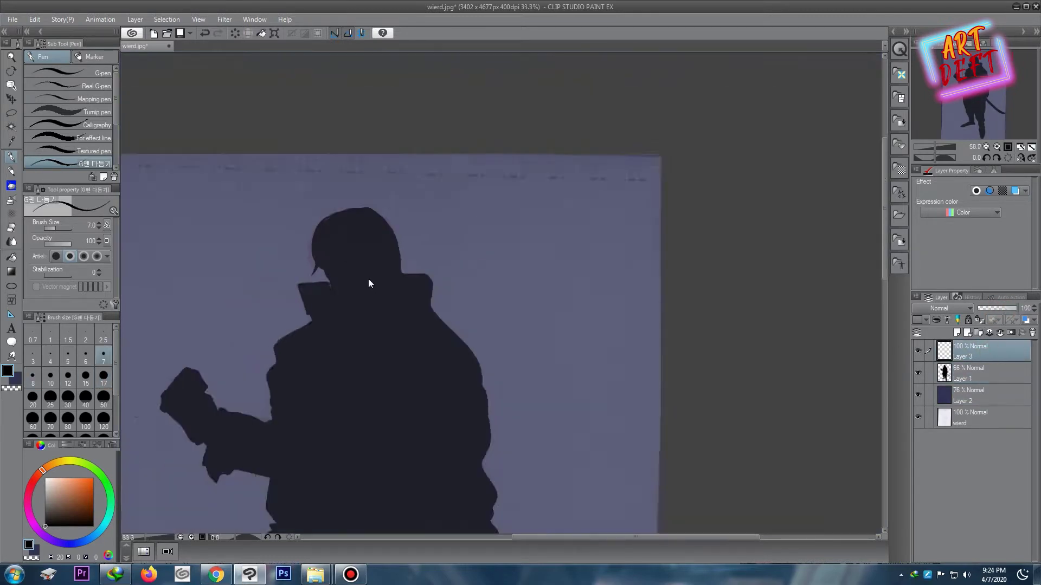
scroll(369, 279, "up", 3)
Step: Ink lines around the eye and the nose outline, erasing the nose lines afterwards
mouse_move(234, 150)
left_mouse_down()
mouse_move(315, 209)
mouse_move(234, 219)
mouse_move(258, 228)
left_mouse_up()
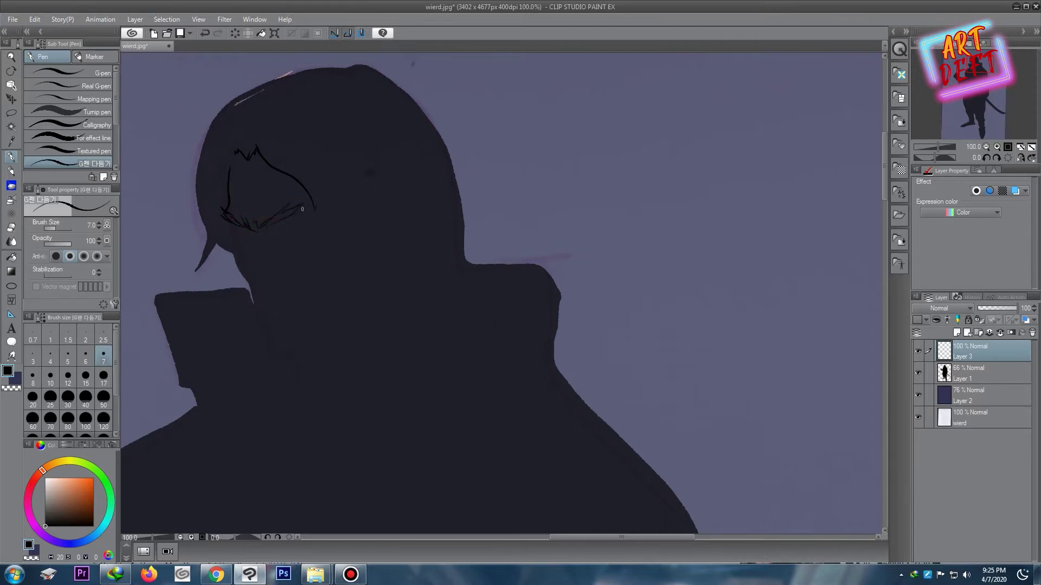
scroll(262, 249, "up", 2)
scroll(269, 261, "up", 3)
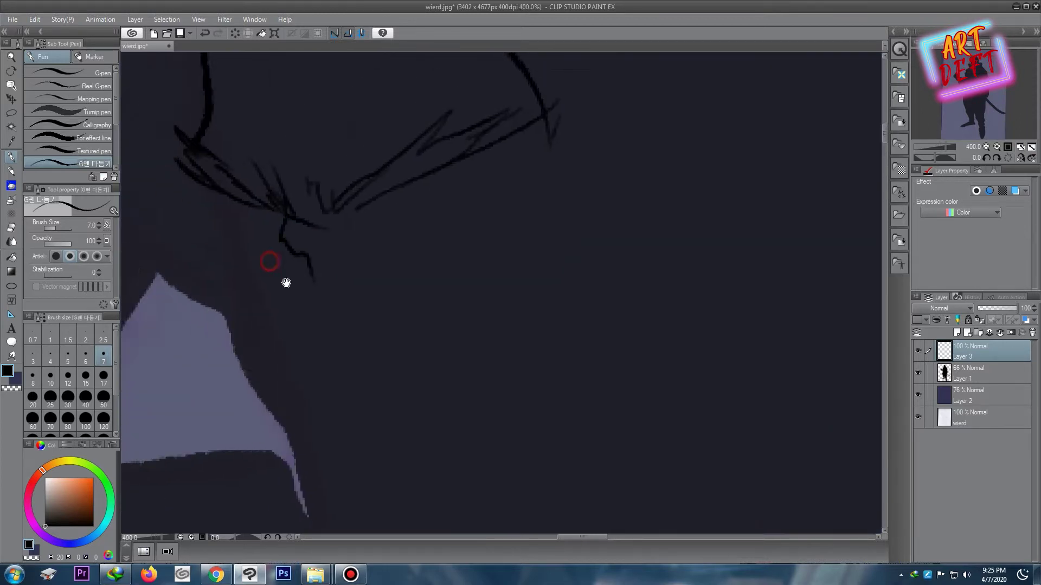
mouse_move(324, 281)
left_mouse_down()
mouse_move(360, 439)
mouse_move(442, 362)
mouse_move(407, 387)
left_mouse_up()
left_click_drag(378, 244, 417, 358)
scroll(421, 298, "down", 3)
scroll(412, 292, "up", 2)
key("e")
left_click(11, 159)
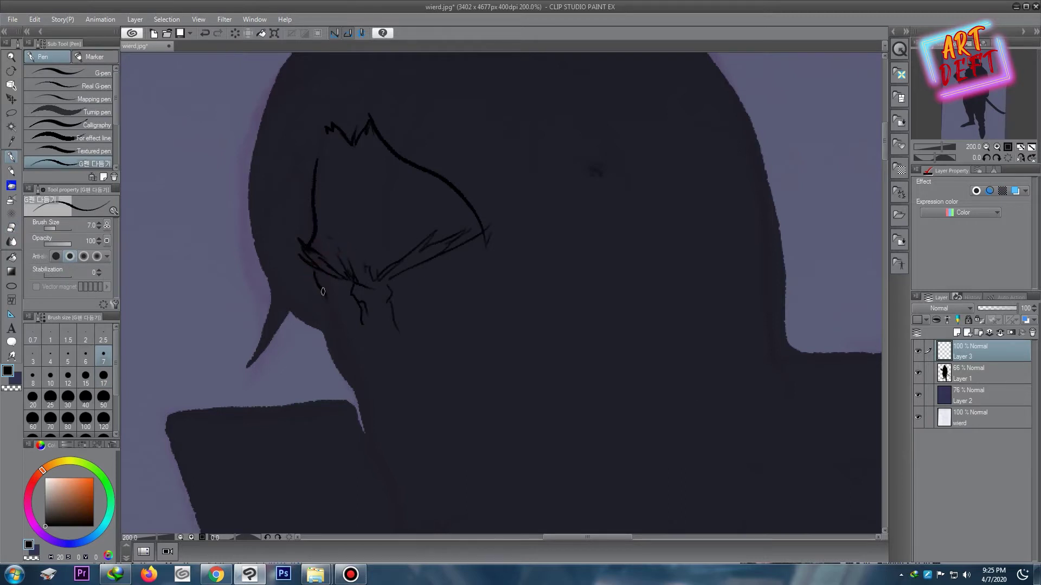
Step: Redraw the nose with a hooked nostril and an under-brow line, erasing a stray jaw line
left_click_drag(315, 273, 326, 343)
mouse_move(356, 302)
left_mouse_down()
mouse_move(342, 352)
mouse_move(363, 386)
left_mouse_up()
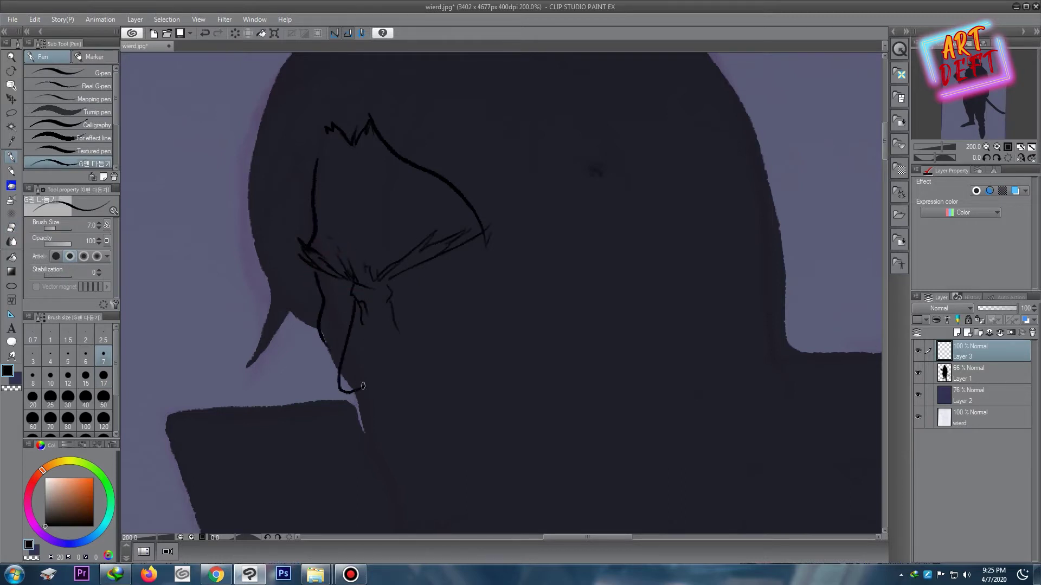
left_click_drag(418, 354, 440, 366)
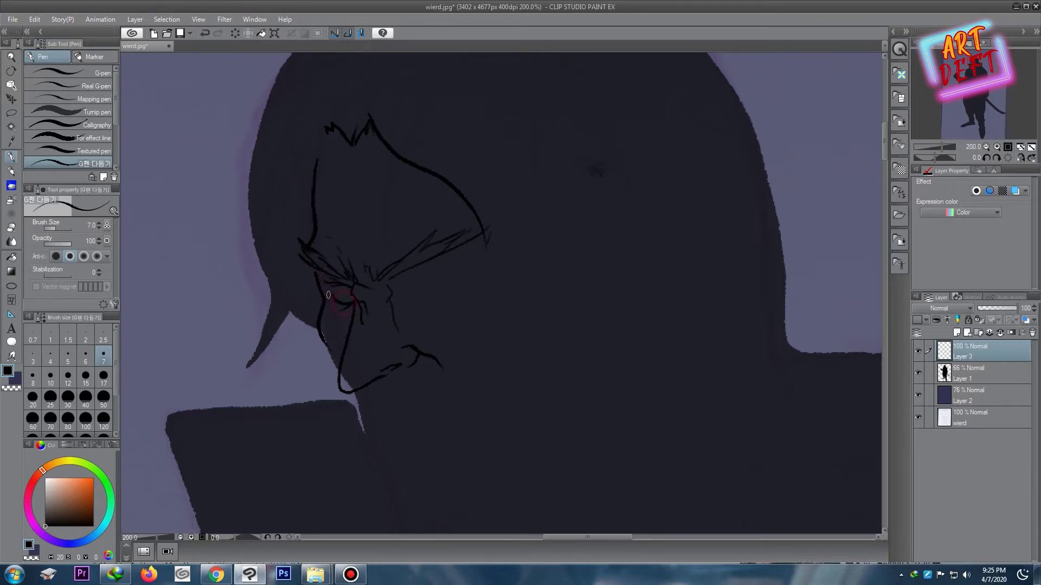
left_click_drag(395, 282, 448, 283)
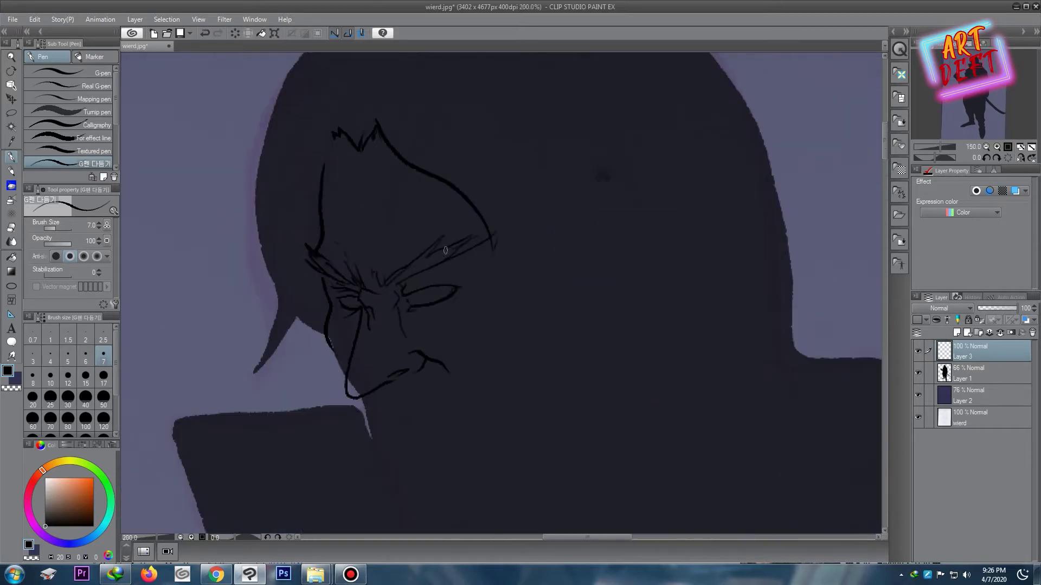
key("e")
left_click_drag(344, 383, 404, 369)
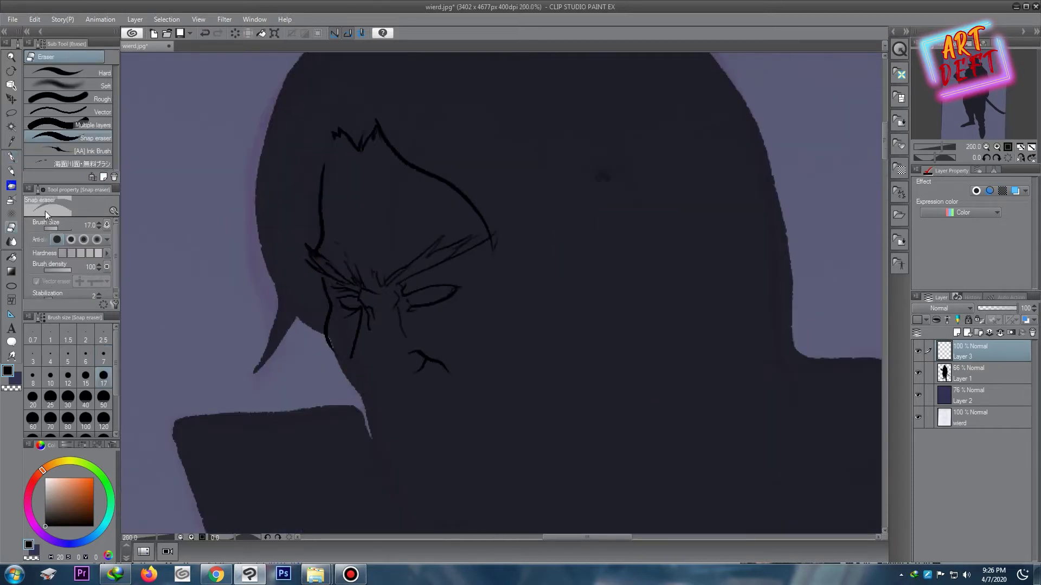
key("p")
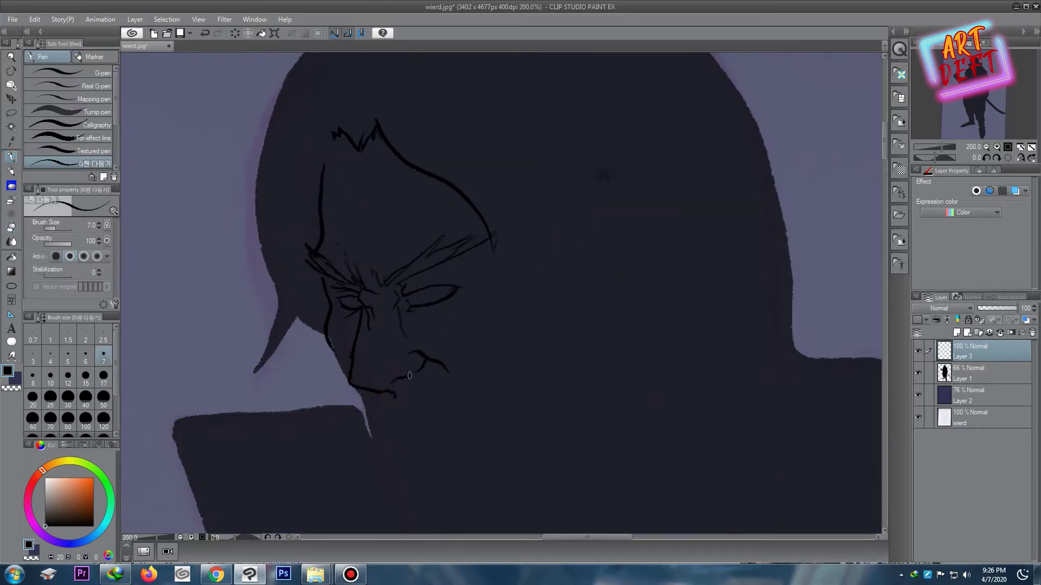
left_click_drag(386, 315, 388, 369)
Step: Add furrowed brow strokes above the eye, with a brief eraser touch-up
scroll(408, 285, "down", 3)
scroll(431, 276, "up", 5)
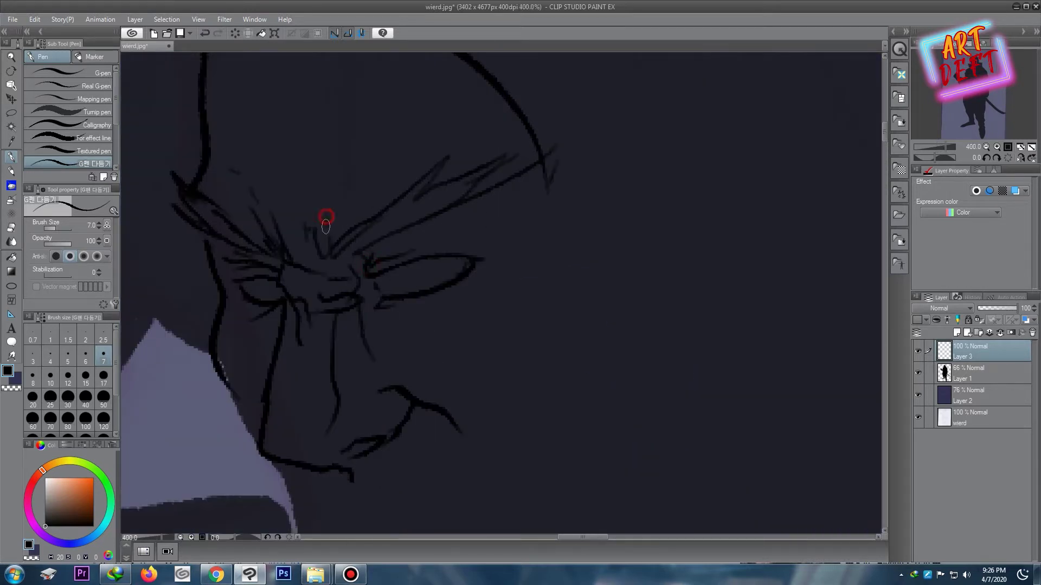
left_click_drag(325, 215, 496, 207)
left_click_drag(344, 240, 540, 193)
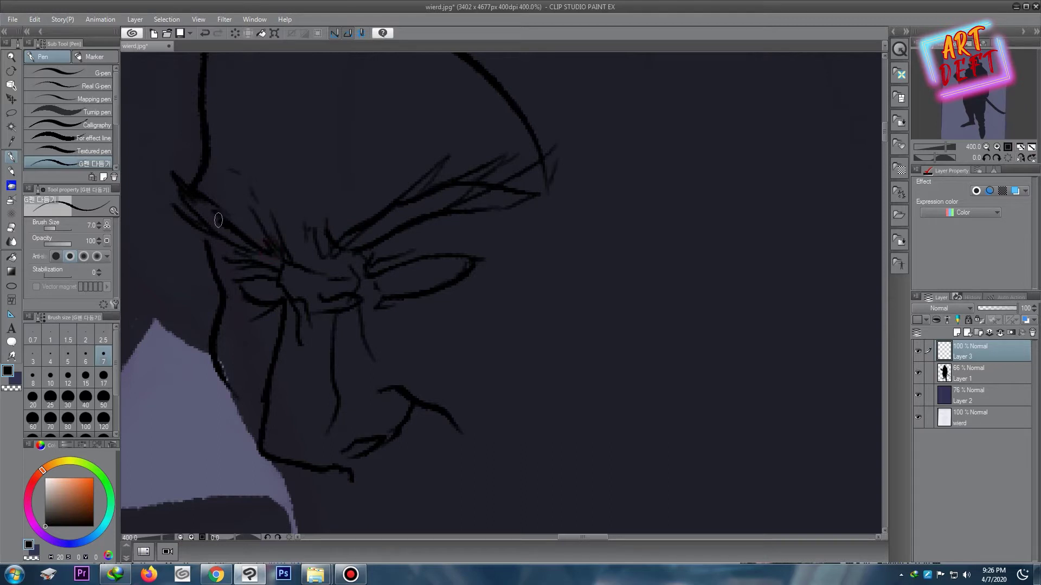
key("e")
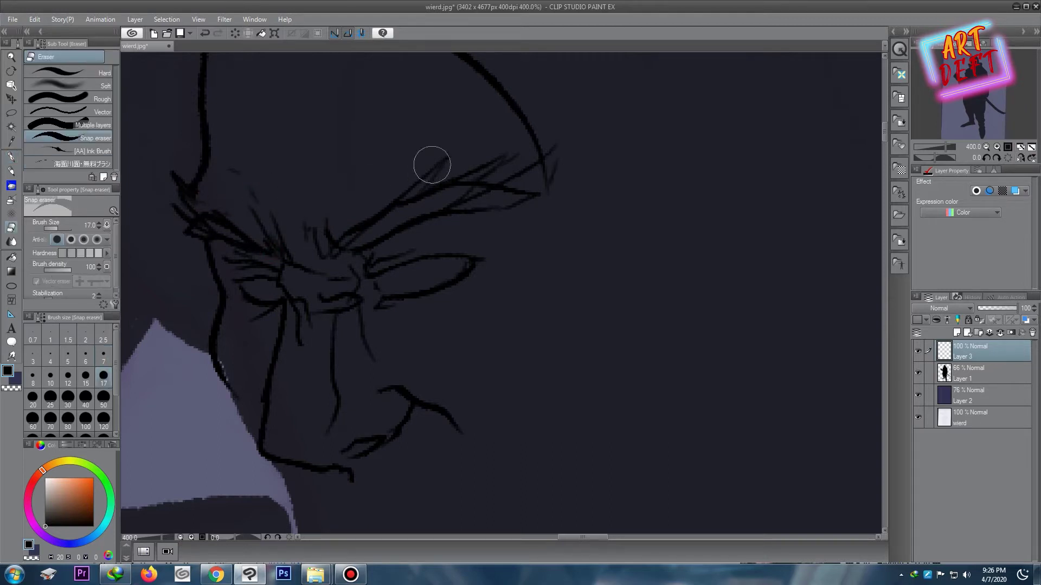
scroll(450, 167, "down", 3)
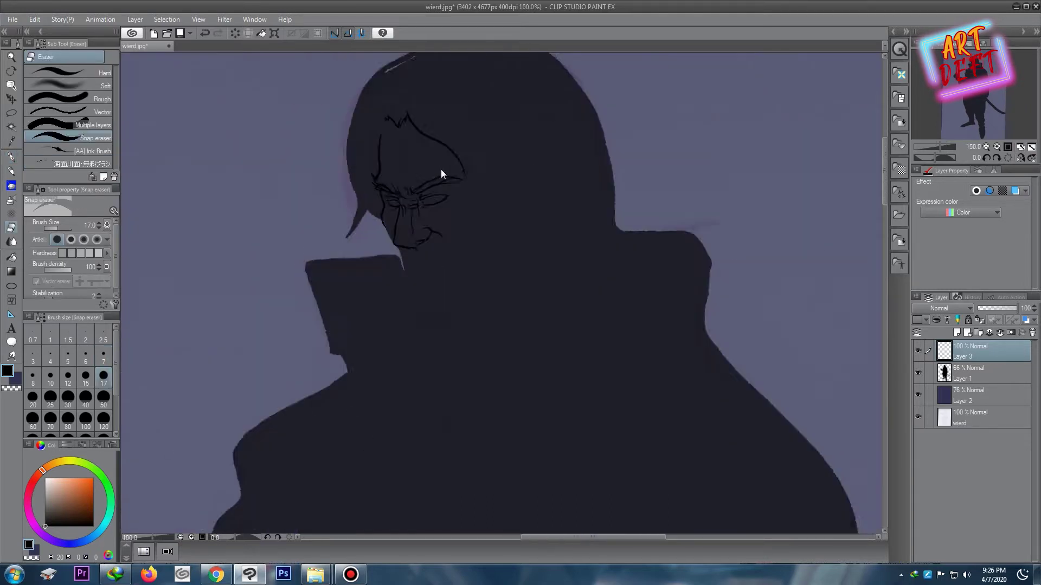
key("p")
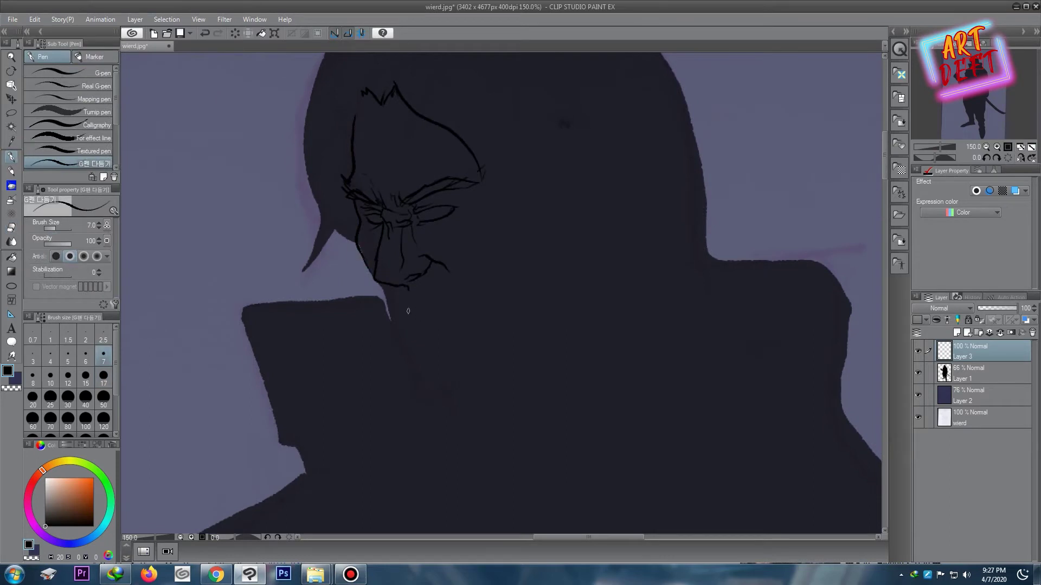
Step: Draw the mouth line with an upturned right end and the upper lip line
left_click_drag(407, 309, 458, 314)
left_click_drag(453, 313, 476, 299)
scroll(490, 248, "down", 3)
scroll(442, 302, "up", 4)
left_click_drag(384, 346, 464, 345)
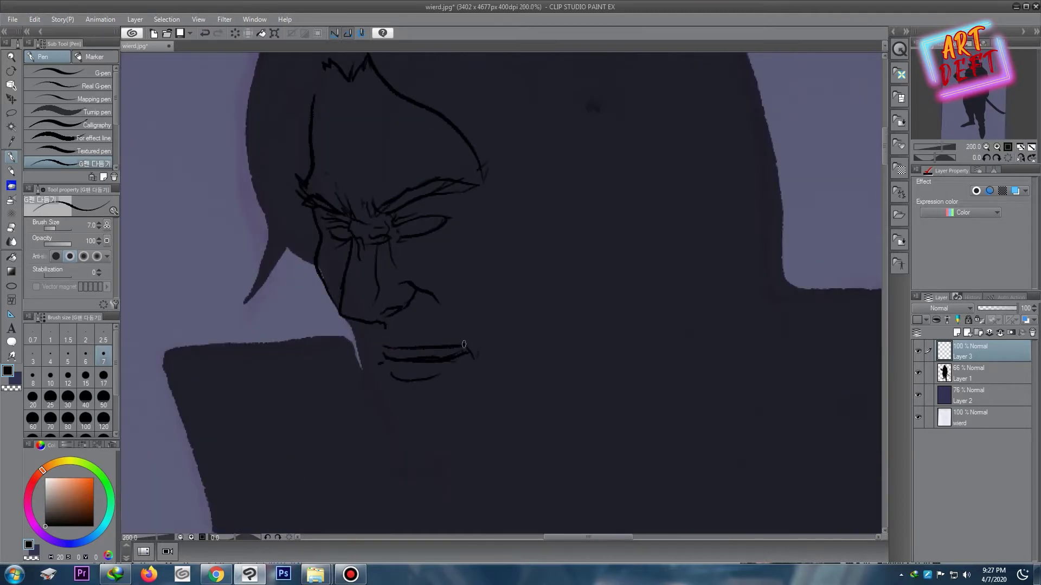
left_click_drag(386, 353, 410, 361)
Step: Mark the mouth corner and add goatee strokes and a cheek line
scroll(503, 269, "down", 4)
scroll(493, 271, "up", 4)
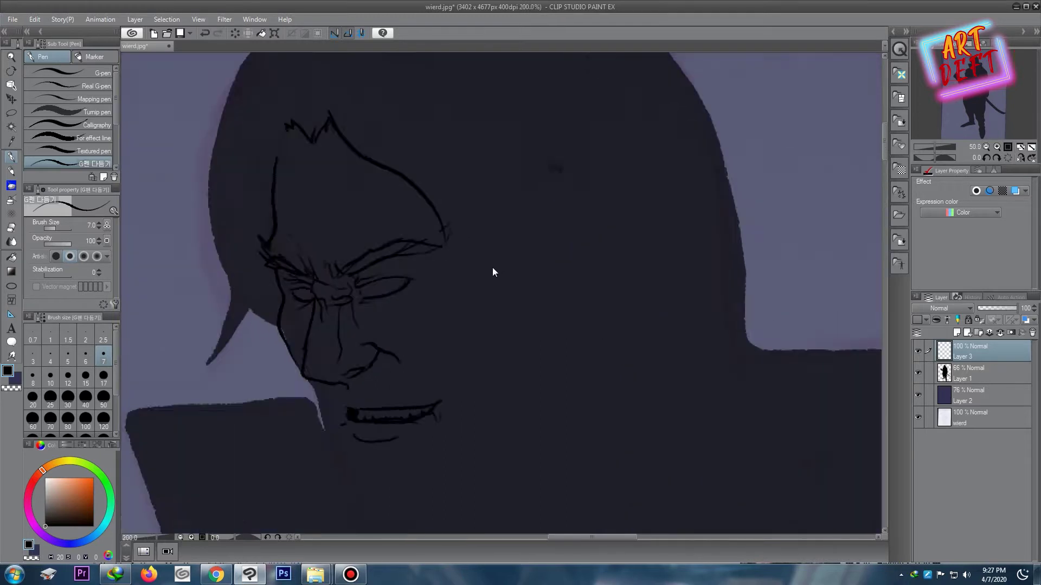
scroll(493, 273, "down", 4)
scroll(477, 276, "up", 3)
scroll(473, 280, "up", 1)
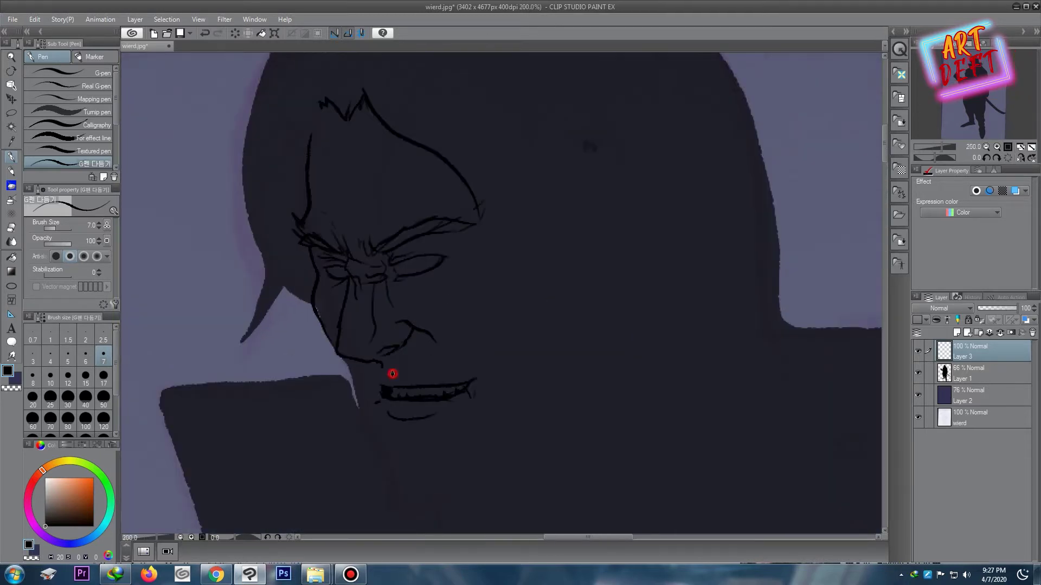
mouse_move(392, 374)
left_mouse_down()
mouse_move(484, 387)
mouse_move(376, 395)
mouse_move(359, 427)
mouse_move(366, 421)
left_mouse_up()
mouse_move(416, 345)
left_mouse_down()
mouse_move(504, 382)
mouse_move(499, 404)
mouse_move(519, 410)
left_mouse_up()
Step: Thicken the mustache, add a shadow wedge, under-lip strokes and beard hatching on the chin
scroll(483, 321, "down", 3)
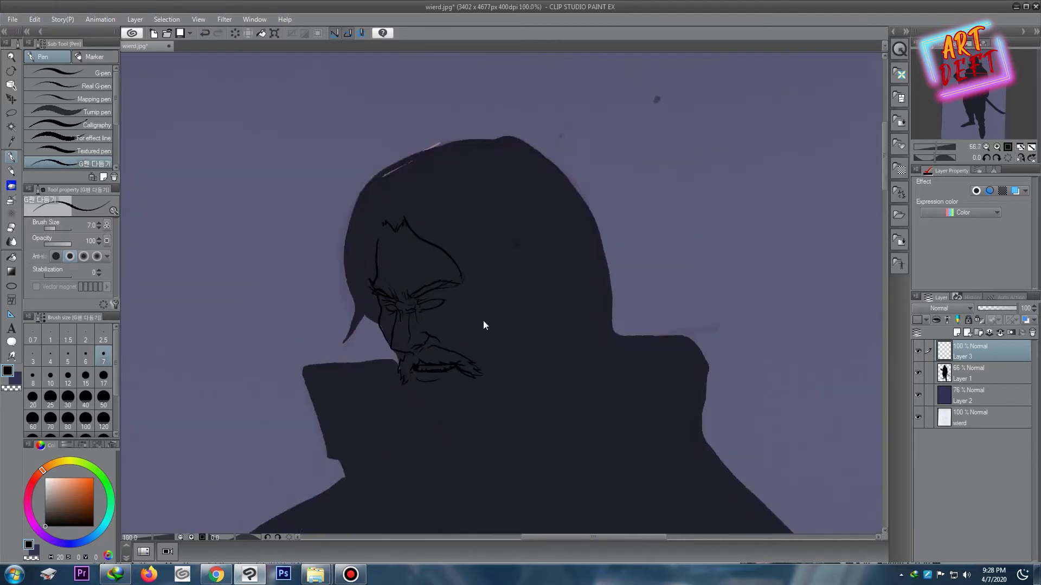
scroll(480, 323, "down", 2)
scroll(479, 324, "up", 7)
left_click_drag(487, 286, 458, 282)
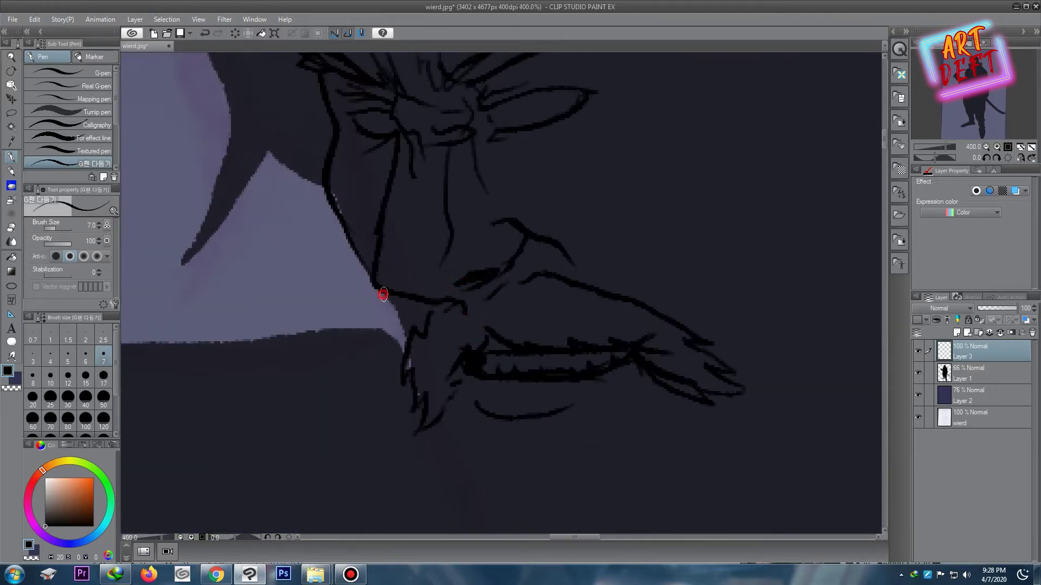
left_click_drag(679, 150, 645, 158)
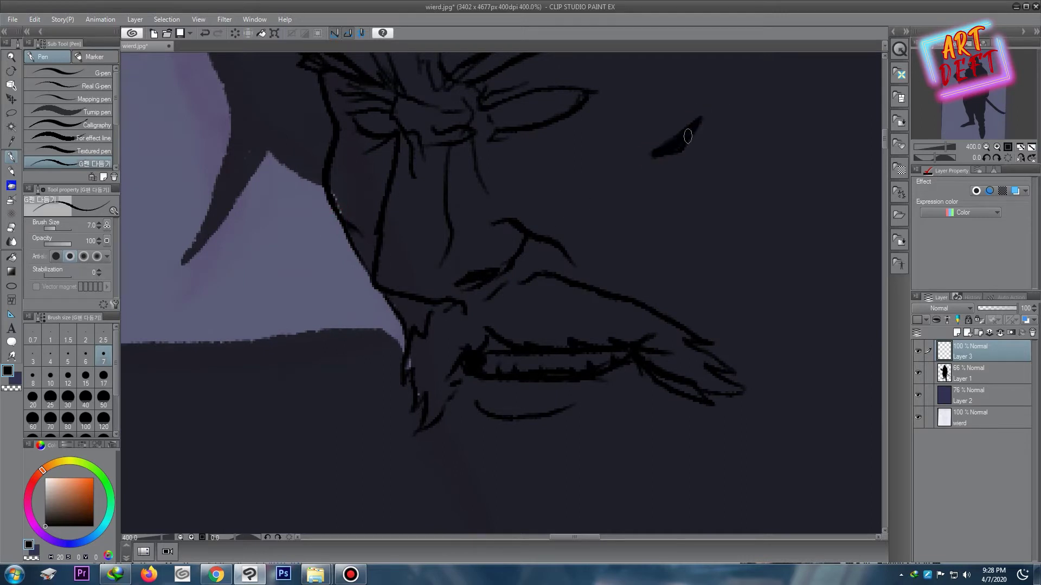
left_click_drag(494, 425, 560, 427)
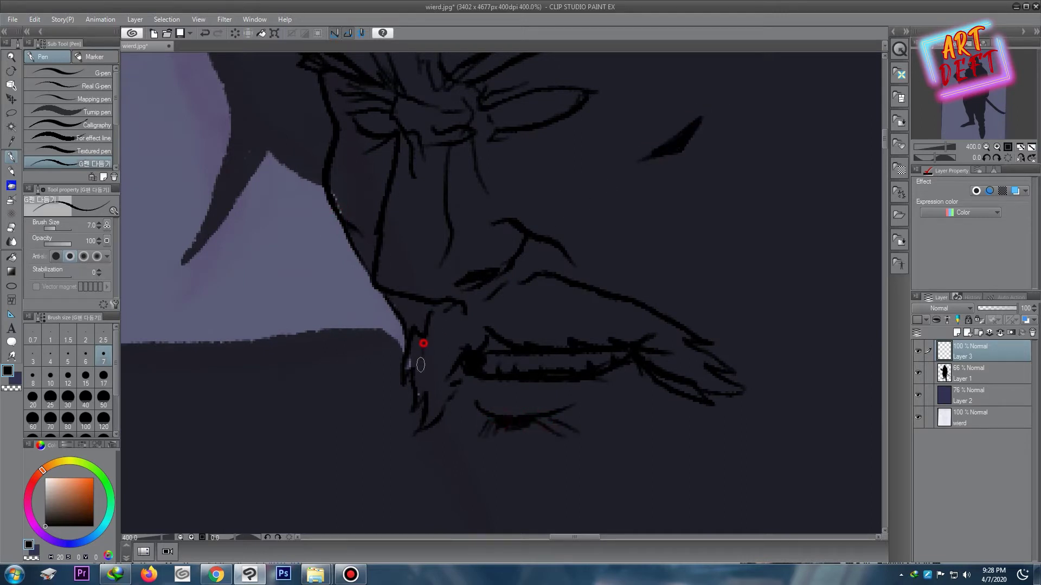
left_click_drag(417, 344, 420, 421)
mouse_move(461, 369)
left_mouse_down()
mouse_move(471, 332)
mouse_move(632, 344)
mouse_move(699, 374)
left_mouse_up()
Step: Sweep the mustache tip up to the right and draw the chin and jaw contour
scroll(519, 238, "down", 5)
scroll(554, 206, "up", 5)
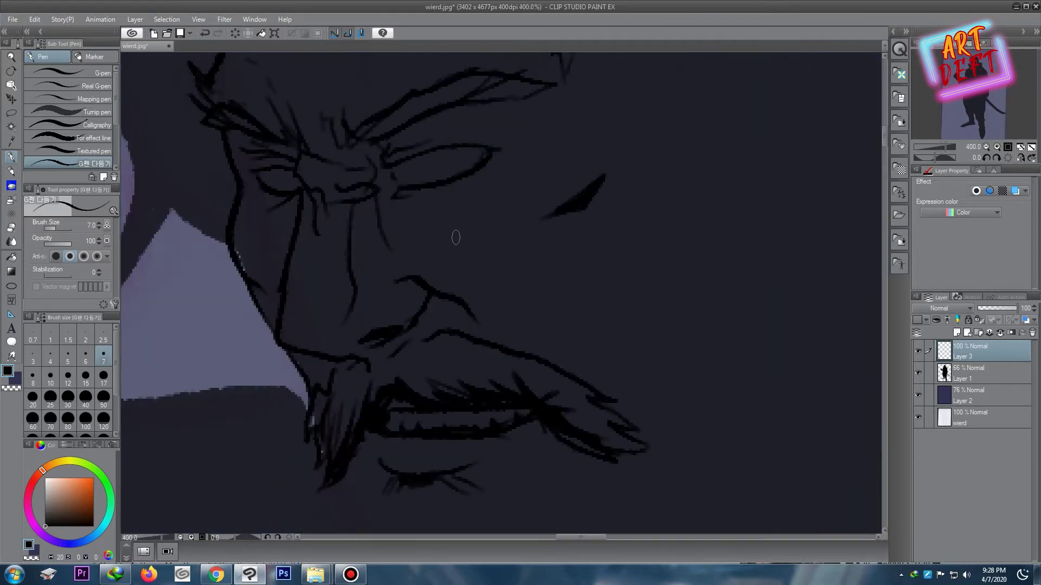
scroll(363, 243, "down", 4)
scroll(363, 243, "up", 1)
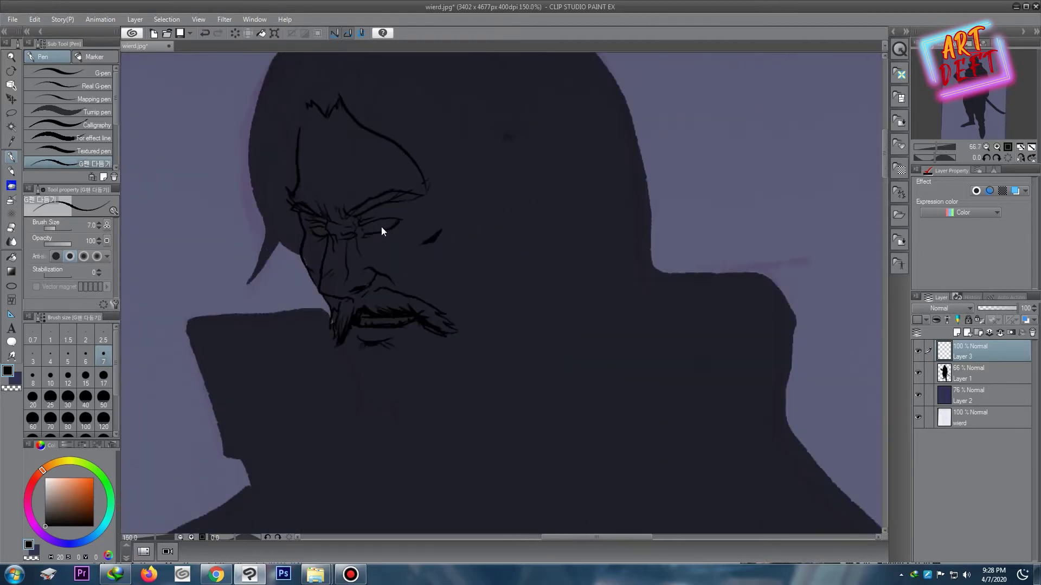
scroll(376, 232, "up", 1)
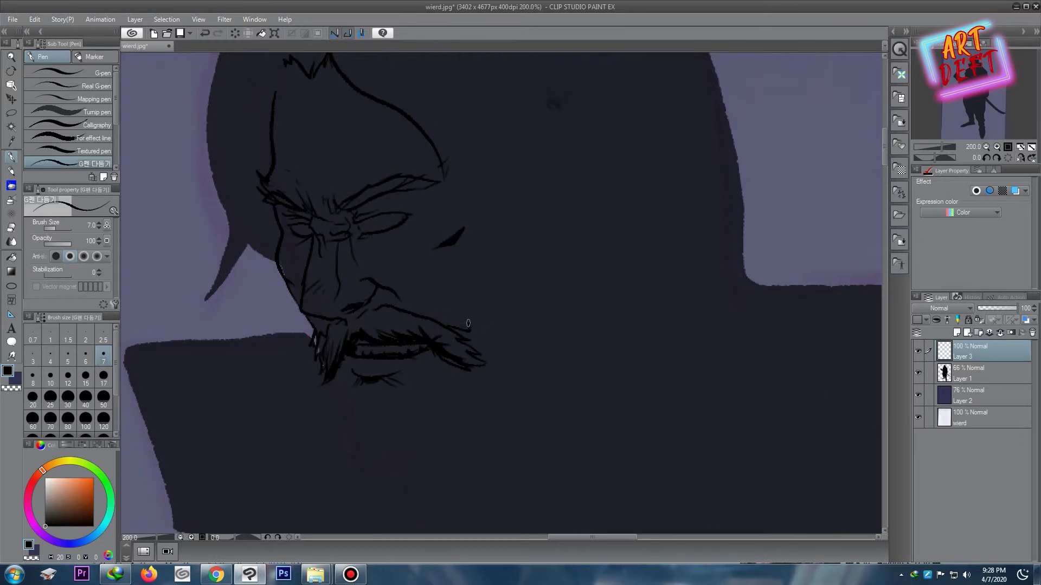
left_click_drag(469, 323, 508, 308)
mouse_move(340, 381)
left_mouse_down()
mouse_move(341, 402)
mouse_move(368, 386)
mouse_move(448, 380)
left_mouse_up()
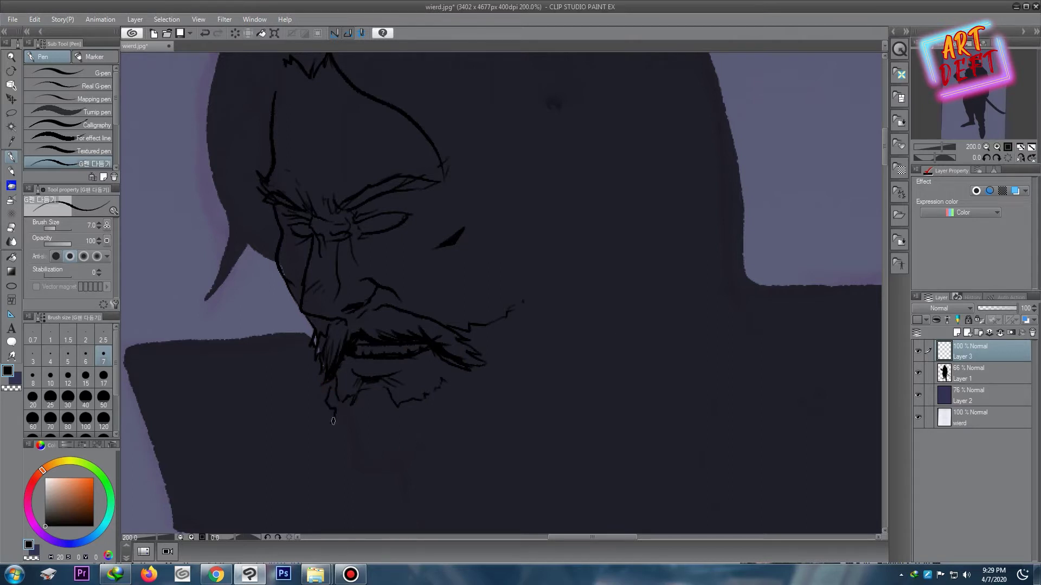
Step: Outline the beard's bottom, join it to the mouth corner, and add inner hair strokes
mouse_move(337, 466)
left_mouse_down()
mouse_move(362, 496)
mouse_move(412, 482)
mouse_move(490, 415)
left_mouse_up()
left_click_drag(448, 379, 493, 417)
mouse_move(356, 407)
left_mouse_down()
mouse_move(358, 449)
mouse_move(376, 470)
mouse_move(353, 442)
left_mouse_up()
scroll(470, 328, "down", 4)
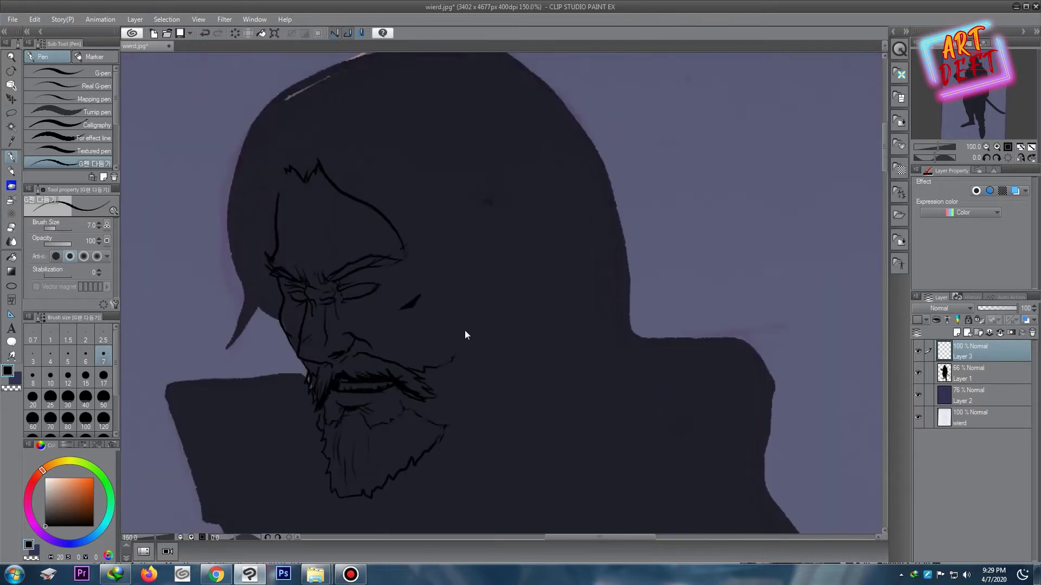
scroll(465, 331, "up", 1)
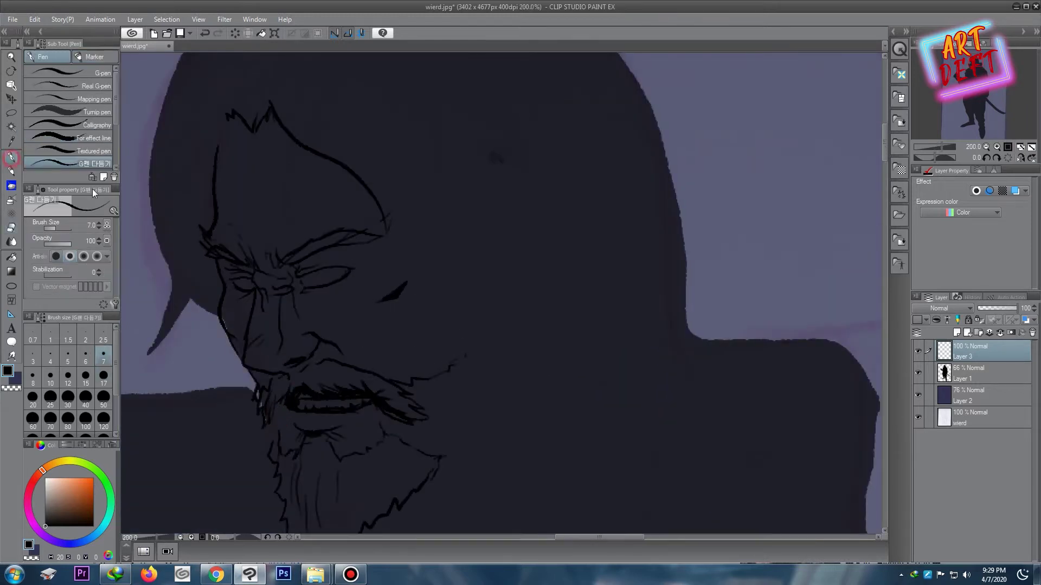
Step: Add an ink mark by the mouth, lines right of the beard, and a small brow mark
left_click_drag(286, 390, 248, 424)
mouse_move(440, 344)
left_mouse_down()
mouse_move(495, 361)
mouse_move(458, 443)
left_mouse_up()
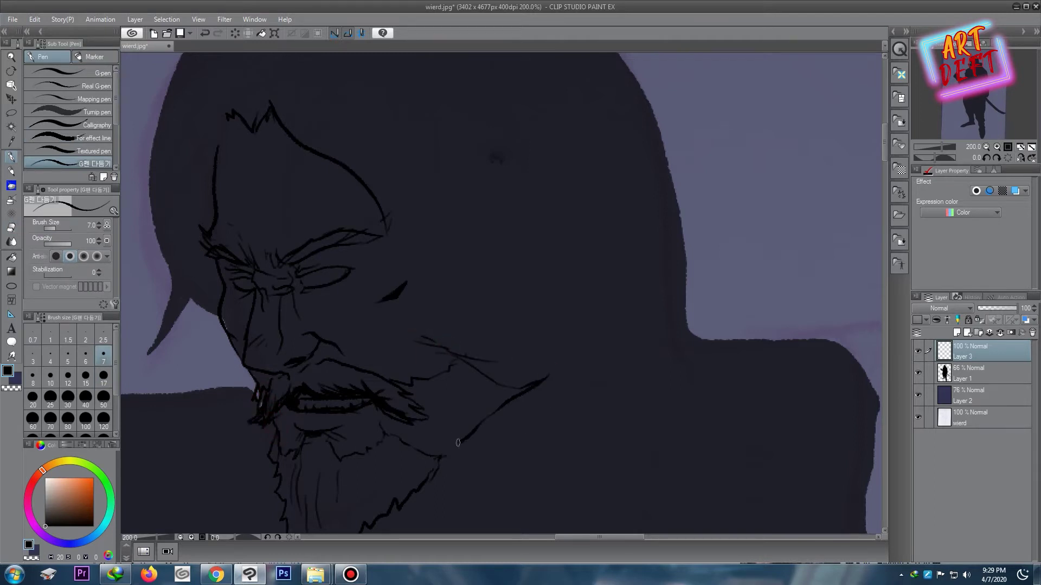
scroll(492, 376, "down", 5)
scroll(521, 338, "up", 2)
scroll(482, 348, "up", 3)
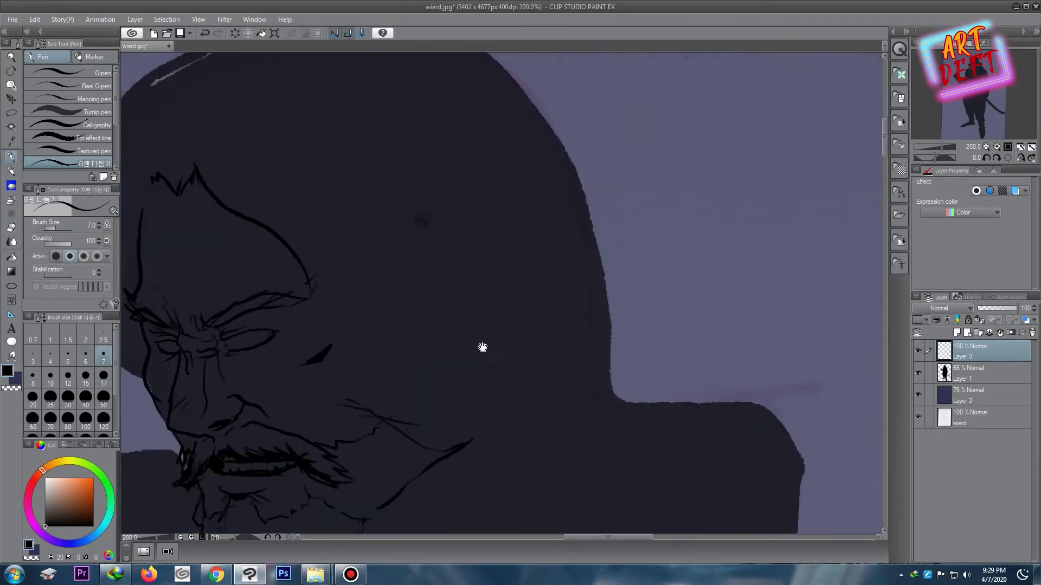
mouse_move(481, 348)
left_mouse_down()
mouse_move(574, 271)
mouse_move(544, 303)
left_mouse_up()
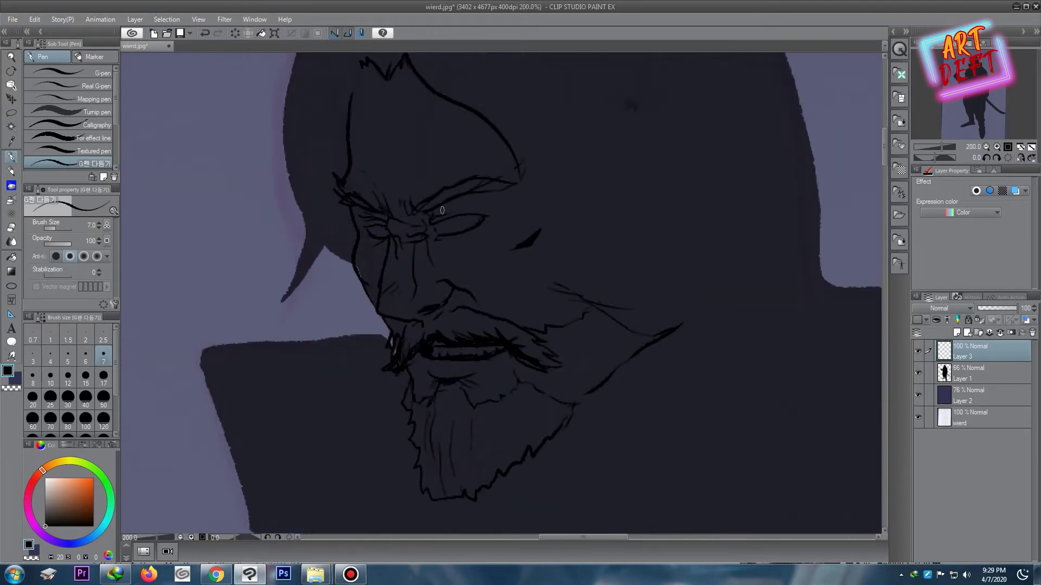
left_click_drag(443, 209, 424, 219)
scroll(380, 228, "up", 8)
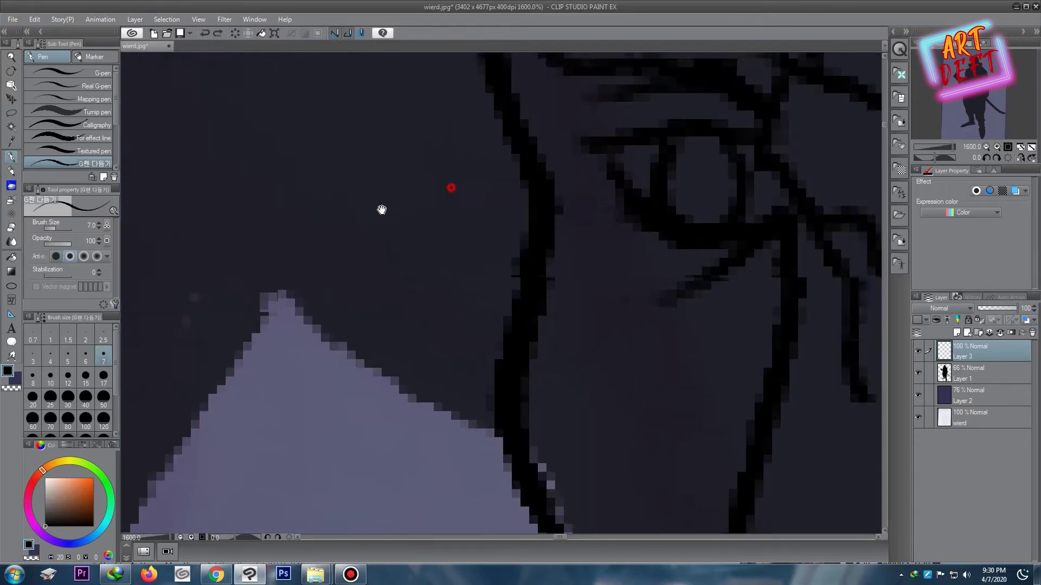
scroll(382, 210, "down", 3)
Step: Extend the face contour and ink the hair's left edge, top, parting and right contour
scroll(328, 190, "down", 4)
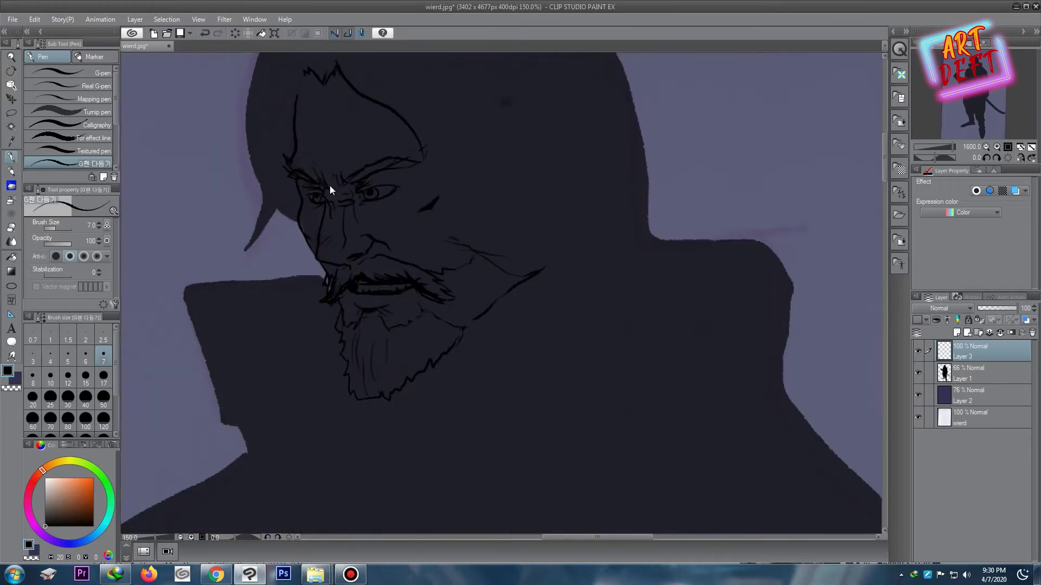
scroll(365, 147, "down", 2)
scroll(365, 147, "up", 2)
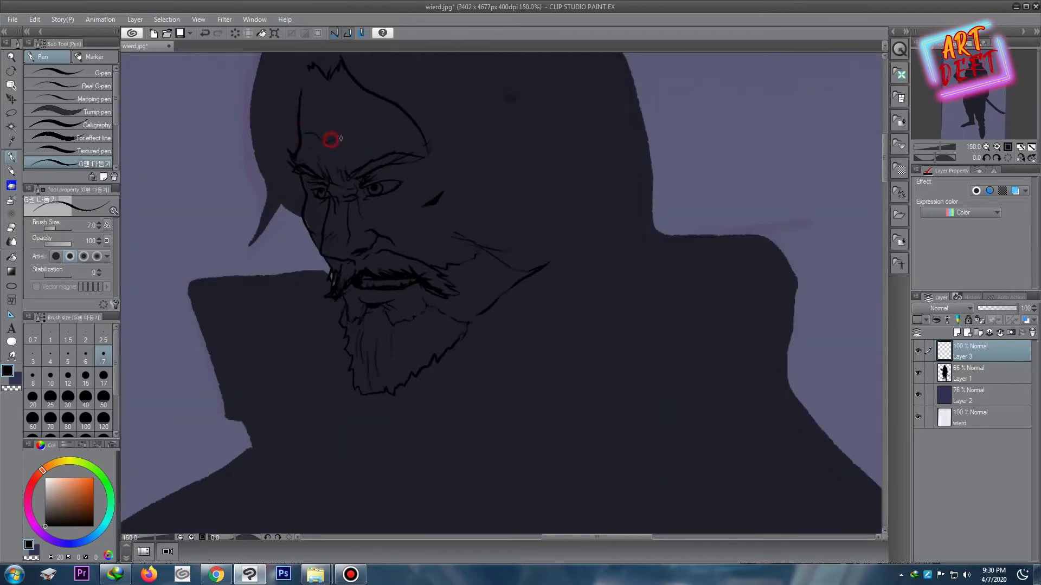
scroll(431, 135, "down", 2)
scroll(440, 132, "down", 1)
scroll(441, 132, "up", 2)
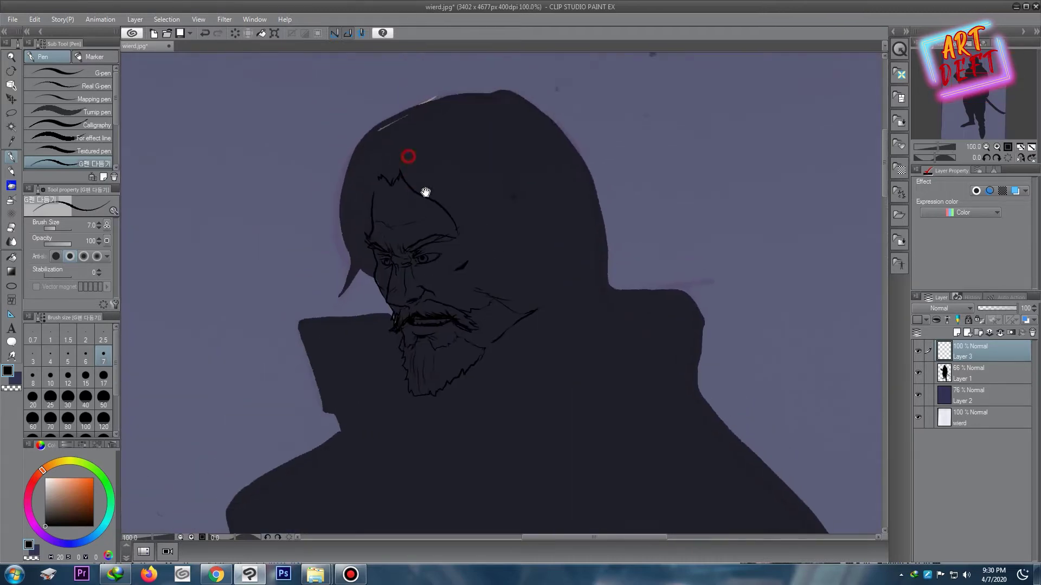
left_click_drag(457, 229, 480, 266)
left_click_drag(339, 204, 343, 245)
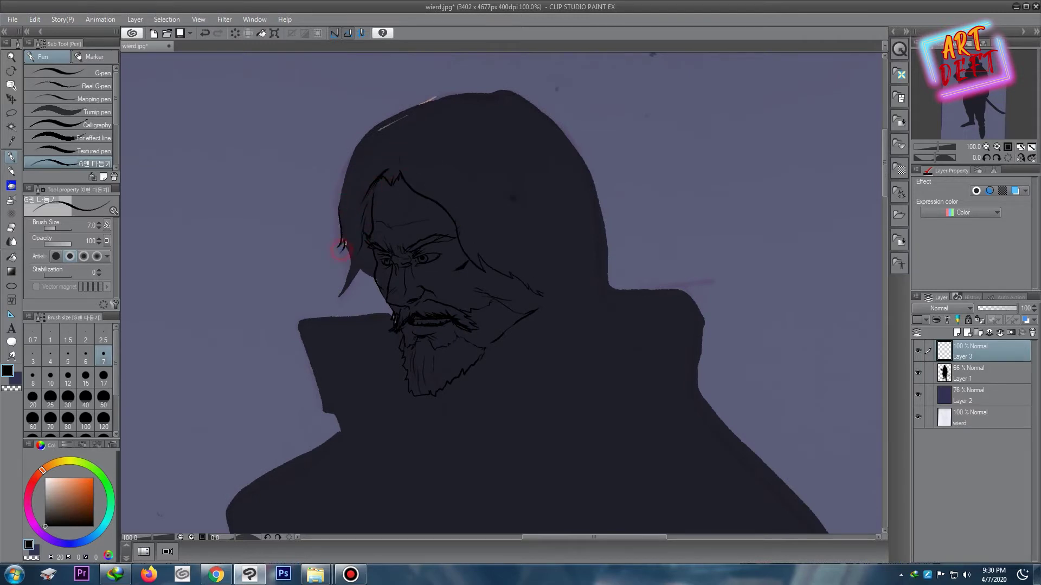
left_click_drag(343, 292, 367, 265)
mouse_move(380, 124)
left_mouse_down()
mouse_move(339, 214)
mouse_move(466, 97)
left_mouse_up()
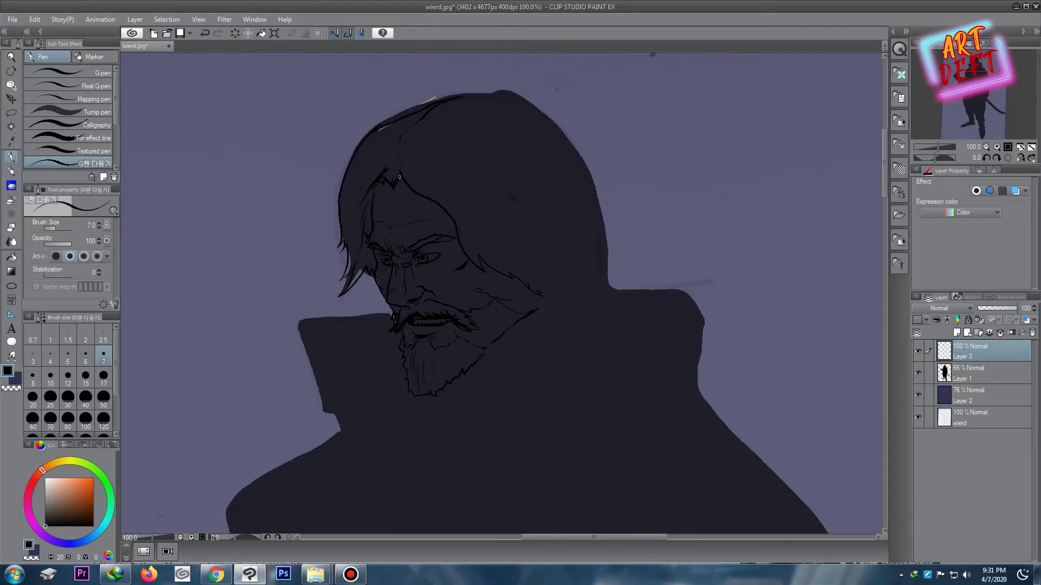
left_click_drag(394, 152, 391, 179)
left_click_drag(552, 123, 606, 281)
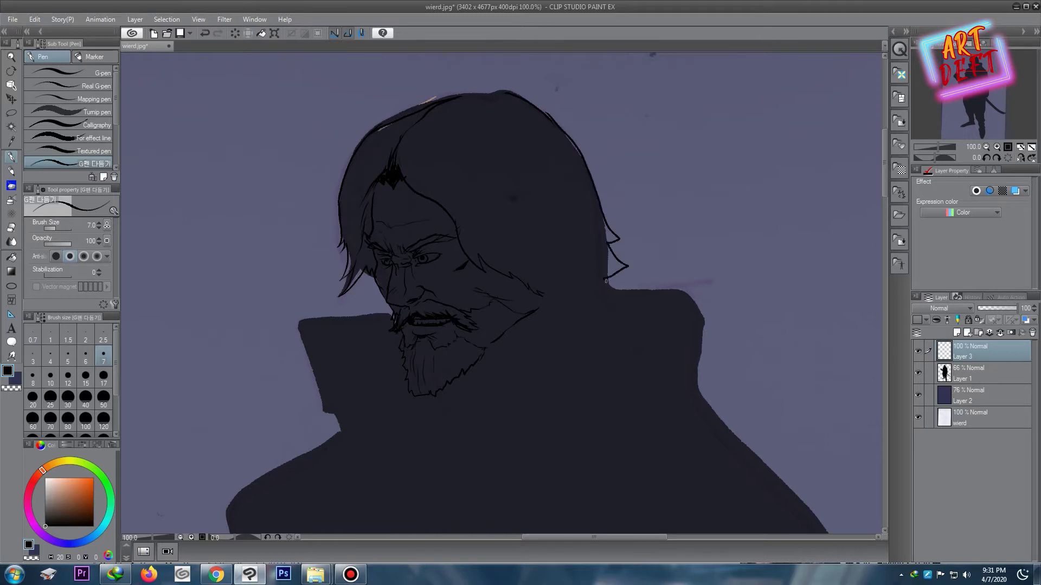
Step: Draw the jaw line and a short beard edge stroke
scroll(523, 278, "down", 1)
scroll(519, 278, "down", 2)
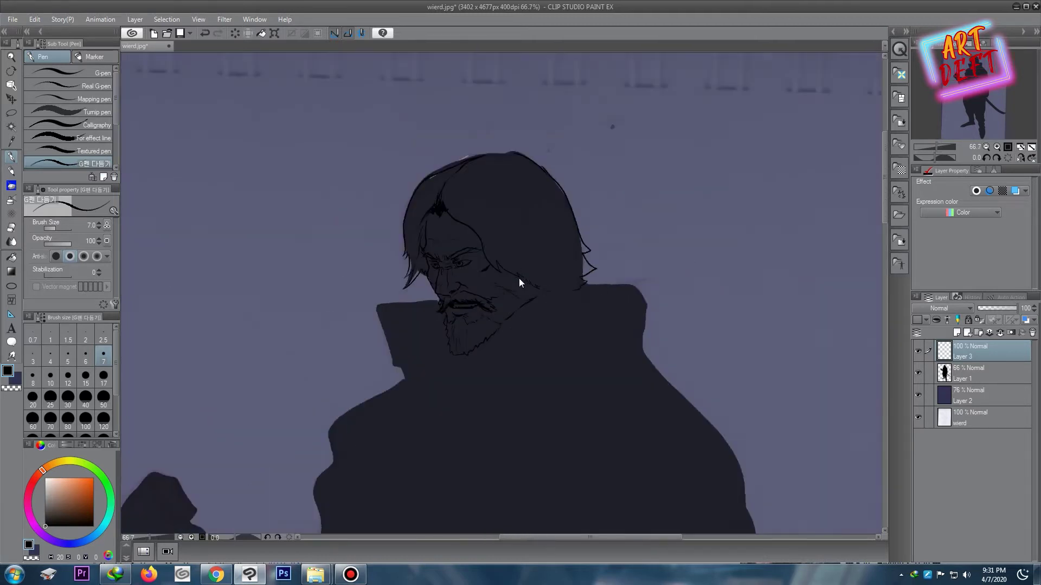
scroll(519, 278, "up", 4)
scroll(526, 290, "up", 1)
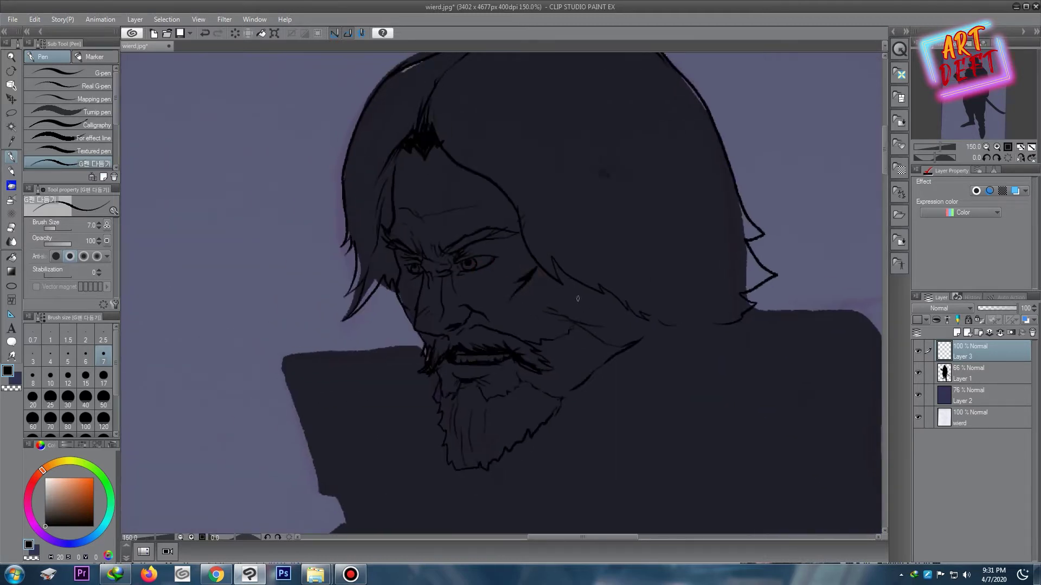
left_click_drag(635, 315, 620, 347)
left_click_drag(554, 426, 560, 456)
Step: Hatch solid black shading into the upper-left hair and add strand lines
scroll(634, 320, "down", 3)
scroll(635, 318, "up", 3)
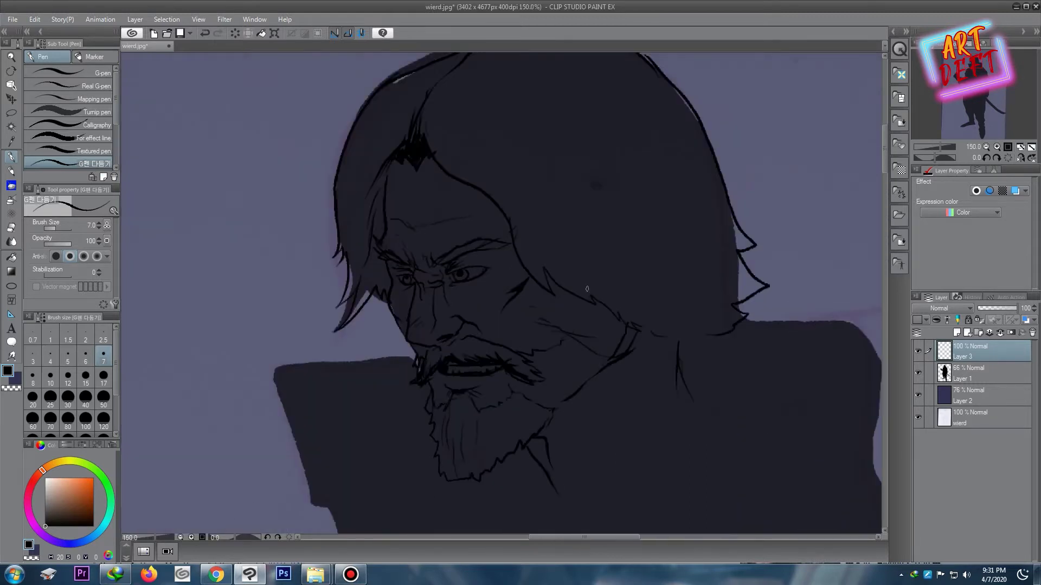
mouse_move(372, 97)
left_mouse_down()
mouse_move(401, 162)
mouse_move(389, 197)
left_mouse_up()
mouse_move(363, 115)
left_mouse_down()
mouse_move(351, 157)
mouse_move(380, 140)
mouse_move(361, 132)
mouse_move(371, 167)
mouse_move(390, 158)
mouse_move(364, 224)
left_mouse_up()
mouse_move(333, 191)
left_mouse_down()
mouse_move(365, 209)
mouse_move(376, 200)
left_mouse_up()
left_click_drag(396, 145, 382, 207)
mouse_move(523, 91)
left_mouse_down()
mouse_move(476, 105)
mouse_move(410, 169)
mouse_move(410, 225)
mouse_move(428, 191)
mouse_move(494, 151)
mouse_move(537, 106)
mouse_move(506, 93)
left_mouse_up()
key("g")
scroll(506, 126, "down", 3)
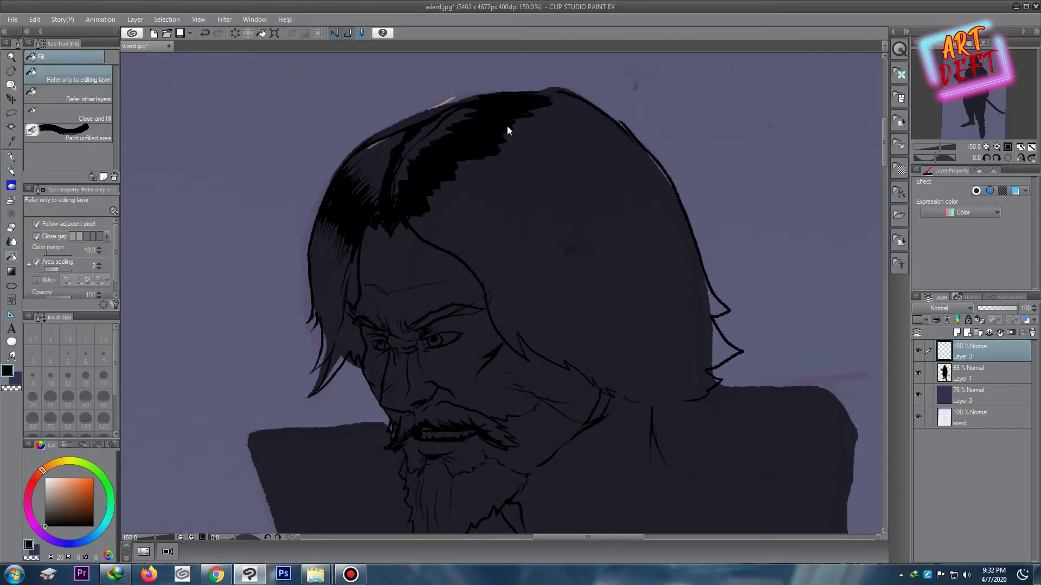
scroll(519, 121, "down", 3)
scroll(513, 123, "up", 1)
scroll(511, 126, "down", 2)
scroll(511, 128, "up", 3)
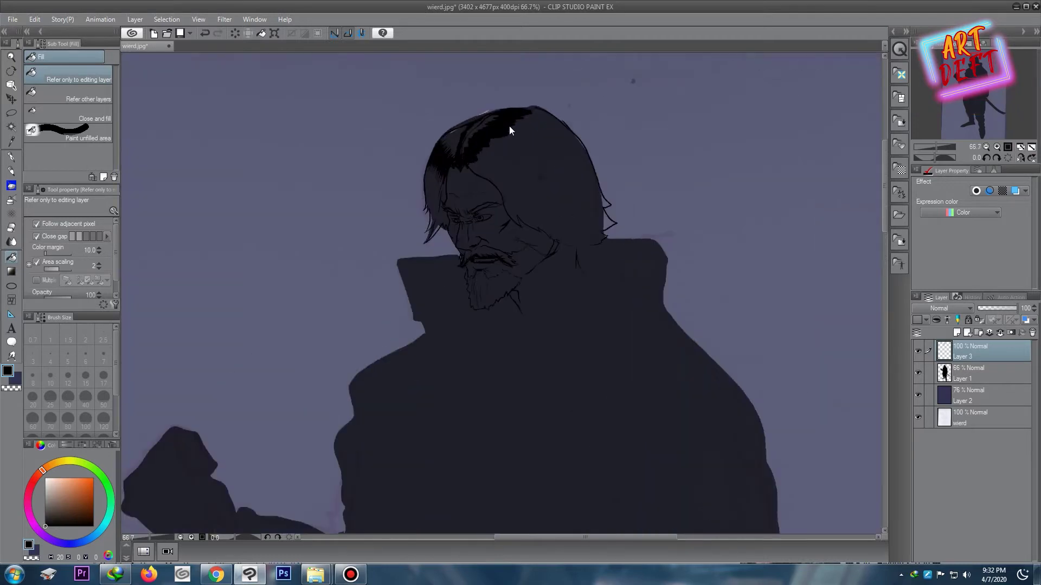
scroll(509, 129, "down", 2)
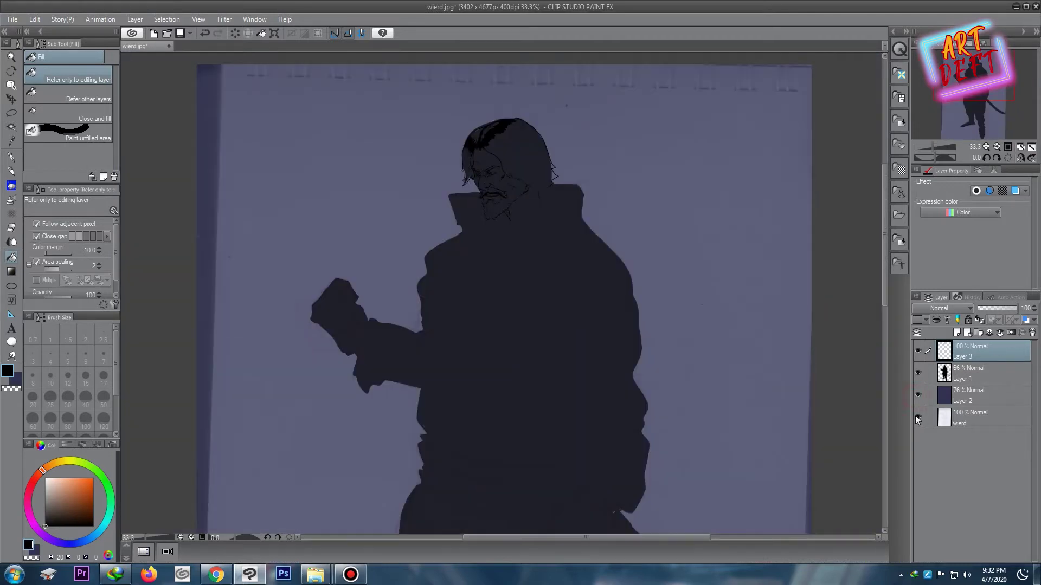
left_click(918, 417)
left_click(918, 373)
left_click(917, 373)
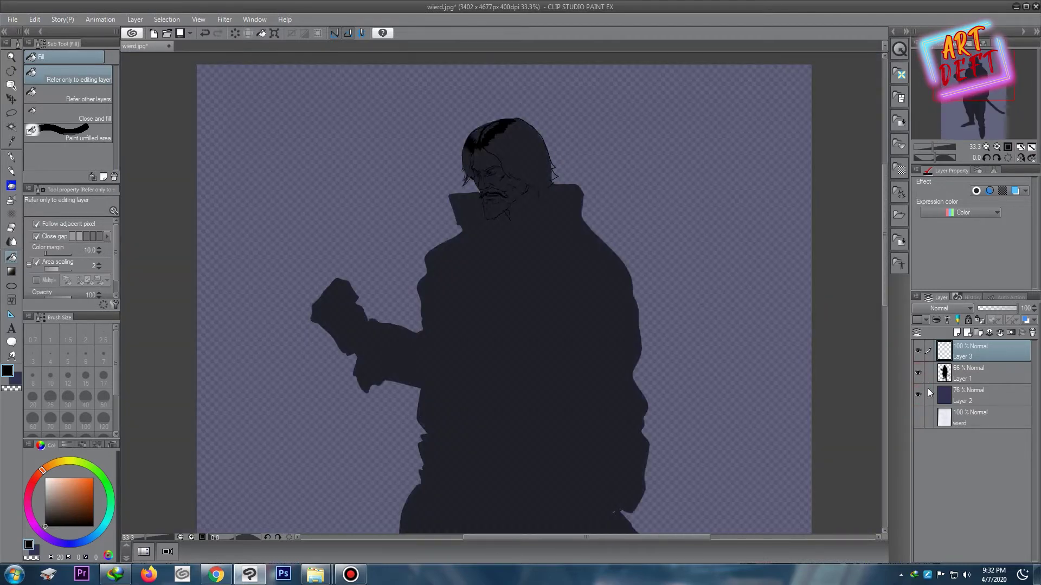
left_click(917, 417)
scroll(547, 246, "down", 1)
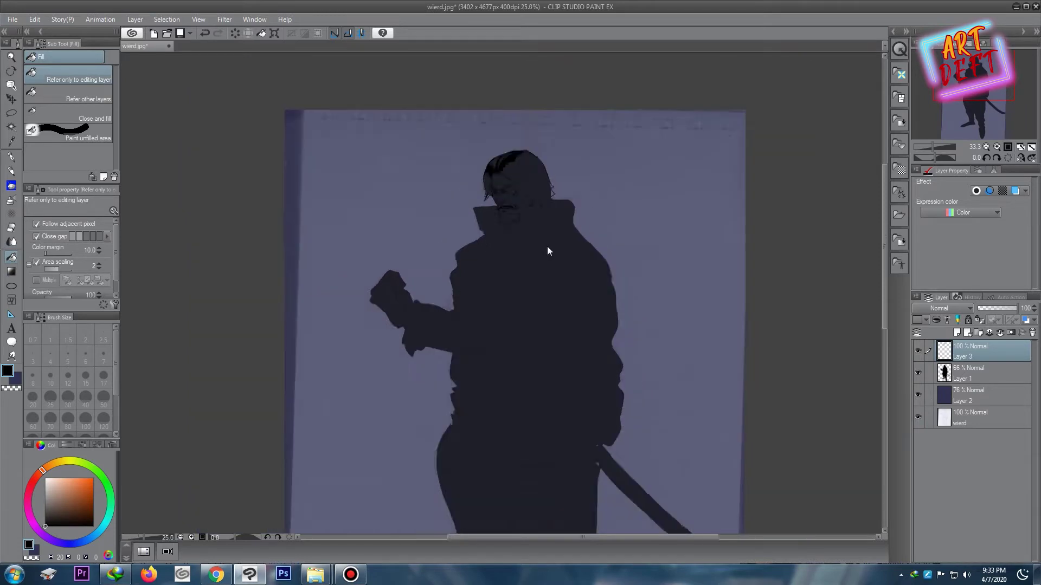
scroll(546, 246, "up", 1)
scroll(544, 246, "up", 1)
left_click(11, 157)
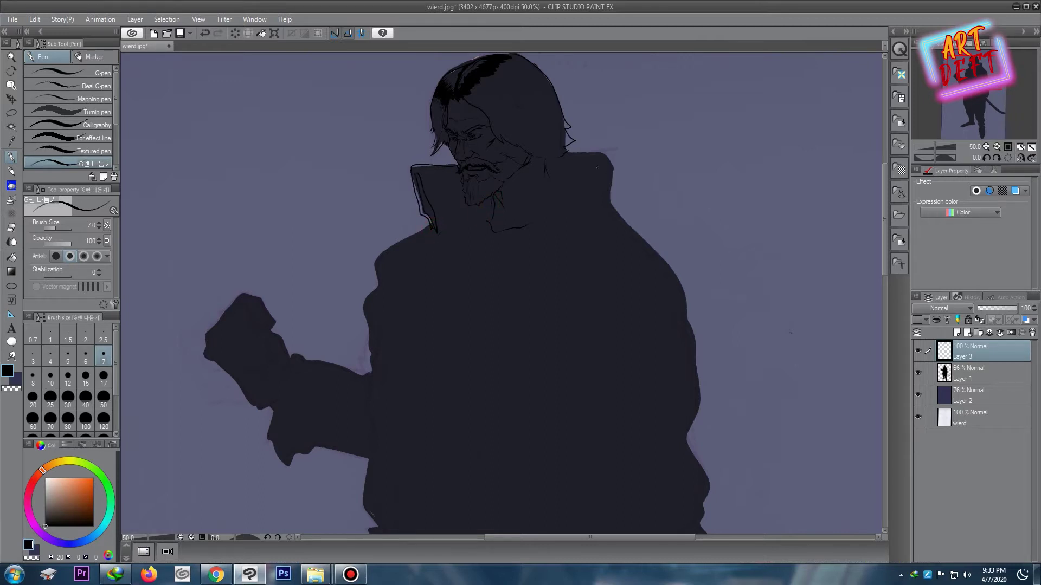
Step: Ink the collar's top edge, collar fold and neck lines, undoing a stray coat-front line
left_click_drag(564, 151, 601, 154)
left_click_drag(549, 232, 542, 254)
left_click_drag(492, 203, 536, 191)
scroll(571, 148, "down", 1)
scroll(576, 151, "down", 1)
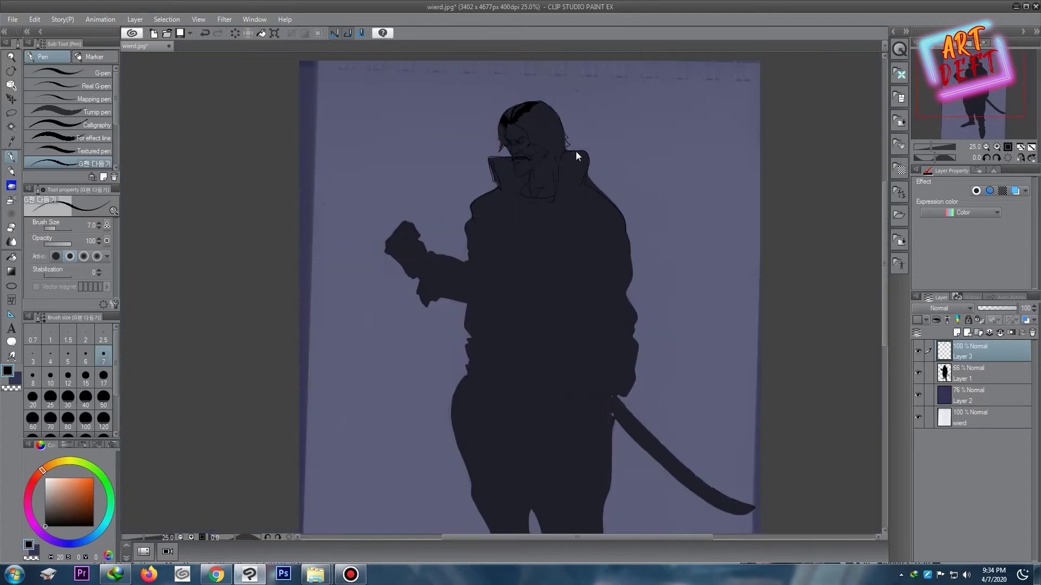
scroll(576, 151, "up", 1)
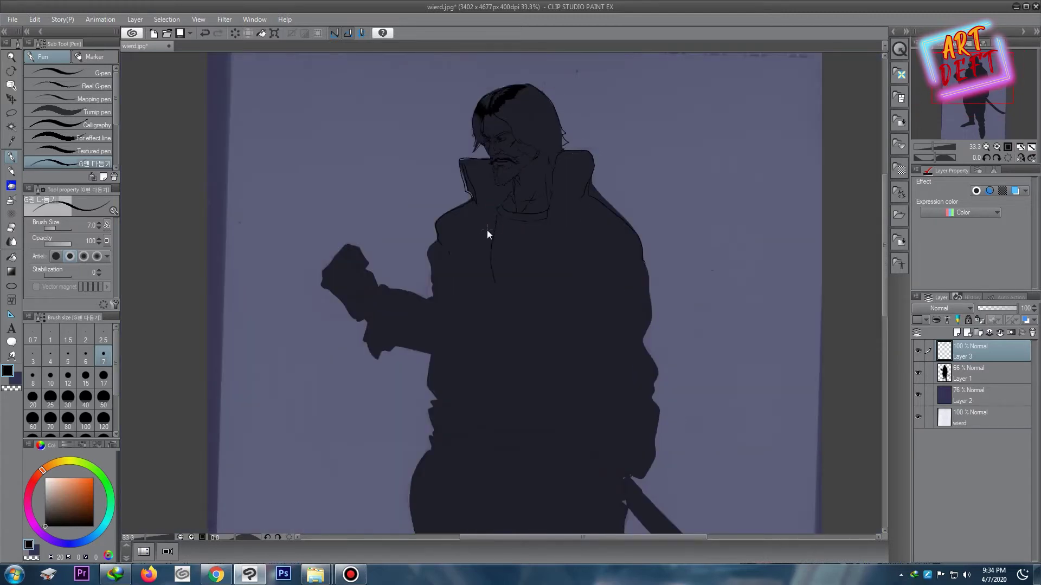
left_click_drag(495, 213, 508, 305)
key("ctrl+z")
Step: Save the artwork in CLIP STUDIO FORMAT instead of a flattened JPEG
scroll(531, 210, "down", 5)
scroll(515, 212, "up", 5)
scroll(488, 206, "up", 1)
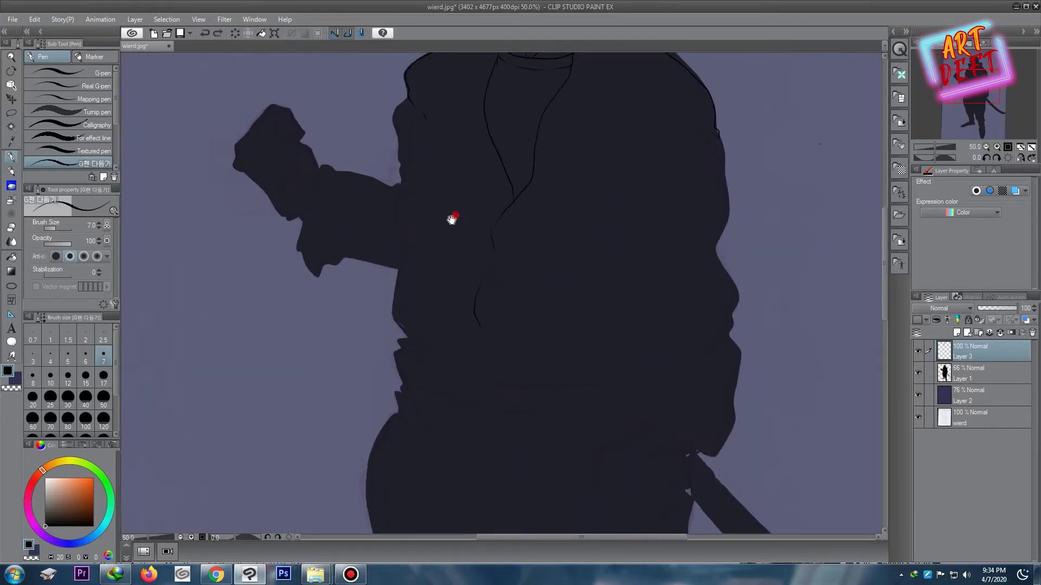
left_click_drag(488, 204, 439, 256)
key("ctrl+s")
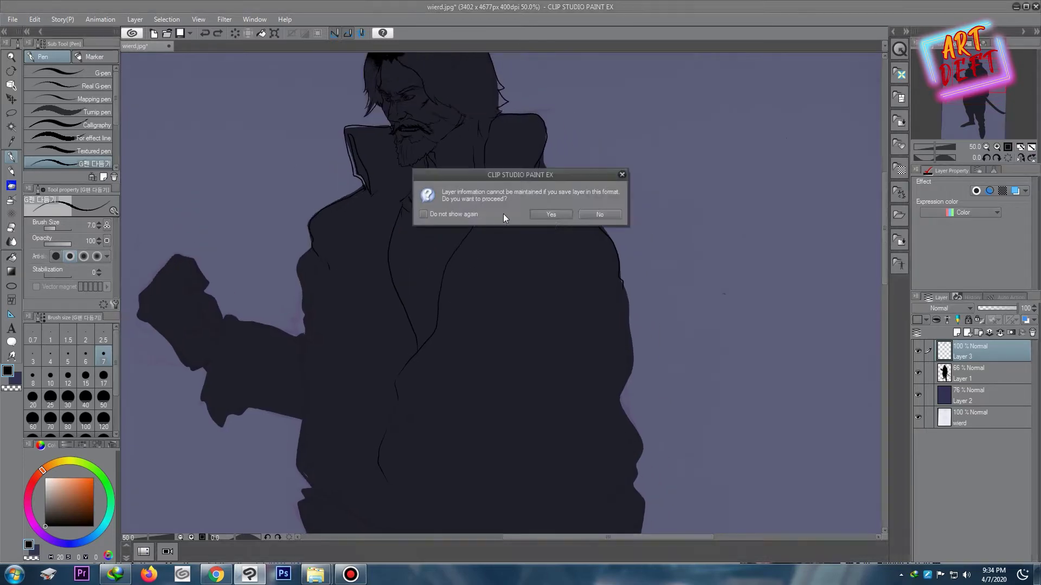
left_click(599, 215)
left_click(12, 19)
left_click(86, 115)
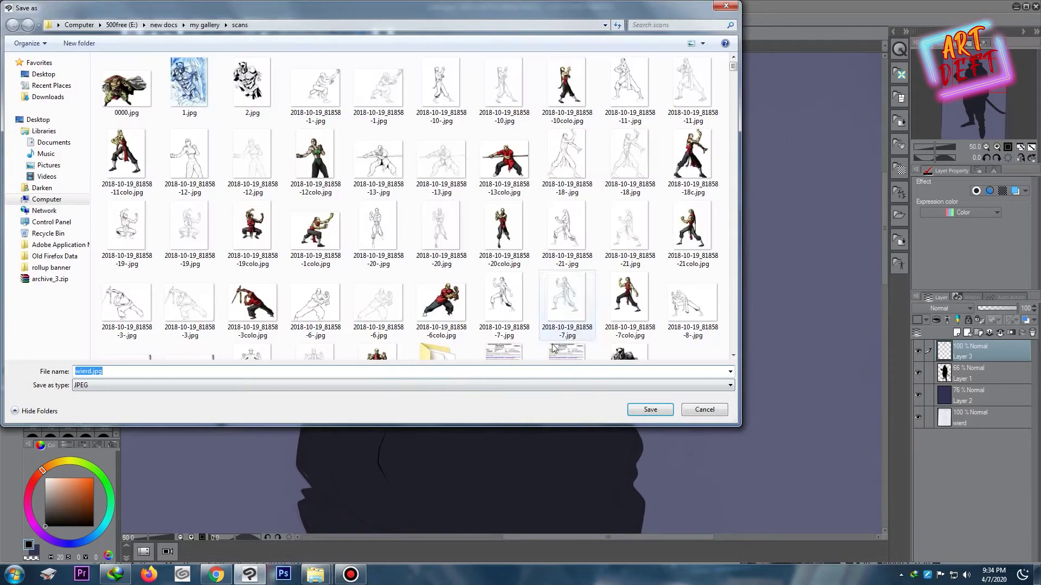
left_click(286, 385)
key("Escape")
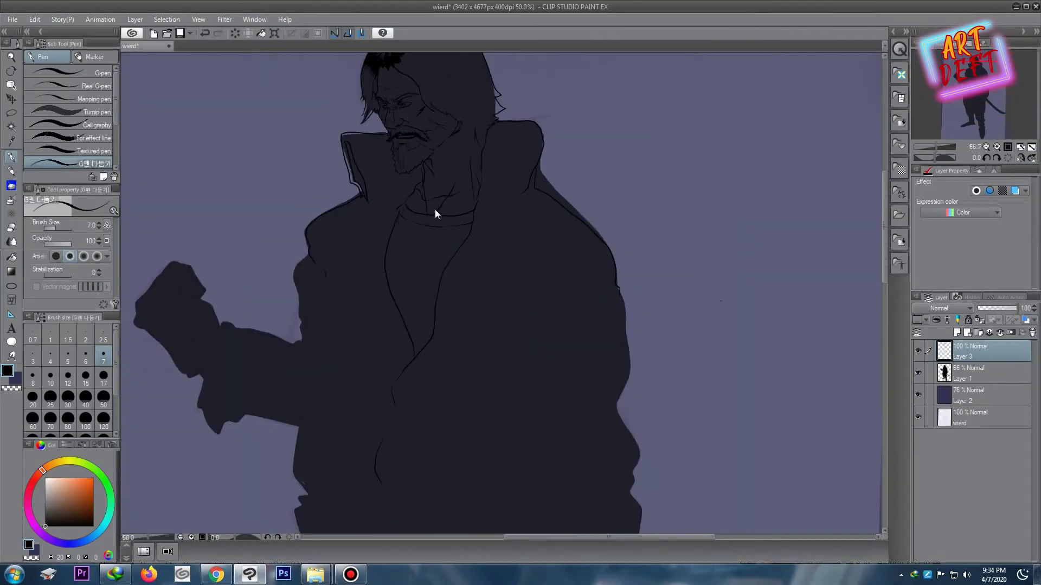
Step: Extend the coat's left front edge line down and to the right
left_click_drag(392, 299, 366, 213)
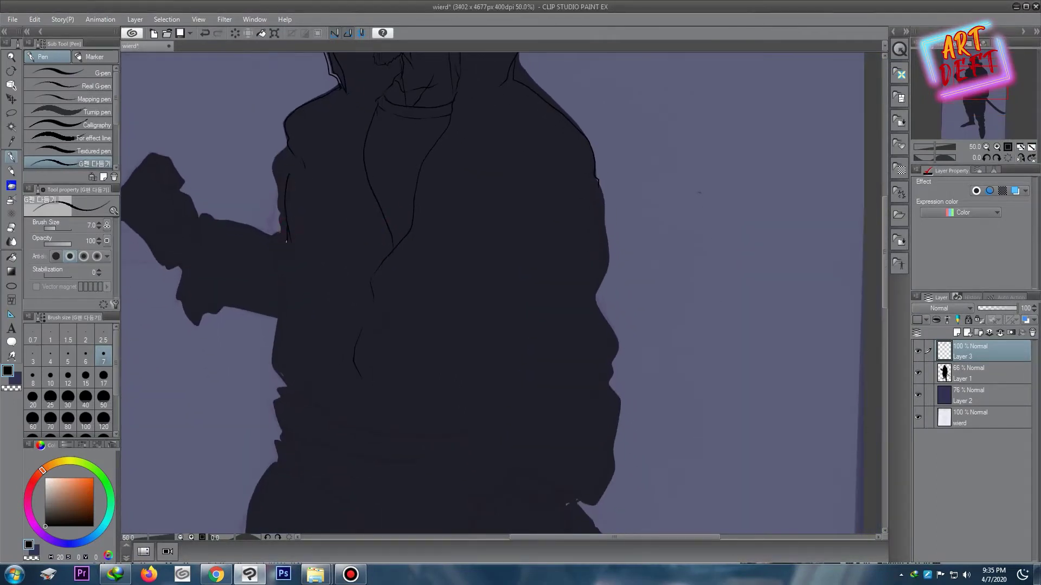
left_click_drag(286, 287, 273, 345)
left_click_drag(307, 397, 368, 431)
Step: Ink the sleeve cuff edge with jagged fur lines along its side and bottom
scroll(458, 269, "down", 2)
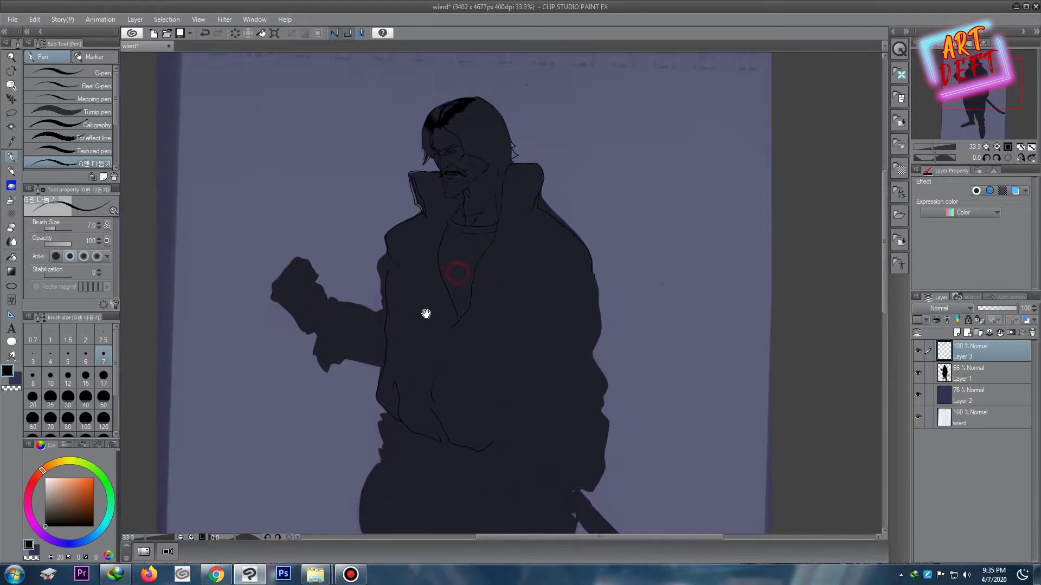
left_click_drag(426, 314, 440, 248)
scroll(440, 248, "up", 3)
scroll(391, 298, "up", 1)
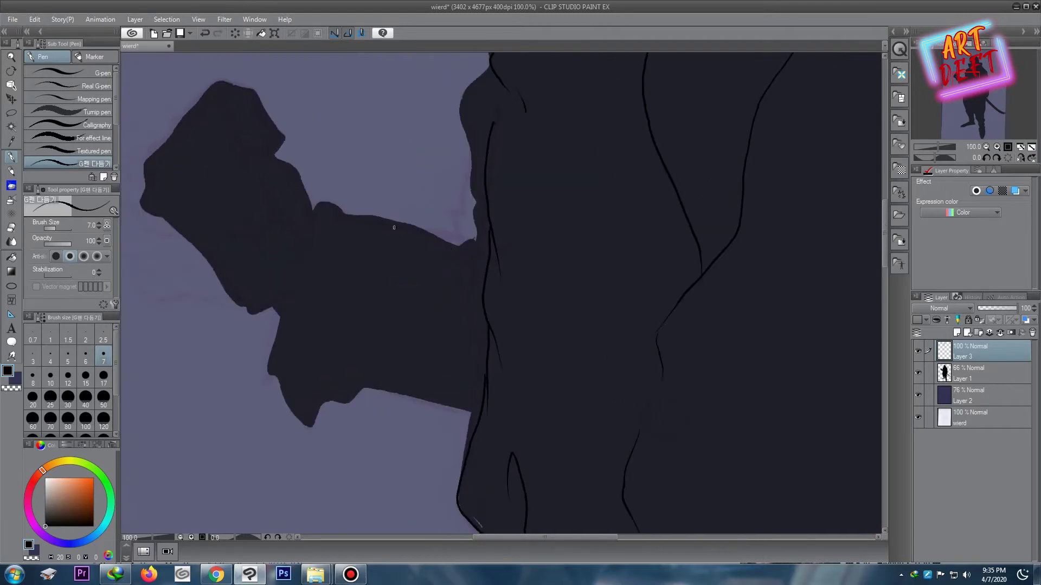
left_click_drag(314, 212, 288, 315)
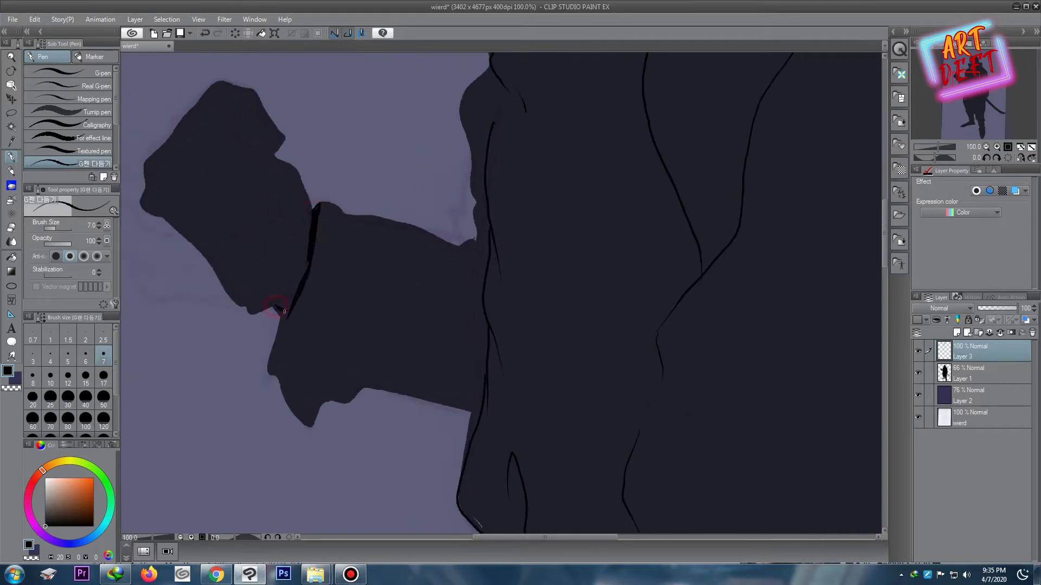
mouse_move(317, 207)
left_mouse_down()
mouse_move(361, 217)
mouse_move(384, 330)
mouse_move(370, 370)
left_mouse_up()
mouse_move(345, 403)
left_mouse_down()
mouse_move(310, 428)
mouse_move(266, 380)
mouse_move(275, 316)
left_mouse_up()
Step: Outline the clenched fist's left side and top contour down to the cuff
scroll(347, 240, "down", 4)
scroll(357, 225, "up", 2)
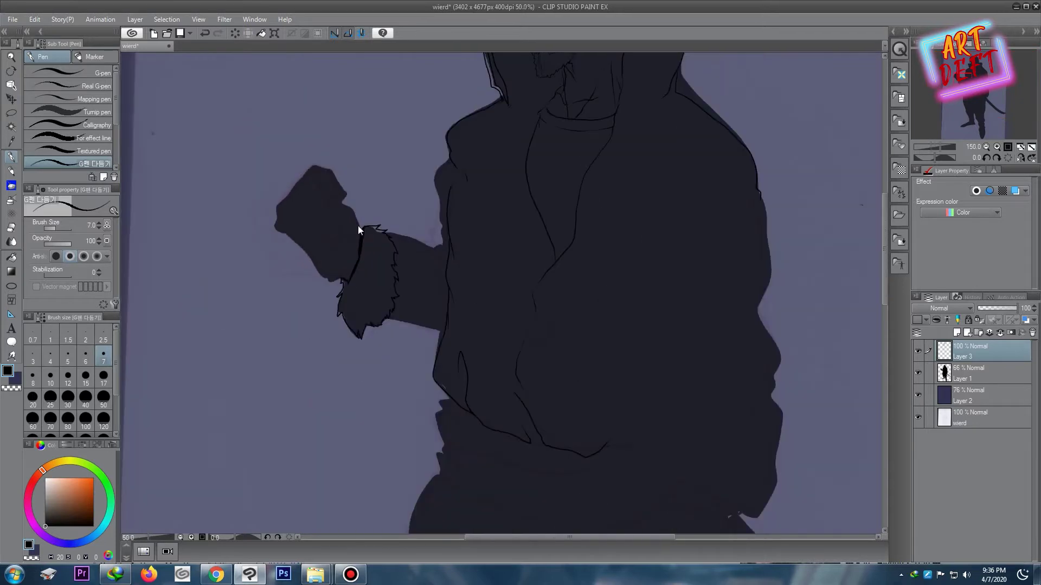
scroll(357, 226, "up", 2)
scroll(354, 229, "up", 1)
left_click_drag(351, 248, 410, 304)
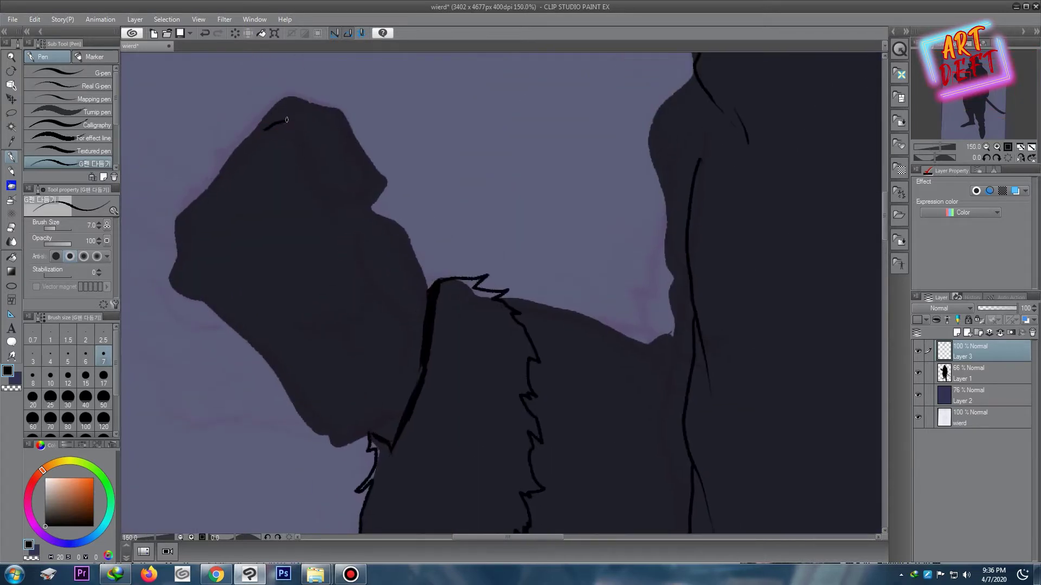
mouse_move(287, 119)
left_mouse_down()
mouse_move(376, 267)
mouse_move(359, 355)
left_mouse_up()
mouse_move(363, 316)
left_mouse_down()
mouse_move(317, 332)
mouse_move(355, 343)
mouse_move(363, 358)
left_mouse_up()
mouse_move(260, 131)
left_mouse_down()
mouse_move(174, 230)
mouse_move(180, 256)
mouse_move(220, 325)
mouse_move(303, 416)
mouse_move(413, 407)
left_mouse_up()
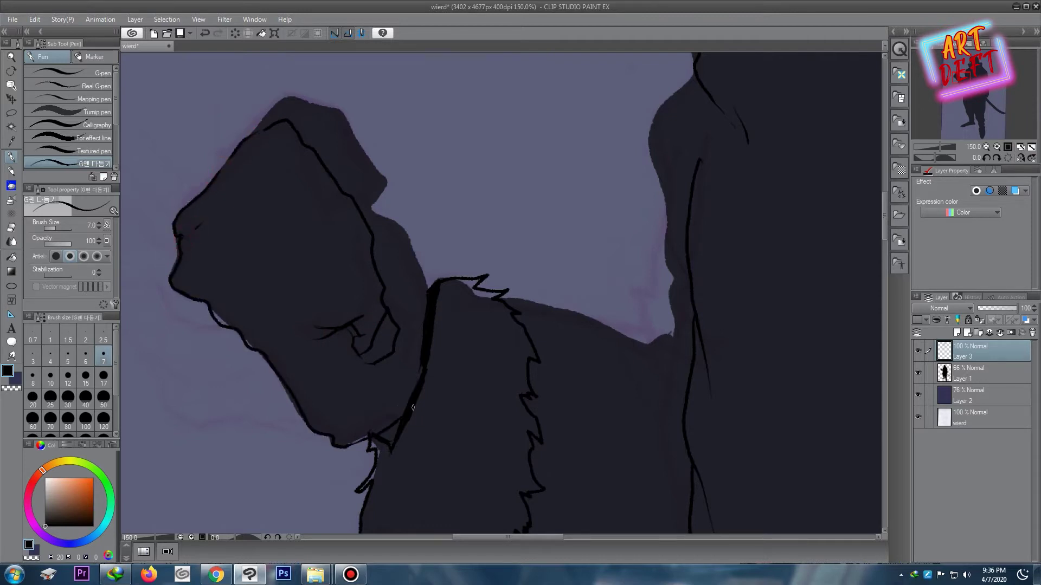
mouse_move(257, 131)
left_mouse_down()
mouse_move(323, 107)
mouse_move(382, 176)
mouse_move(365, 188)
mouse_move(404, 234)
mouse_move(425, 290)
mouse_move(396, 410)
left_mouse_up()
Step: Draw fold, knuckle and finger lines across the fist
left_click_drag(336, 362, 312, 382)
left_click_drag(249, 181, 304, 146)
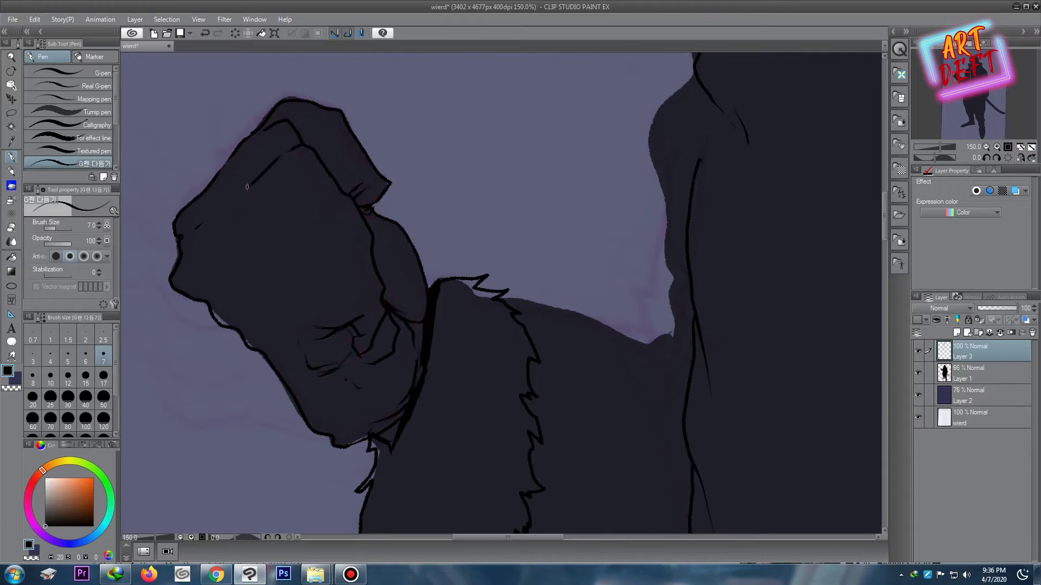
left_click_drag(193, 214, 233, 203)
left_click_drag(311, 160, 333, 185)
left_click_drag(334, 184, 261, 229)
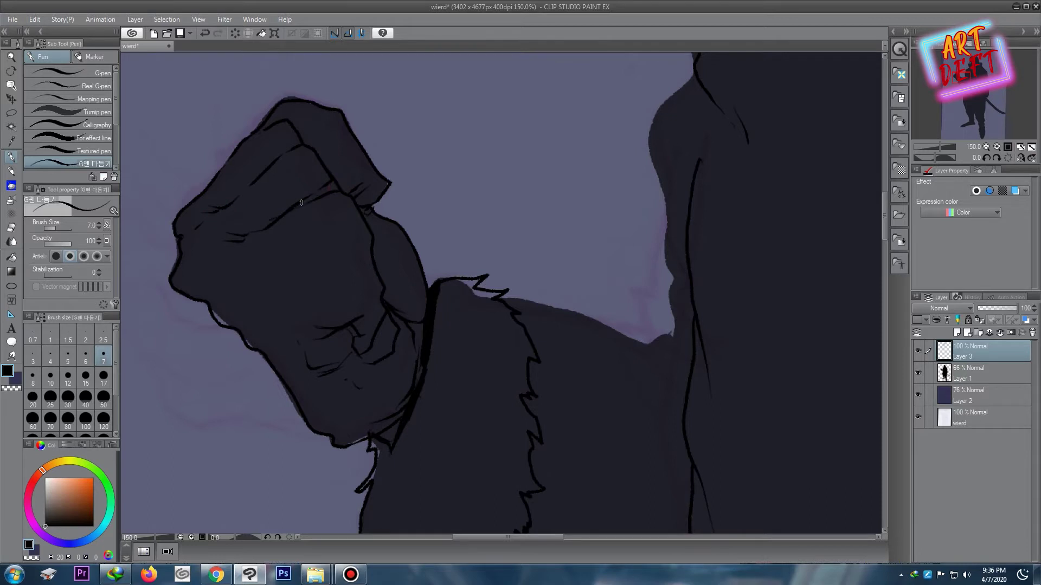
left_click_drag(302, 203, 333, 186)
left_click_drag(368, 232, 268, 276)
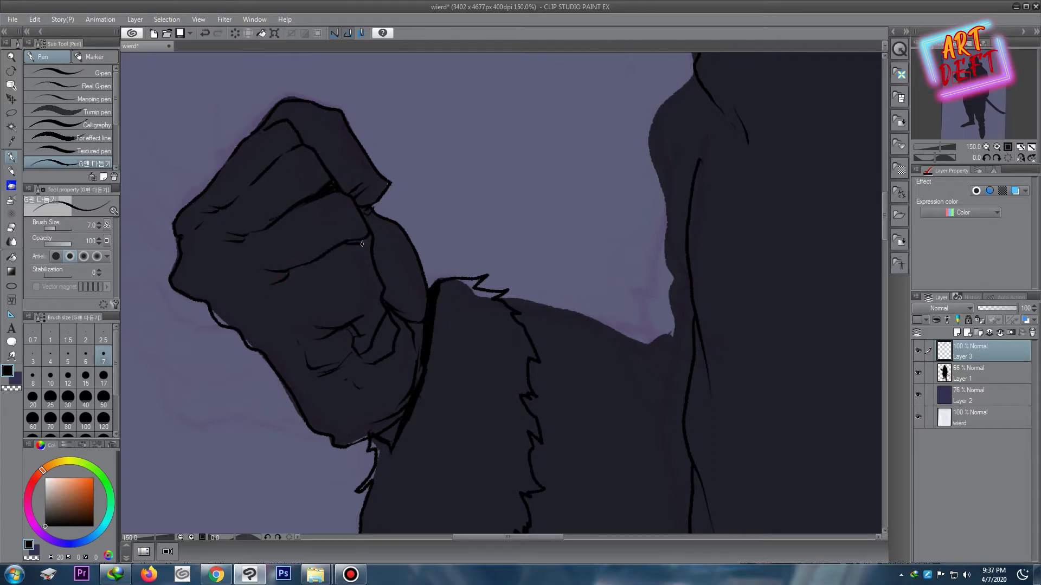
left_click_drag(205, 214, 314, 320)
Step: Touch up fist lines with small ink marks and close the gap on its lower edge
scroll(326, 304, "down", 5)
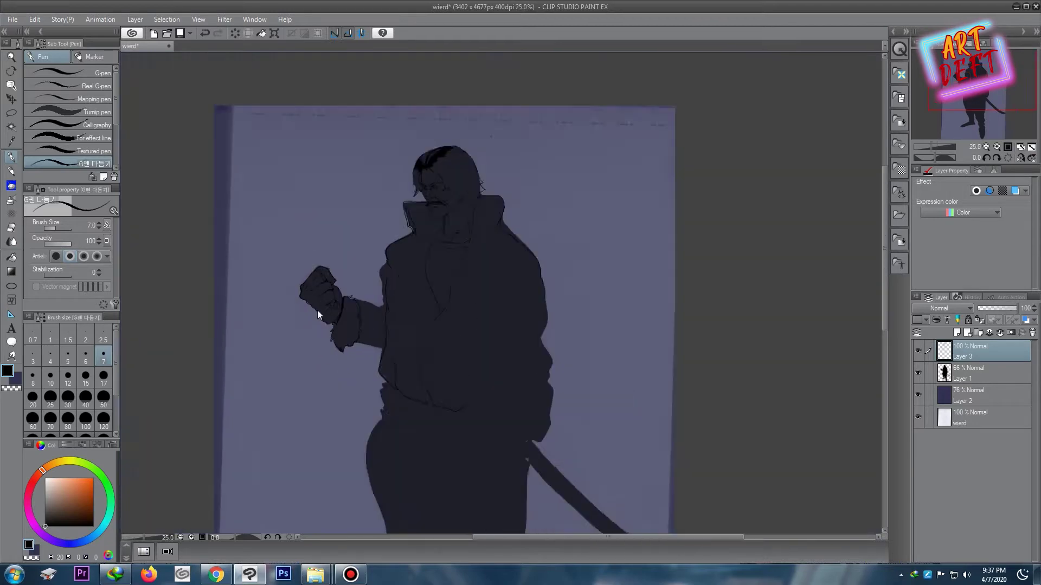
scroll(318, 247, "up", 6)
mouse_move(317, 246)
left_mouse_down()
mouse_move(332, 286)
mouse_move(347, 292)
left_mouse_up()
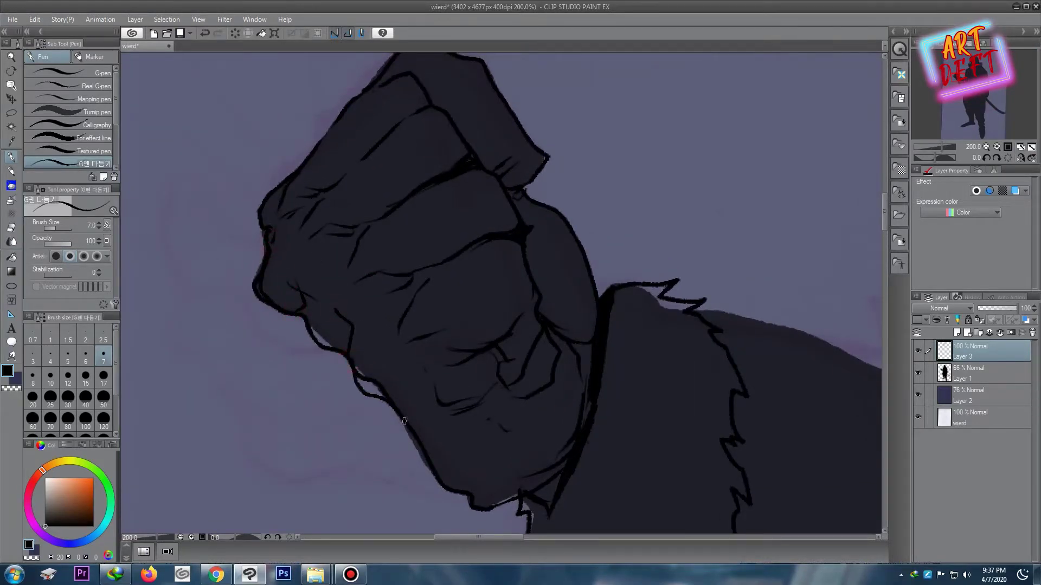
scroll(467, 299, "down", 5)
scroll(456, 302, "up", 2)
scroll(456, 301, "up", 3)
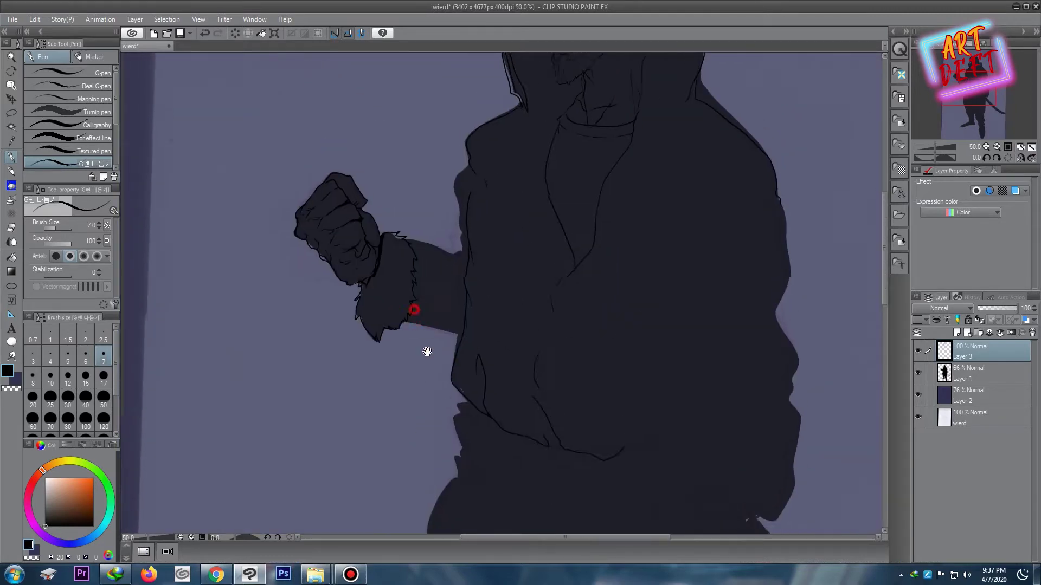
scroll(427, 314, "down", 3)
scroll(429, 315, "up", 5)
scroll(428, 314, "up", 1)
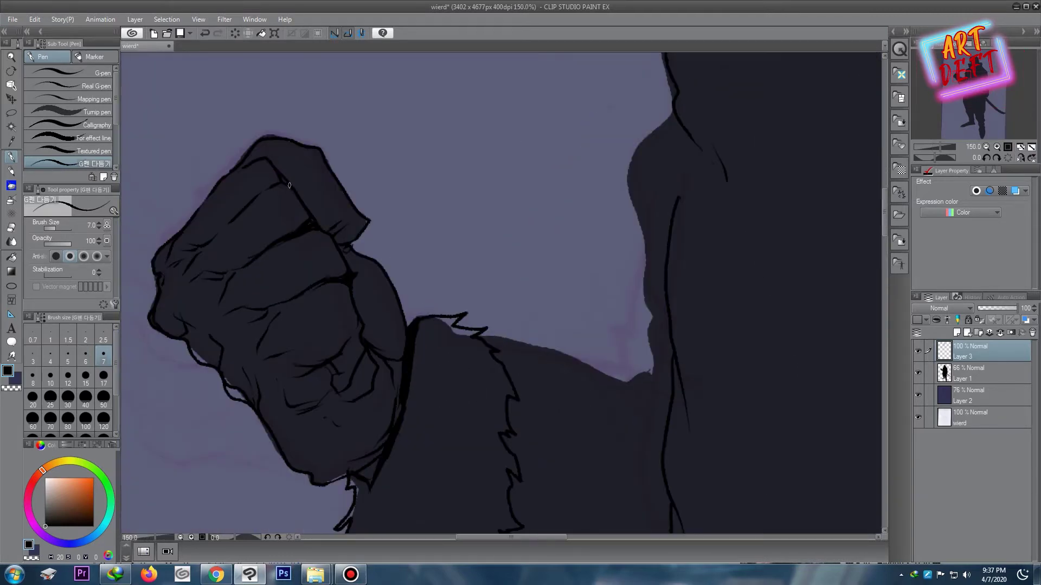
left_click(297, 339)
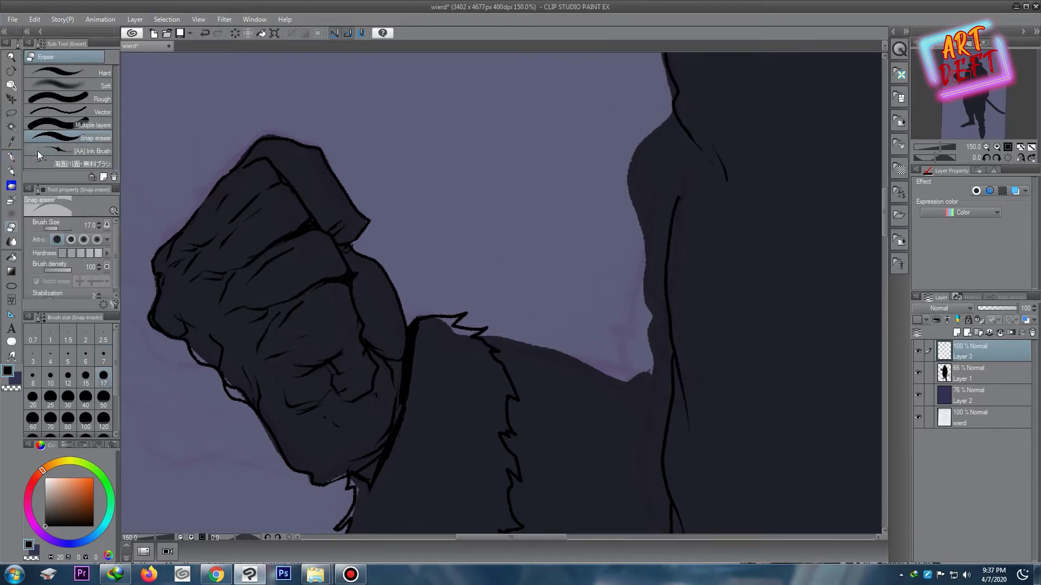
left_click(336, 370)
left_click(356, 404)
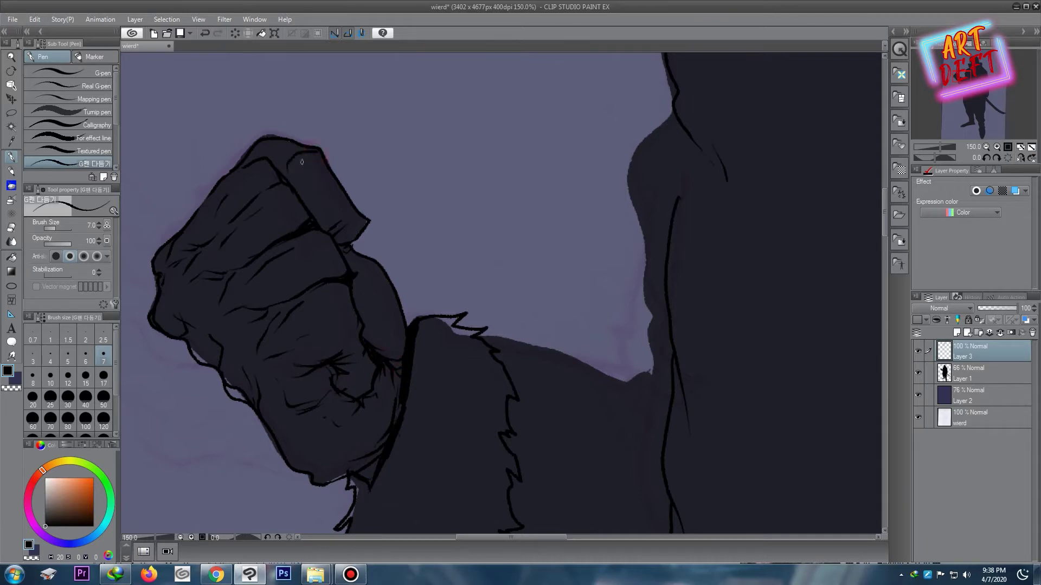
left_click_drag(247, 407, 260, 421)
Step: Erase a stray mark, then ink the fist's lower-left edge and trim the excess
scroll(276, 363, "down", 4)
scroll(293, 331, "up", 2)
scroll(301, 314, "up", 2)
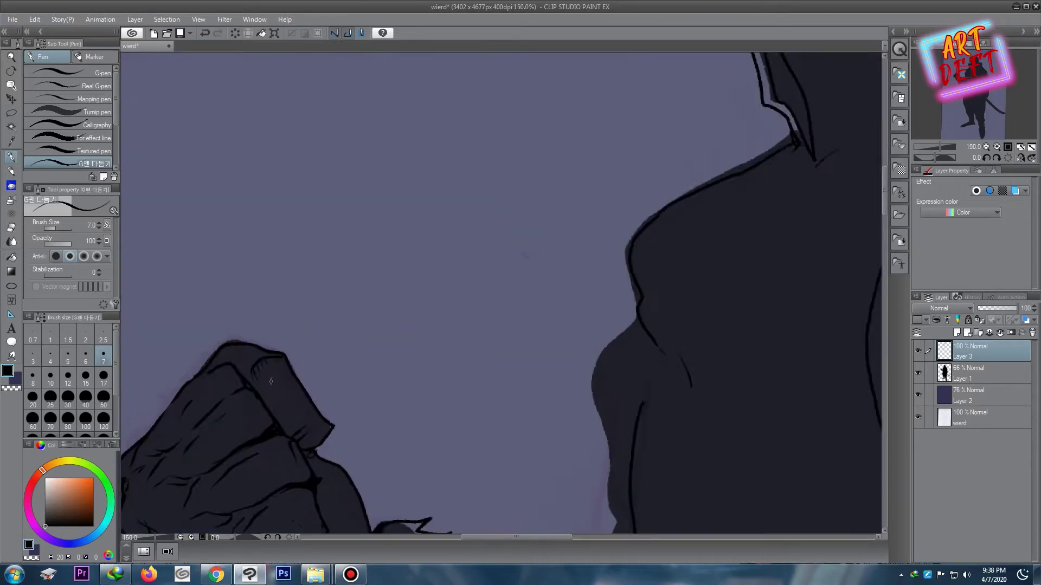
scroll(292, 314, "up", 1)
key("e")
left_click(268, 318)
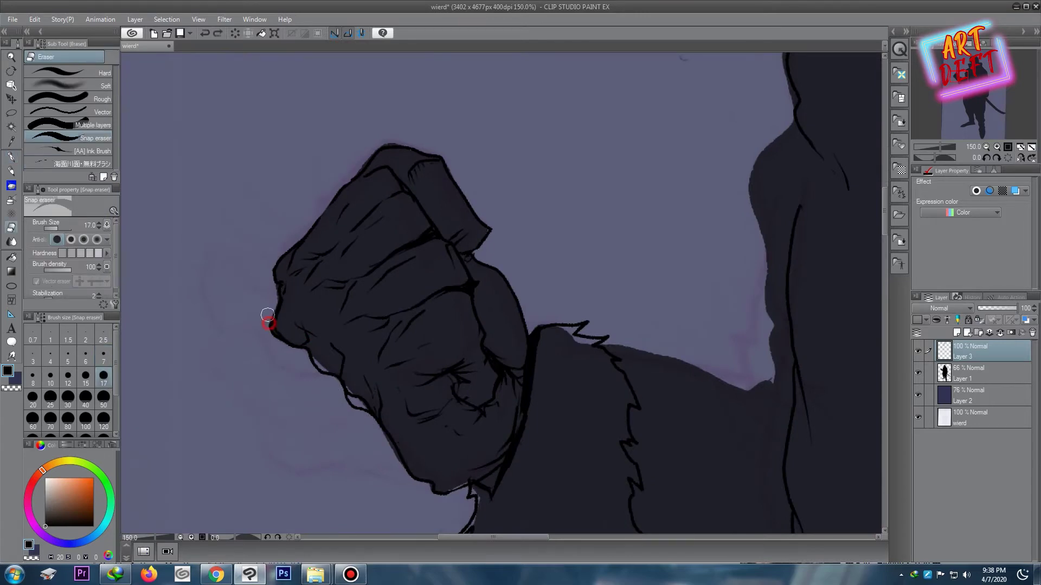
key("p")
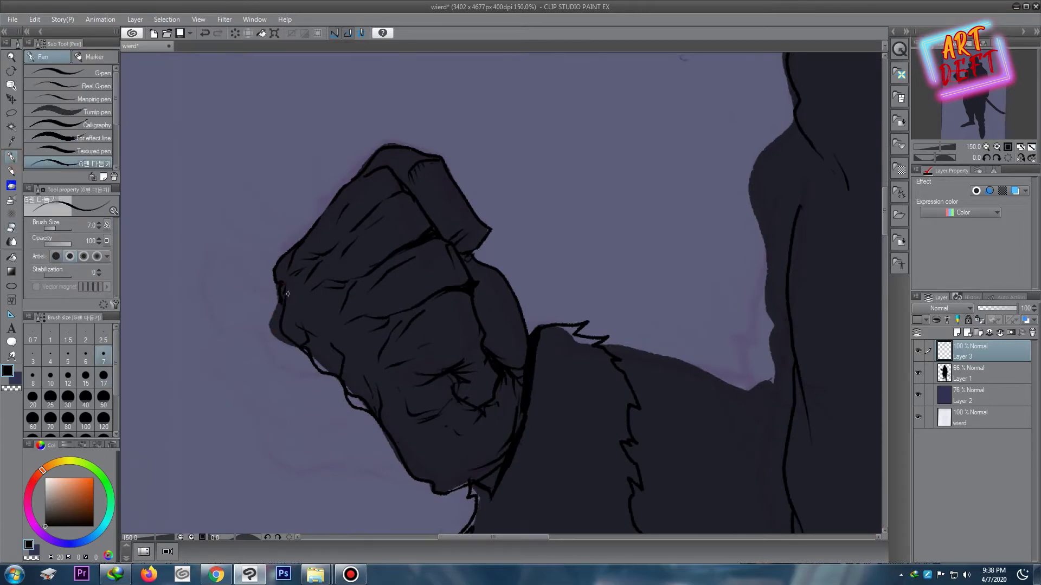
left_click_drag(307, 349, 404, 472)
key("e")
mouse_move(317, 366)
left_mouse_down()
mouse_move(336, 376)
mouse_move(340, 352)
left_mouse_up()
Step: Add short strokes along the fist's left edge
scroll(364, 404, "down", 5)
scroll(391, 328, "up", 4)
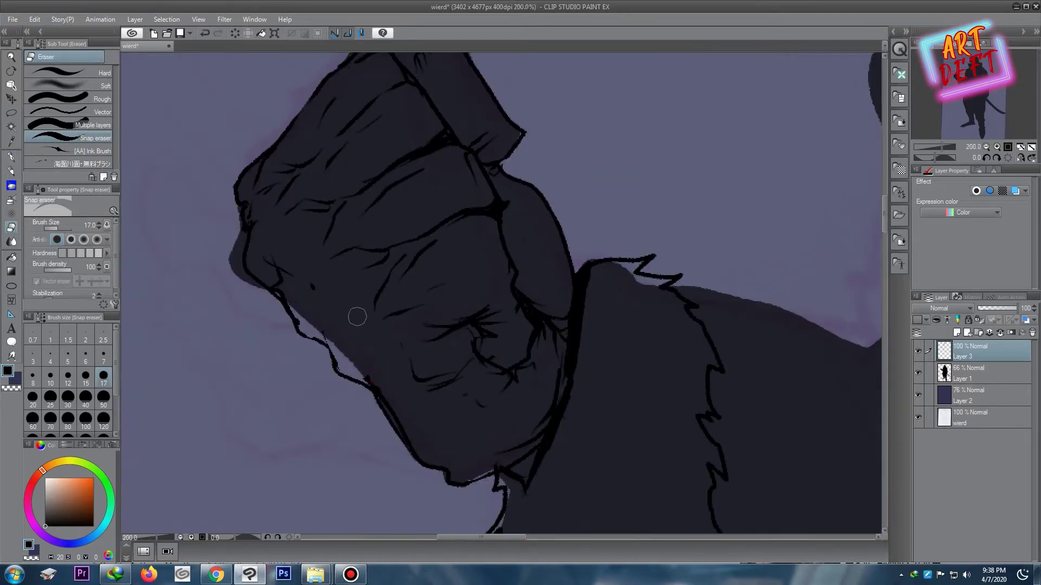
scroll(377, 320, "down", 3)
scroll(374, 317, "up", 5)
key("p")
left_click_drag(347, 318, 338, 269)
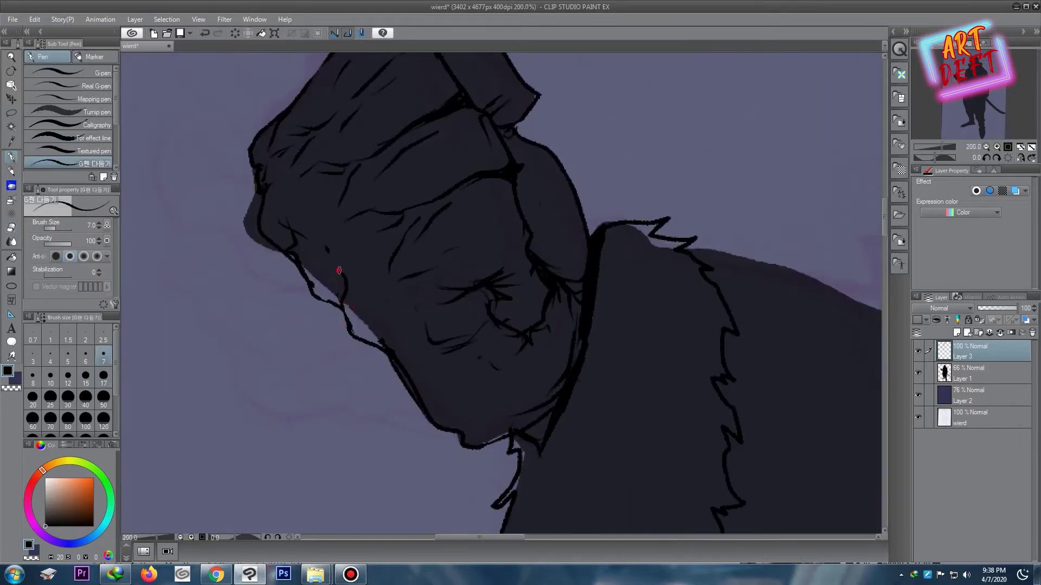
left_click_drag(368, 331, 392, 355)
Step: Toggle Layer 1's silhouette fill off and on to check the line art
scroll(412, 352, "down", 5)
scroll(391, 325, "up", 5)
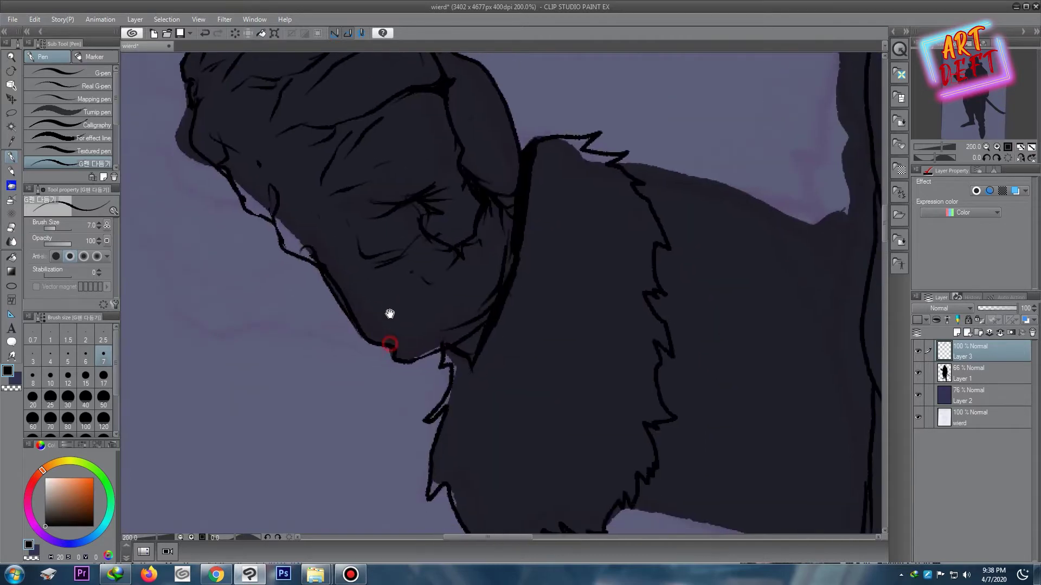
scroll(477, 344, "down", 1)
scroll(482, 340, "down", 3)
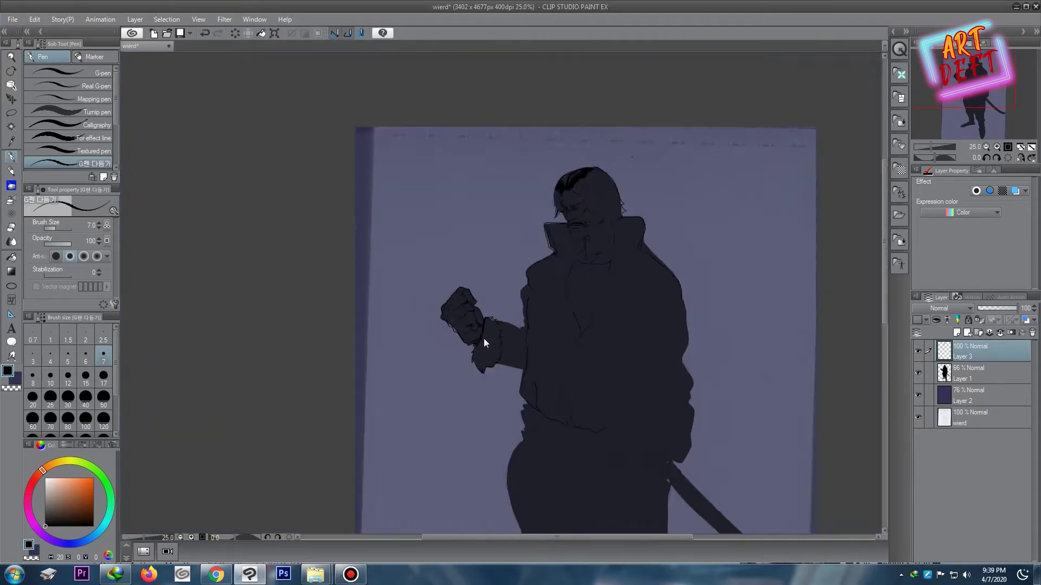
scroll(472, 336, "up", 3)
scroll(457, 335, "down", 1)
left_click(918, 373)
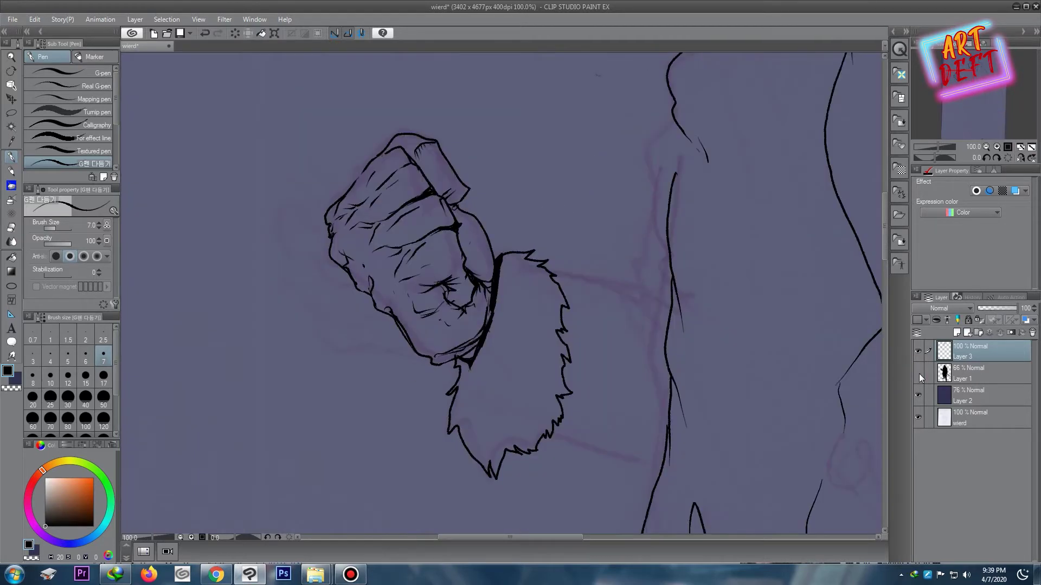
left_click(918, 373)
Step: Add a line near the fist and erase part of it
scroll(452, 223, "up", 2)
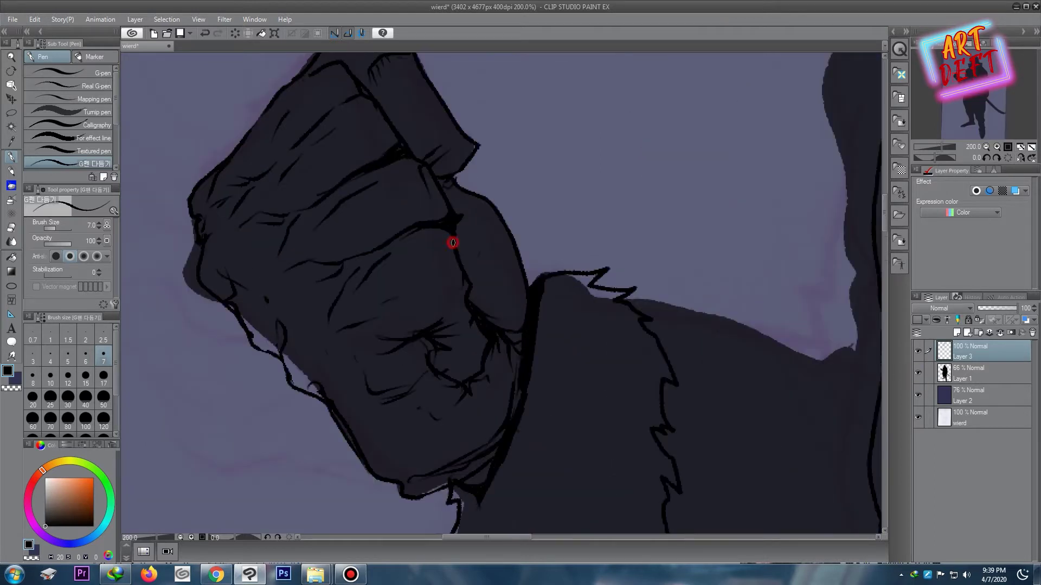
key("e")
scroll(430, 302, "down", 2)
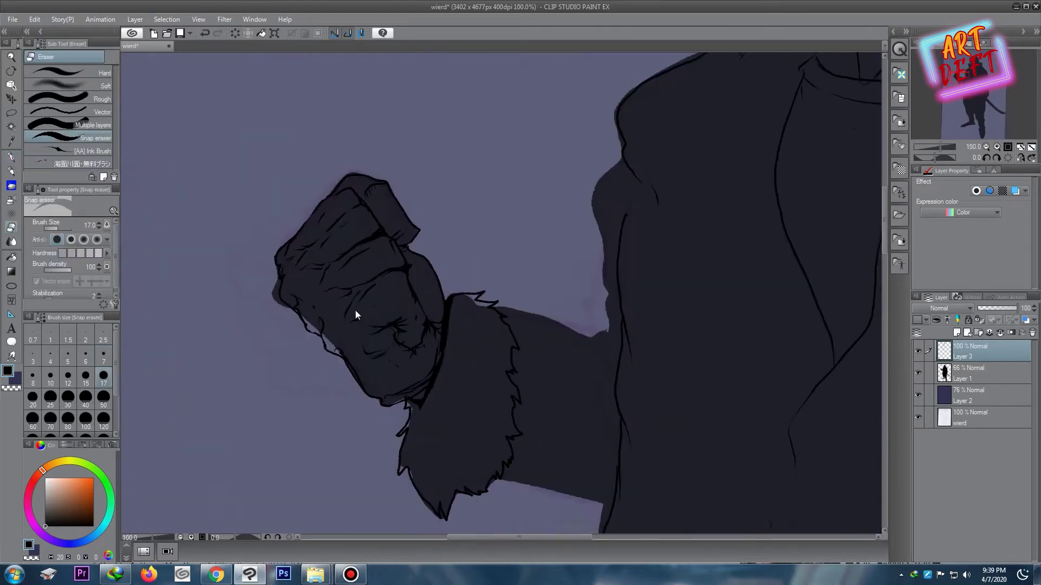
scroll(356, 310, "up", 1)
key("p")
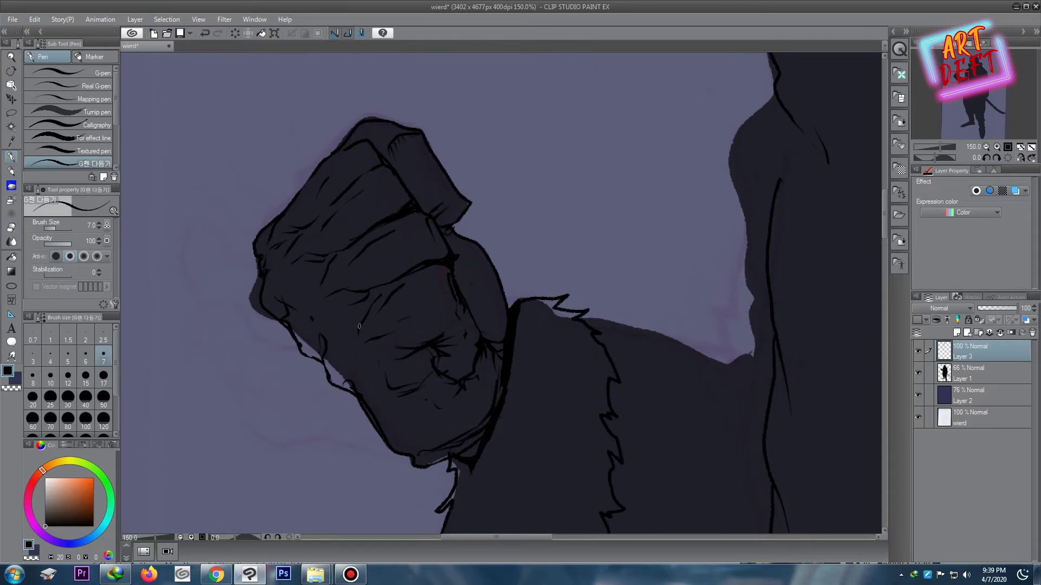
left_click_drag(361, 410, 379, 450)
key("e")
left_click_drag(374, 412, 398, 428)
scroll(409, 366, "down", 2)
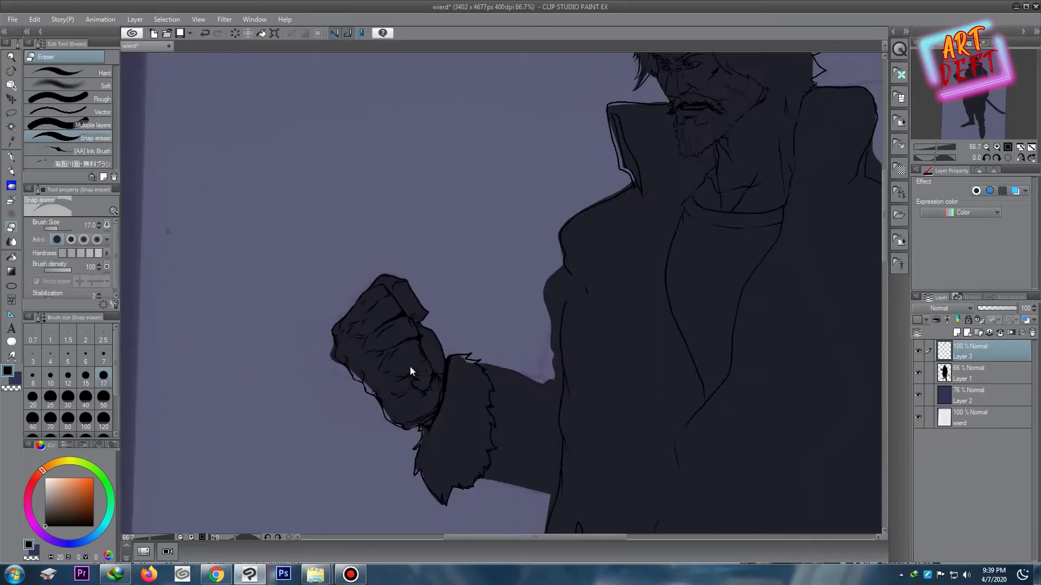
scroll(415, 314, "down", 1)
scroll(434, 288, "down", 1)
scroll(434, 268, "down", 1)
Step: Switch back to the G-pen and ink a long line down the coat's edge
scroll(420, 285, "up", 2)
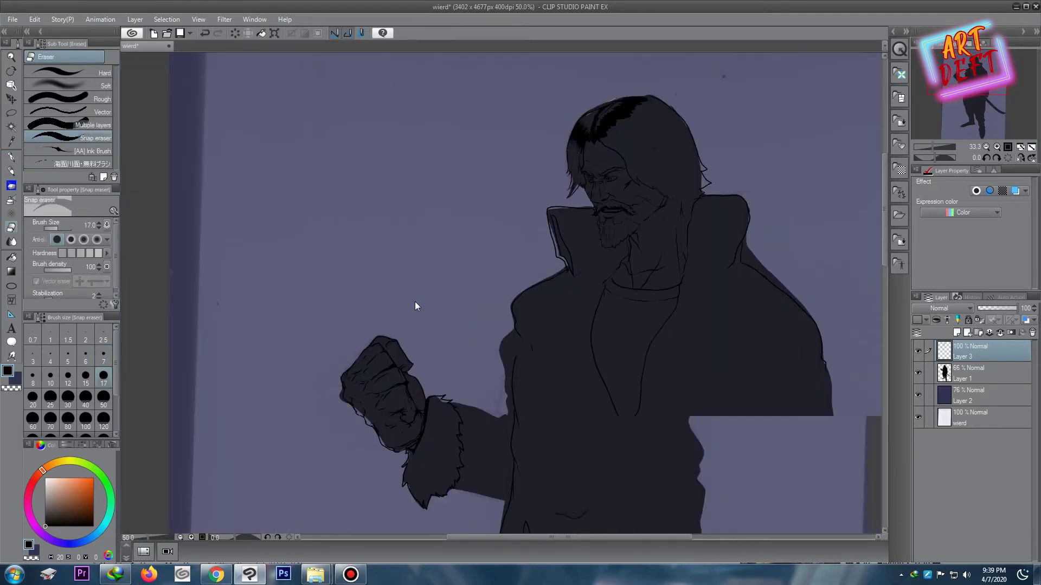
mouse_move(588, 262)
left_mouse_down()
mouse_move(525, 226)
mouse_move(462, 274)
left_mouse_up()
scroll(463, 274, "down", 1)
left_click(11, 162)
scroll(302, 216, "up", 3)
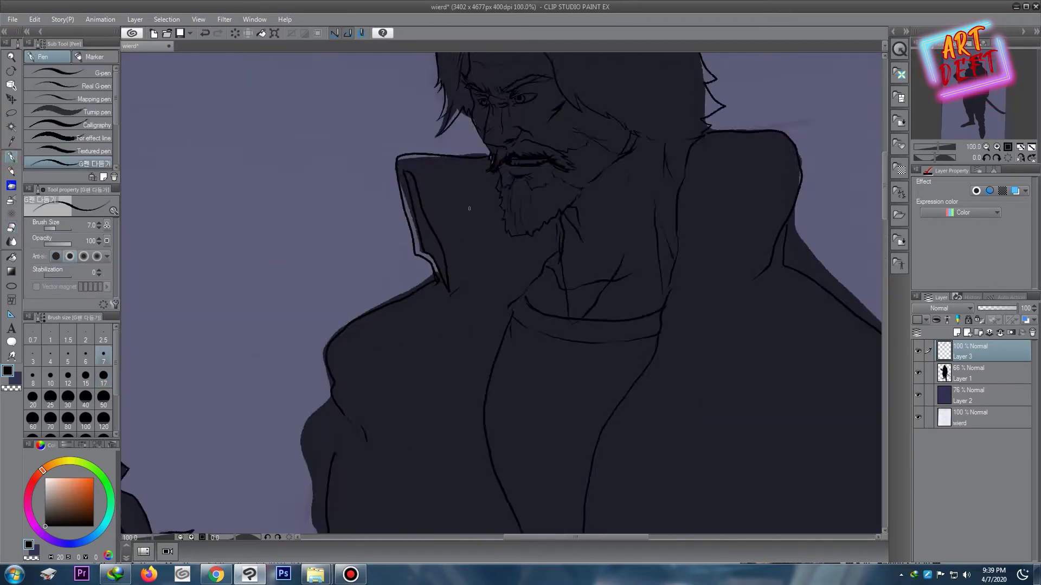
scroll(302, 217, "up", 2)
scroll(359, 213, "down", 2)
scroll(462, 182, "up", 2)
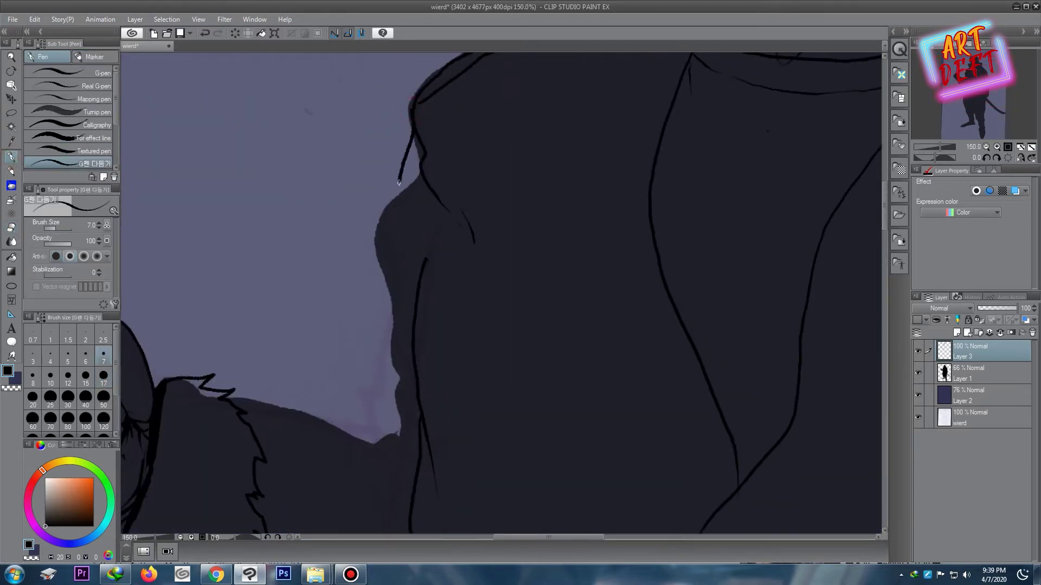
left_click_drag(412, 107, 404, 442)
Step: Ink the top edge of the shoulder and the lower edge of the arm
mouse_move(438, 402)
left_mouse_down()
mouse_move(432, 287)
mouse_move(473, 185)
left_mouse_up()
left_click_drag(263, 176, 440, 226)
left_click_drag(271, 436, 428, 491)
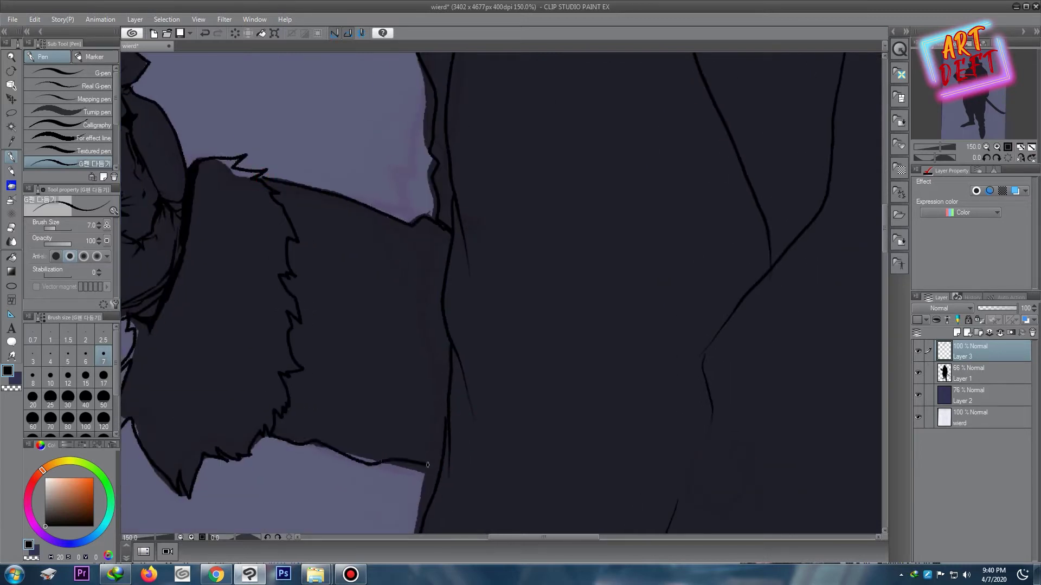
scroll(443, 343, "down", 5)
scroll(614, 222, "up", 2)
scroll(615, 227, "up", 2)
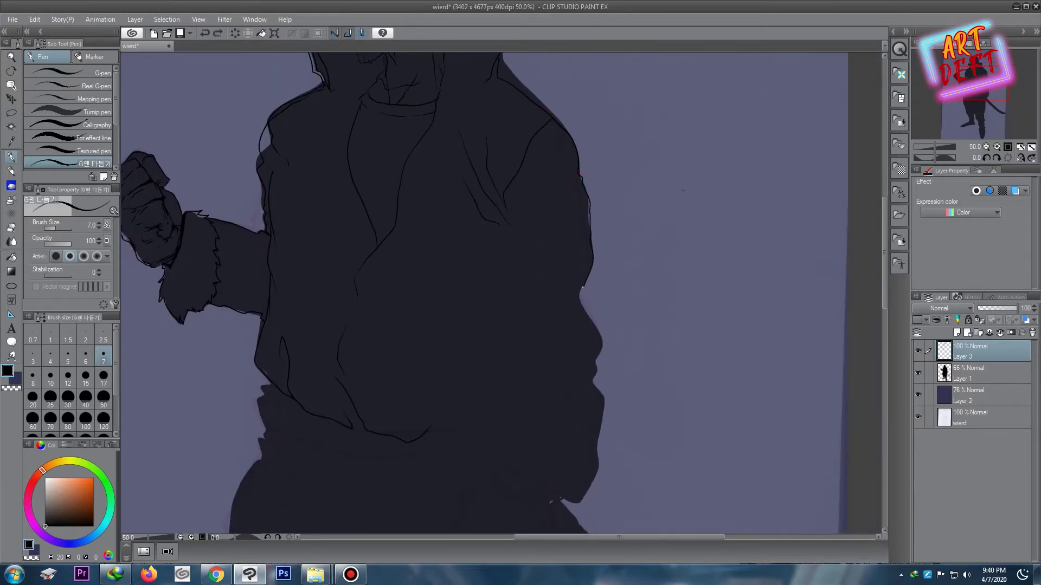
Step: Draw three fold lines across the scarf below the neck
left_click_drag(630, 383, 664, 200)
scroll(619, 247, "up", 2)
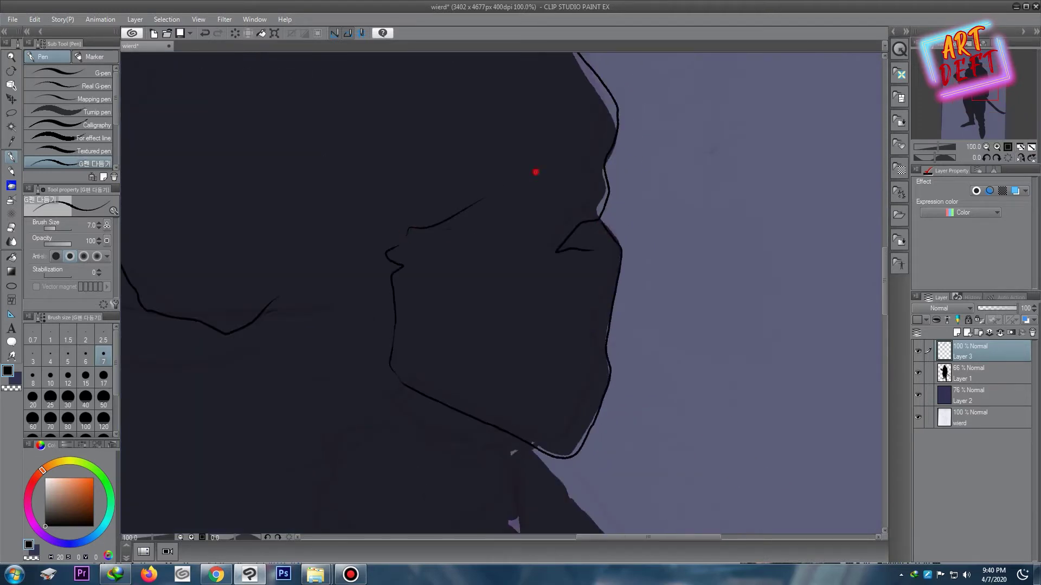
scroll(464, 246, "down", 4)
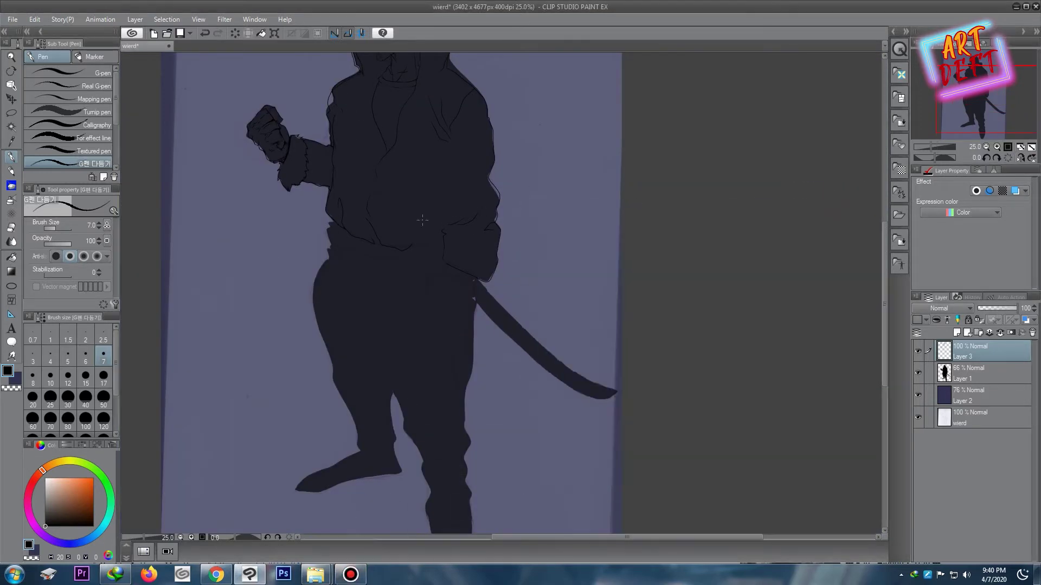
scroll(421, 211, "up", 1)
scroll(422, 204, "up", 1)
scroll(477, 211, "up", 1)
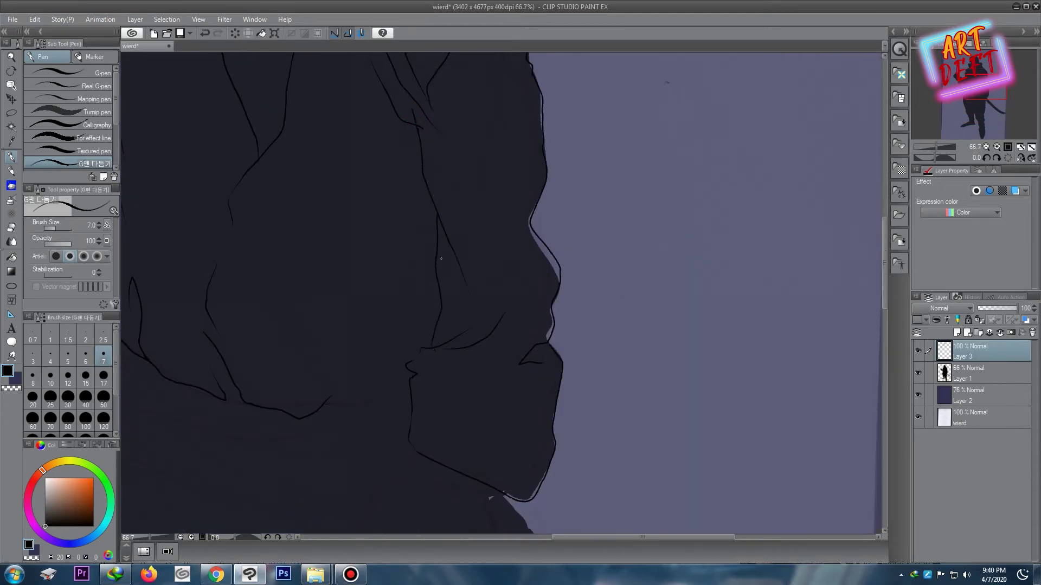
scroll(441, 259, "down", 3)
scroll(448, 229, "up", 3)
scroll(327, 170, "up", 1)
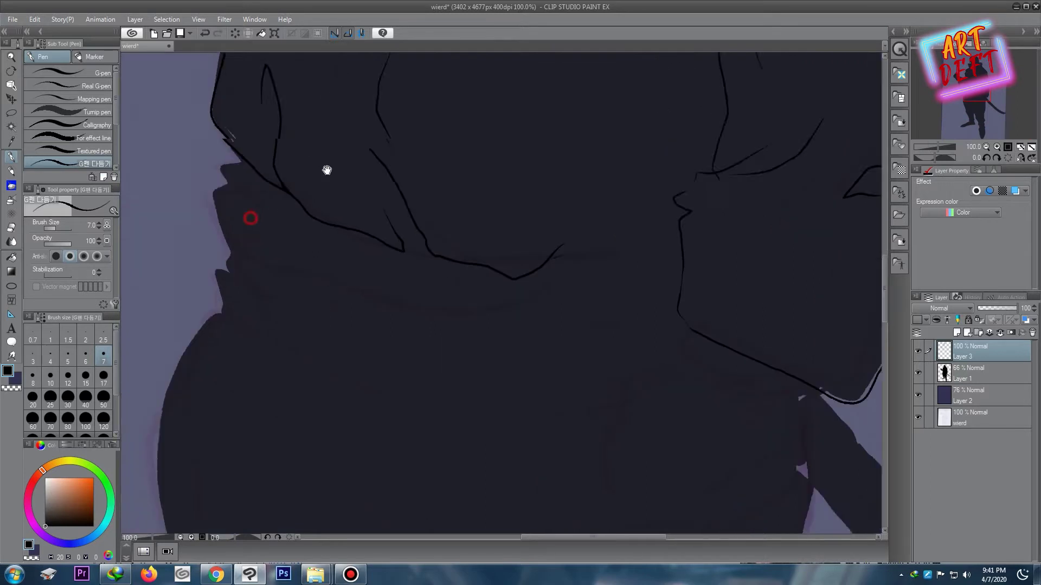
left_click_drag(327, 170, 367, 149)
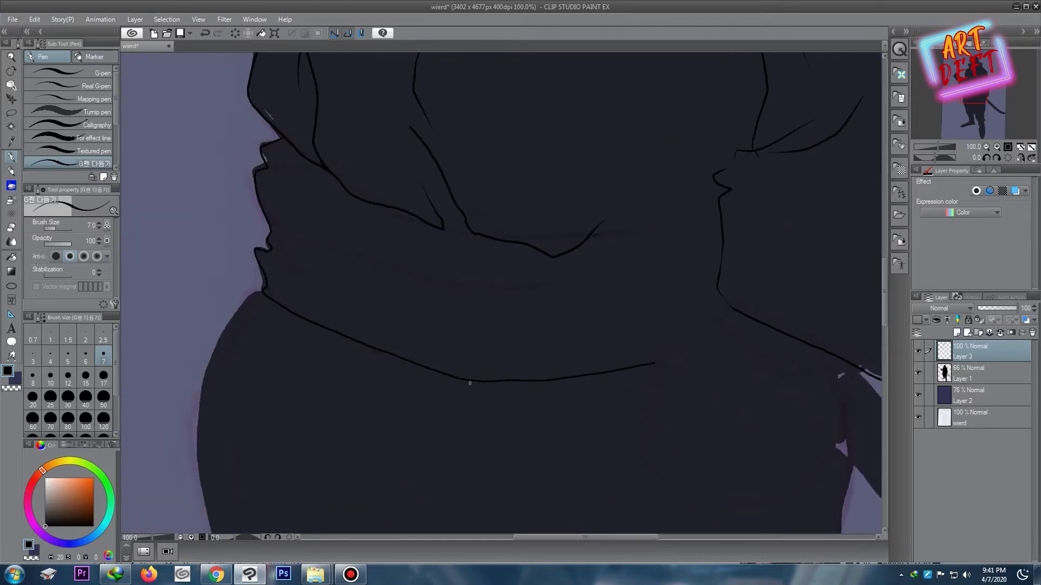
left_click_drag(652, 332, 610, 311)
left_click_drag(239, 214, 596, 234)
left_click_drag(439, 266, 558, 294)
left_click_drag(265, 249, 488, 325)
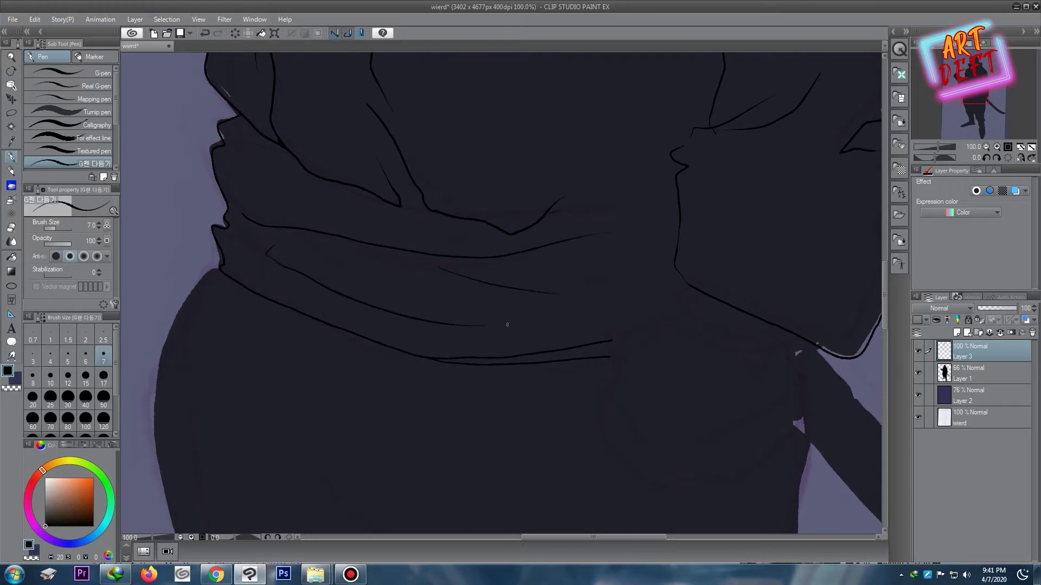
scroll(543, 216, "down", 4)
scroll(488, 380, "up", 1)
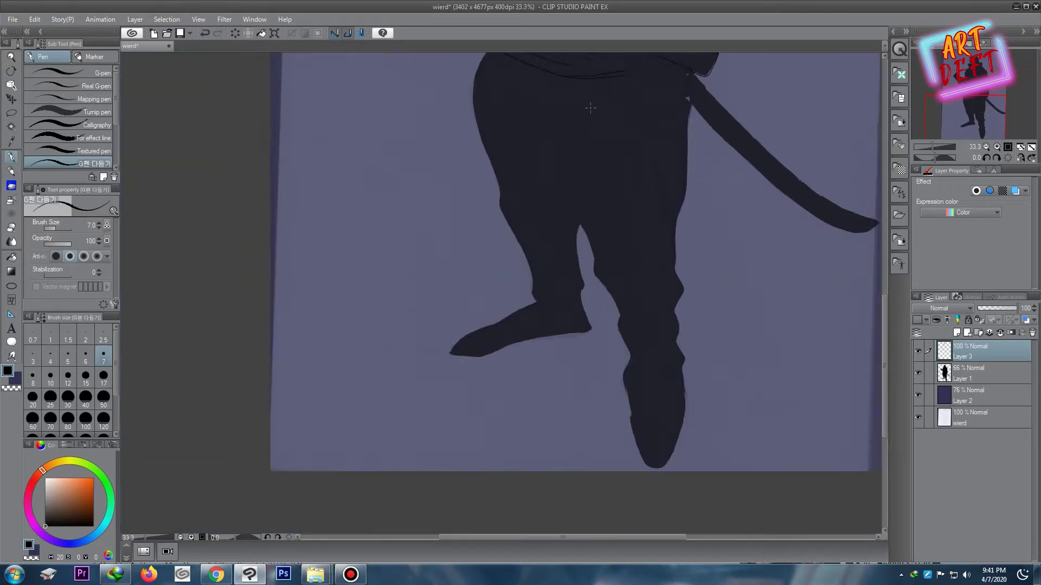
mouse_move(542, 81)
left_mouse_down()
mouse_move(497, 342)
mouse_move(477, 332)
mouse_move(442, 205)
mouse_move(500, 286)
mouse_move(490, 309)
mouse_move(510, 309)
left_mouse_up()
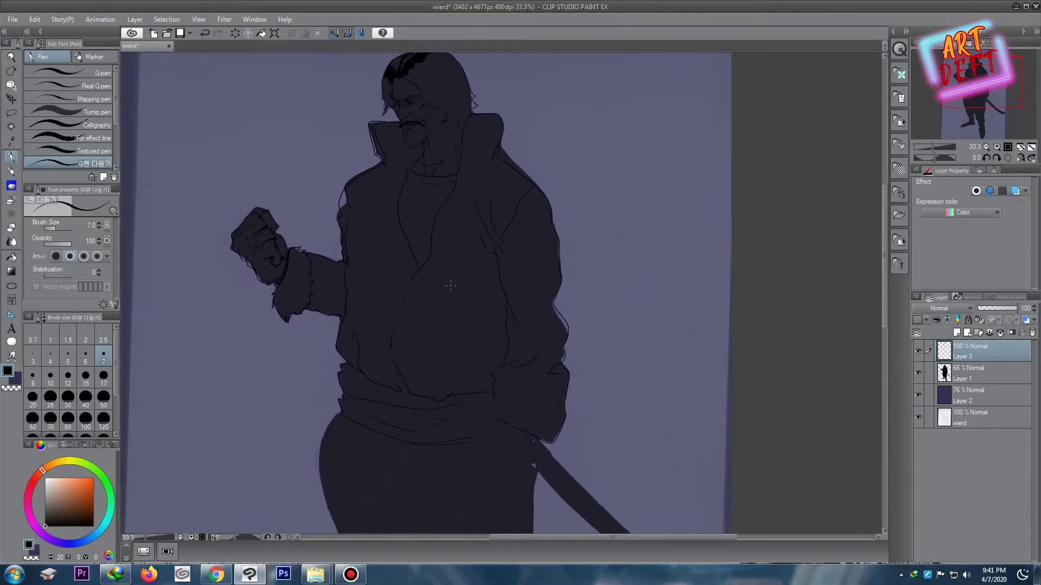
Step: Ink tapered fold lines on the torso and strokes running right from the crotch
scroll(450, 290, "down", 1)
scroll(451, 290, "up", 2)
scroll(557, 206, "up", 2)
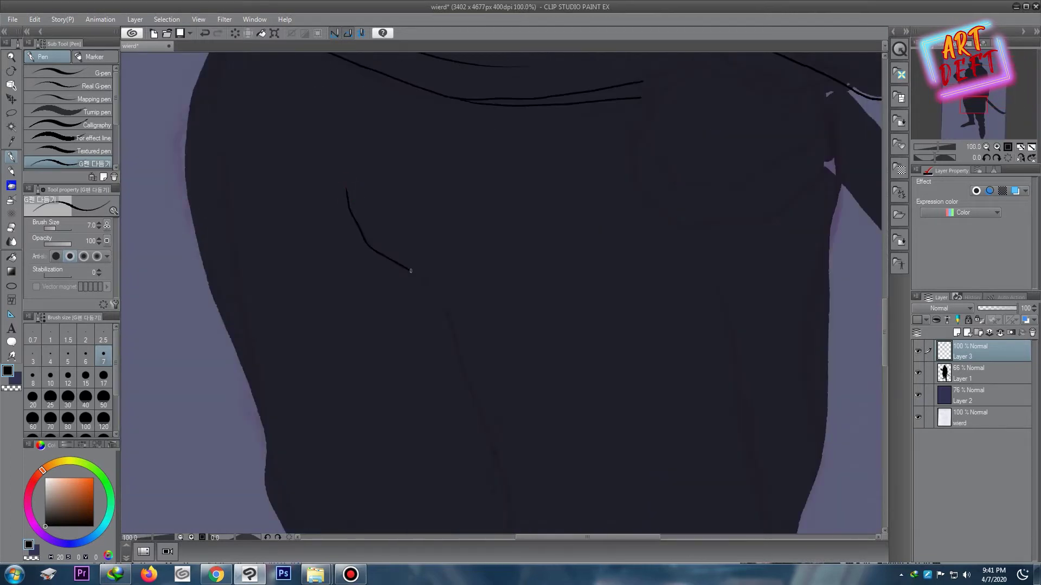
left_click_drag(366, 227, 463, 299)
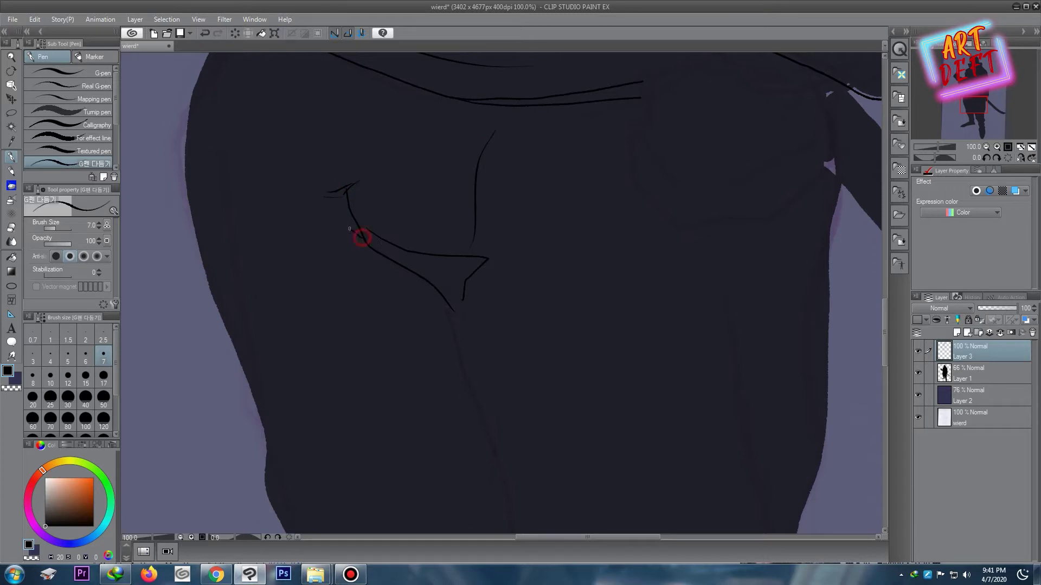
left_click_drag(349, 229, 354, 231)
mouse_move(464, 298)
left_mouse_down()
mouse_move(643, 212)
mouse_move(616, 247)
mouse_move(655, 234)
left_mouse_up()
Step: Extend the outline along the left trouser leg's edge
scroll(480, 187, "down", 2)
scroll(479, 177, "up", 1)
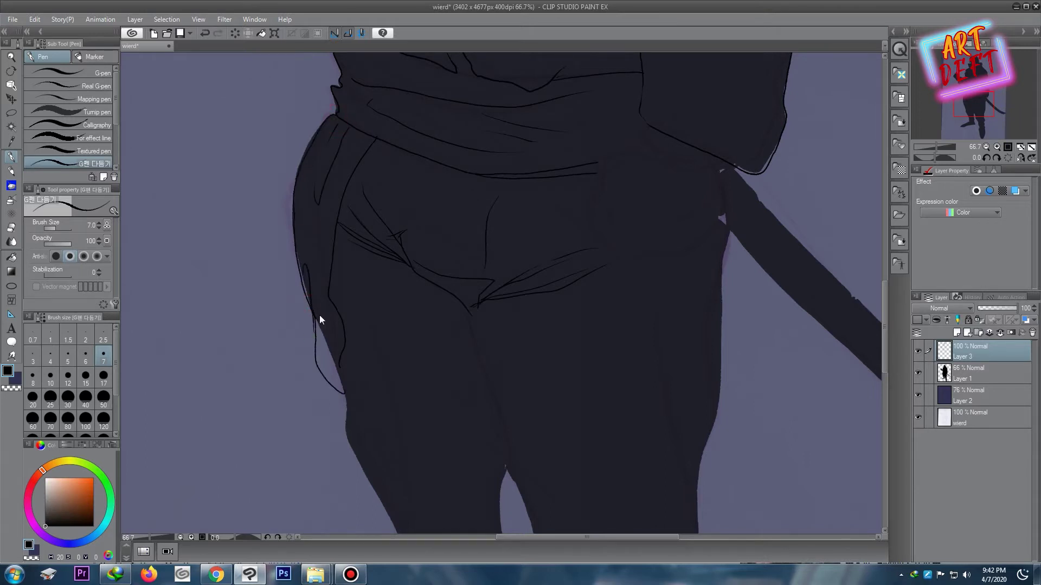
scroll(445, 265, "down", 1)
scroll(415, 250, "down", 1)
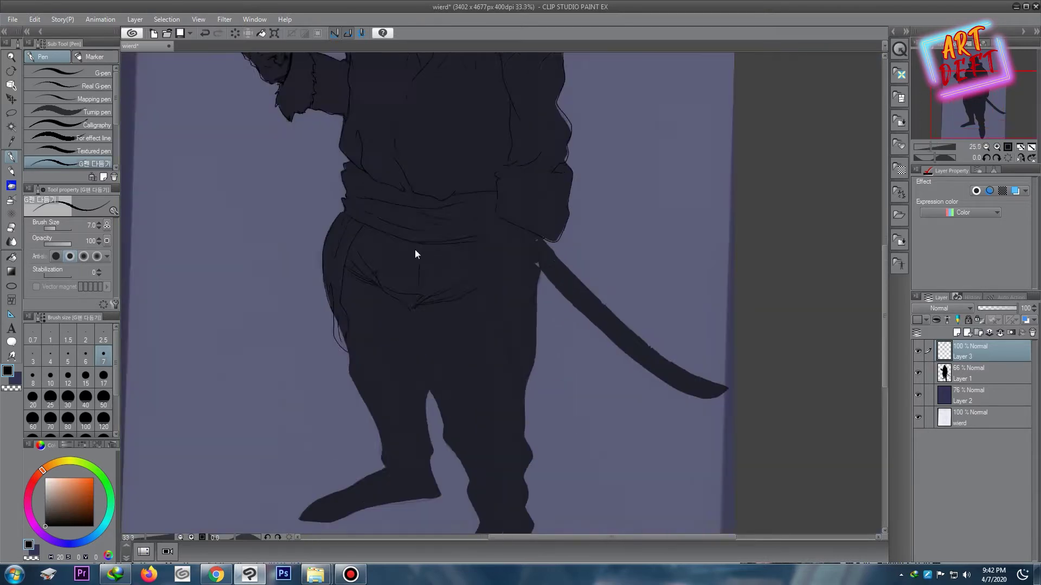
scroll(415, 250, "down", 3)
scroll(488, 197, "up", 4)
scroll(360, 199, "up", 1)
scroll(335, 265, "up", 2)
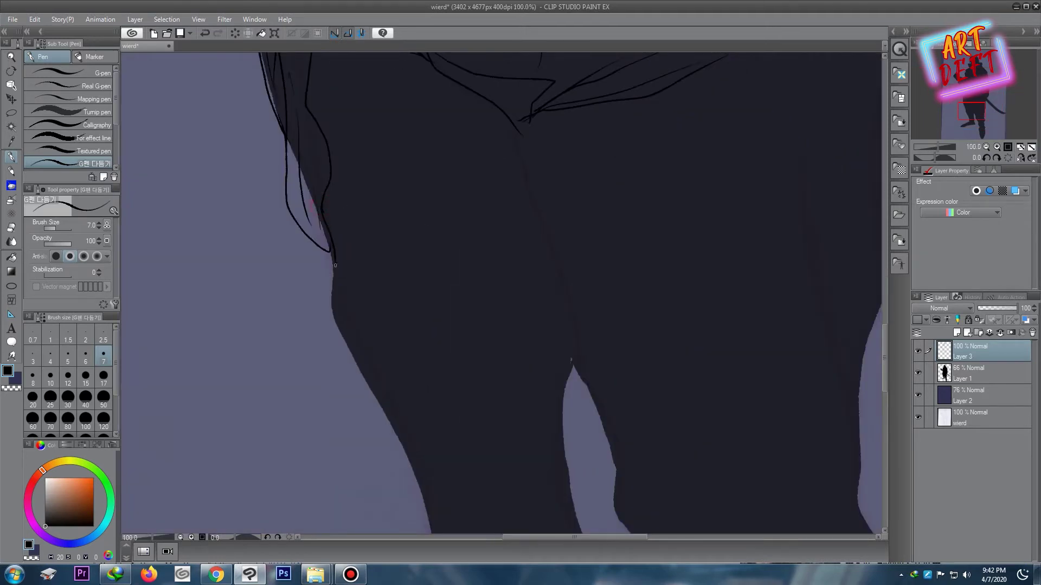
left_click_drag(392, 350, 534, 316)
Step: Outline the right trouser leg down the thigh to the knee
scroll(574, 381, "down", 3)
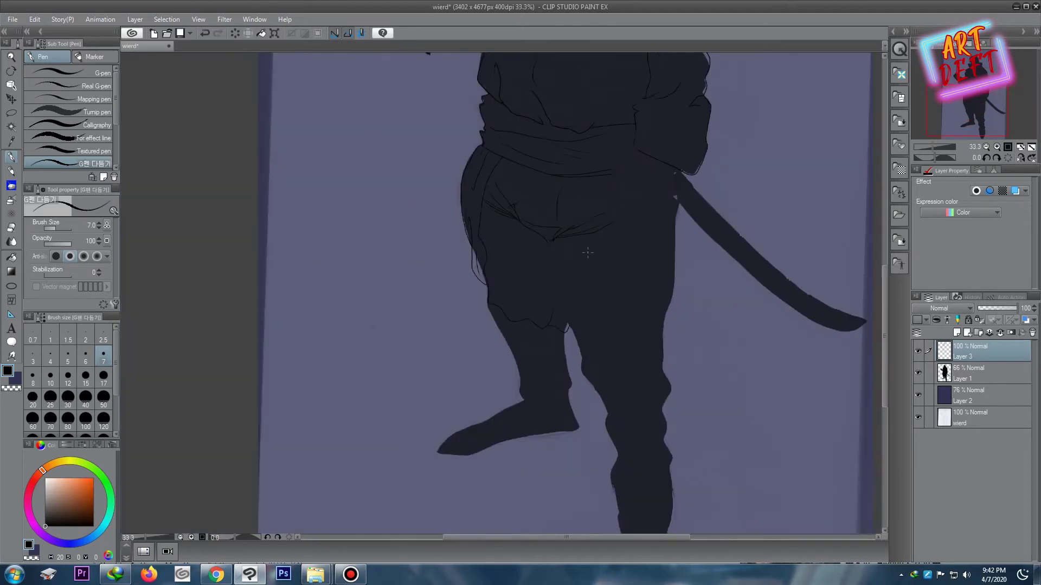
scroll(406, 249, "up", 1)
scroll(467, 344, "up", 1)
scroll(363, 145, "up", 1)
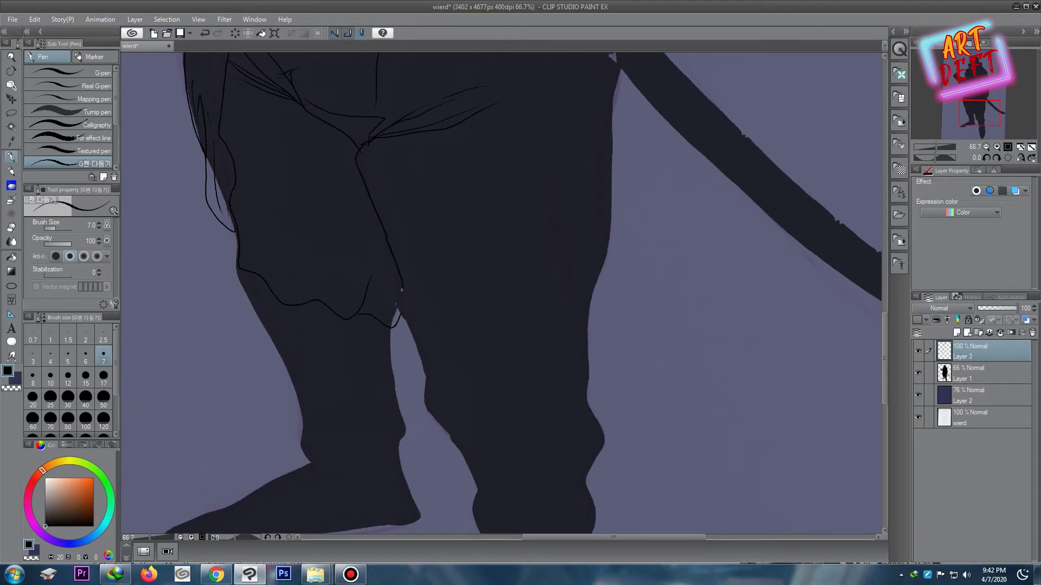
left_click_drag(587, 187, 614, 370)
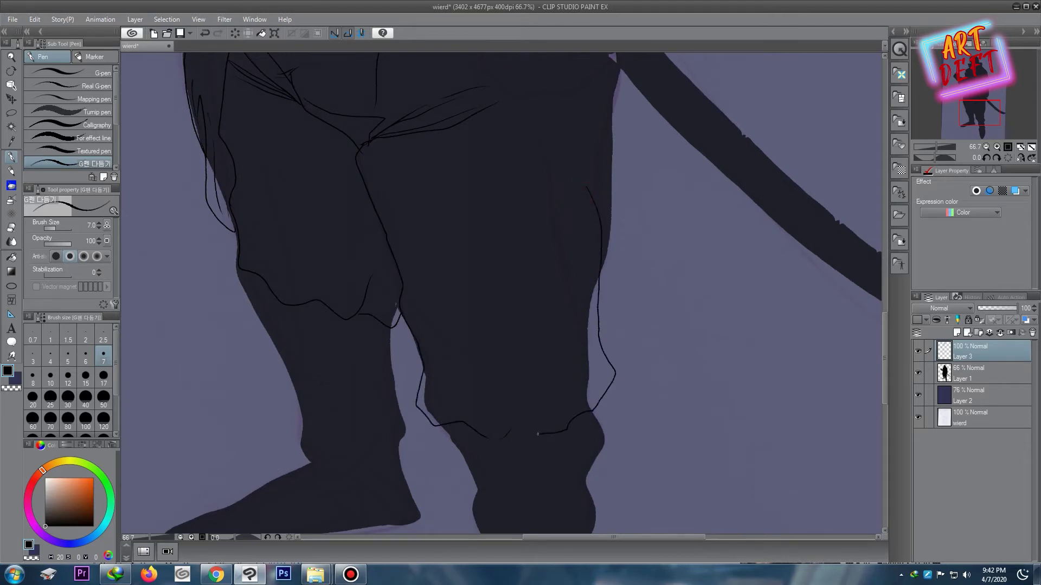
scroll(537, 434, "down", 1)
scroll(567, 377, "down", 3)
scroll(489, 54, "up", 2)
scroll(491, 237, "up", 1)
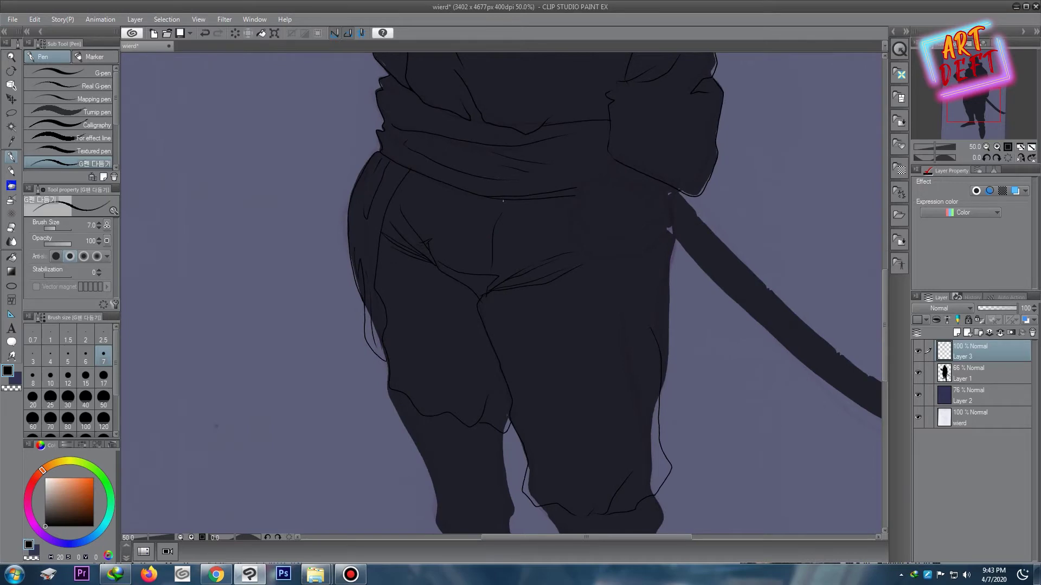
scroll(447, 222, "down", 2)
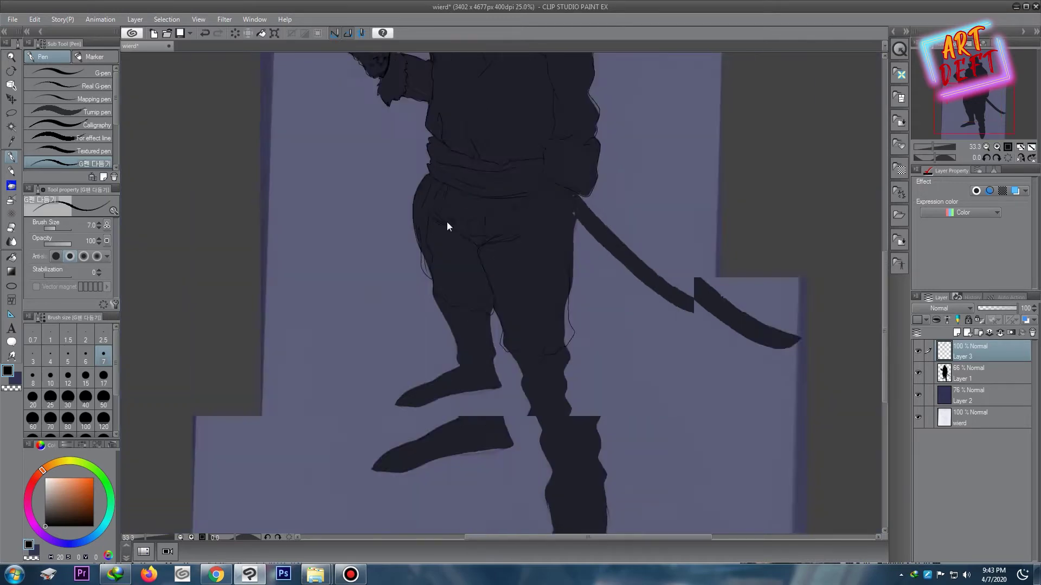
scroll(504, 233, "up", 2)
scroll(454, 169, "up", 2)
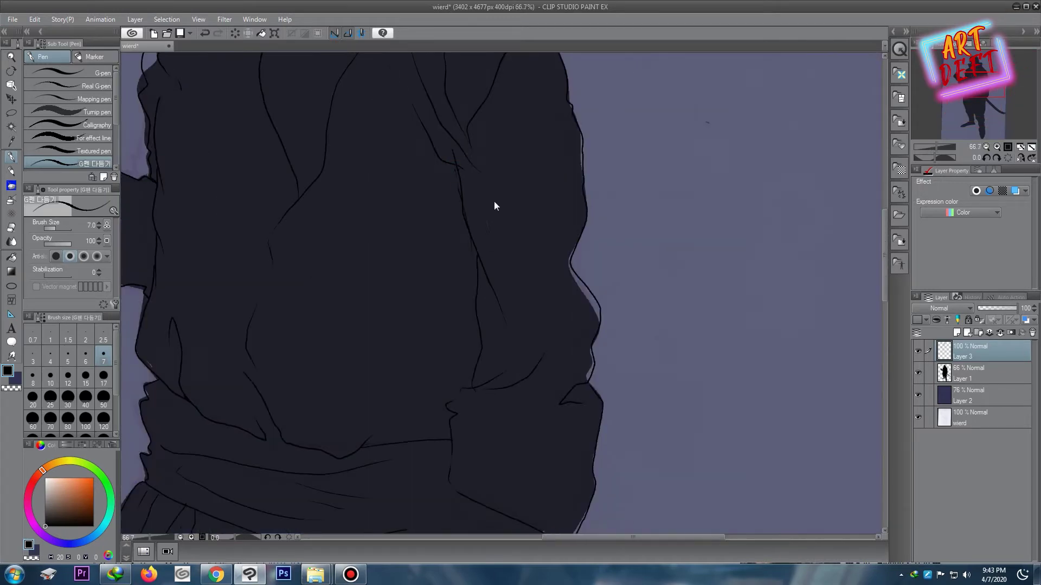
scroll(477, 308, "up", 1)
scroll(477, 308, "down", 1)
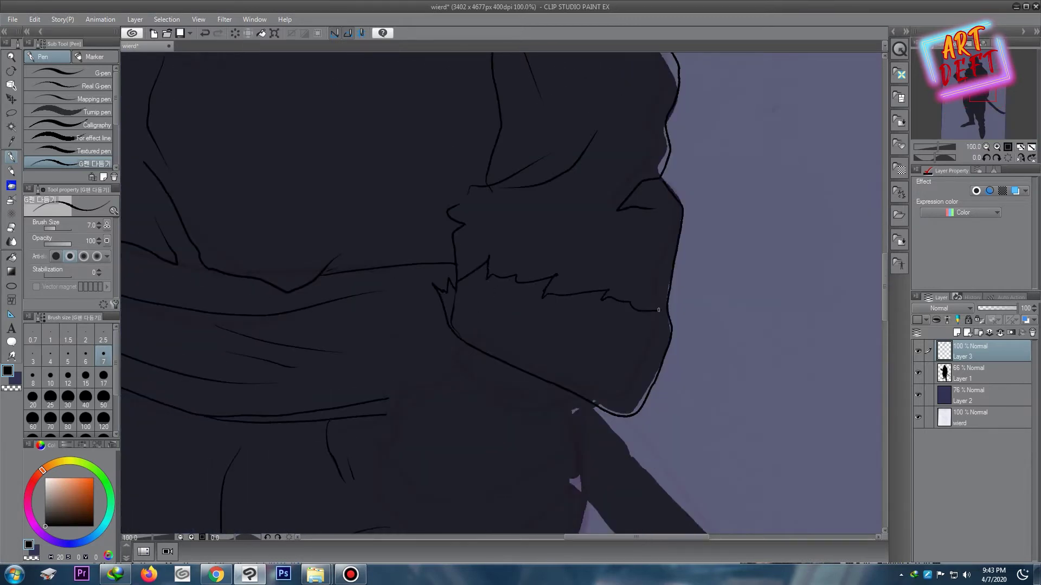
Step: Zoom to the chest and draw the emblem's double circle outline with an inner oval
key("e")
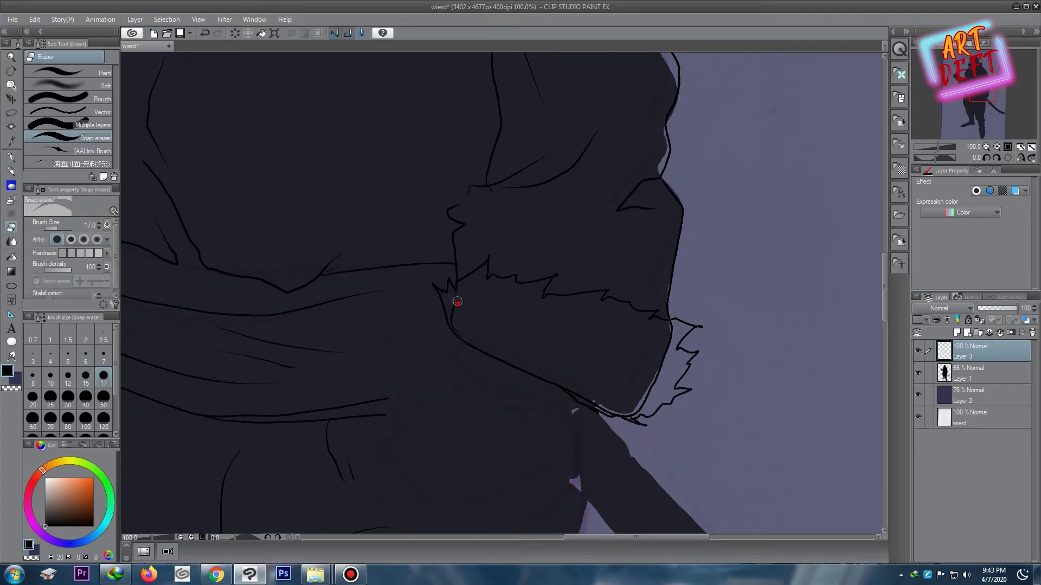
scroll(476, 251, "down", 2)
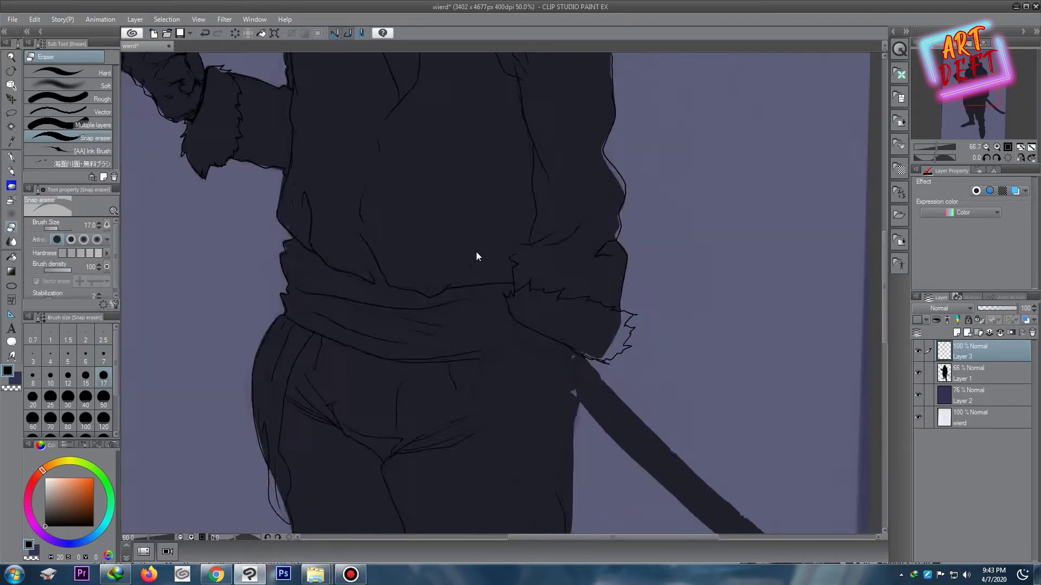
scroll(438, 232, "down", 1)
scroll(438, 232, "down", 1)
scroll(438, 232, "up", 4)
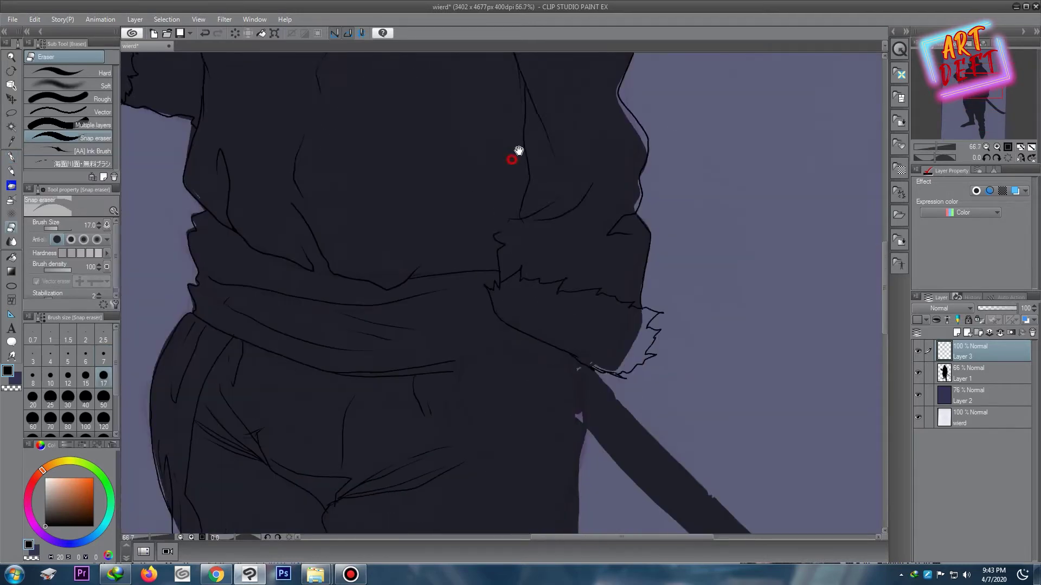
key("p")
scroll(482, 195, "down", 1)
scroll(357, 174, "up", 2)
scroll(418, 170, "up", 3)
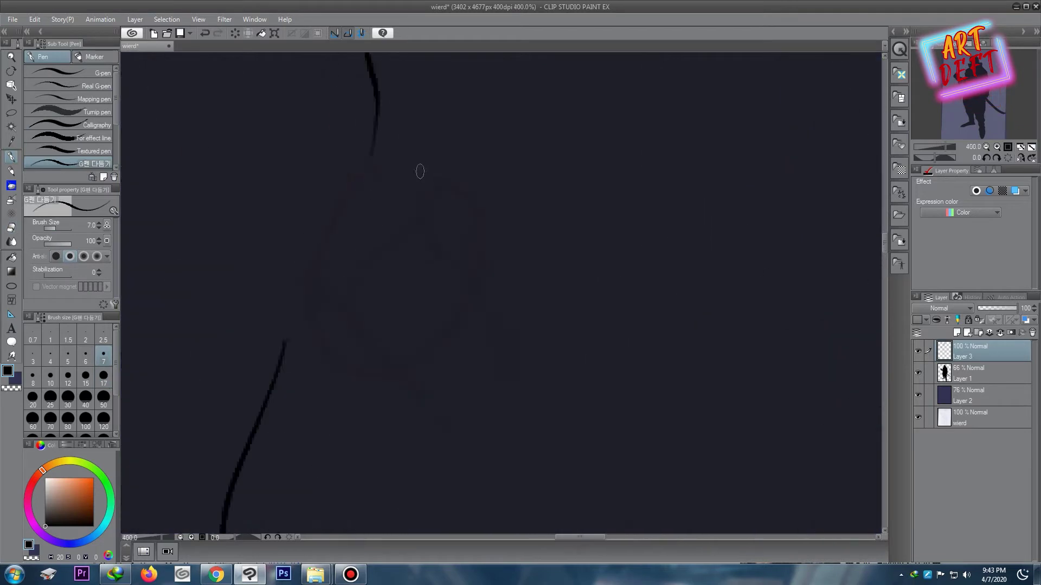
mouse_move(418, 160)
left_mouse_down()
mouse_move(406, 360)
mouse_move(399, 158)
mouse_move(483, 343)
mouse_move(288, 265)
mouse_move(539, 278)
mouse_move(542, 255)
left_mouse_up()
key("ctrl+z")
mouse_move(401, 165)
left_mouse_down()
mouse_move(364, 208)
mouse_move(418, 168)
left_mouse_up()
left_click_drag(440, 214, 488, 338)
left_click_drag(460, 215, 491, 325)
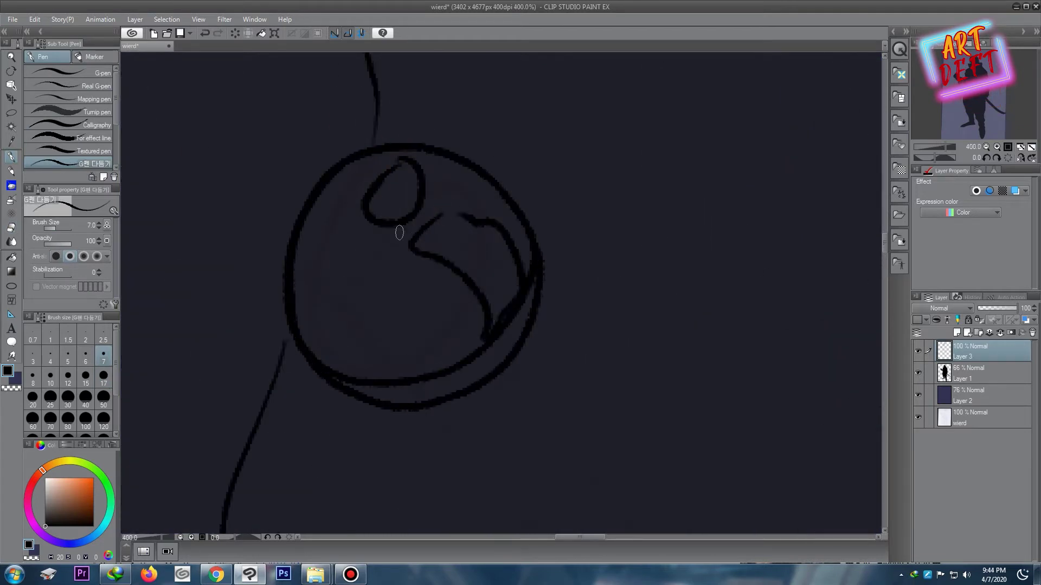
Step: Add an inner arc, small hatch strokes and extra ink strokes around the emblem
mouse_move(338, 198)
left_mouse_down()
mouse_move(339, 353)
mouse_move(379, 374)
left_mouse_up()
left_click_drag(331, 225, 388, 163)
left_click_drag(412, 222, 445, 200)
left_click_drag(423, 168, 507, 225)
left_click_drag(504, 217, 529, 277)
left_click_drag(491, 333, 467, 388)
left_click_drag(379, 404, 423, 398)
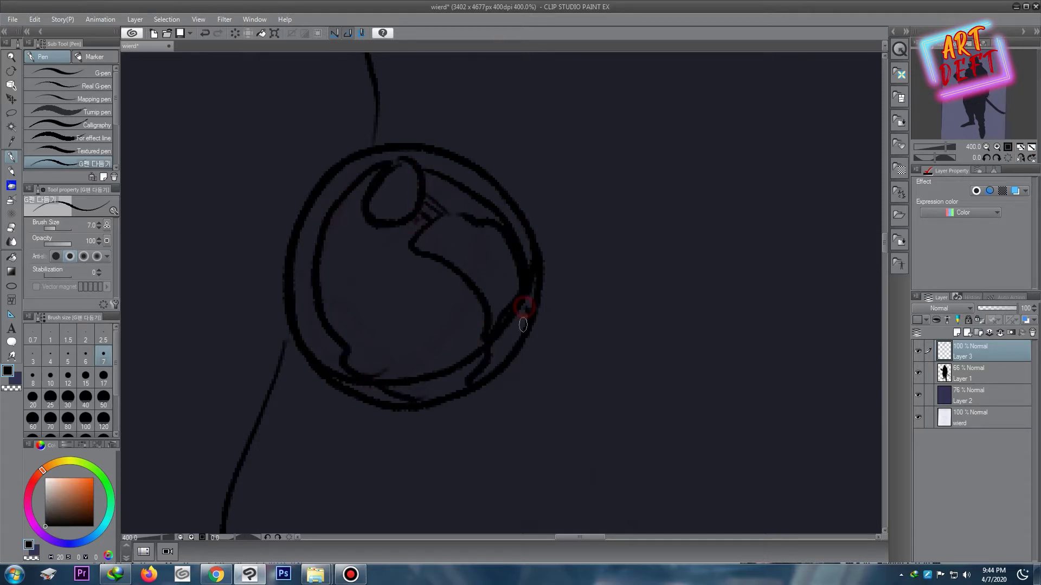
Step: Fill the emblem's inner shape and remaining gaps solid black with the Fill tool
key("g")
left_click(393, 273)
left_click(454, 202)
left_click(460, 376)
scroll(460, 376, "down", 5)
scroll(416, 186, "down", 2)
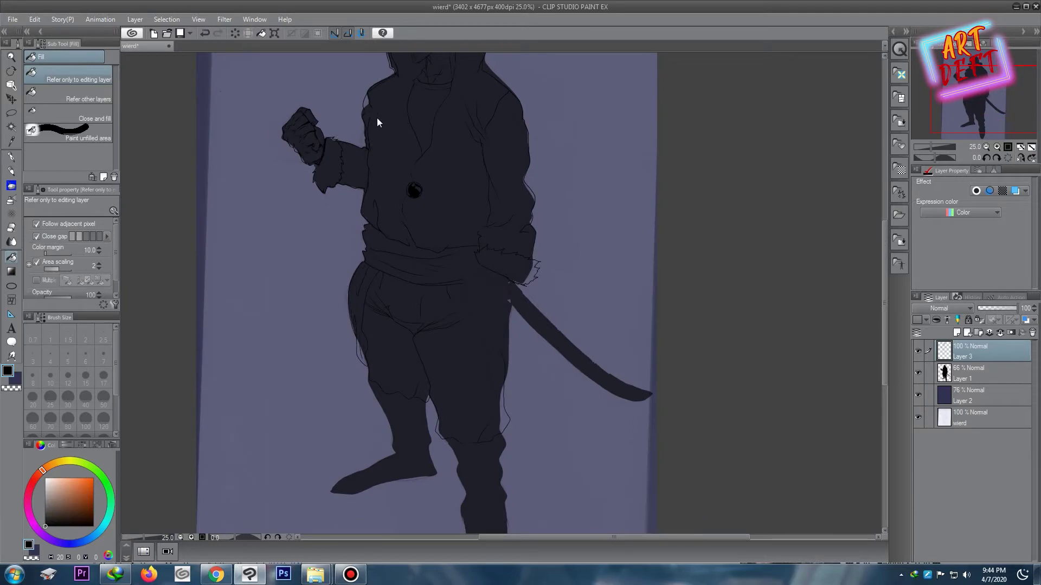
scroll(377, 118, "up", 1)
scroll(516, 139, "down", 3)
scroll(516, 139, "down", 3)
key("p")
scroll(420, 183, "down", 3)
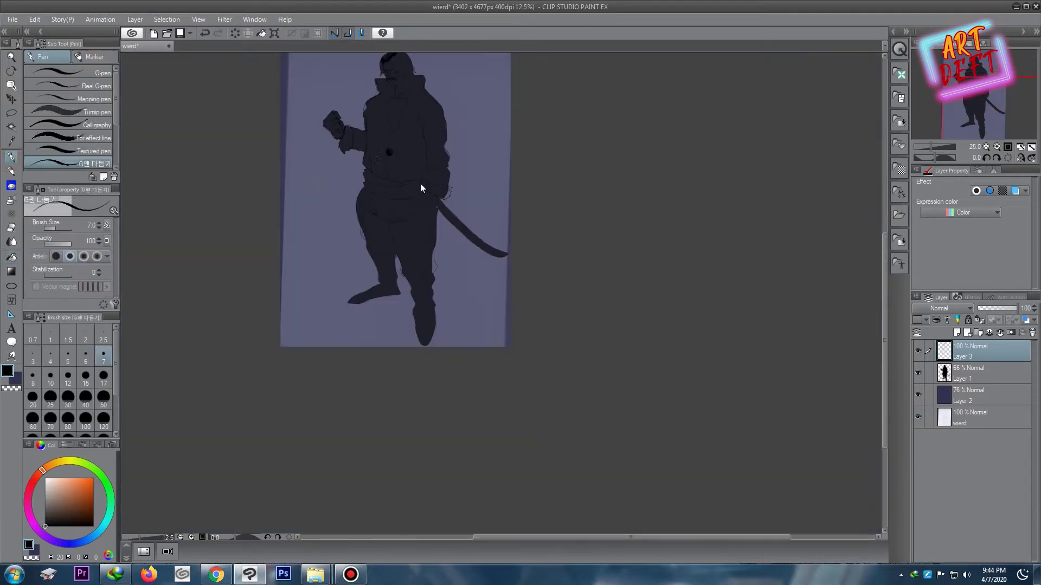
scroll(420, 183, "up", 5)
scroll(510, 171, "up", 4)
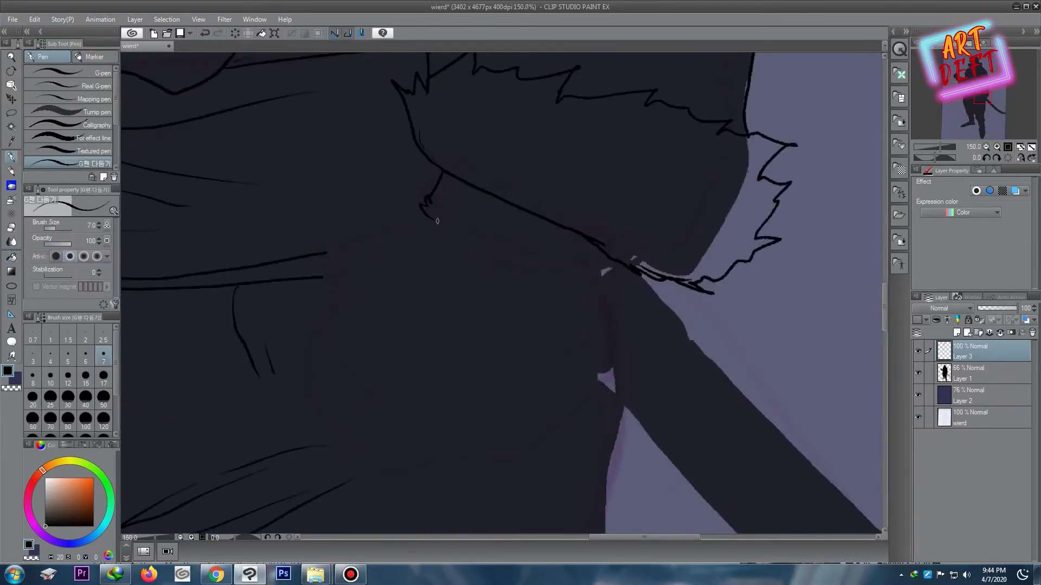
Step: Ink the sleeve cuff above the hilt and the back, knuckles and edges of the hand
left_click_drag(484, 247, 592, 248)
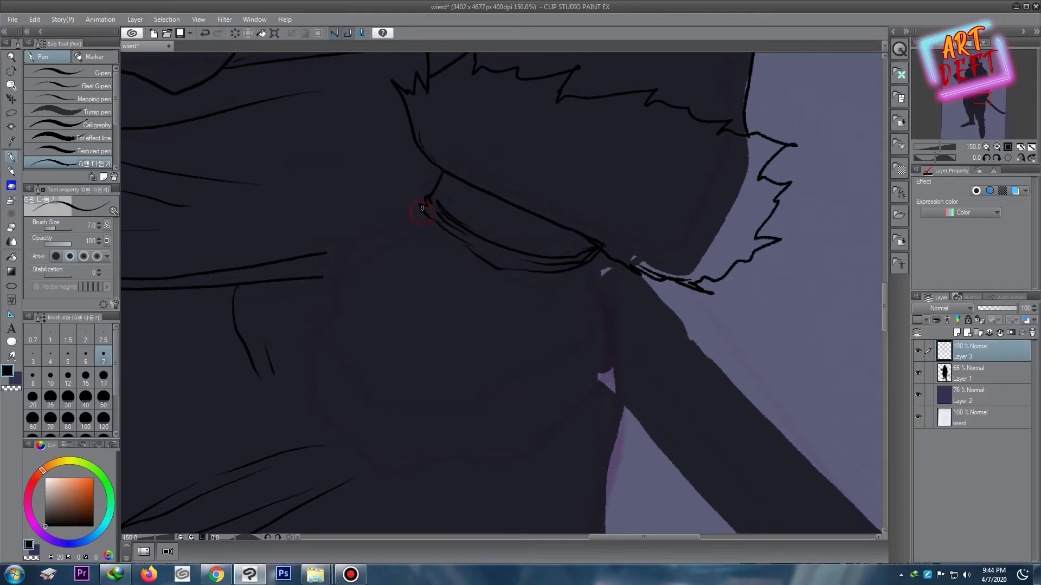
left_click_drag(423, 208, 328, 328)
left_click_drag(350, 265, 353, 286)
left_click_drag(363, 293, 335, 325)
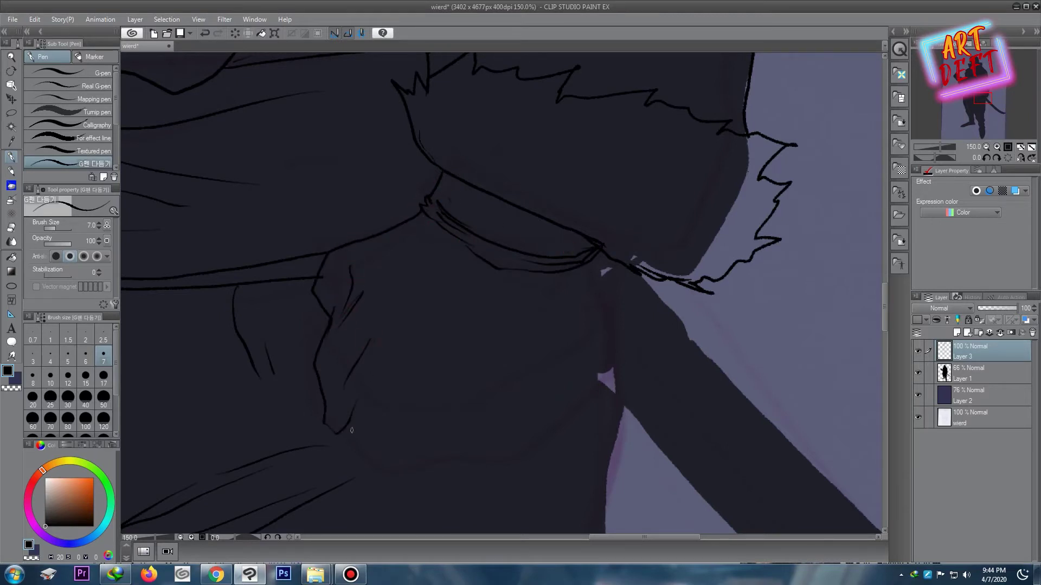
left_click_drag(351, 431, 434, 439)
left_click_drag(433, 374, 399, 455)
left_click_drag(320, 359, 322, 443)
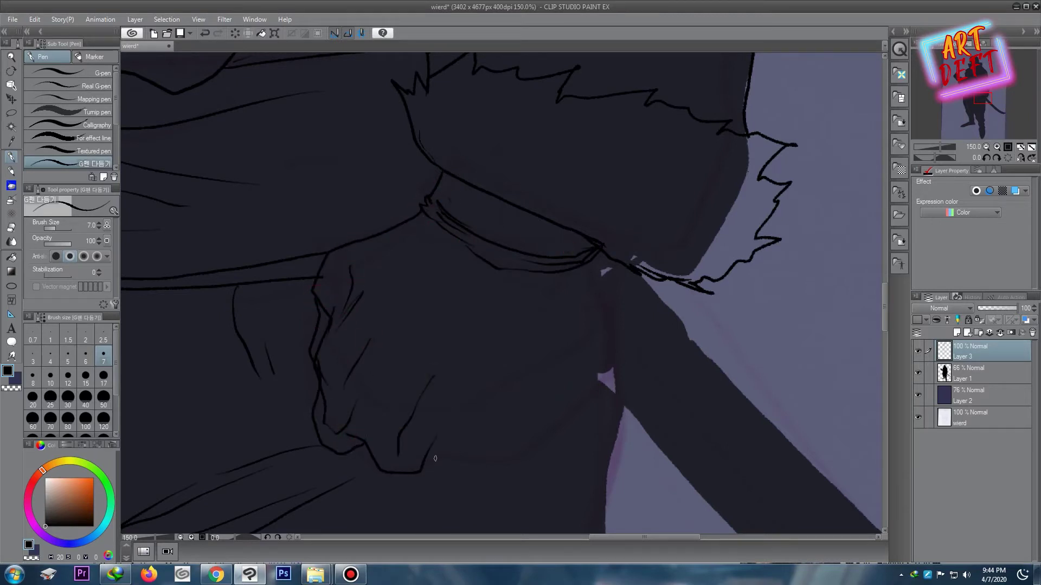
Step: Add finger lines and diagonal creases across the hand gripping the hilt
scroll(493, 333, "down", 3)
scroll(539, 295, "up", 2)
scroll(545, 291, "up", 2)
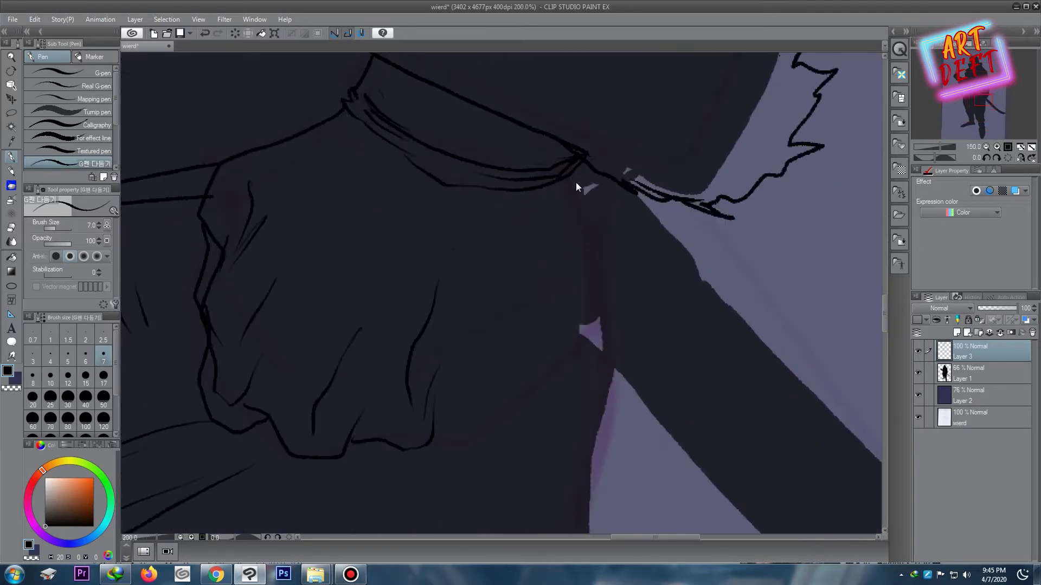
mouse_move(575, 179)
left_mouse_down()
mouse_move(556, 295)
mouse_move(455, 438)
left_mouse_up()
left_click_drag(522, 399, 455, 455)
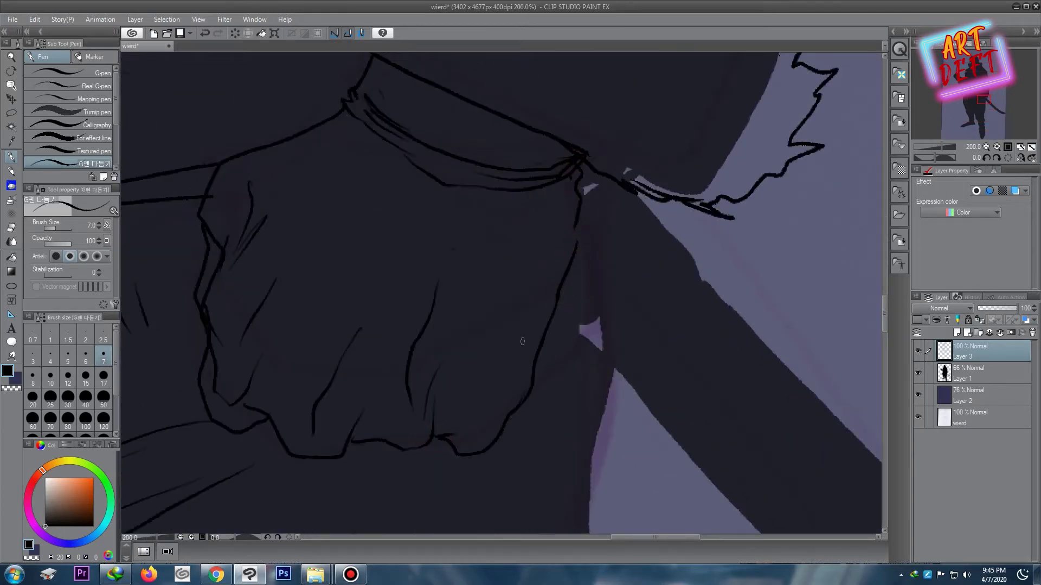
left_click_drag(513, 274, 477, 428)
left_click_drag(494, 208, 377, 295)
left_click_drag(495, 238, 454, 262)
Step: Add short faint detail strokes to the fist
scroll(564, 256, "down", 3)
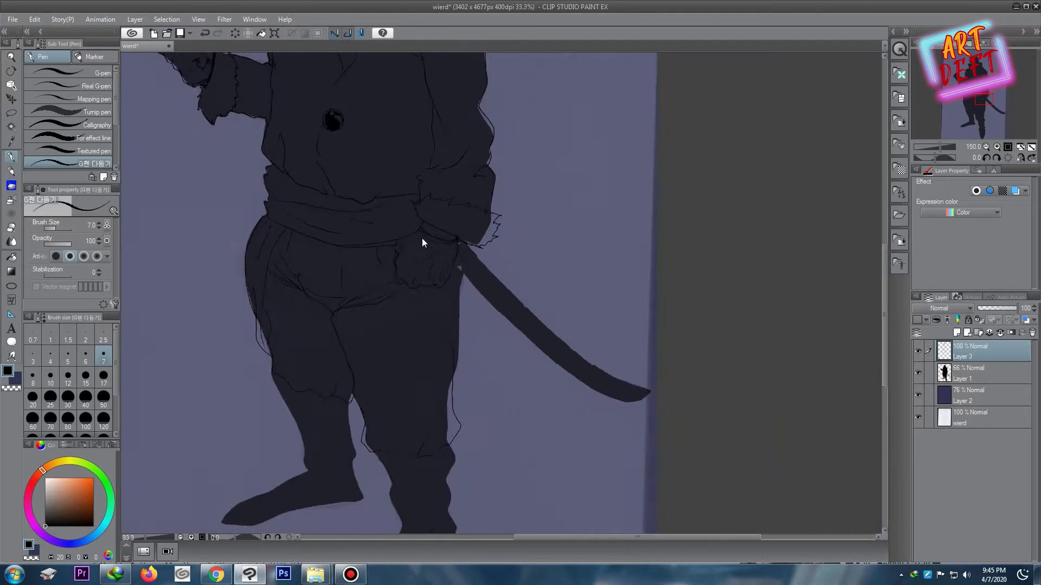
scroll(421, 239, "up", 3)
scroll(418, 263, "up", 2)
left_click_drag(376, 442, 457, 297)
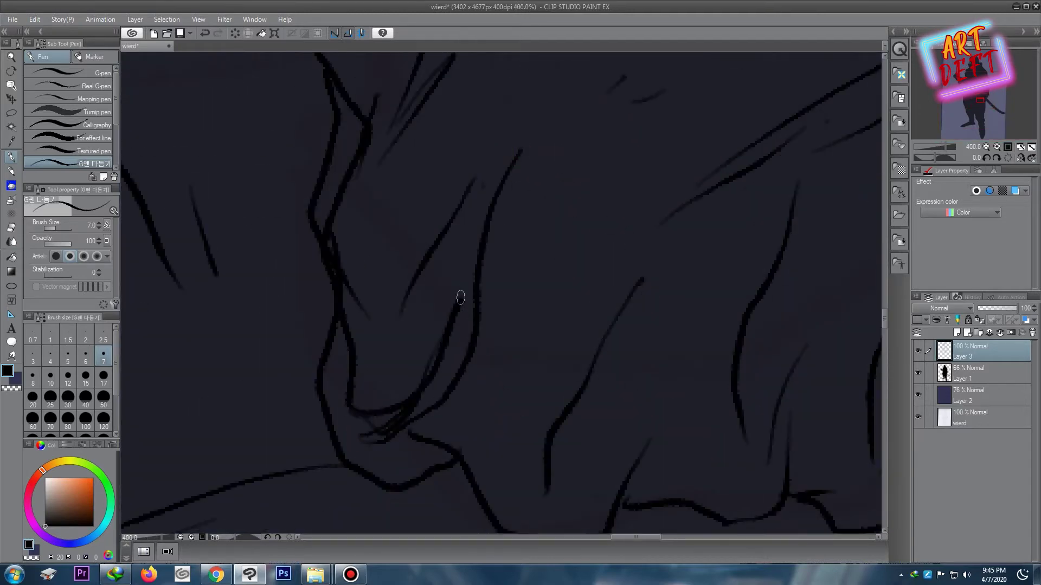
scroll(457, 298, "down", 2)
left_click_drag(584, 161, 540, 295)
left_click_drag(642, 165, 622, 274)
Step: Draw two thin fold lines beside the right leg
scroll(487, 236, "down", 2)
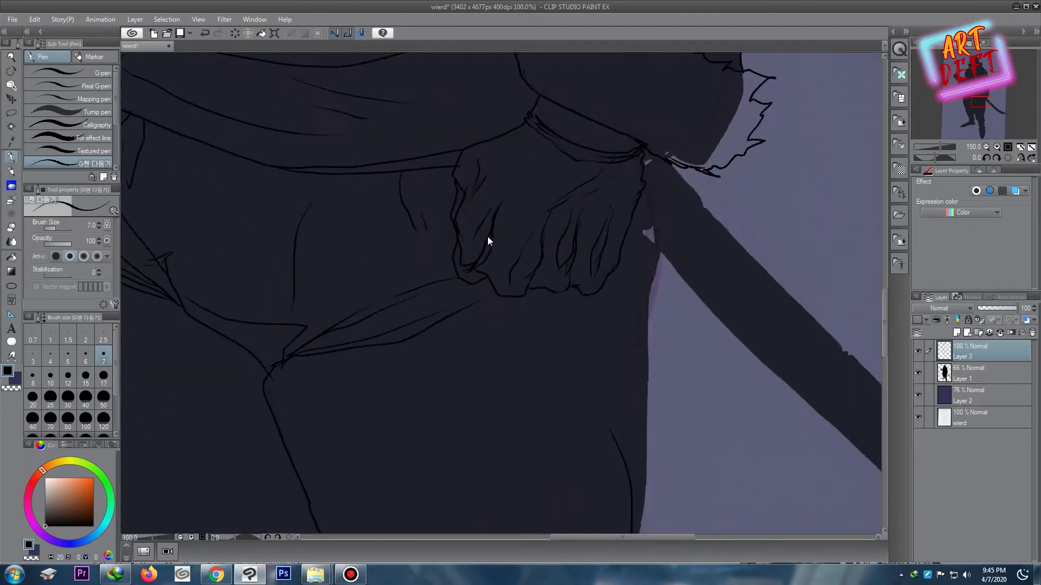
scroll(448, 192, "down", 3)
scroll(434, 271, "up", 3)
scroll(379, 271, "down", 3)
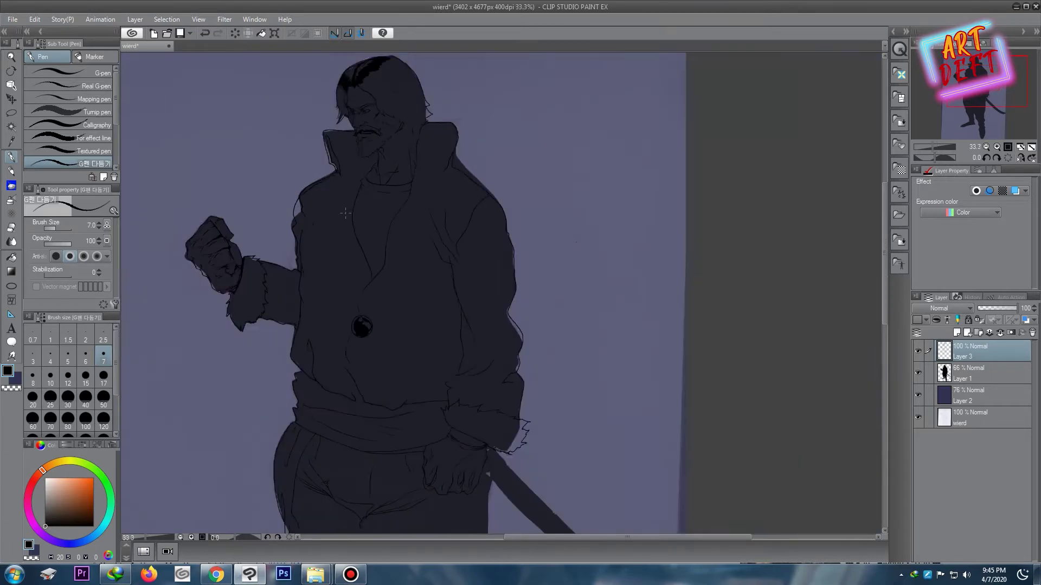
scroll(345, 213, "up", 2)
scroll(240, 233, "down", 2)
left_click_drag(441, 177, 433, 137)
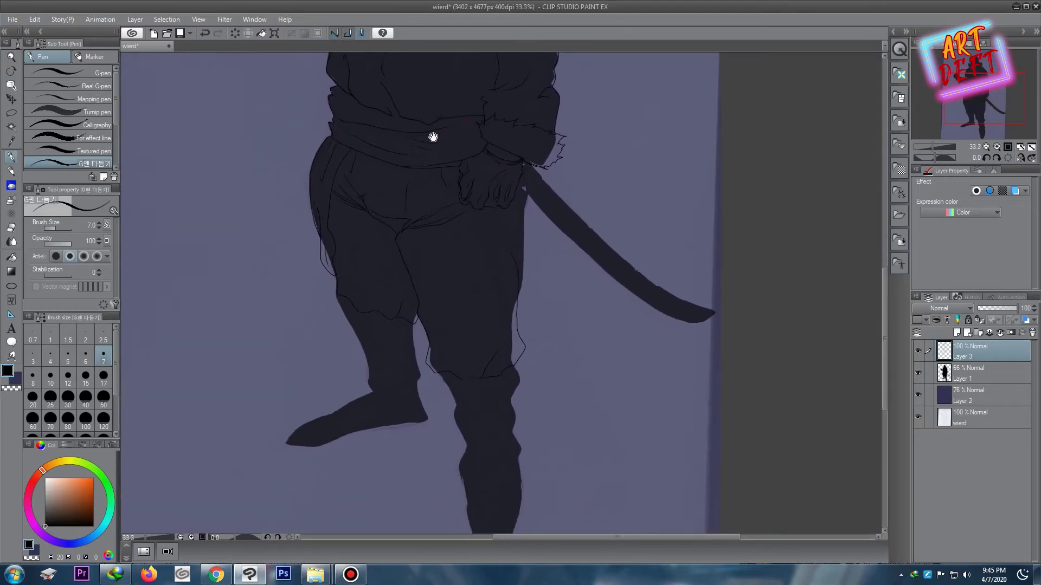
scroll(433, 137, "up", 3)
scroll(542, 228, "down", 2)
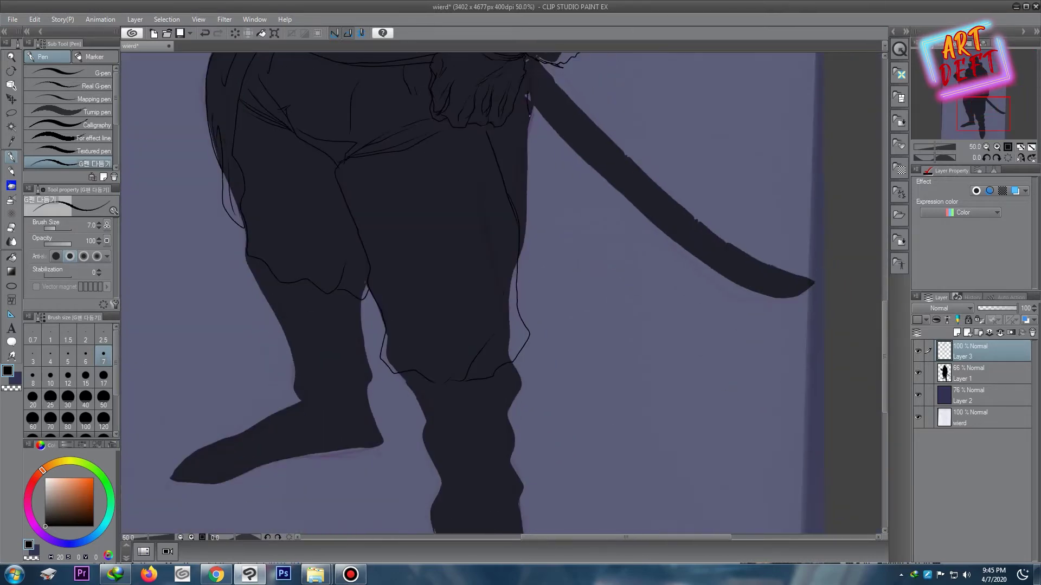
left_click_drag(529, 115, 539, 336)
left_click_drag(524, 190, 550, 319)
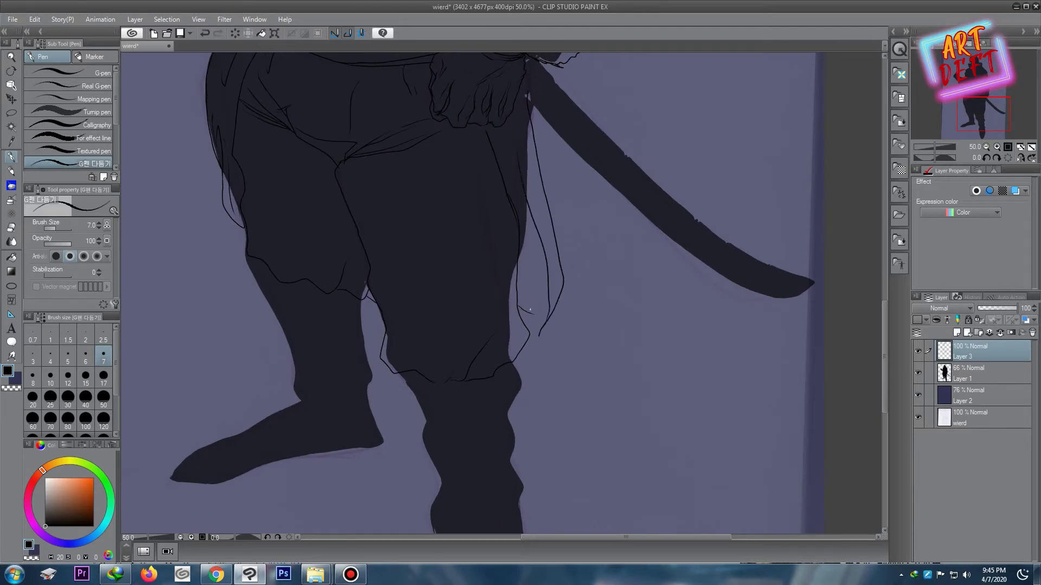
scroll(530, 310, "down", 3)
scroll(420, 233, "up", 3)
scroll(429, 207, "up", 1)
scroll(483, 184, "up", 1)
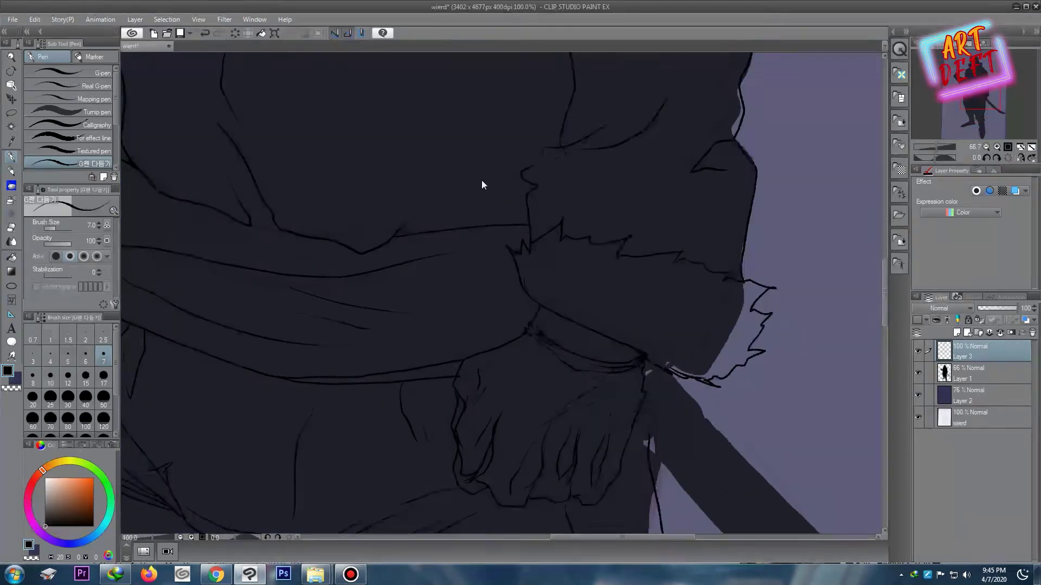
scroll(481, 184, "up", 1)
Step: Ink the round guard outline at the belt and erase the old inner curve strokes
mouse_move(363, 217)
left_mouse_down()
mouse_move(497, 339)
mouse_move(447, 176)
mouse_move(423, 181)
left_mouse_up()
left_click_drag(455, 194, 373, 280)
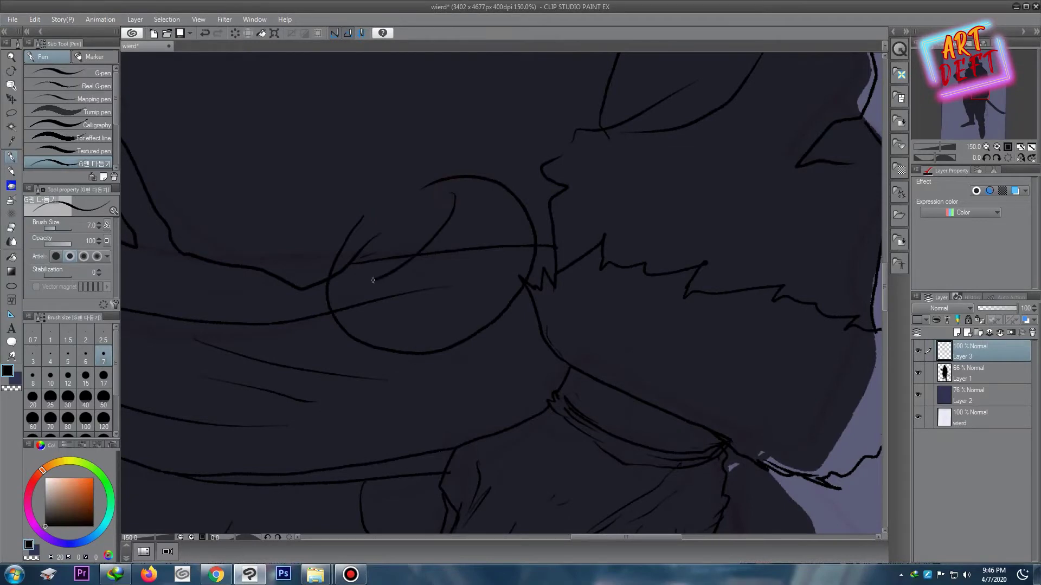
left_click_drag(424, 181, 528, 282)
left_click_drag(471, 222, 356, 290)
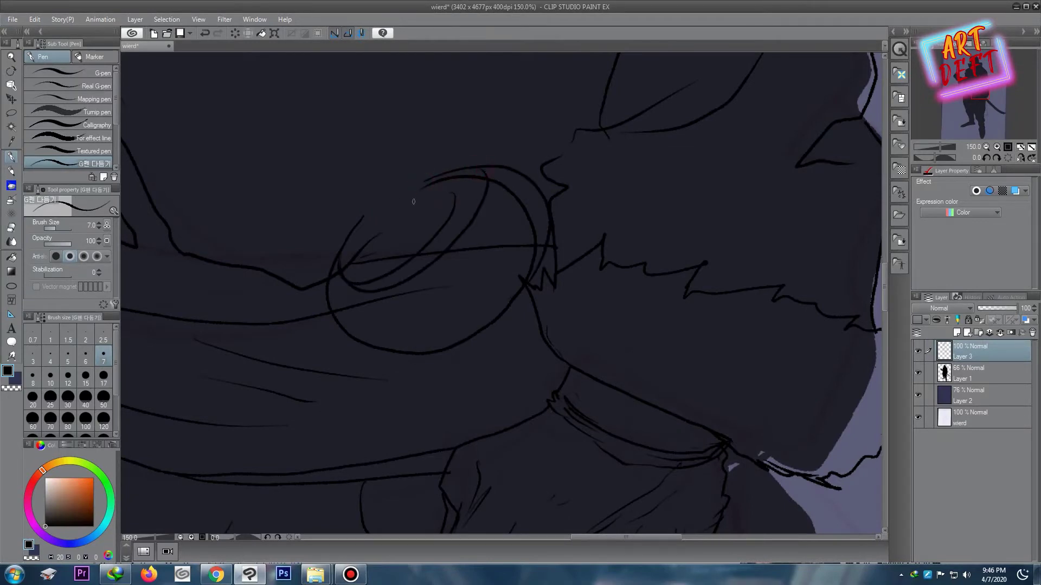
key("e")
mouse_move(433, 184)
left_mouse_down()
mouse_move(411, 260)
mouse_move(352, 244)
mouse_move(413, 269)
mouse_move(449, 248)
mouse_move(441, 210)
left_mouse_up()
key("p")
scroll(318, 163, "up", 1)
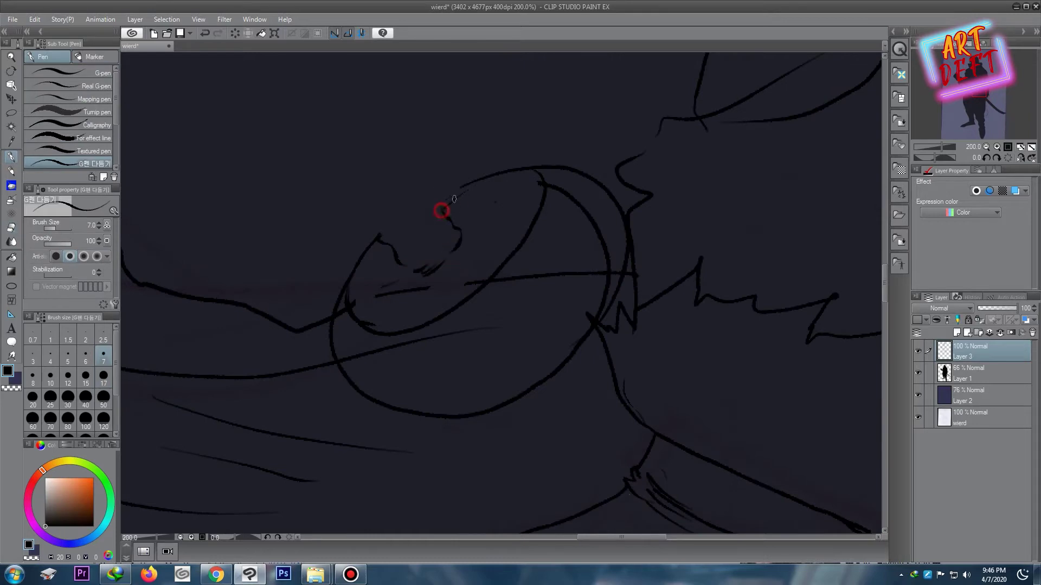
Step: Fill the crescent inside the sword guard solid black
key("g")
left_click(353, 325)
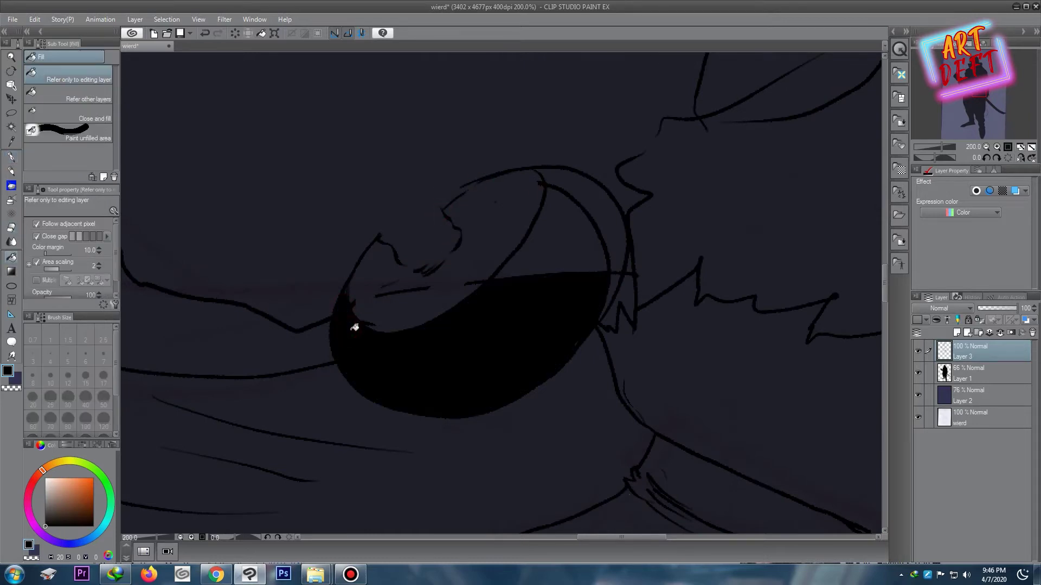
left_click(601, 213)
scroll(334, 261, "down", 3)
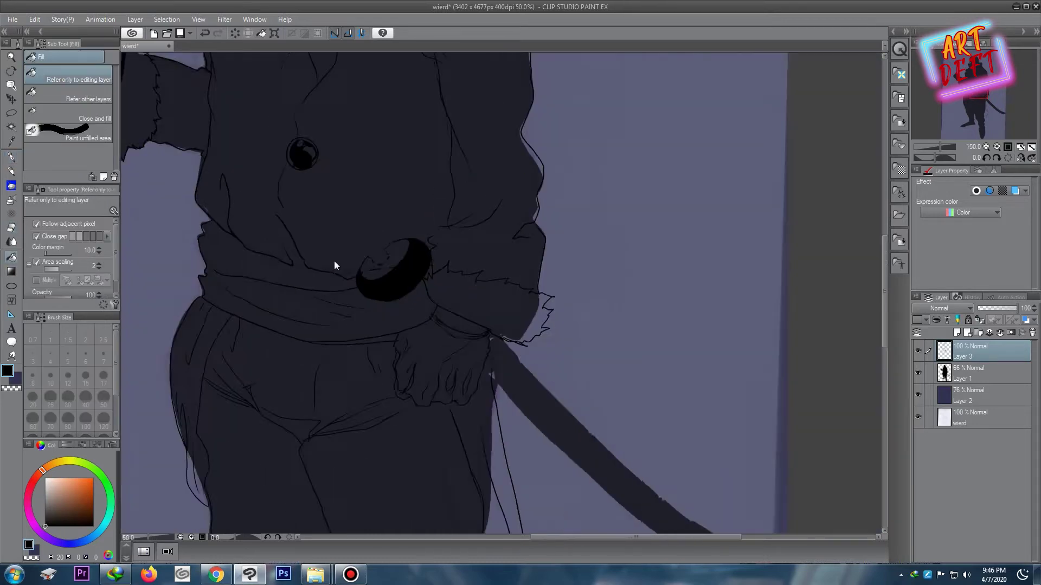
scroll(349, 248, "down", 1)
Step: Erase light highlight streaks along the ring's inner edge and top
key("e")
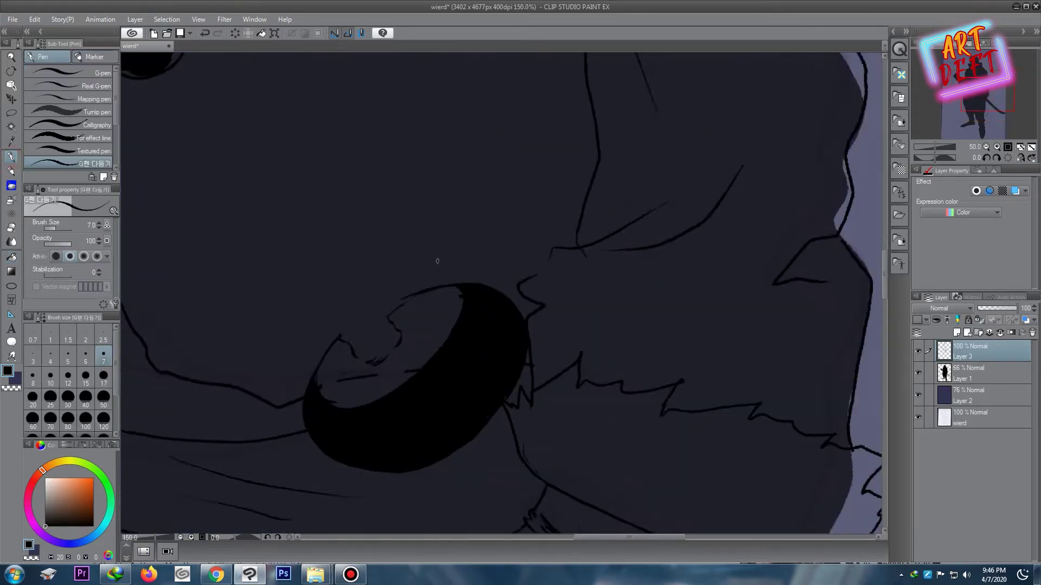
scroll(434, 206, "up", 3)
mouse_move(503, 237)
left_mouse_down()
mouse_move(512, 271)
mouse_move(491, 295)
left_mouse_up()
left_click_drag(487, 177, 525, 218)
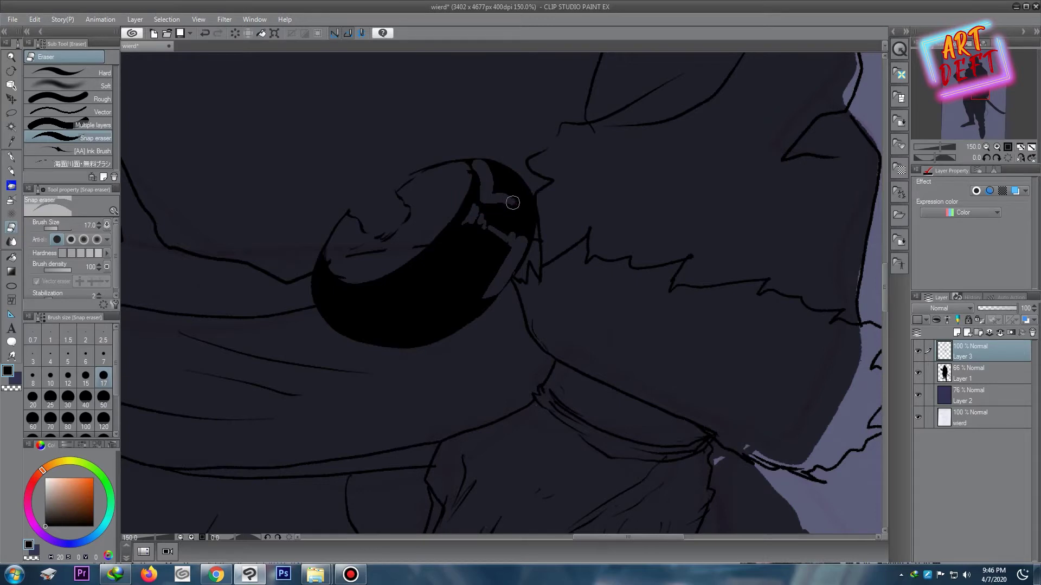
scroll(506, 253, "down", 2)
scroll(407, 279, "up", 2)
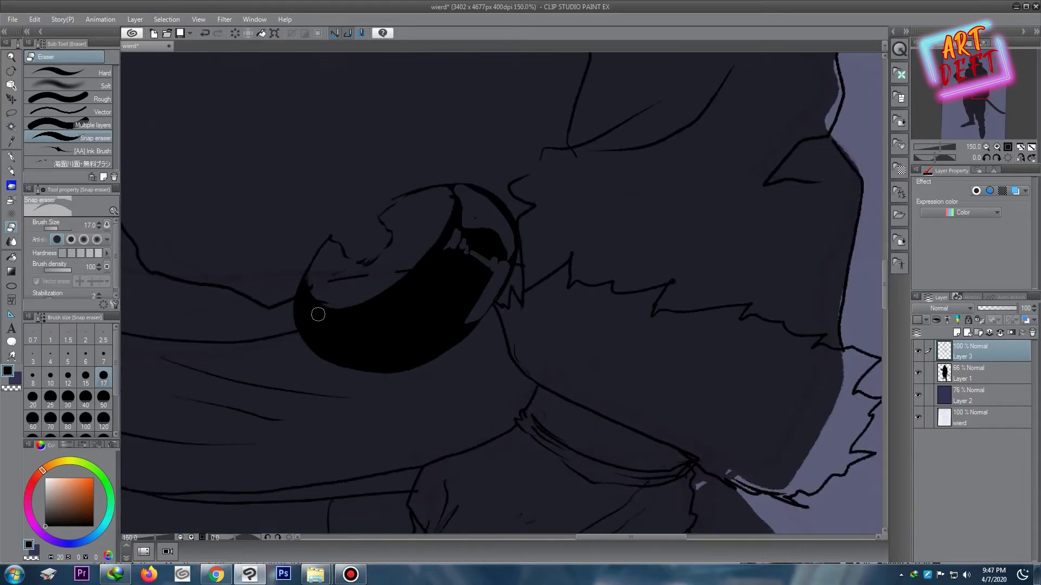
mouse_move(314, 303)
left_mouse_down()
mouse_move(365, 341)
mouse_move(383, 321)
mouse_move(372, 341)
mouse_move(339, 330)
mouse_move(353, 337)
left_mouse_up()
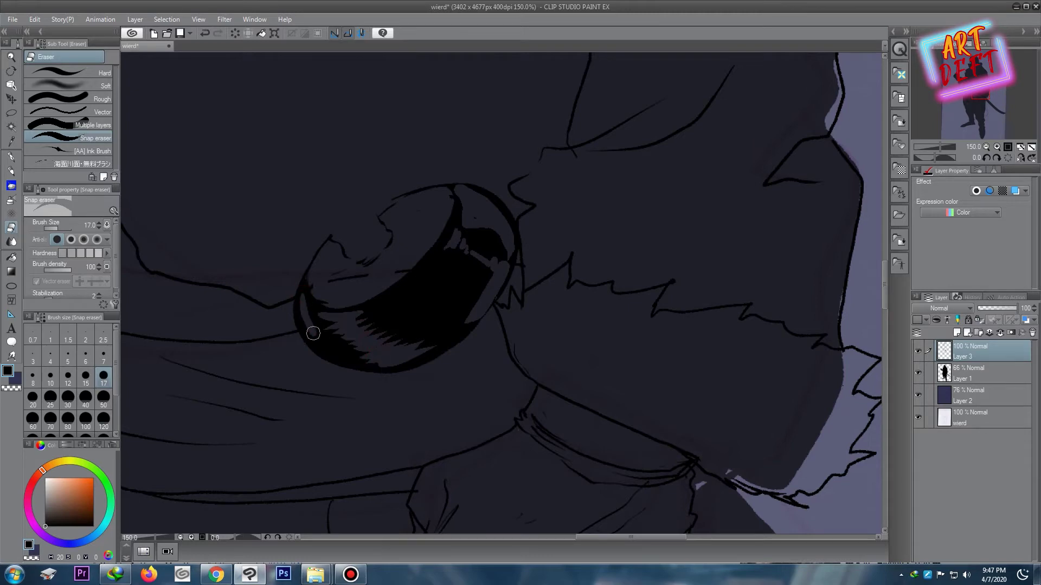
scroll(353, 237, "down", 5)
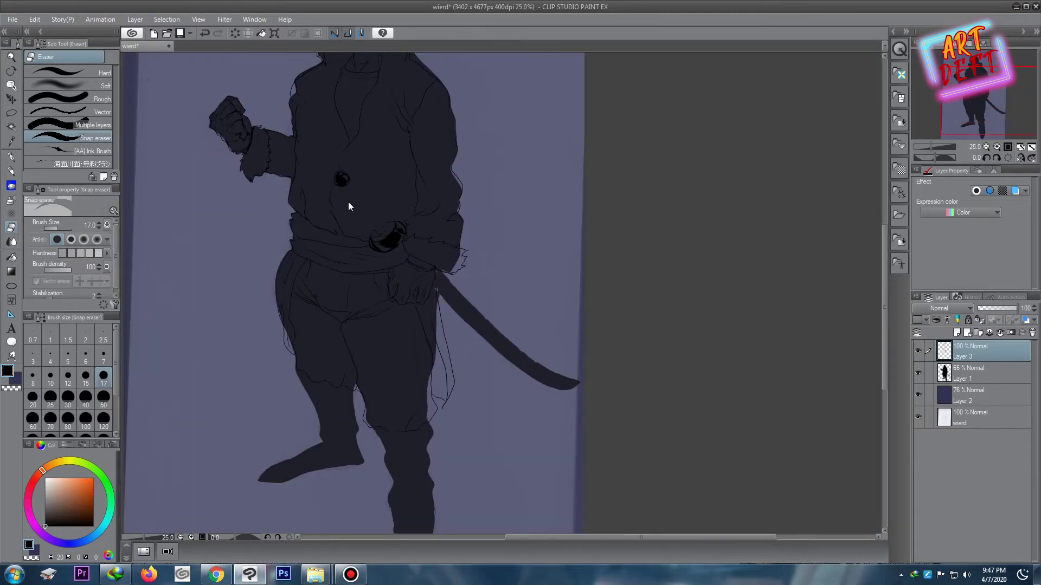
scroll(348, 205, "up", 3)
left_click(11, 159)
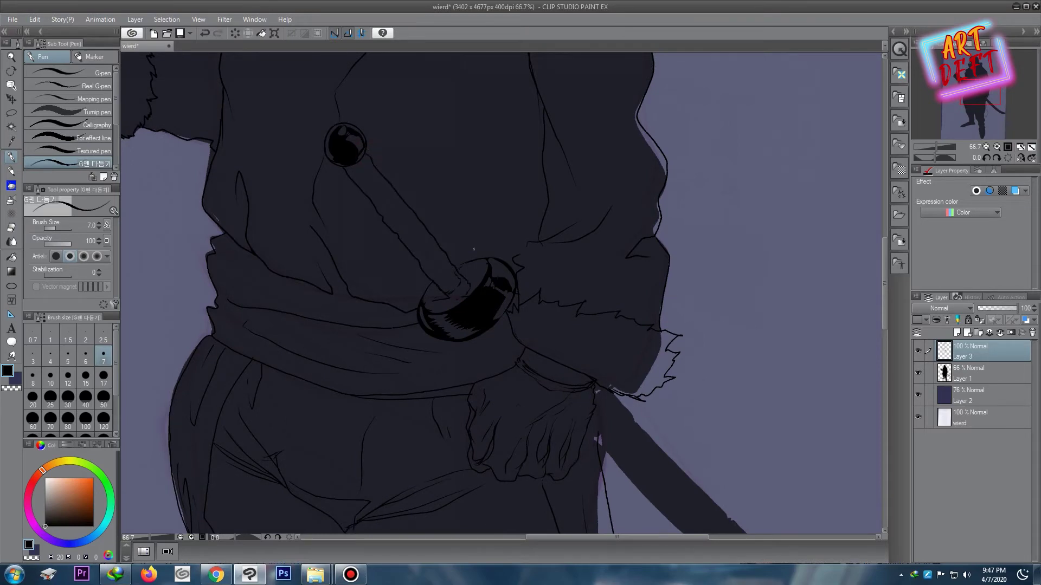
Step: Ink extra strokes along the guard's top edge and down its left side
scroll(474, 249, "down", 3)
scroll(500, 209, "up", 5)
scroll(474, 217, "up", 1)
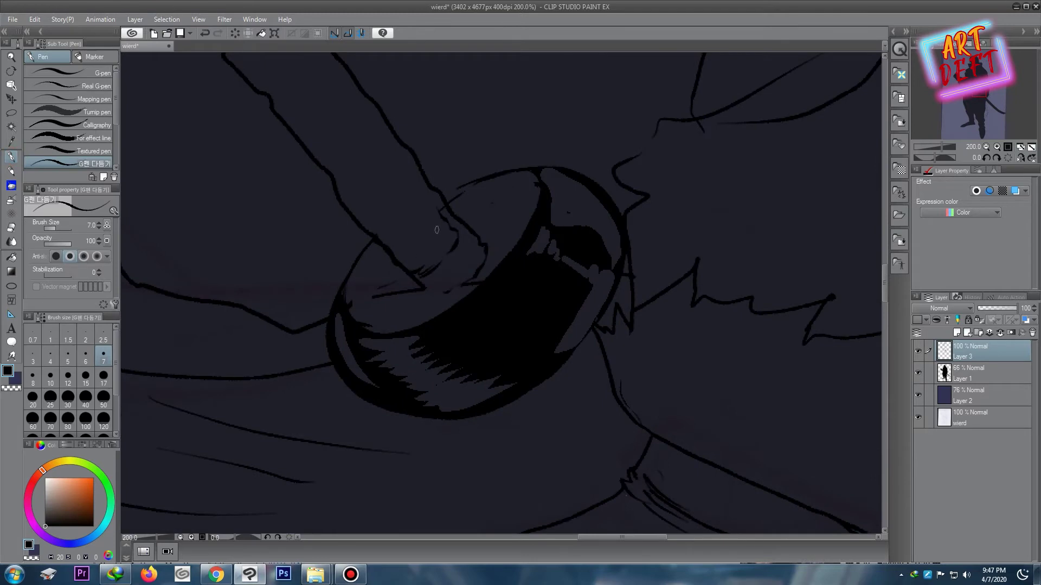
left_click_drag(439, 198, 502, 164)
left_click_drag(374, 250, 342, 307)
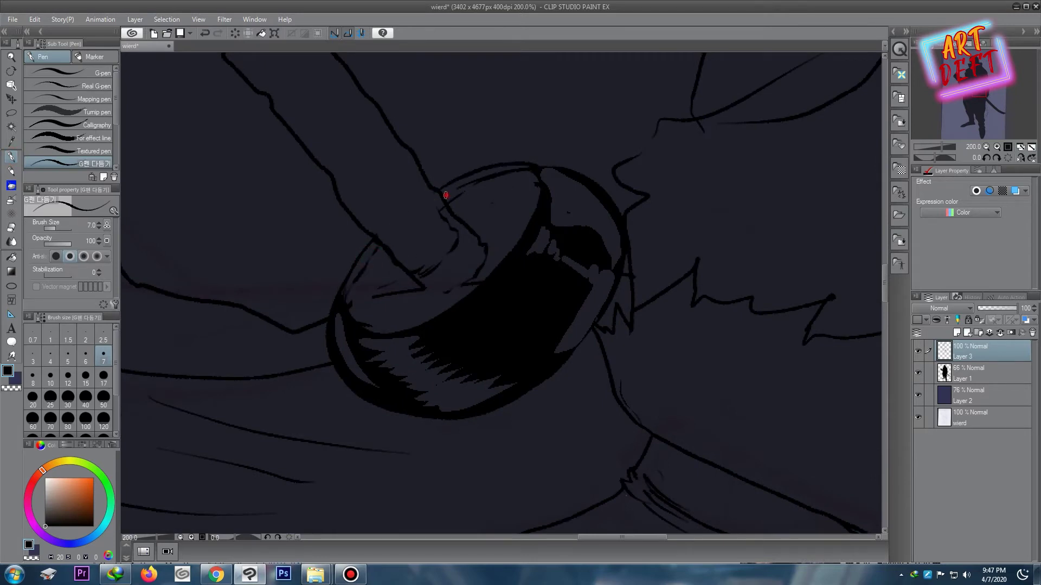
Step: Fill two more areas inside the guard ring black
key("g")
key("p")
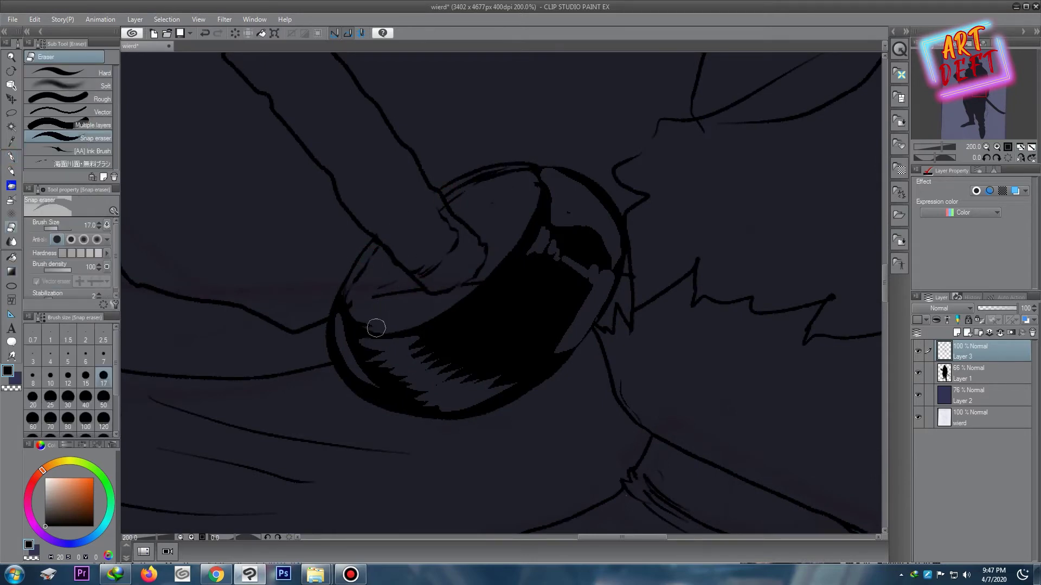
key("g")
key("g")
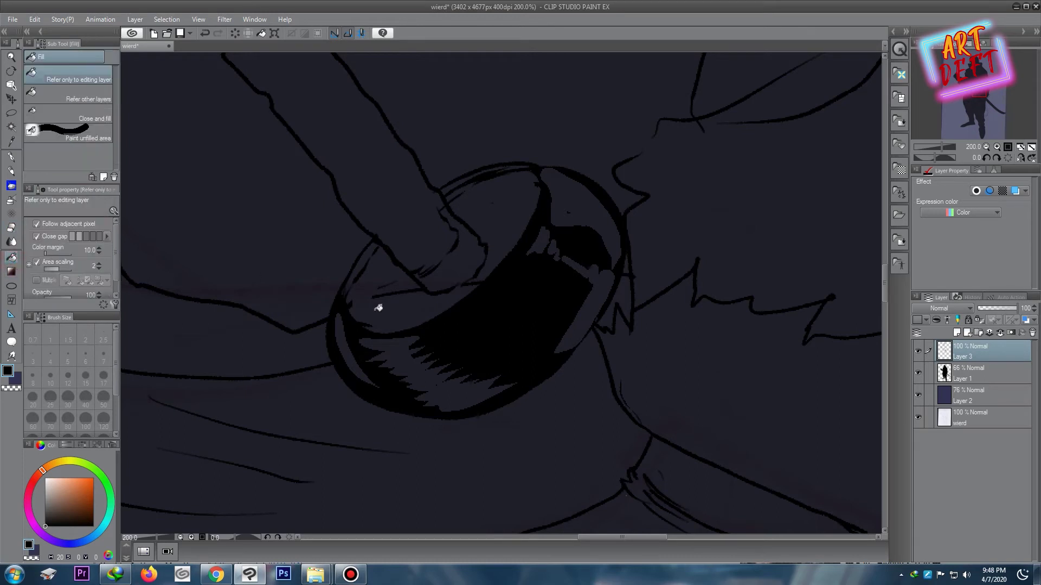
left_click(379, 302)
left_click(493, 225)
Step: Erase diagonal highlight streaks, then a lighter patch with a much larger eraser
key("e")
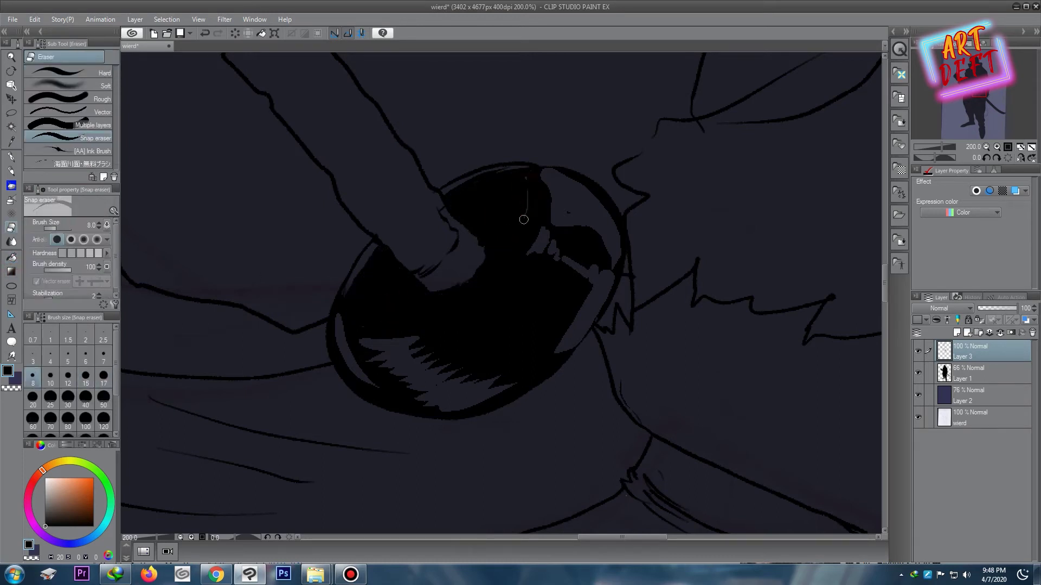
mouse_move(461, 299)
left_mouse_down()
mouse_move(510, 256)
mouse_move(530, 255)
mouse_move(521, 278)
left_mouse_up()
scroll(524, 176, "down", 5)
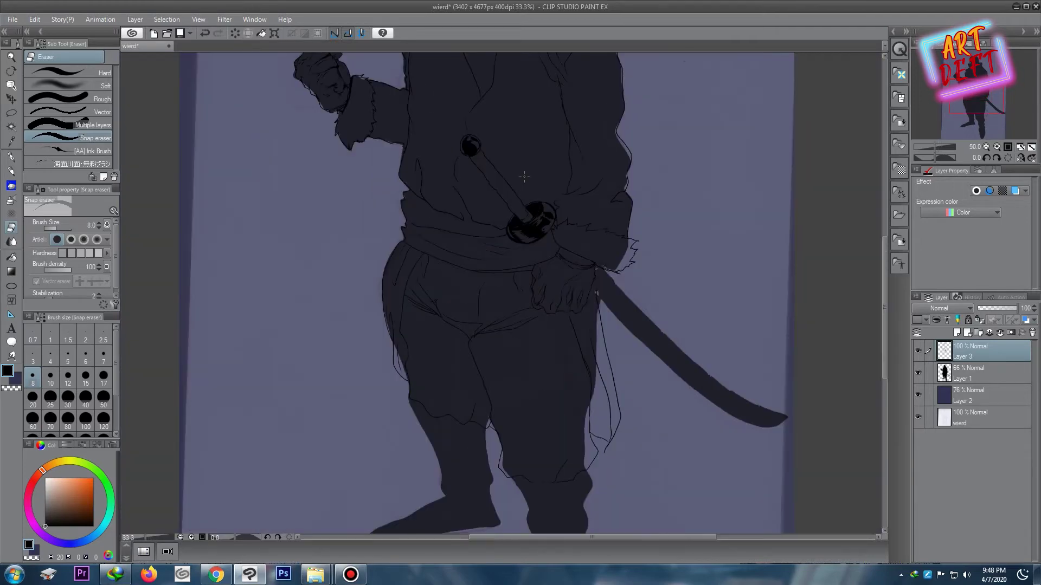
scroll(524, 176, "up", 5)
key("bracketright")
key("bracketright")
key("bracketright")
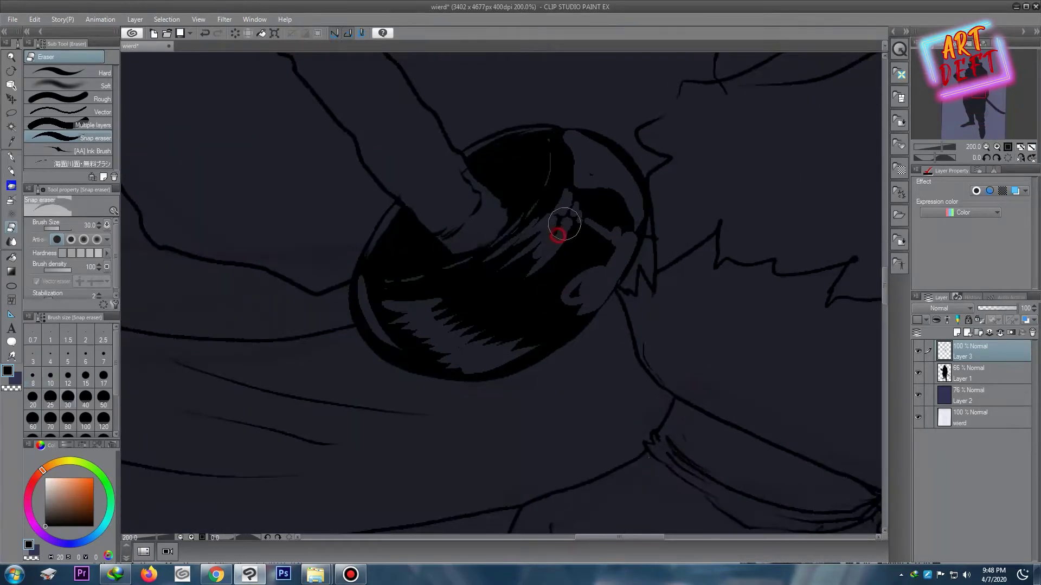
mouse_move(561, 228)
left_mouse_down()
mouse_move(557, 286)
mouse_move(534, 309)
left_mouse_up()
scroll(556, 209, "down", 3)
scroll(633, 98, "down", 2)
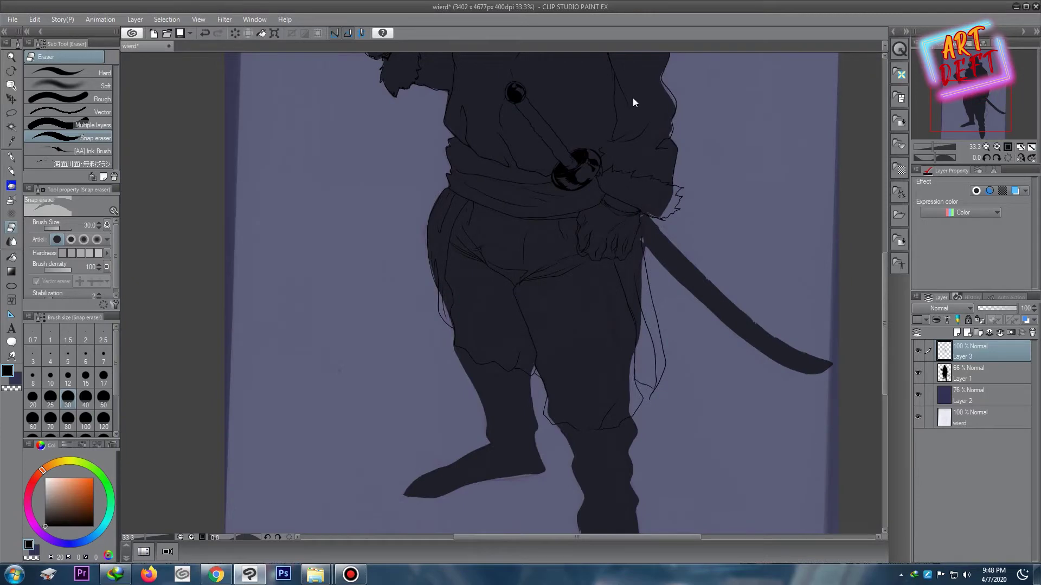
scroll(590, 103, "up", 1)
scroll(586, 106, "up", 1)
Step: Ink diagonal wrap bands along the sword handle, from the upper grip down to the guard
key("p")
scroll(495, 99, "up", 2)
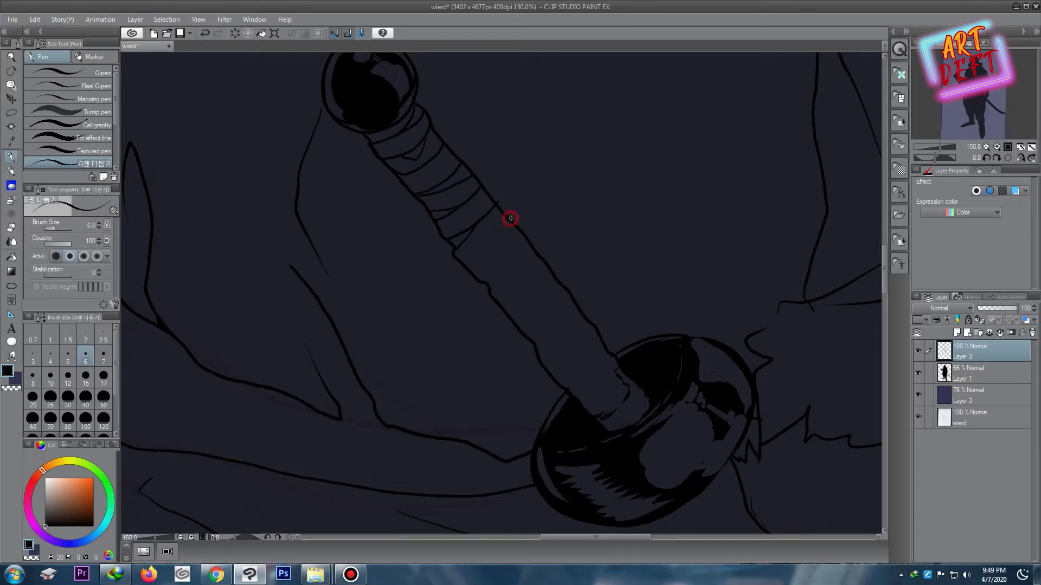
left_click_drag(510, 218, 477, 266)
scroll(503, 277, "down", 4)
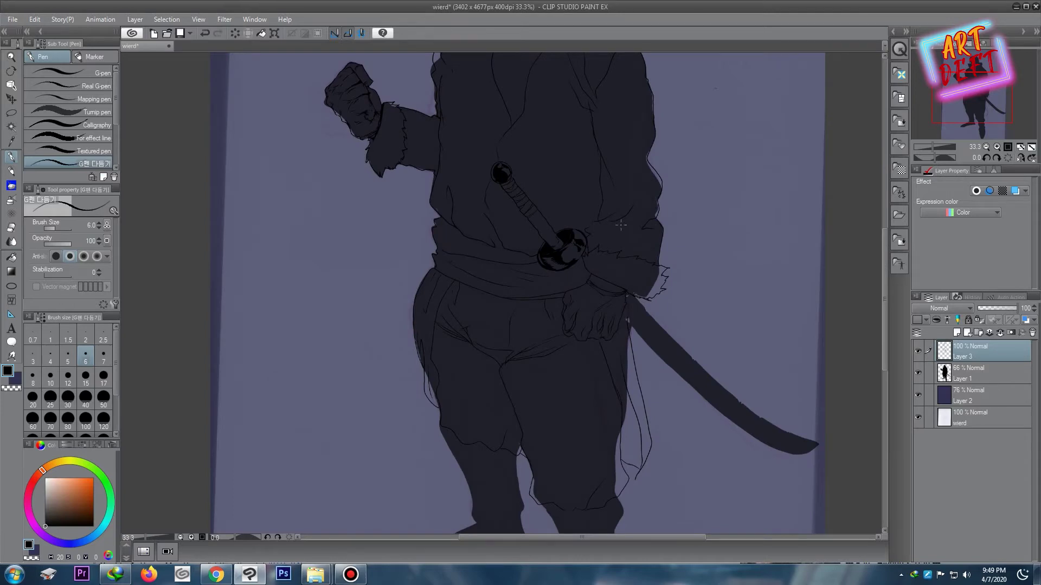
scroll(544, 223, "up", 5)
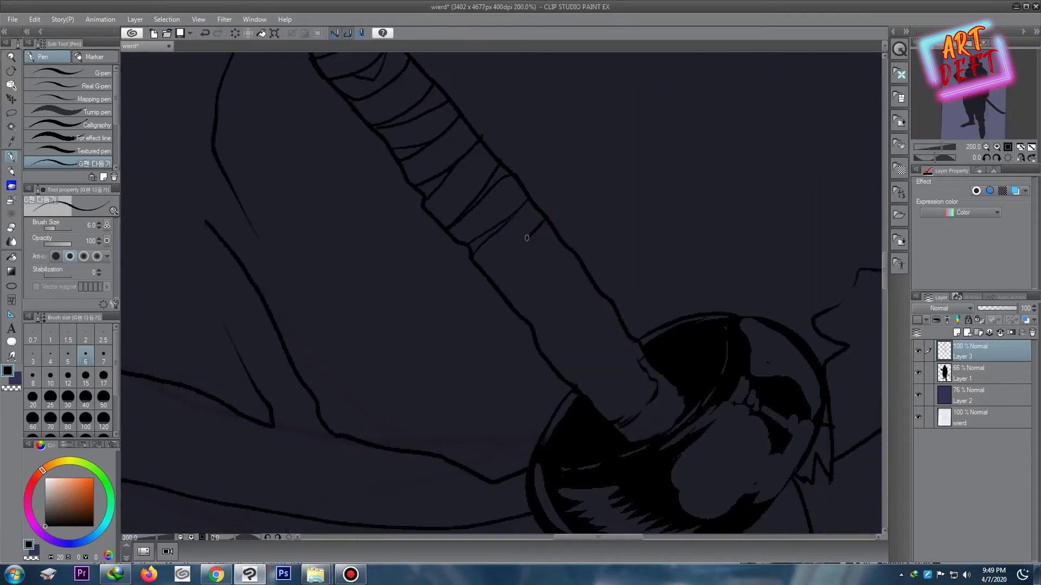
left_click_drag(526, 238, 474, 270)
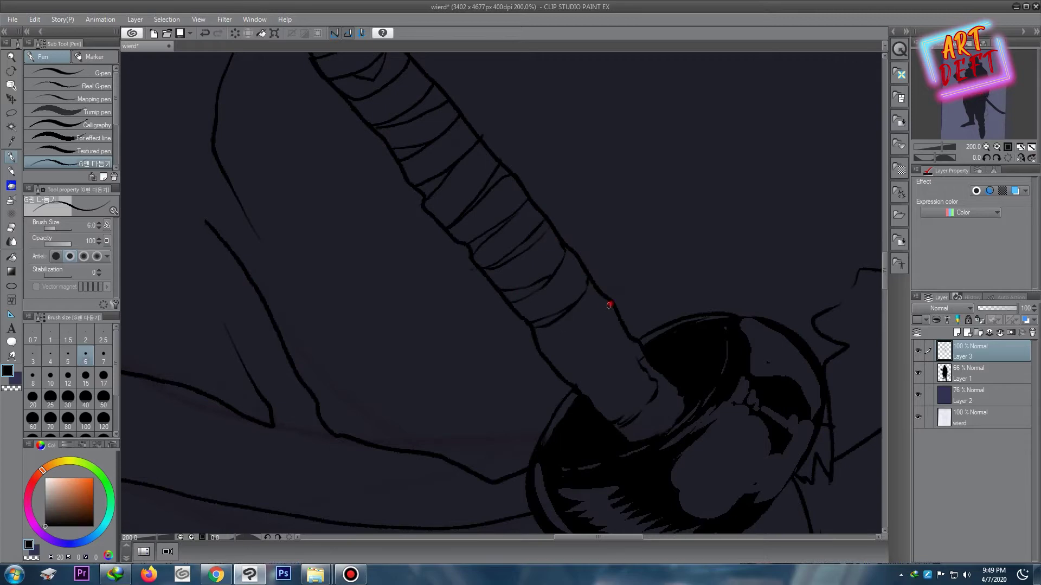
left_click_drag(609, 306, 546, 358)
mouse_move(629, 347)
left_mouse_down()
mouse_move(567, 379)
mouse_move(635, 419)
left_mouse_up()
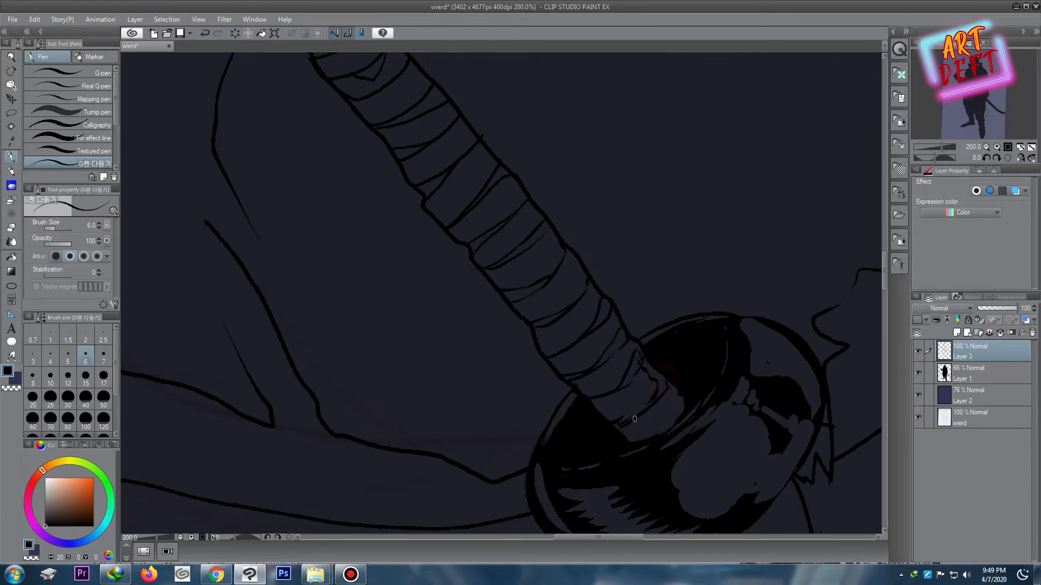
Step: Hide the Layer 1 silhouette and pan around the figure to inspect the line art
scroll(652, 388, "down", 6)
left_click_drag(573, 191, 574, 190)
scroll(510, 246, "up", 2)
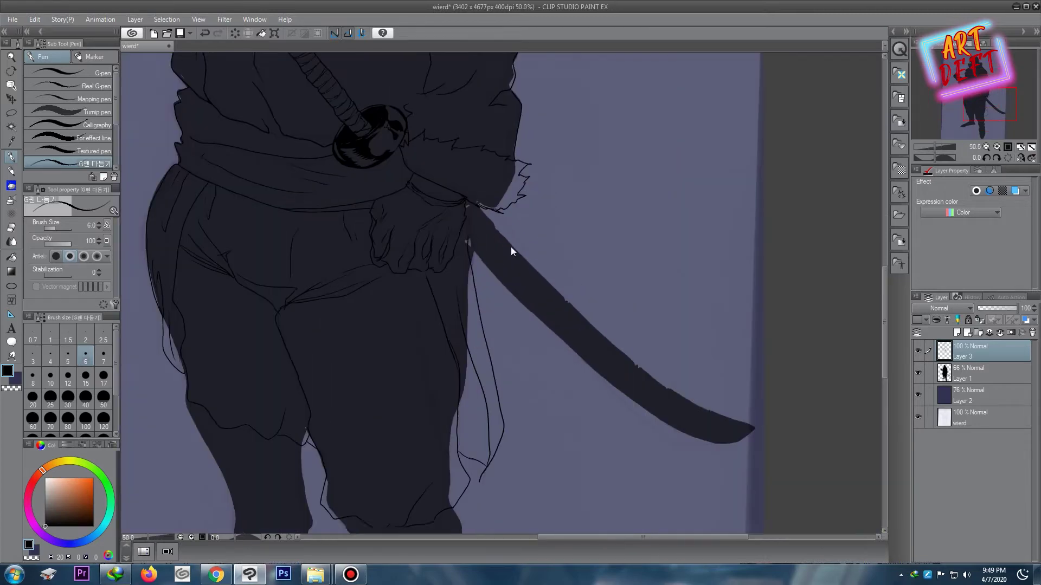
left_click_drag(511, 246, 669, 319)
left_click_drag(558, 65, 632, 348)
left_click_drag(619, 249, 619, 342)
scroll(481, 309, "down", 2)
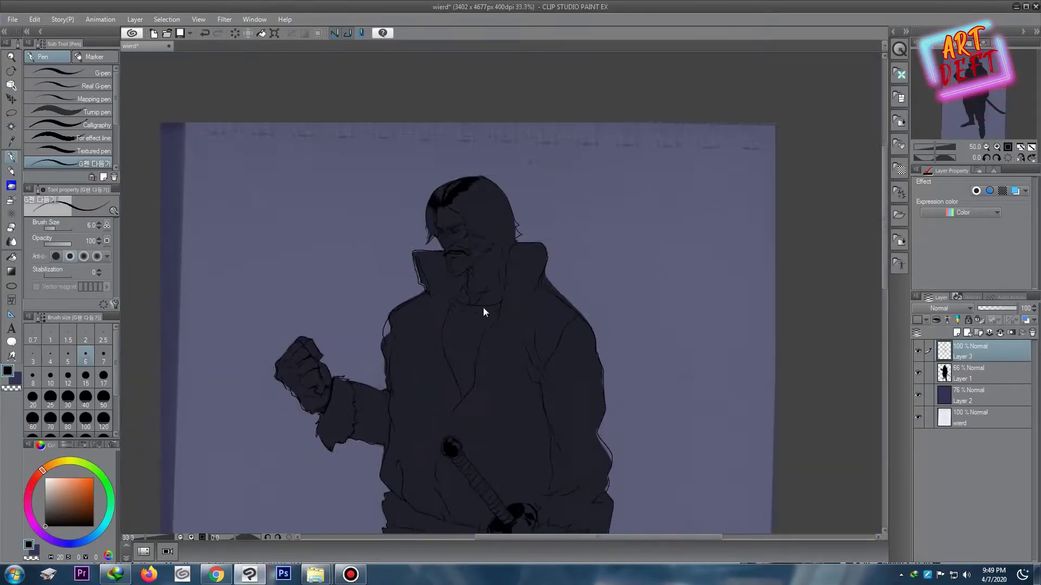
left_click(918, 372)
scroll(560, 451, "down", 1)
scroll(559, 450, "up", 2)
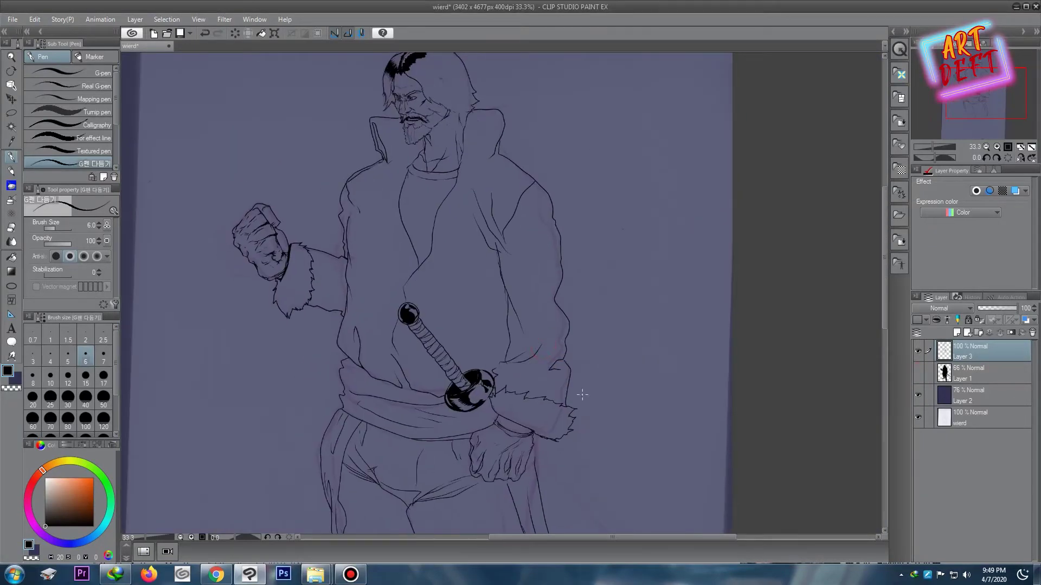
scroll(555, 363, "down", 1)
left_click_drag(555, 362, 542, 239)
scroll(543, 239, "up", 2)
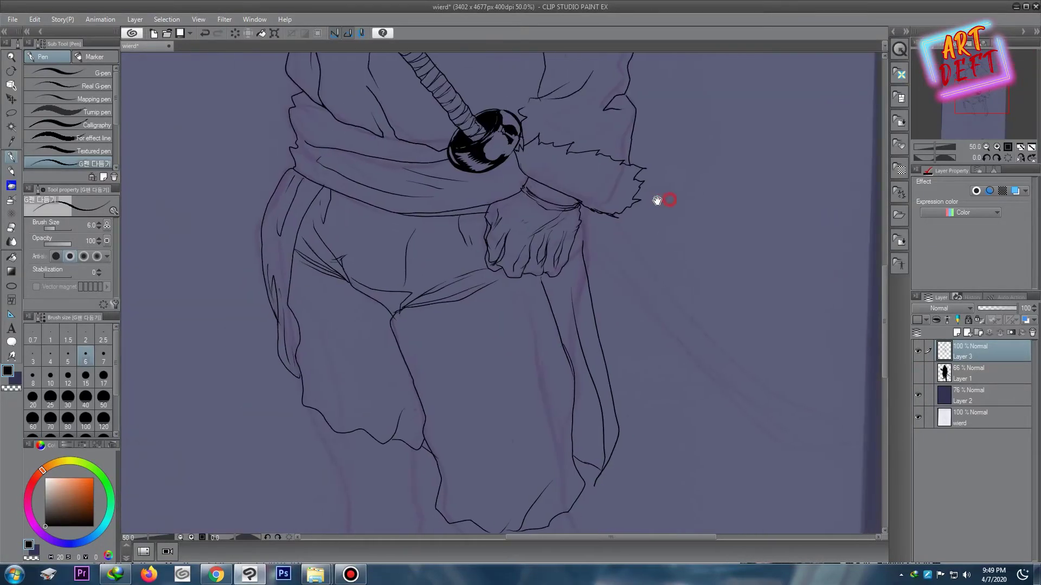
scroll(658, 200, "up", 1)
scroll(448, 223, "up", 1)
Step: Ink a long line down from the hip, extend it, and erase a stray stroke
mouse_move(447, 212)
left_mouse_down()
mouse_move(477, 273)
mouse_move(685, 500)
left_mouse_up()
scroll(662, 354, "down", 3)
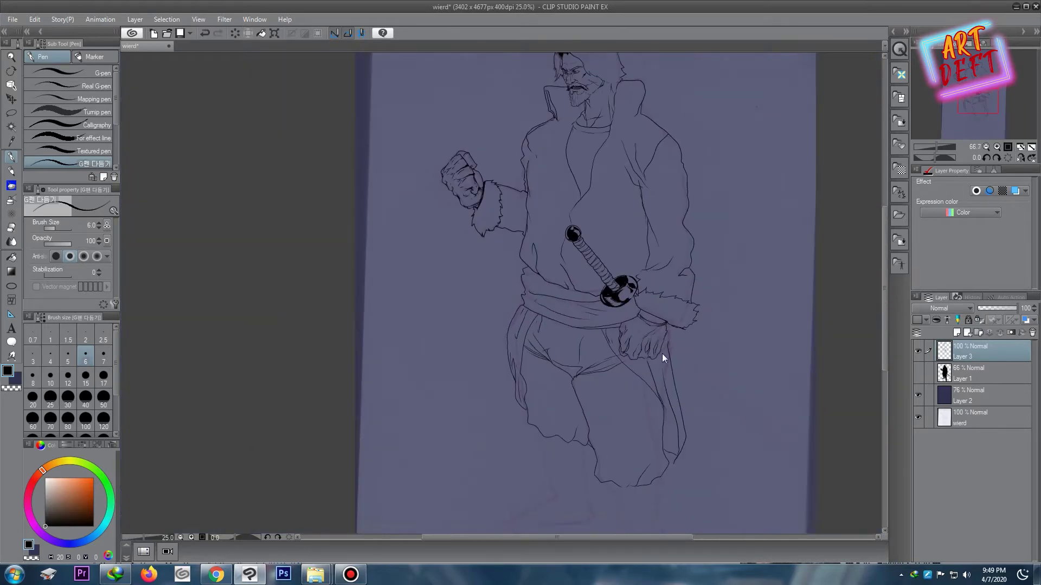
scroll(583, 262, "up", 1)
scroll(583, 262, "up", 1)
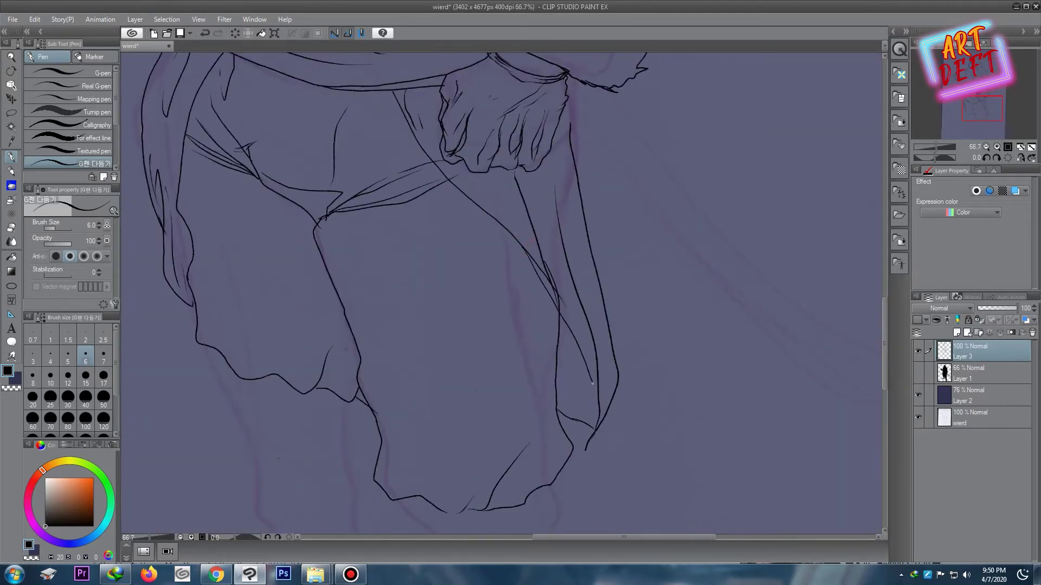
left_click_drag(592, 383, 602, 415)
key("e")
left_click(593, 429)
scroll(542, 325, "down", 3)
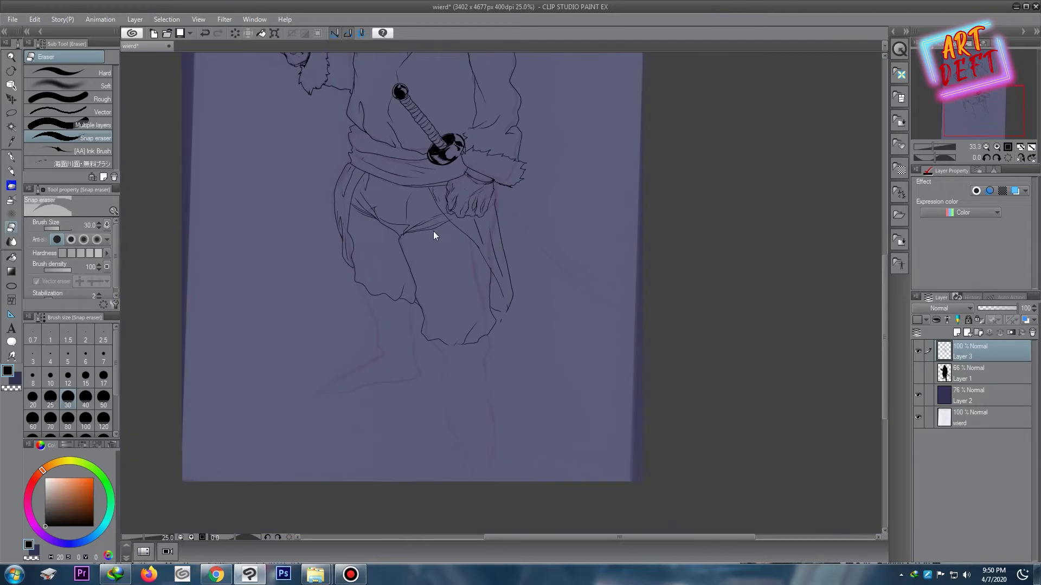
scroll(424, 189, "up", 1)
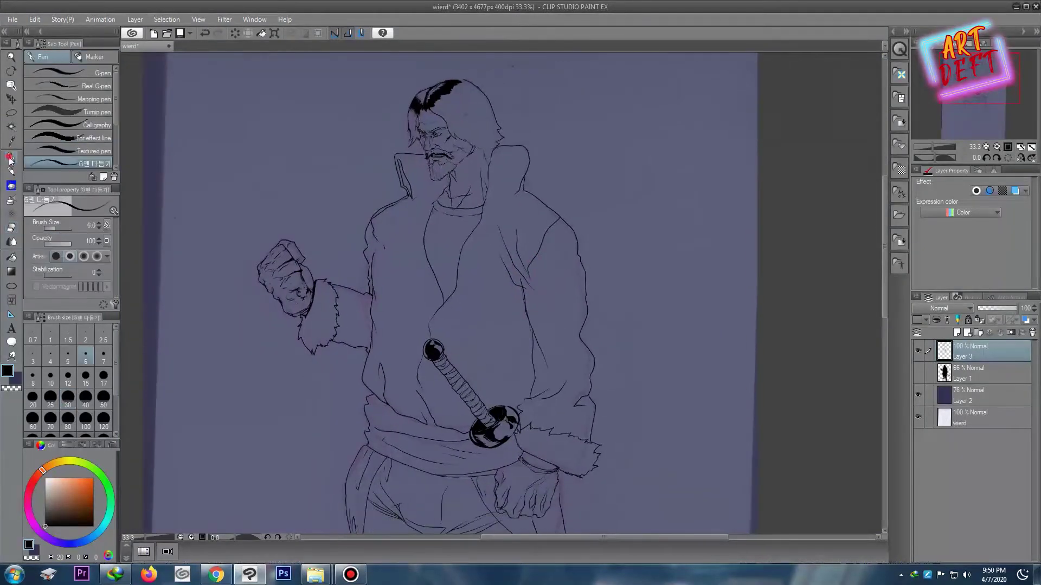
scroll(477, 146, "up", 1)
scroll(477, 147, "up", 2)
Step: Undo the stray curved shoulder stroke and bring the trouser hems into view
key("ctrl+z")
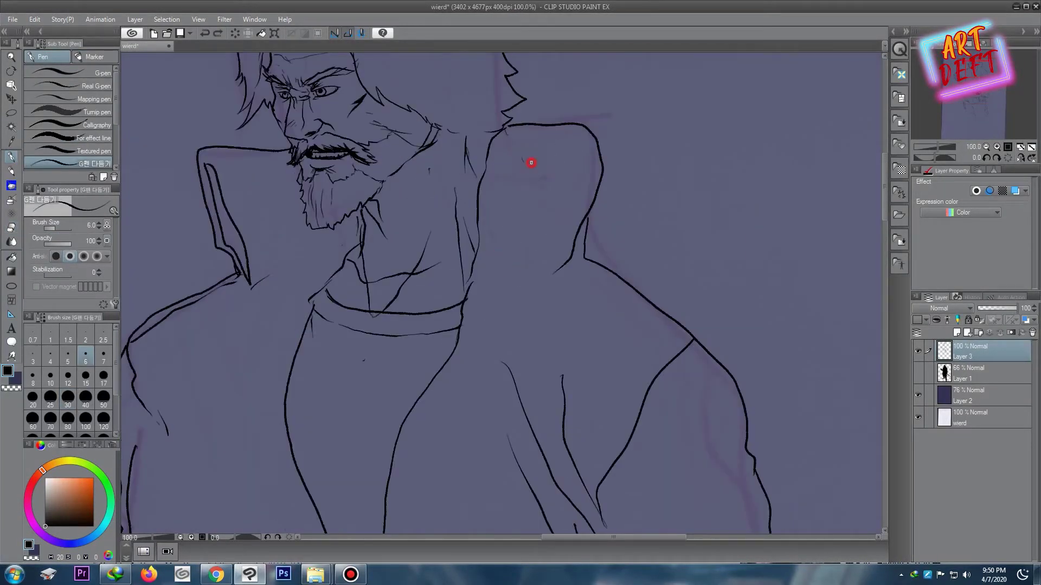
scroll(380, 295, "up", 1)
key("e")
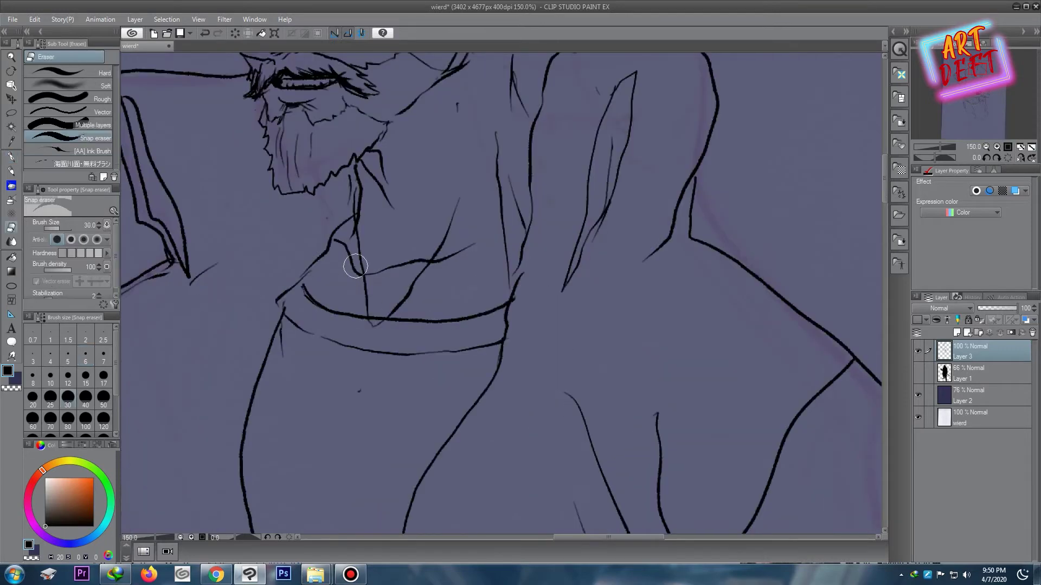
scroll(371, 327, "down", 5)
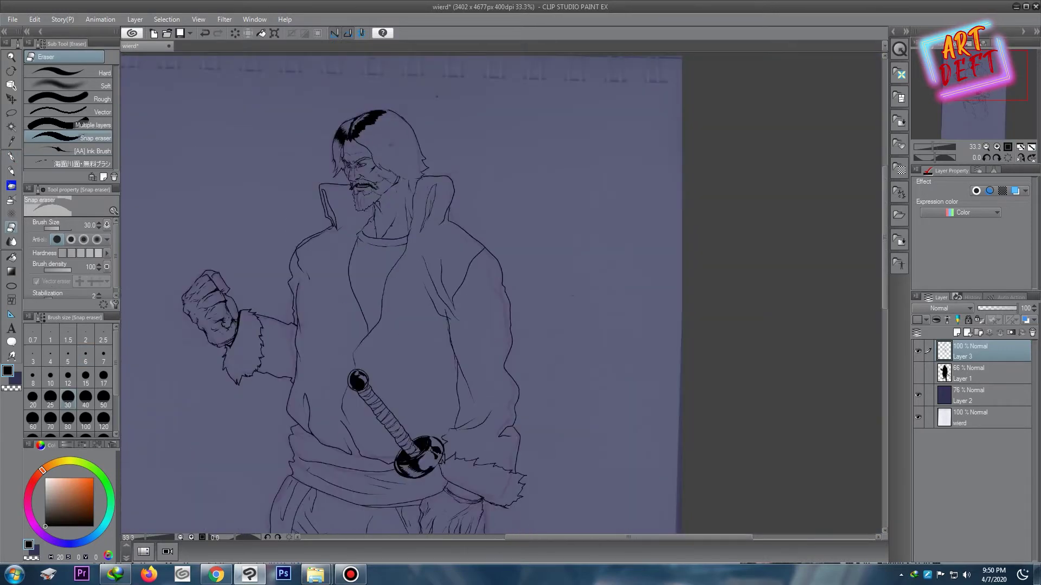
scroll(450, 140, "down", 1)
scroll(454, 154, "up", 2)
scroll(550, 91, "down", 1)
scroll(550, 92, "down", 1)
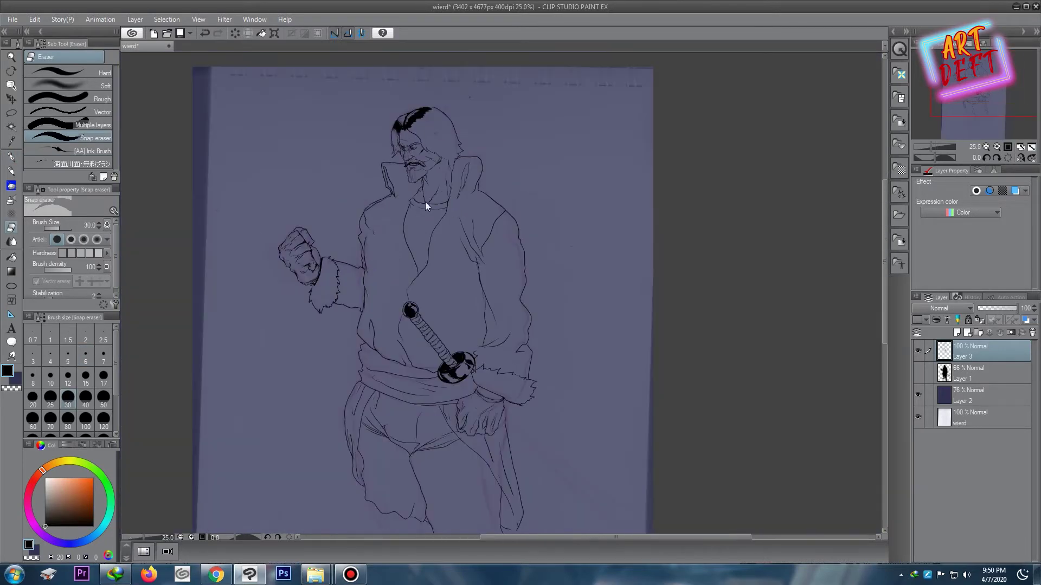
left_click_drag(378, 206, 516, 183)
key("p")
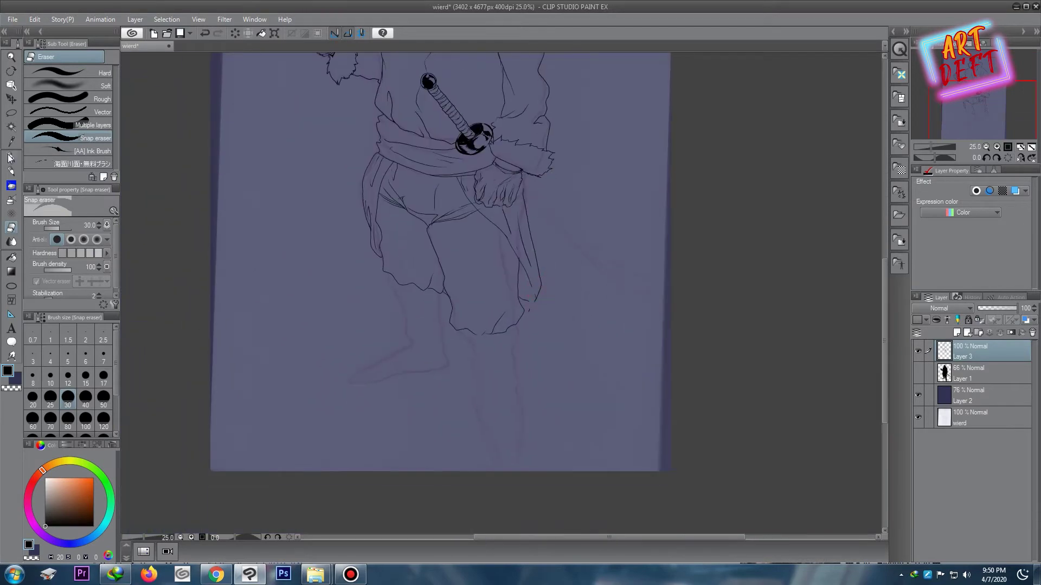
scroll(515, 182, "up", 2)
Step: Ink an outline for the raised knee, then undo it to redraw
scroll(428, 162, "up", 2)
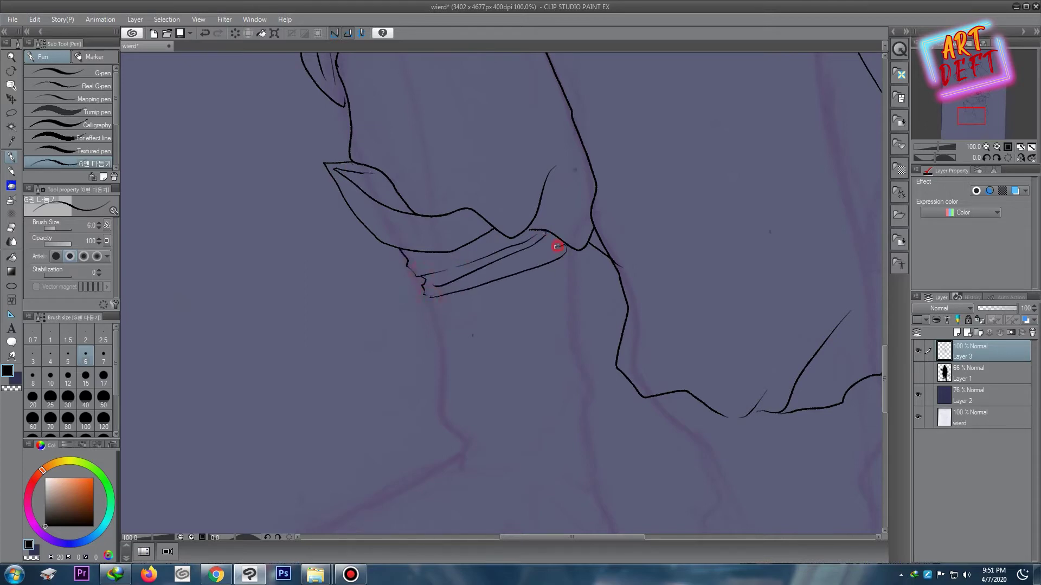
scroll(546, 226, "down", 4)
scroll(529, 225, "up", 1)
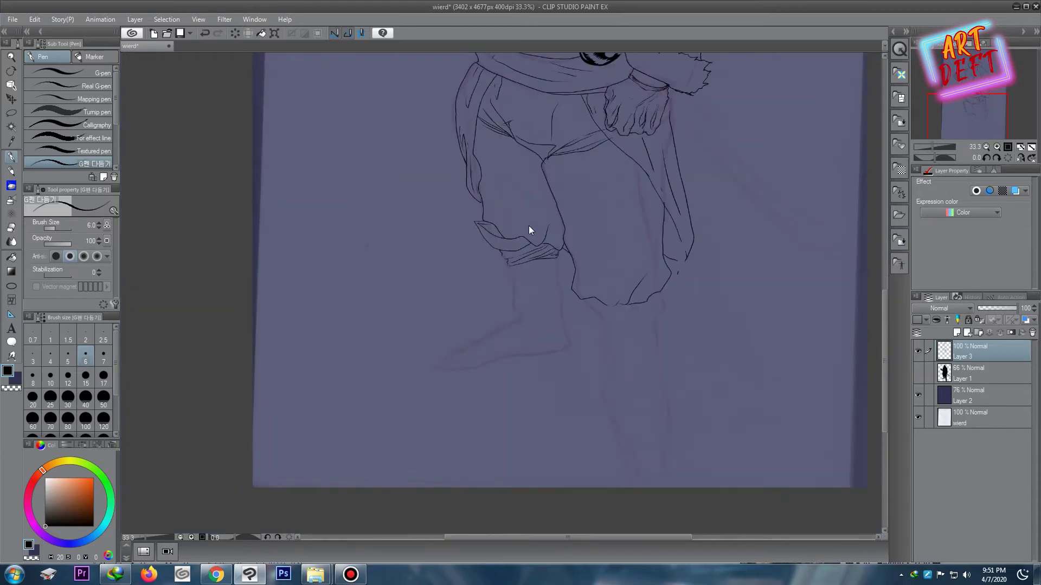
scroll(504, 197, "down", 1)
scroll(453, 271, "up", 3)
scroll(454, 271, "down", 2)
scroll(637, 372, "down", 1)
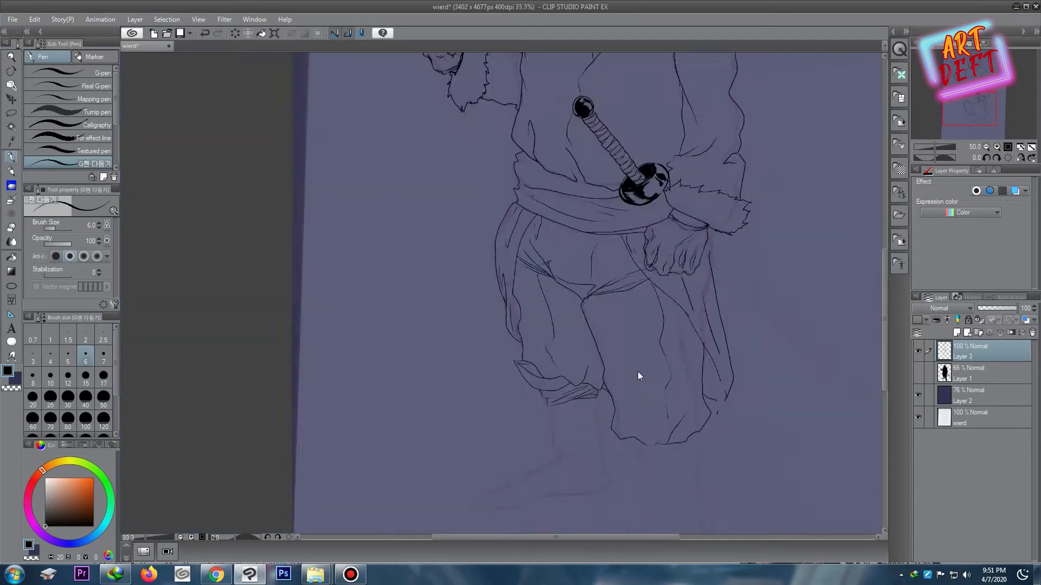
scroll(580, 276, "down", 2)
mouse_move(598, 281)
left_mouse_down()
mouse_move(549, 240)
mouse_move(474, 330)
left_mouse_up()
scroll(528, 248, "up", 2)
scroll(474, 330, "up", 1)
scroll(548, 216, "up", 1)
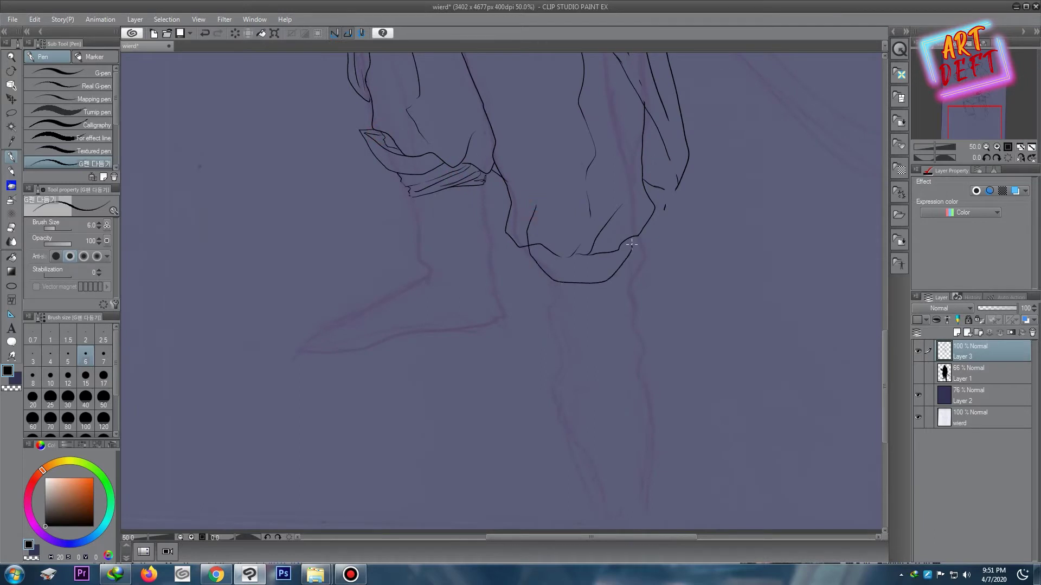
key("ctrl+z")
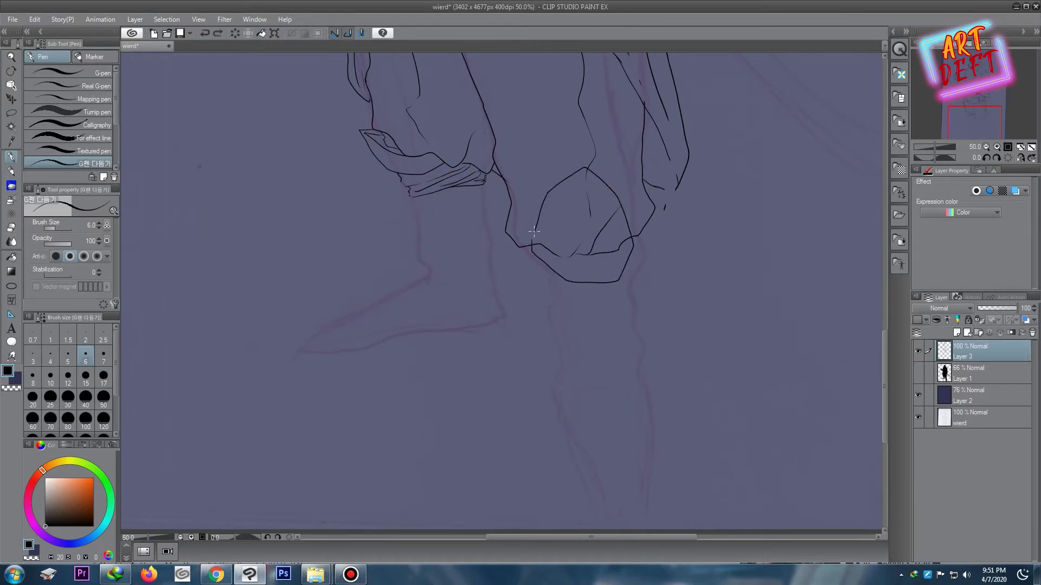
key("e")
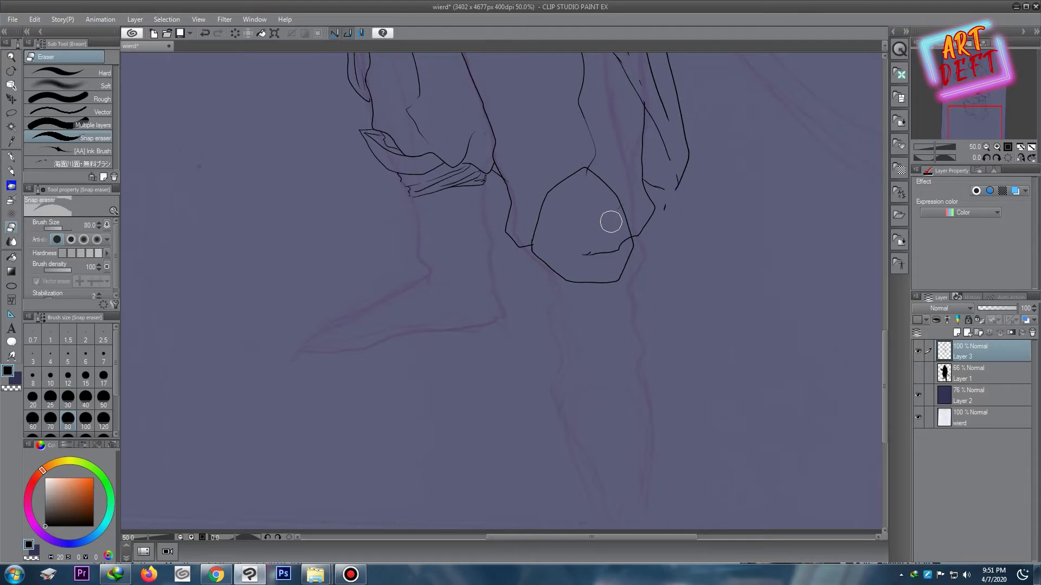
scroll(611, 222, "down", 2)
scroll(520, 167, "up", 3)
key("p")
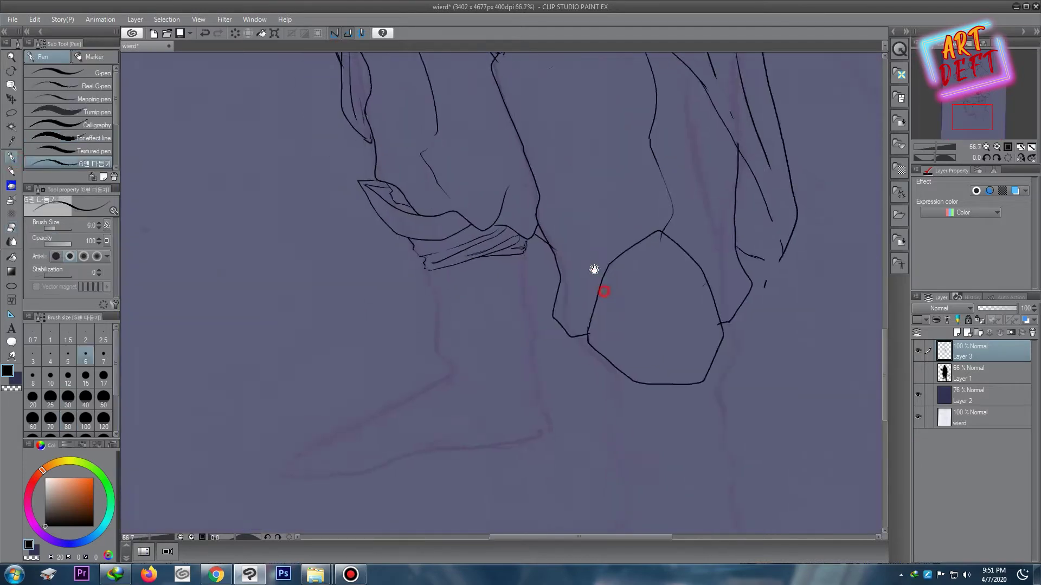
Step: Ink the foot outline and its long top line at the lower legs
left_click_drag(594, 269, 471, 150)
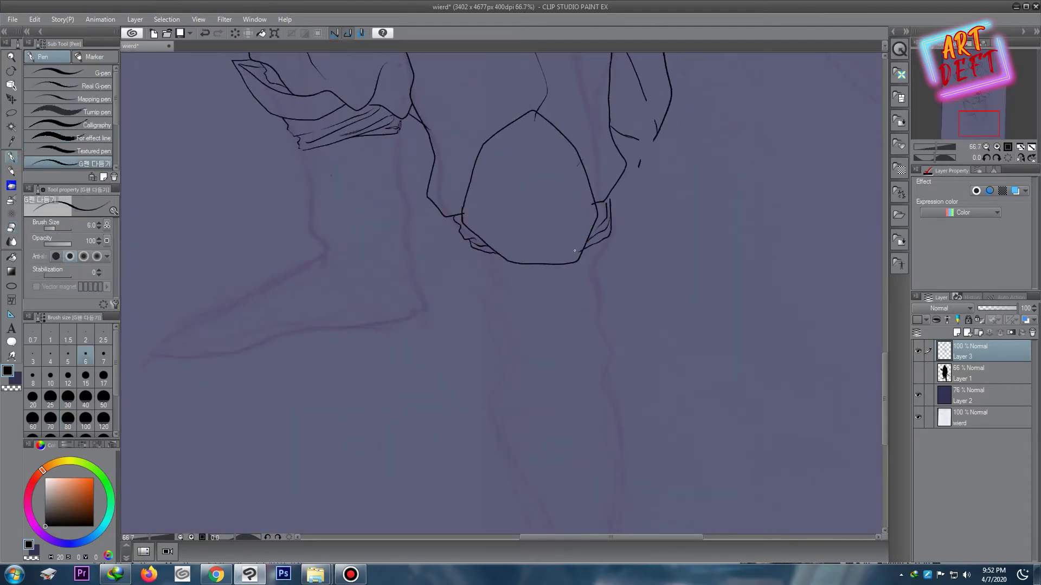
scroll(396, 236, "down", 3)
scroll(525, 216, "up", 3)
scroll(434, 152, "up", 2)
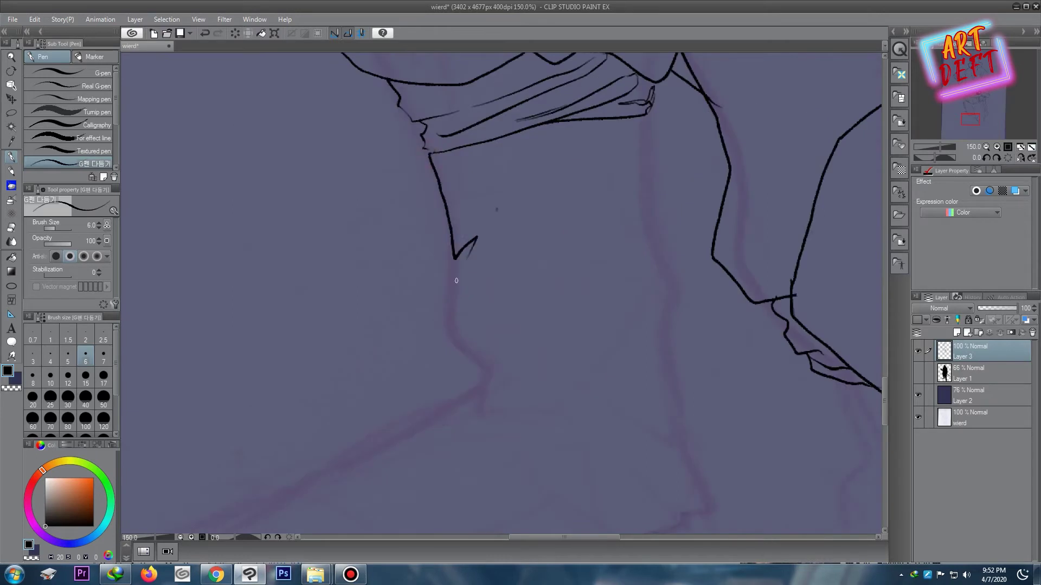
scroll(481, 371, "down", 2)
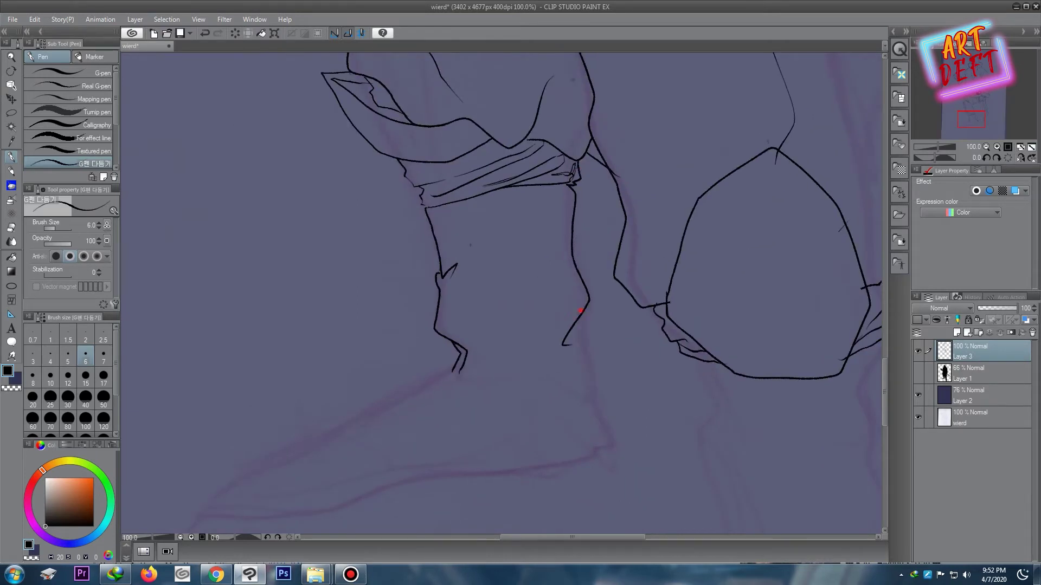
scroll(601, 452, "down", 3)
scroll(455, 395, "down", 2)
scroll(489, 346, "up", 3)
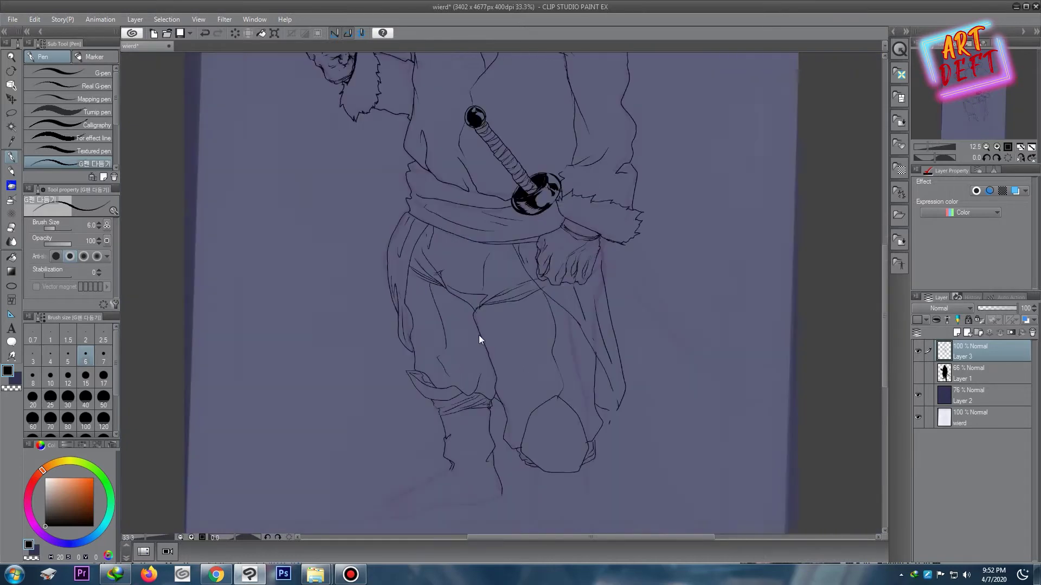
scroll(480, 335, "down", 1)
scroll(445, 327, "down", 2)
scroll(411, 300, "up", 4)
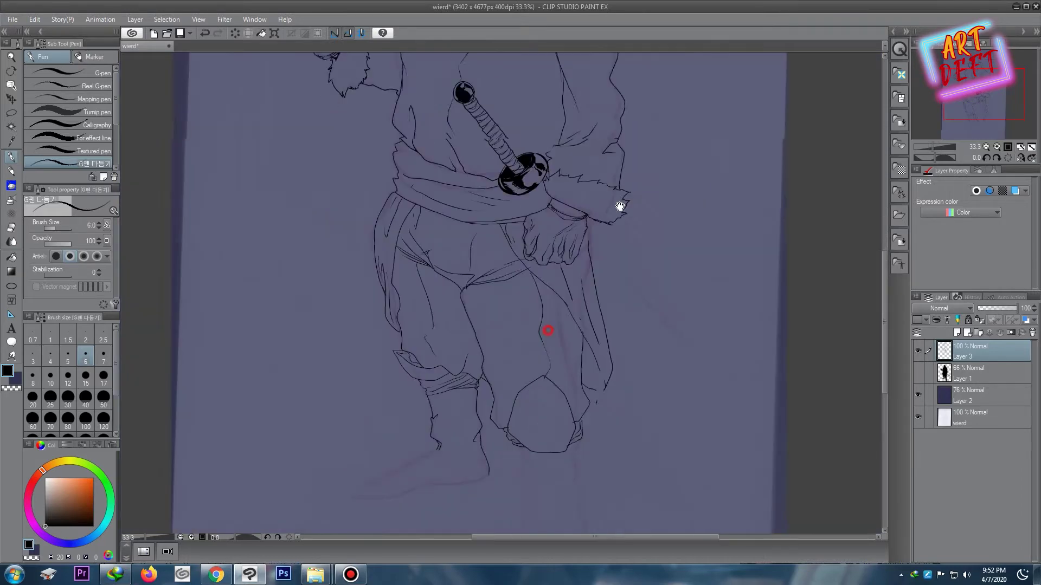
scroll(525, 258, "up", 2)
left_click_drag(523, 263, 325, 384)
scroll(527, 231, "up", 1)
left_click_drag(528, 231, 313, 356)
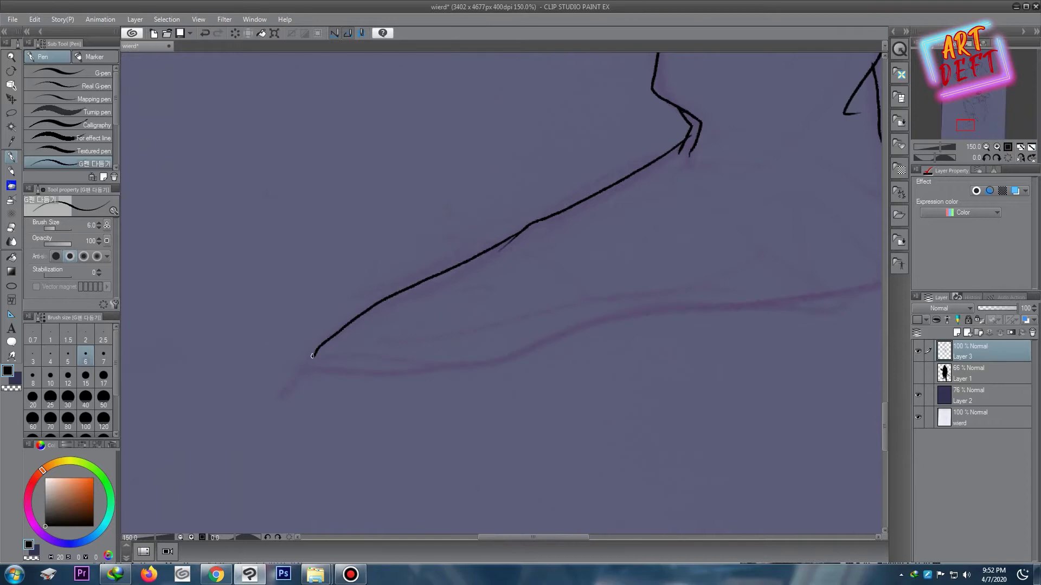
left_click_drag(410, 376, 672, 309)
Step: Ink another boot line and review both outlined boots and lower legs
scroll(790, 246, "down", 2)
left_click_drag(373, 406, 618, 368)
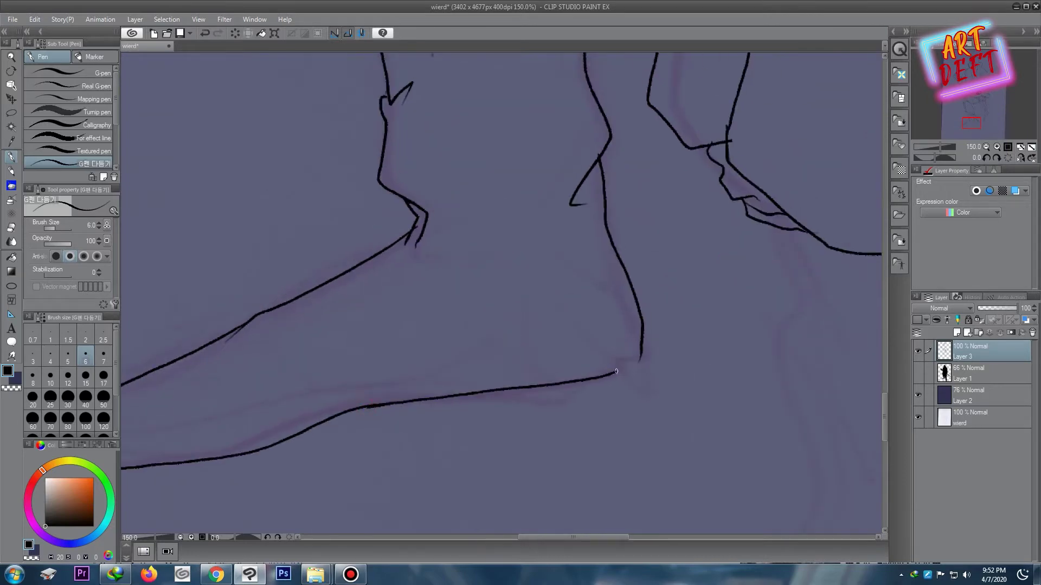
scroll(508, 287, "down", 3)
scroll(509, 291, "down", 1)
scroll(509, 286, "up", 1)
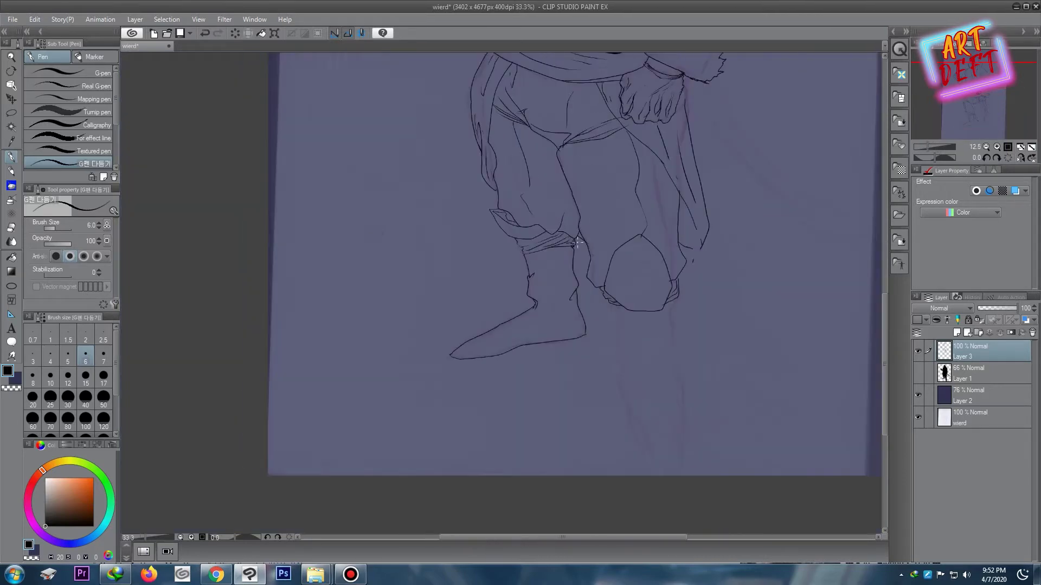
scroll(425, 244, "up", 1)
scroll(441, 212, "up", 5)
scroll(355, 203, "up", 2)
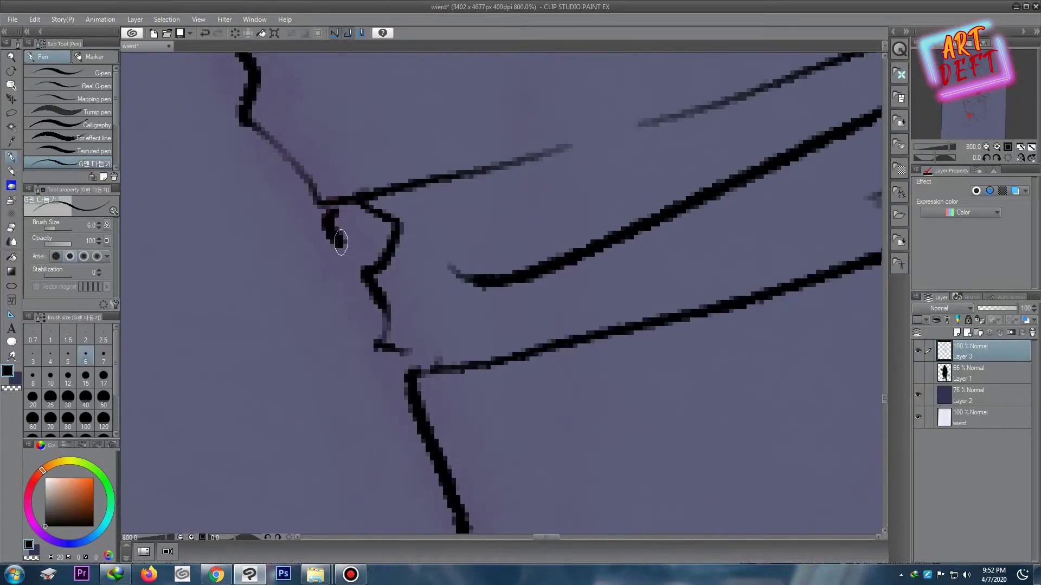
scroll(483, 313, "down", 3)
scroll(390, 103, "down", 2)
scroll(395, 134, "up", 2)
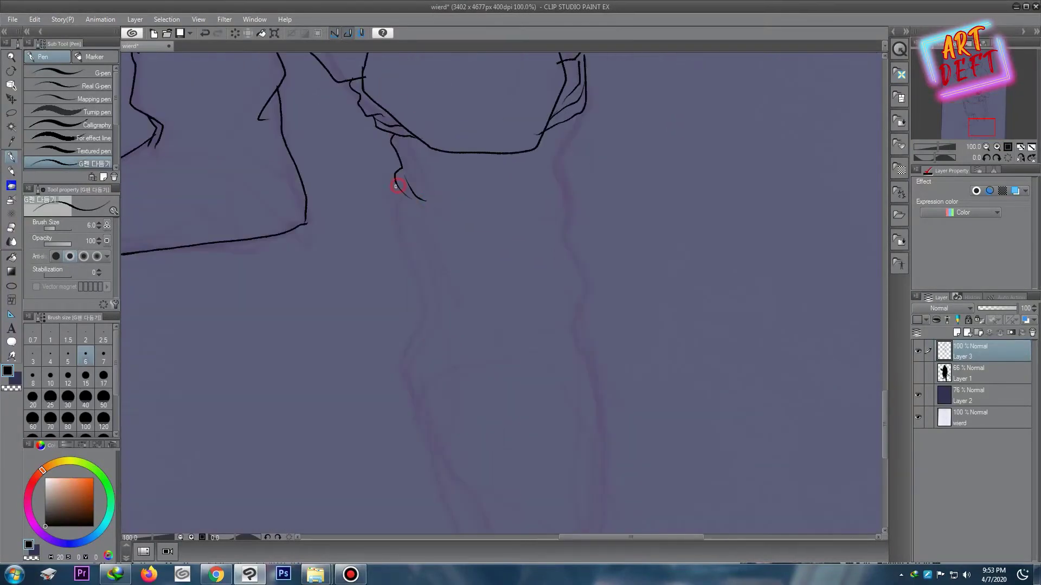
scroll(574, 139, "down", 3)
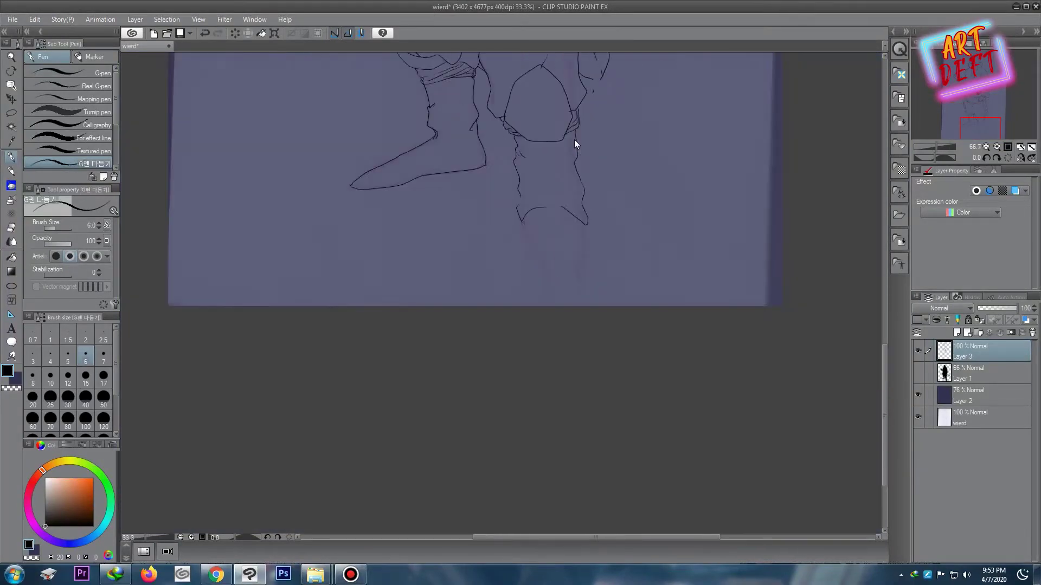
scroll(489, 203, "up", 2)
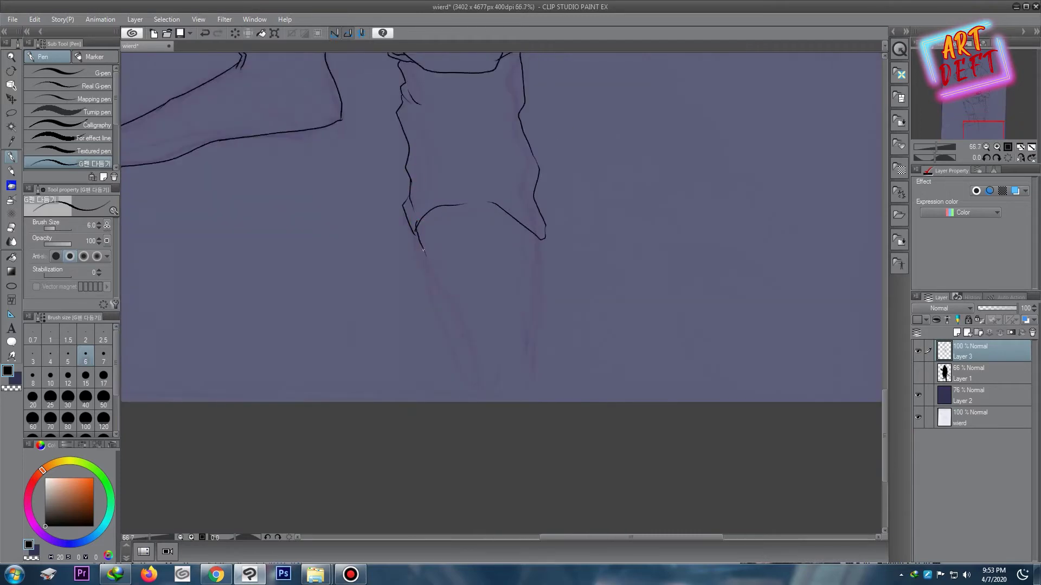
scroll(545, 263, "down", 5)
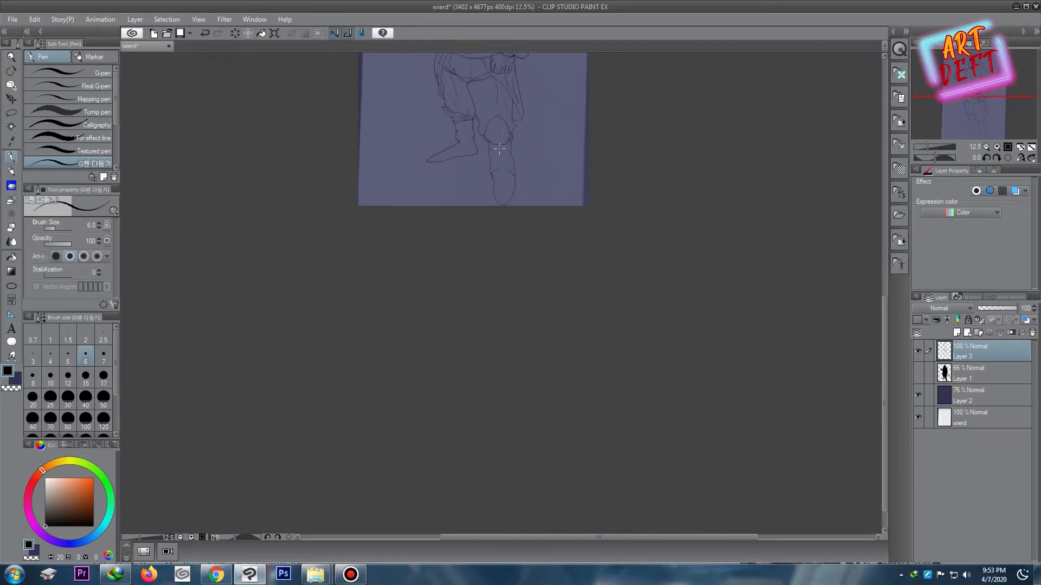
scroll(466, 268, "up", 3)
scroll(460, 233, "up", 1)
Step: On a new layer, draw a thick chain hanging from the sash
left_click_drag(484, 324, 536, 233)
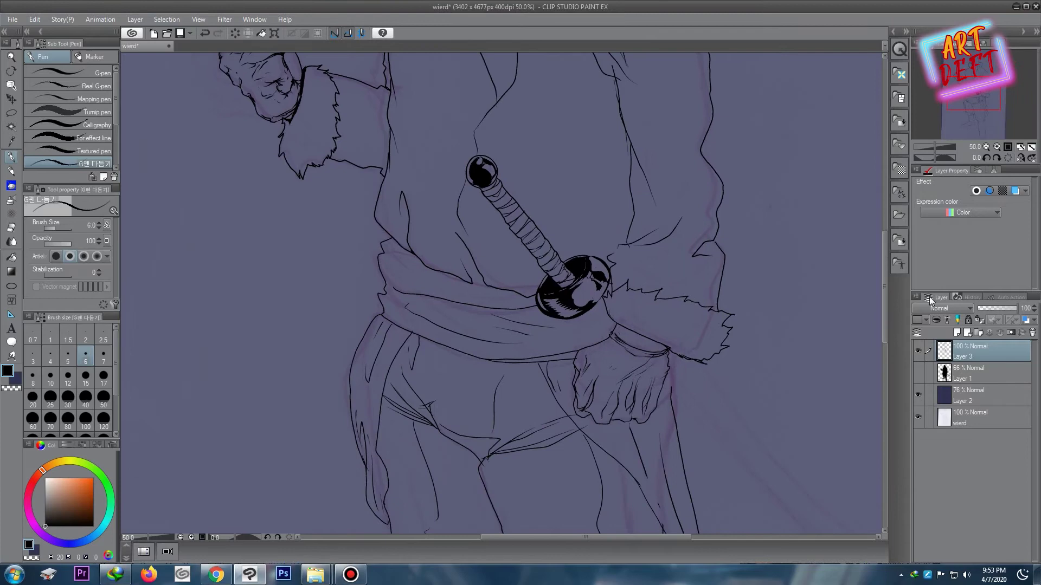
key("ctrl+shift+n")
scroll(461, 319, "up", 2)
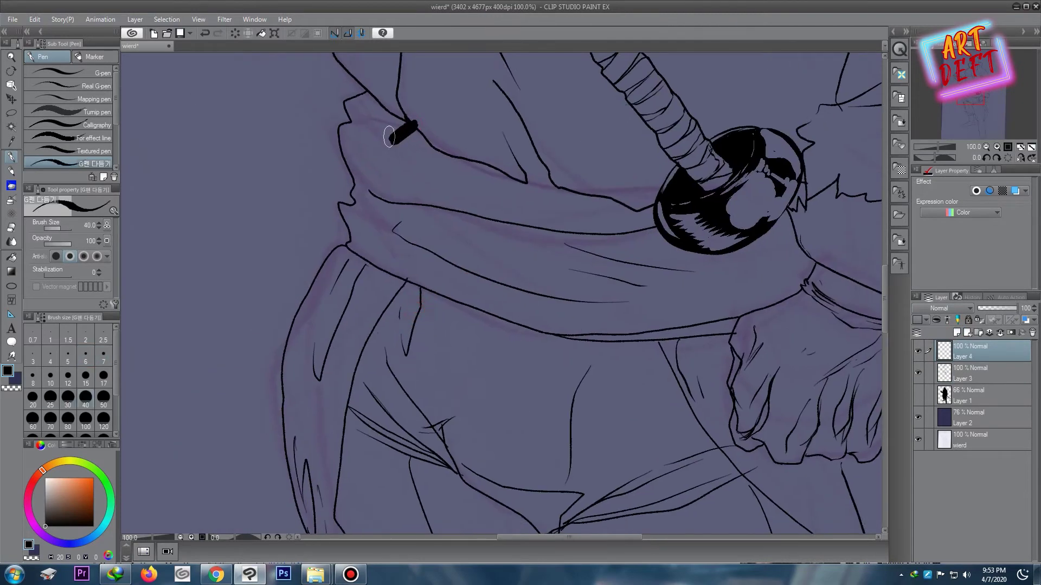
left_click_drag(394, 130, 387, 154)
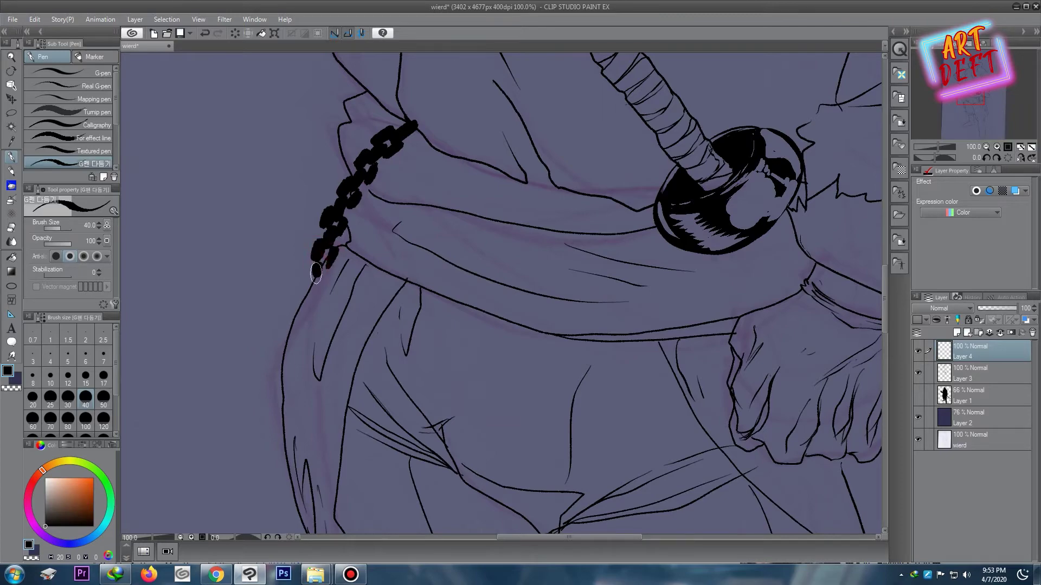
scroll(450, 100, "down", 6)
scroll(367, 154, "up", 3)
scroll(367, 170, "up", 2)
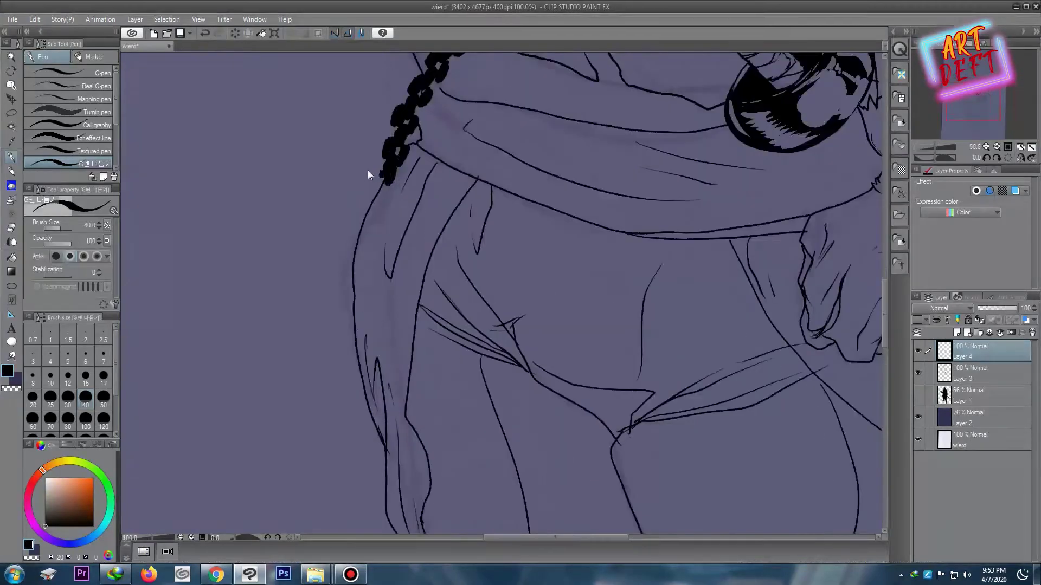
scroll(476, 184, "up", 2)
Step: With the Snap eraser, trim the chain's end and carve openings into the links
key("e")
left_click_drag(392, 282, 420, 259)
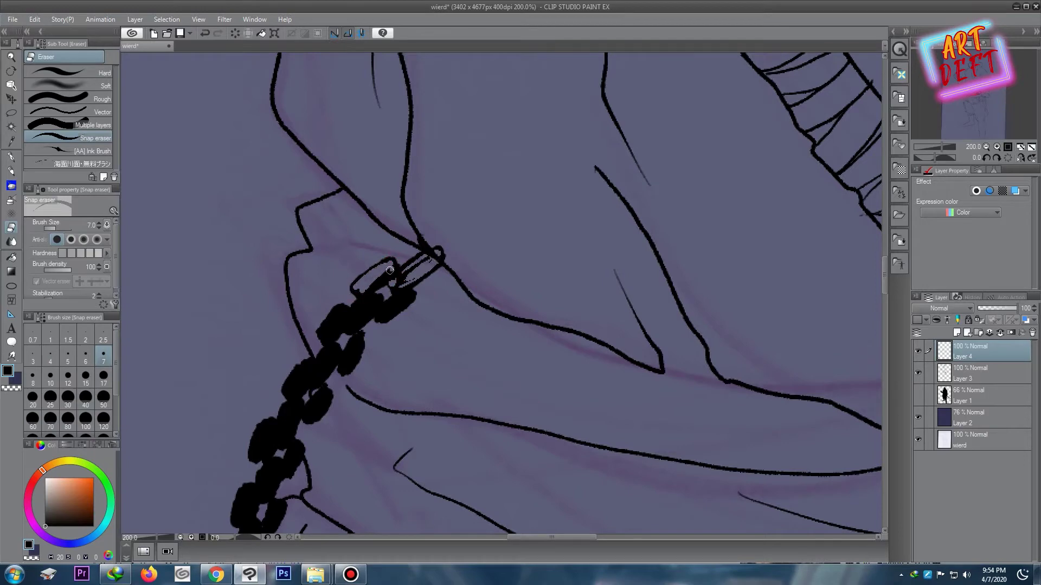
scroll(374, 305, "down", 4)
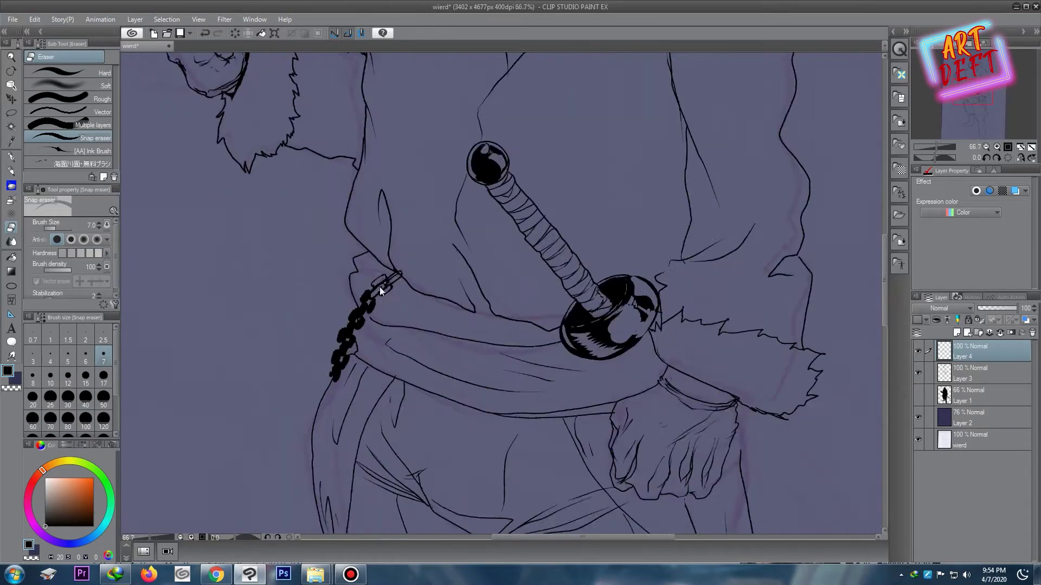
scroll(380, 287, "up", 6)
mouse_move(360, 279)
left_mouse_down()
mouse_move(364, 351)
mouse_move(295, 412)
left_mouse_up()
scroll(296, 412, "down", 2)
scroll(467, 213, "up", 4)
scroll(467, 214, "down", 2)
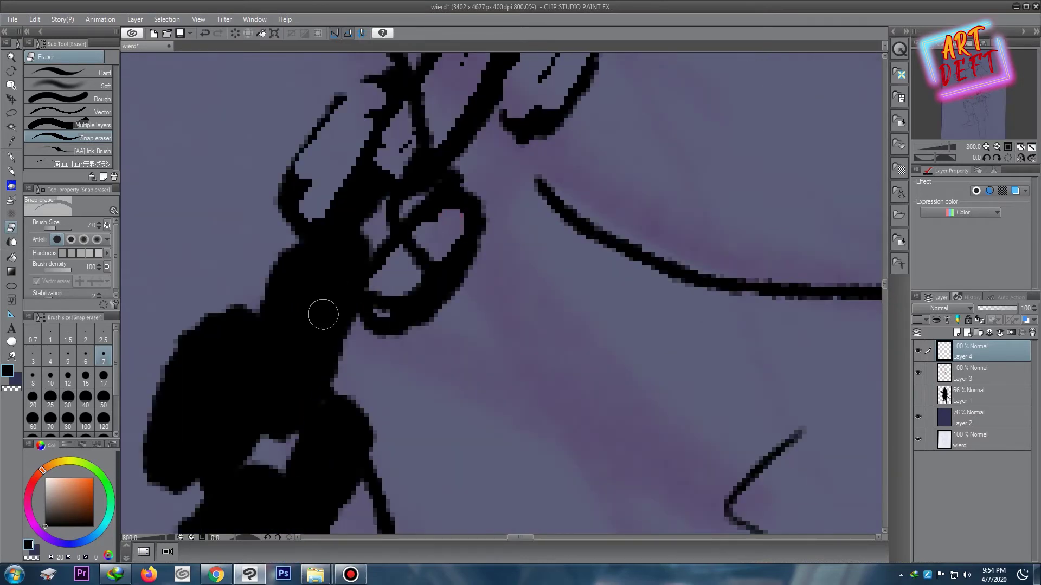
Step: Erase several more of the lower chain links, then zoom out to check
left_click_drag(321, 312, 333, 287)
scroll(334, 287, "down", 3)
scroll(466, 236, "up", 1)
scroll(466, 237, "up", 3)
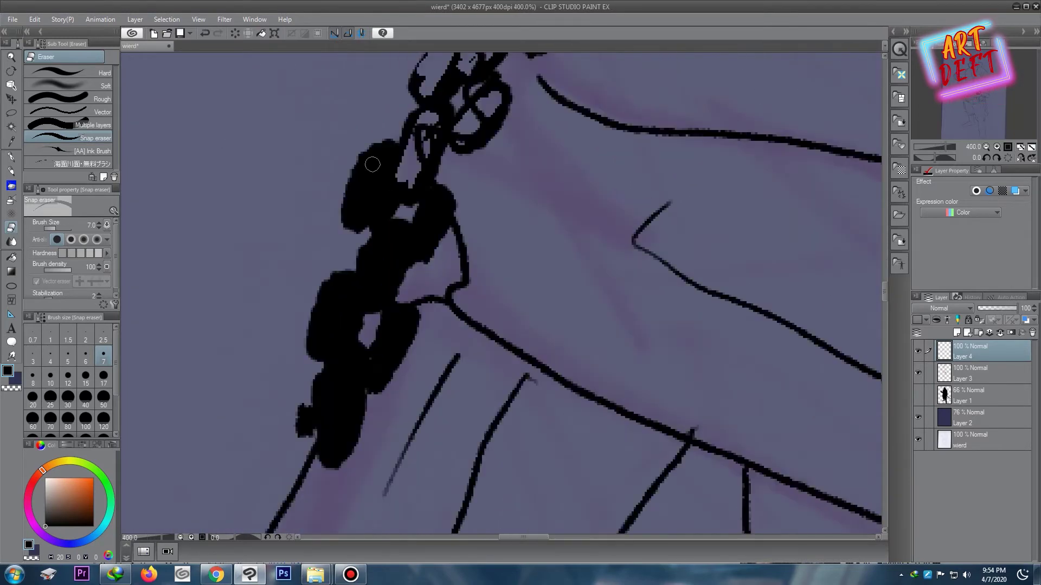
mouse_move(372, 162)
left_mouse_down()
mouse_move(434, 202)
mouse_move(380, 292)
mouse_move(348, 305)
mouse_move(361, 369)
mouse_move(330, 434)
left_mouse_up()
scroll(331, 433, "down", 5)
scroll(488, 214, "down", 2)
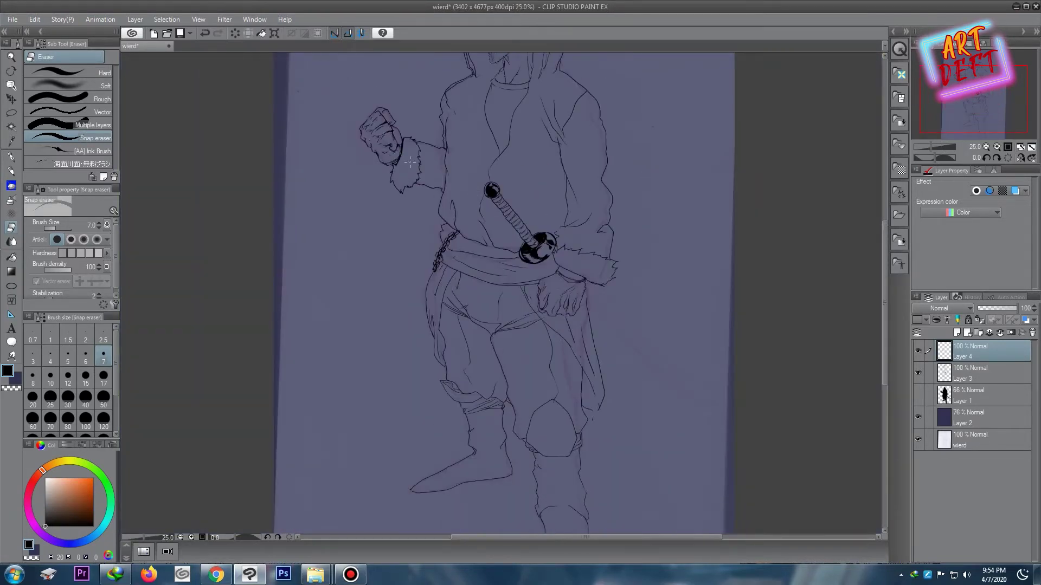
scroll(421, 163, "down", 1)
scroll(448, 210, "up", 4)
key("p")
scroll(399, 147, "up", 2)
Step: Ink the charm's outline: spiky top, left and right sides, and rounded bottom
scroll(455, 226, "up", 1)
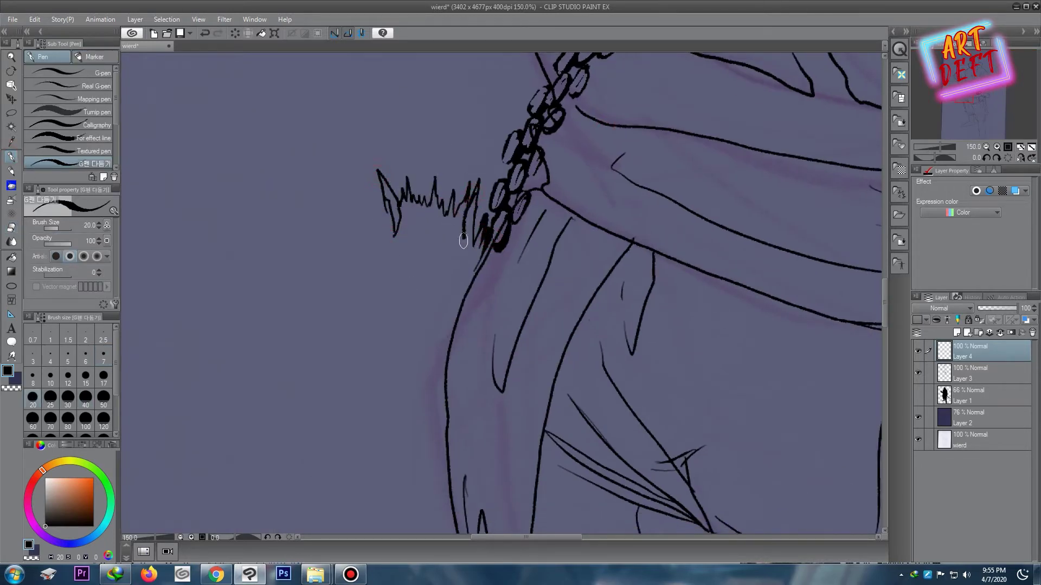
left_click_drag(386, 202, 397, 294)
left_click_drag(384, 229, 382, 398)
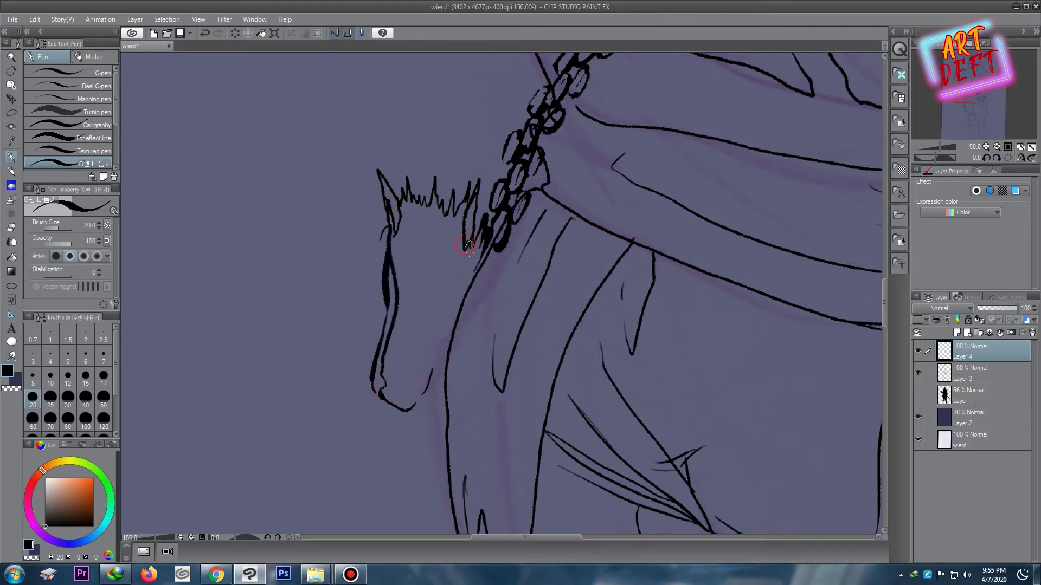
left_click_drag(470, 248, 398, 410)
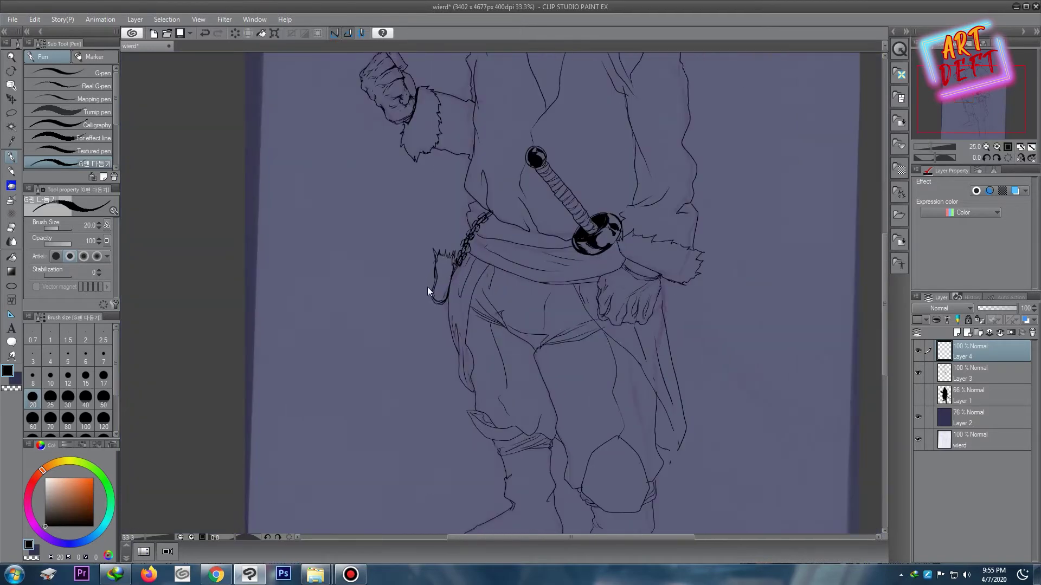
mouse_move(450, 246)
left_mouse_down()
mouse_move(488, 417)
mouse_move(542, 317)
left_mouse_up()
mouse_move(458, 197)
left_mouse_down()
mouse_move(464, 418)
mouse_move(545, 293)
left_mouse_up()
Step: Finish the charm's bottom strokes and erase stray inner lines with the Snap eraser
key("e")
left_click_drag(458, 292, 453, 331)
left_click_drag(477, 274, 515, 325)
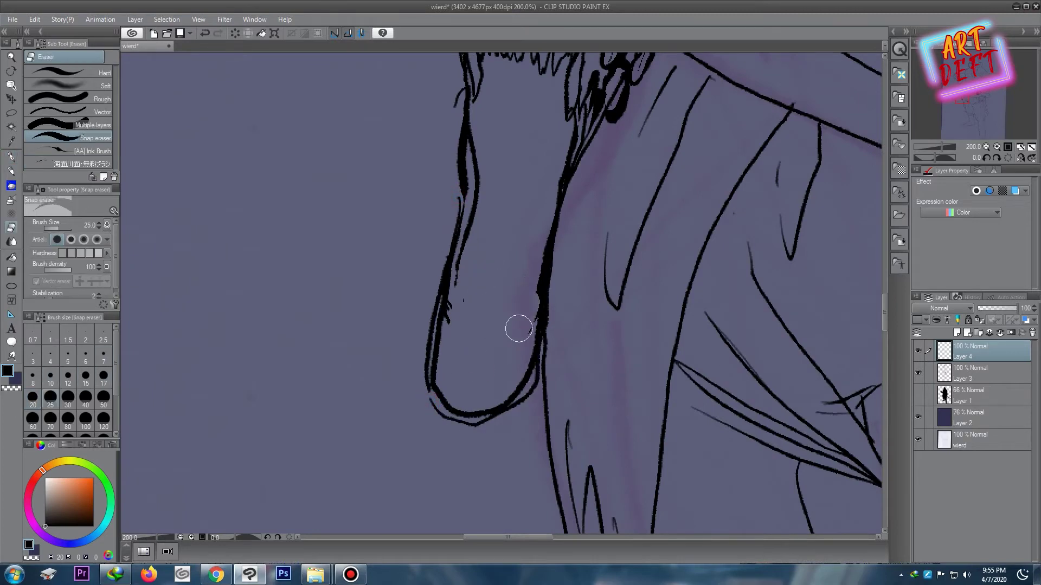
key("p")
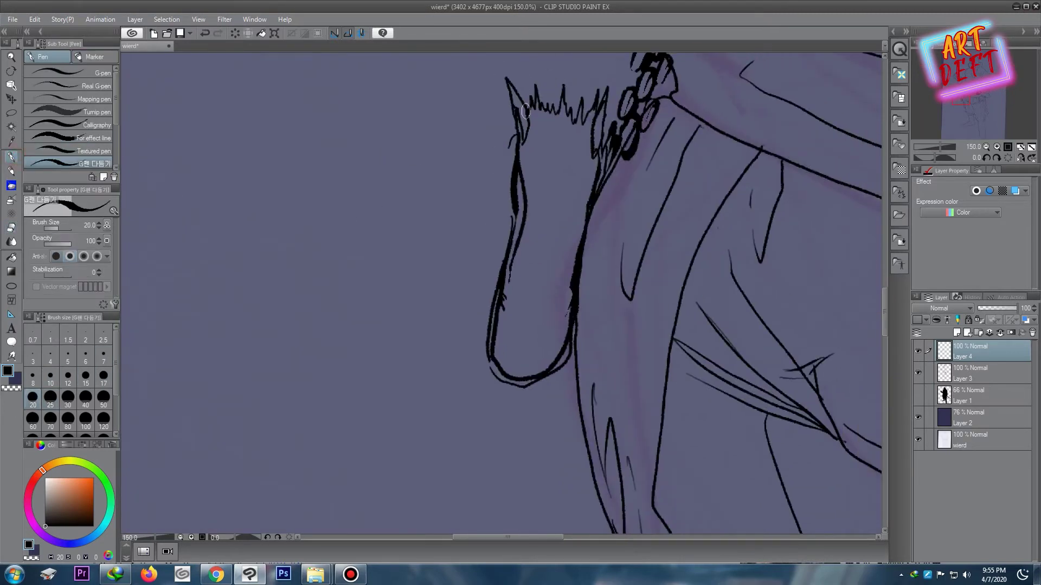
Step: Hatch strand lines inside the charm and outline a band wrapped around it
mouse_move(541, 101)
left_mouse_down()
mouse_move(542, 217)
mouse_move(556, 190)
left_mouse_up()
left_click_drag(583, 122, 566, 255)
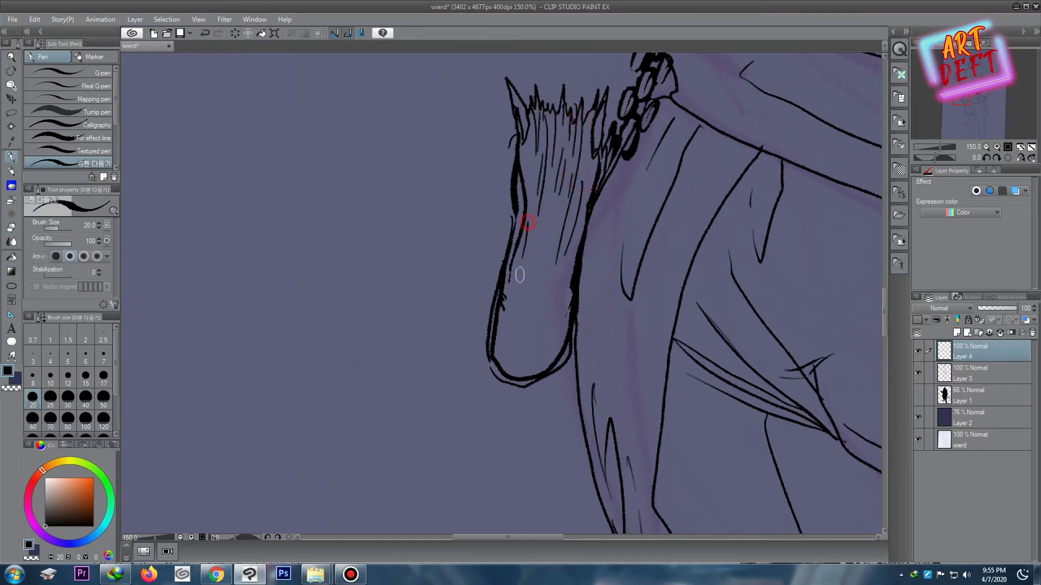
left_click_drag(548, 184, 542, 287)
left_click_drag(566, 229, 547, 277)
left_click_drag(581, 217, 552, 317)
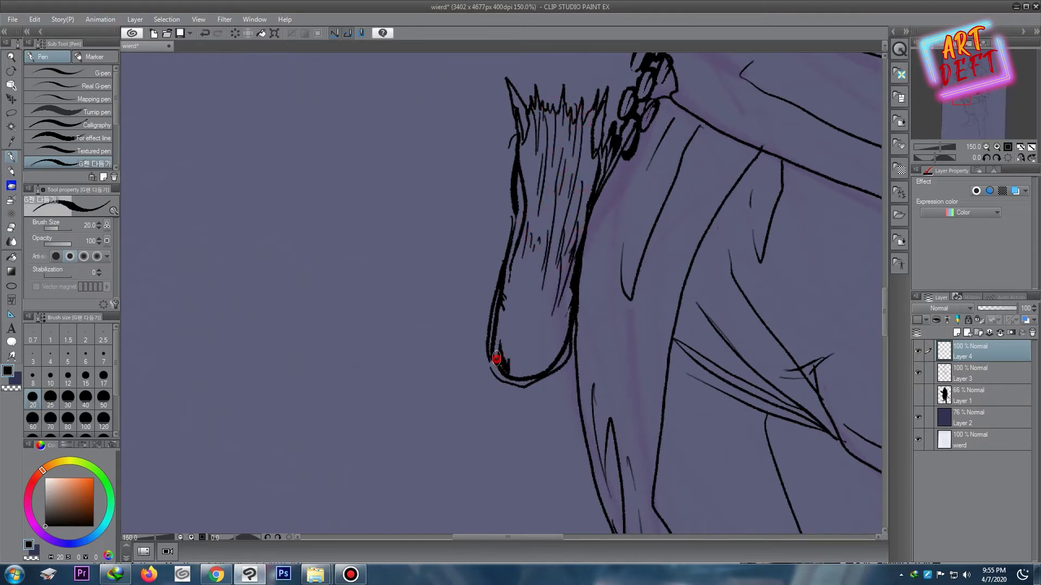
scroll(538, 213, "down", 3)
scroll(554, 198, "down", 3)
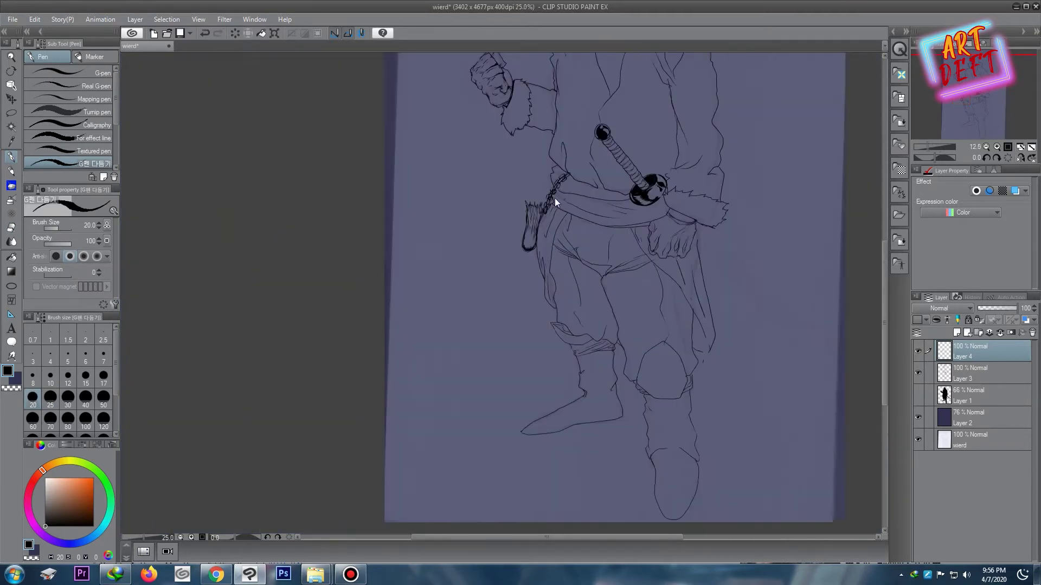
scroll(515, 206, "up", 5)
scroll(482, 196, "up", 3)
mouse_move(482, 196)
left_mouse_down()
mouse_move(673, 298)
mouse_move(704, 221)
mouse_move(475, 198)
left_mouse_up()
Step: Erase the hatch lines inside the charm's band
key("e")
mouse_move(521, 233)
left_mouse_down()
mouse_move(495, 275)
mouse_move(525, 239)
mouse_move(584, 265)
left_mouse_up()
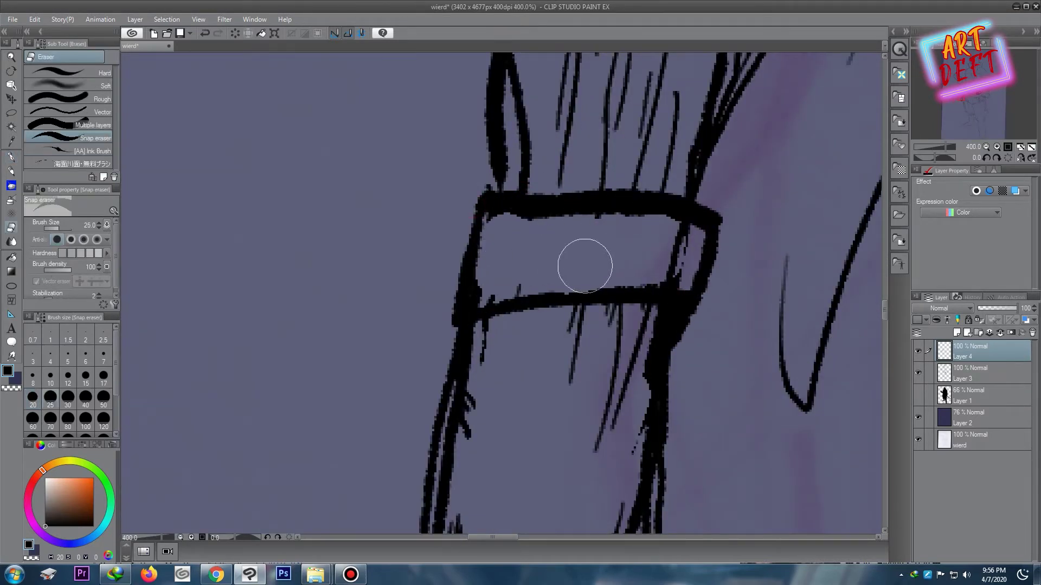
scroll(366, 221, "down", 5)
scroll(346, 215, "down", 3)
scroll(358, 206, "up", 3)
scroll(368, 198, "up", 3)
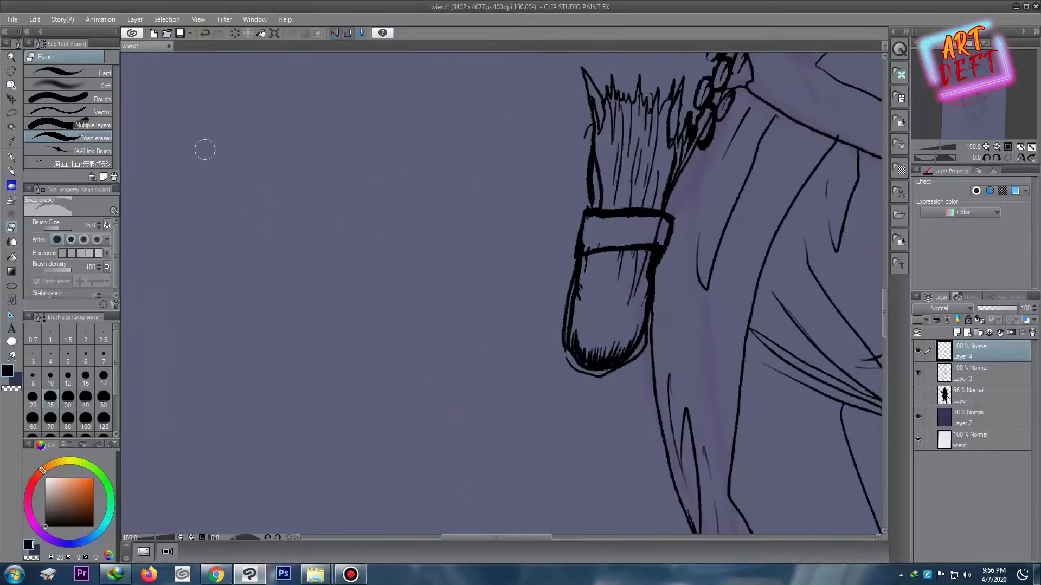
Step: With a thinner G-pen, ink a small knot on the band
key("p")
key("bracketleft")
key("bracketleft")
key("bracketleft")
left_click_drag(616, 223, 626, 229)
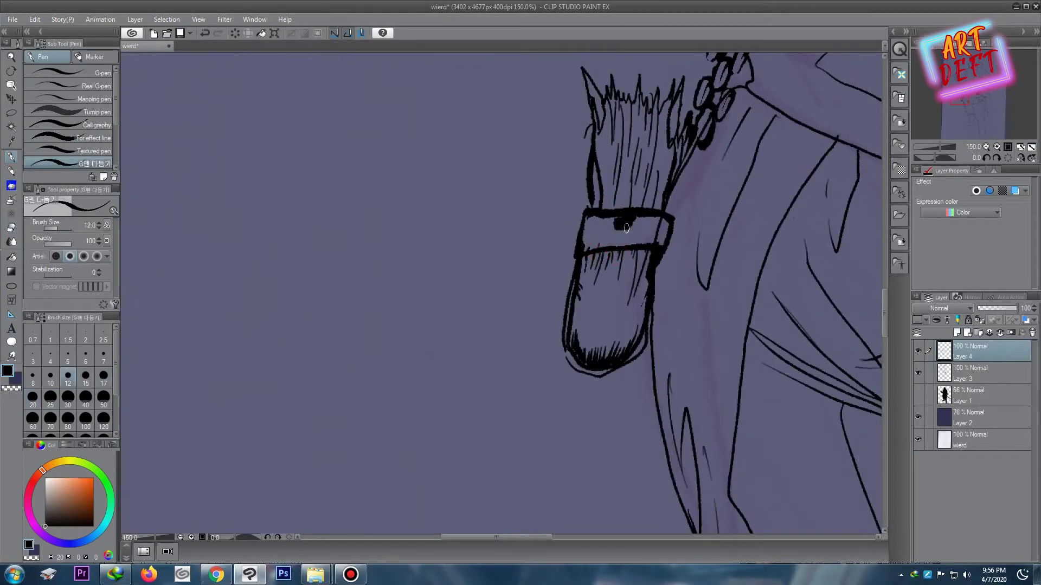
scroll(614, 242, "up", 2)
scroll(626, 221, "up", 3)
Step: Add short hatch lines on both sides of the knot
left_click_drag(564, 217, 506, 222)
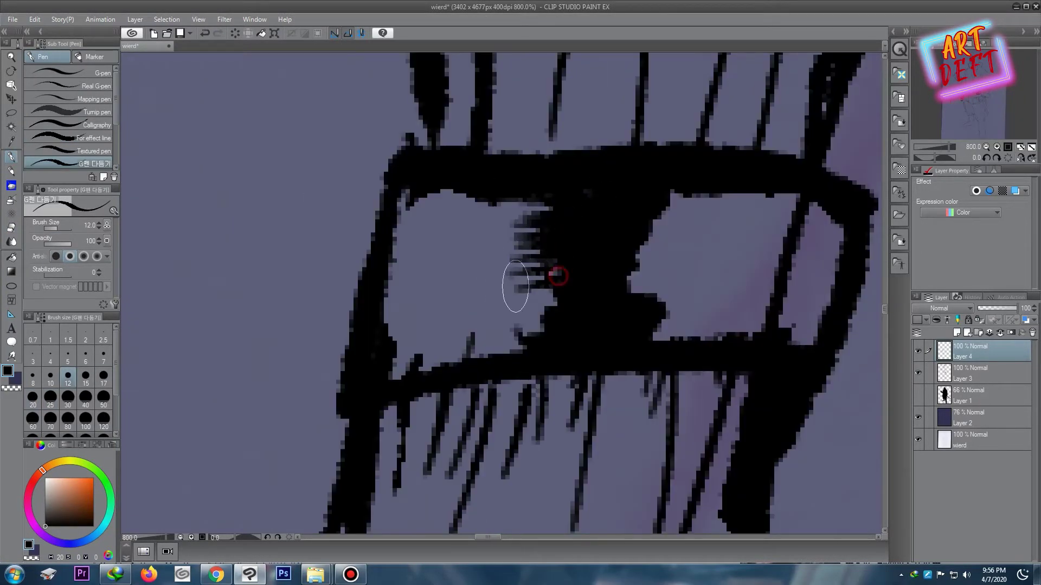
left_click_drag(552, 271, 509, 279)
left_click_drag(706, 198, 647, 212)
left_click_drag(699, 238, 640, 255)
left_click_drag(705, 271, 634, 287)
left_click_drag(715, 315, 645, 325)
scroll(707, 254, "down", 5)
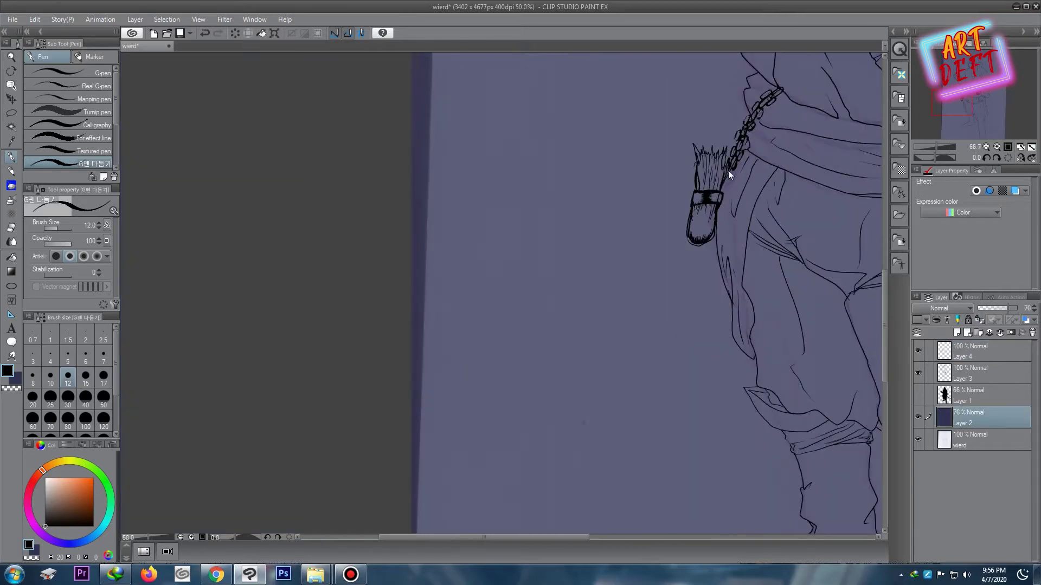
scroll(457, 178, "down", 2)
scroll(458, 177, "down", 4)
scroll(427, 147, "up", 3)
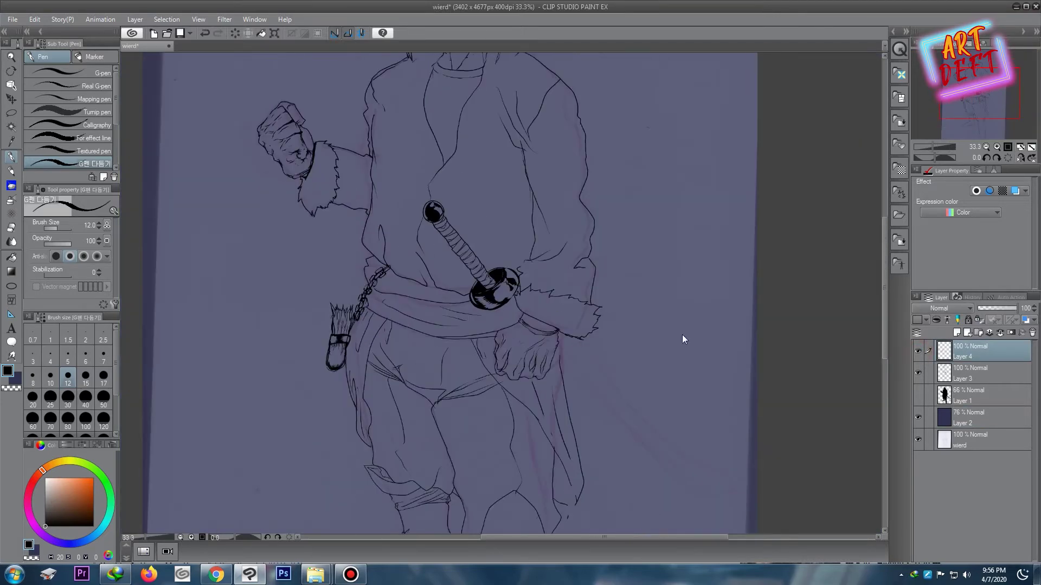
Step: Enlarge the charm with Ctrl+T and move it up to the chain's end
key("ctrl+t")
left_click_drag(393, 372, 425, 417)
key("Return")
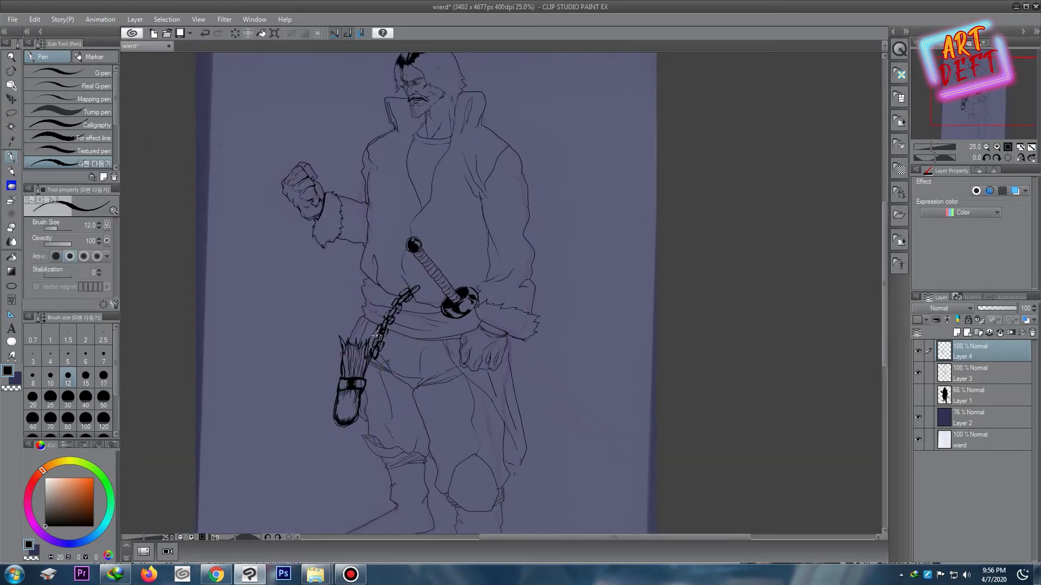
key("k")
mouse_move(383, 347)
left_mouse_down()
mouse_move(373, 334)
mouse_move(382, 331)
left_mouse_up()
scroll(385, 300, "up", 3)
Step: Erase the upper chain links where they cross the coat
scroll(385, 300, "up", 4)
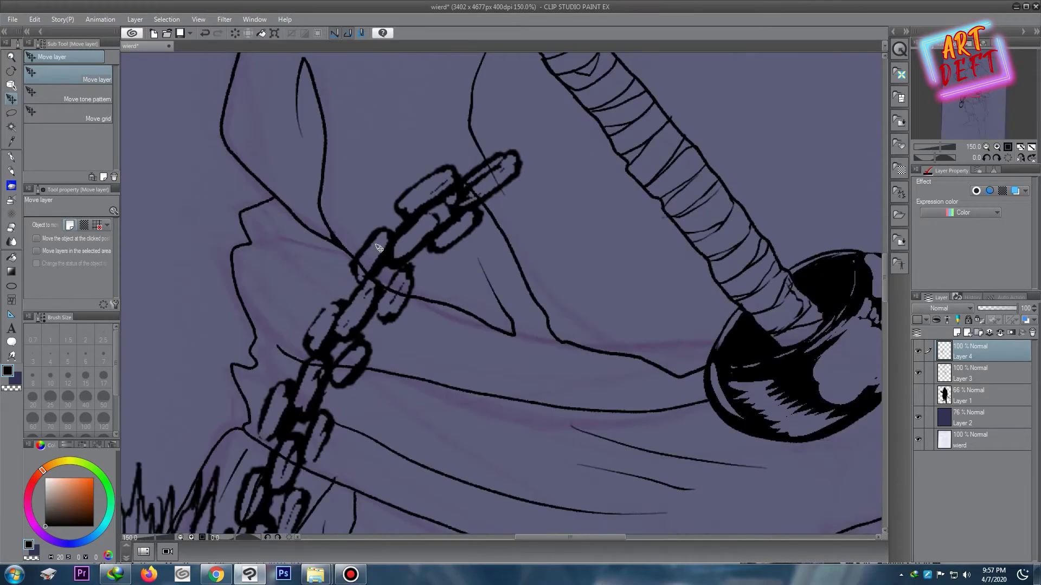
key("e")
mouse_move(384, 229)
left_mouse_down()
mouse_move(395, 279)
mouse_move(379, 320)
mouse_move(465, 151)
mouse_move(454, 221)
left_mouse_up()
scroll(453, 221, "down", 5)
scroll(461, 135, "down", 3)
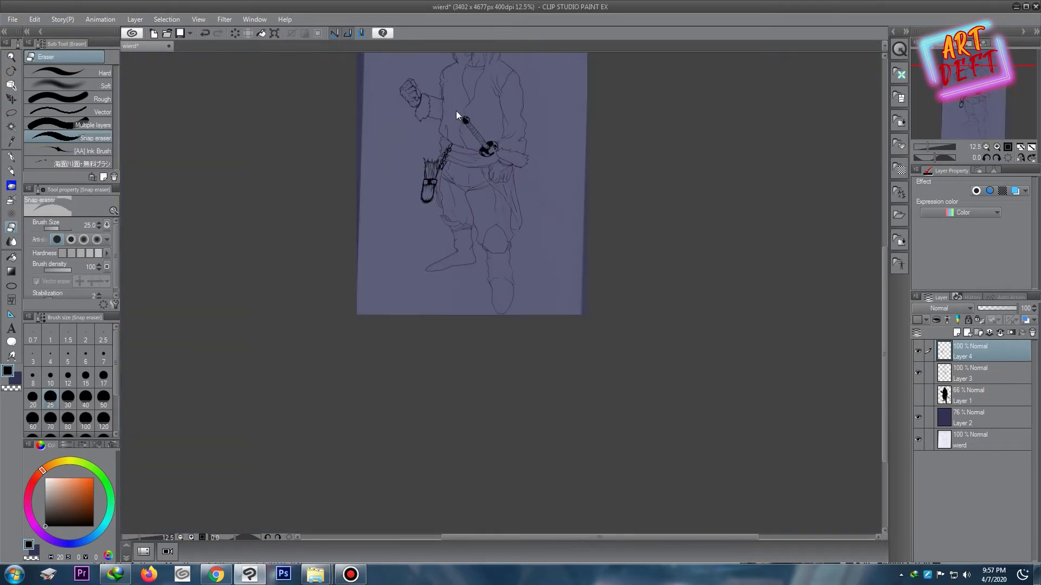
Step: Zoom out and pan to bring the figure's head into view for review
scroll(469, 246, "up", 4)
scroll(363, 212, "down", 1)
scroll(350, 221, "down", 3)
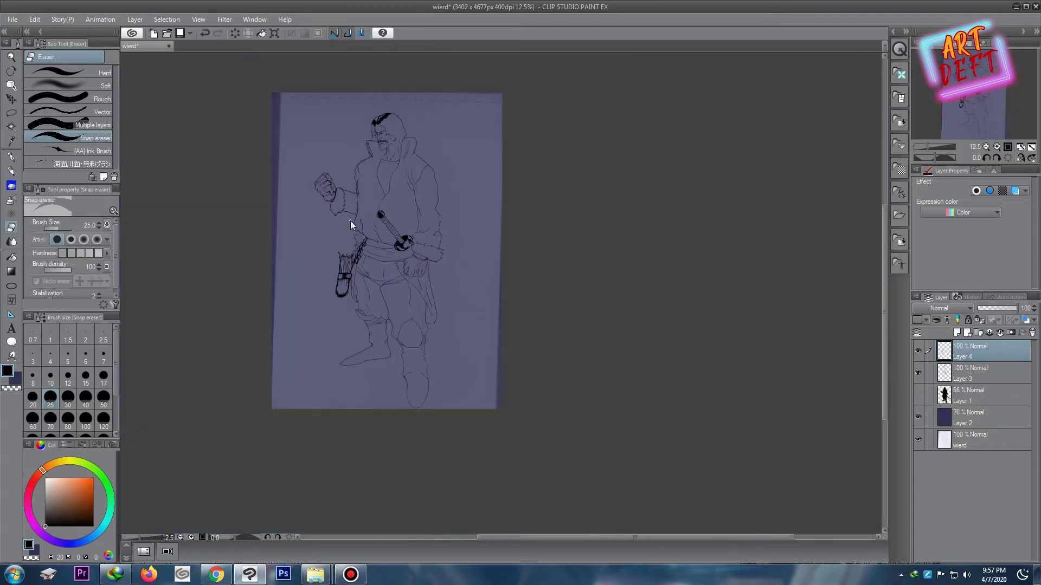
scroll(350, 220, "up", 3)
scroll(260, 182, "down", 1)
mouse_move(261, 347)
left_mouse_down()
mouse_move(308, 289)
mouse_move(353, 174)
mouse_move(379, 222)
mouse_move(397, 444)
left_mouse_up()
scroll(534, 186, "up", 4)
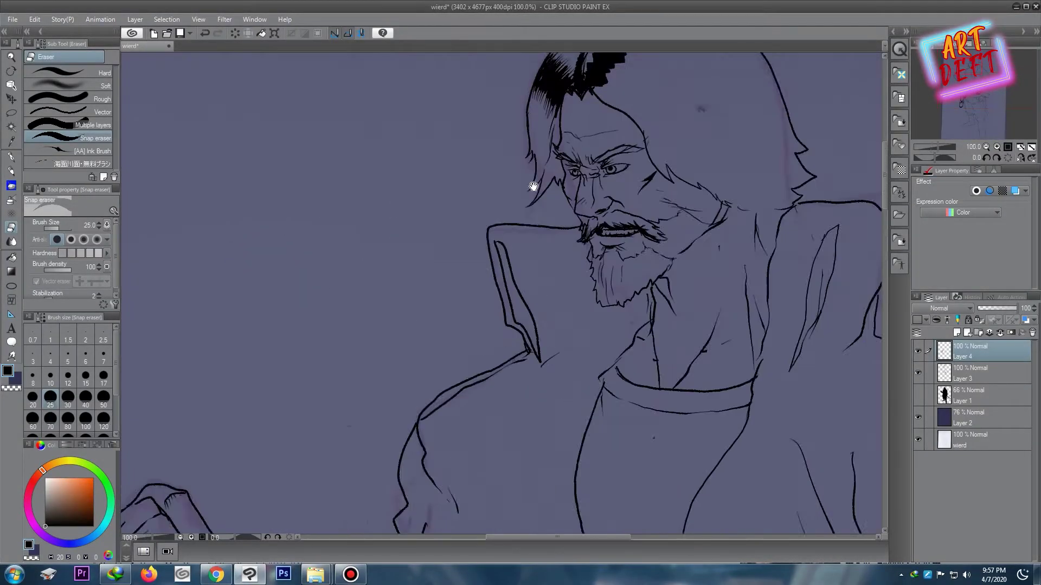
scroll(534, 187, "down", 1)
key("p")
scroll(533, 187, "down", 2)
scroll(533, 187, "down", 2)
Step: Draw on Layer 3, show Layer 1's dark silhouette, and thin the G-pen to size 8
left_click(967, 377)
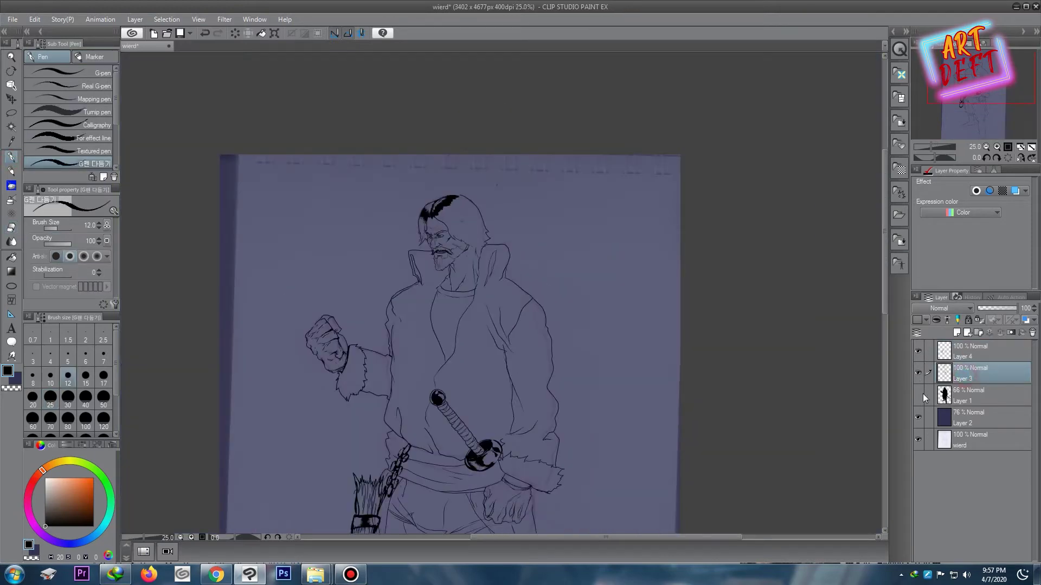
left_click(920, 394)
scroll(353, 253, "up", 4)
scroll(354, 266, "up", 2)
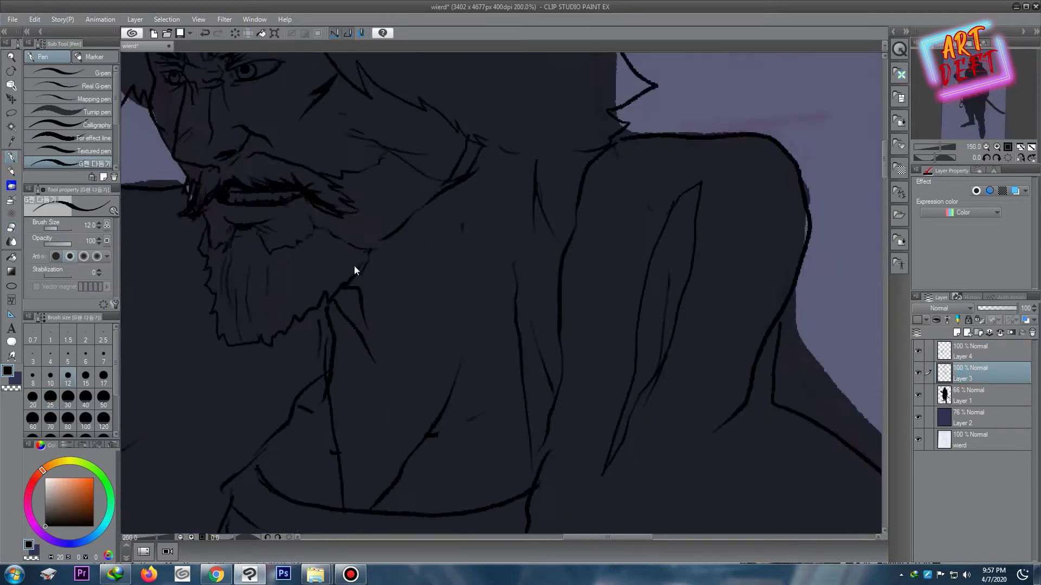
scroll(355, 269, "up", 1)
scroll(640, 92, "down", 2)
scroll(530, 217, "up", 1)
key("bracketleft")
key("bracketleft")
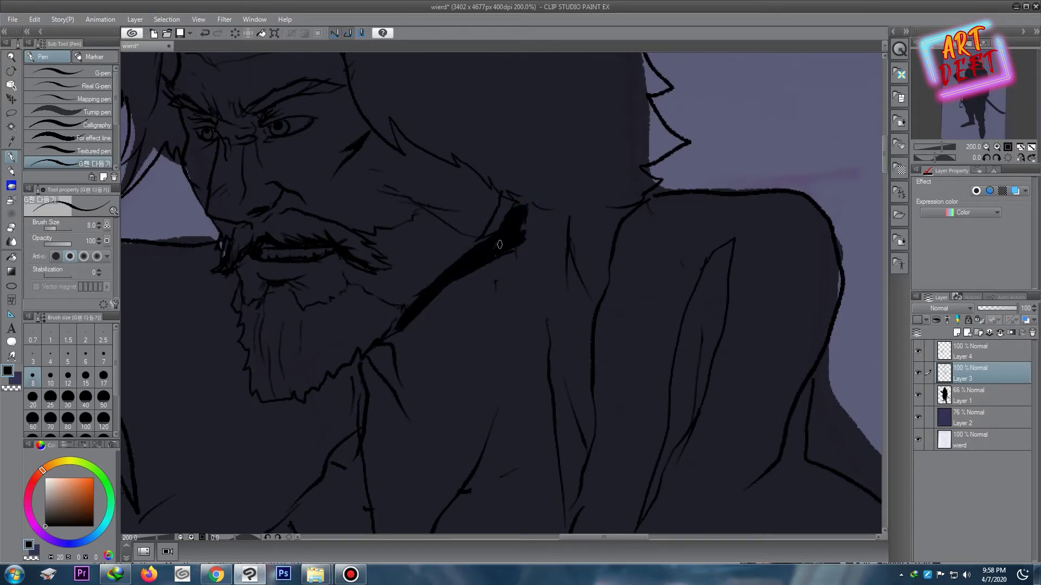
scroll(499, 245, "down", 2)
scroll(421, 187, "up", 2)
scroll(319, 139, "up", 2)
Step: Ink black hair strokes above the forehead and fine dark strands through the hair
left_click_drag(258, 163, 336, 260)
scroll(290, 206, "down", 2)
mouse_move(352, 203)
left_mouse_down()
mouse_move(368, 266)
mouse_move(388, 255)
left_mouse_up()
scroll(321, 165, "down", 1)
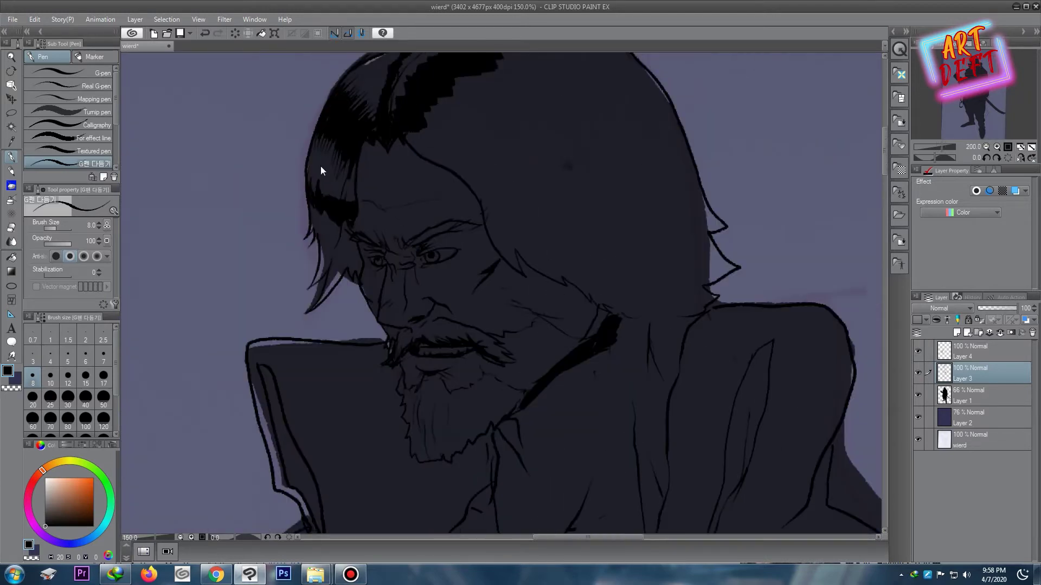
scroll(320, 166, "up", 5)
mouse_move(336, 233)
left_mouse_down()
mouse_move(358, 346)
mouse_move(434, 389)
mouse_move(488, 383)
left_mouse_up()
scroll(472, 276, "down", 6)
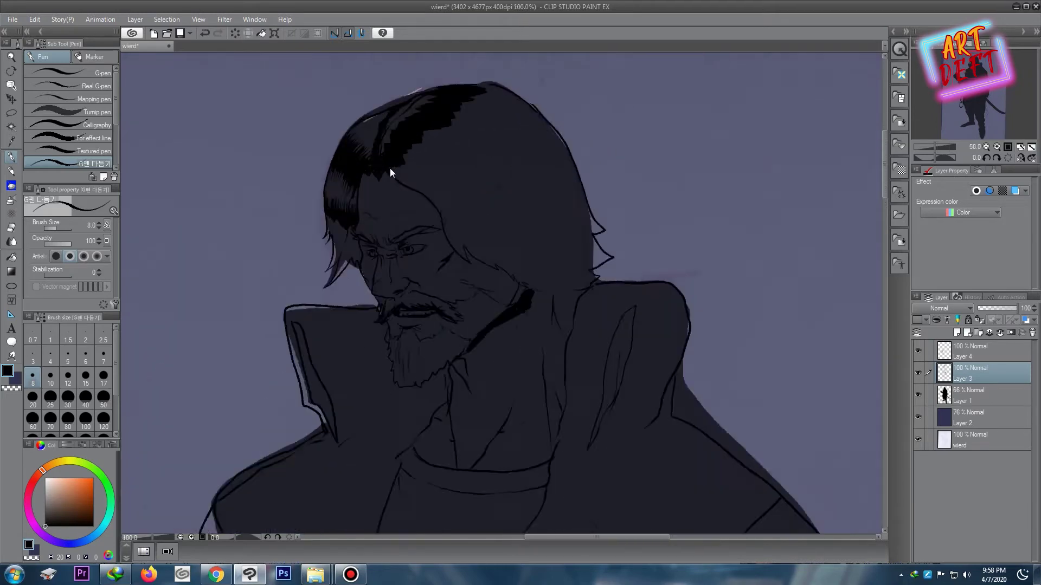
scroll(389, 171, "up", 4)
Step: Darken the hair at the upper left and fill it down toward the cheek
mouse_move(228, 179)
left_mouse_down()
mouse_move(249, 231)
mouse_move(314, 271)
left_mouse_up()
mouse_move(249, 212)
left_mouse_down()
mouse_move(237, 107)
mouse_move(255, 190)
mouse_move(298, 261)
left_mouse_up()
scroll(386, 100, "down", 5)
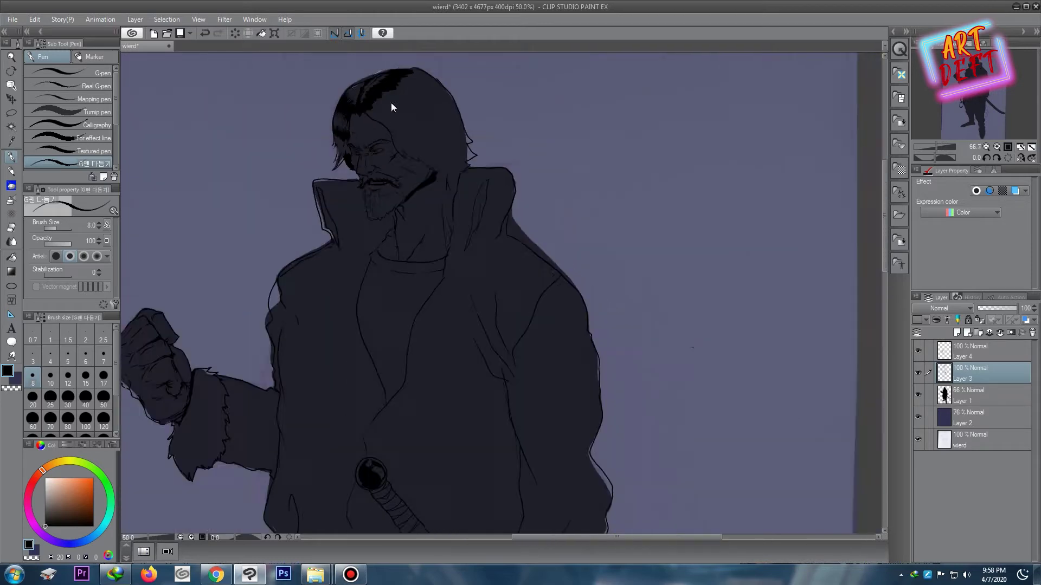
scroll(434, 146, "up", 2)
scroll(443, 195, "up", 1)
scroll(443, 200, "up", 3)
mouse_move(200, 200)
left_mouse_down()
mouse_move(267, 226)
mouse_move(304, 226)
mouse_move(289, 341)
mouse_move(312, 338)
mouse_move(237, 314)
mouse_move(233, 272)
left_mouse_up()
Step: Ink the neck shadow and fill the collar area with solid black
scroll(337, 295, "down", 5)
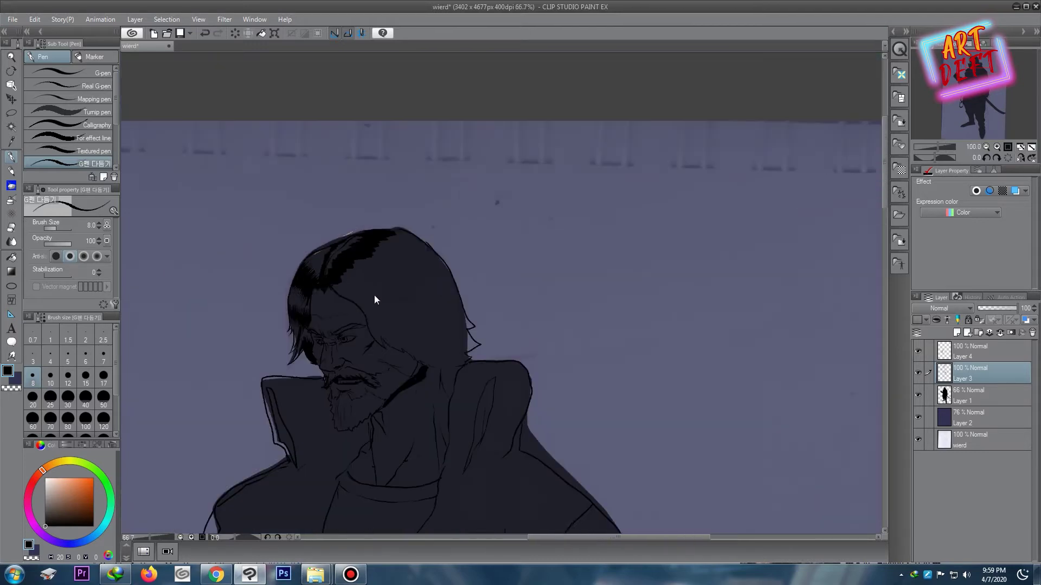
scroll(374, 295, "down", 2)
scroll(405, 223, "up", 4)
scroll(370, 266, "up", 2)
mouse_move(376, 275)
left_mouse_down()
mouse_move(406, 328)
mouse_move(439, 293)
left_mouse_up()
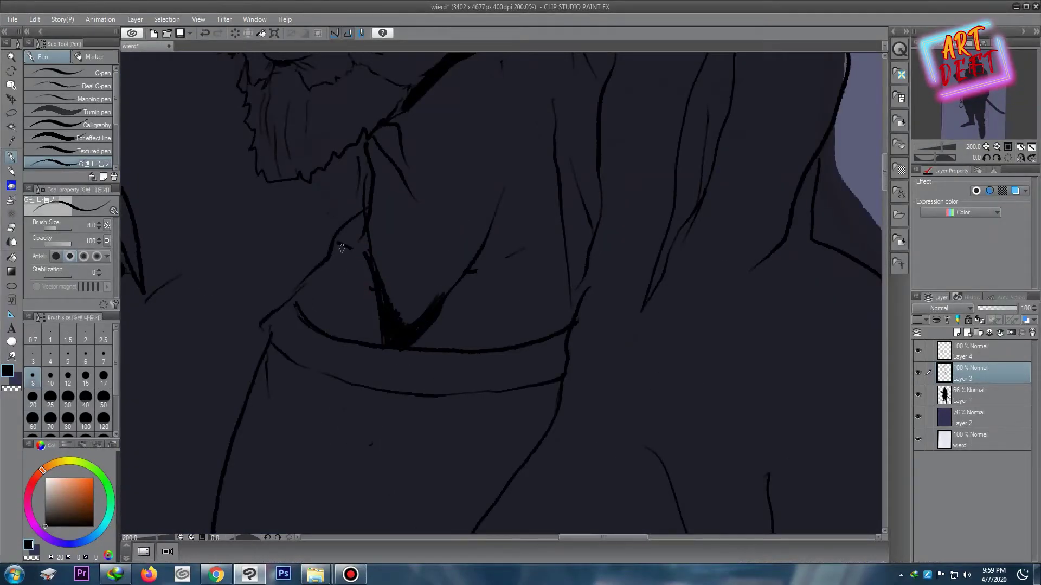
left_click_drag(362, 239, 353, 254)
scroll(320, 284, "down", 2)
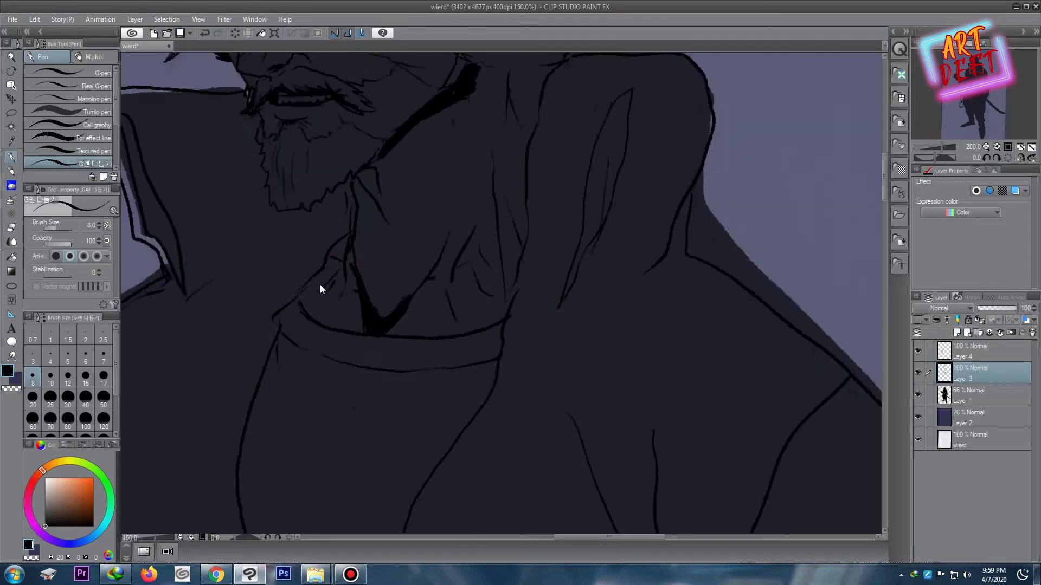
scroll(321, 245, "down", 3)
scroll(321, 245, "up", 6)
mouse_move(397, 216)
left_mouse_down()
mouse_move(385, 302)
mouse_move(374, 179)
mouse_move(406, 237)
mouse_move(386, 185)
mouse_move(350, 326)
left_mouse_up()
scroll(427, 271, "down", 6)
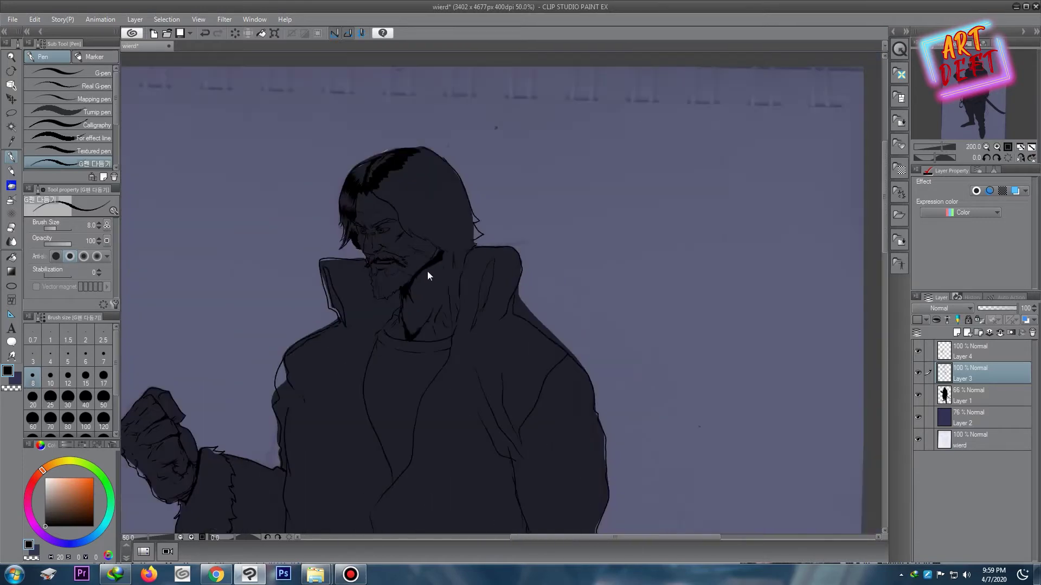
scroll(456, 238, "down", 1)
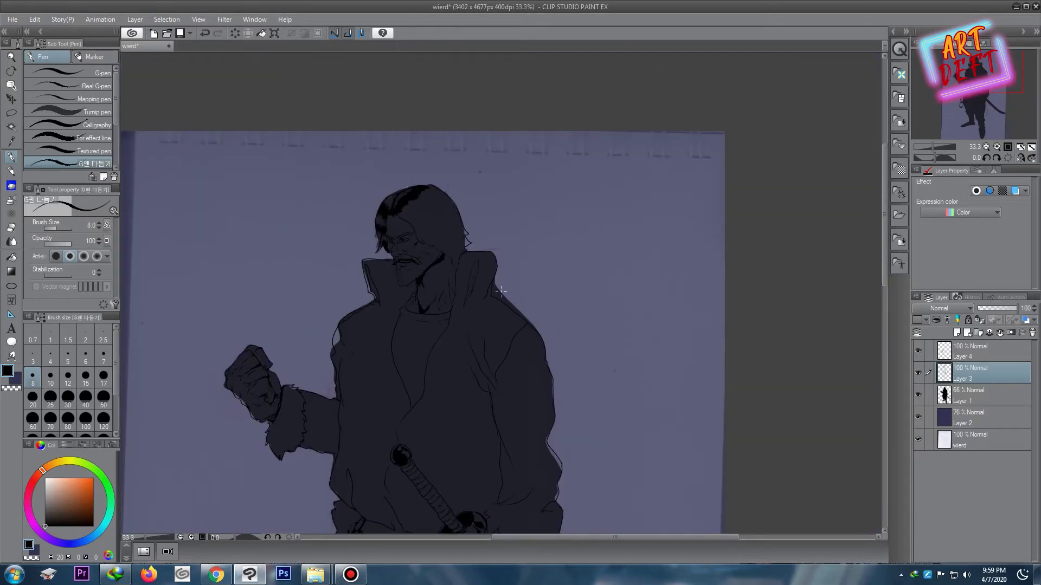
scroll(501, 291, "down", 1)
scroll(472, 225, "up", 4)
scroll(443, 203, "up", 3)
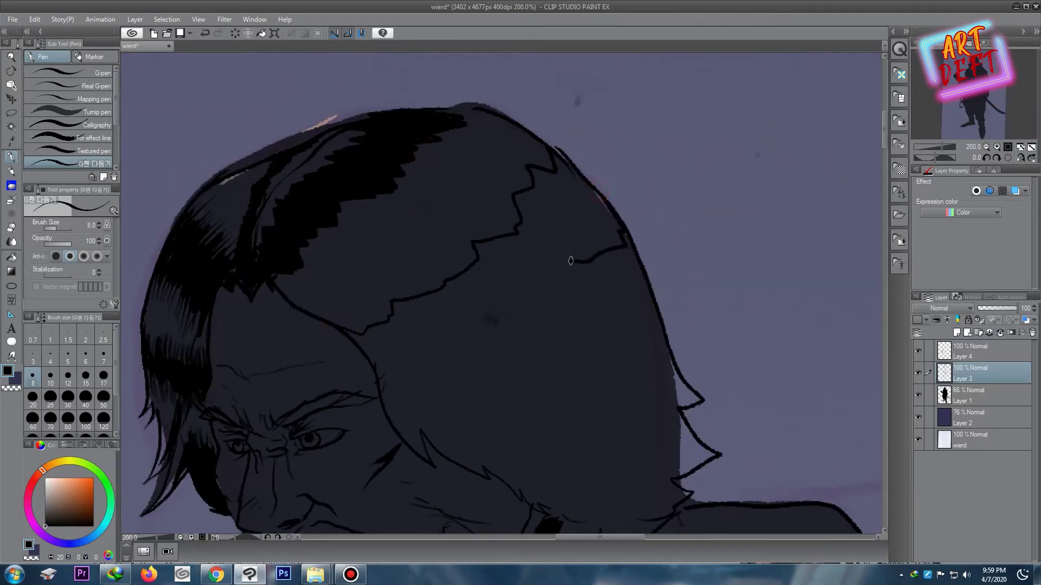
Step: Ink two jagged hair strands with the G-pen, one down the head and one up the crown
left_click_drag(571, 261, 471, 342)
key("g")
key("g")
scroll(383, 196, "down", 2)
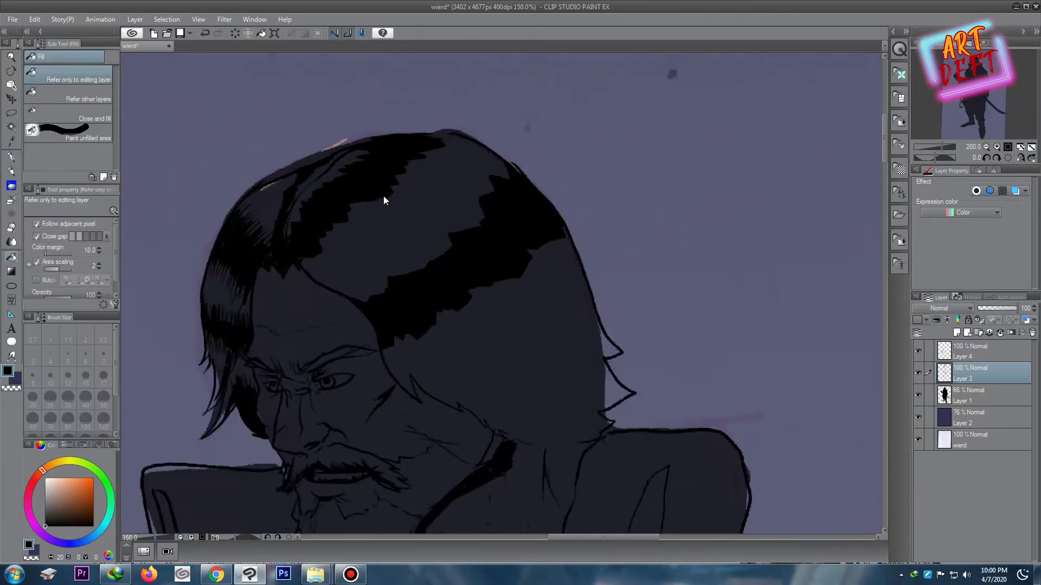
scroll(410, 195, "down", 2)
scroll(330, 261, "up", 2)
scroll(331, 261, "down", 1)
key("p")
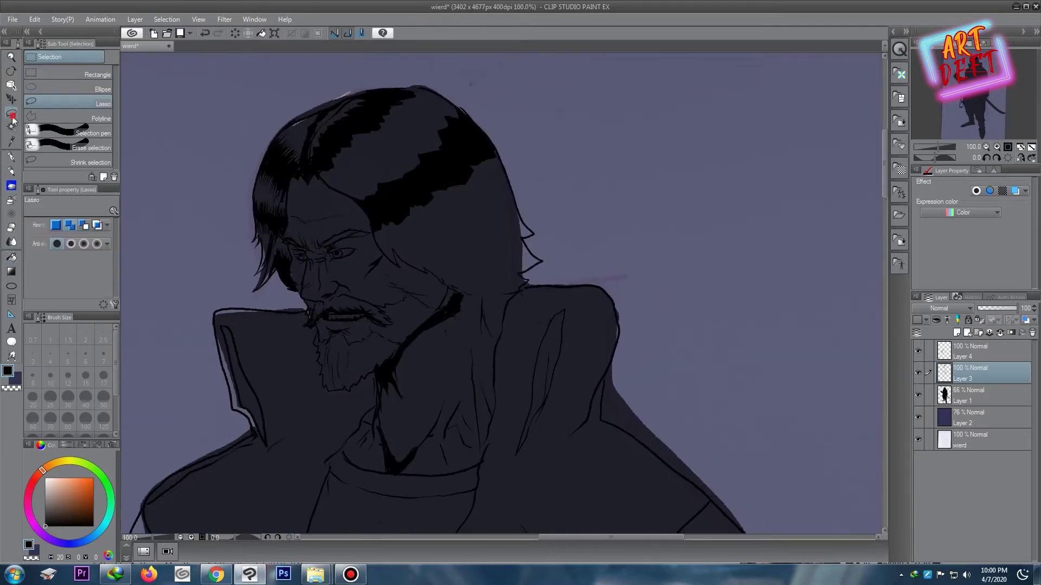
key("p")
scroll(354, 254, "up", 2)
scroll(355, 255, "up", 1)
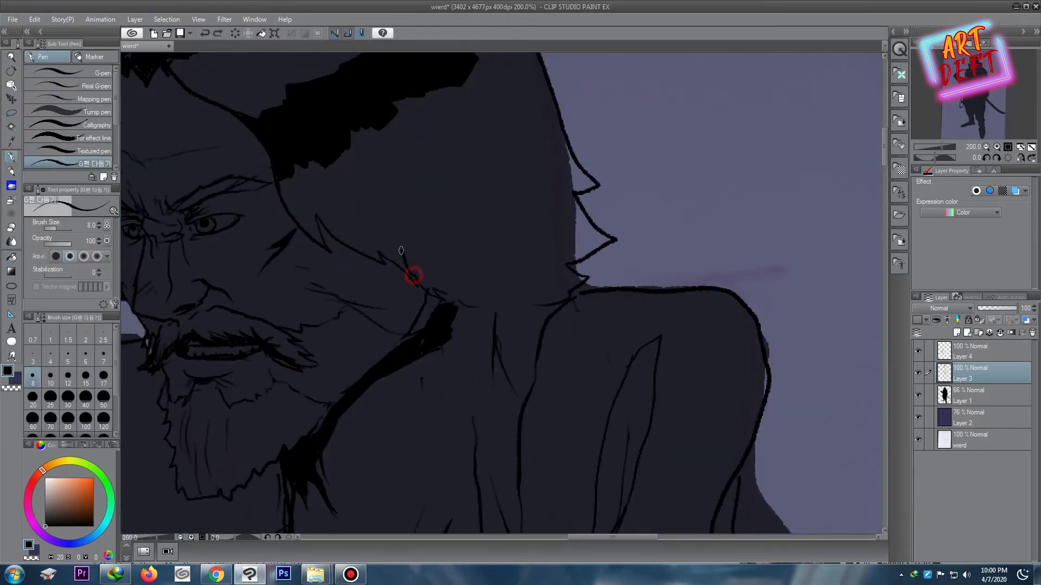
mouse_move(406, 271)
left_mouse_down()
mouse_move(535, 179)
mouse_move(550, 96)
left_mouse_up()
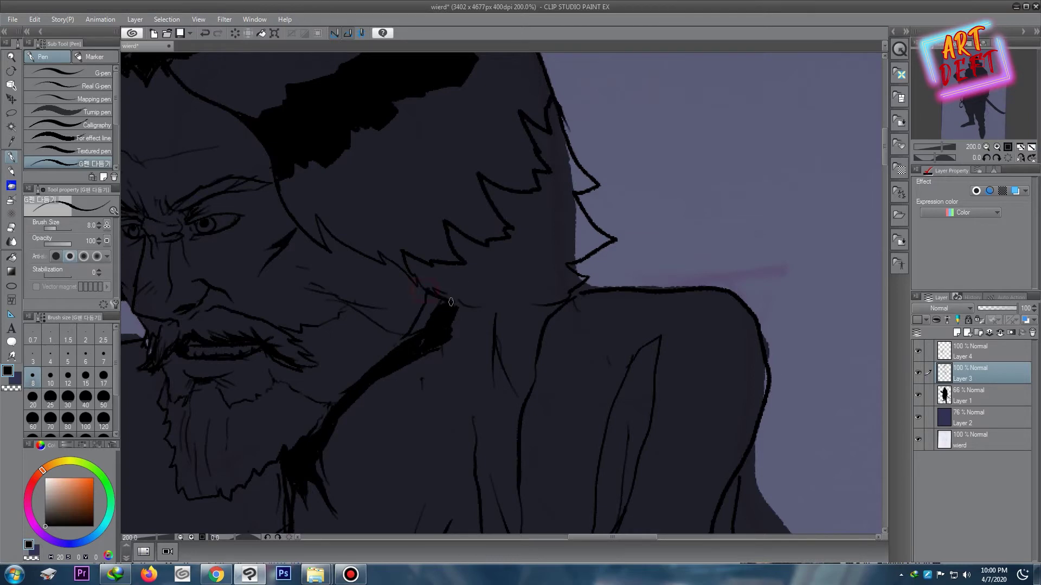
Step: Fill the enclosed hair region solid black and zoom out to review the head
key("g")
left_click(493, 262)
scroll(488, 216, "down", 3)
scroll(434, 116, "up", 3)
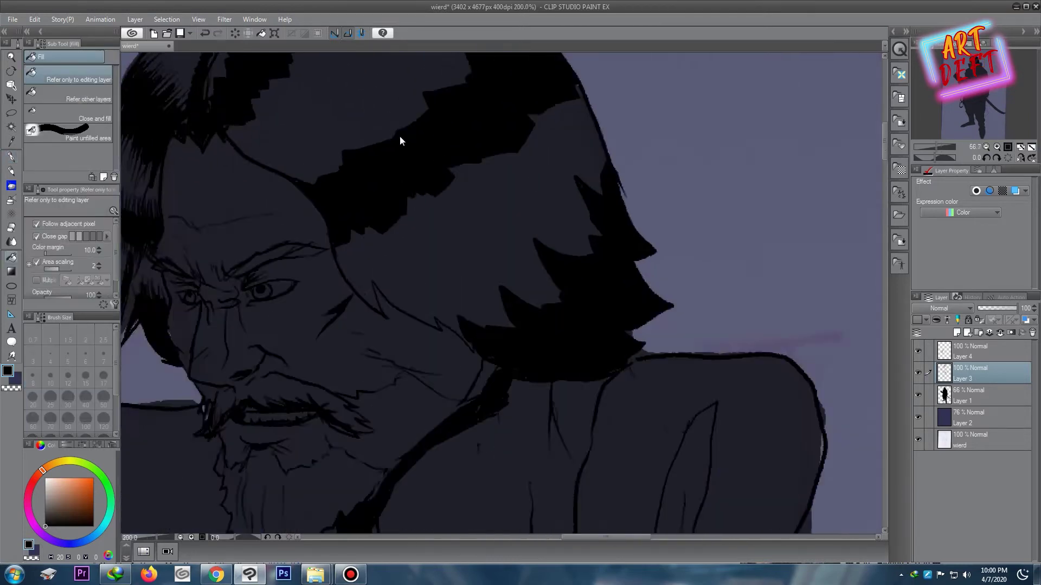
left_click(11, 157)
scroll(386, 173, "down", 4)
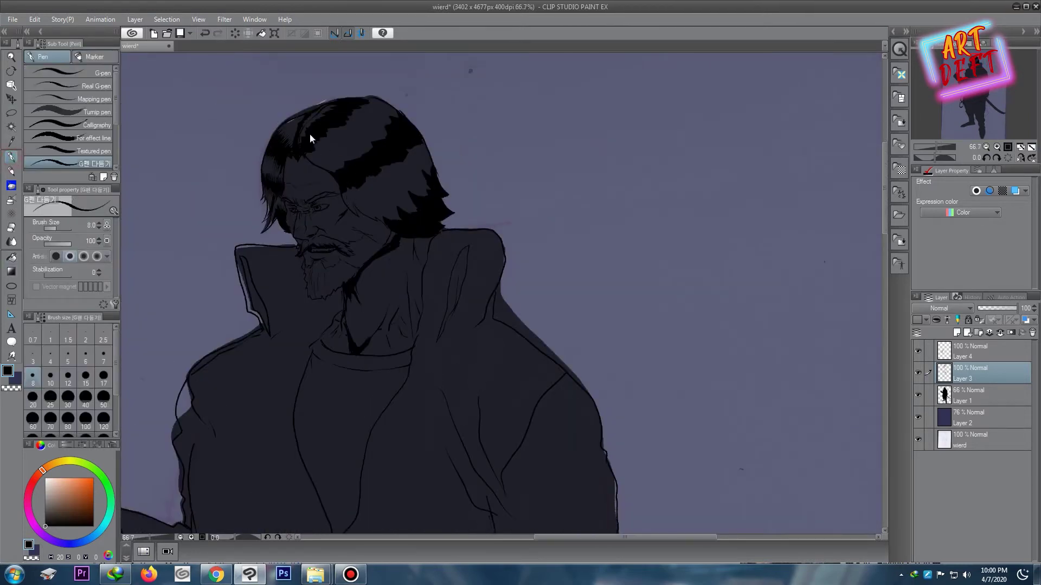
scroll(310, 138, "up", 6)
scroll(418, 111, "down", 2)
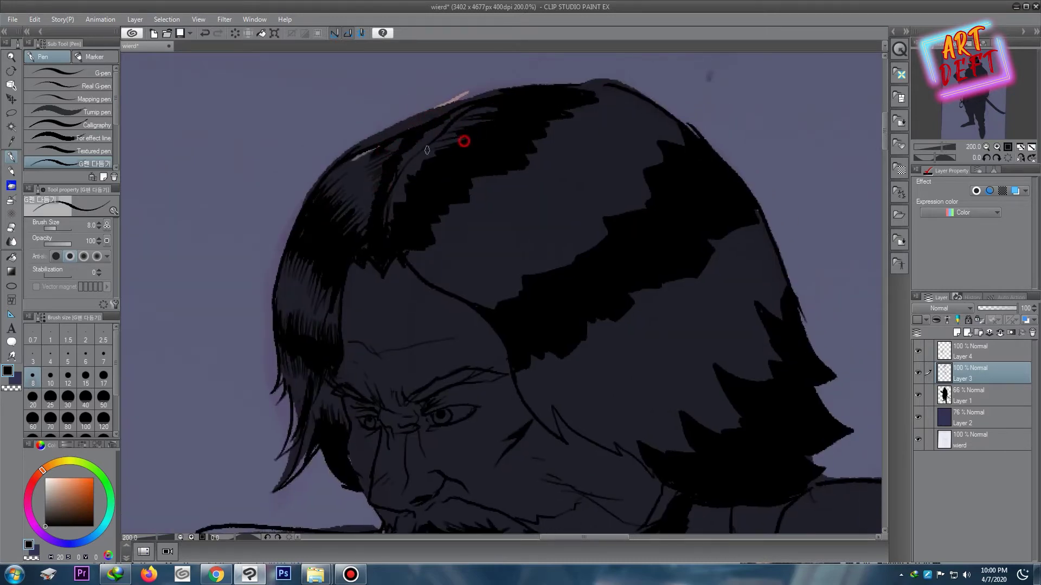
scroll(409, 188, "down", 3)
scroll(486, 155, "up", 2)
scroll(471, 204, "up", 1)
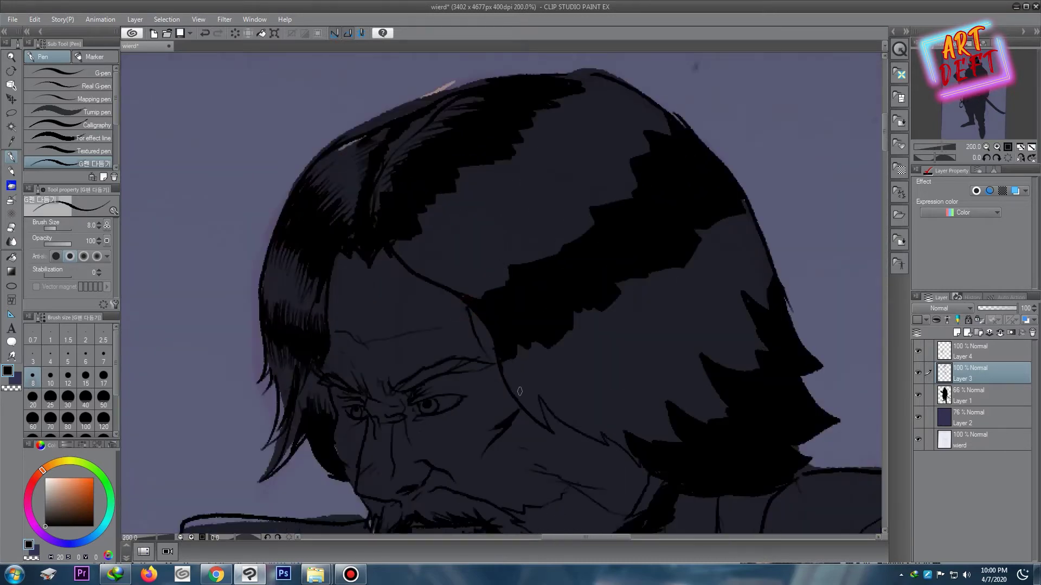
scroll(541, 280, "down", 3)
scroll(541, 280, "down", 3)
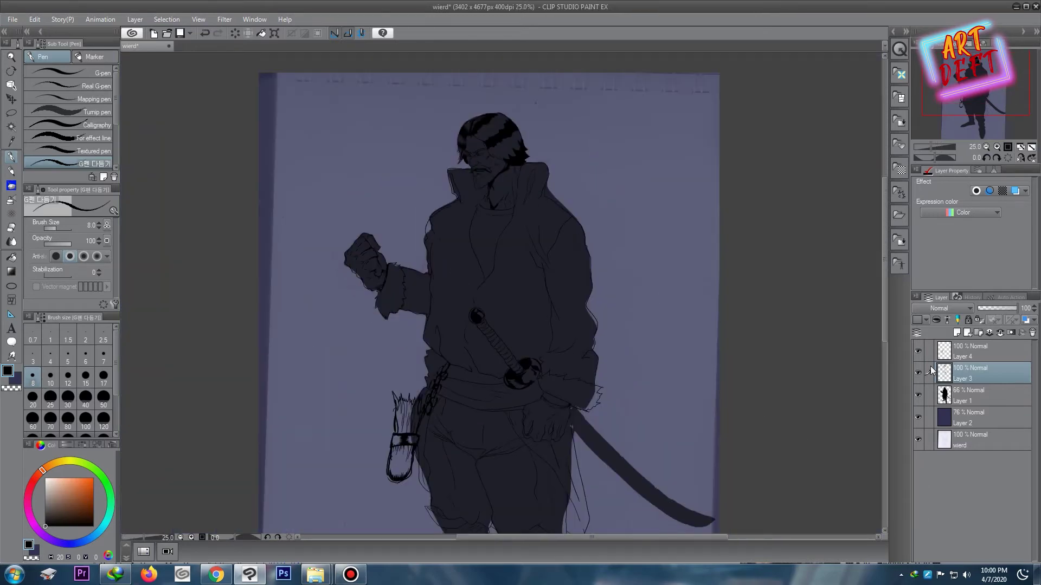
Step: Hide Layer 1's dark silhouette fill, then zoom around the inked figure to view the coat and fist
left_click(918, 395)
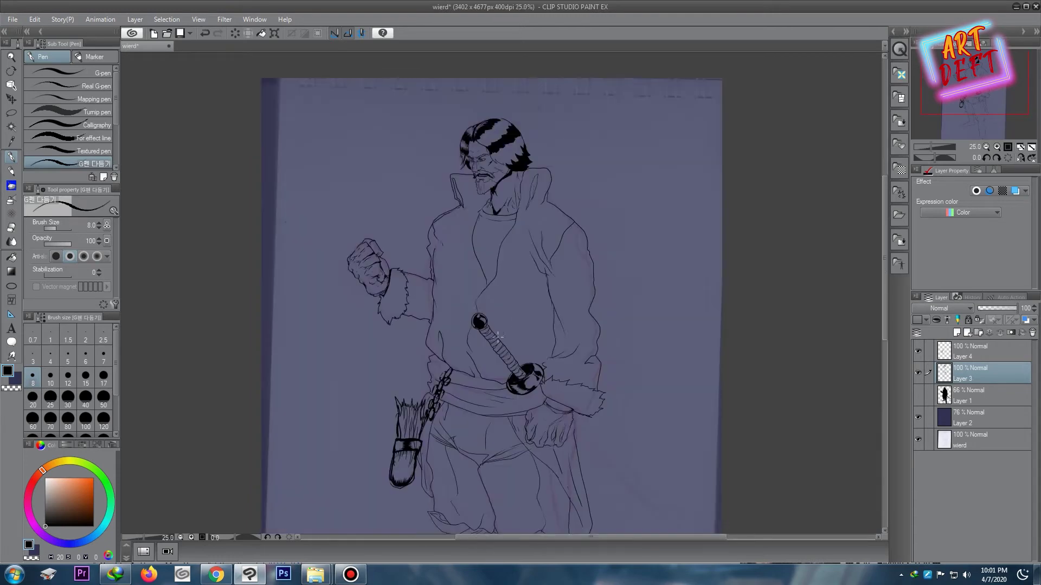
scroll(478, 290, "down", 1)
scroll(483, 279, "up", 1)
scroll(423, 285, "down", 1)
scroll(433, 293, "up", 3)
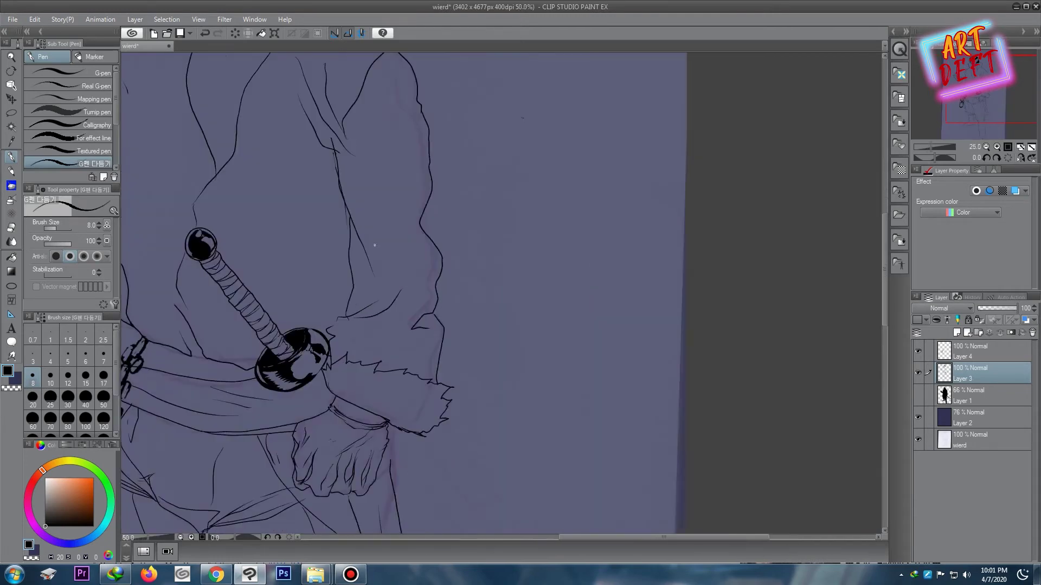
scroll(492, 310, "down", 1)
scroll(504, 353, "down", 1)
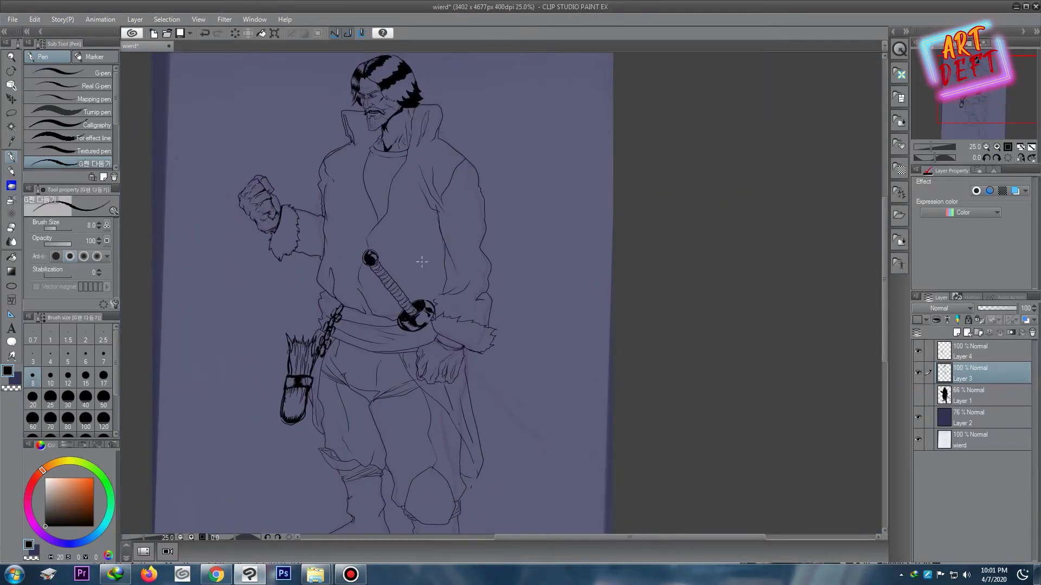
scroll(422, 262, "down", 1)
scroll(402, 269, "up", 1)
scroll(402, 269, "down", 1)
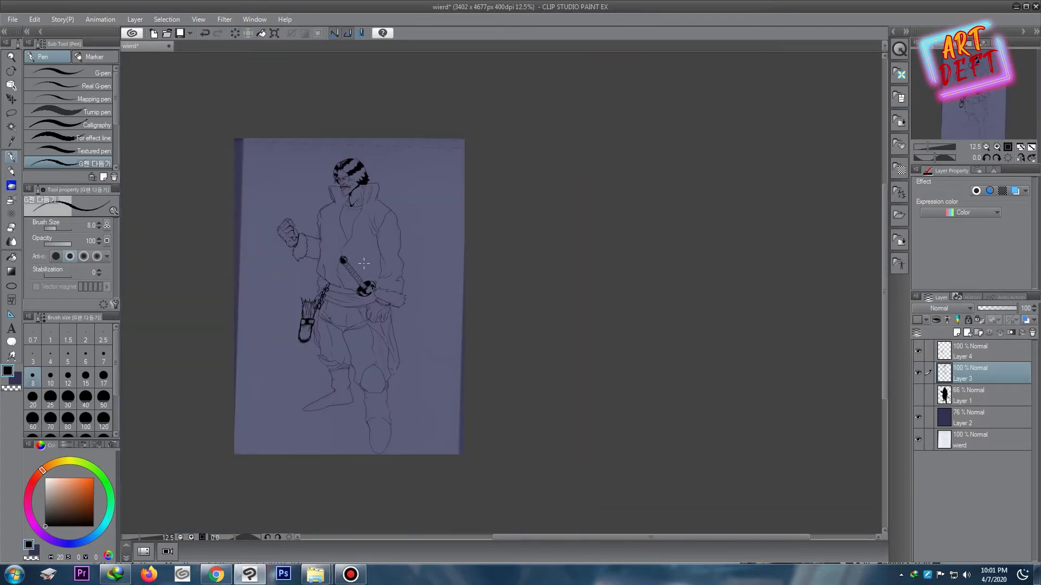
scroll(359, 282, "up", 1)
scroll(430, 264, "down", 1)
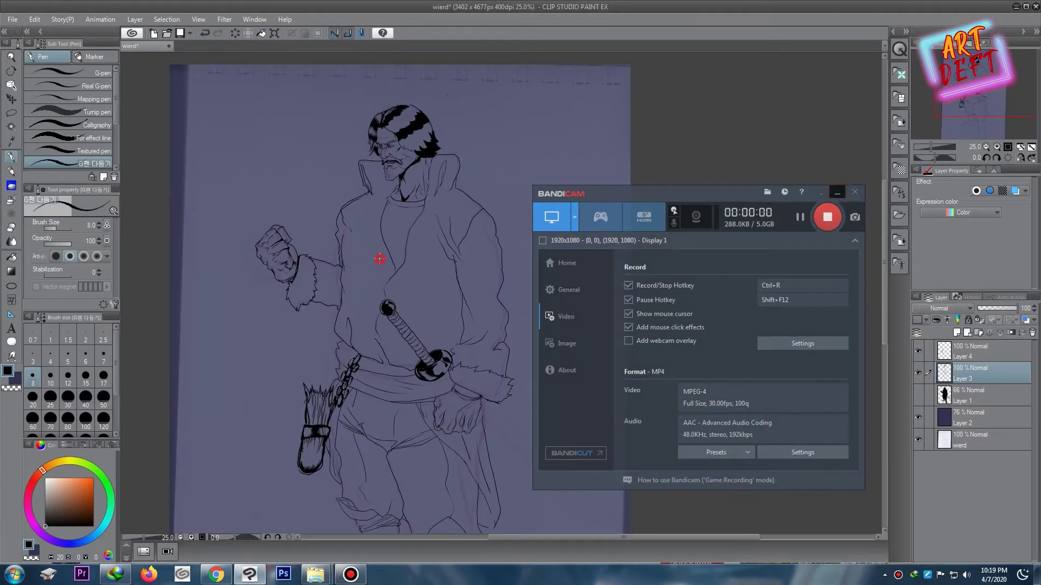
scroll(380, 260, "up", 1)
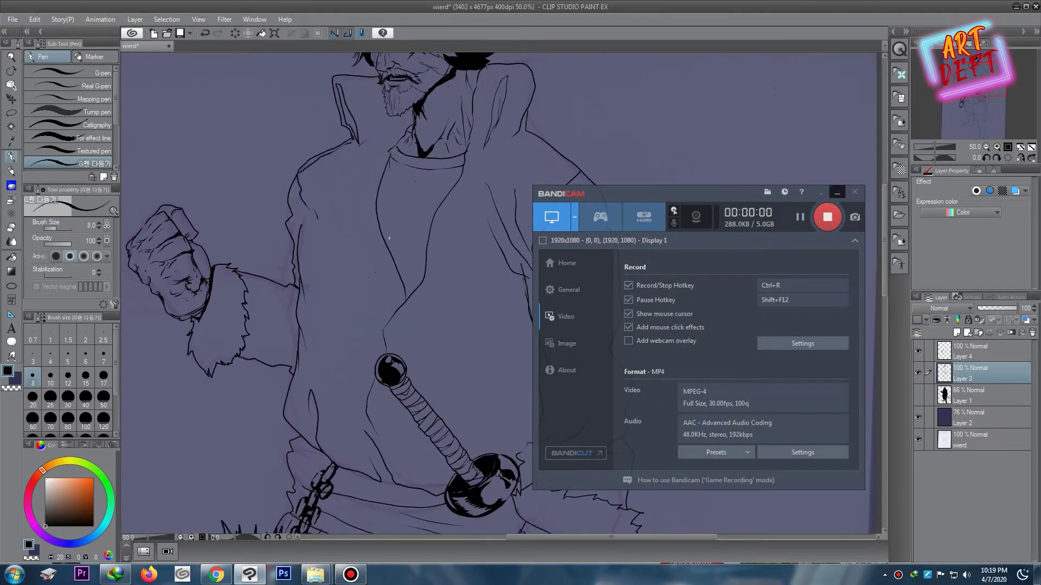
left_click_drag(374, 251, 432, 224)
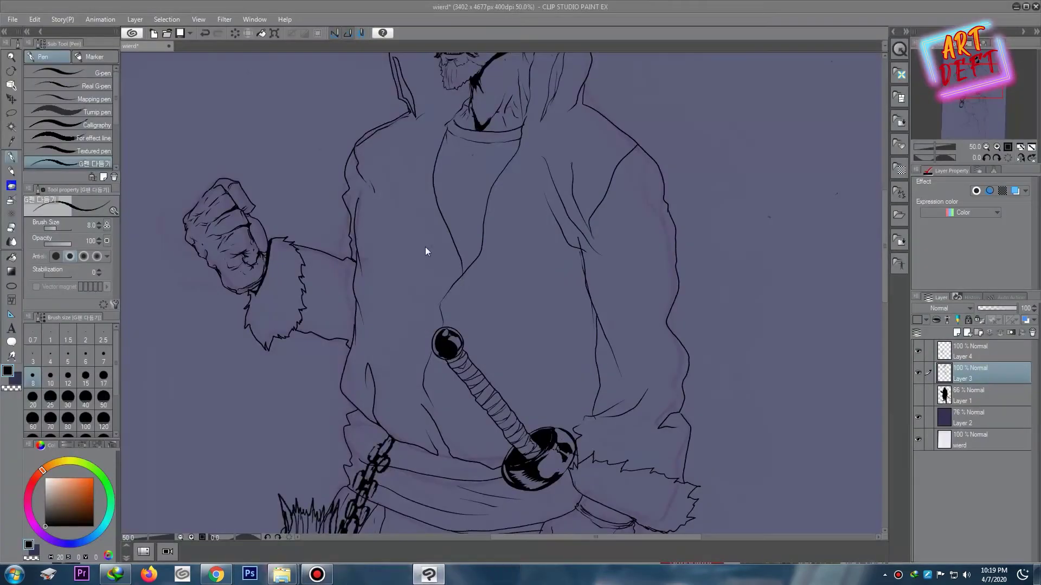
Step: Undo the long collar-to-shoulder stroke and redraw the coat's left edge and a curved fold
left_click_drag(385, 187, 402, 296)
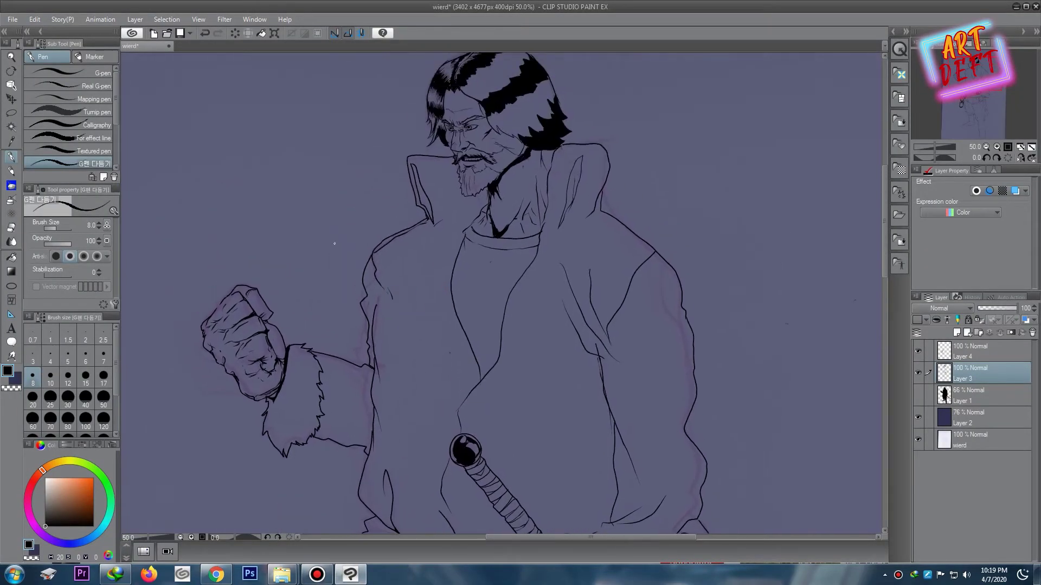
key("ctrl+z")
left_click_drag(364, 262, 358, 304)
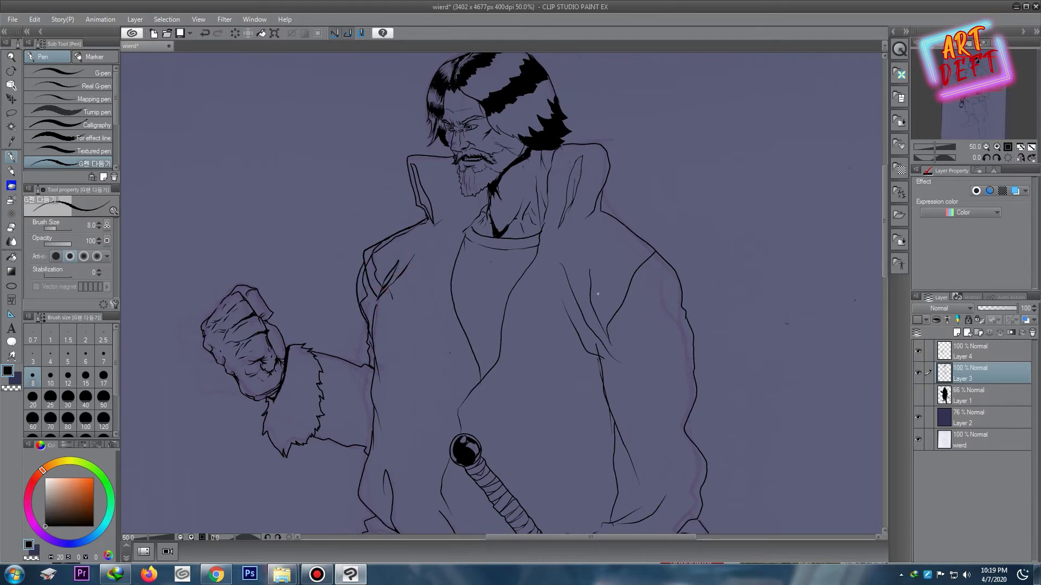
key("e")
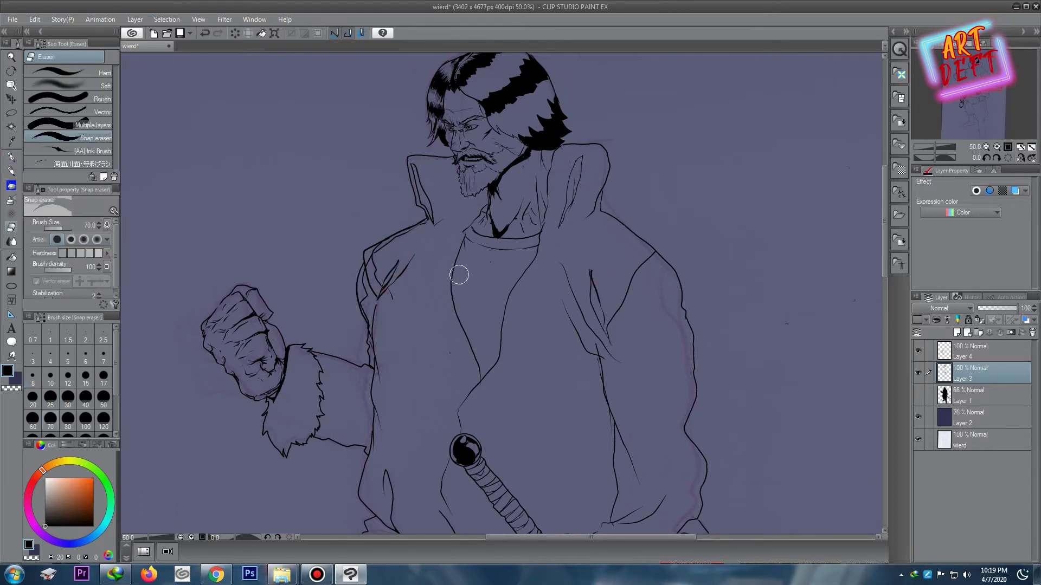
key("p")
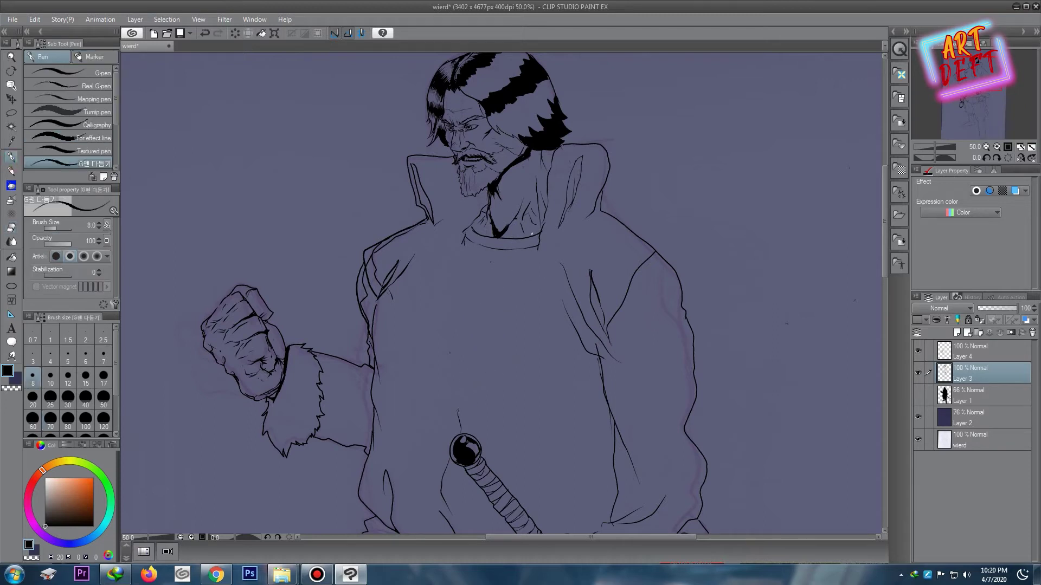
left_click_drag(519, 246, 465, 309)
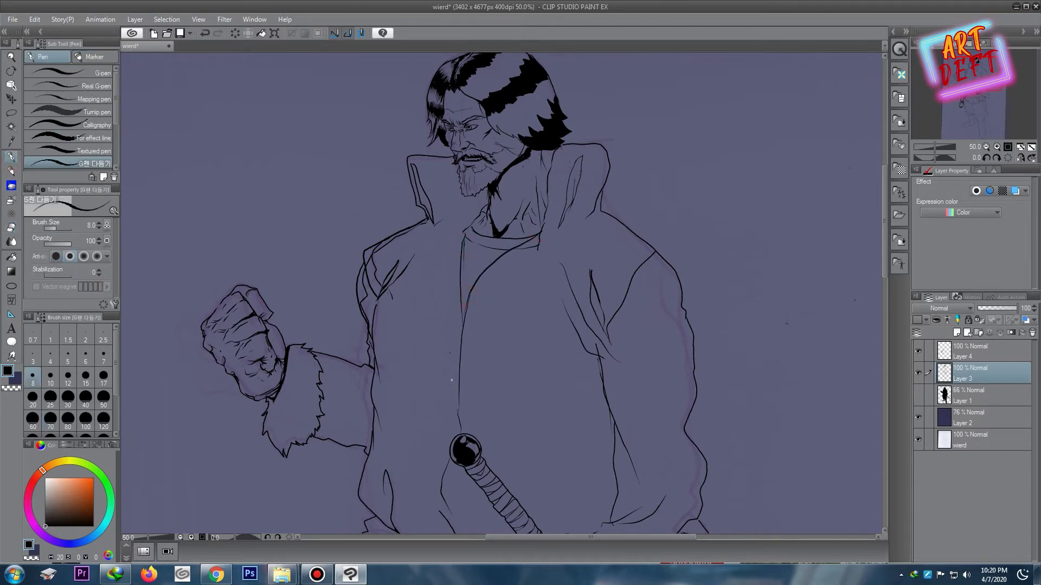
Step: Undo the stray fold stroke and add a new empty raster layer above the line art
key("ctrl+z")
key("e")
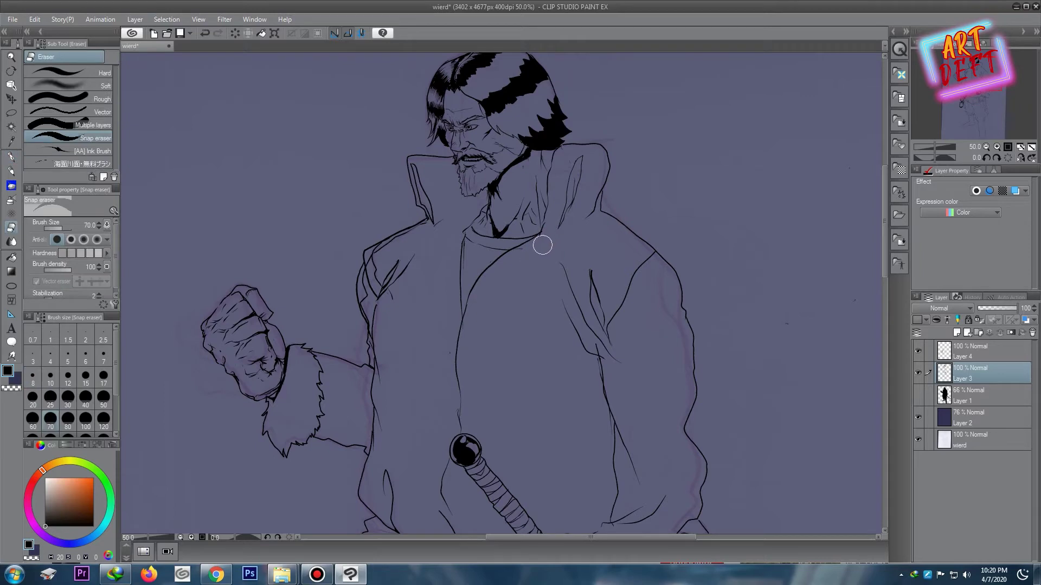
scroll(510, 270, "down", 5)
scroll(551, 215, "up", 6)
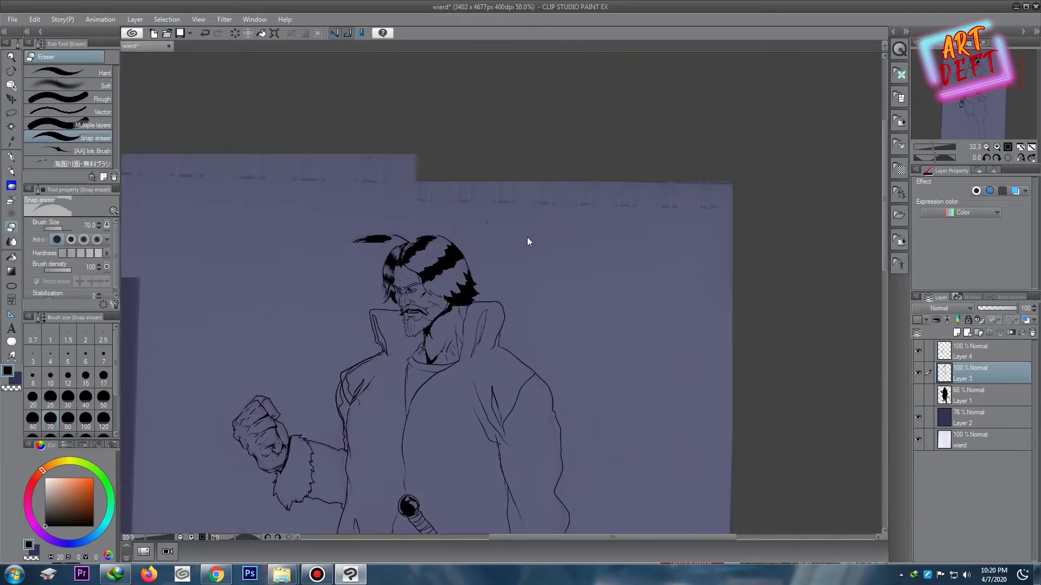
mouse_move(527, 236)
left_mouse_down()
mouse_move(483, 239)
mouse_move(469, 260)
left_mouse_up()
key("p")
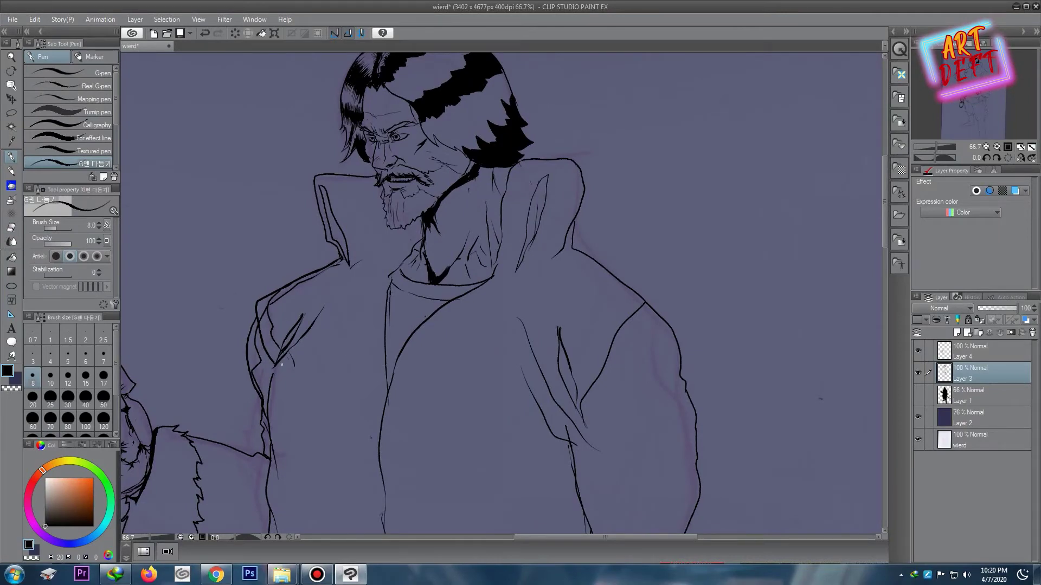
scroll(291, 350, "down", 1)
scroll(284, 304, "down", 3)
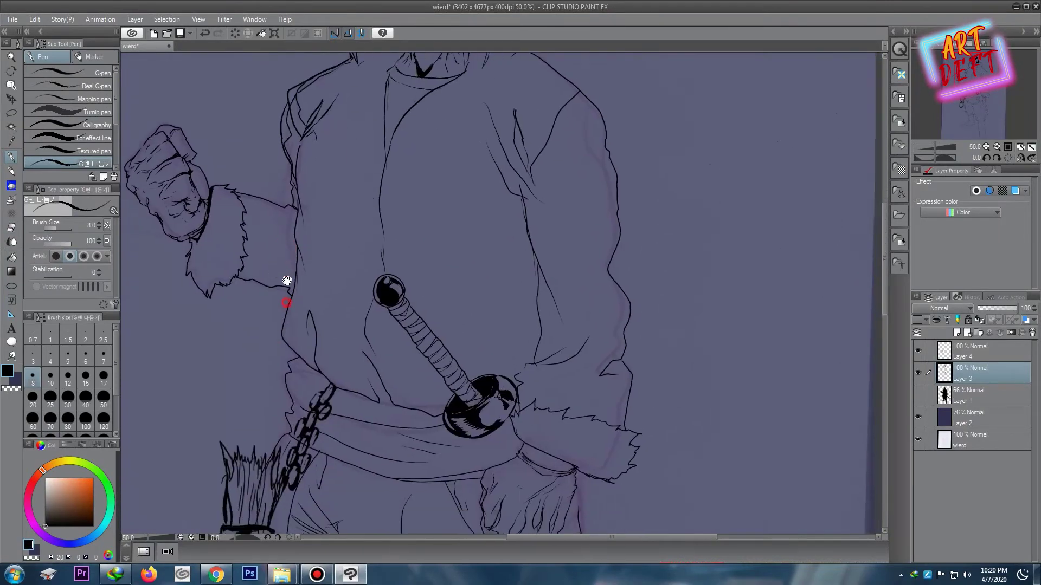
scroll(293, 315, "up", 2)
left_click(957, 332)
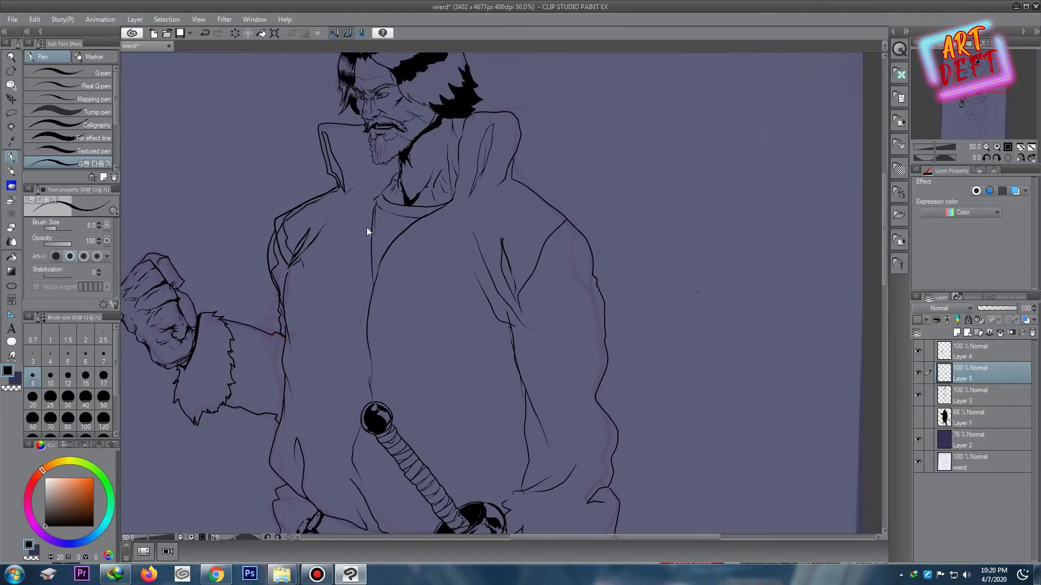
Step: Ink a diagonal stroke on the coat beside the sword grip on Layer 5
left_click_drag(366, 232, 349, 243)
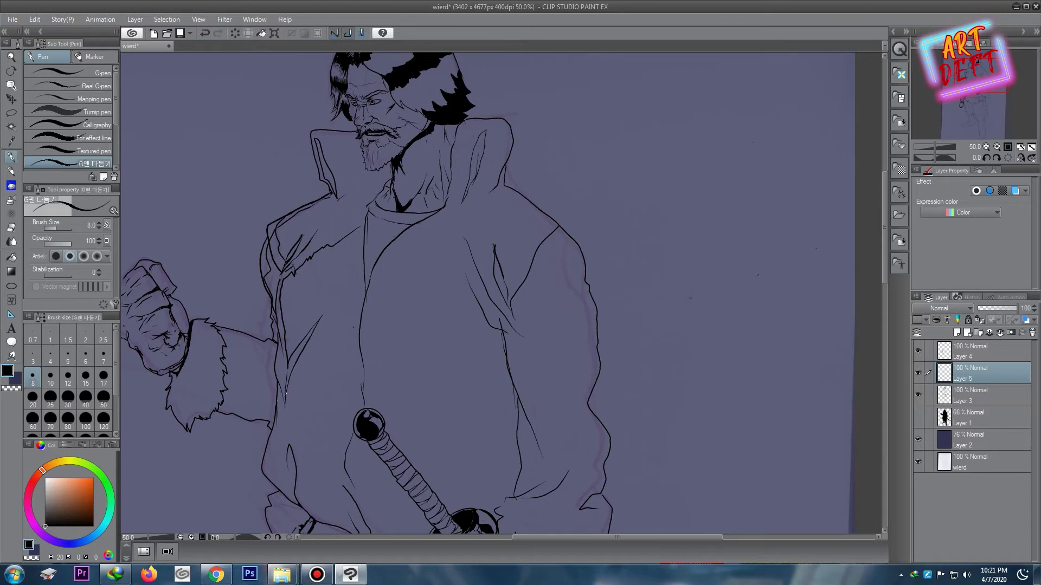
left_click_drag(285, 414, 333, 352)
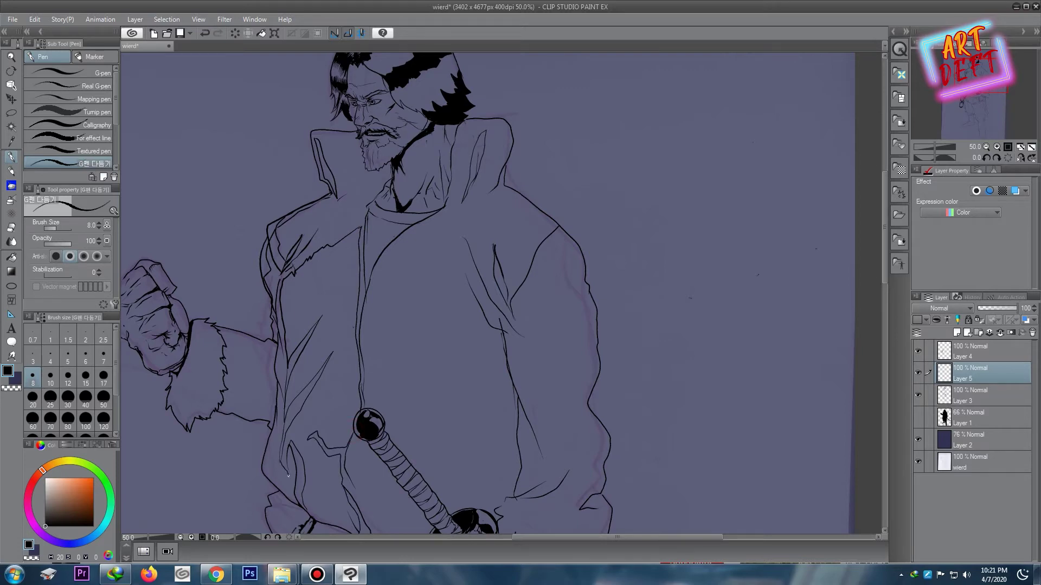
key("g")
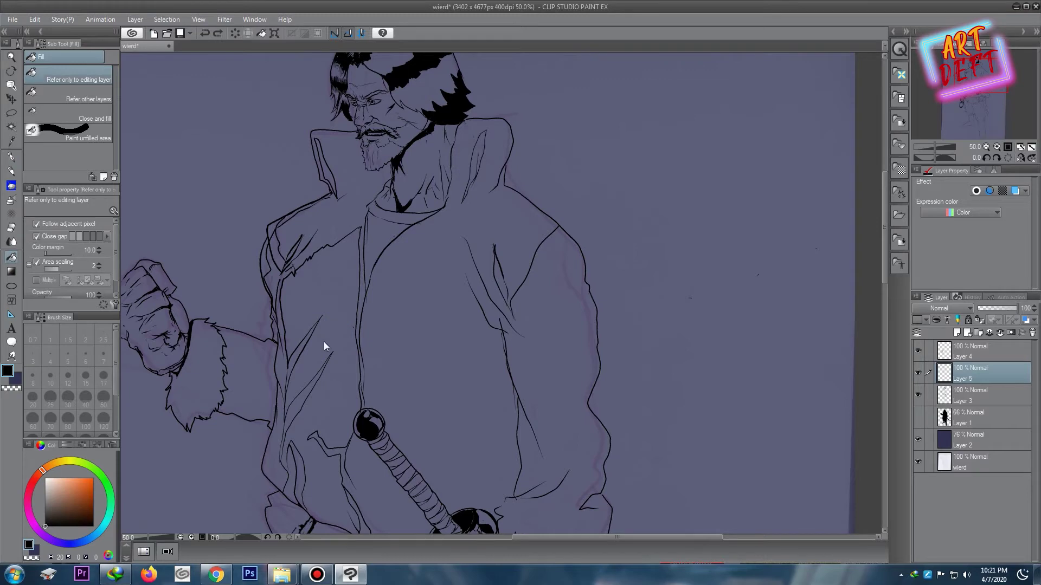
scroll(323, 342, "up", 3)
Step: Fill the left coat front panel beside the sword grip with solid black
left_click(917, 395)
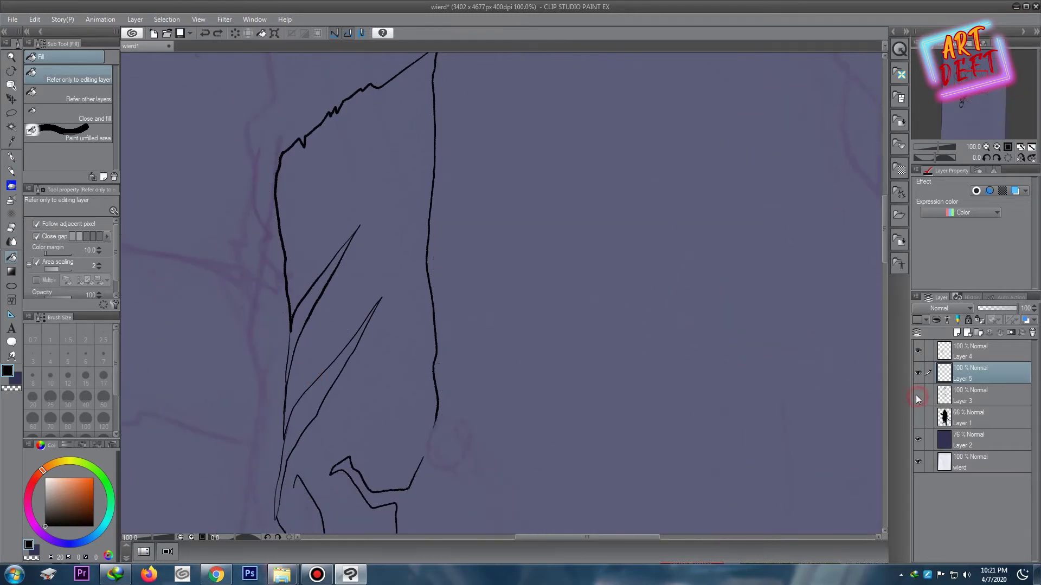
scroll(385, 352, "down", 3)
key("p")
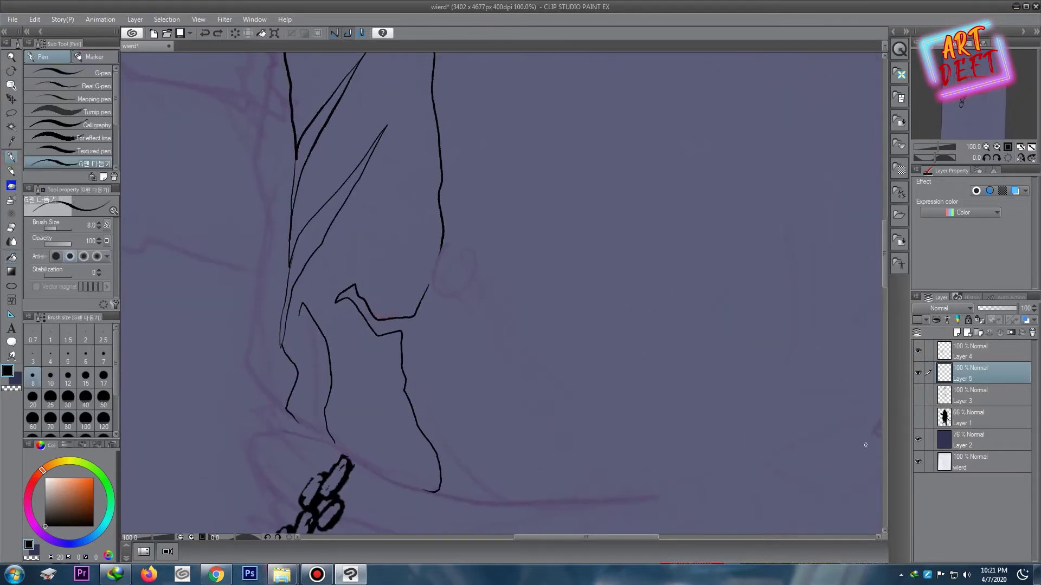
left_click(917, 395)
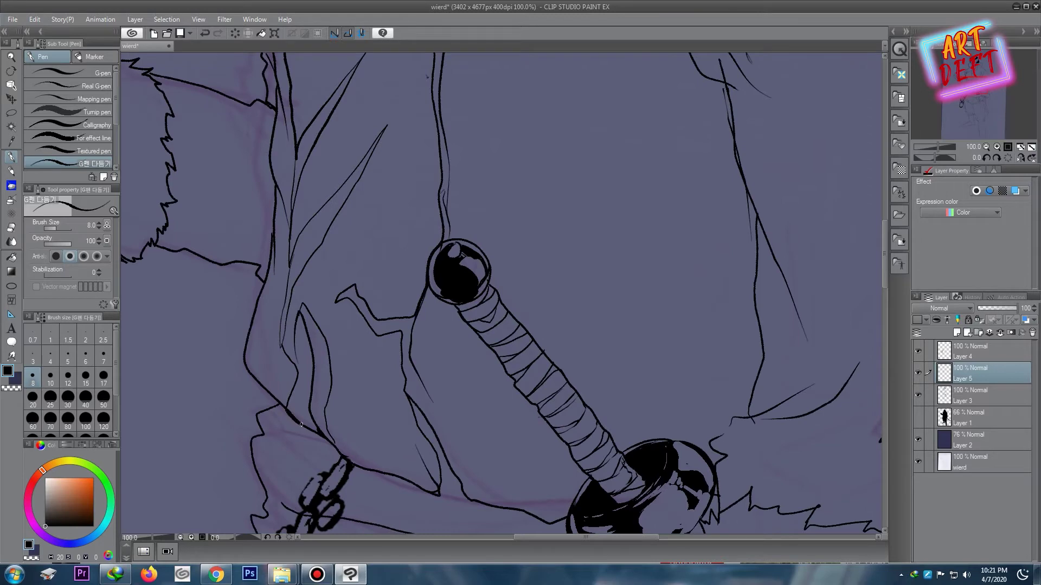
key("g")
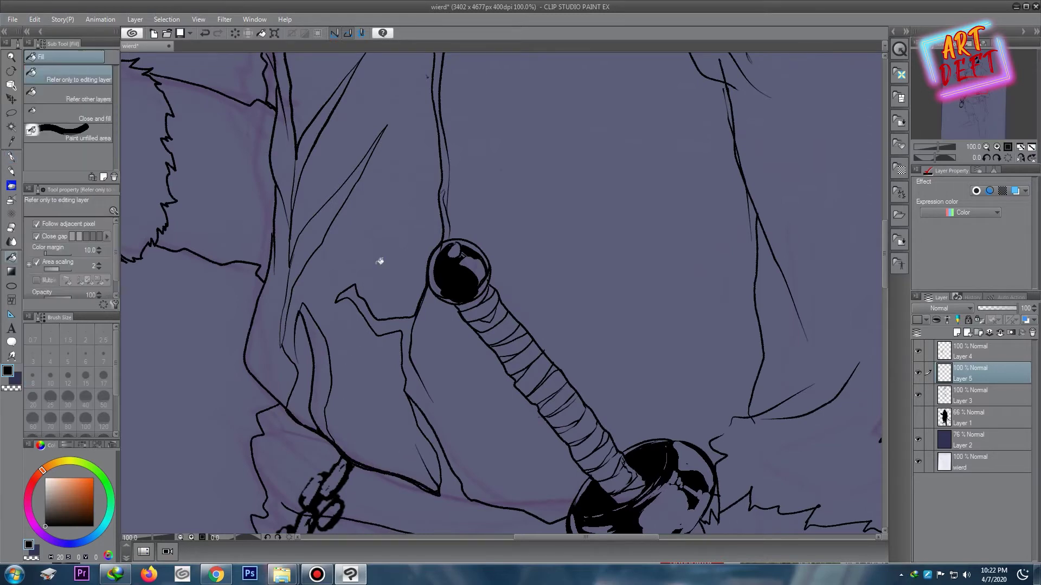
left_click(379, 260)
scroll(325, 372, "up", 3)
Step: Lasso the torso shadow area around the sword guard and fill it solid black
scroll(346, 324, "down", 4)
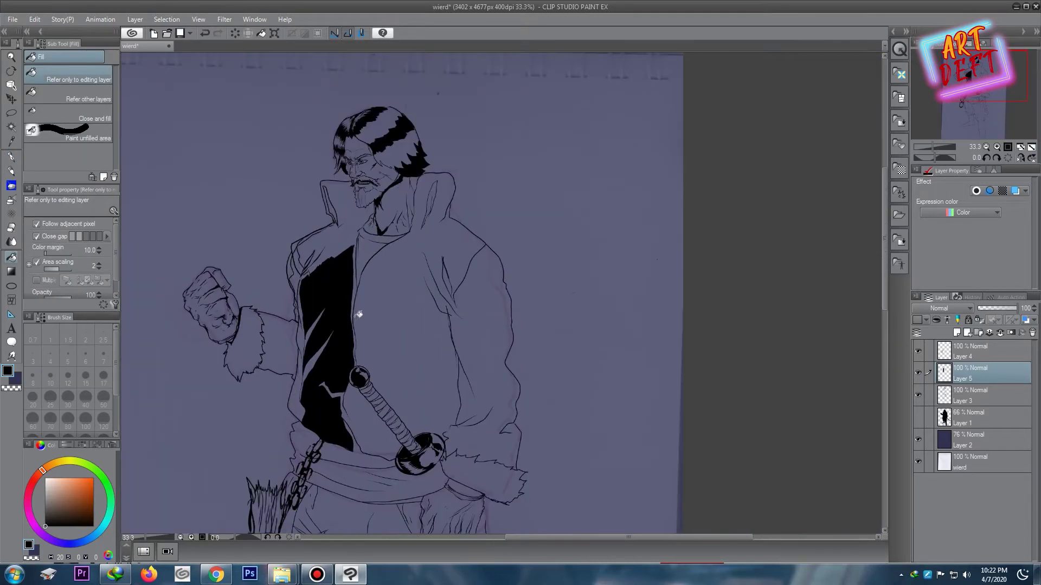
left_click_drag(347, 327, 343, 278)
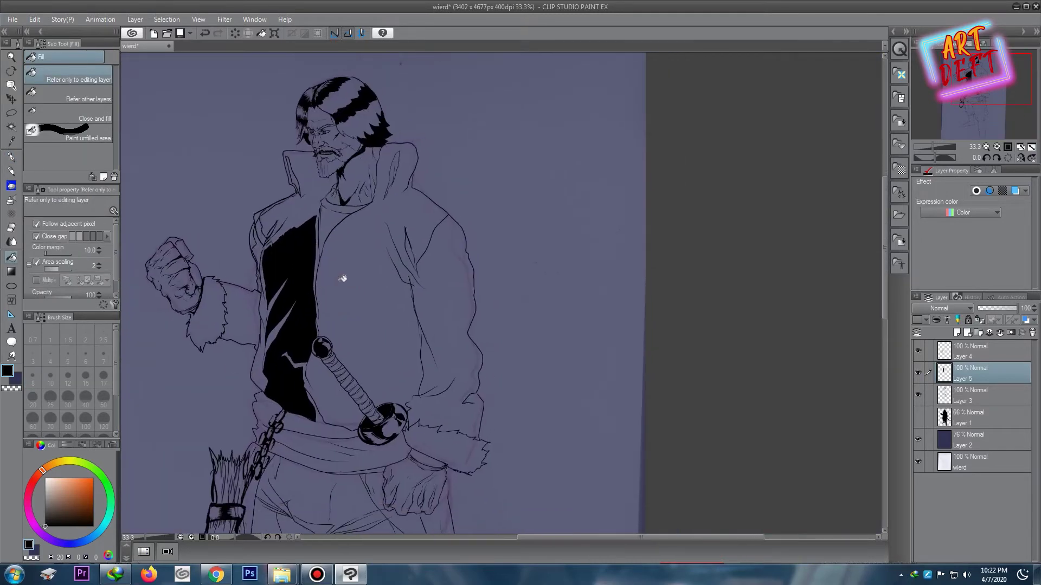
left_click(11, 115)
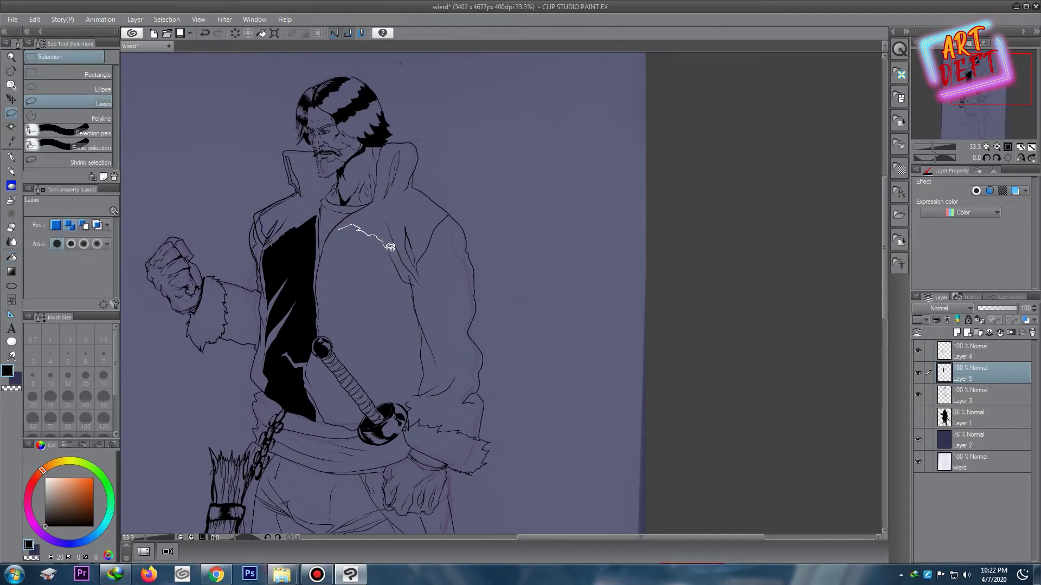
left_click_drag(390, 247, 411, 309)
left_click_drag(380, 405, 326, 339)
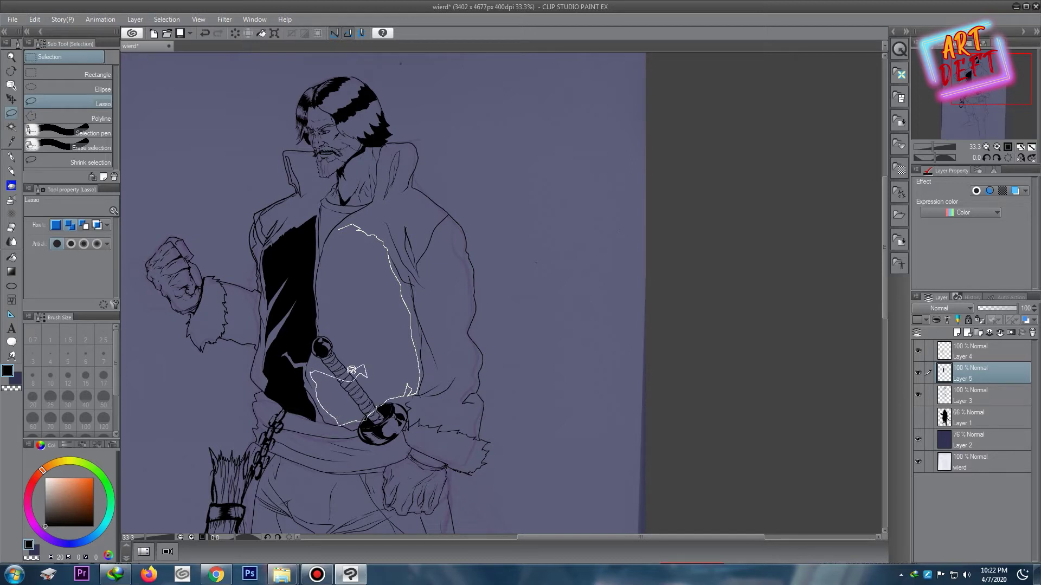
left_click_drag(326, 339, 338, 228)
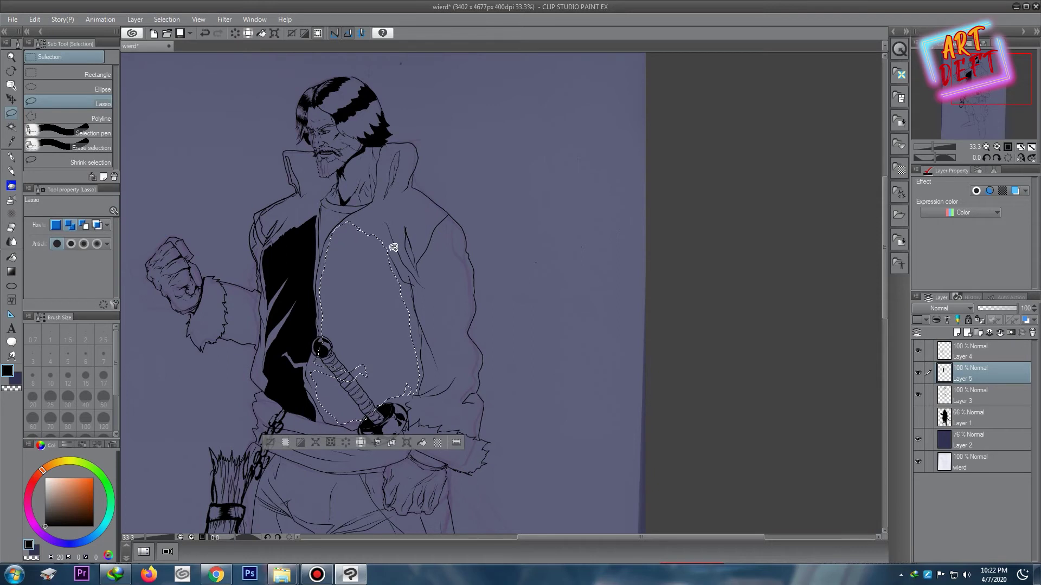
left_click_drag(386, 232, 425, 371)
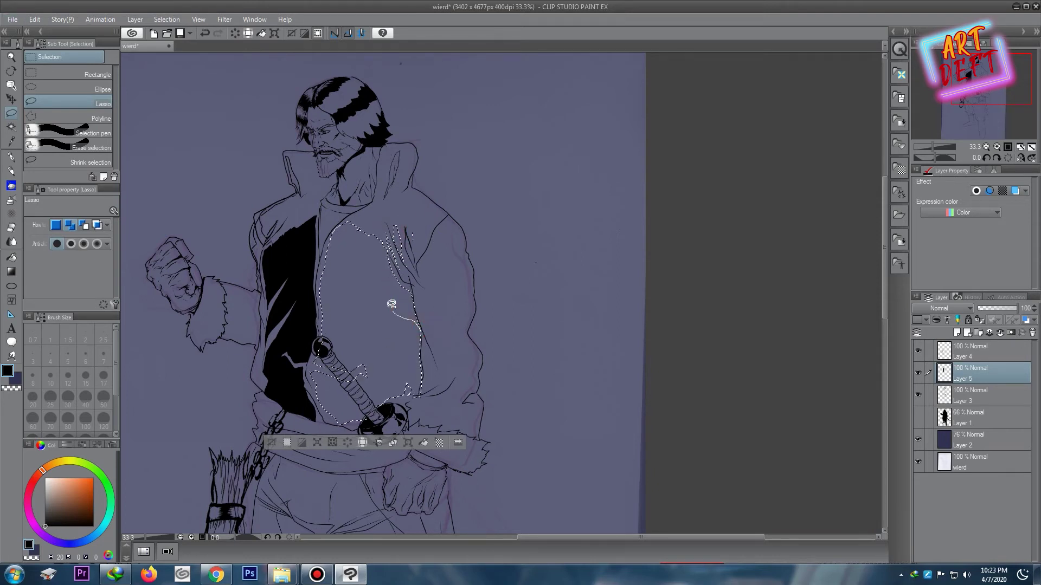
left_click_drag(389, 302, 423, 362)
key("g")
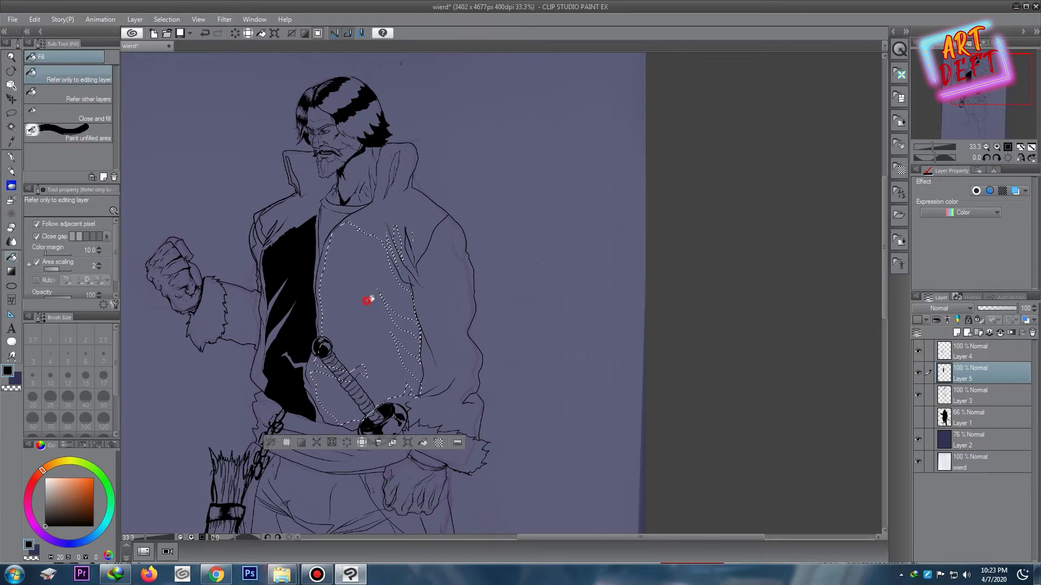
left_click(374, 297)
key("ctrl+d")
Step: Lasso a jagged shadow shape near the shoulder and fill it black
scroll(390, 281, "down", 2)
scroll(412, 262, "down", 2)
scroll(407, 271, "up", 6)
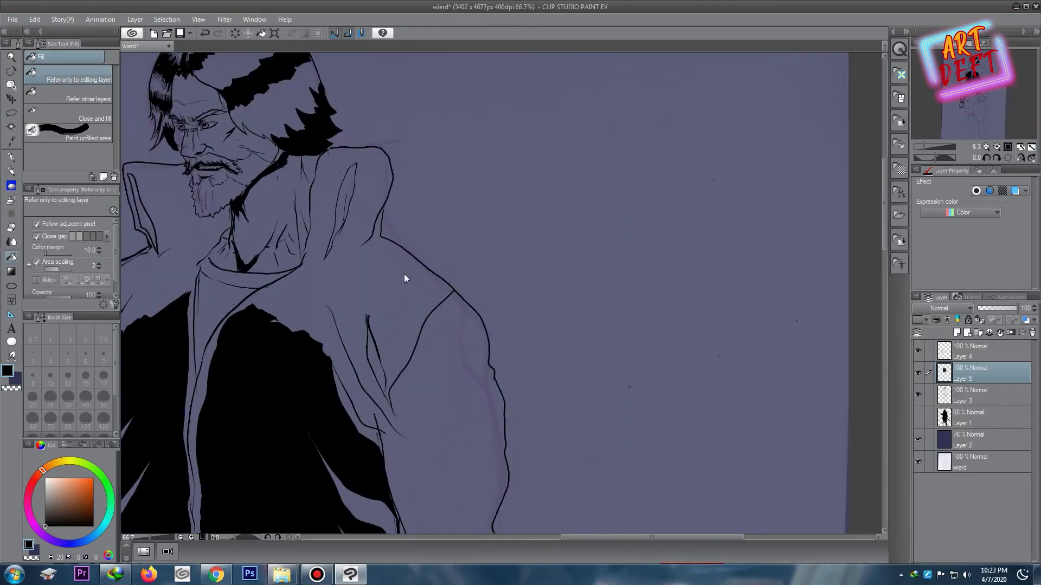
scroll(404, 277, "down", 2)
key("m")
mouse_move(328, 293)
left_mouse_down()
mouse_move(373, 320)
mouse_move(386, 343)
left_mouse_up()
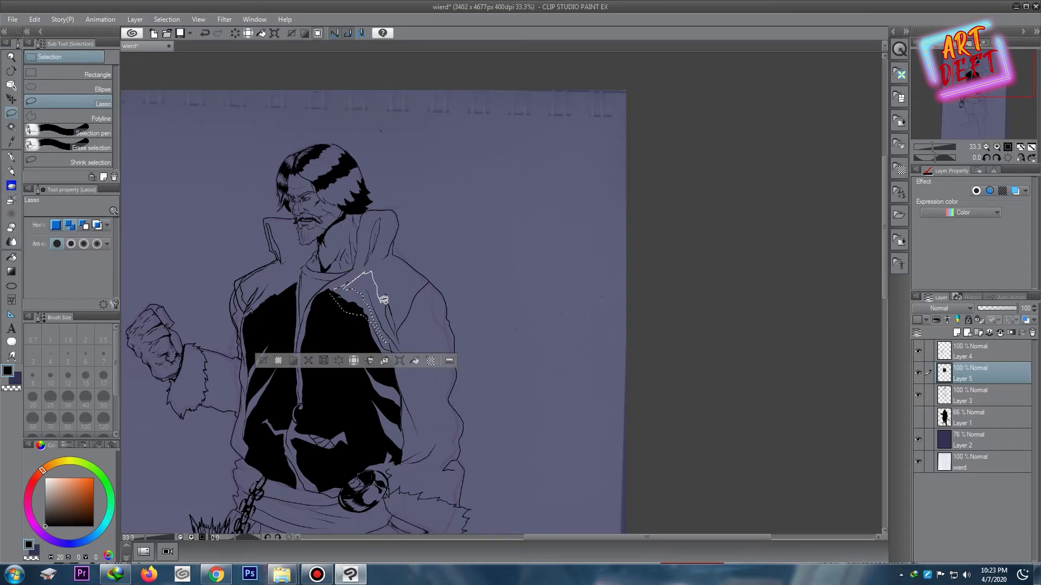
mouse_move(370, 281)
left_mouse_down()
mouse_move(392, 276)
mouse_move(372, 290)
left_mouse_up()
key("g")
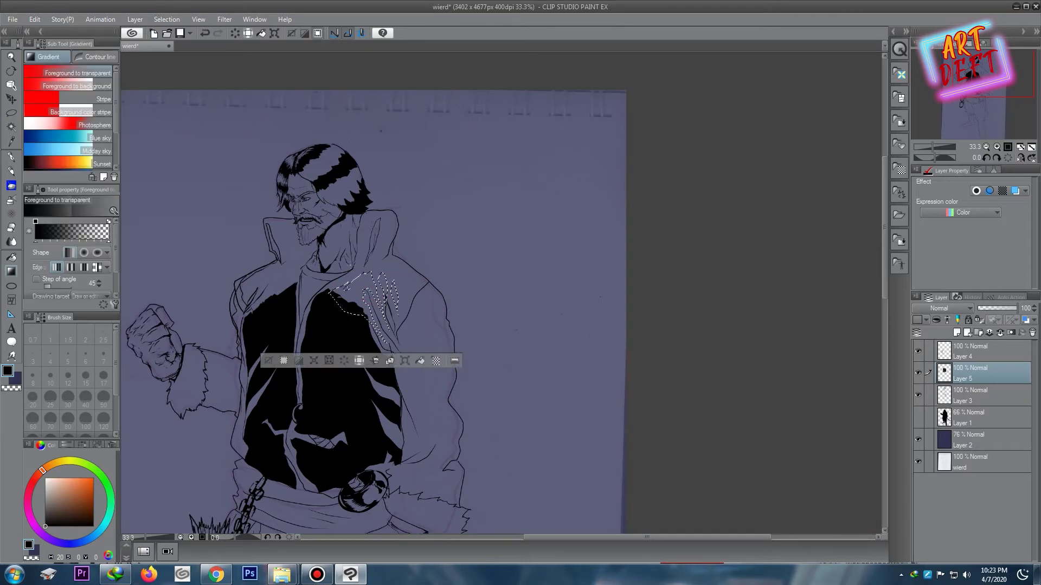
key("g")
left_click(378, 292)
key("ctrl+d")
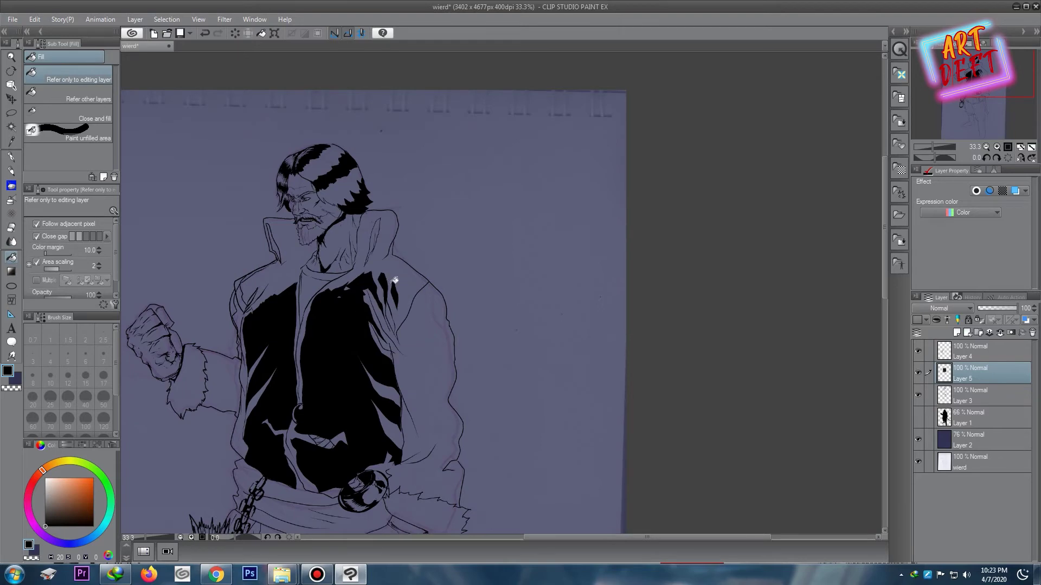
scroll(400, 248, "down", 5)
scroll(400, 248, "up", 5)
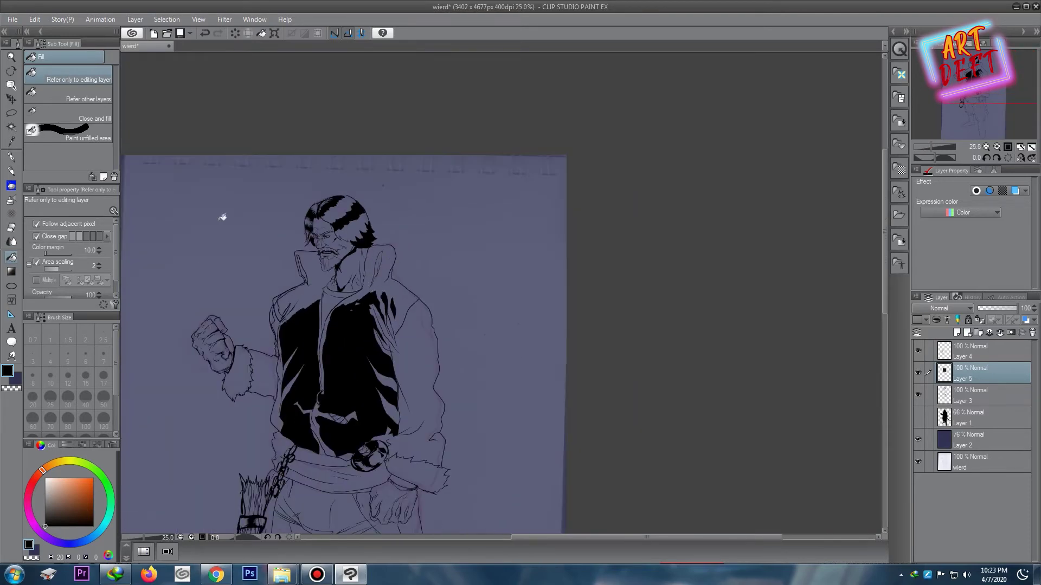
left_click(11, 117)
Step: Fill a small lasso-selected shadow shape by the collar with black
left_click_drag(306, 296, 287, 315)
key("g")
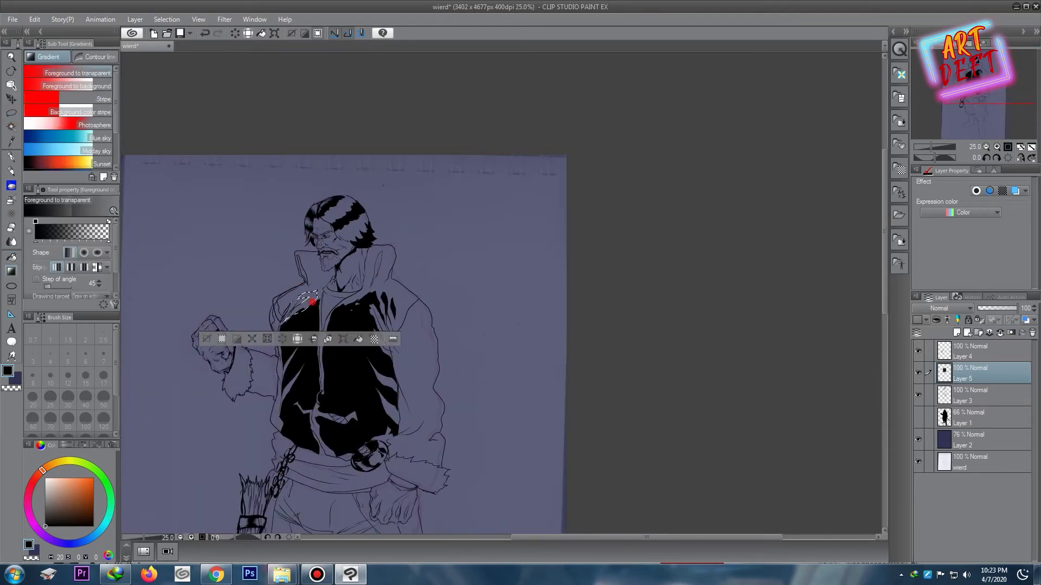
key("g")
left_click(304, 304)
scroll(328, 265, "down", 2)
key("ctrl+d")
scroll(298, 287, "up", 2)
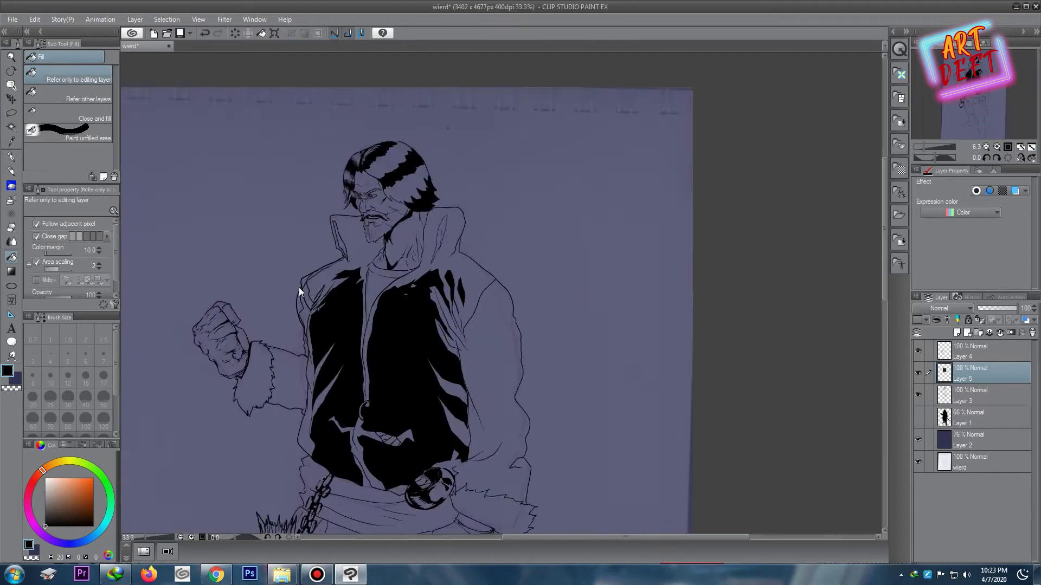
scroll(300, 293, "up", 1)
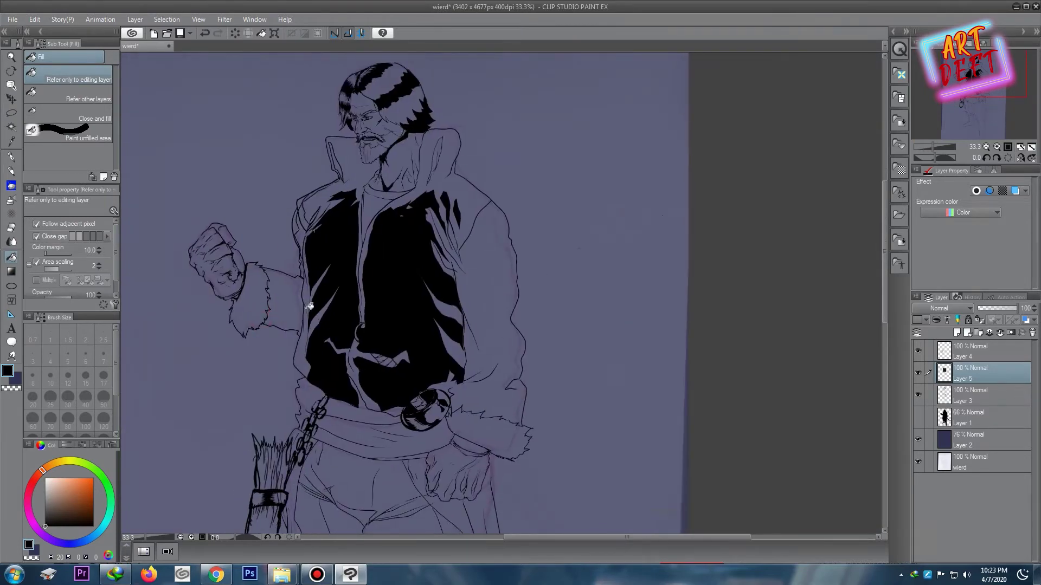
scroll(301, 295, "down", 3)
scroll(302, 297, "up", 3)
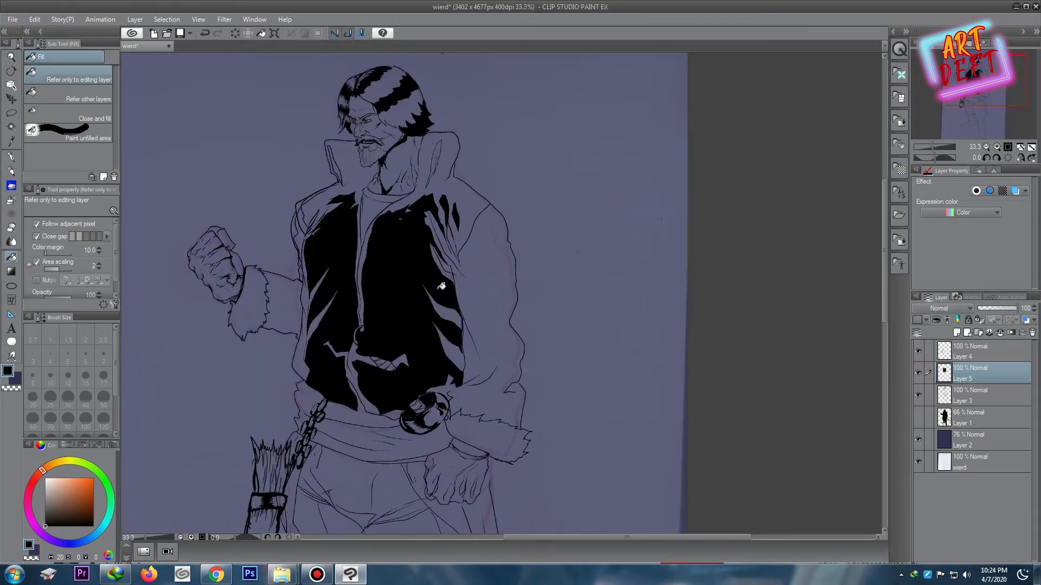
Step: Lasso the upper sleeve on the figure's right side and fill it solid black
key("m")
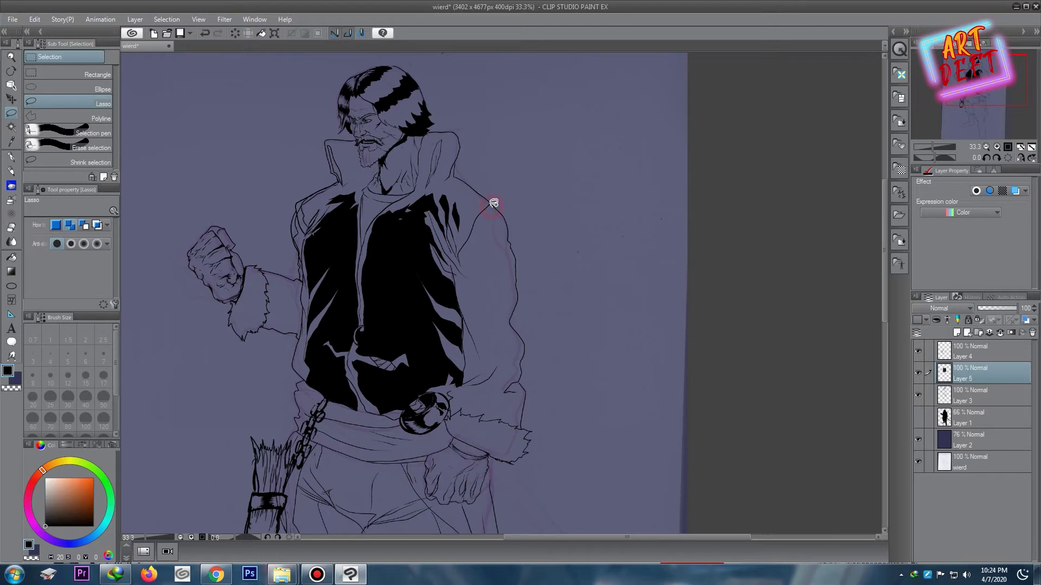
mouse_move(505, 240)
left_mouse_down()
mouse_move(490, 206)
mouse_move(477, 256)
mouse_move(469, 250)
left_mouse_up()
key("g")
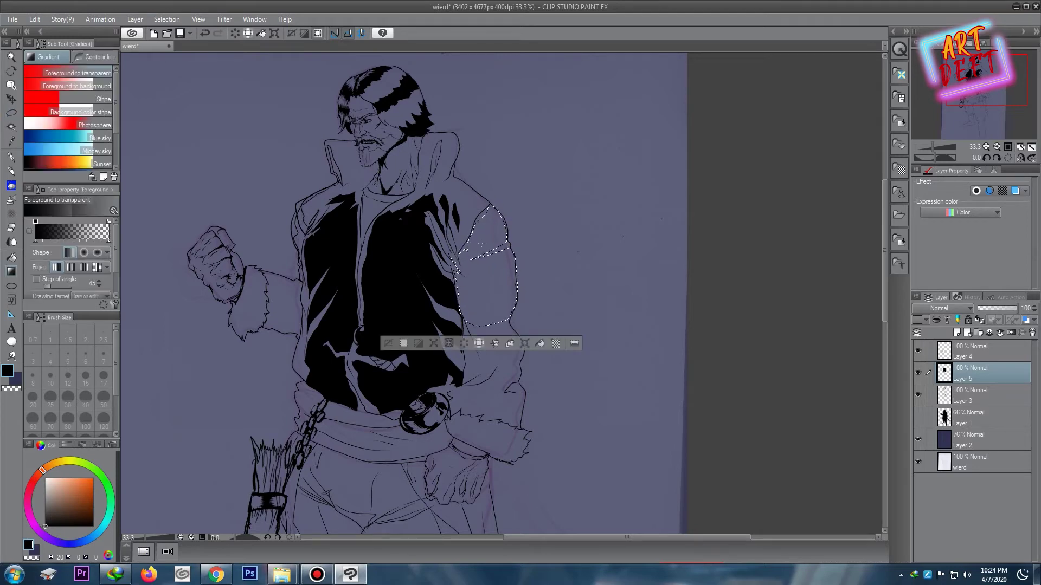
key("g")
left_click(498, 232)
scroll(498, 232, "down", 1)
key("ctrl+d")
scroll(508, 223, "down", 1)
scroll(512, 214, "up", 2)
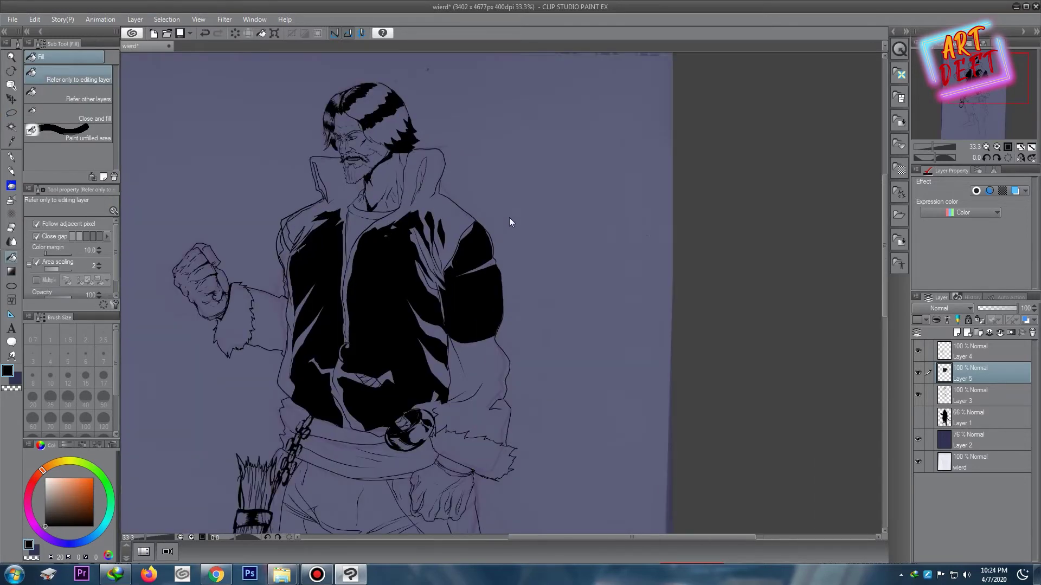
Step: Extend the black arm shadow further down the right sleeve with another lasso fill
key("m")
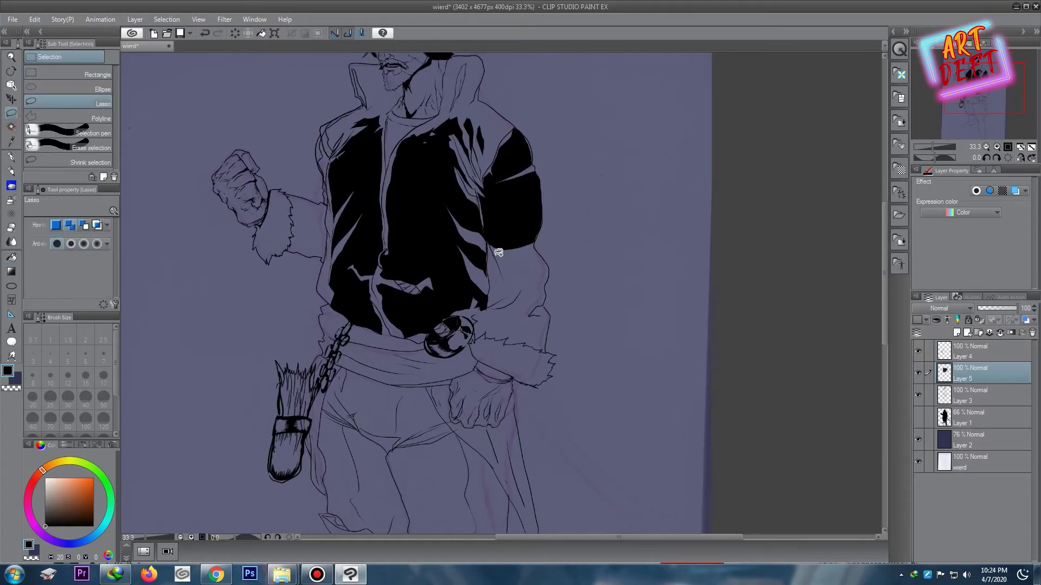
mouse_move(498, 252)
left_mouse_down()
mouse_move(503, 241)
mouse_move(493, 293)
left_mouse_up()
left_click(501, 245)
key("g")
left_click(510, 271)
key("ctrl+d")
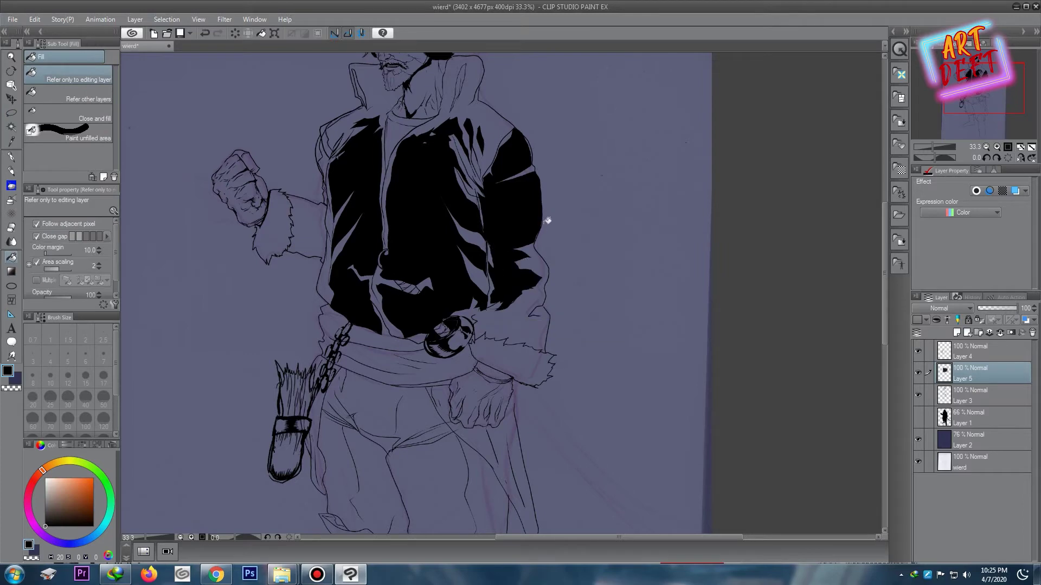
scroll(549, 214, "down", 3)
scroll(538, 221, "up", 1)
scroll(540, 226, "down", 1)
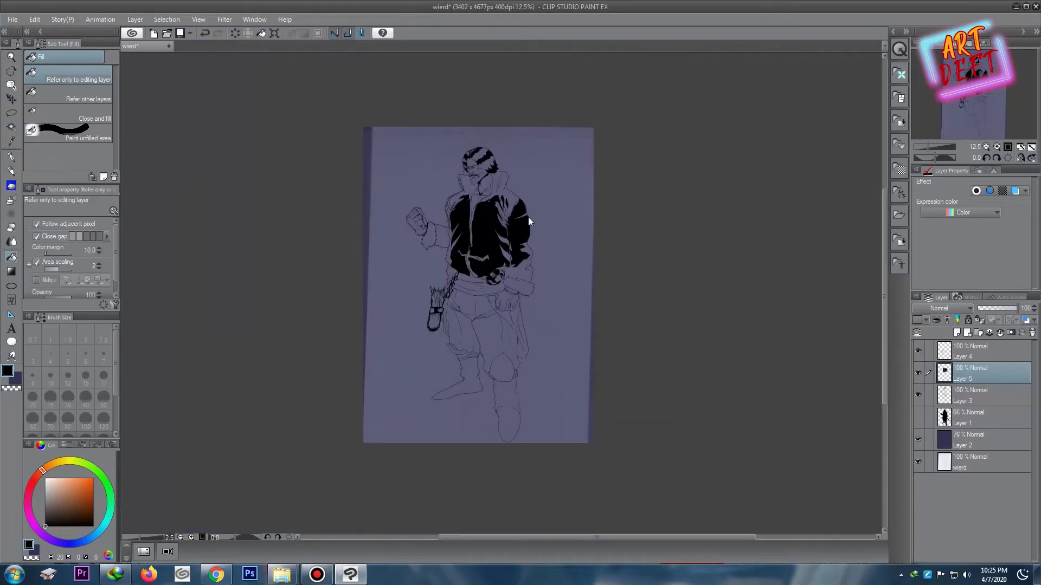
Step: Lasso-select a shadow area on the fur cuff
scroll(557, 208, "up", 1)
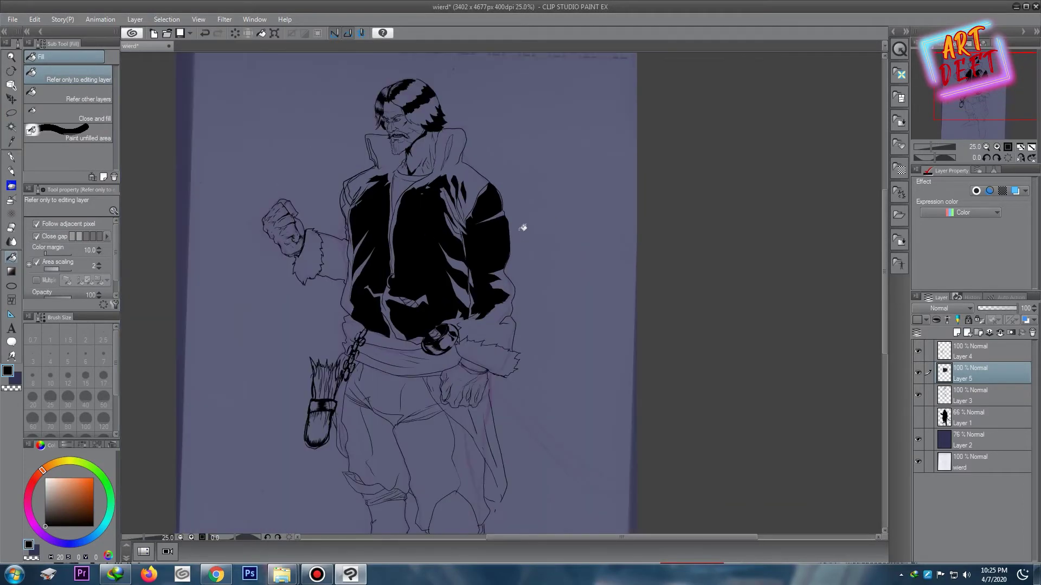
left_click(12, 115)
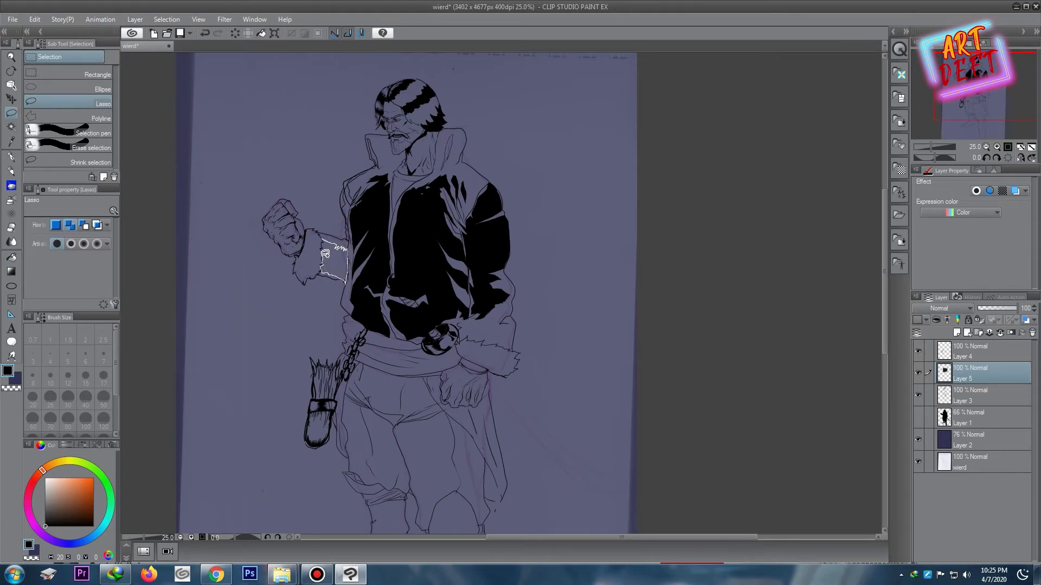
left_click_drag(325, 253, 323, 244)
key("g")
scroll(356, 215, "down", 1)
scroll(377, 172, "down", 1)
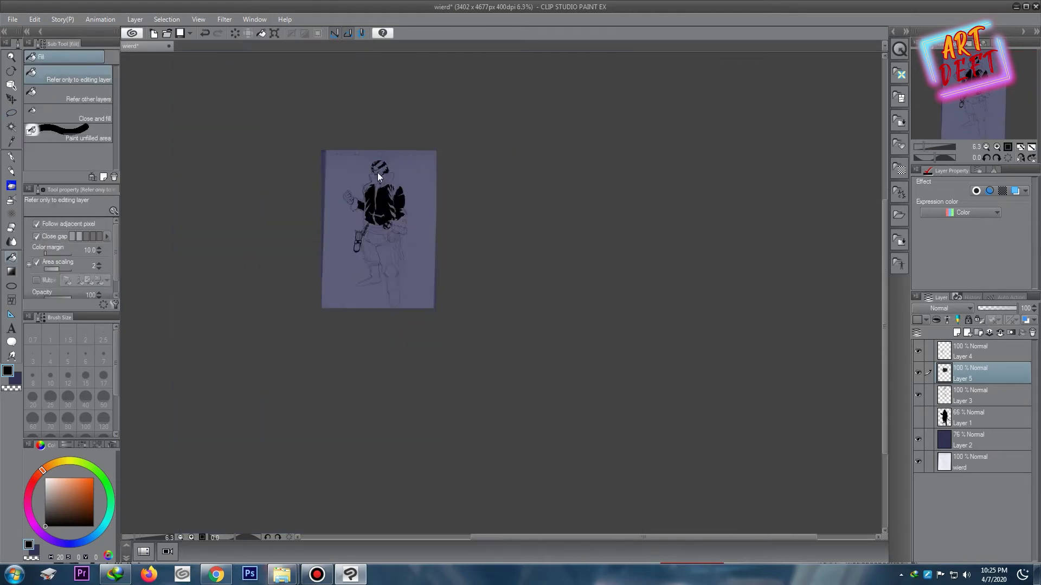
scroll(377, 172, "up", 2)
scroll(347, 199, "up", 2)
Step: Lasso a thin sliver along the jacket edge, then clear the selection
key("m")
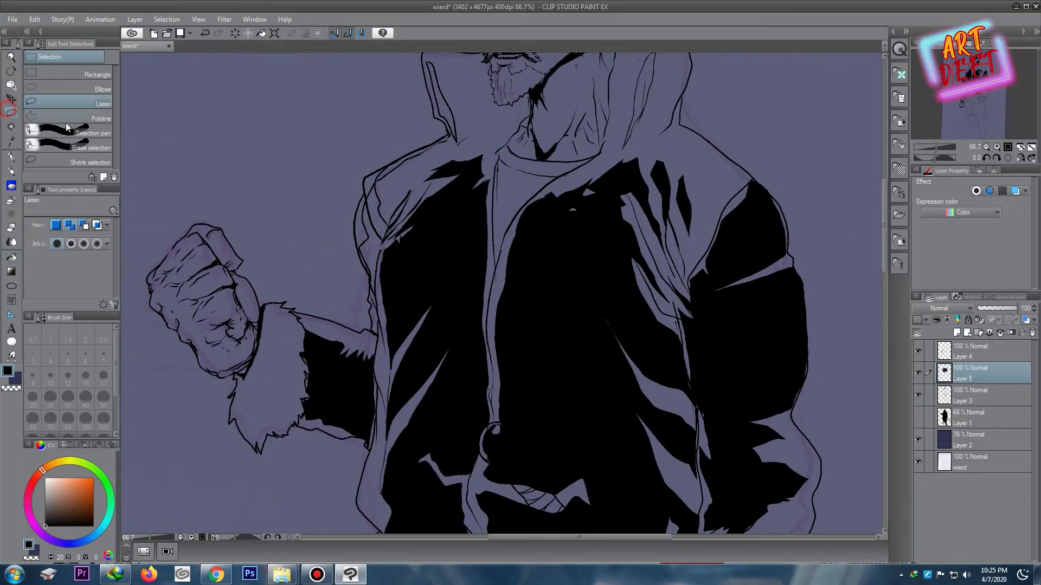
left_click_drag(363, 211, 376, 231)
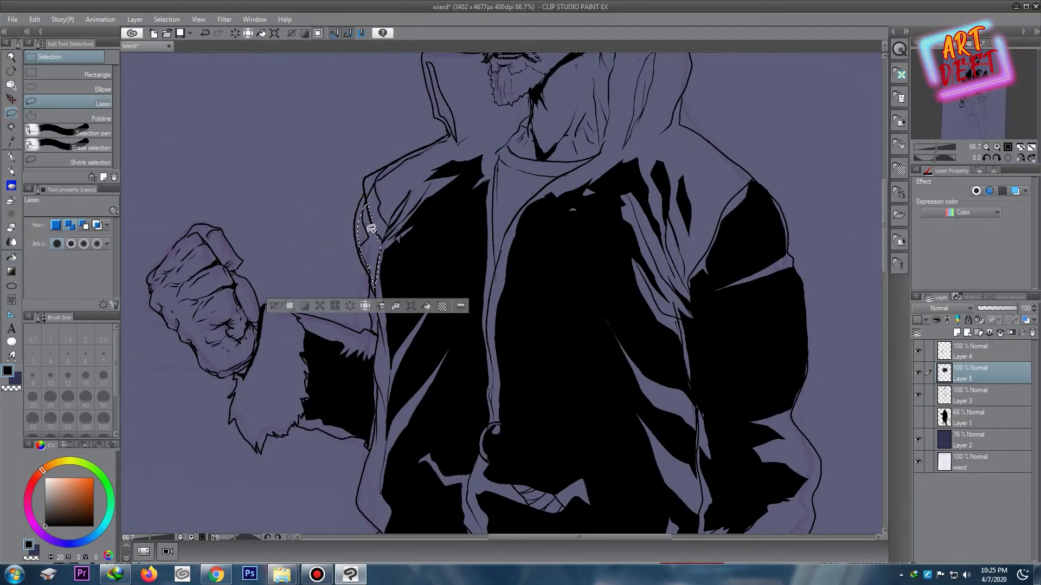
key("g")
key("ctrl+d")
scroll(400, 206, "down", 2)
scroll(391, 214, "down", 2)
scroll(383, 219, "up", 2)
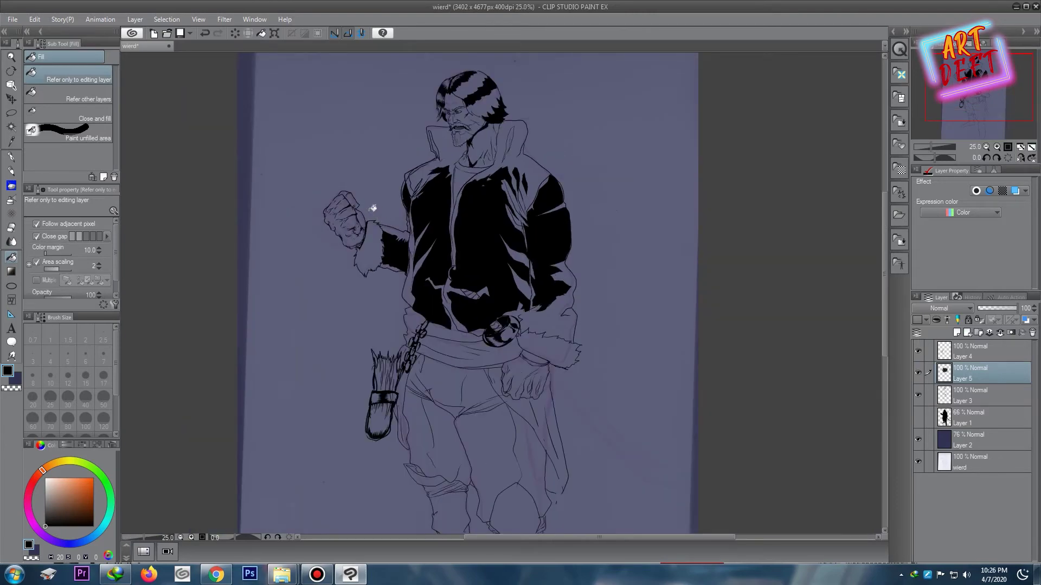
Step: Lasso and fill a solid black shadow below the belt
key("m")
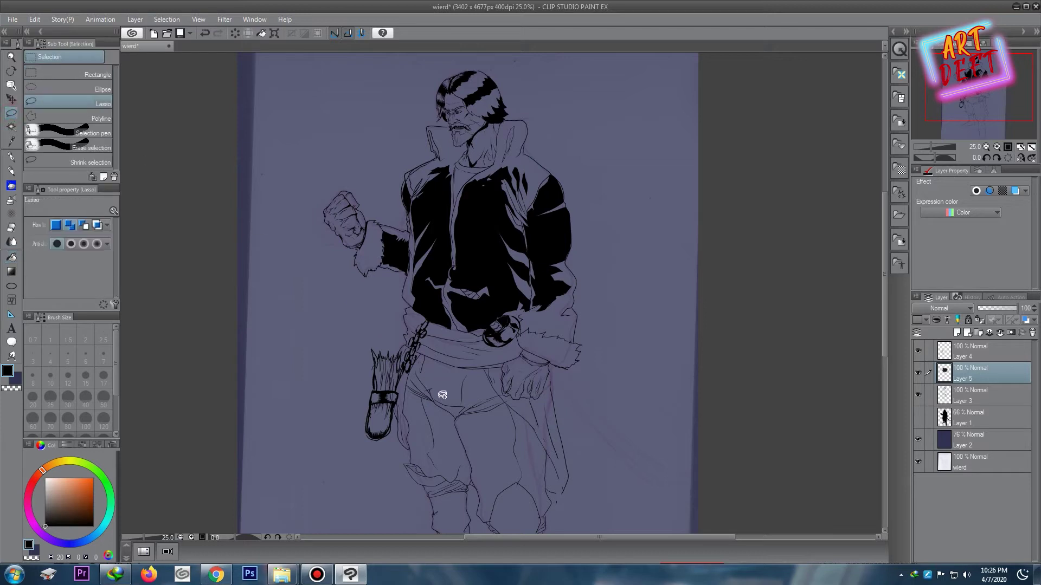
left_click_drag(420, 356, 435, 387)
left_click_drag(464, 411, 421, 356)
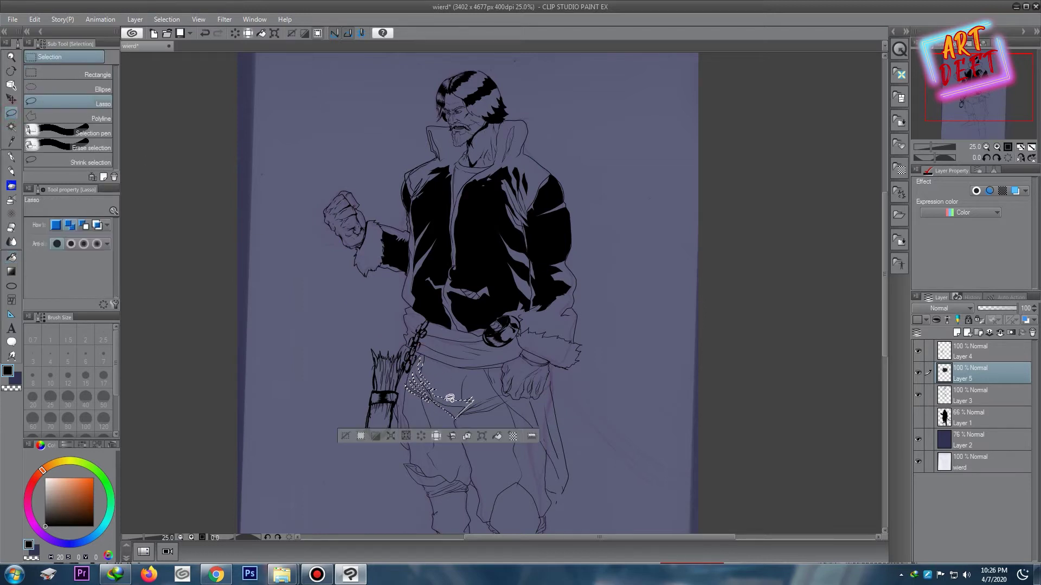
key("g")
left_click(441, 401)
key("ctrl+d")
scroll(442, 360, "down", 2)
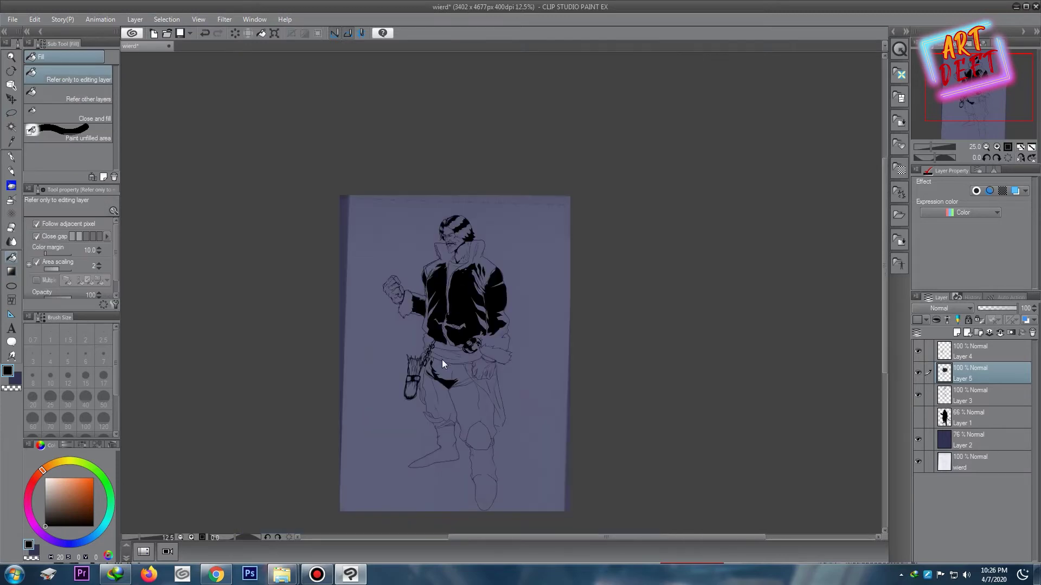
scroll(441, 359, "up", 2)
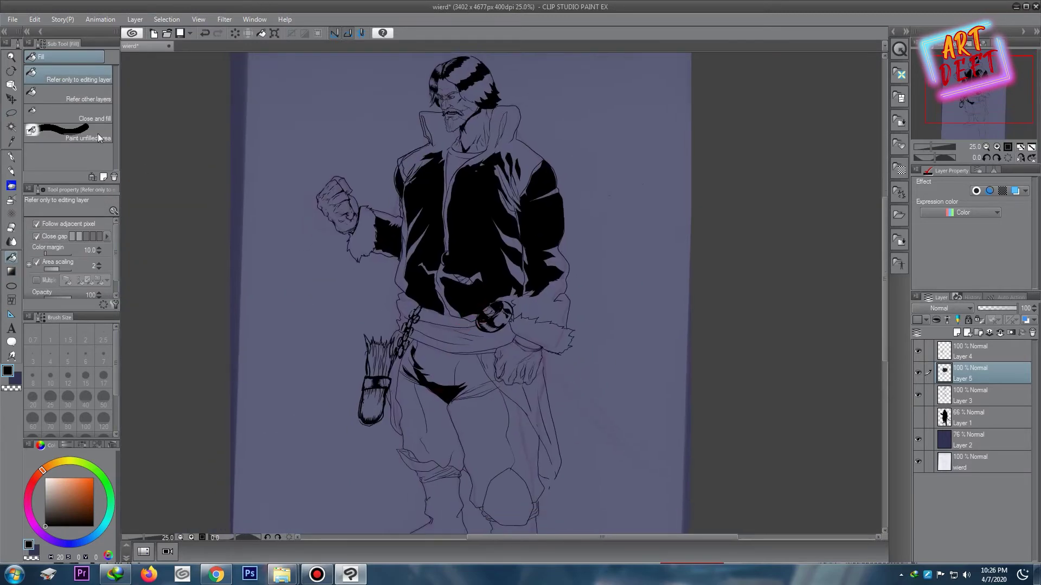
Step: Lasso and fill a solid black shadow near the crotch
key("m")
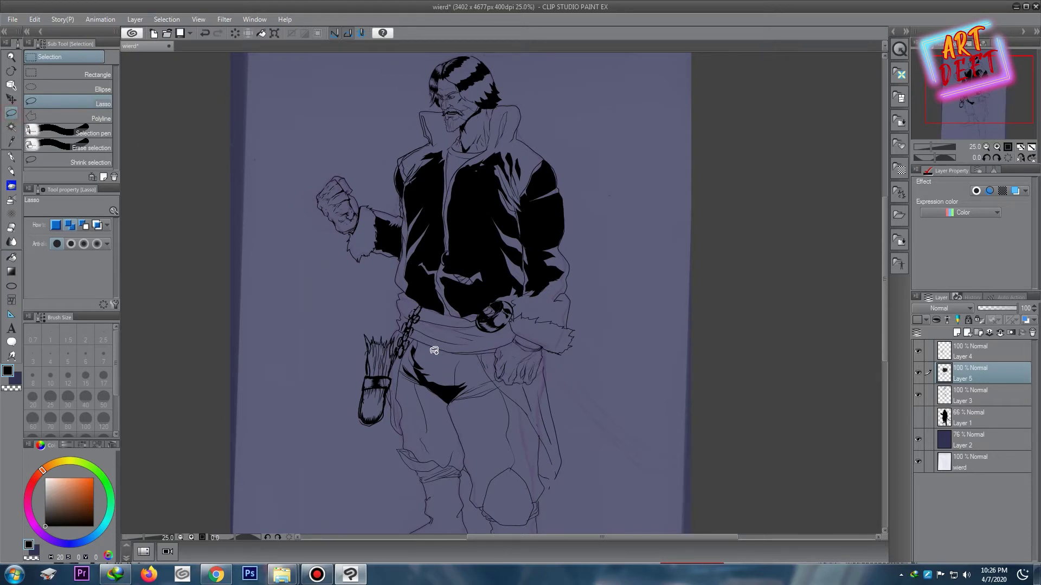
left_click_drag(431, 348, 480, 373)
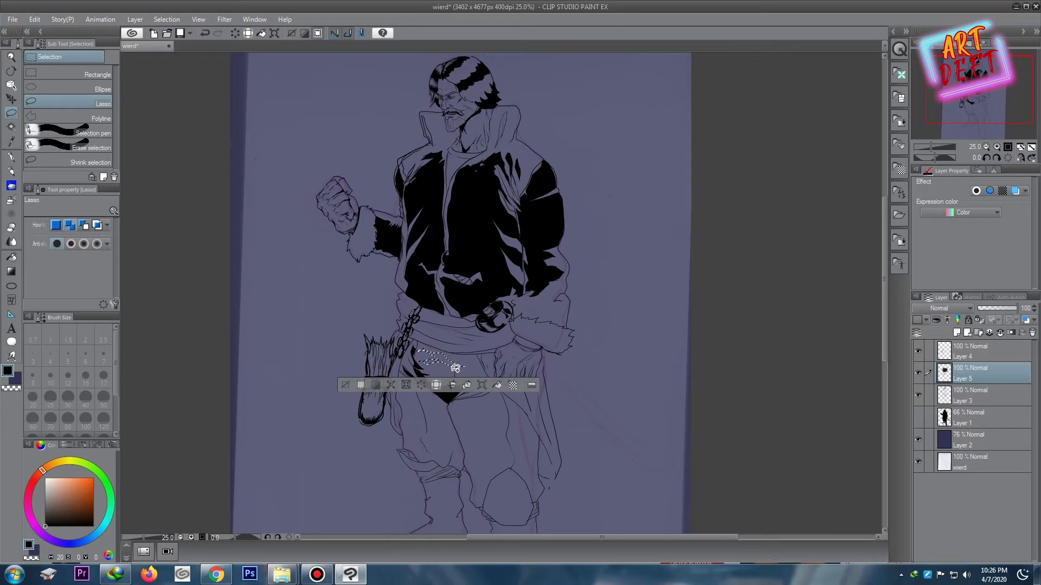
mouse_move(432, 412)
left_mouse_down()
mouse_move(475, 314)
mouse_move(462, 283)
left_mouse_up()
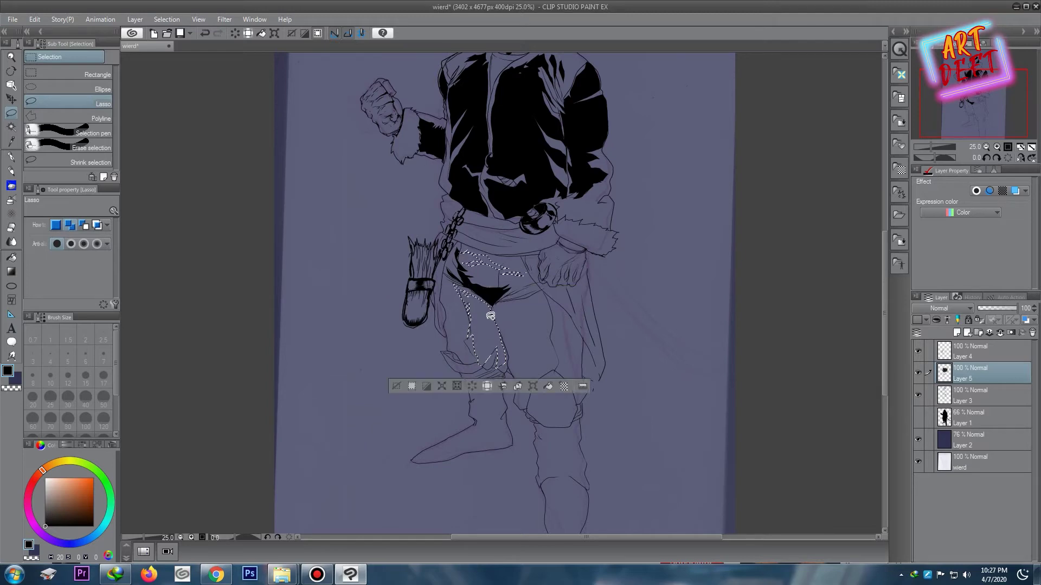
key("g")
left_click(490, 265)
key("ctrl+d")
scroll(510, 271, "down", 2)
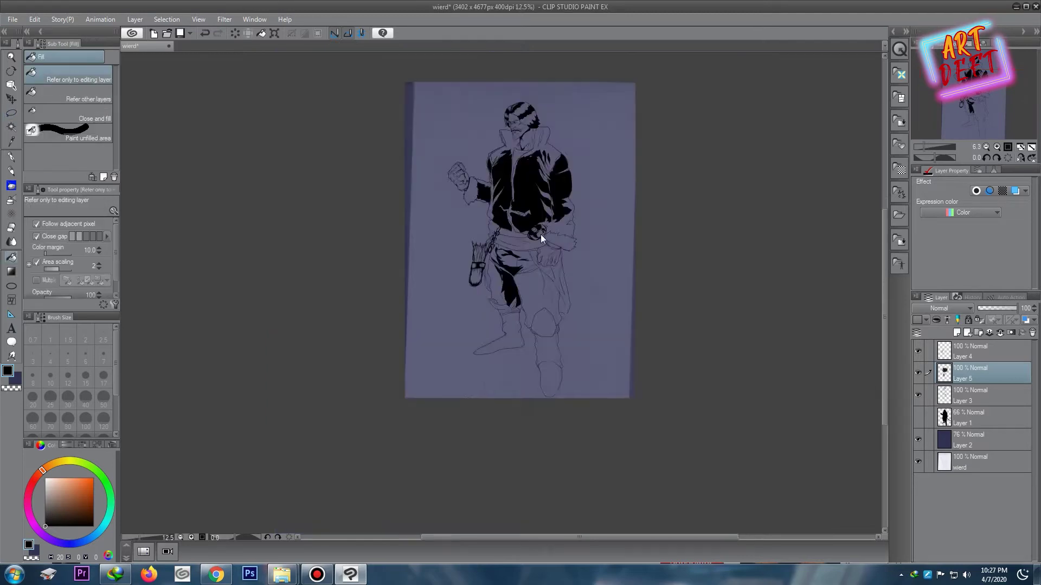
scroll(510, 271, "up", 2)
mouse_move(504, 258)
left_mouse_down()
mouse_move(488, 298)
mouse_move(484, 282)
left_mouse_up()
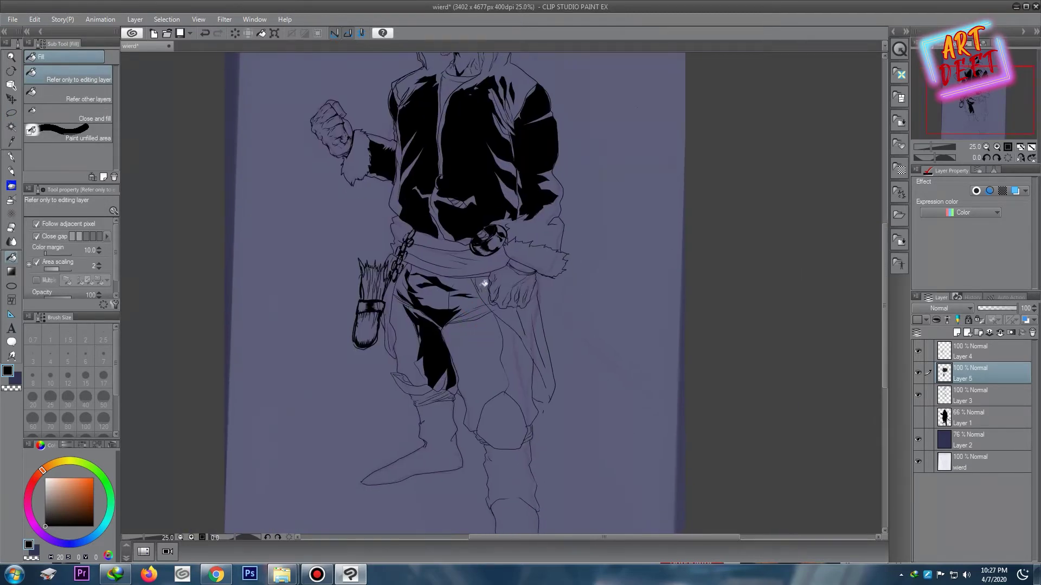
Step: Lasso and fill a black shadow shape on the pants
left_click(10, 116)
left_click_drag(478, 307, 504, 282)
key("g")
left_click(480, 313)
key("ctrl+d")
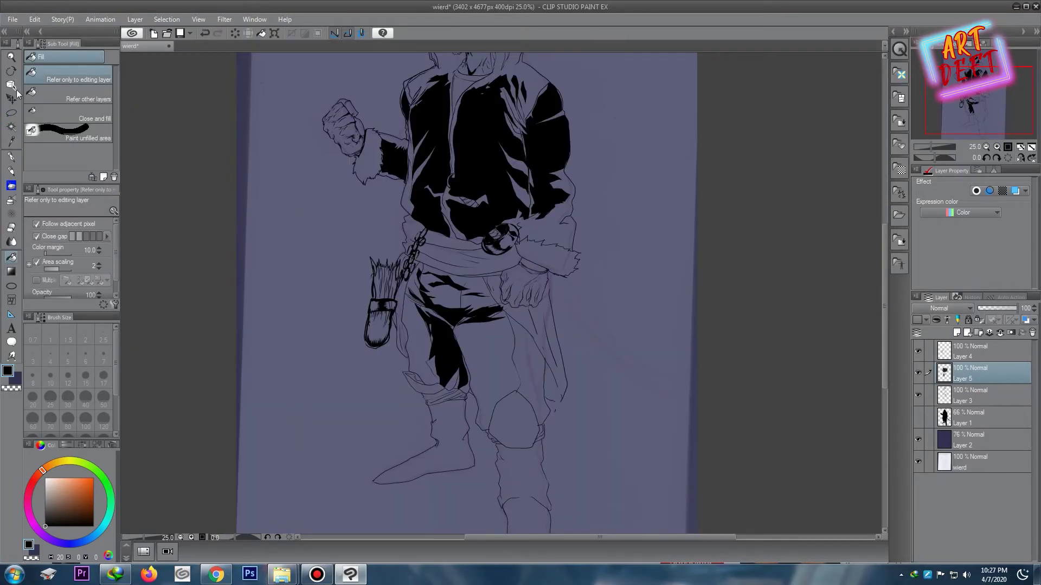
Step: Lasso and fill a second black shadow on the pants
left_click(11, 113)
mouse_move(479, 324)
left_mouse_down()
mouse_move(550, 371)
mouse_move(483, 324)
left_mouse_up()
key("g")
left_click(507, 347)
key("ctrl+d")
scroll(534, 277, "down", 5)
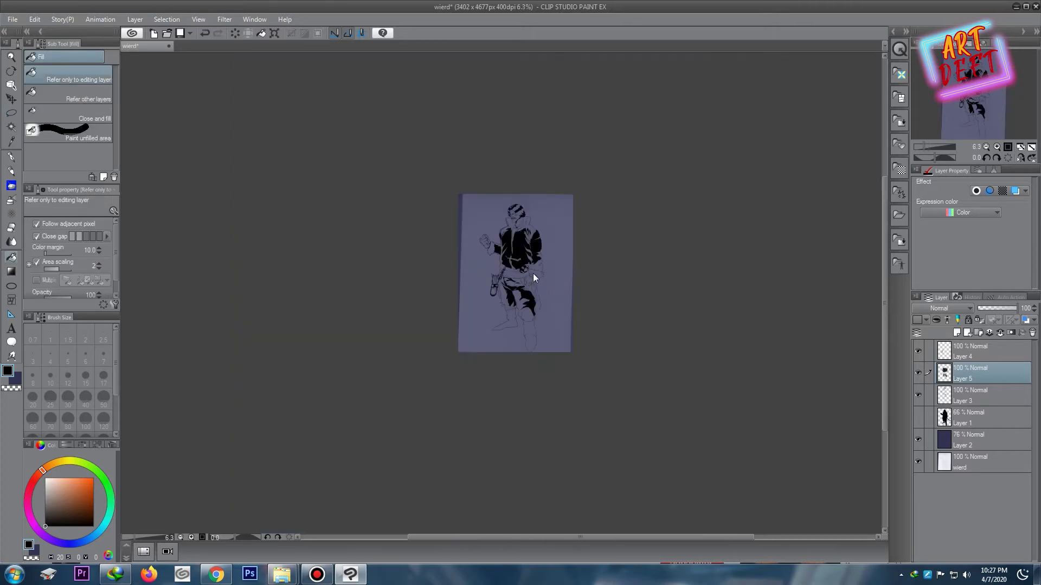
scroll(534, 278, "up", 5)
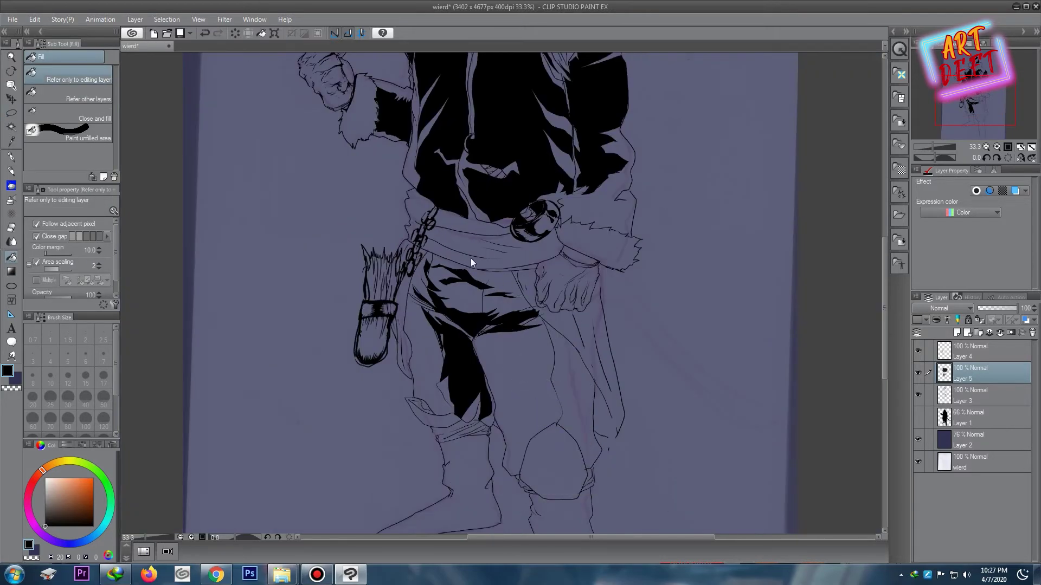
Step: Fill black shadows down the inner leg and near the right knee
key("m")
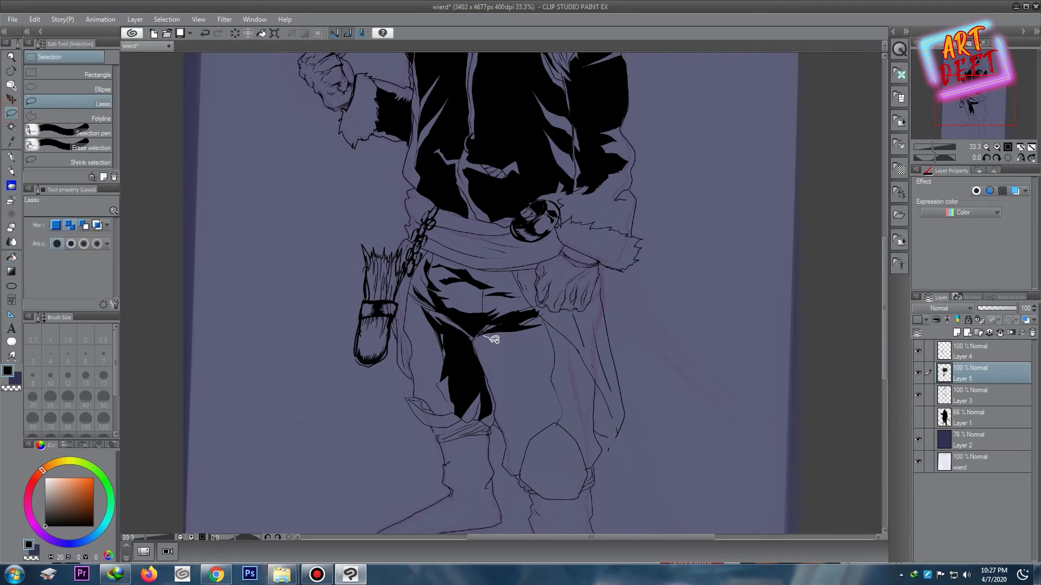
left_click_drag(492, 377, 493, 378)
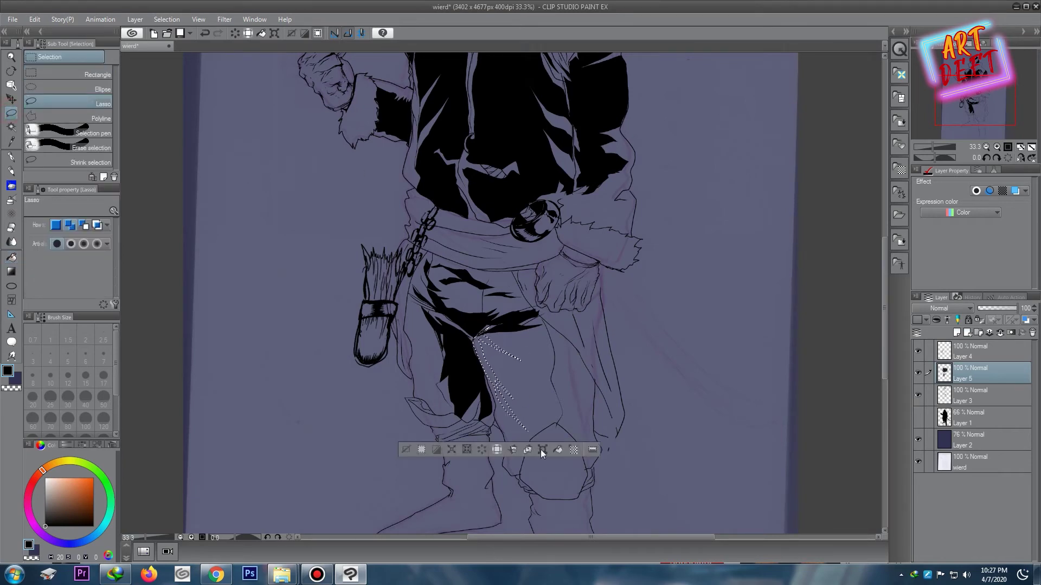
scroll(565, 371, "down", 3)
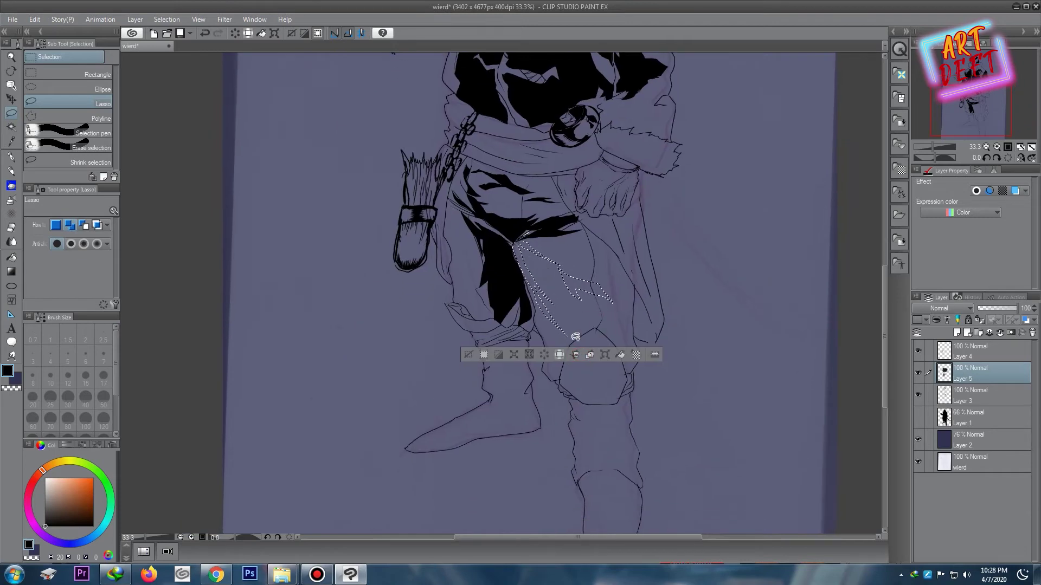
left_click_drag(565, 341, 558, 360)
left_click_drag(623, 355, 609, 333)
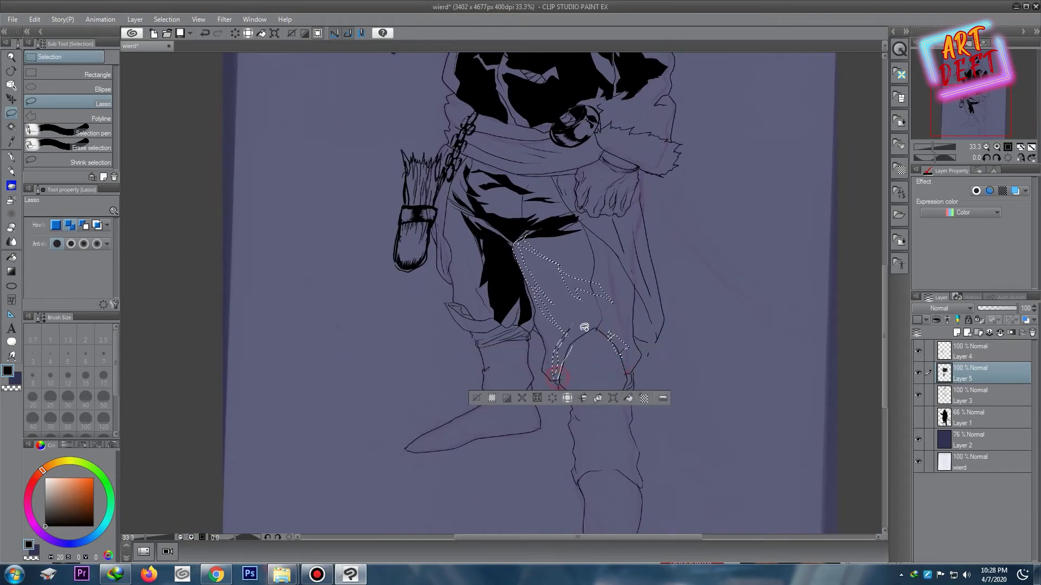
key("g")
left_click(608, 305)
key("p")
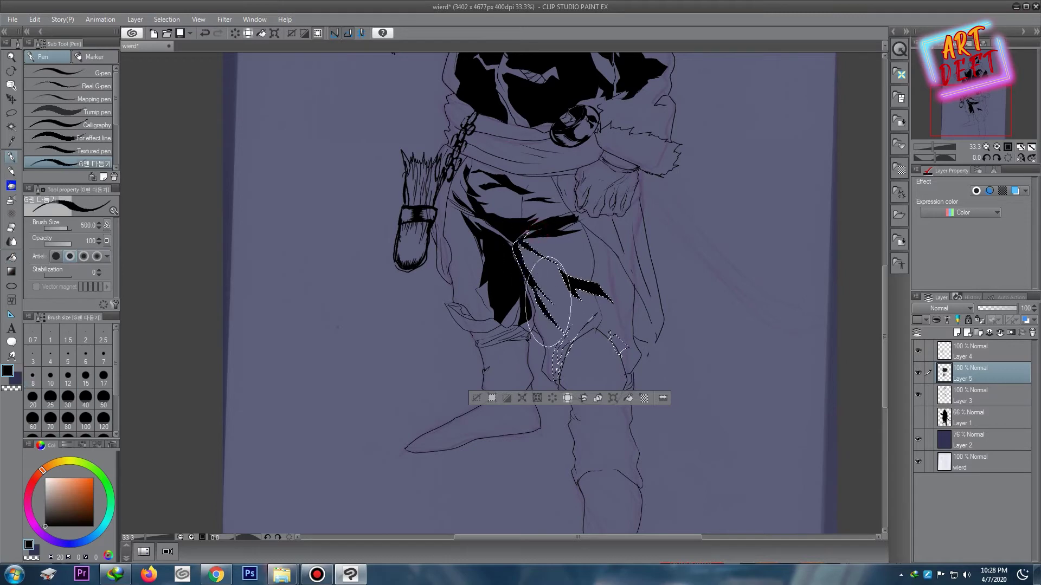
left_click_drag(618, 342, 568, 353)
key("ctrl+d")
Step: Undo a stray stroke, shrink the pen, hide Layer 5 and select Layer 3
scroll(567, 335, "down", 5)
scroll(604, 191, "up", 4)
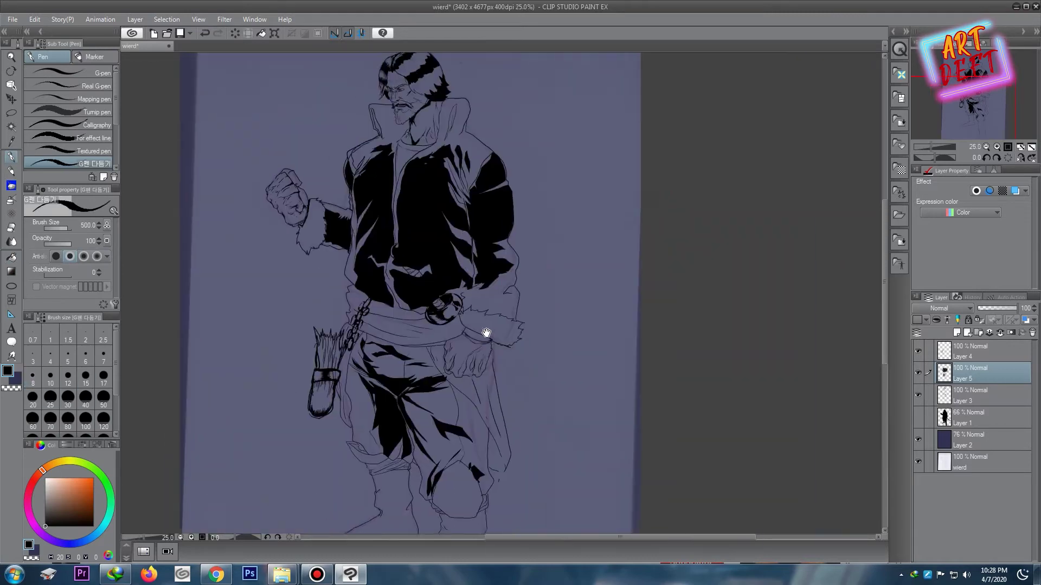
scroll(542, 124, "up", 3)
left_click_drag(531, 230, 699, 157)
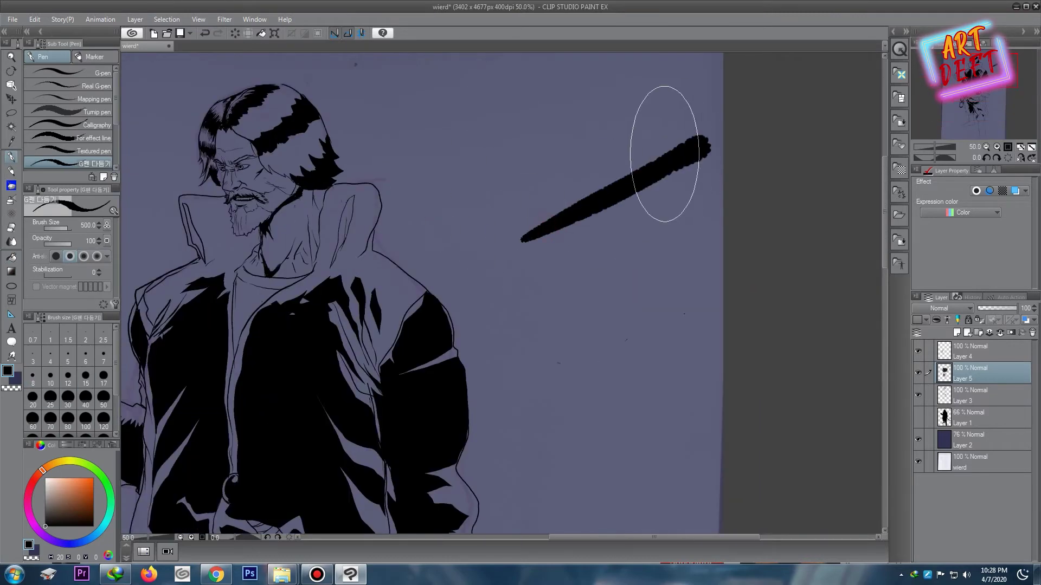
key("ctrl+z")
scroll(390, 184, "up", 2)
key("bracketleft")
key("bracketleft")
key("bracketleft")
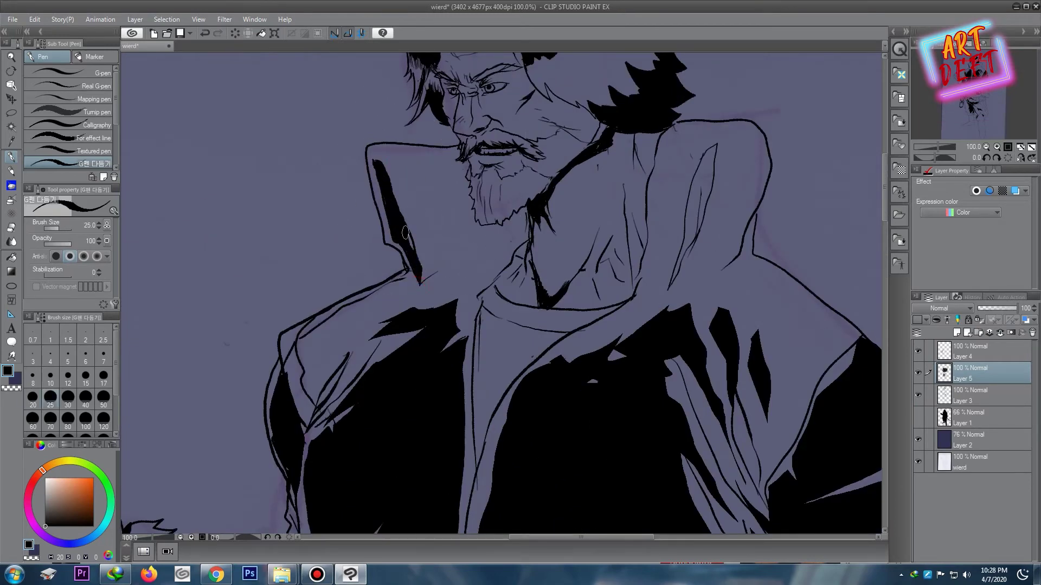
key("ctrl+minus")
key("ctrl+minus")
left_click(918, 373)
left_click(976, 395)
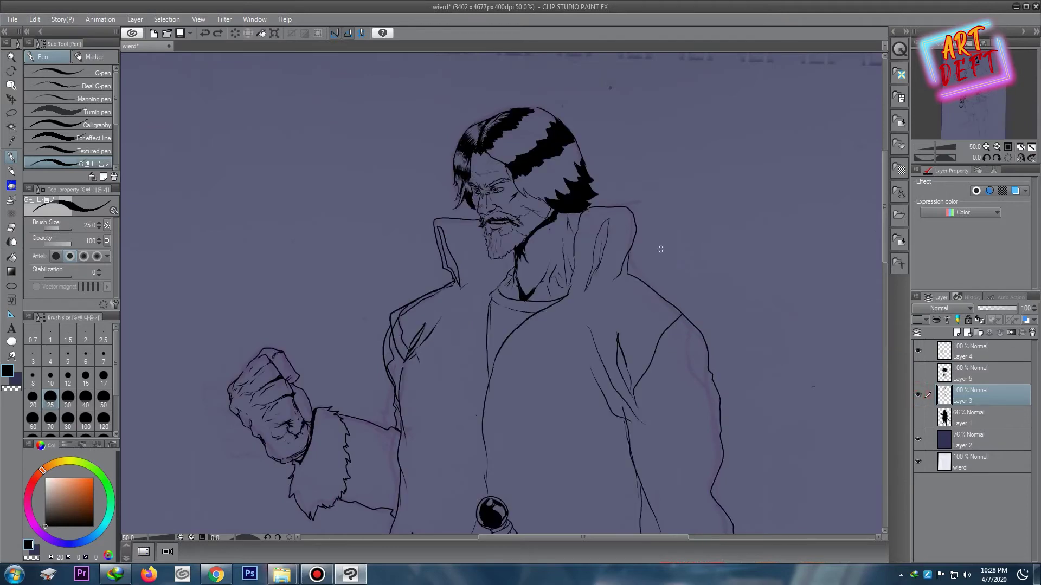
Step: Ink thick black shadows along both sides of the collar
scroll(660, 249, "up", 3)
scroll(514, 191, "up", 2)
mouse_move(396, 145)
left_mouse_down()
mouse_move(420, 187)
mouse_move(488, 393)
mouse_move(426, 228)
mouse_move(461, 301)
left_mouse_up()
mouse_move(702, 296)
left_mouse_down()
mouse_move(605, 393)
mouse_move(594, 496)
mouse_move(688, 301)
left_mouse_up()
Step: Ink a long shadow inside the right collar flap and fill its gaps
scroll(608, 448, "down", 1)
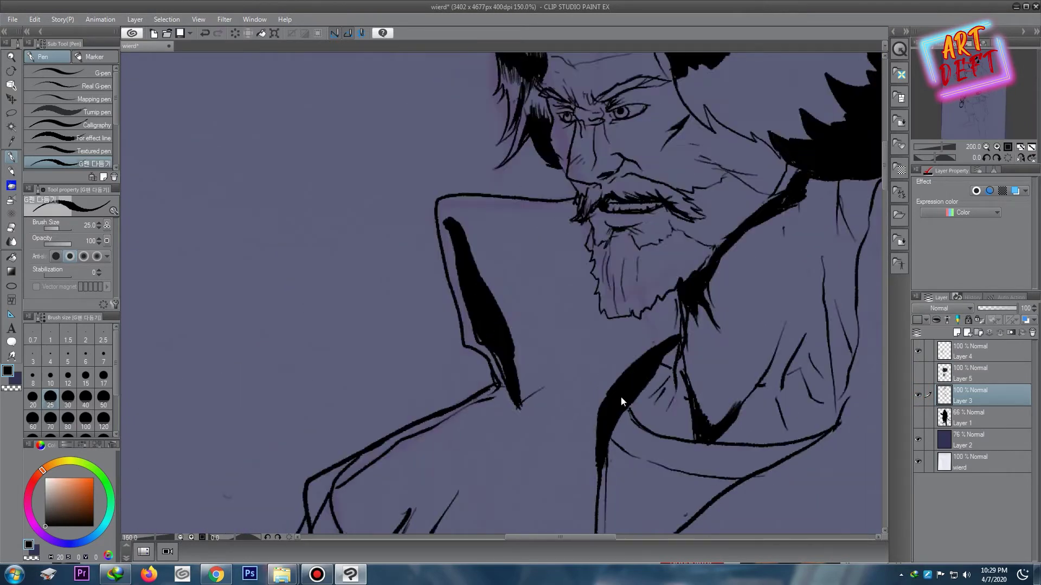
scroll(651, 330, "down", 5)
scroll(685, 265, "up", 1)
scroll(678, 233, "down", 1)
scroll(671, 203, "up", 2)
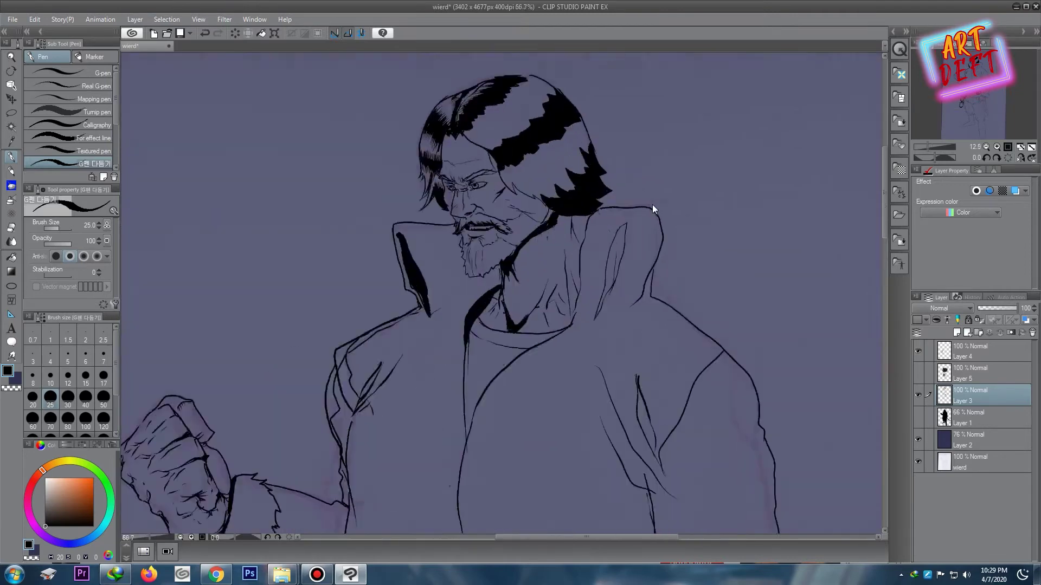
scroll(652, 208, "up", 4)
mouse_move(624, 225)
left_mouse_down()
mouse_move(539, 455)
mouse_move(574, 282)
mouse_move(618, 238)
left_mouse_up()
key("g")
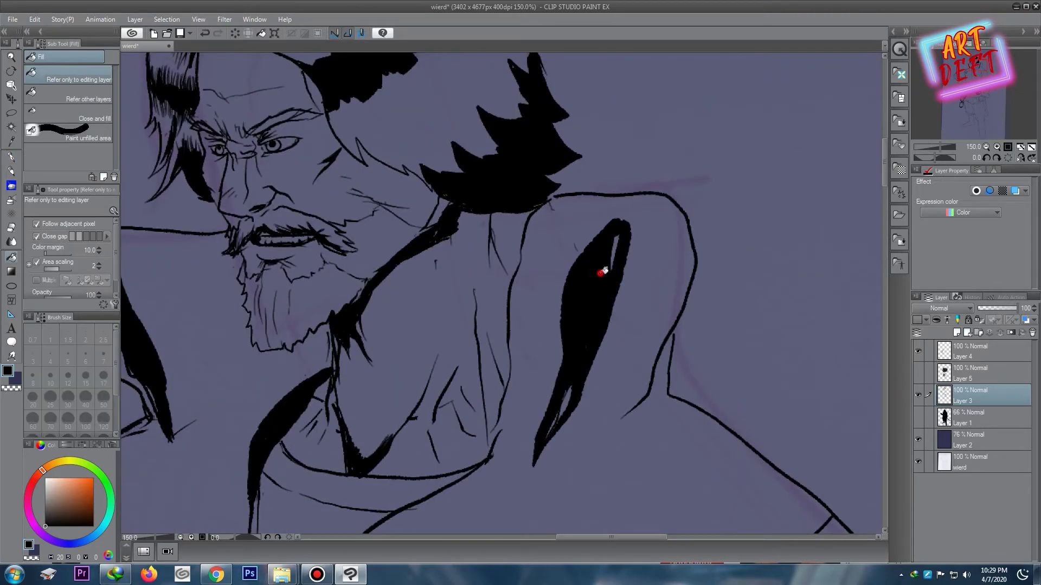
left_click(568, 377)
Step: Fill the narrow strip between the collar lines with black
scroll(575, 278, "down", 1)
scroll(554, 226, "down", 2)
scroll(611, 275, "up", 2)
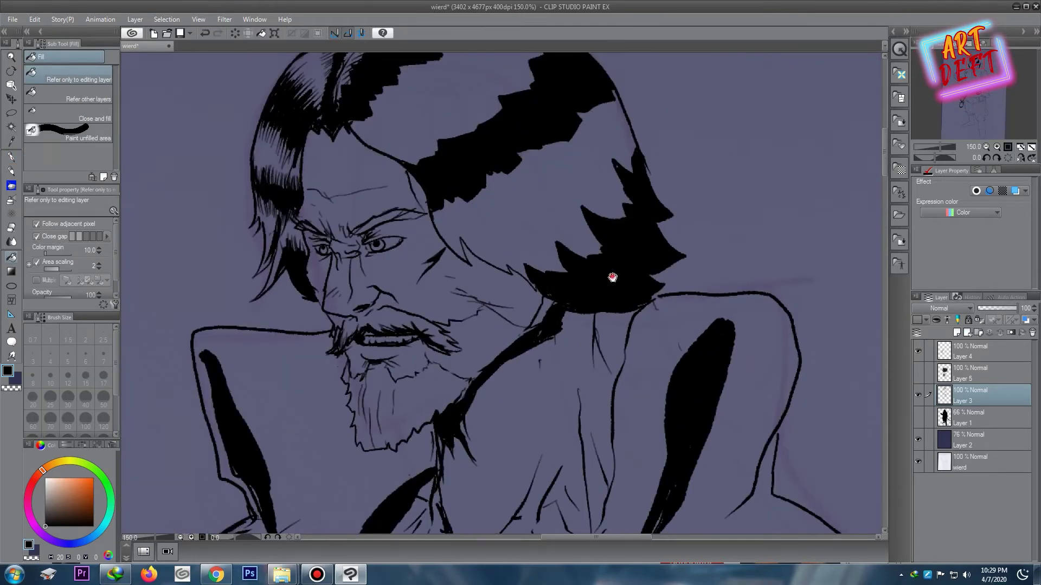
scroll(596, 260, "down", 1)
scroll(360, 204, "up", 3)
scroll(360, 205, "up", 1)
left_click(449, 145)
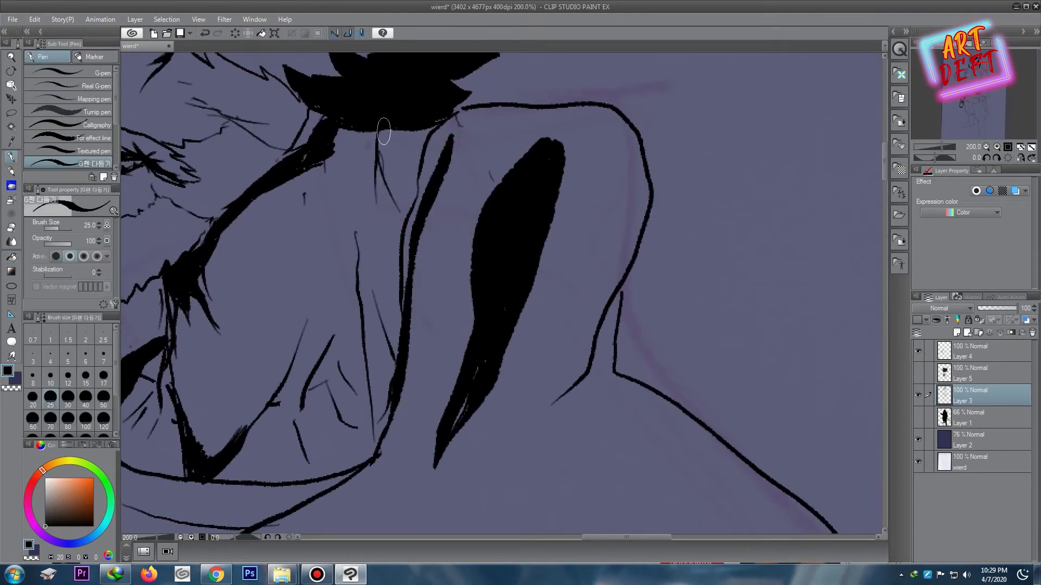
Step: Try an extra ink stroke near the collar, then undo it
key("p")
key("p")
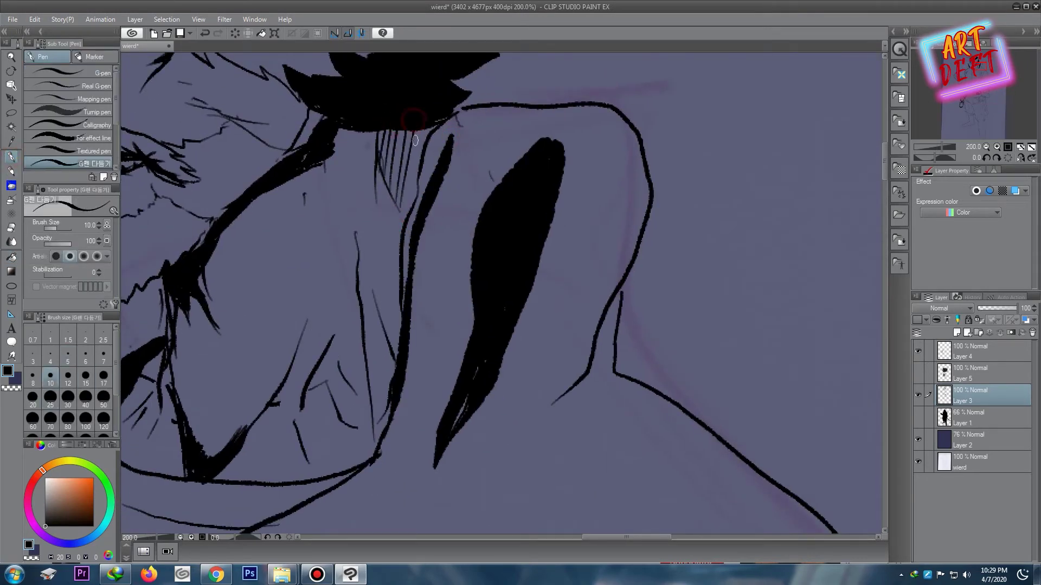
scroll(415, 140, "down", 3)
scroll(366, 251, "down", 1)
scroll(505, 219, "up", 2)
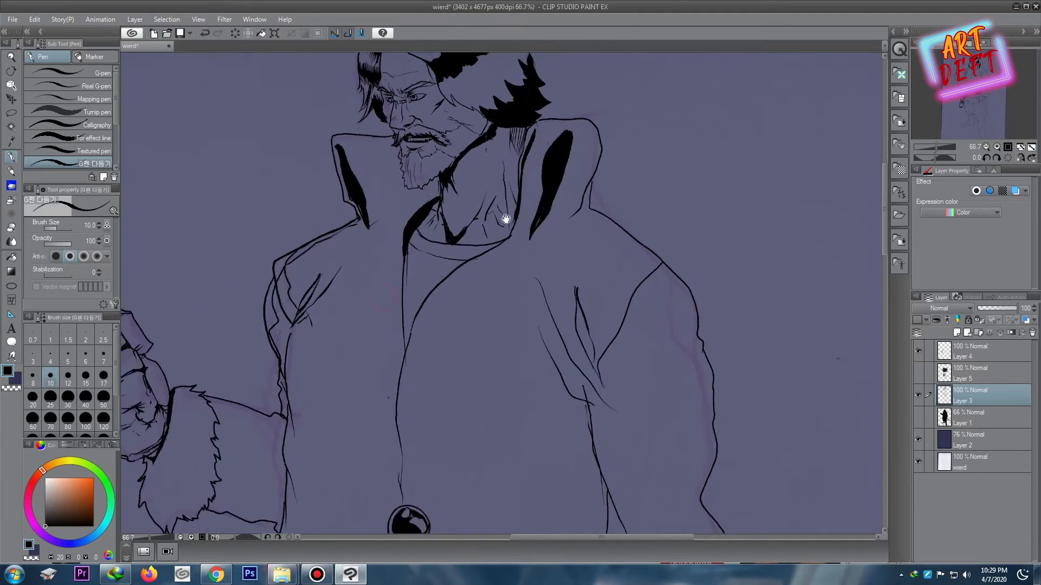
scroll(506, 219, "up", 2)
scroll(546, 282, "down", 1)
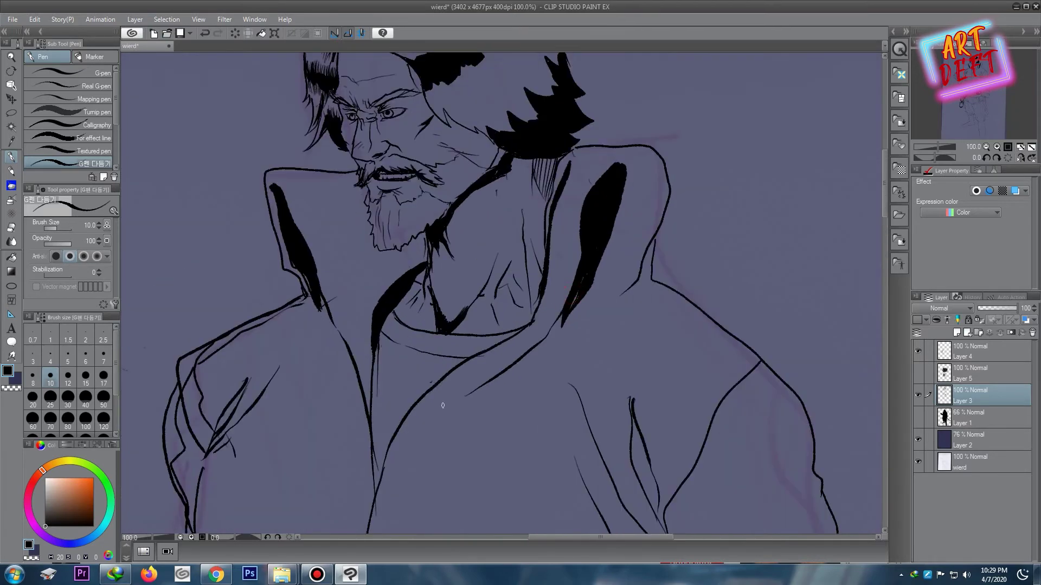
left_click_drag(548, 318, 450, 380)
scroll(538, 245, "down", 1)
scroll(556, 226, "down", 1)
scroll(562, 207, "down", 1)
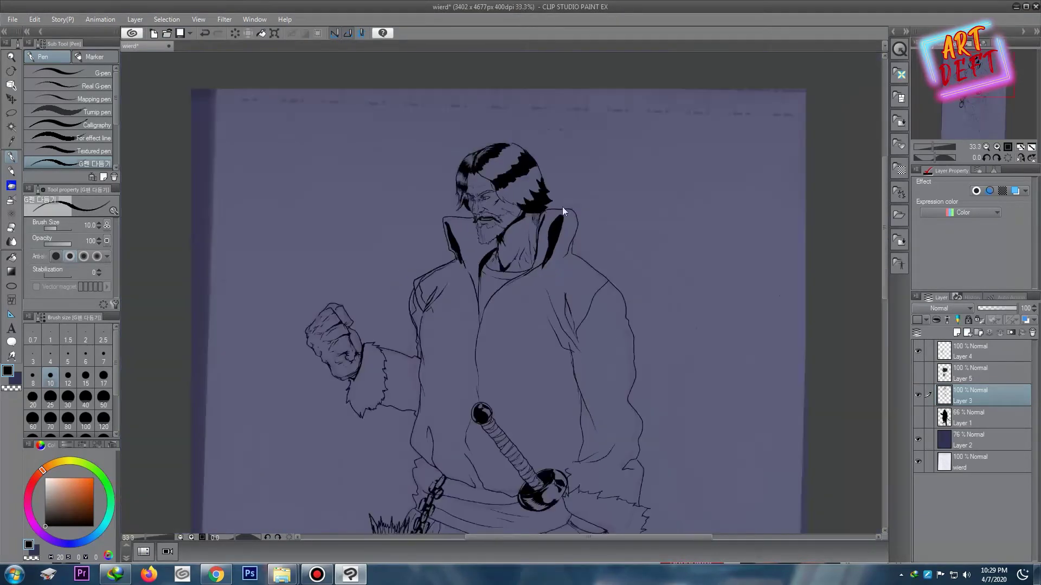
scroll(580, 210, "up", 3)
key("ctrl+z")
scroll(439, 250, "down", 1)
scroll(445, 217, "down", 1)
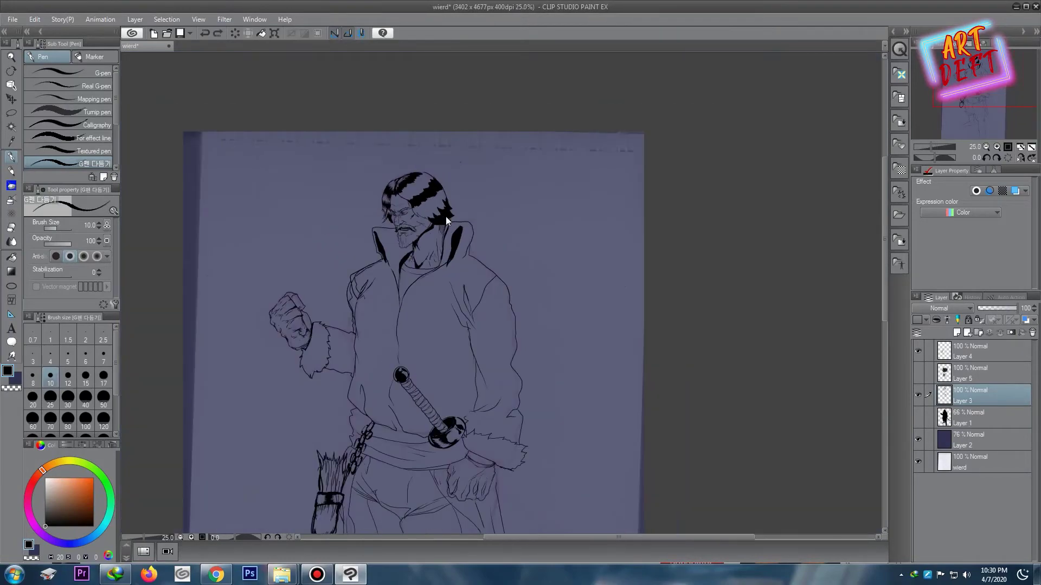
scroll(446, 216, "down", 1)
scroll(597, 165, "up", 2)
scroll(539, 227, "up", 1)
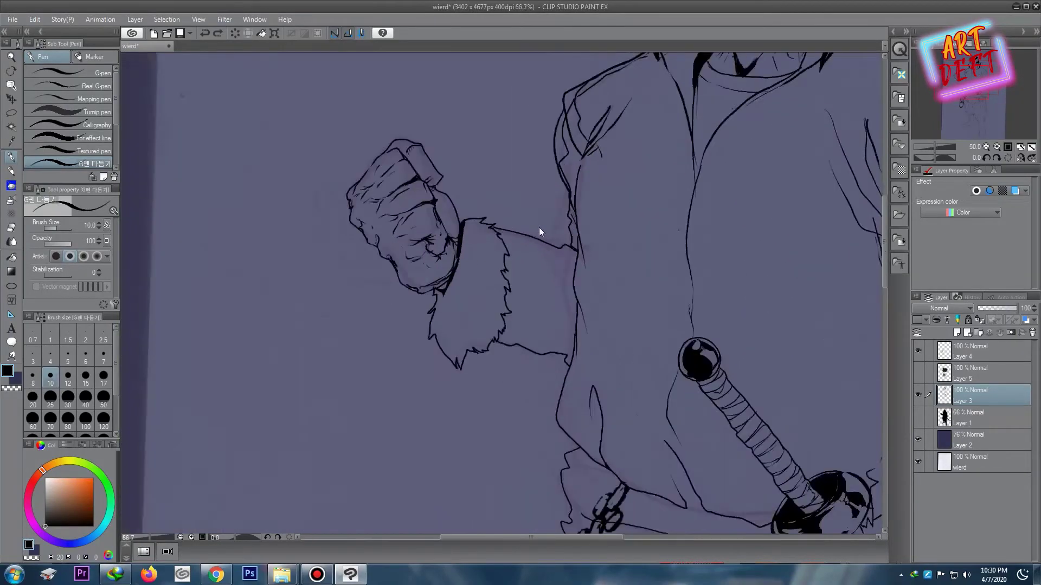
scroll(594, 162, "up", 1)
scroll(465, 207, "up", 2)
Step: Ink extra teeth along the toothed collar edge, continuing them to the right
scroll(443, 220, "up", 2)
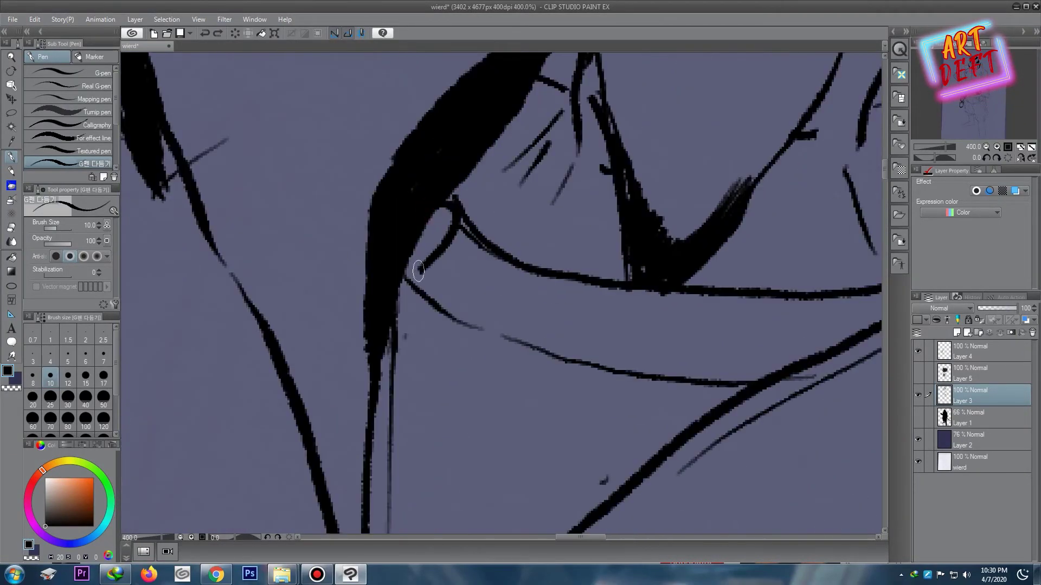
left_click_drag(482, 228, 450, 309)
left_click_drag(529, 254, 507, 335)
left_click_drag(542, 277, 507, 341)
mouse_move(586, 265)
left_mouse_down()
mouse_move(569, 361)
mouse_move(459, 214)
left_mouse_up()
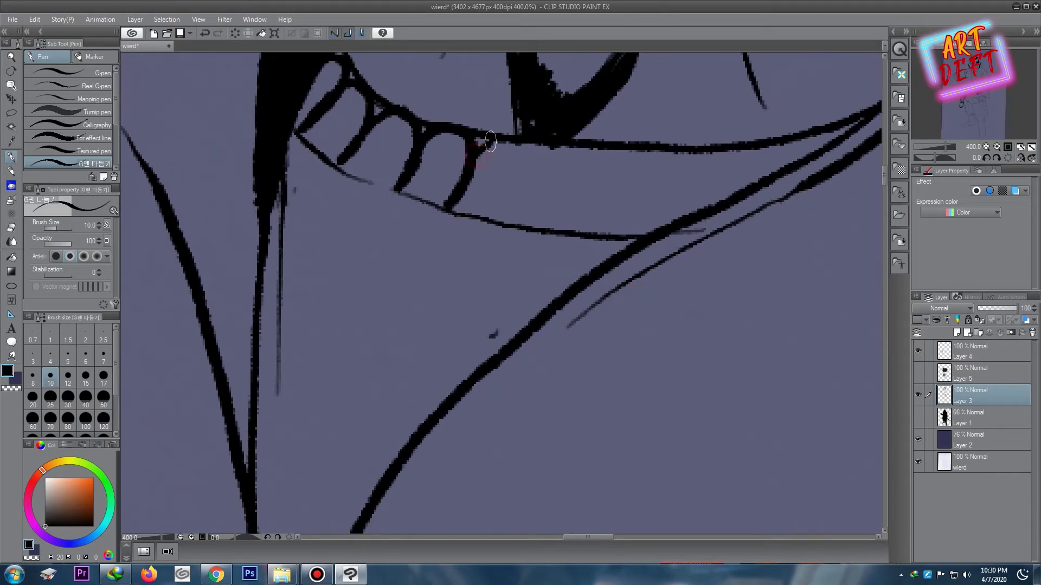
left_click_drag(534, 132, 513, 230)
left_click_drag(539, 157, 583, 233)
mouse_move(583, 233)
left_mouse_down()
mouse_move(625, 152)
mouse_move(648, 233)
left_mouse_up()
left_click_drag(664, 152, 653, 204)
left_click_drag(705, 143, 691, 212)
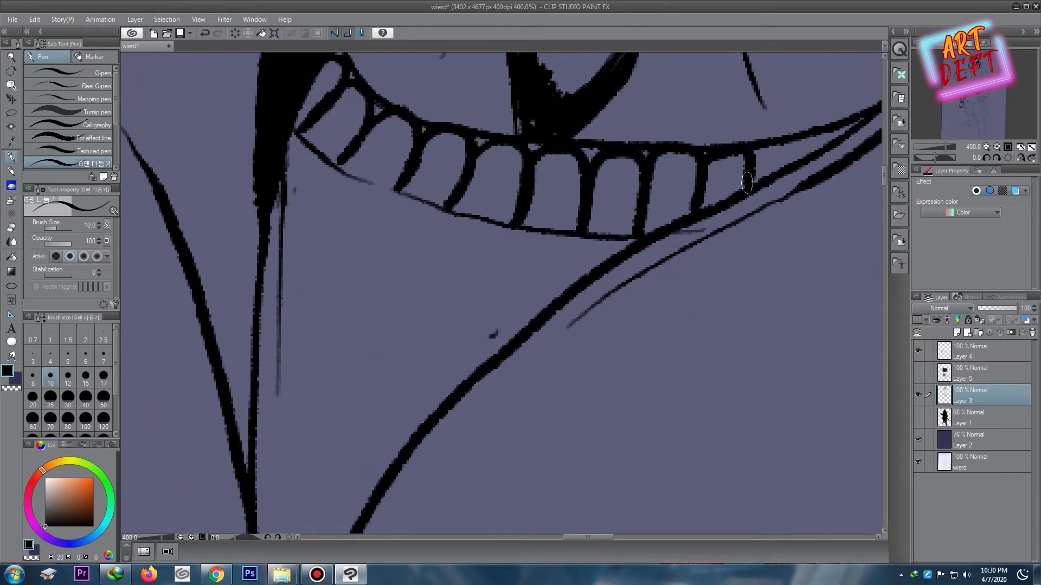
left_click_drag(797, 136, 788, 163)
Step: Ink a first scalloped row of loops just under the collar teeth
scroll(696, 108, "down", 6)
scroll(383, 178, "down", 1)
scroll(383, 178, "down", 4)
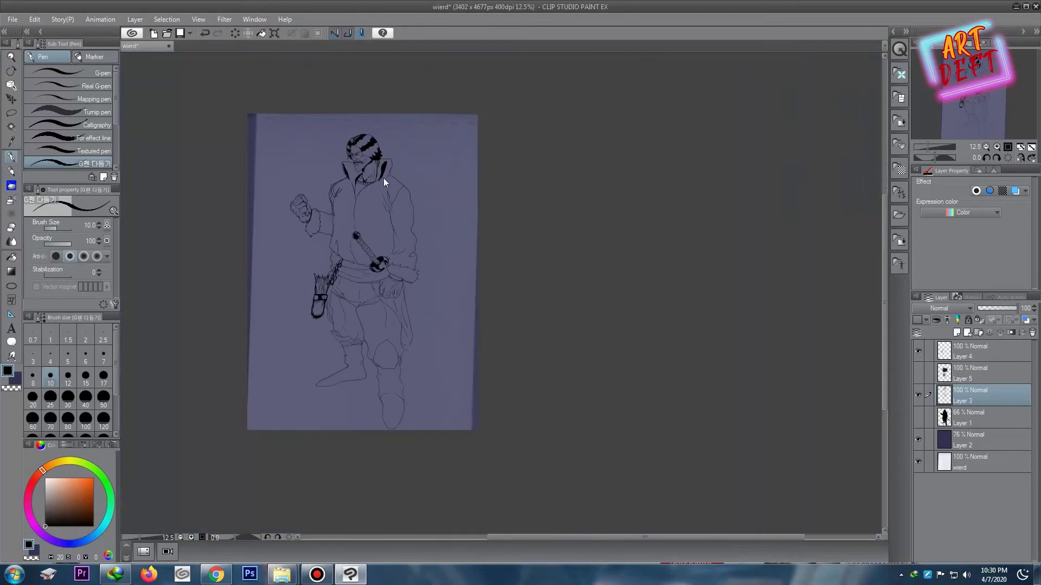
scroll(383, 178, "up", 3)
scroll(428, 174, "up", 1)
scroll(428, 174, "up", 7)
mouse_move(399, 179)
left_mouse_down()
mouse_move(434, 230)
mouse_move(480, 227)
mouse_move(537, 283)
mouse_move(694, 309)
mouse_move(704, 295)
left_mouse_up()
mouse_move(390, 231)
left_mouse_down()
mouse_move(434, 274)
mouse_move(484, 300)
mouse_move(669, 307)
left_mouse_up()
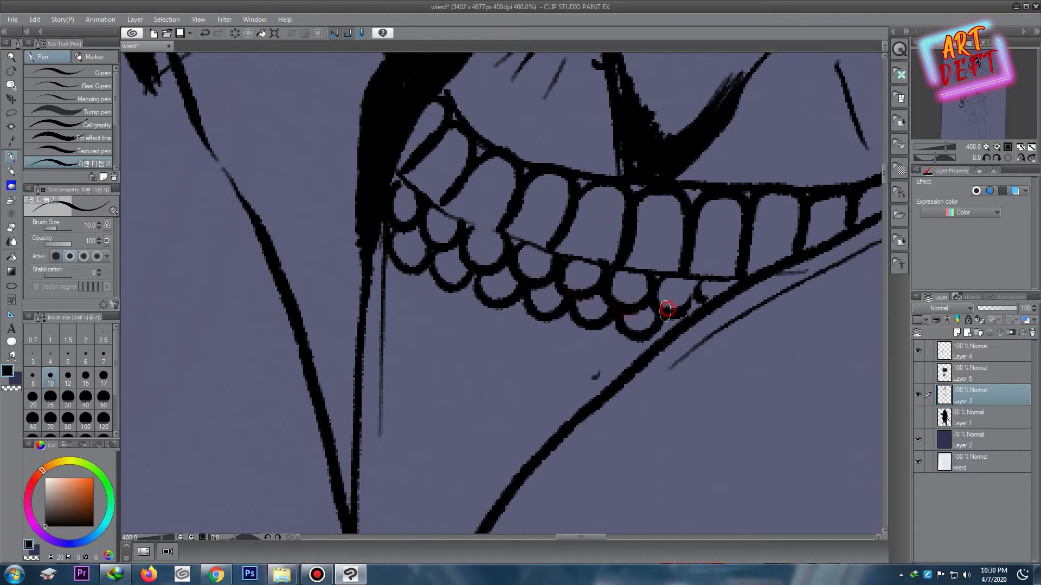
Step: Add more scallop rows beneath the teeth, extending the lower row and its left end
scroll(467, 203, "down", 8)
scroll(466, 203, "up", 4)
scroll(466, 203, "up", 4)
mouse_move(398, 168)
left_mouse_down()
mouse_move(428, 215)
mouse_move(664, 260)
left_mouse_up()
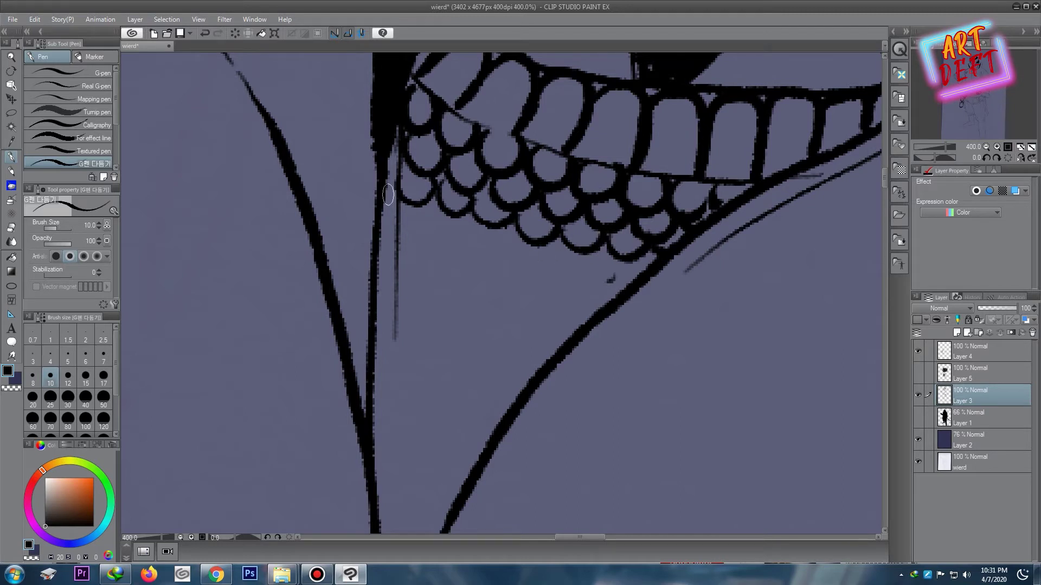
left_click_drag(523, 244, 642, 279)
mouse_move(399, 223)
left_mouse_down()
mouse_move(488, 268)
mouse_move(557, 271)
left_mouse_up()
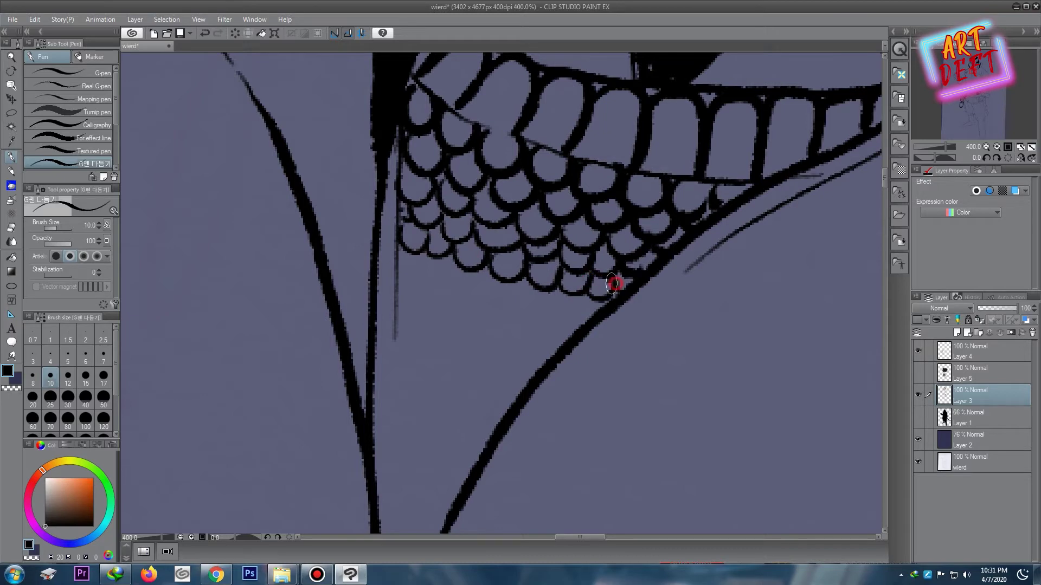
mouse_move(400, 279)
left_mouse_down()
mouse_move(461, 315)
mouse_move(529, 312)
left_mouse_up()
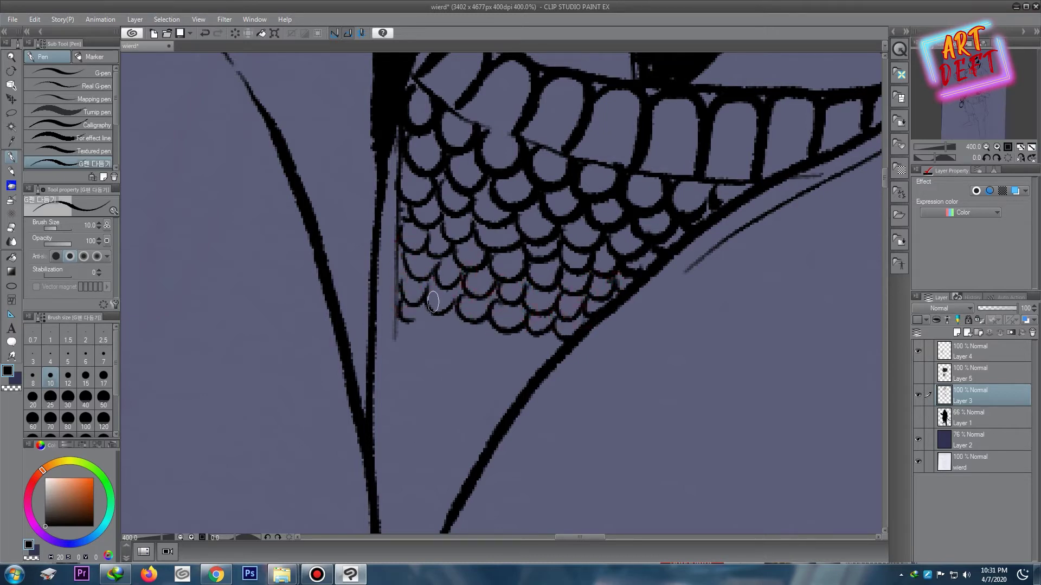
left_click_drag(402, 301, 438, 314)
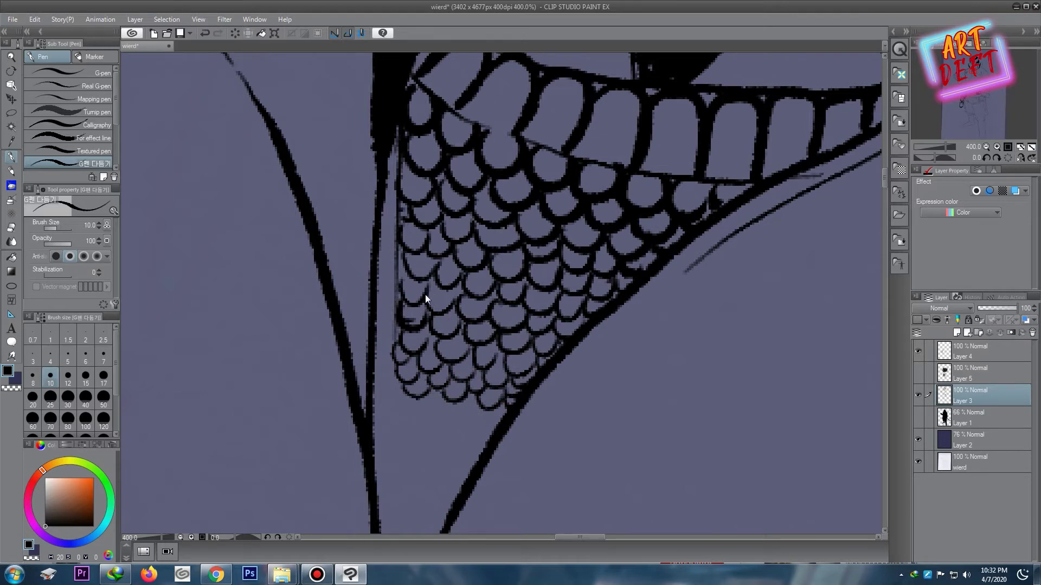
Step: Add scales along the bottom of the pattern and down the V-neck's narrowing point
scroll(425, 295, "down", 10)
scroll(401, 343, "up", 5)
scroll(344, 422, "up", 5)
mouse_move(271, 247)
left_mouse_down()
mouse_move(346, 307)
mouse_move(444, 271)
left_mouse_up()
left_click_drag(271, 293, 353, 363)
left_click_drag(271, 337, 385, 417)
left_click_drag(363, 369, 439, 417)
scroll(395, 331, "down", 8)
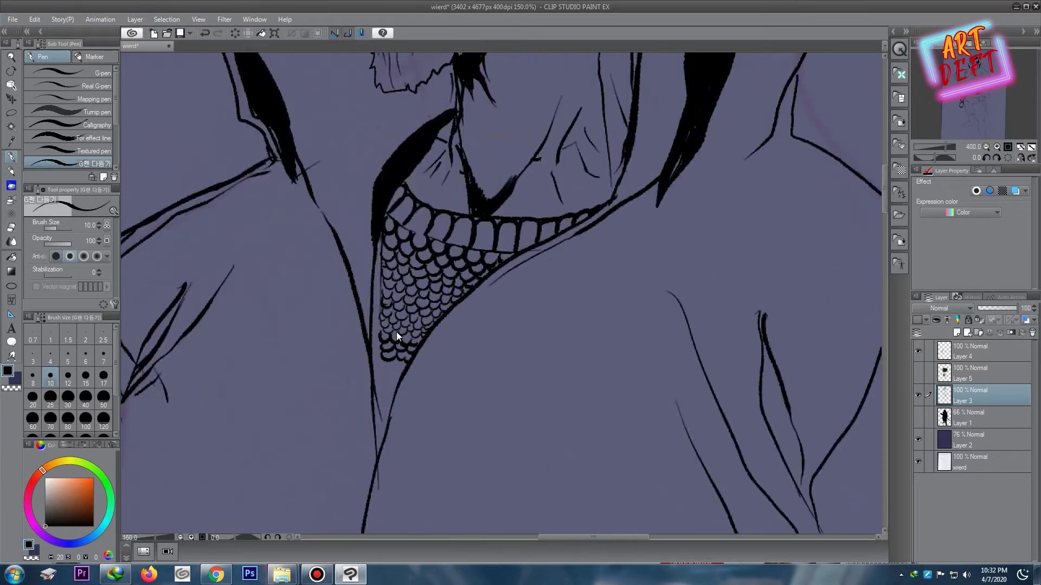
scroll(362, 335, "down", 5)
scroll(544, 279, "up", 5)
scroll(435, 204, "up", 5)
mouse_move(439, 182)
left_mouse_down()
mouse_move(529, 217)
mouse_move(450, 282)
left_mouse_up()
mouse_move(509, 266)
left_mouse_down()
mouse_move(465, 391)
mouse_move(464, 337)
mouse_move(488, 240)
mouse_move(462, 182)
mouse_move(497, 119)
mouse_move(575, 125)
mouse_move(602, 103)
left_mouse_up()
Step: Darken the scale loops and thicken their outlines row by row with heavier ink
mouse_move(477, 133)
left_mouse_down()
mouse_move(332, 250)
mouse_move(531, 265)
left_mouse_up()
mouse_move(332, 211)
left_mouse_down()
mouse_move(537, 228)
mouse_move(515, 163)
left_mouse_up()
mouse_move(342, 189)
left_mouse_down()
mouse_move(361, 117)
mouse_move(537, 130)
mouse_move(613, 122)
mouse_move(615, 176)
left_mouse_up()
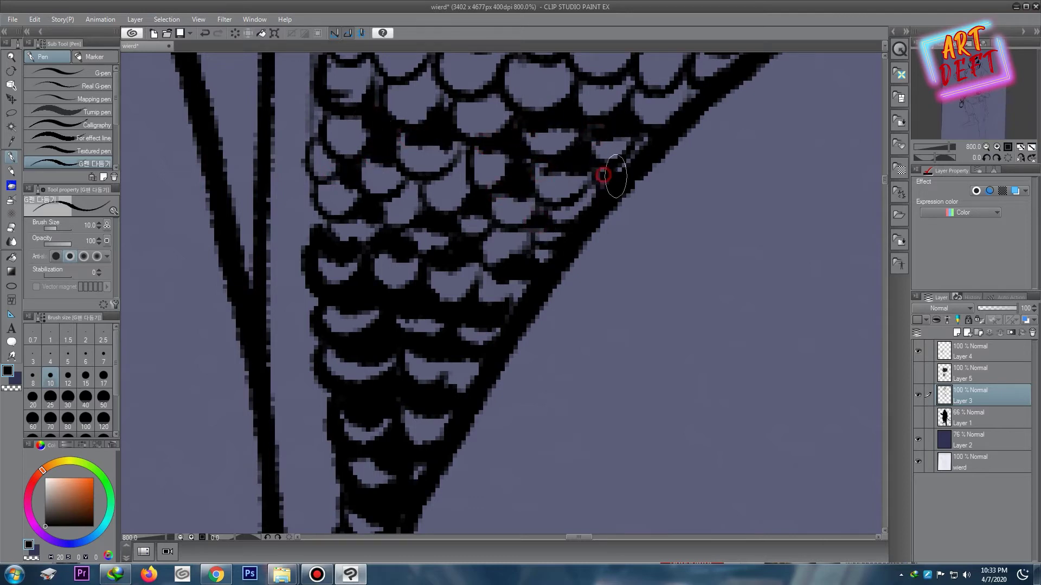
scroll(445, 239, "up", 3)
mouse_move(304, 247)
left_mouse_down()
mouse_move(441, 232)
mouse_move(473, 277)
left_mouse_up()
mouse_move(302, 174)
left_mouse_down()
mouse_move(426, 161)
mouse_move(471, 228)
mouse_move(534, 247)
left_mouse_up()
mouse_move(495, 170)
left_mouse_down()
mouse_move(574, 227)
mouse_move(628, 242)
mouse_move(678, 169)
mouse_move(480, 114)
mouse_move(378, 130)
mouse_move(304, 124)
mouse_move(287, 206)
mouse_move(248, 288)
left_mouse_up()
mouse_move(206, 216)
left_mouse_down()
mouse_move(276, 230)
mouse_move(233, 173)
mouse_move(321, 186)
mouse_move(367, 144)
mouse_move(481, 187)
mouse_move(502, 156)
mouse_move(645, 169)
mouse_move(580, 221)
mouse_move(606, 134)
mouse_move(878, 155)
left_mouse_up()
Step: Darken the top row and upper-left scales of the mesh
left_click_drag(599, 128, 499, 103)
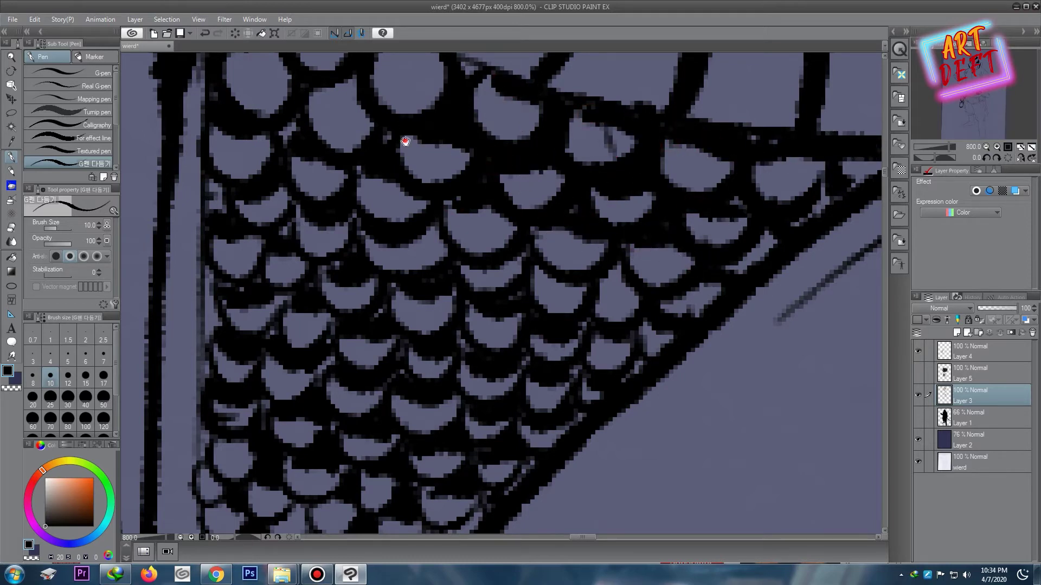
left_click_drag(406, 141, 454, 282)
left_click_drag(490, 208, 331, 119)
left_click_drag(295, 73, 326, 91)
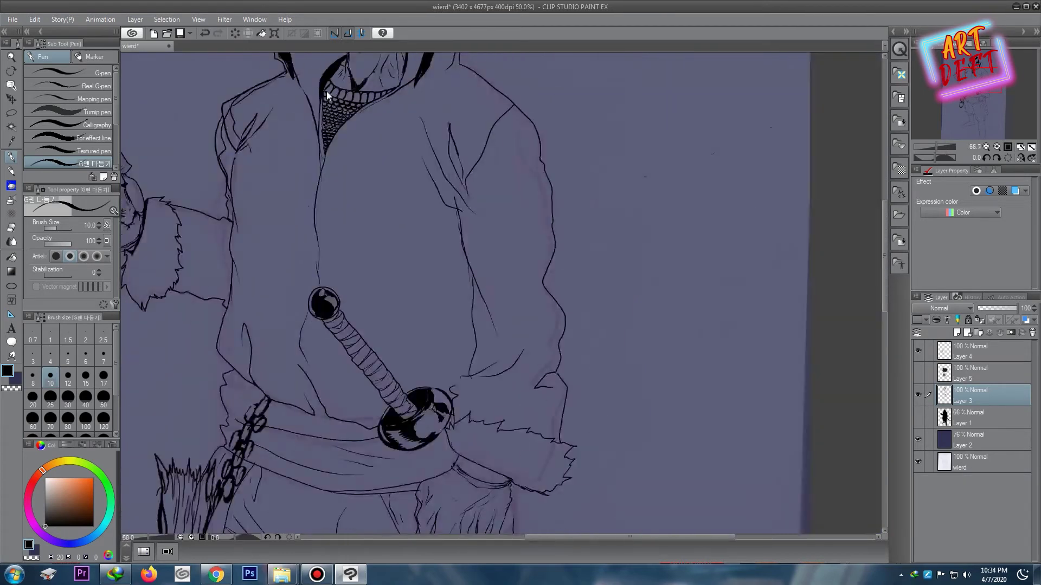
left_click(316, 574)
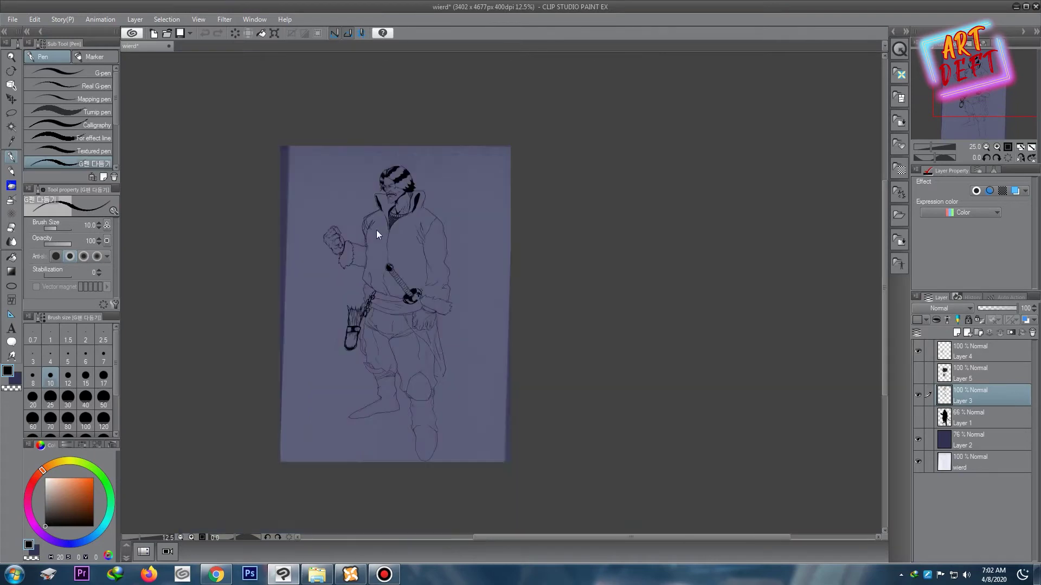
Step: Duplicate the ink layer Layer 3 to create Layer 3 Copy
scroll(378, 234, "up", 4)
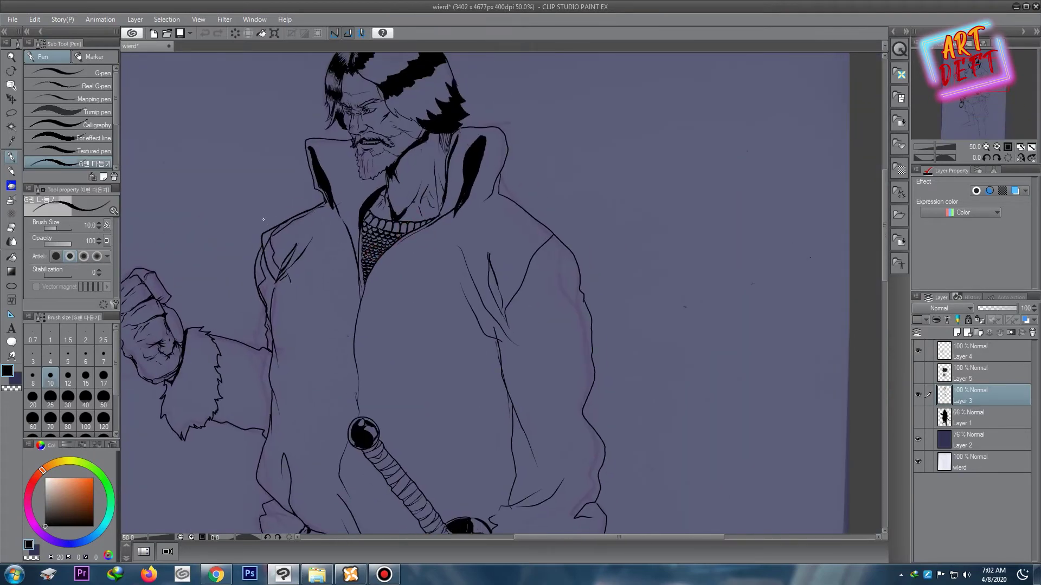
key("e")
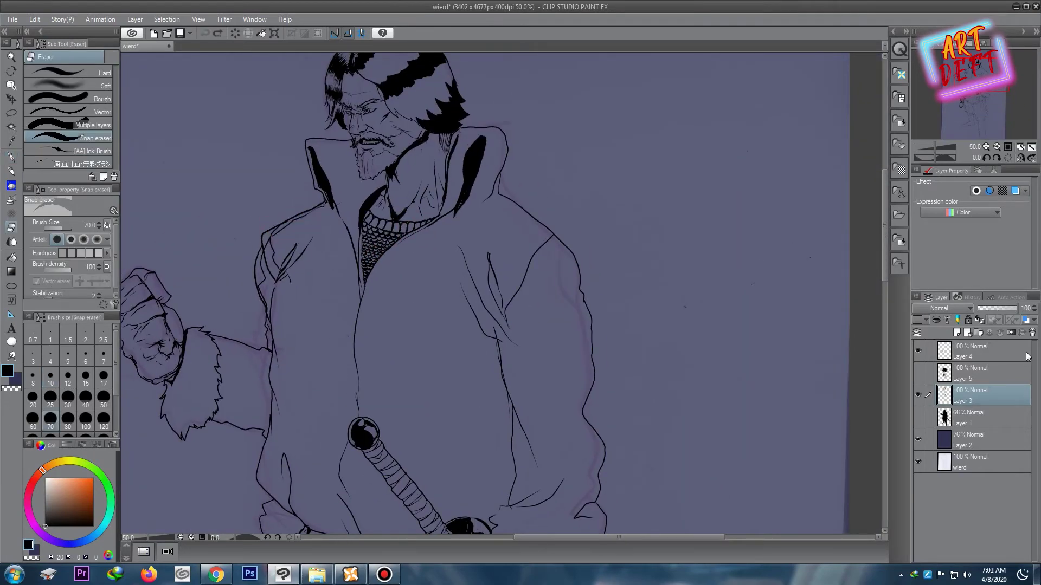
right_click(999, 392)
left_click(951, 170)
Step: Move the original Layer 3 below Layer 2 and make Layer 3 Copy the working layer
left_click(977, 416)
left_click(918, 419)
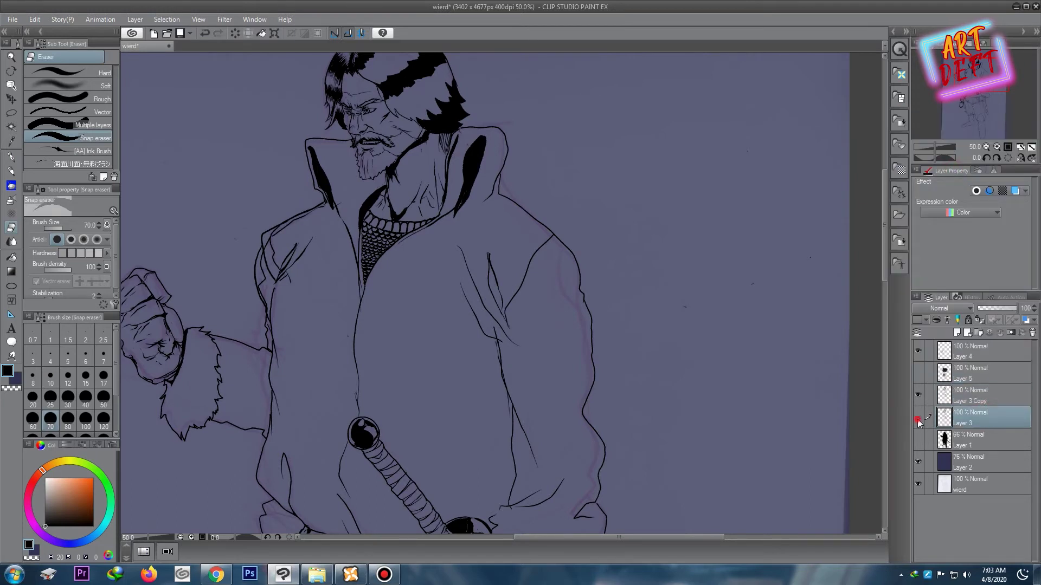
left_click_drag(971, 418, 971, 474)
left_click(969, 400)
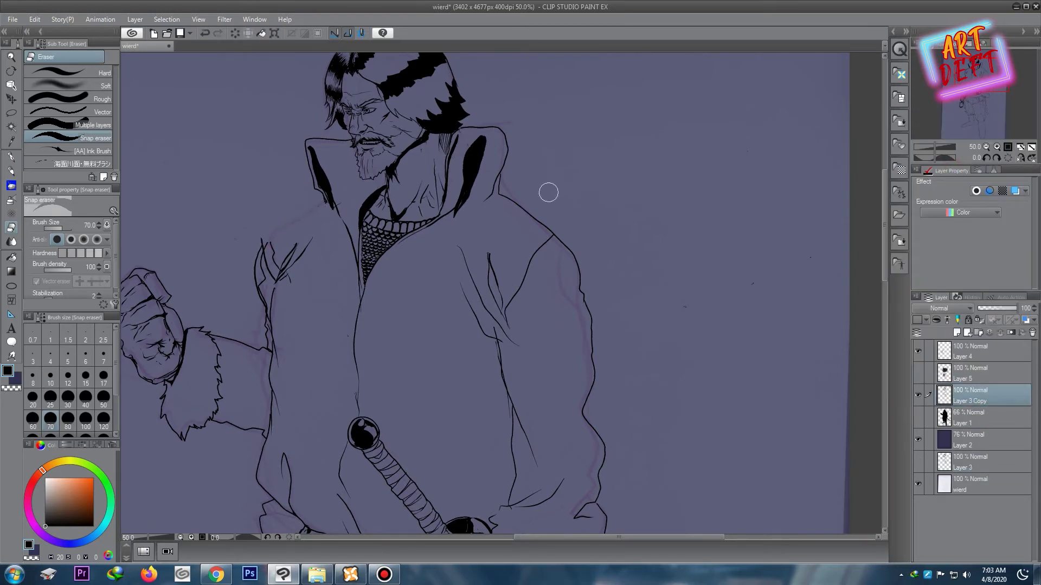
left_click(16, 156)
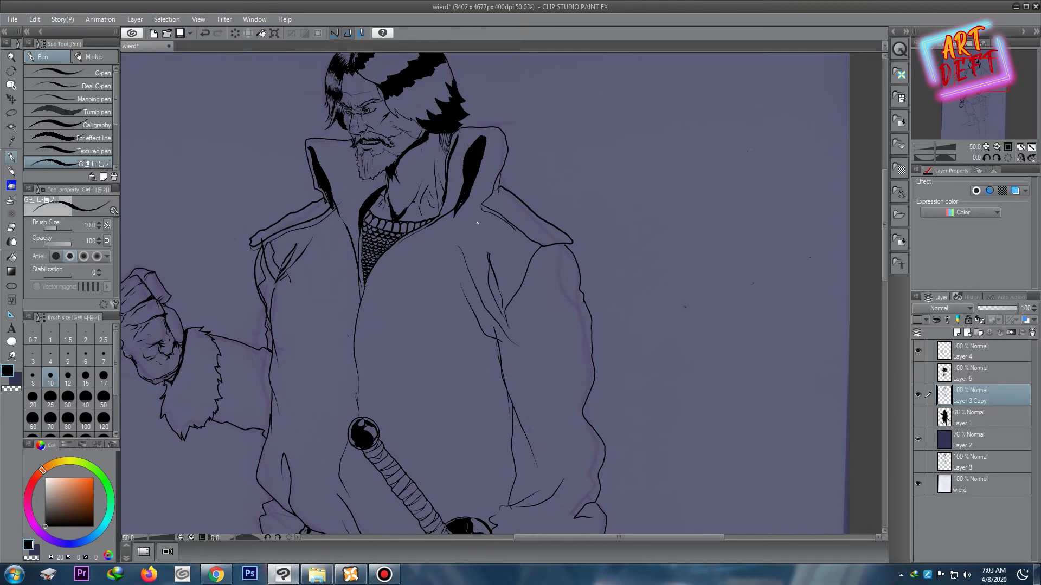
Step: Erase excess black along the right collar edge of the shoulder flaps, alternating eraser and G-pen
scroll(533, 178, "down", 2)
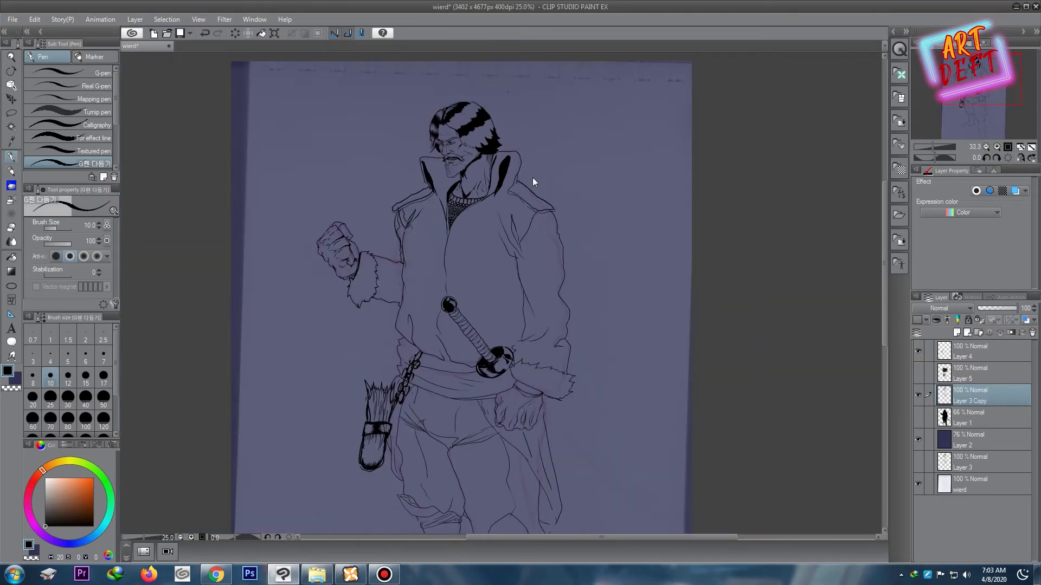
scroll(529, 174, "up", 3)
key("e")
left_click_drag(490, 144, 466, 211)
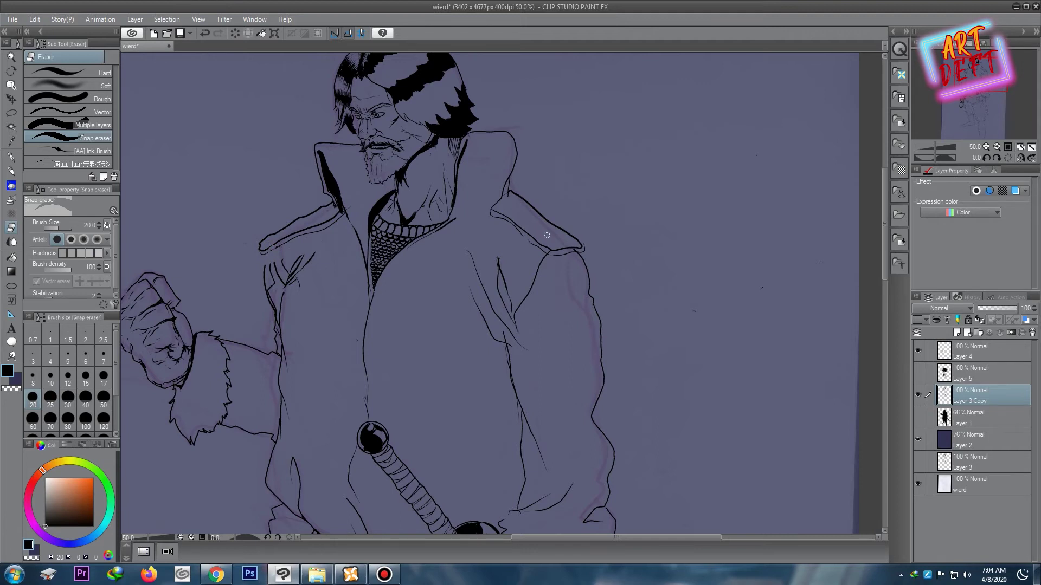
key("p")
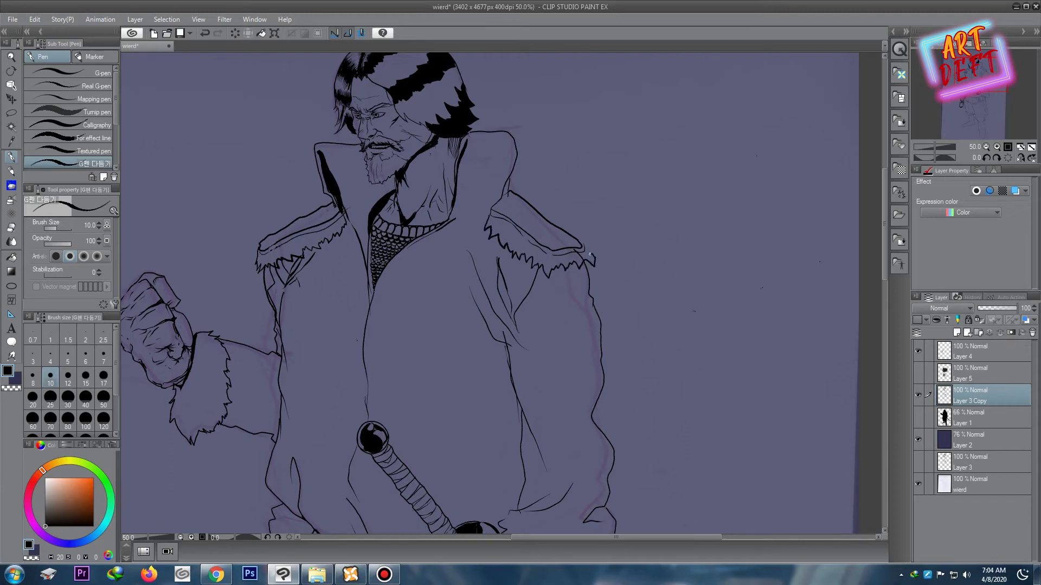
key("e")
scroll(578, 181, "down", 2)
scroll(571, 179, "up", 1)
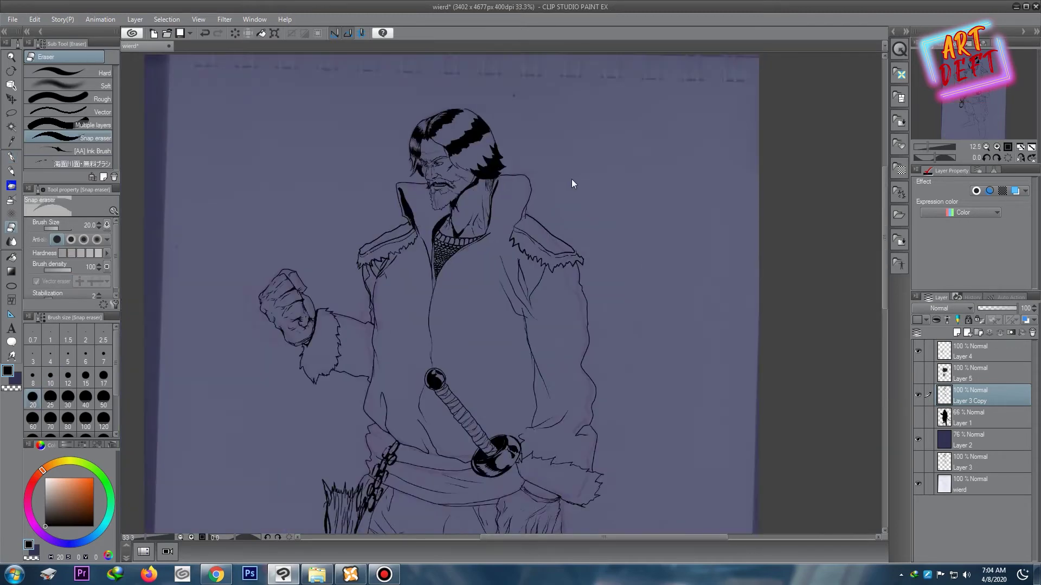
scroll(504, 263, "up", 1)
left_click_drag(504, 263, 516, 215)
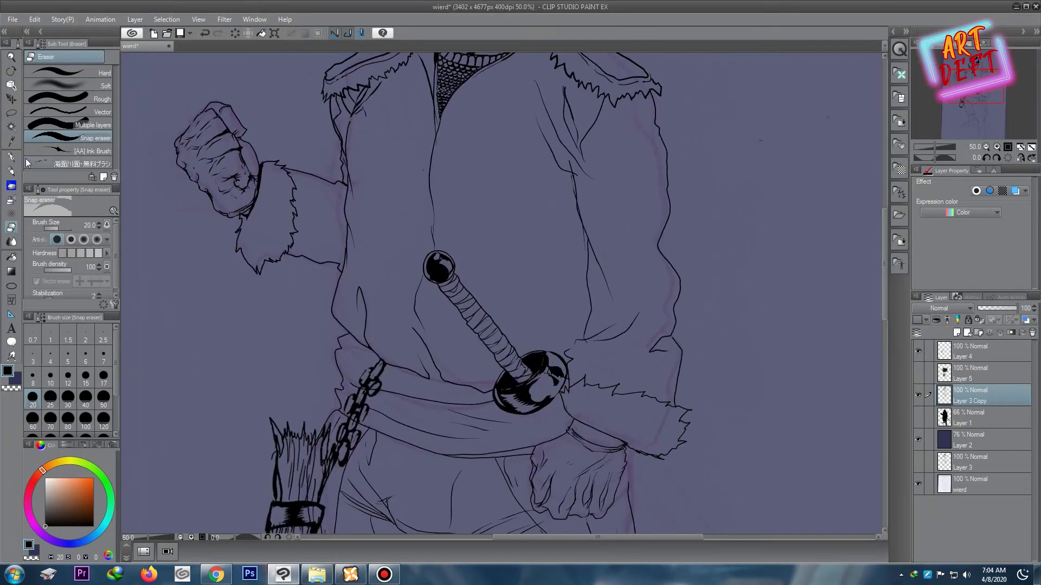
key("p")
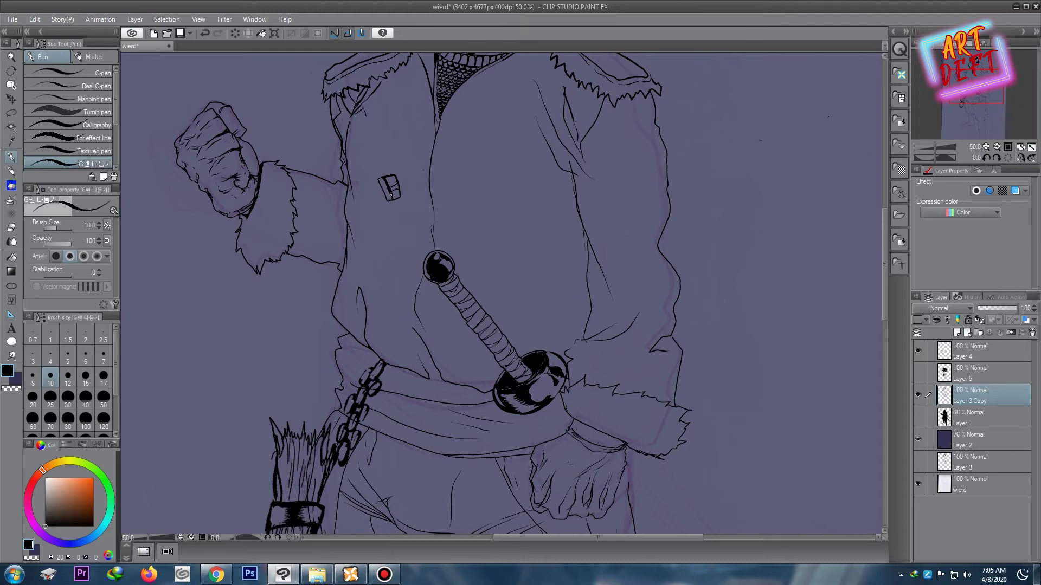
Step: Undo a stray dark blob placed on the upper coat strap
scroll(480, 142, "down", 1)
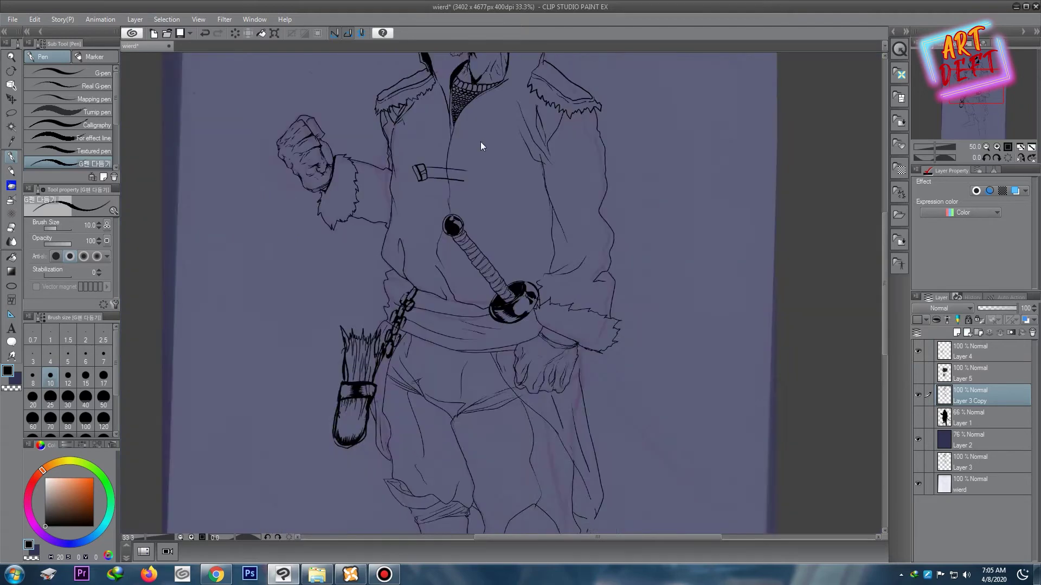
scroll(480, 147, "up", 2)
key("b")
left_click(420, 193)
key("ctrl+z")
scroll(395, 226, "up", 3)
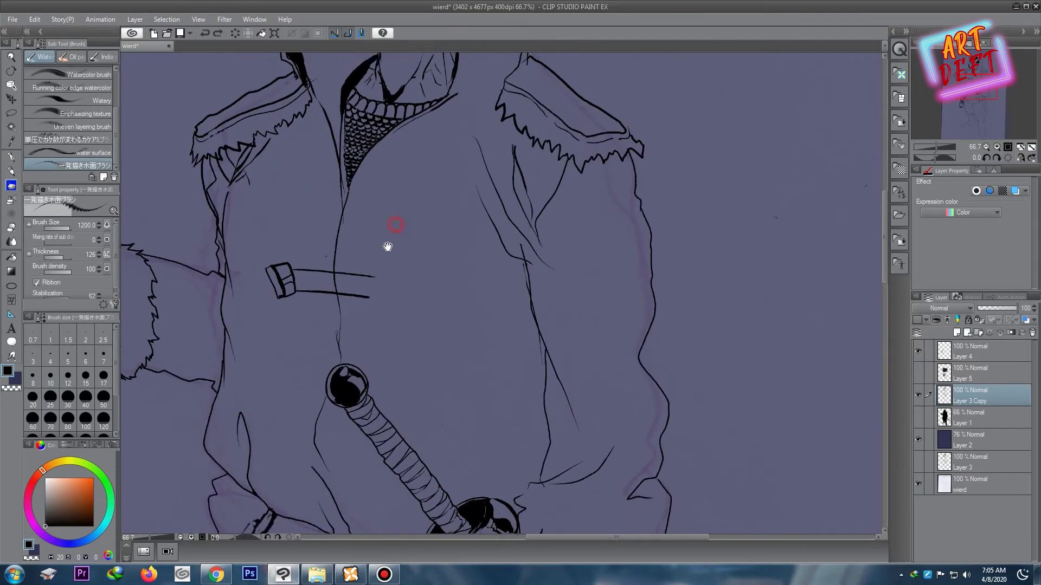
key("p")
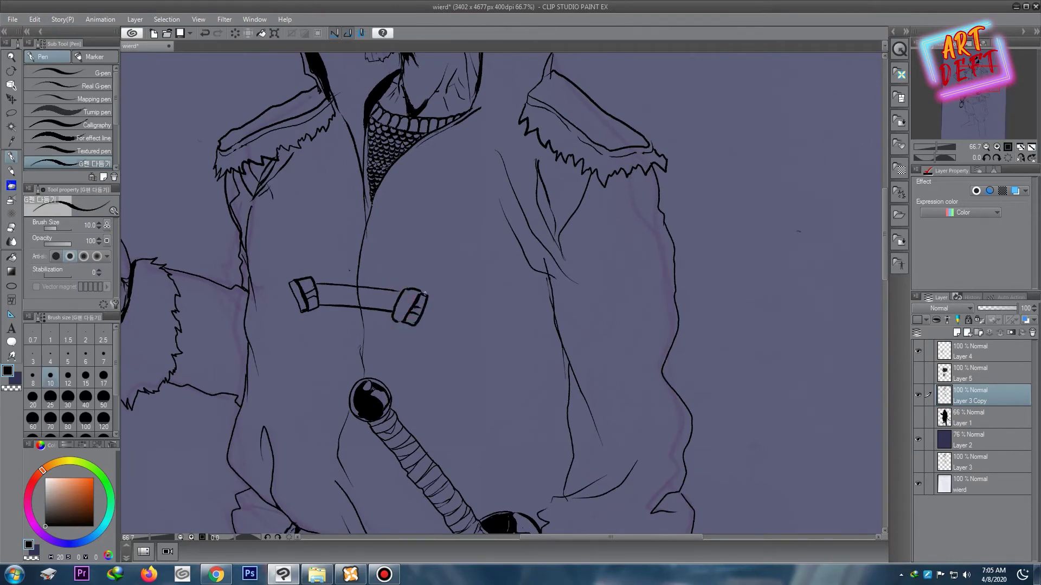
Step: Clean stray lines off the upper strap with the eraser, then return to the G-pen
scroll(425, 271, "down", 4)
scroll(424, 247, "up", 7)
key("e")
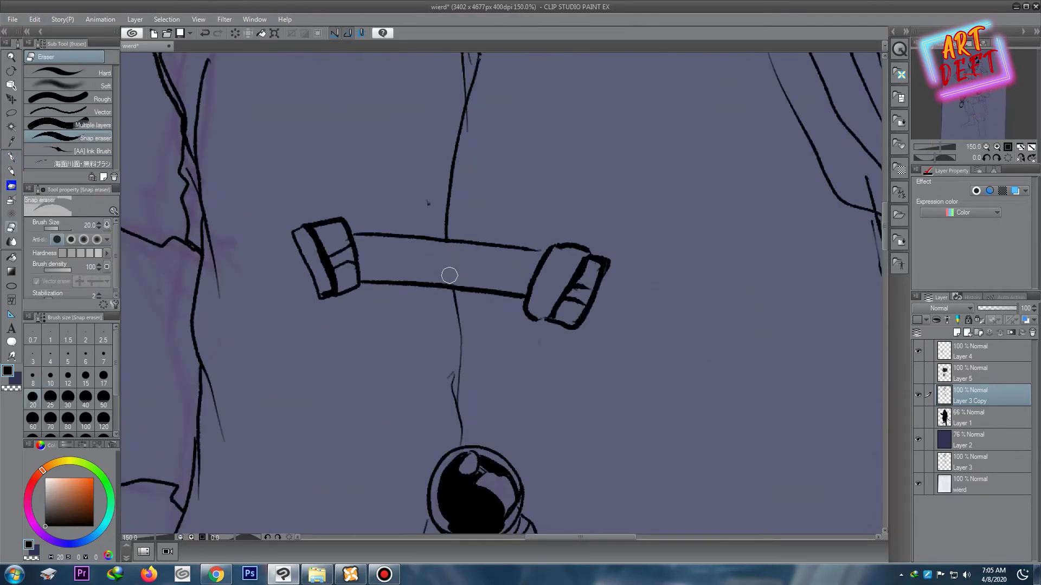
scroll(450, 275, "down", 3)
scroll(508, 184, "down", 1)
scroll(527, 168, "up", 1)
scroll(488, 190, "down", 1)
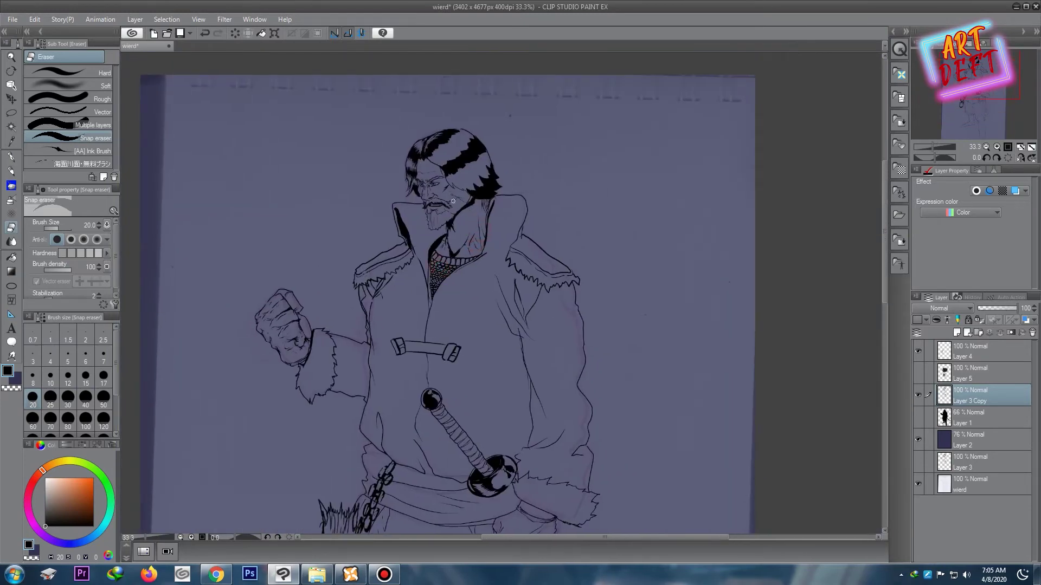
key("p")
Step: Thin the G-pen and touch up the strap ends near the chest and belt buckles
left_click_drag(414, 416, 390, 302)
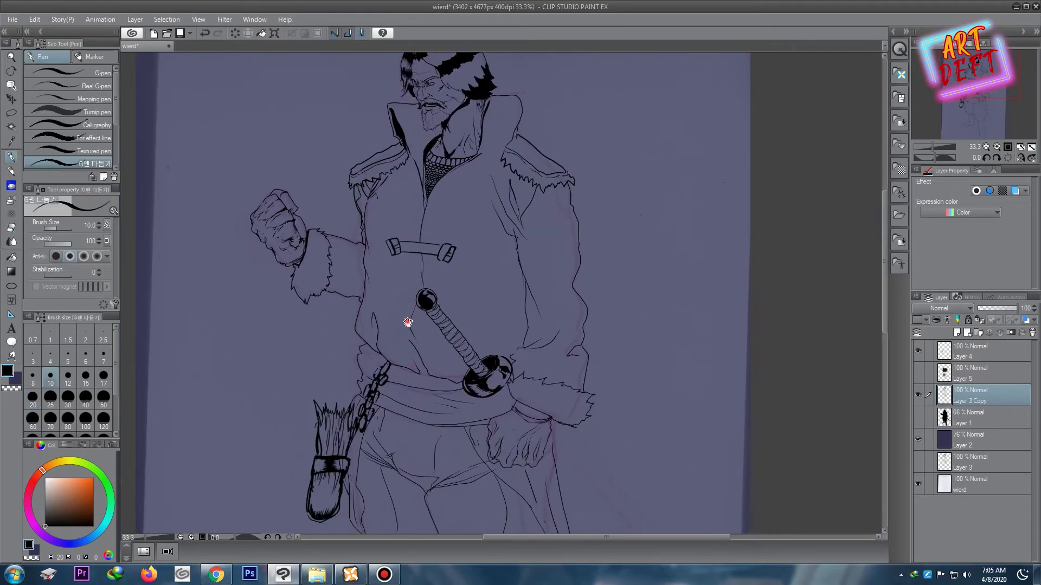
scroll(381, 259, "up", 3)
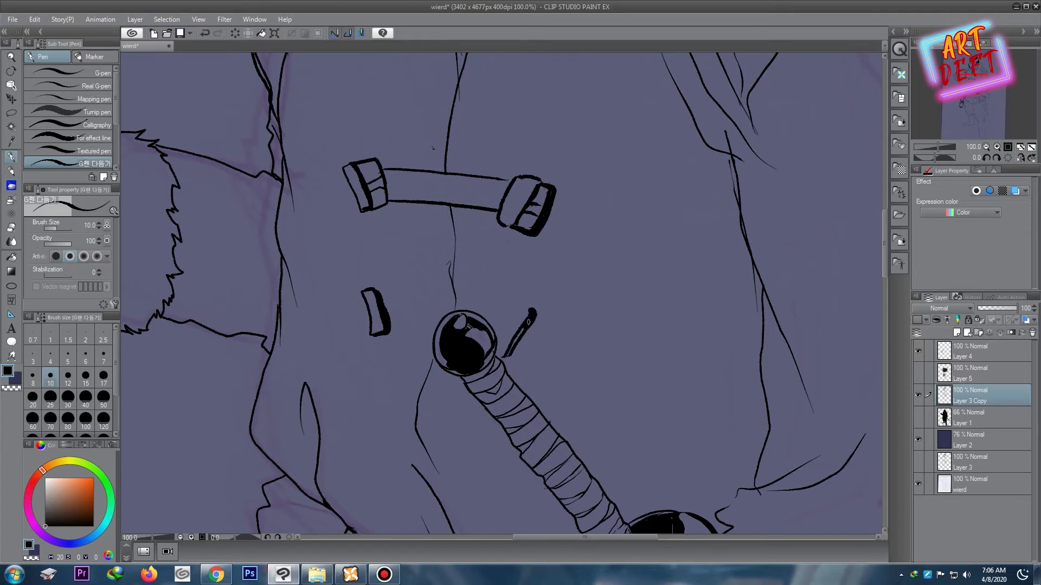
key("bracketleft")
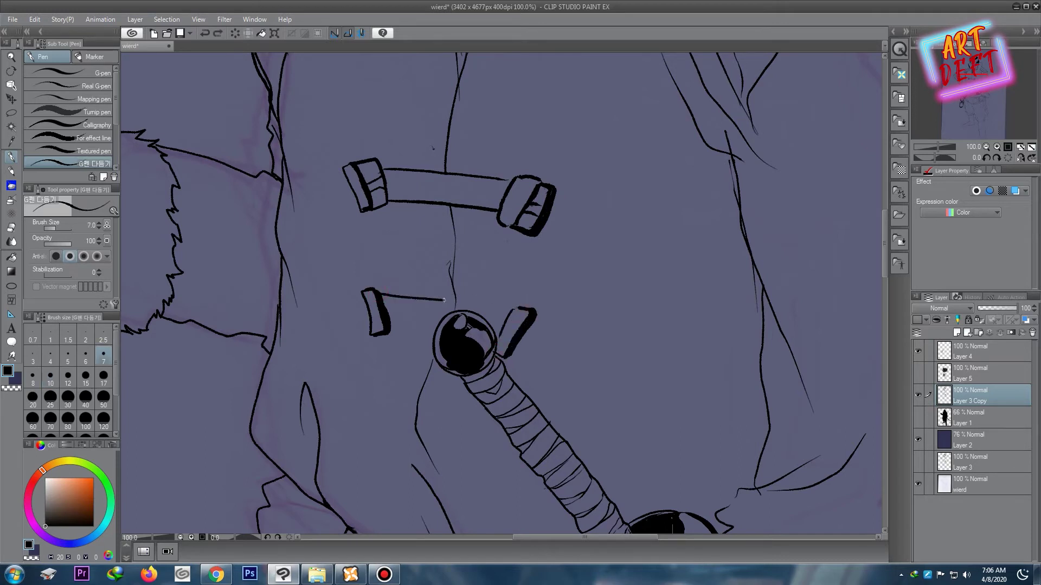
scroll(460, 250, "down", 3)
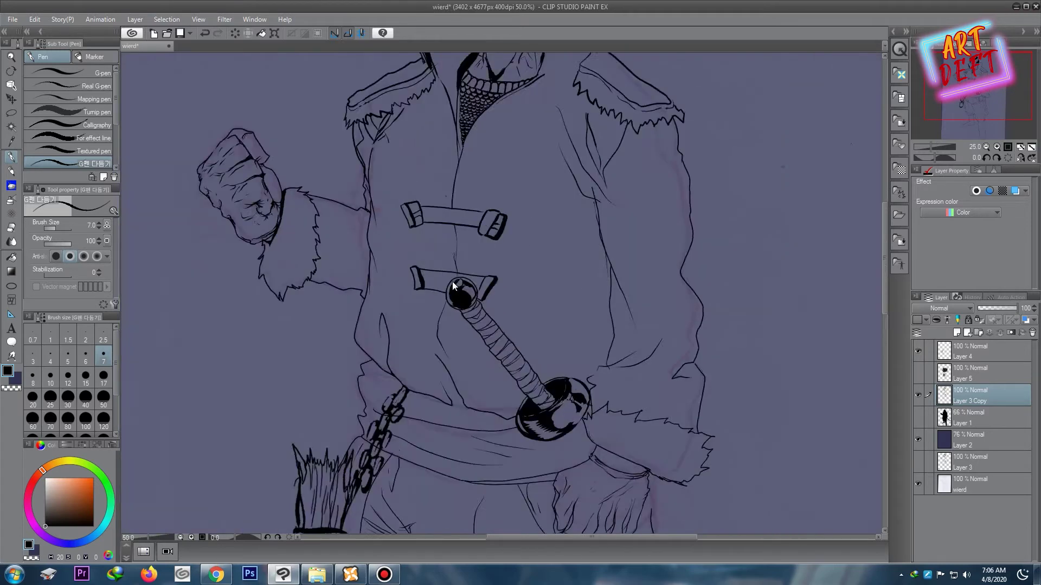
scroll(452, 282, "up", 3)
key("e")
scroll(463, 232, "up", 2)
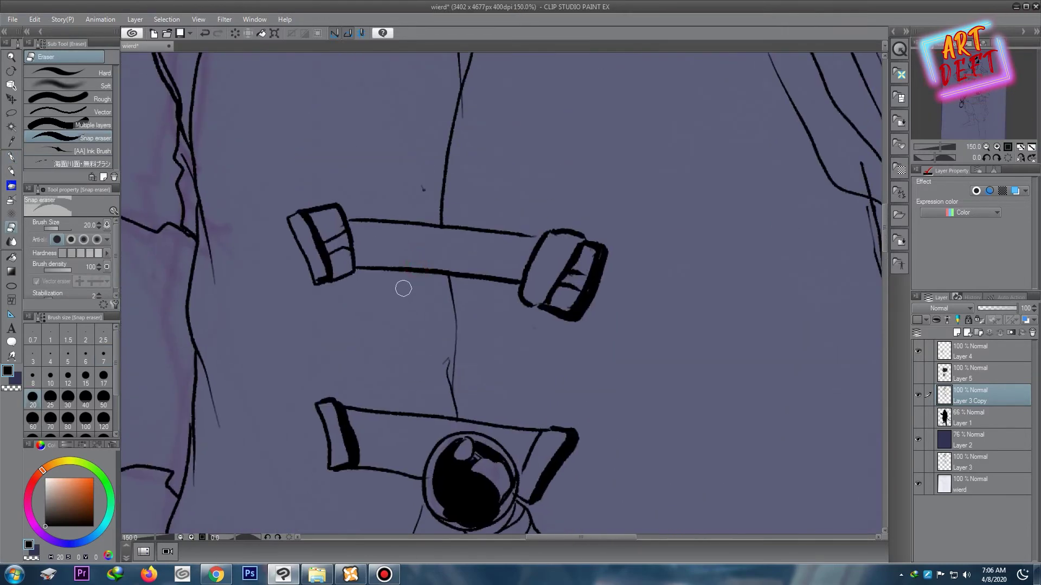
key("p")
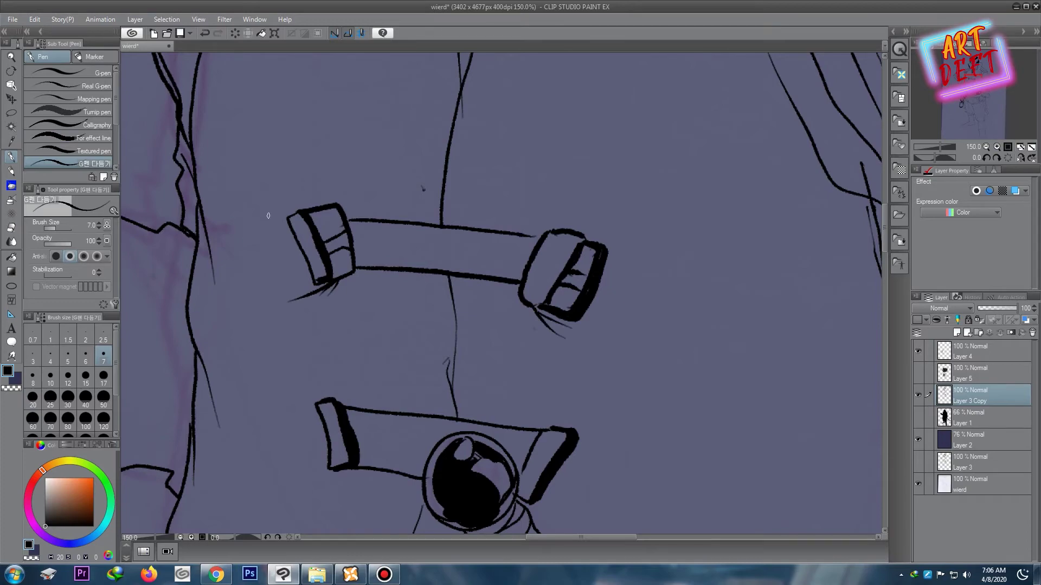
scroll(592, 233, "down", 2)
Step: Ink a long bold line down the inner edge of the coat collar
scroll(584, 206, "down", 2)
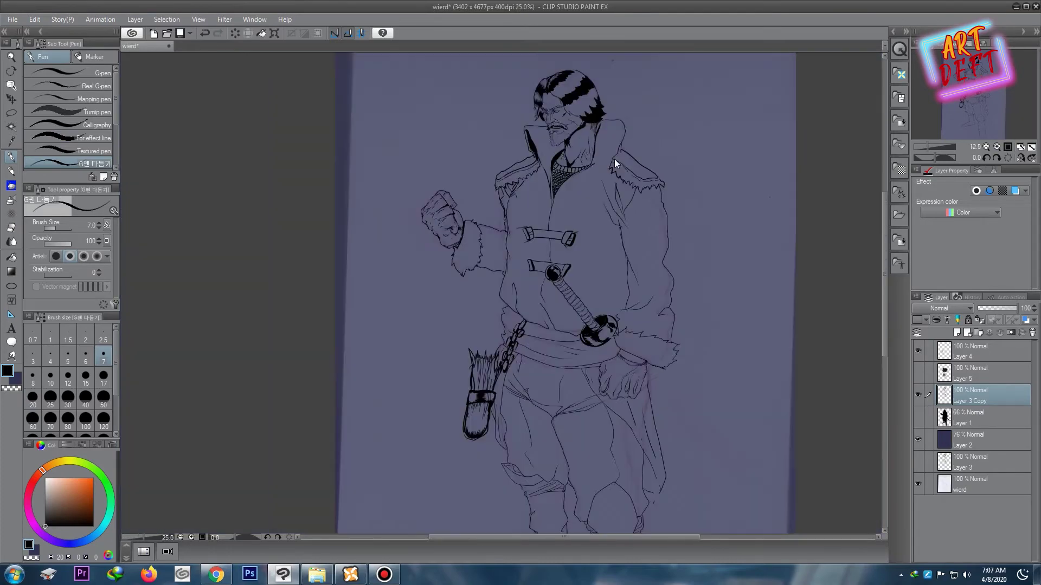
scroll(580, 178, "up", 2)
left_click_drag(538, 225, 486, 262)
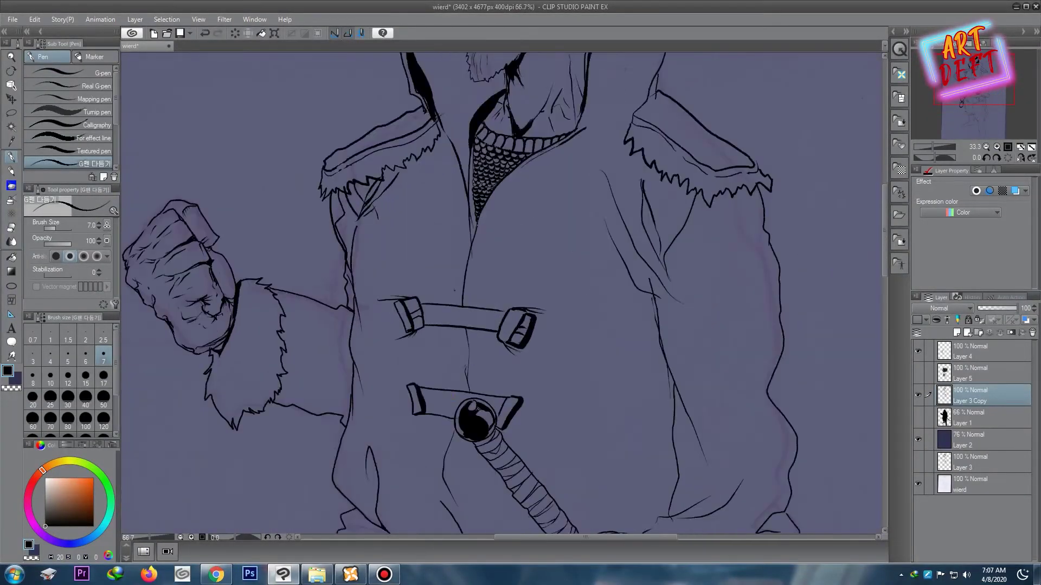
left_click_drag(419, 411, 456, 265)
scroll(518, 252, "down", 2)
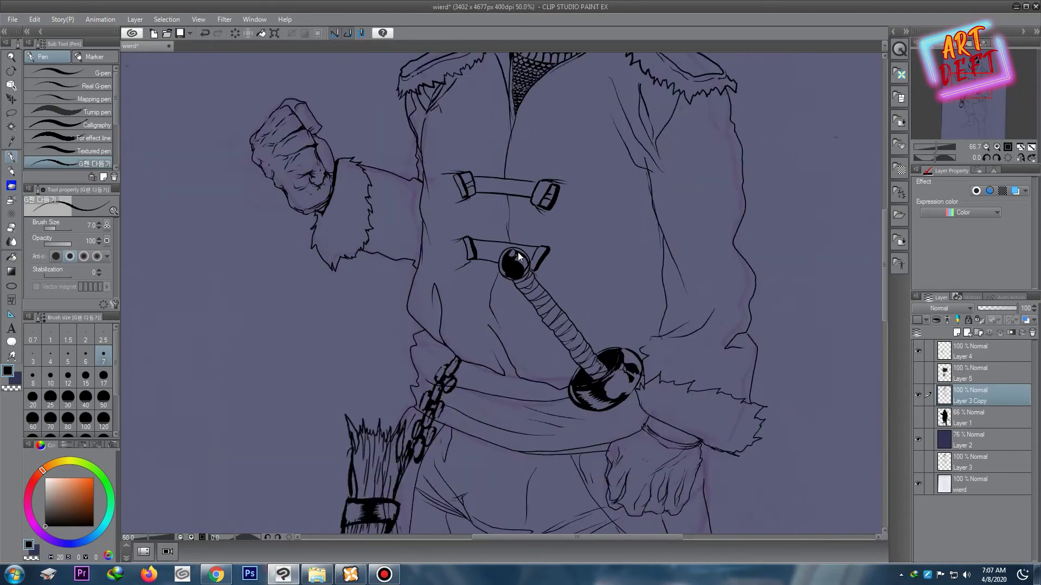
scroll(519, 252, "down", 2)
scroll(547, 171, "up", 5)
left_click_drag(529, 169, 474, 408)
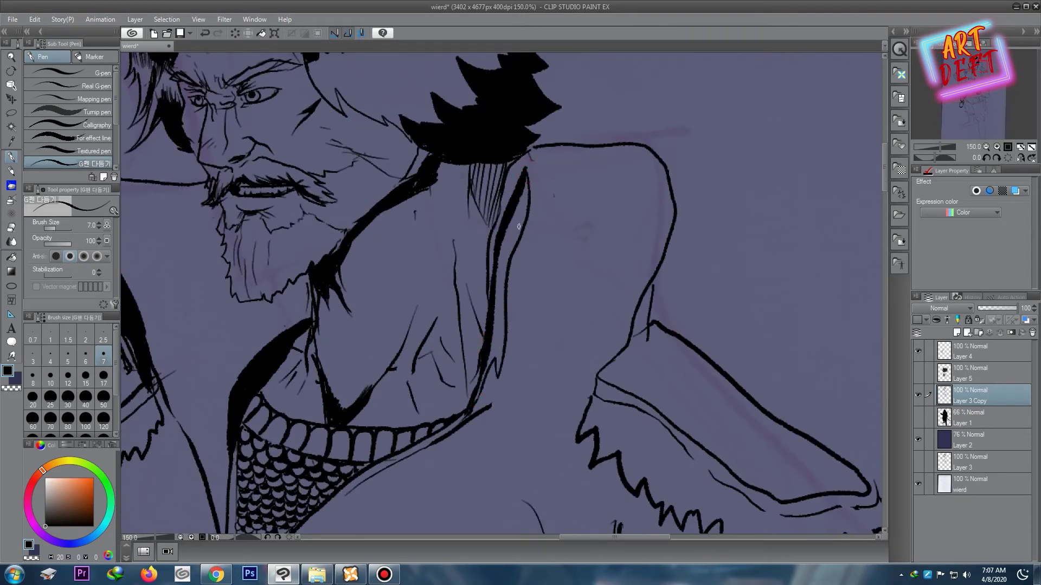
Step: Add a short stroke on the shoulder with the G-pen
key("g")
scroll(555, 166, "down", 5)
scroll(555, 166, "up", 4)
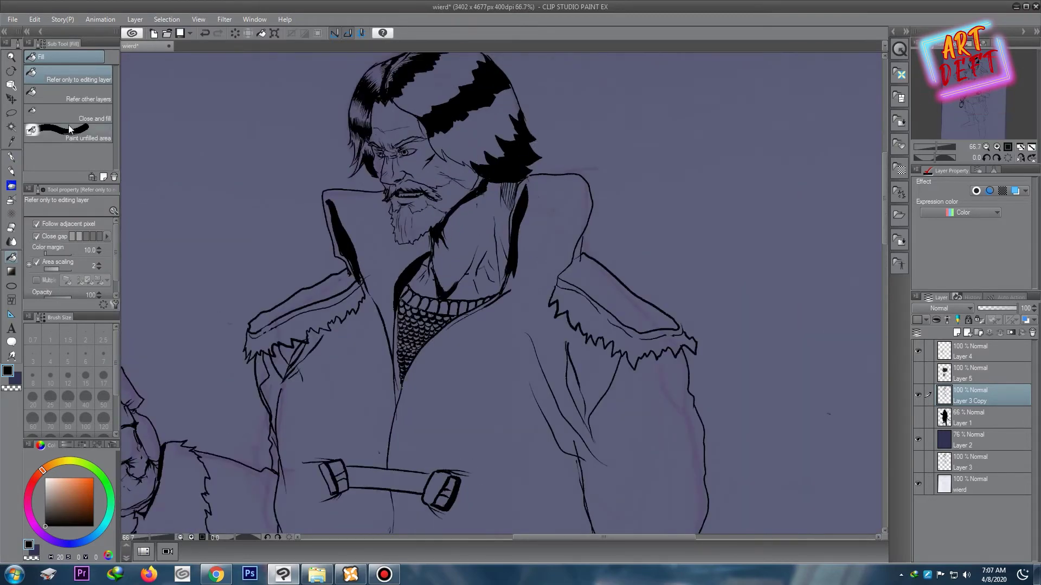
key("p")
left_click_drag(512, 277, 562, 266)
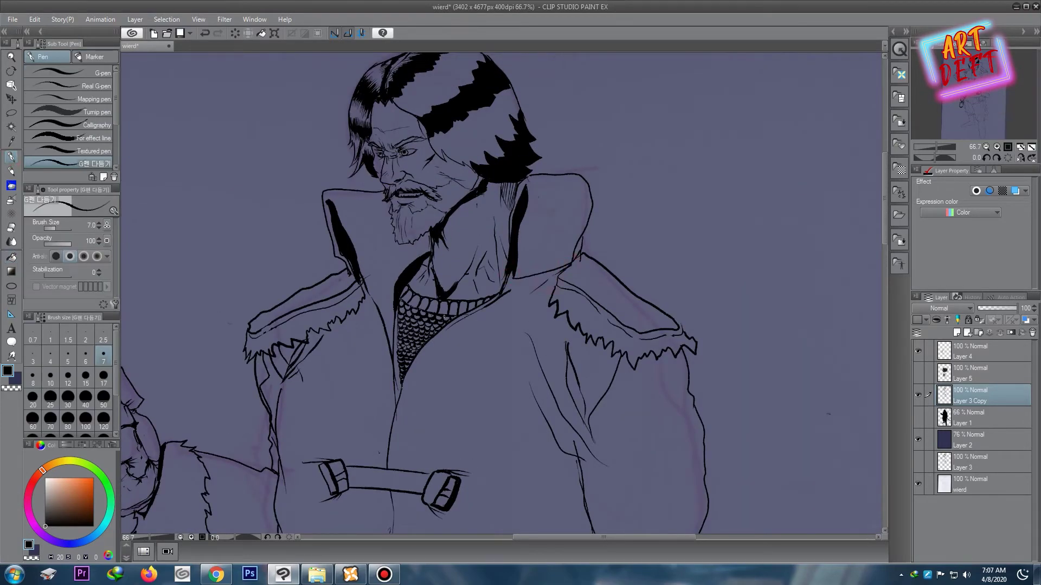
Step: Remove the stray vertical line drawn below the upper strap
scroll(493, 282, "down", 3)
scroll(501, 238, "up", 3)
scroll(488, 233, "down", 3)
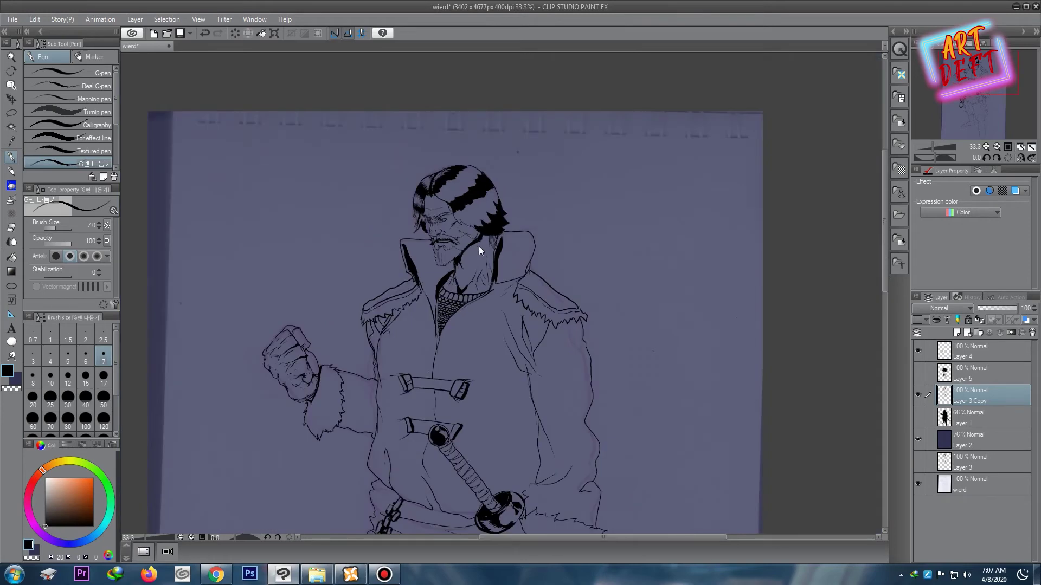
scroll(483, 257, "down", 1)
scroll(485, 269, "up", 1)
scroll(477, 271, "up", 1)
scroll(472, 288, "down", 2)
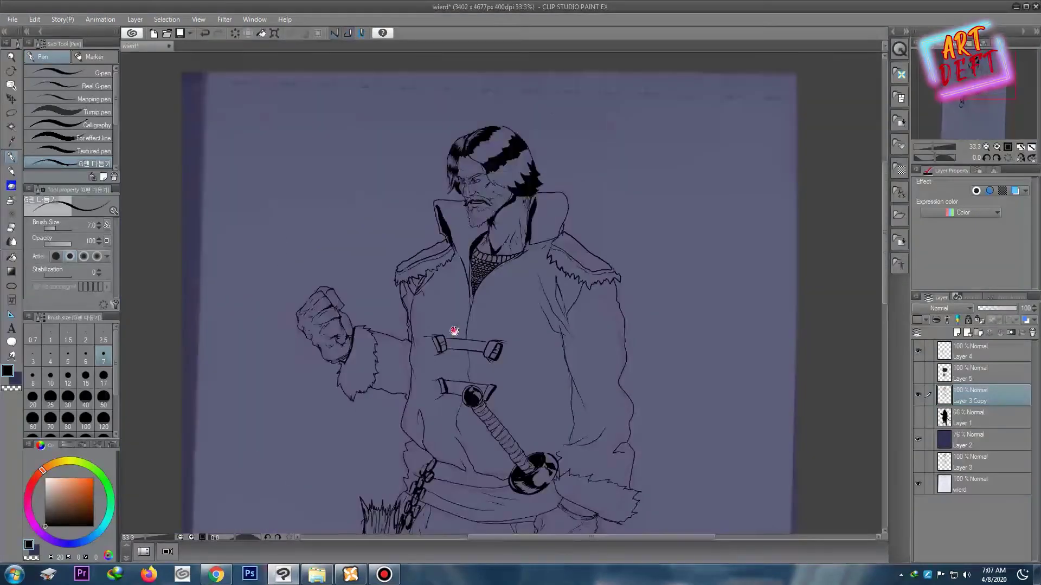
scroll(467, 244, "up", 1)
scroll(468, 244, "up", 1)
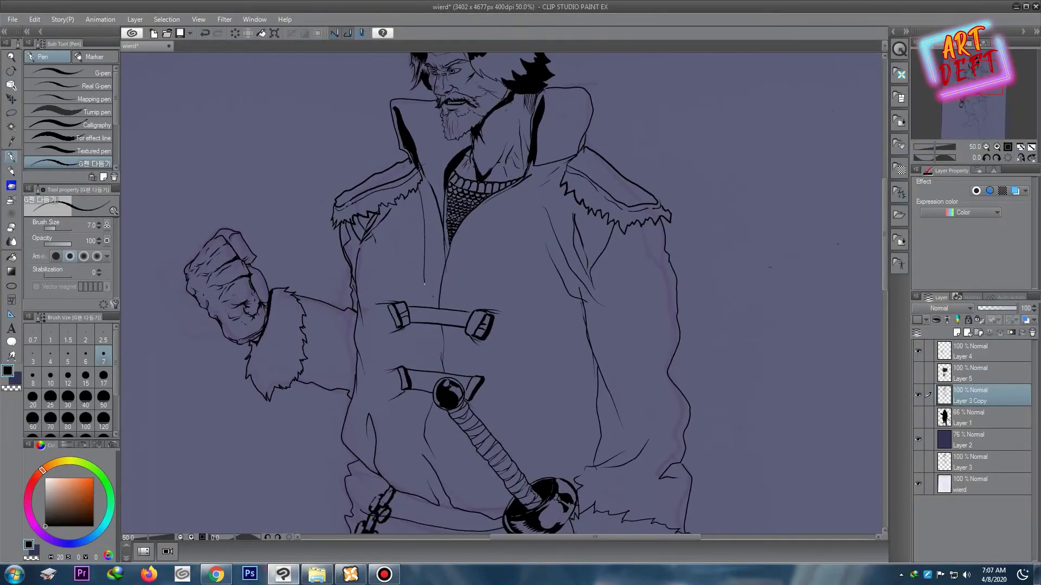
left_click_drag(427, 394, 418, 484)
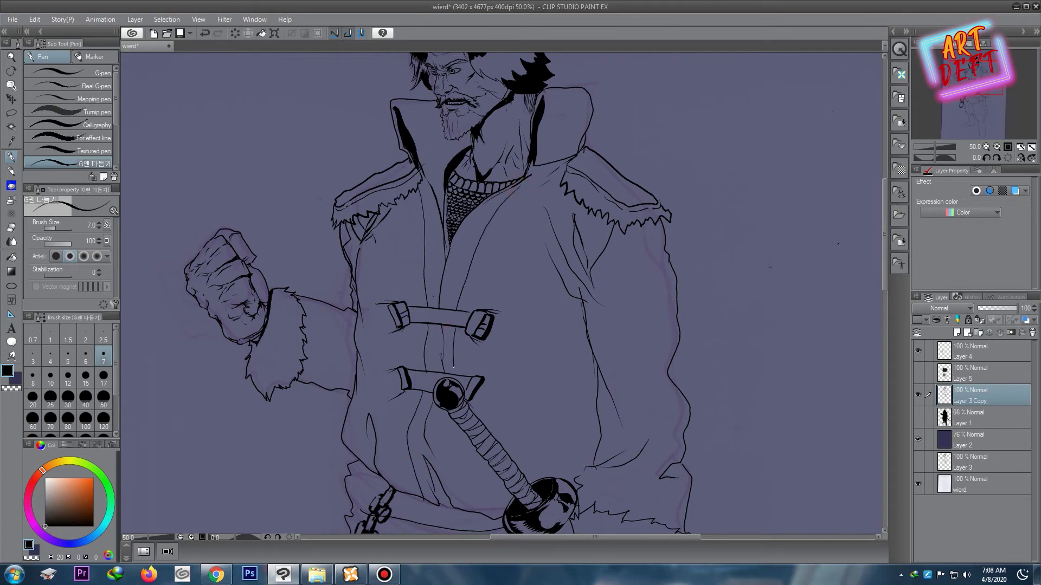
key("ctrl+z")
scroll(540, 304, "down", 4)
Step: Ink a thin line from the fur edge and curved scale marks down the first lapel strip
scroll(551, 288, "up", 3)
scroll(552, 288, "up", 2)
left_click_drag(461, 323, 553, 289)
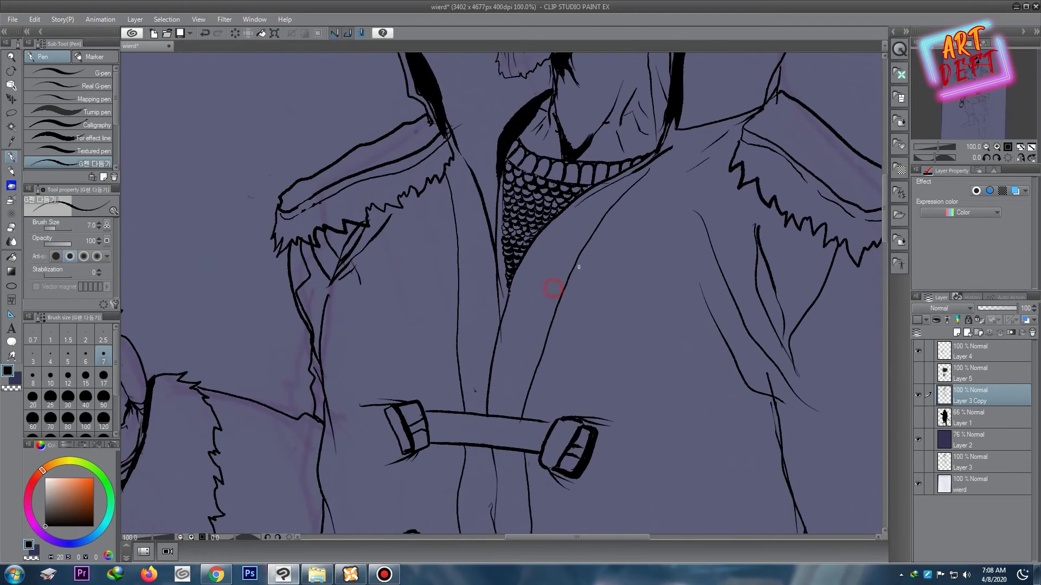
left_click_drag(445, 174, 464, 188)
left_click_drag(456, 228, 471, 236)
mouse_move(456, 241)
left_mouse_down()
mouse_move(484, 248)
mouse_move(493, 276)
left_mouse_up()
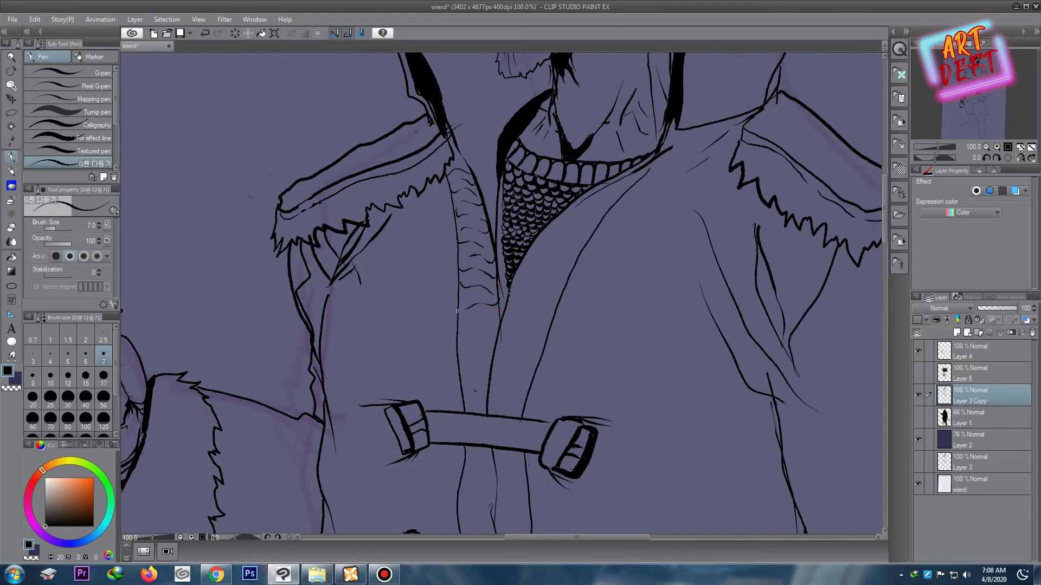
left_click_drag(461, 319, 501, 325)
left_click_drag(482, 281, 496, 286)
Step: Add ribbing down the central coat strip and wrinkle lines beside the left buckle
key("ctrl+0")
scroll(513, 242, "up", 3)
scroll(512, 249, "up", 1)
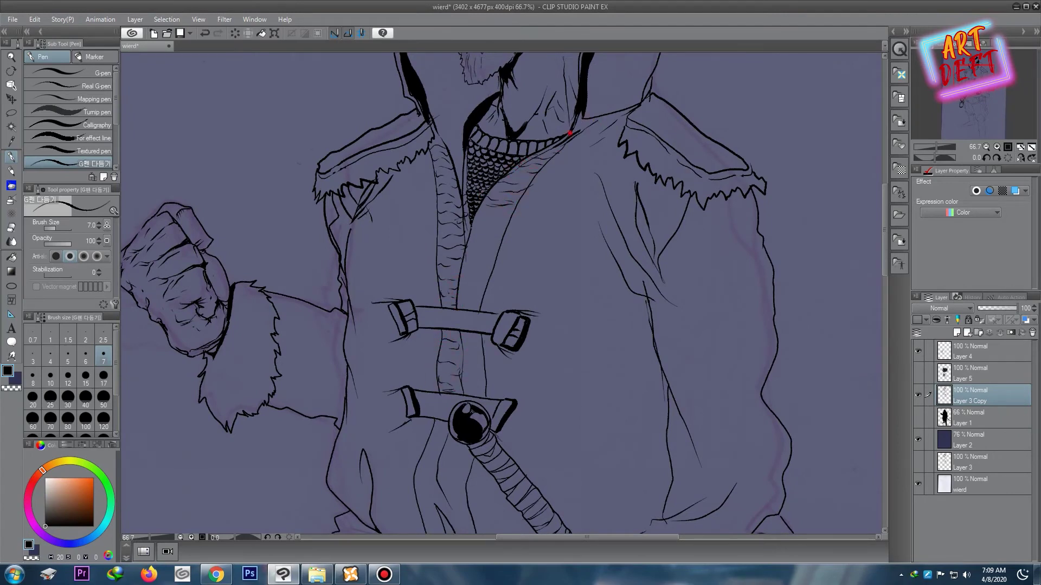
key("ctrl+0")
scroll(590, 110, "up", 2)
left_click_drag(590, 110, 517, 196)
key("ctrl+0")
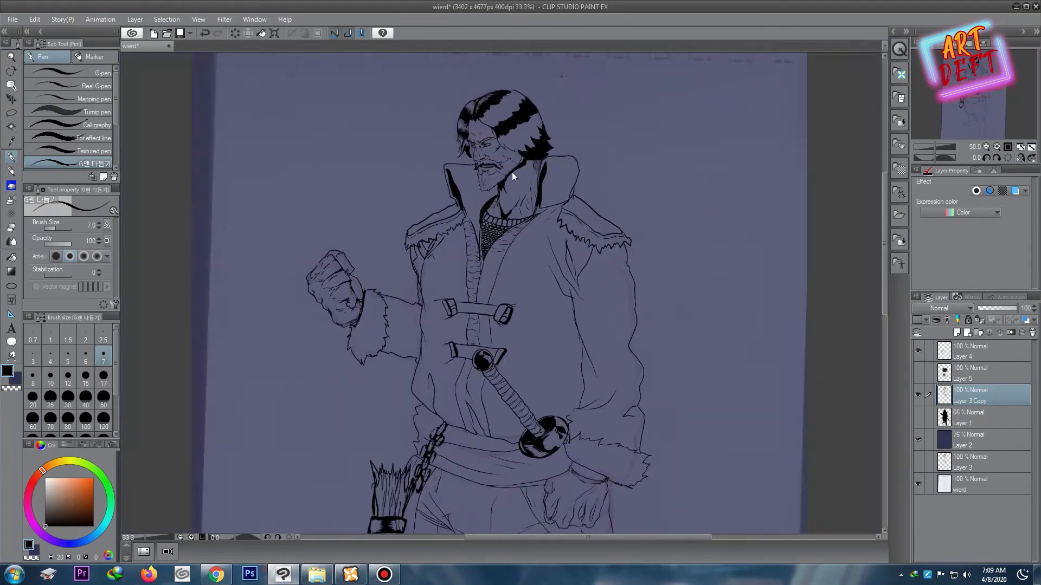
scroll(475, 200, "up", 2)
scroll(474, 200, "up", 1)
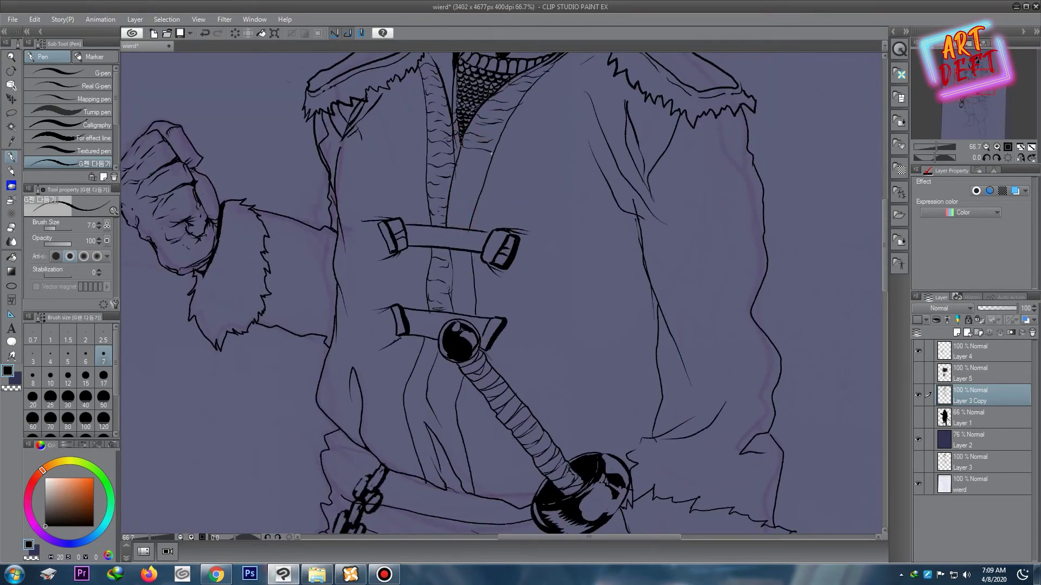
left_click_drag(472, 262, 452, 286)
left_click_drag(477, 291, 457, 313)
left_click_drag(431, 247, 403, 268)
Step: Add a short crease line to the right of the upper strap buckle
key("ctrl+0")
scroll(542, 168, "up", 2)
left_click_drag(502, 177, 471, 223)
scroll(505, 198, "up", 1)
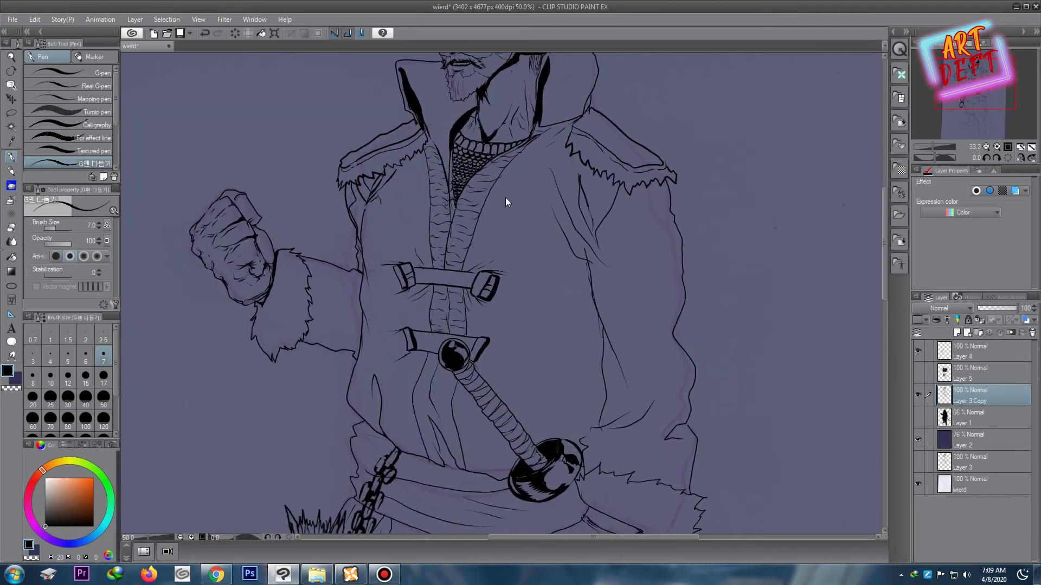
scroll(505, 201, "up", 1)
left_click_drag(593, 288, 539, 298)
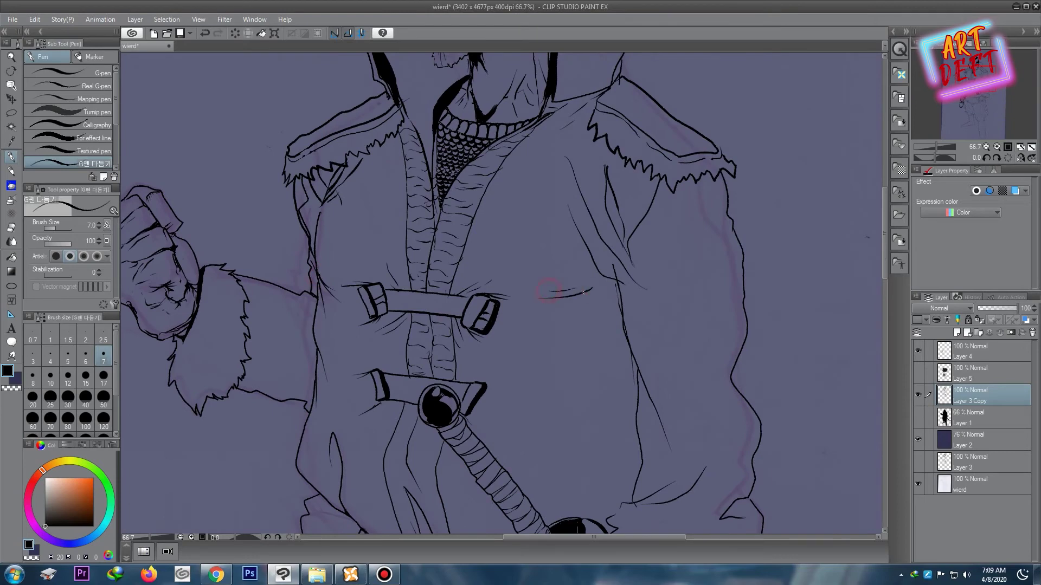
scroll(558, 286, "down", 2)
scroll(611, 233, "down", 2)
scroll(611, 233, "up", 4)
left_click_drag(503, 329, 566, 156)
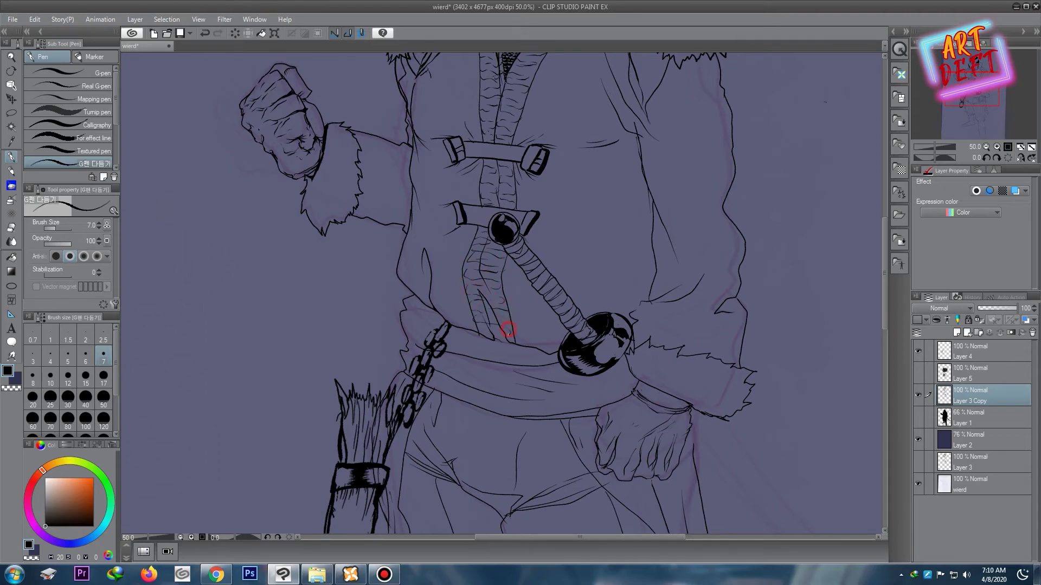
scroll(508, 329, "down", 4)
scroll(558, 207, "up", 3)
scroll(566, 186, "up", 1)
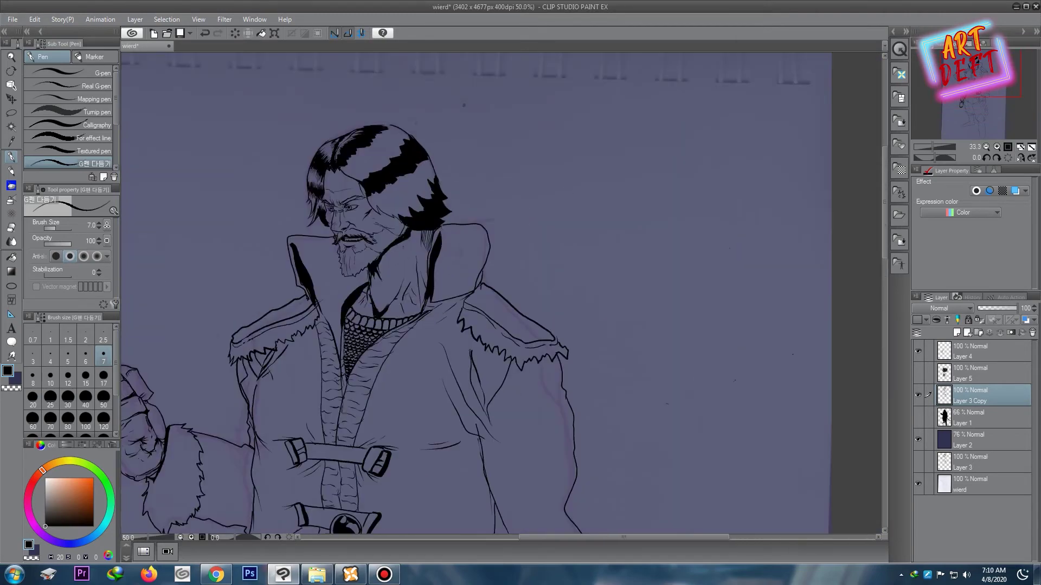
scroll(505, 228, "up", 2)
left_click_drag(458, 239, 643, 356)
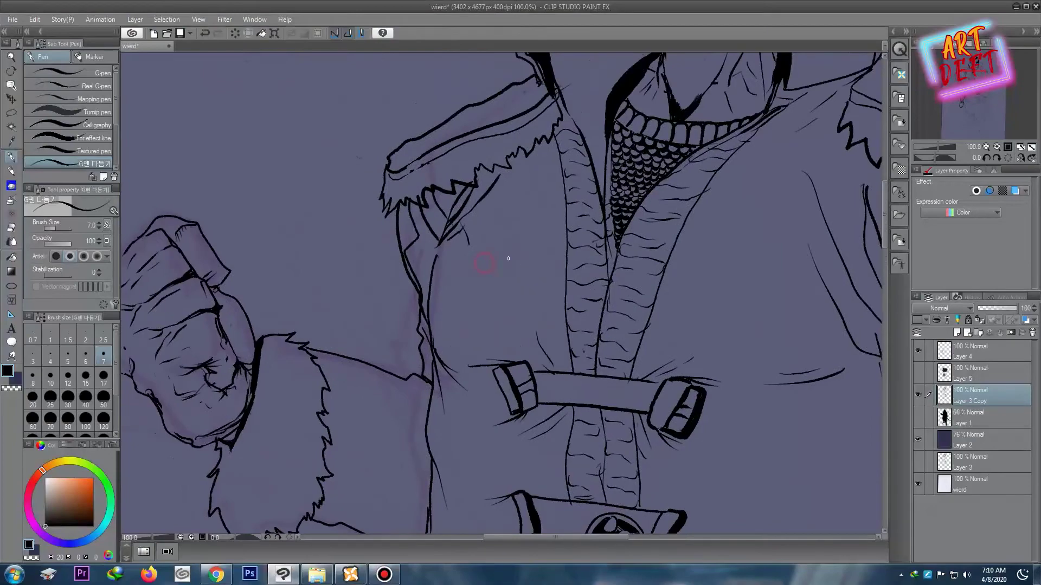
key("e")
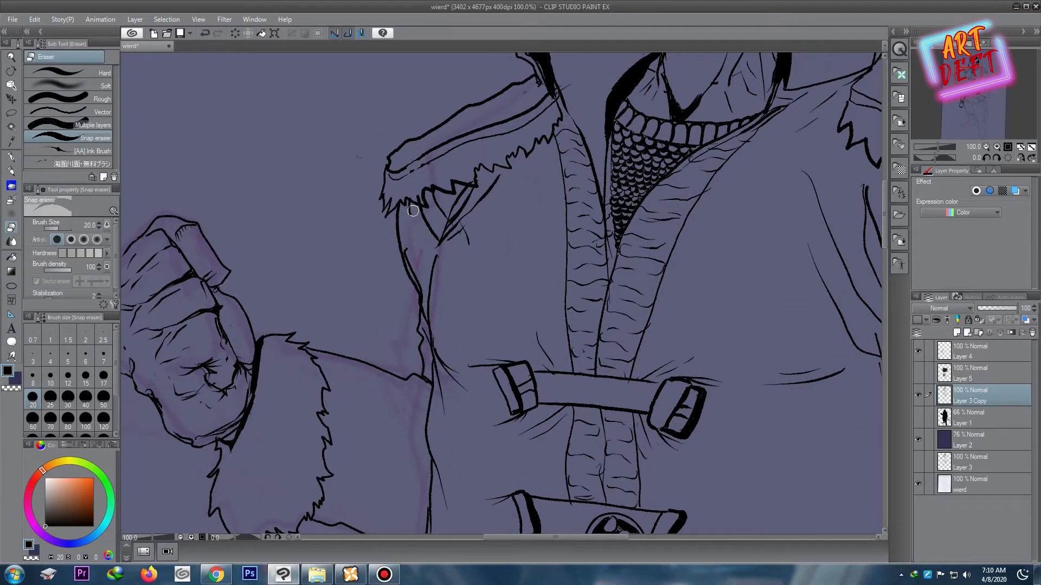
scroll(413, 211, "down", 3)
scroll(413, 210, "up", 1)
scroll(413, 211, "down", 1)
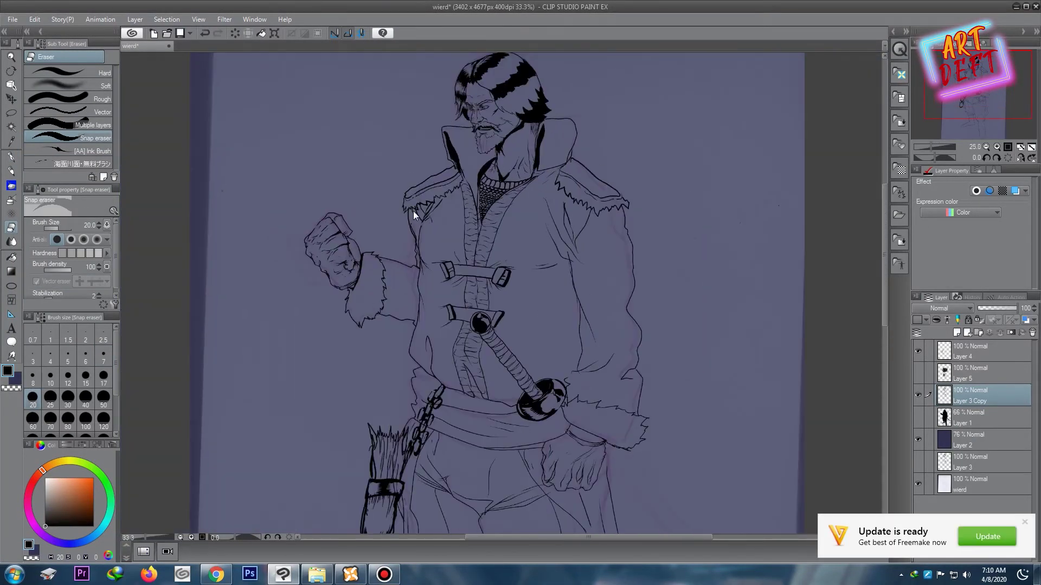
key("p")
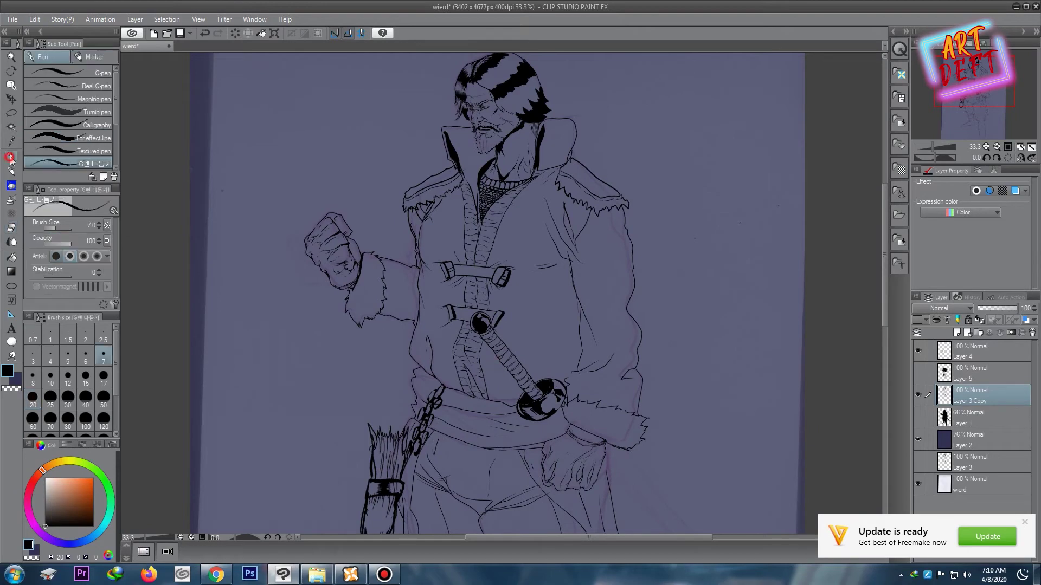
left_click(1025, 524)
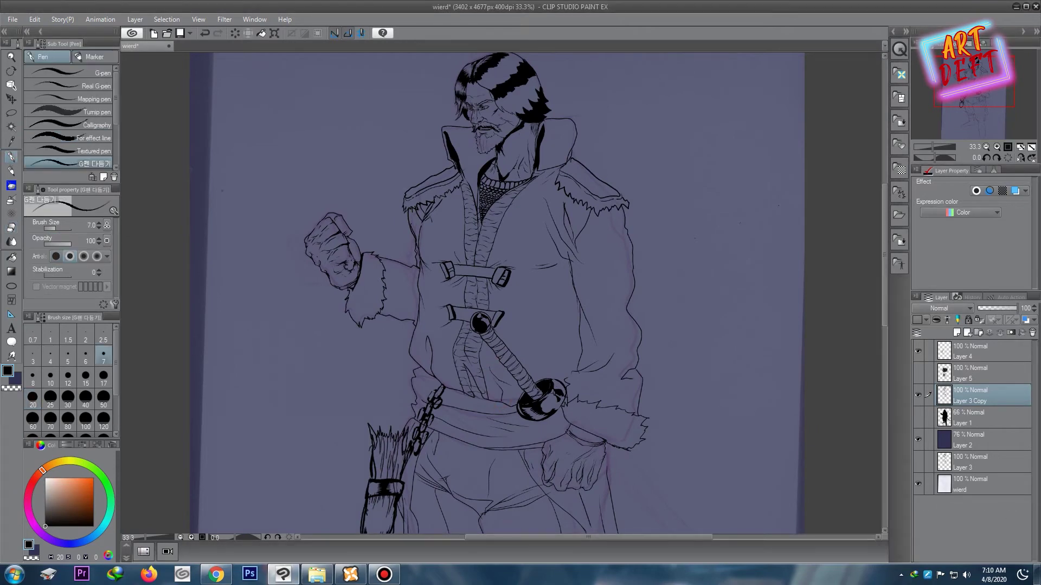
scroll(565, 264, "up", 1)
key("e")
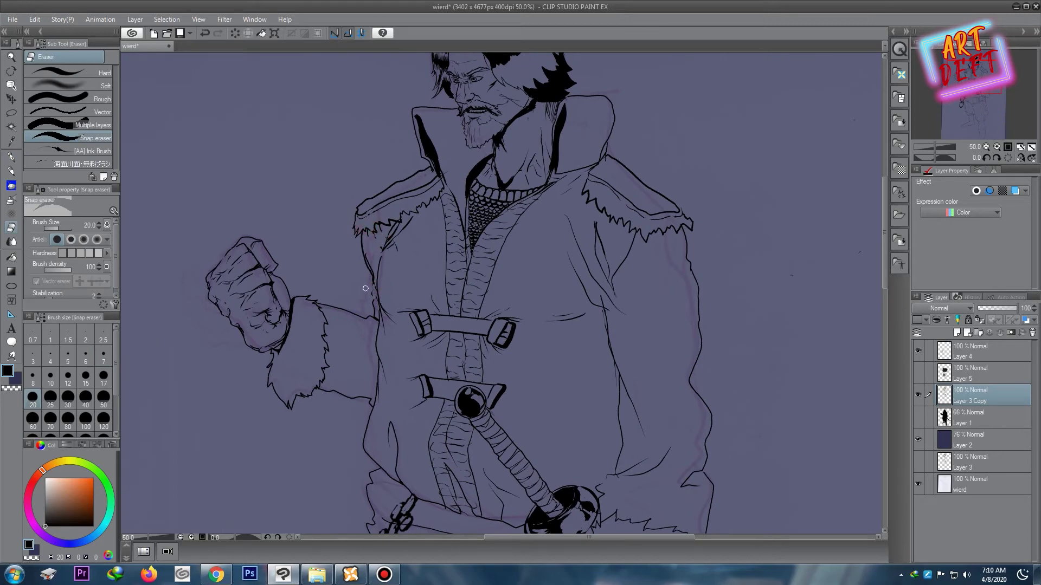
key("p")
left_click_drag(361, 240, 375, 307)
key("ctrl+z")
key("ctrl+z")
key("e")
left_click_drag(366, 250, 373, 277)
scroll(392, 233, "down", 2)
scroll(431, 159, "down", 2)
scroll(404, 201, "up", 3)
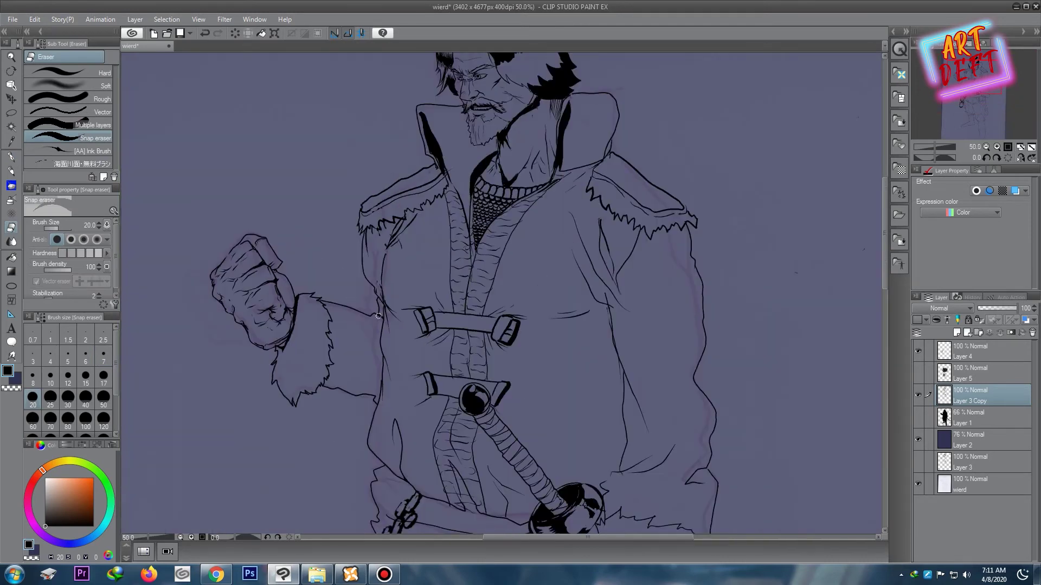
scroll(404, 244, "up", 1)
key("p")
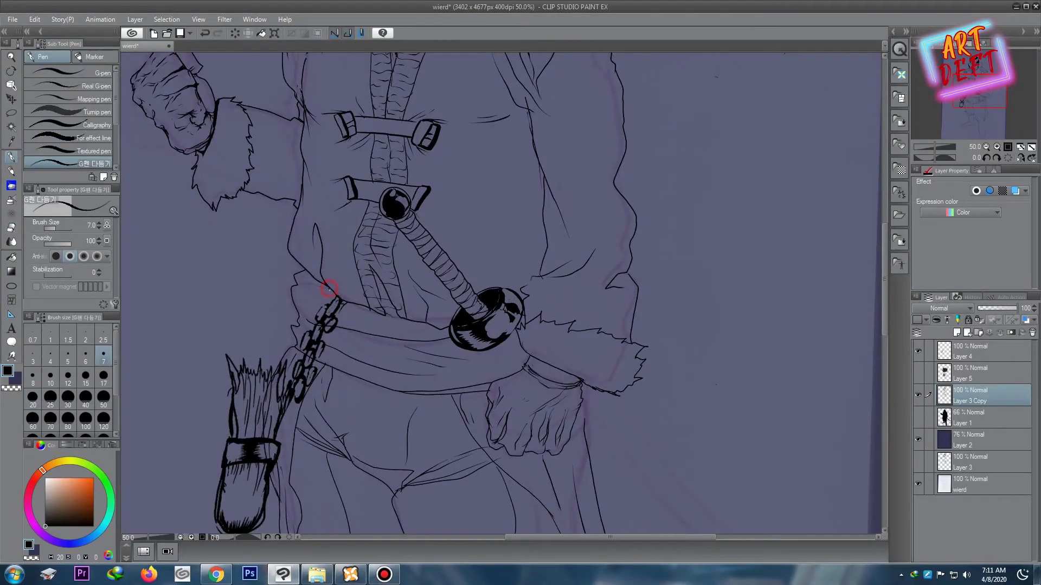
left_click_drag(335, 251, 339, 298)
scroll(334, 333, "down", 2)
scroll(334, 333, "up", 1)
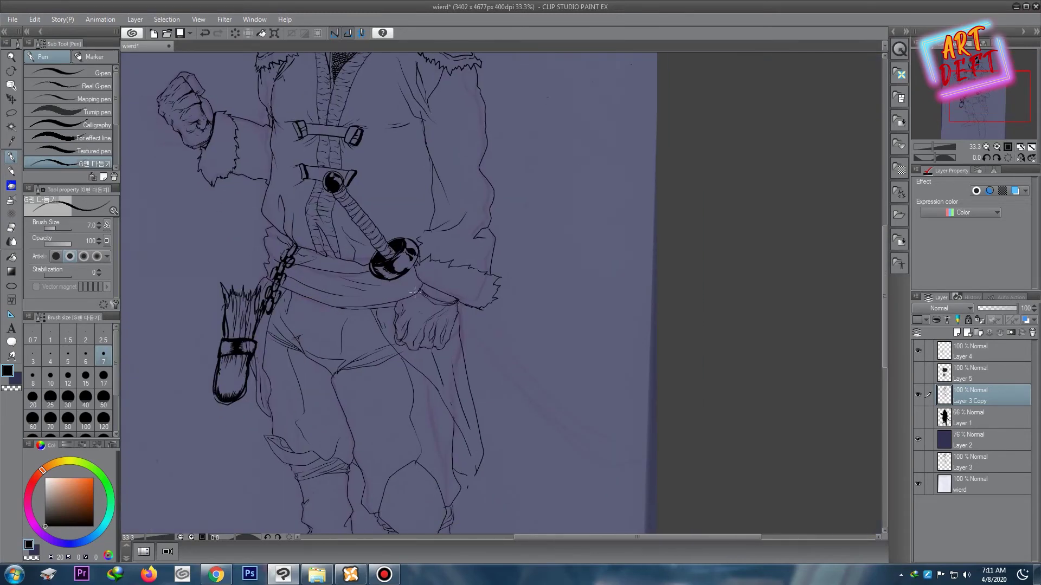
scroll(415, 291, "down", 1)
scroll(414, 271, "down", 3)
scroll(414, 263, "up", 1)
scroll(387, 264, "up", 3)
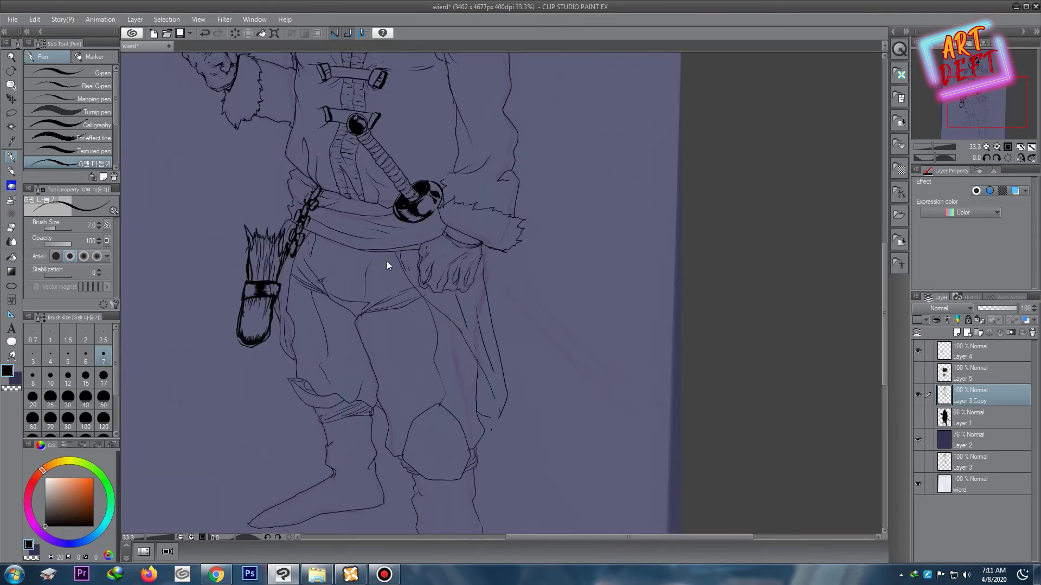
scroll(387, 264, "up", 2)
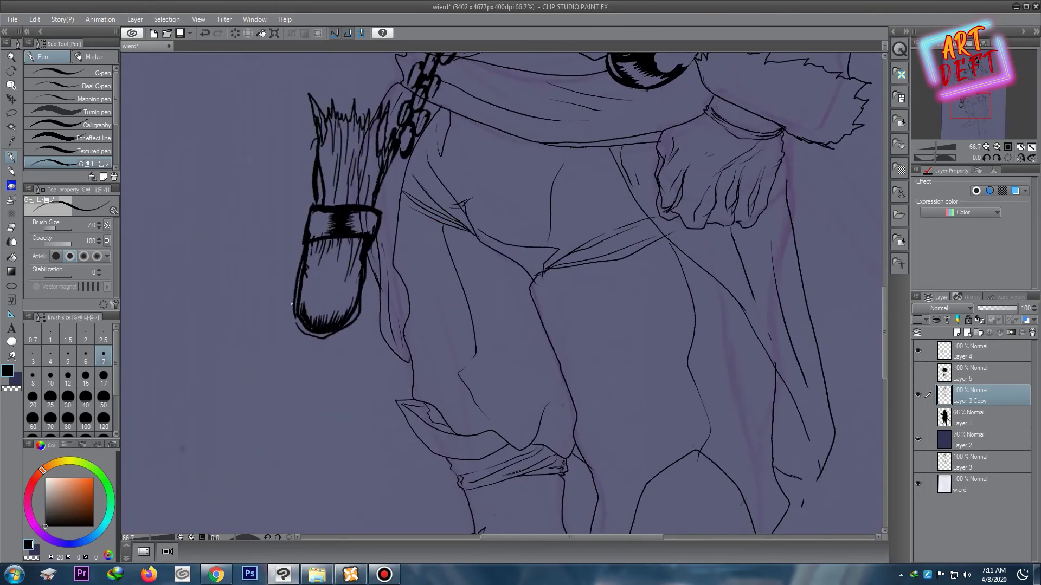
key("ctrl+z")
scroll(345, 260, "down", 3)
scroll(342, 255, "up", 2)
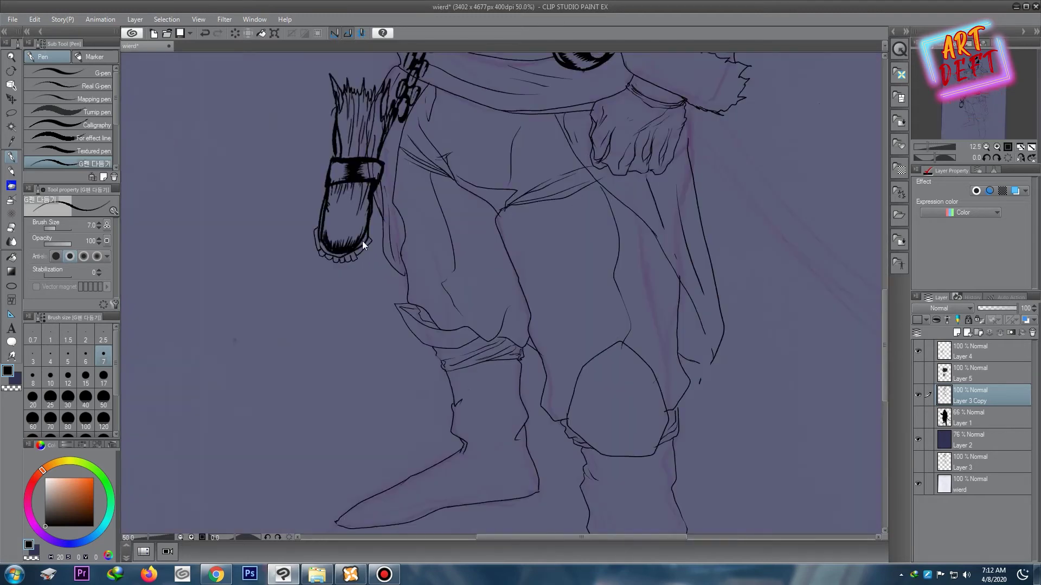
scroll(362, 241, "up", 3)
scroll(362, 241, "down", 3)
scroll(395, 187, "down", 2)
scroll(347, 246, "up", 2)
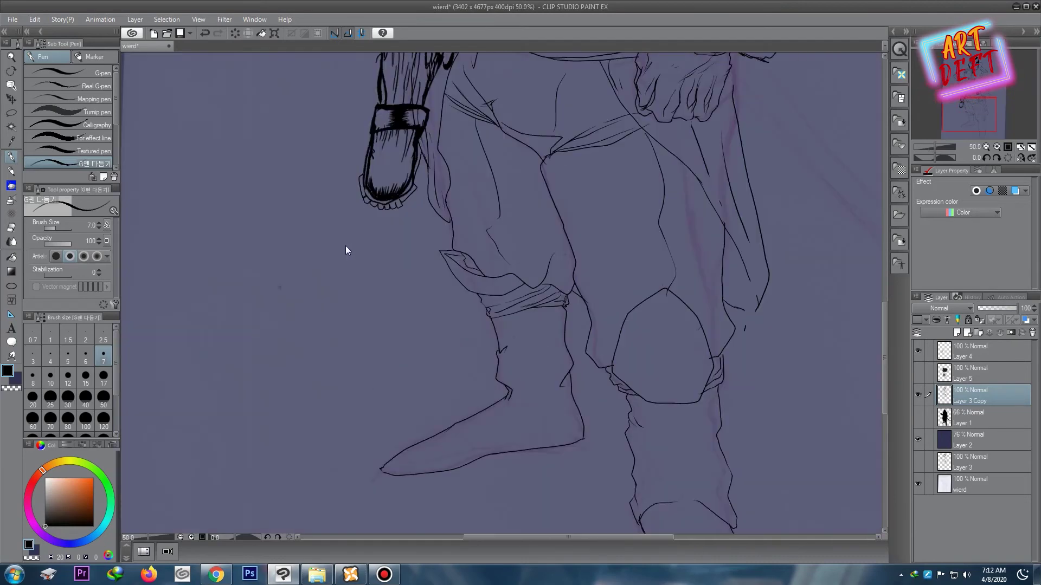
scroll(347, 247, "down", 4)
scroll(347, 247, "up", 2)
mouse_move(366, 103)
left_mouse_down()
mouse_move(332, 312)
mouse_move(336, 272)
left_mouse_up()
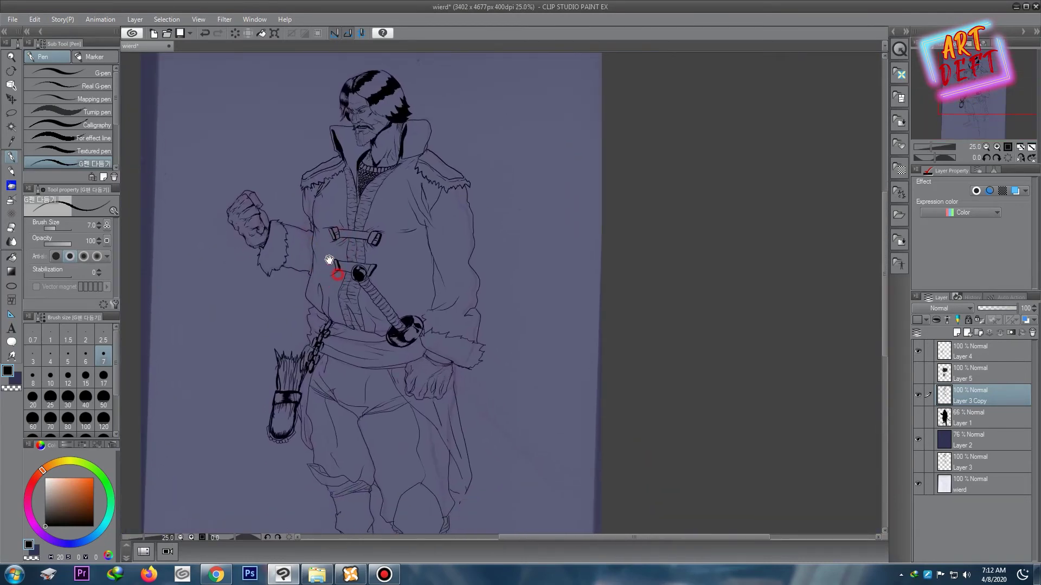
scroll(338, 238, "up", 3)
left_click_drag(472, 137, 494, 266)
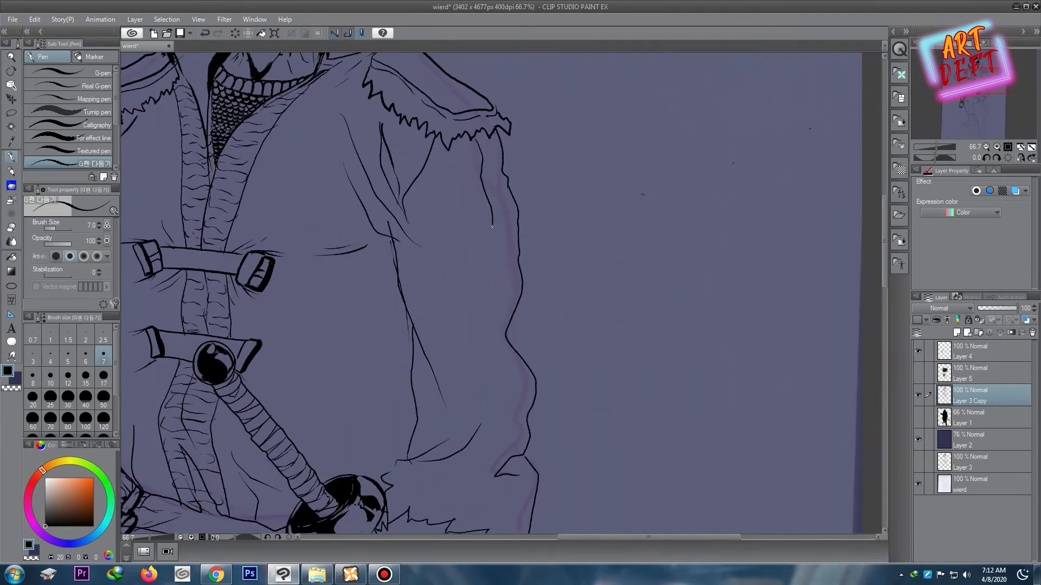
key("ctrl+z")
Step: Redraw the sleeve line and add diagonal hatching between the sleeve seam lines
mouse_move(487, 186)
left_mouse_down()
mouse_move(495, 283)
mouse_move(480, 133)
mouse_move(490, 195)
mouse_move(518, 223)
left_mouse_up()
scroll(485, 153, "down", 1)
scroll(480, 148, "up", 4)
mouse_move(521, 304)
left_mouse_down()
mouse_move(536, 286)
mouse_move(543, 325)
left_mouse_up()
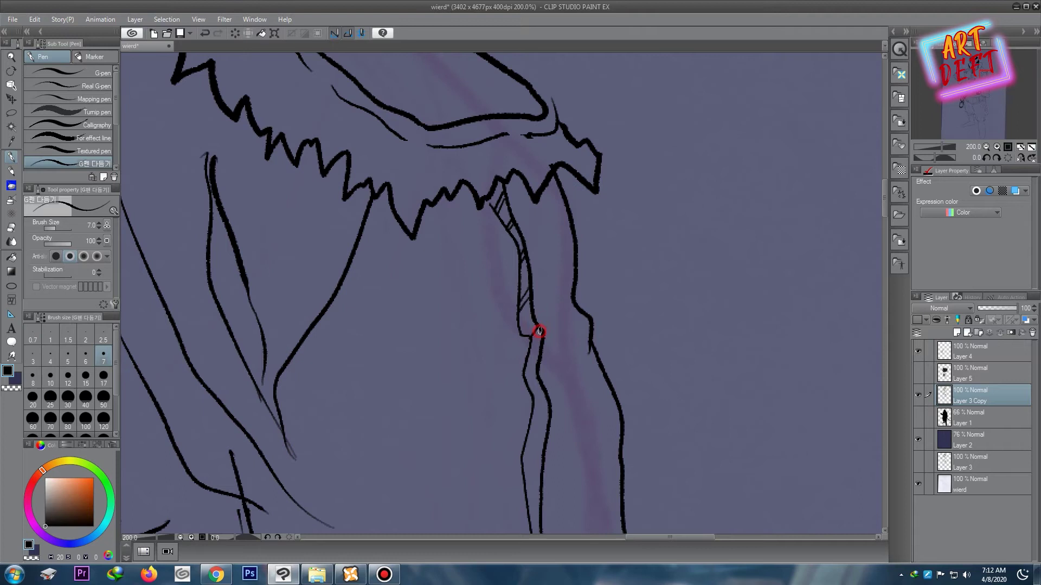
left_click_drag(526, 383, 543, 358)
mouse_move(527, 431)
left_mouse_down()
mouse_move(548, 407)
mouse_move(508, 290)
mouse_move(525, 313)
left_mouse_up()
left_click_drag(512, 375, 525, 357)
Step: Draw a row of X stitch marks down one side of the sleeve seam
left_click_drag(463, 79, 470, 86)
left_click_drag(473, 93, 491, 129)
left_click_drag(483, 168, 499, 210)
left_click_drag(493, 284, 489, 334)
left_click_drag(489, 326, 496, 333)
left_click_drag(504, 373, 497, 381)
left_click_drag(497, 373, 505, 381)
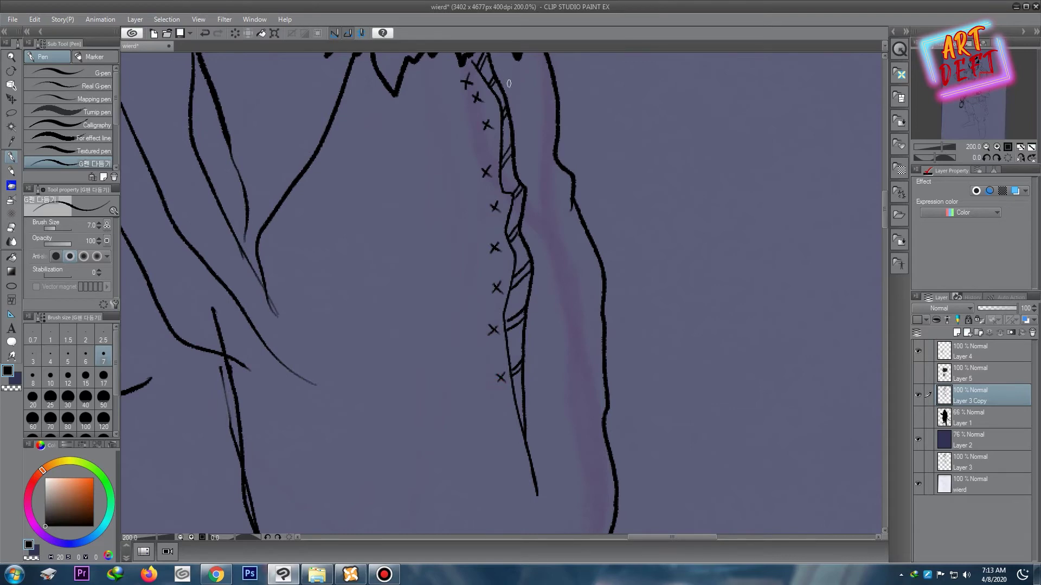
Step: Add matching X stitch marks along the other side of the seam
left_click_drag(509, 83, 491, 125)
left_click_drag(475, 87, 501, 157)
left_click_drag(503, 184, 517, 227)
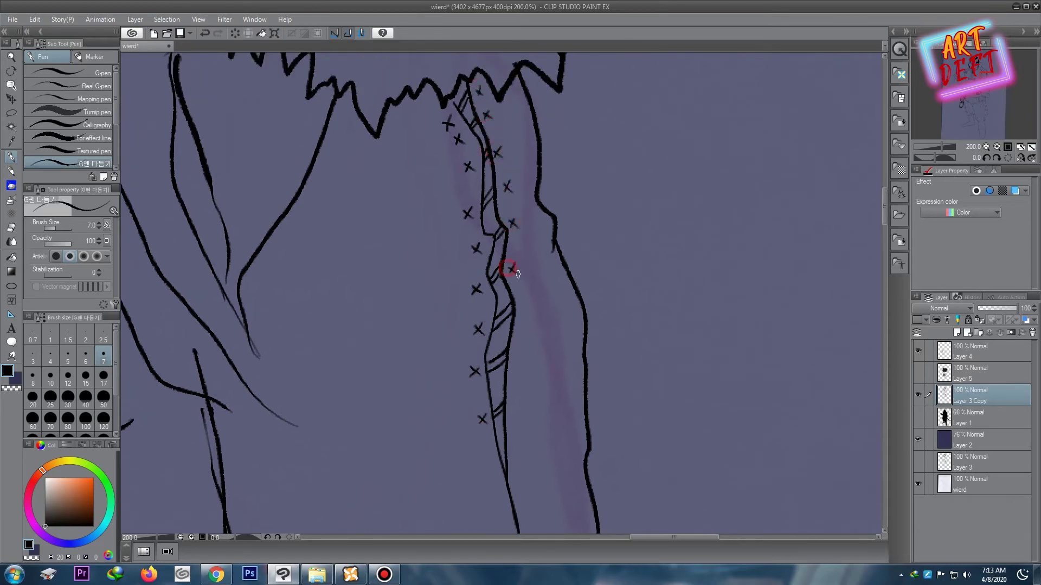
left_click_drag(520, 301, 527, 309)
left_click_drag(527, 301, 520, 309)
left_click_drag(524, 343, 525, 350)
left_click_drag(518, 400, 526, 407)
scroll(551, 351, "down", 8)
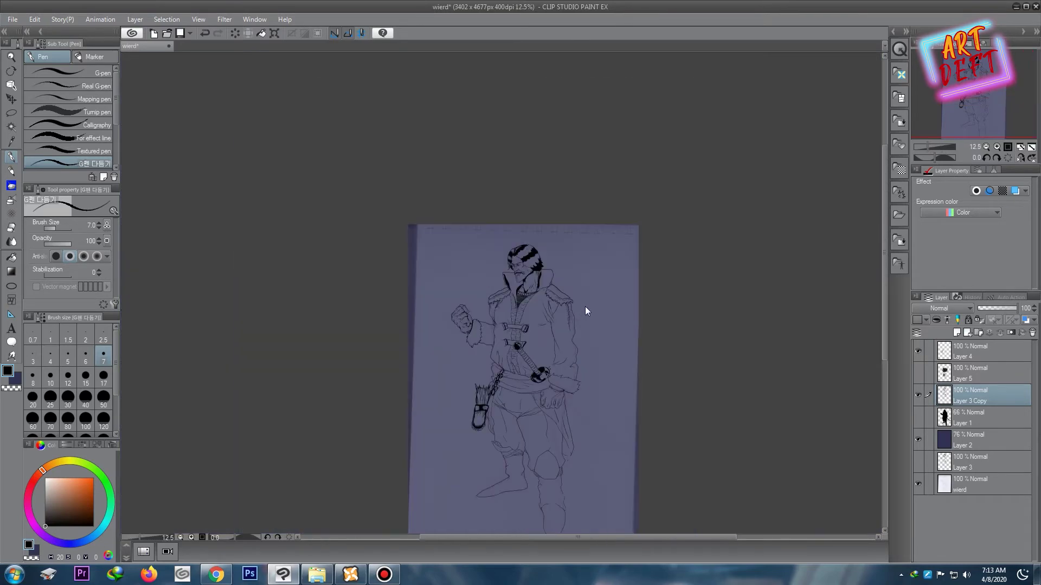
Step: Extend the wavy collar trim further downward
scroll(585, 311, "up", 2)
scroll(576, 302, "up", 1)
scroll(591, 292, "up", 1)
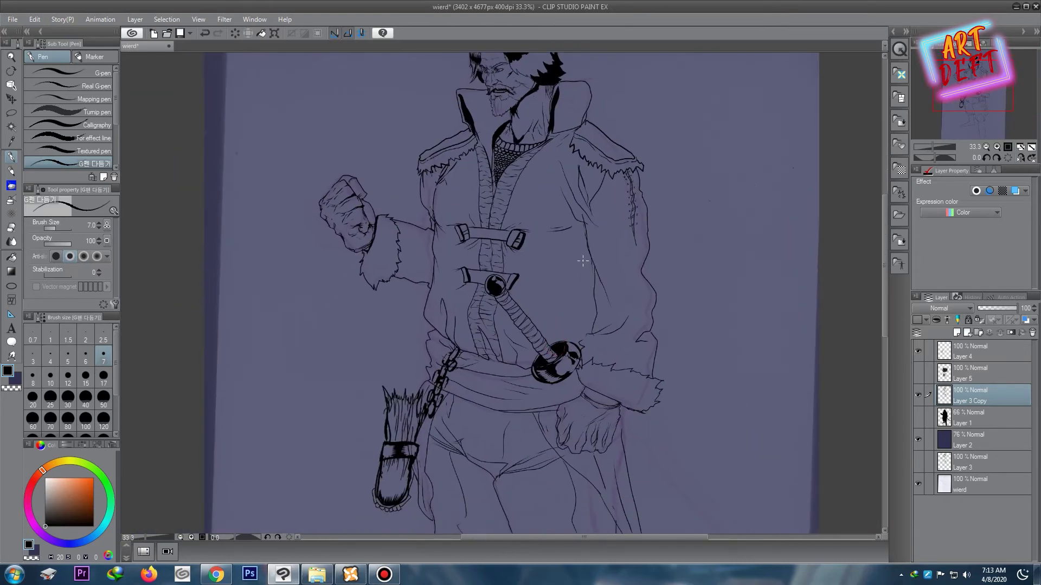
scroll(472, 416, "up", 1)
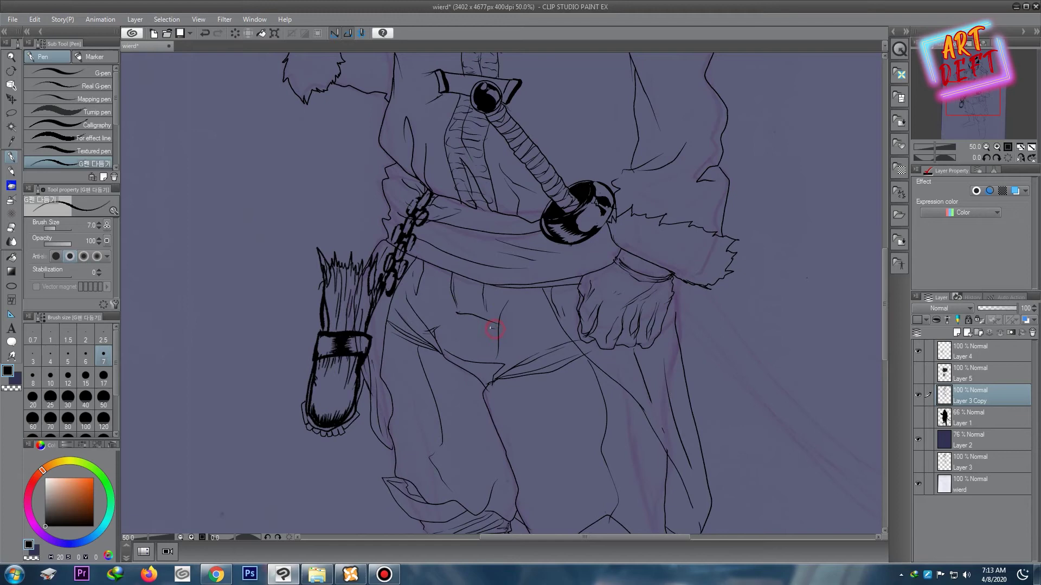
scroll(493, 344, "down", 1)
scroll(490, 336, "up", 1)
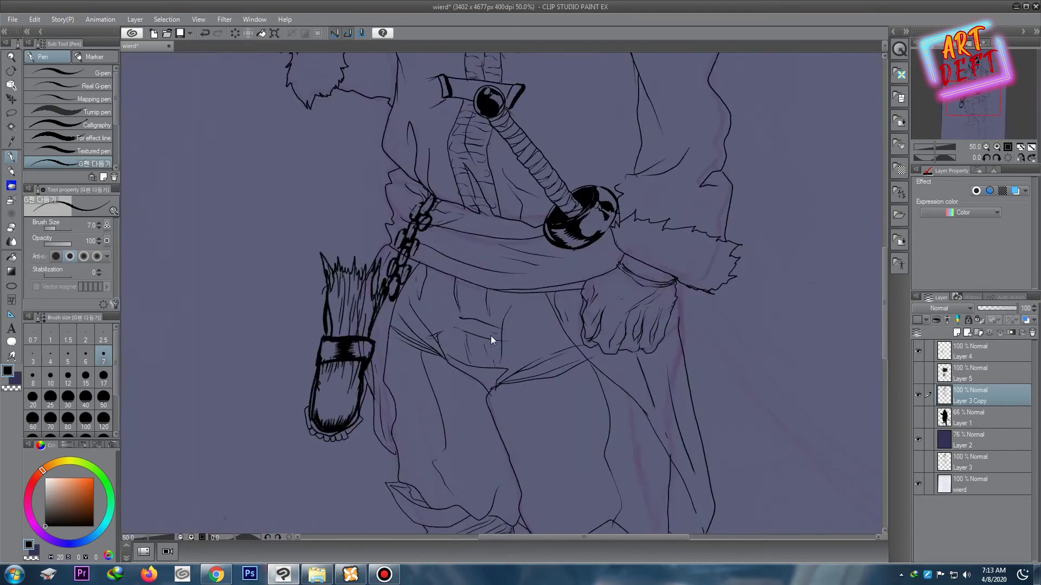
scroll(490, 336, "down", 1)
left_click_drag(504, 246, 483, 316)
scroll(478, 232, "up", 3)
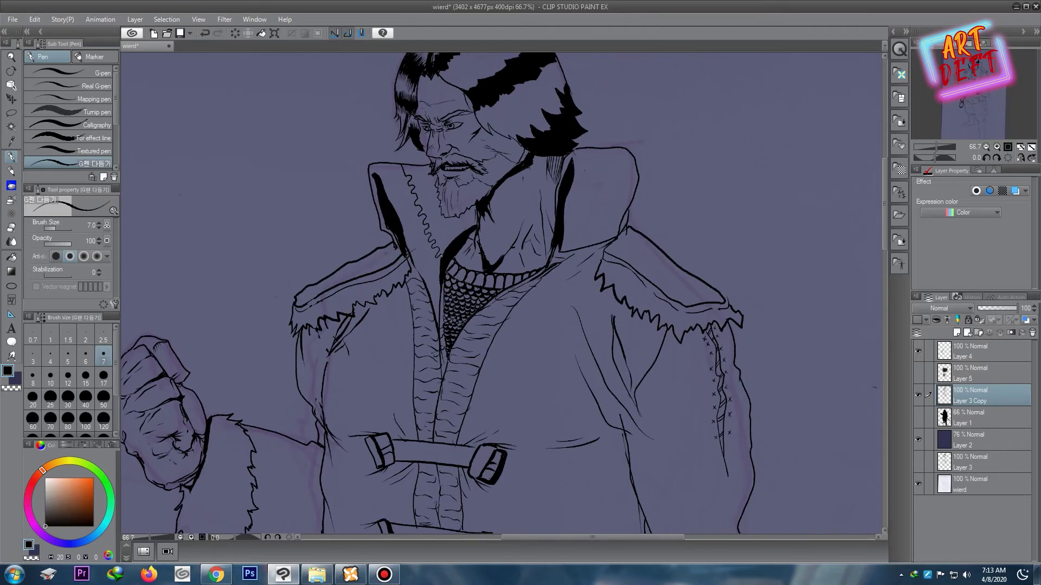
left_click_drag(595, 176, 588, 228)
Step: Draw zigzag embroidery along the left shoulder band
scroll(597, 206, "down", 2)
scroll(597, 186, "up", 2)
scroll(564, 227, "up", 1)
scroll(579, 205, "up", 1)
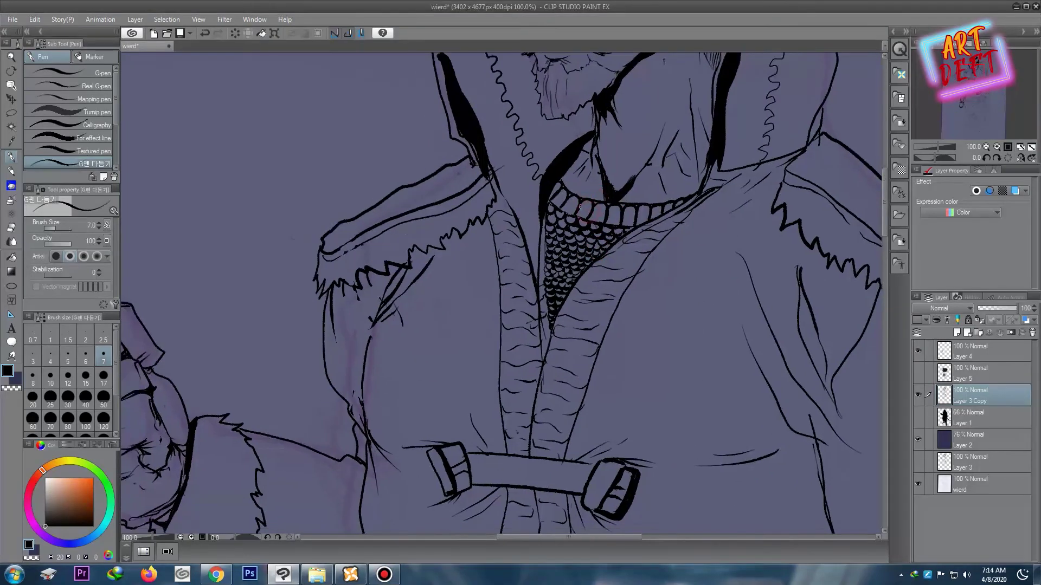
left_click_drag(333, 252, 356, 243)
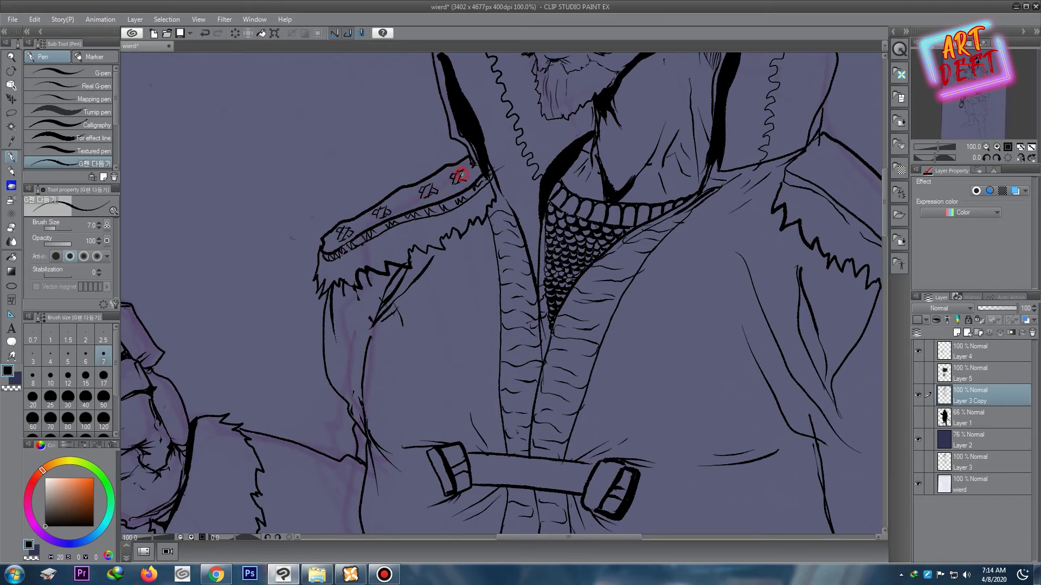
scroll(426, 204, "down", 5)
Step: Ink a short line along the collar edge
scroll(392, 194, "down", 2)
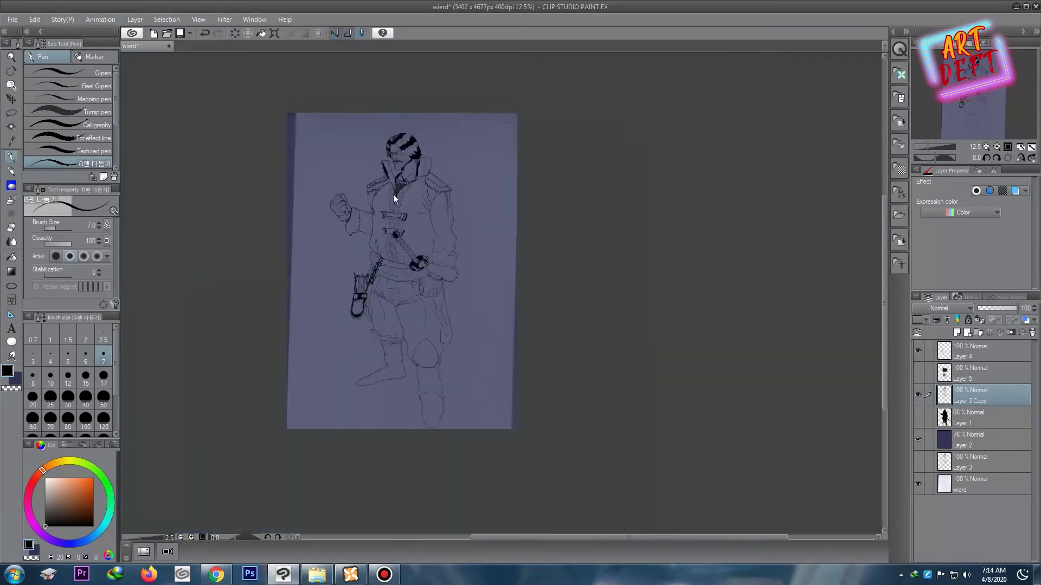
scroll(393, 194, "up", 2)
scroll(392, 224, "up", 2)
scroll(380, 233, "up", 1)
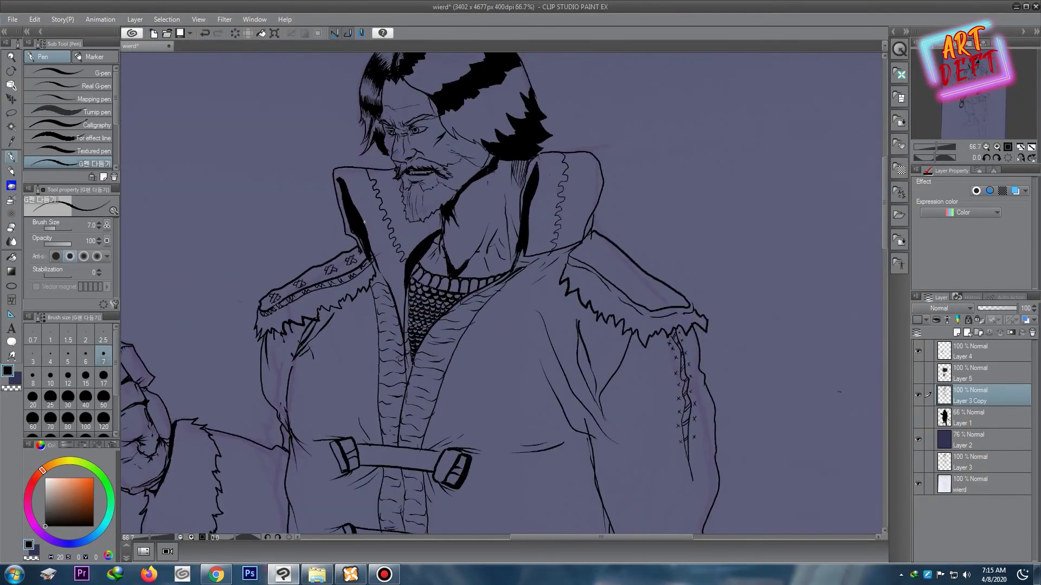
left_click_drag(374, 278, 403, 287)
key("e")
scroll(412, 232, "down", 2)
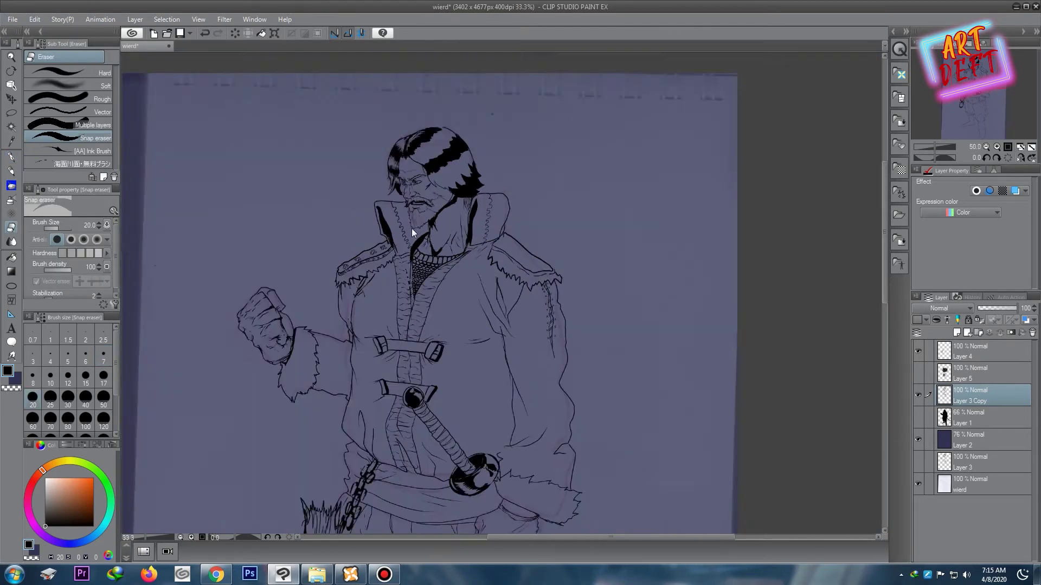
scroll(412, 232, "up", 3)
key("p")
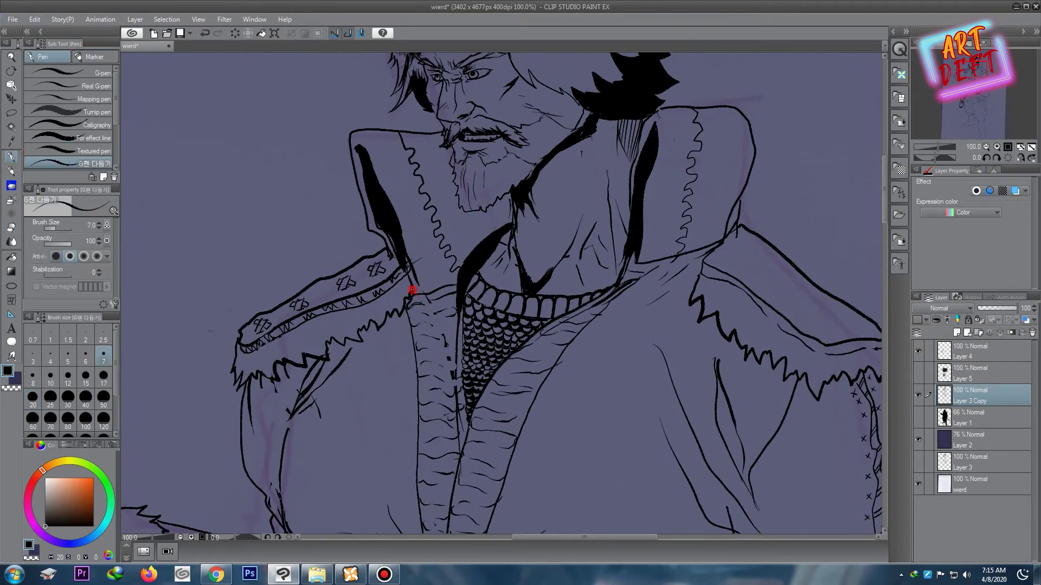
Step: Draw a line down the robe from the collar and erase its excess middle stretch
left_click_drag(412, 290, 421, 436)
key("e")
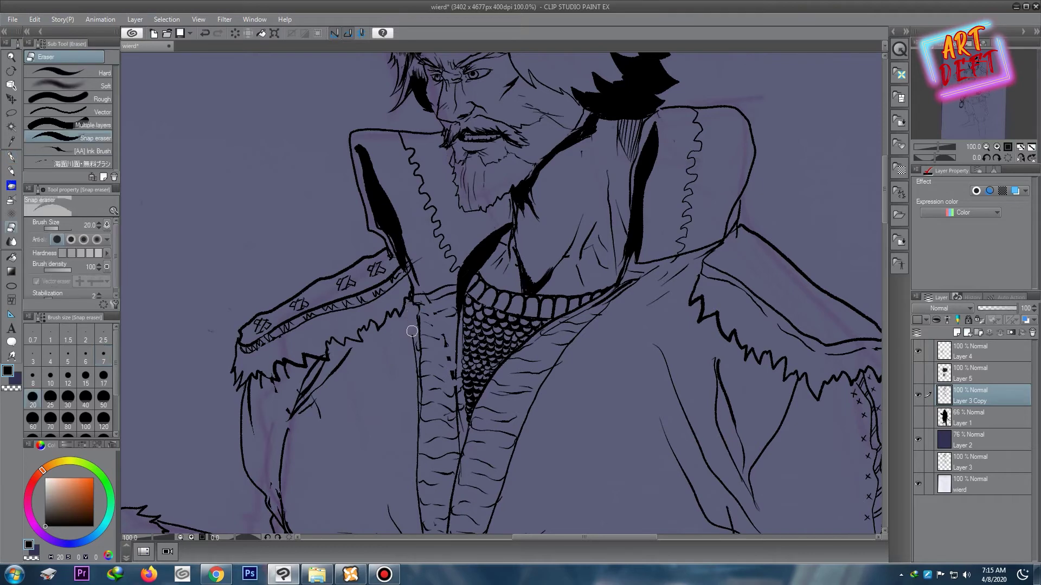
left_click_drag(412, 331, 415, 382)
scroll(440, 280, "down", 3)
scroll(453, 267, "up", 1)
scroll(451, 268, "up", 1)
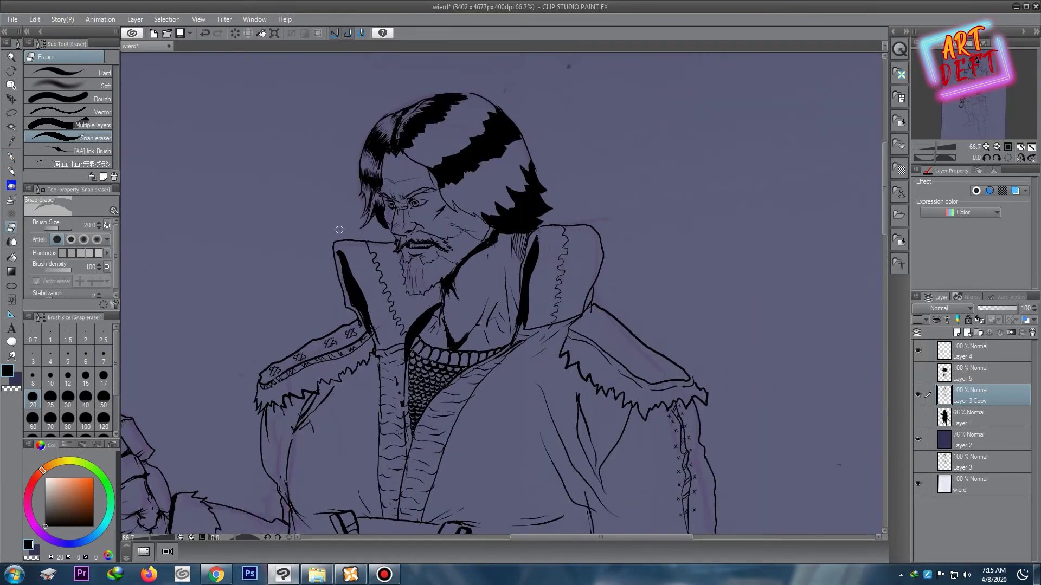
key("p")
Step: Pan down the figure to bring the legs and boots into view
key("e")
scroll(457, 258, "down", 2)
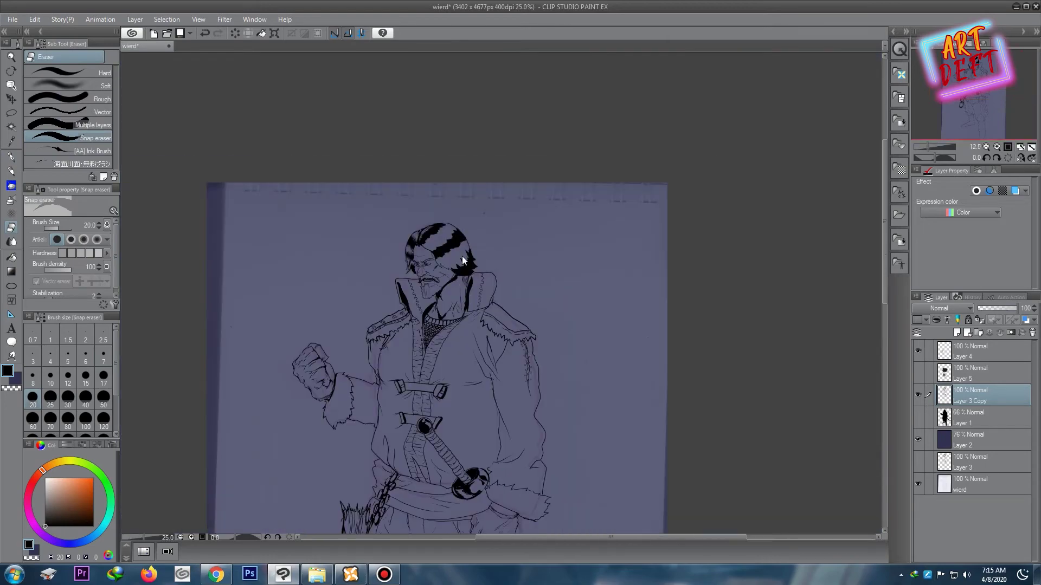
scroll(462, 256, "up", 2)
left_click_drag(422, 372, 433, 216)
scroll(448, 173, "down", 2)
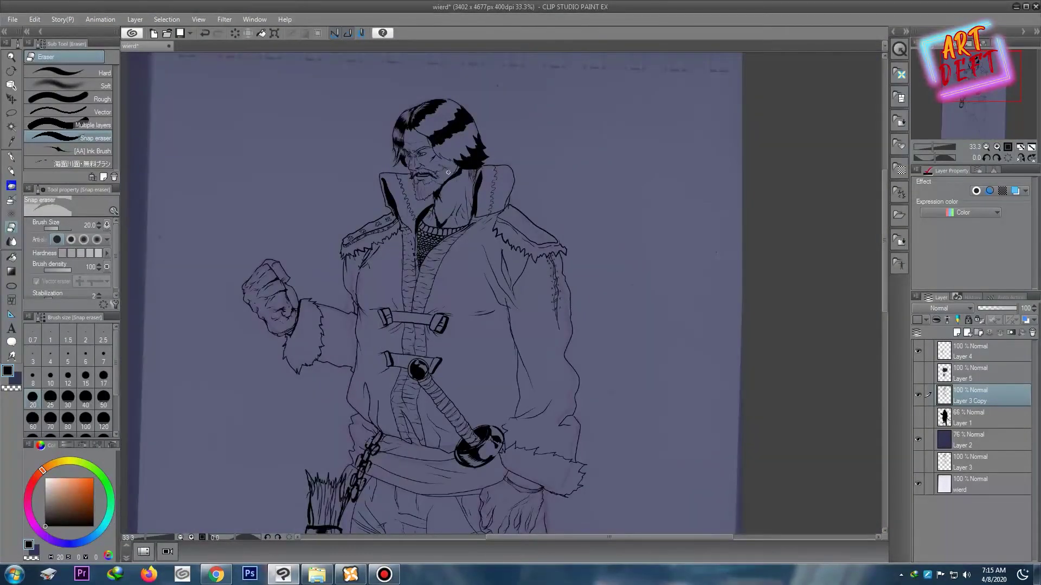
left_click_drag(473, 431, 510, 304)
Step: Ink the first overlapping fold lines across the knee wrap
key("p")
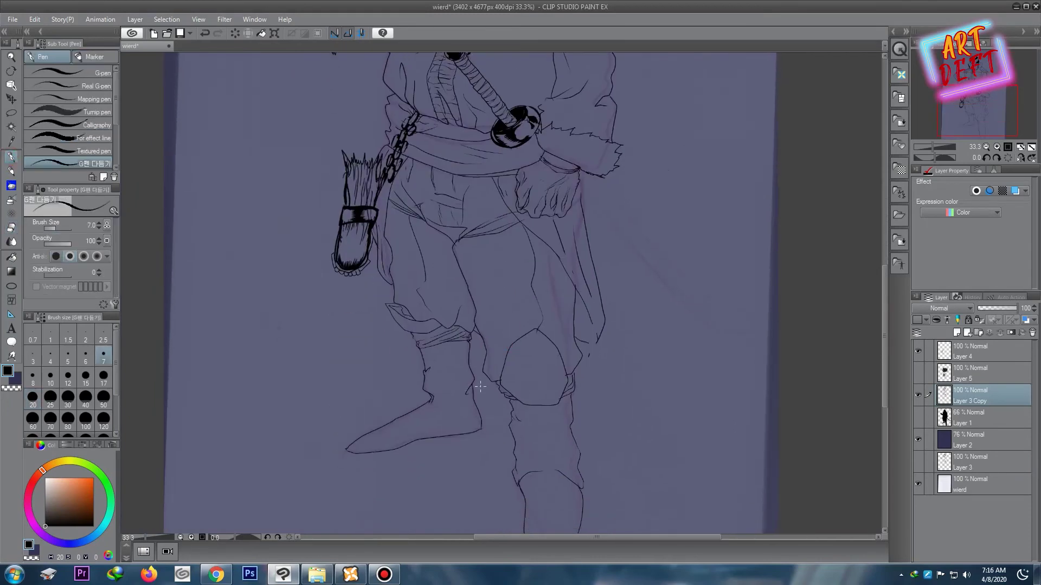
scroll(455, 359, "up", 1)
scroll(439, 340, "up", 4)
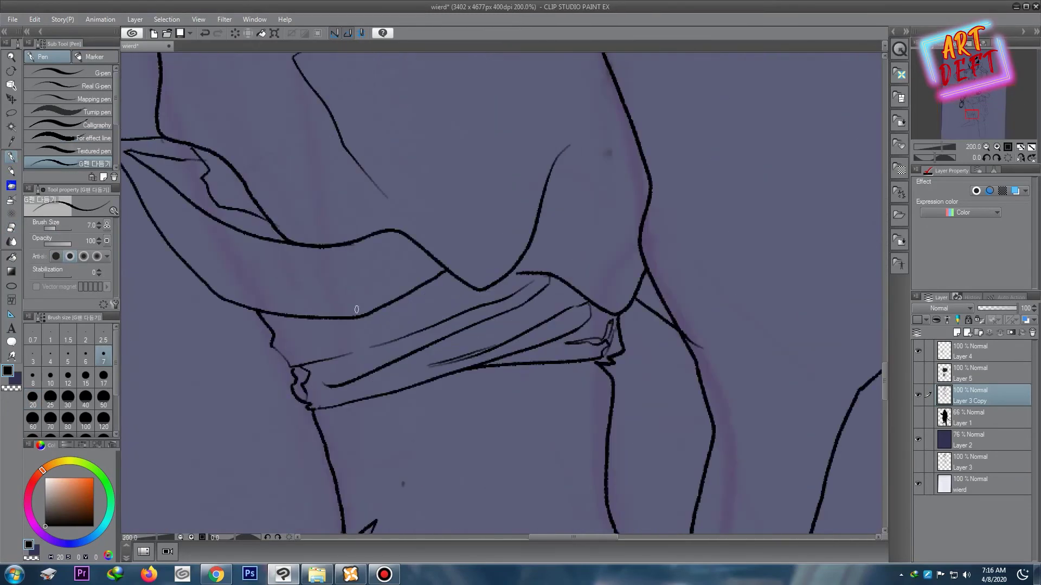
left_click_drag(262, 315, 534, 273)
left_click_drag(453, 273, 401, 324)
mouse_move(276, 347)
left_mouse_down()
mouse_move(445, 347)
mouse_move(576, 284)
left_mouse_up()
Step: Add more folds across the knee wrap, including the lower folds and its right edge
left_click_drag(338, 330, 415, 354)
mouse_move(280, 349)
left_mouse_down()
mouse_move(338, 388)
mouse_move(571, 299)
left_mouse_up()
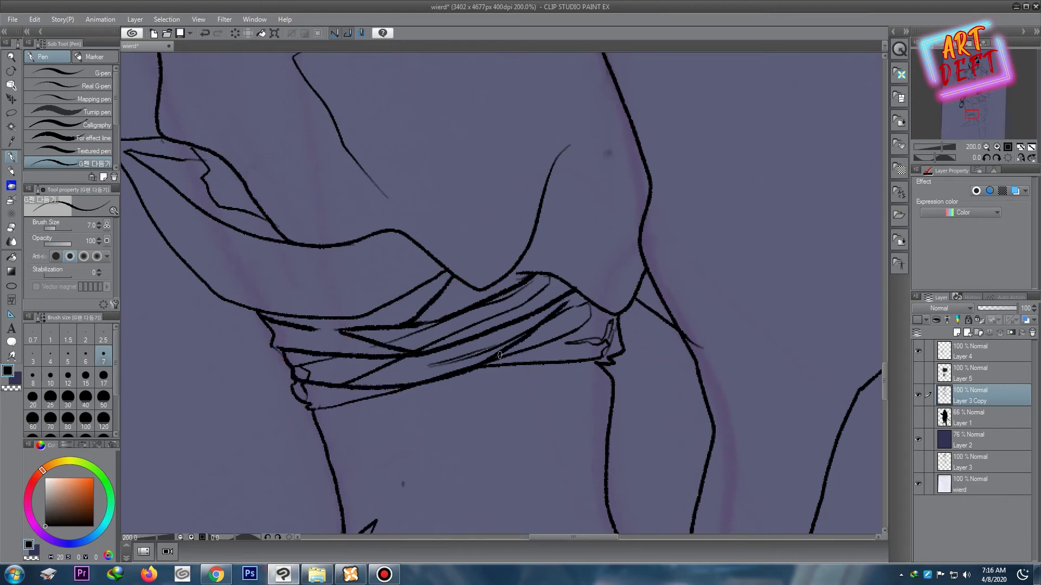
left_click_drag(499, 356, 624, 325)
left_click_drag(295, 382, 477, 370)
mouse_move(312, 412)
left_mouse_down()
mouse_move(424, 386)
mouse_move(598, 369)
left_mouse_up()
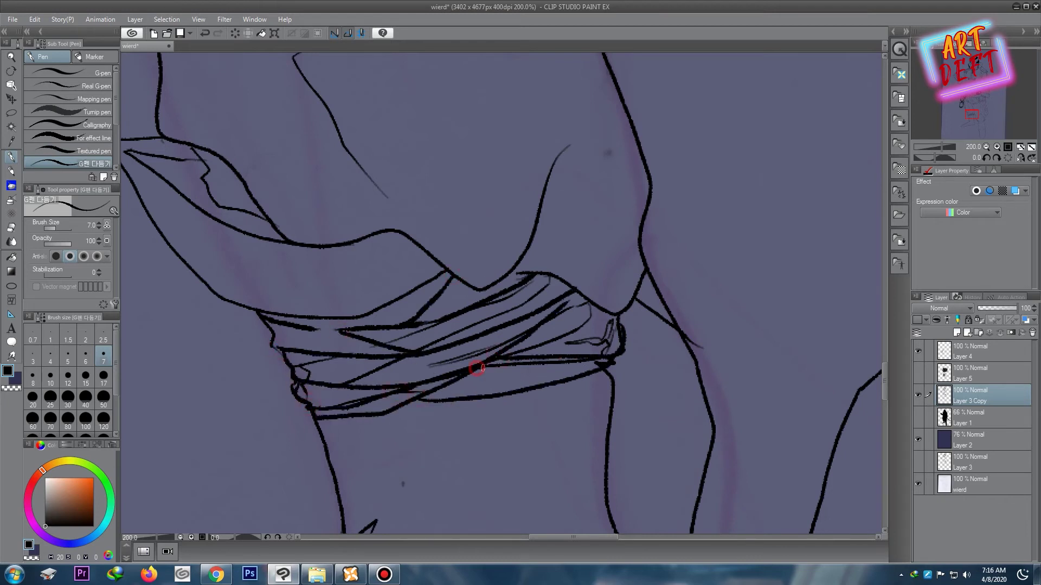
scroll(570, 324, "down", 3)
scroll(570, 317, "down", 2)
scroll(569, 326, "up", 4)
scroll(555, 344, "up", 1)
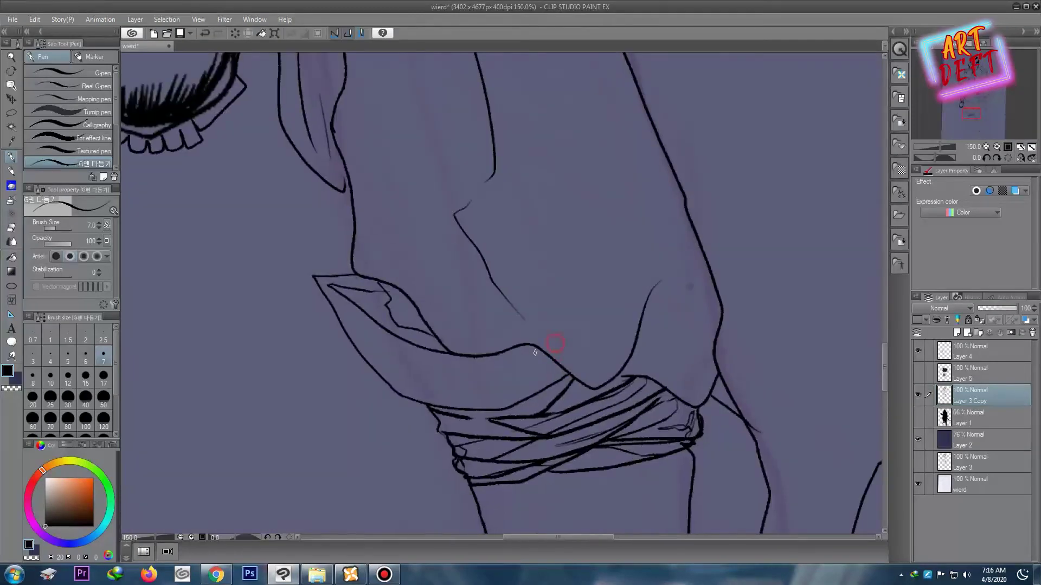
key("g")
key("g")
left_click(386, 314)
left_click(374, 331)
scroll(377, 271, "down", 2)
scroll(385, 250, "down", 3)
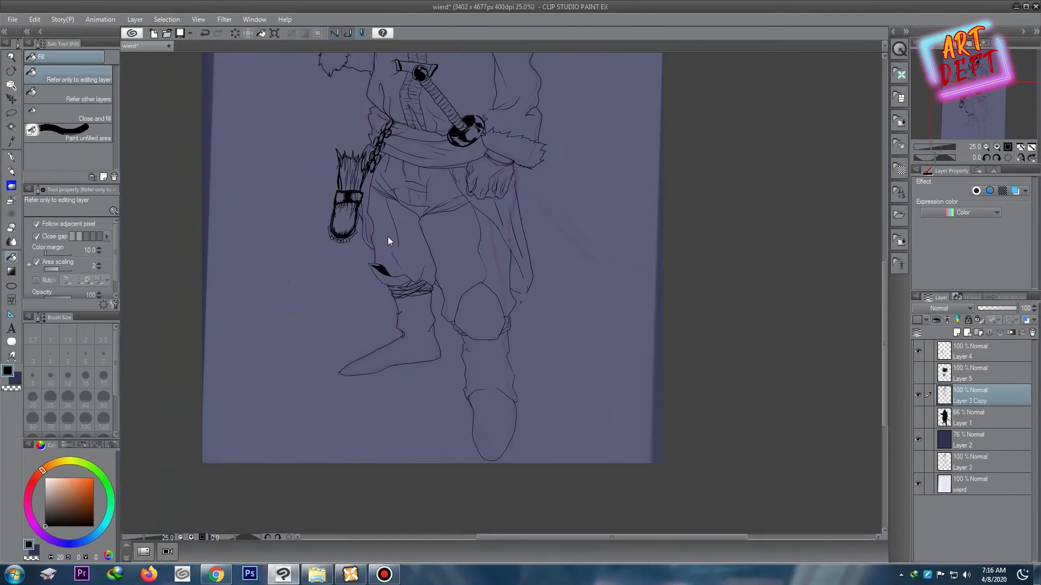
scroll(380, 245, "up", 1)
scroll(349, 260, "up", 2)
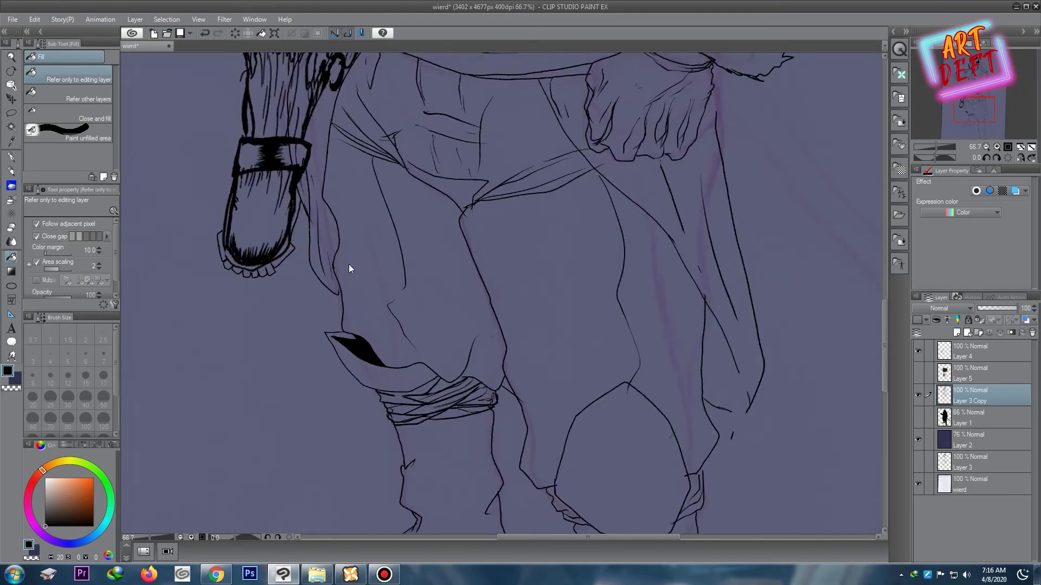
scroll(349, 268, "down", 1)
key("p")
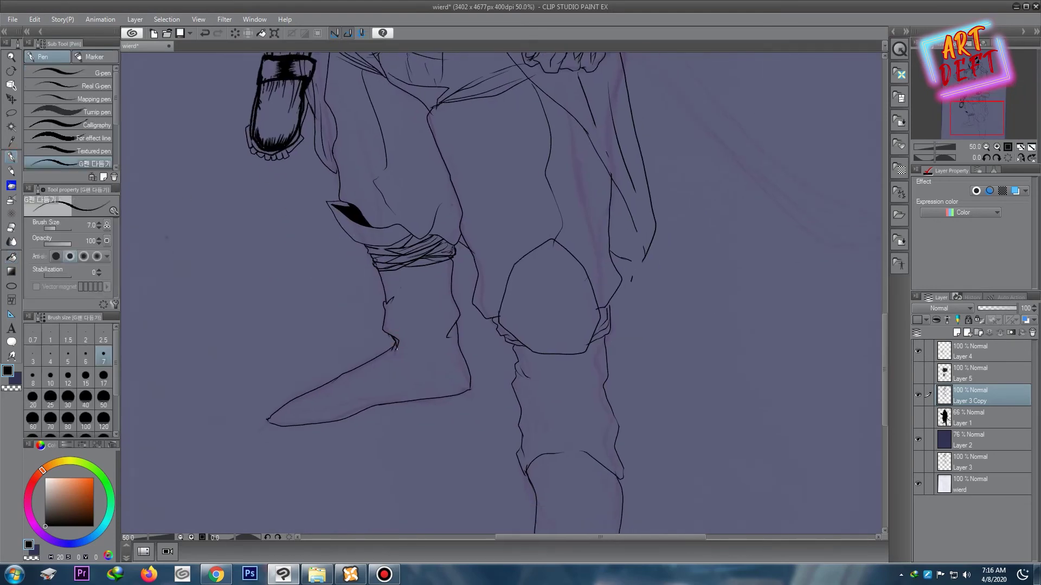
key("e")
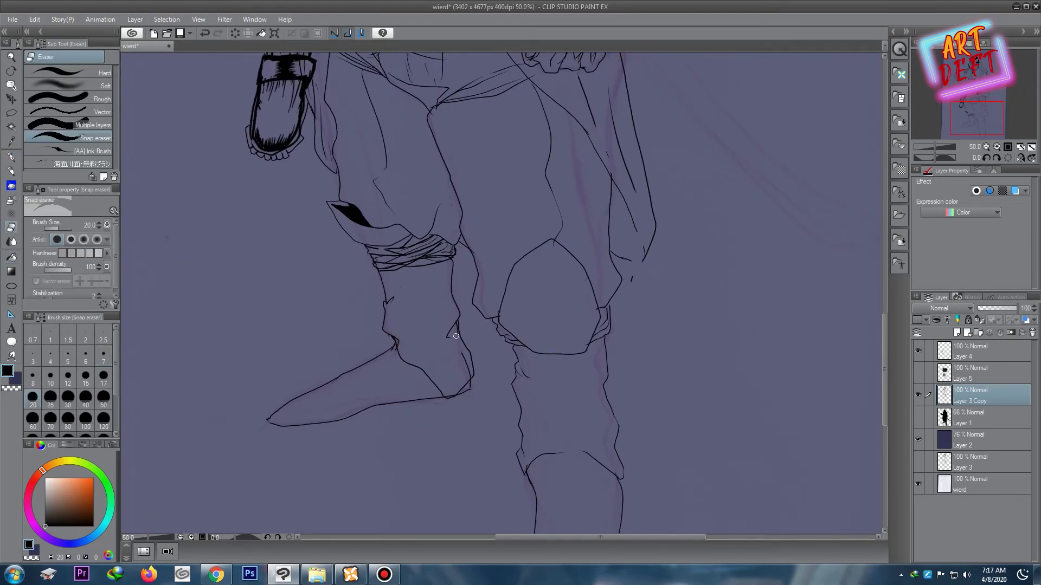
scroll(499, 275, "down", 4)
scroll(498, 264, "up", 2)
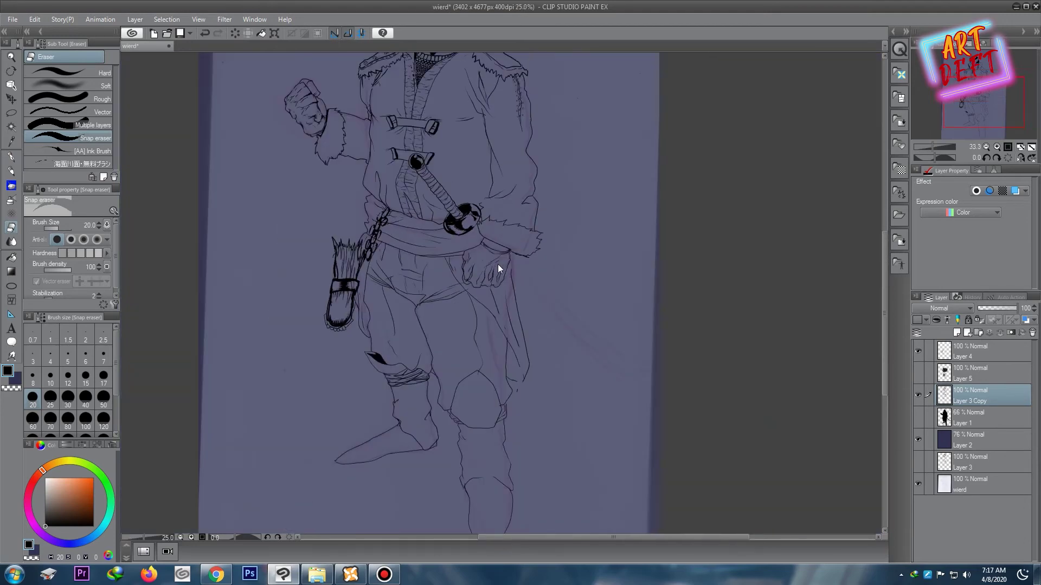
left_click_drag(498, 265, 439, 390)
scroll(450, 352, "up", 1)
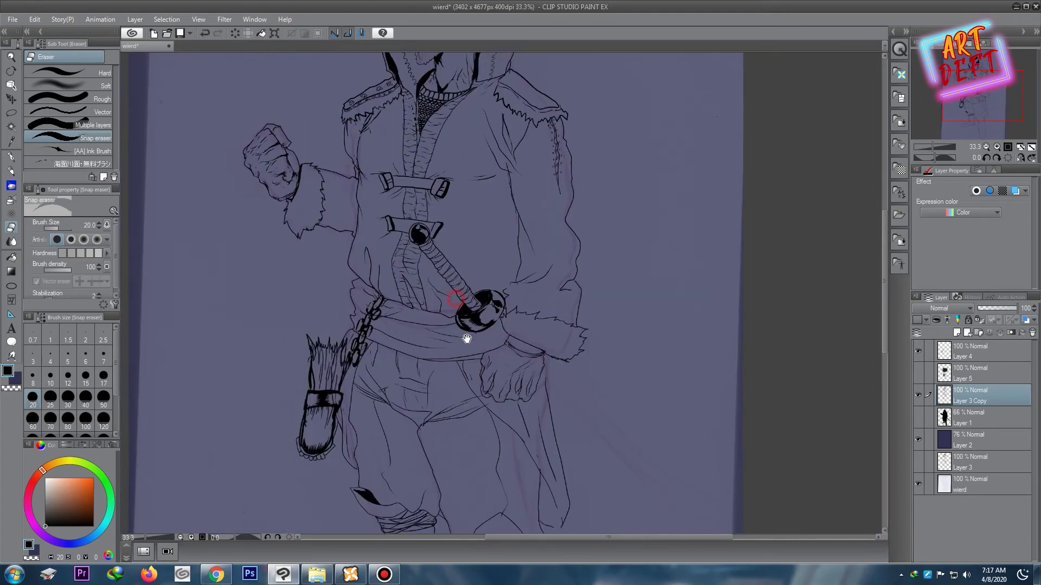
scroll(456, 336, "down", 1)
scroll(460, 332, "up", 1)
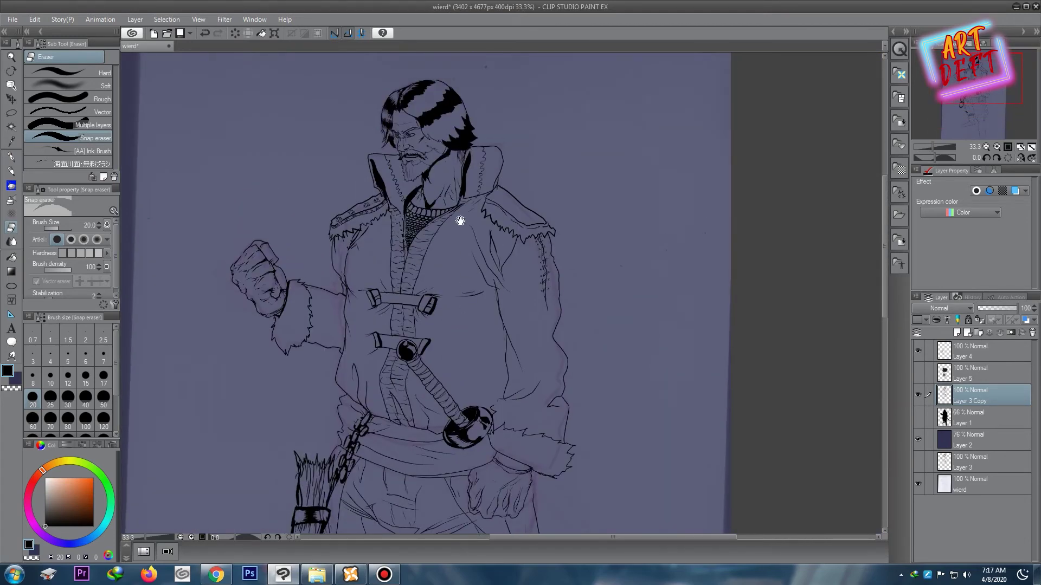
scroll(447, 170, "up", 3)
Step: With a finer G-pen, hatch fine strokes into the hair mass and the dark band's edge
scroll(506, 149, "up", 3)
left_click_drag(506, 148, 276, 200)
key("p")
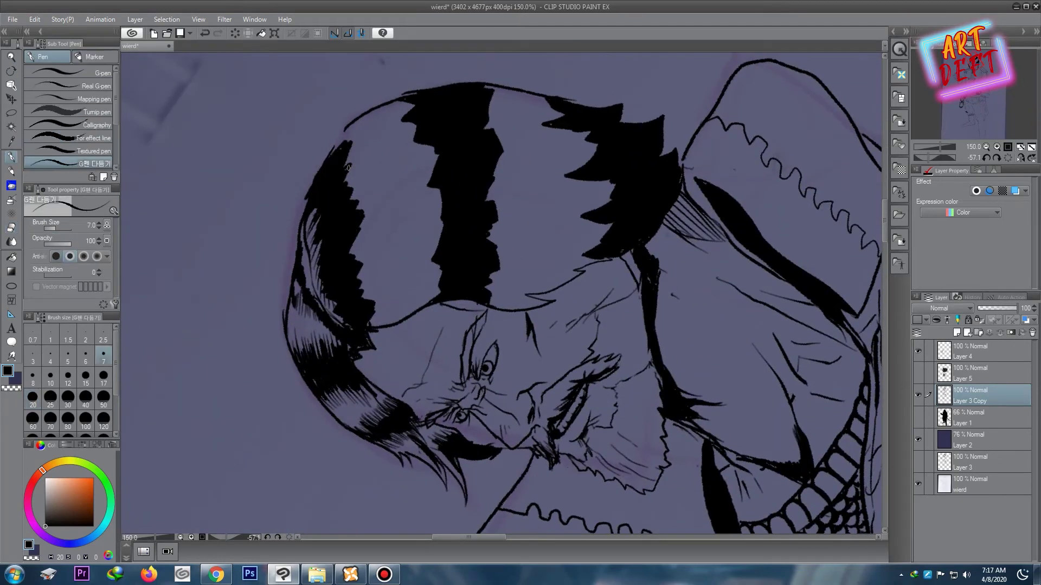
key("bracketleft")
key("bracketleft")
key("bracketleft")
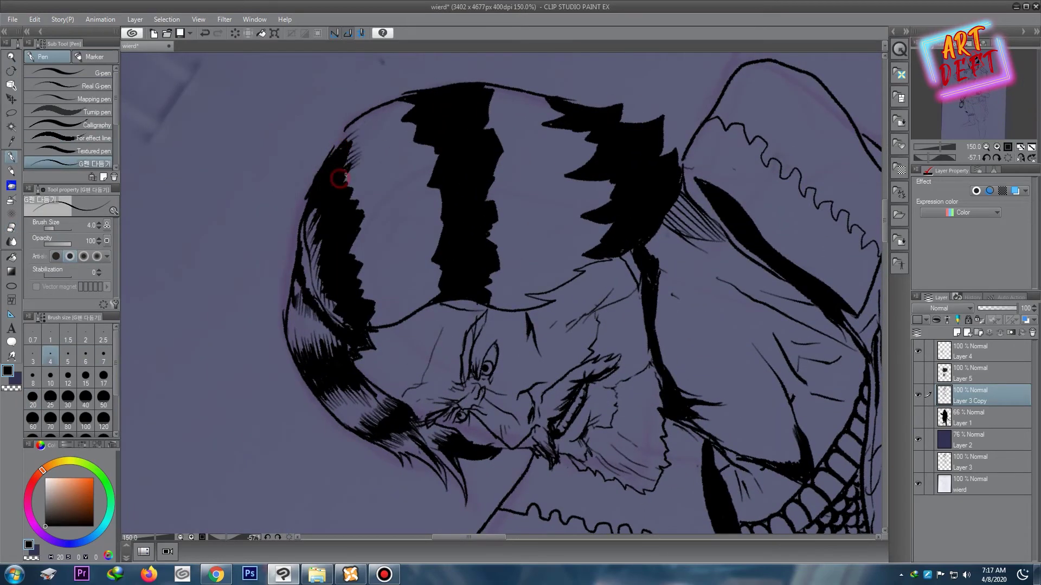
mouse_move(340, 178)
left_mouse_down()
mouse_move(368, 211)
mouse_move(373, 195)
left_mouse_up()
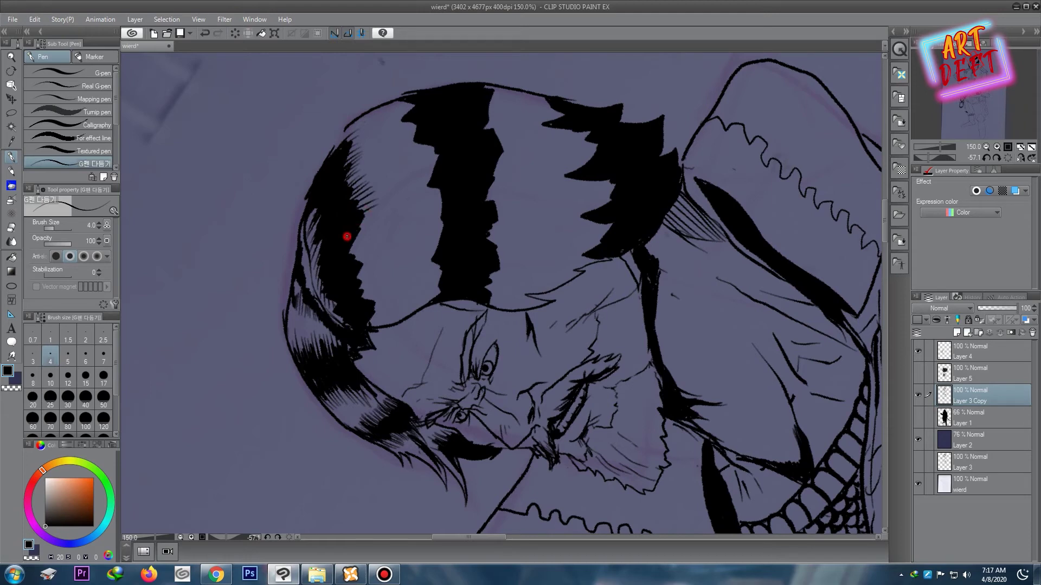
left_click_drag(347, 236, 373, 226)
left_click_drag(350, 269, 374, 248)
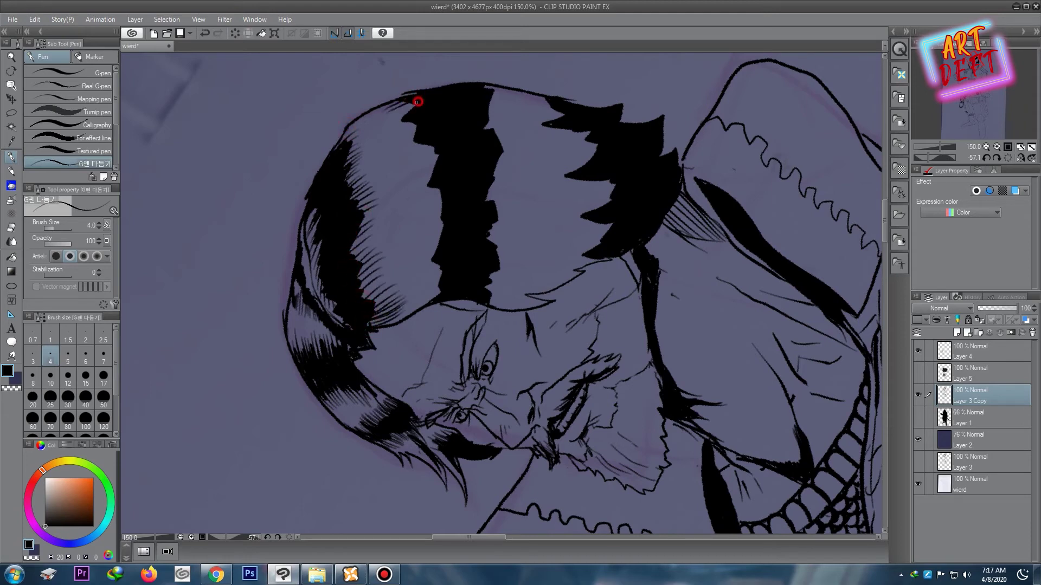
mouse_move(417, 102)
left_mouse_down()
mouse_move(398, 130)
mouse_move(422, 179)
left_mouse_up()
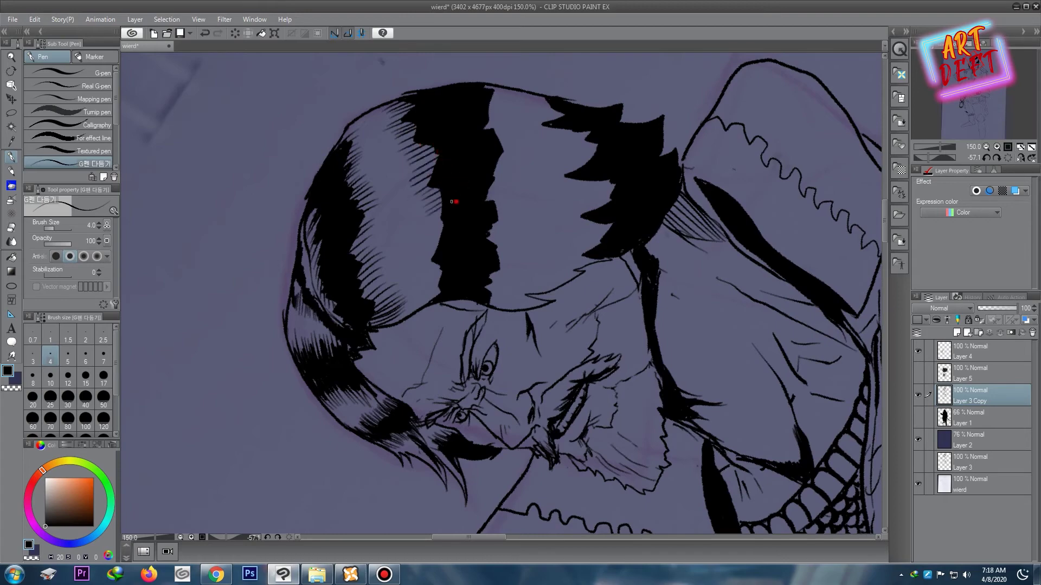
Step: Blacken the hatching along the hair edge and paint solid black into two hair sections
left_click_drag(451, 252, 428, 298)
scroll(515, 154, "down", 5)
scroll(477, 157, "up", 3)
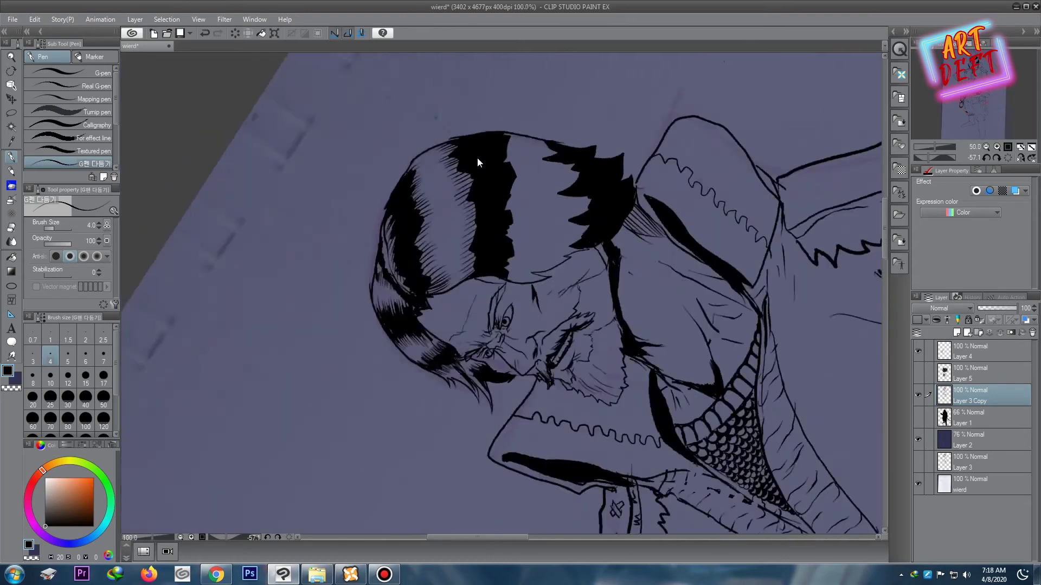
scroll(446, 141, "up", 2)
scroll(447, 141, "up", 5)
left_click_drag(437, 170, 478, 309)
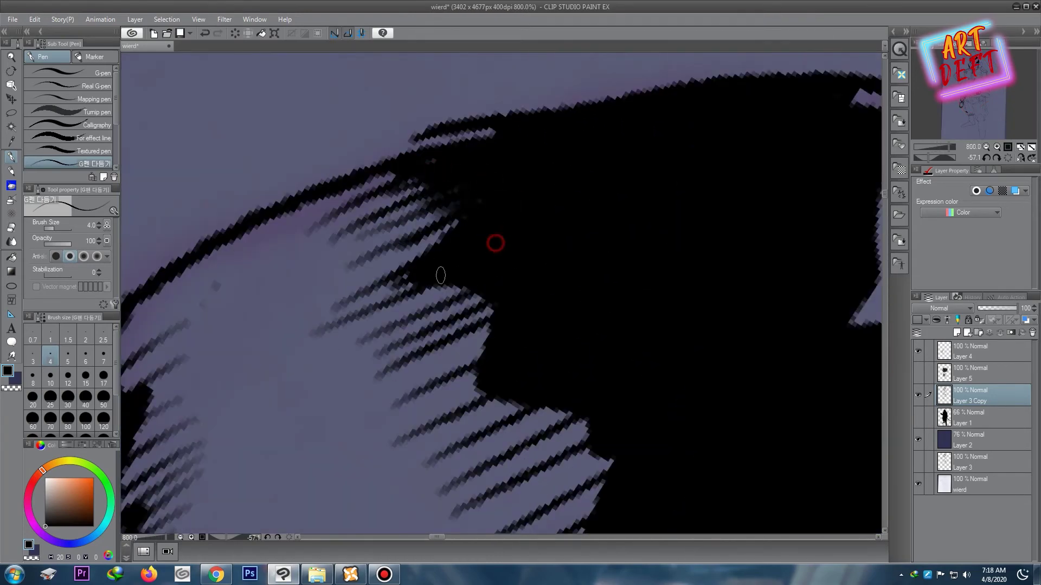
scroll(478, 309, "down", 4)
scroll(477, 309, "down", 1)
scroll(488, 238, "up", 5)
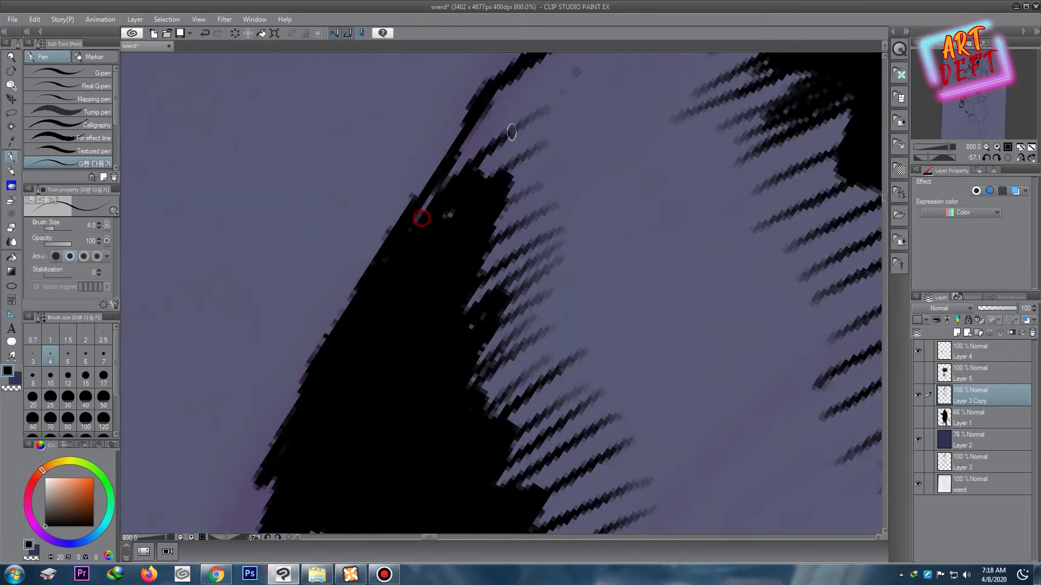
mouse_move(507, 238)
left_mouse_down()
mouse_move(450, 383)
mouse_move(439, 455)
left_mouse_up()
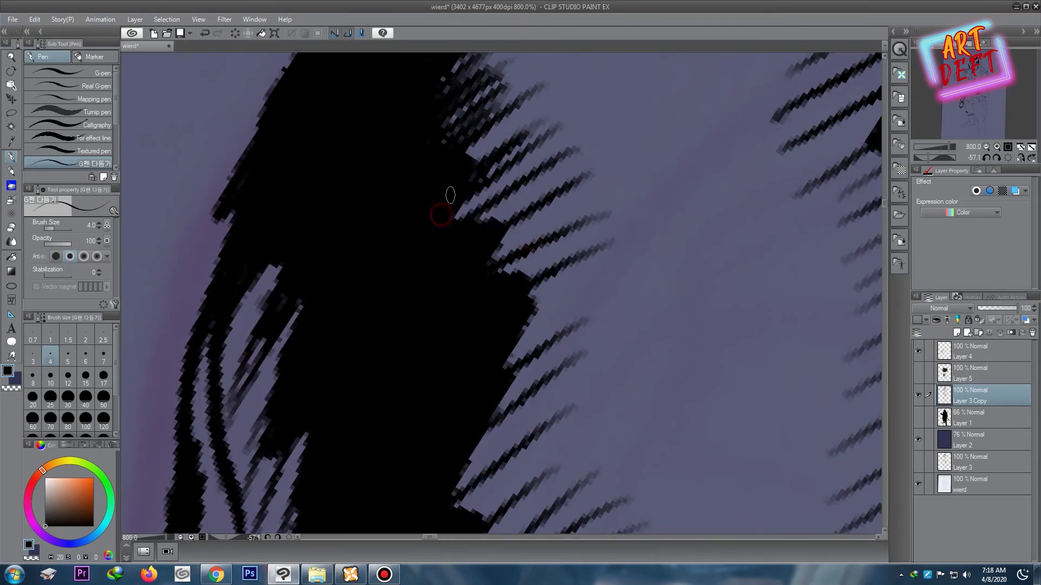
mouse_move(448, 197)
left_mouse_down()
mouse_move(448, 298)
mouse_move(571, 240)
left_mouse_up()
Step: With a larger pen, draw a jagged black line down the hair and fill that strip solid black
scroll(571, 239, "down", 3)
scroll(604, 136, "down", 1)
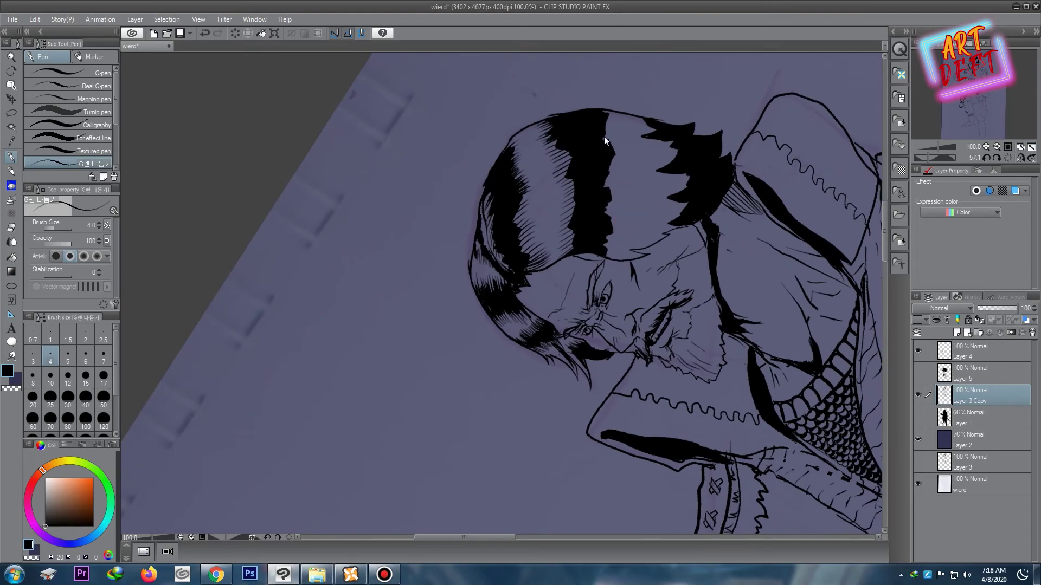
scroll(482, 122, "up", 1)
key("bracketright")
key("bracketright")
key("bracketright")
mouse_move(607, 100)
left_mouse_down()
mouse_move(621, 111)
mouse_move(643, 214)
mouse_move(629, 353)
mouse_move(605, 391)
left_mouse_up()
key("g")
left_click(627, 205)
scroll(614, 119, "down", 3)
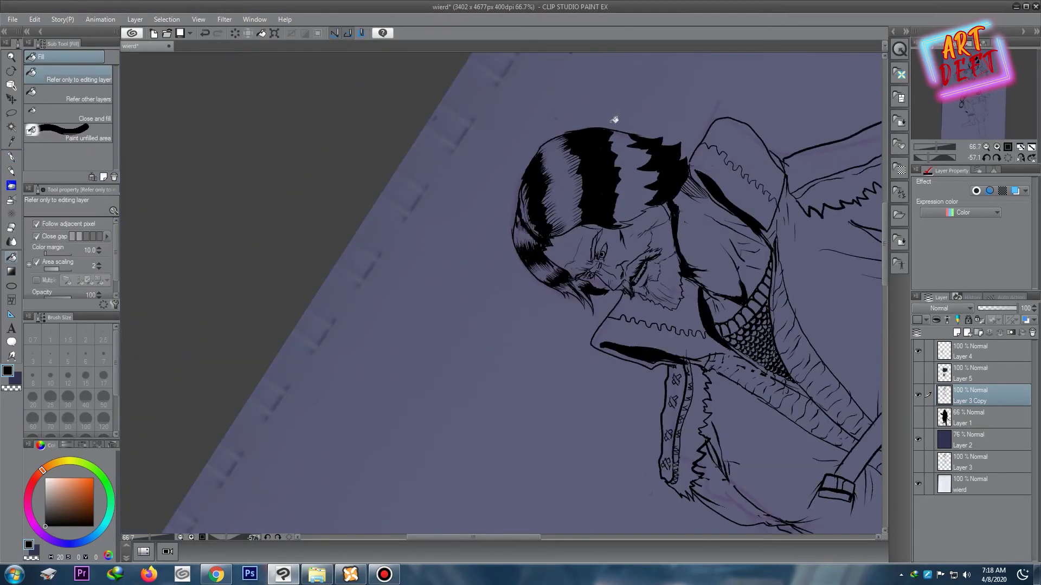
scroll(614, 119, "up", 3)
scroll(448, 116, "down", 1)
key("p")
scroll(553, 103, "up", 2)
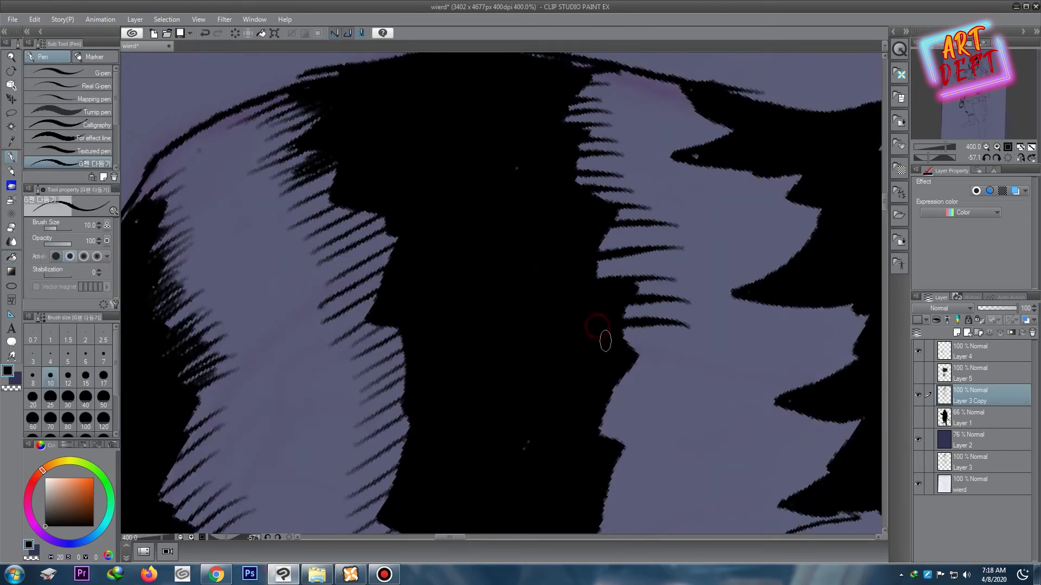
Step: Rotate the view and add hatching strokes along the hair edge, then straighten the view
left_click_drag(651, 377, 662, 139)
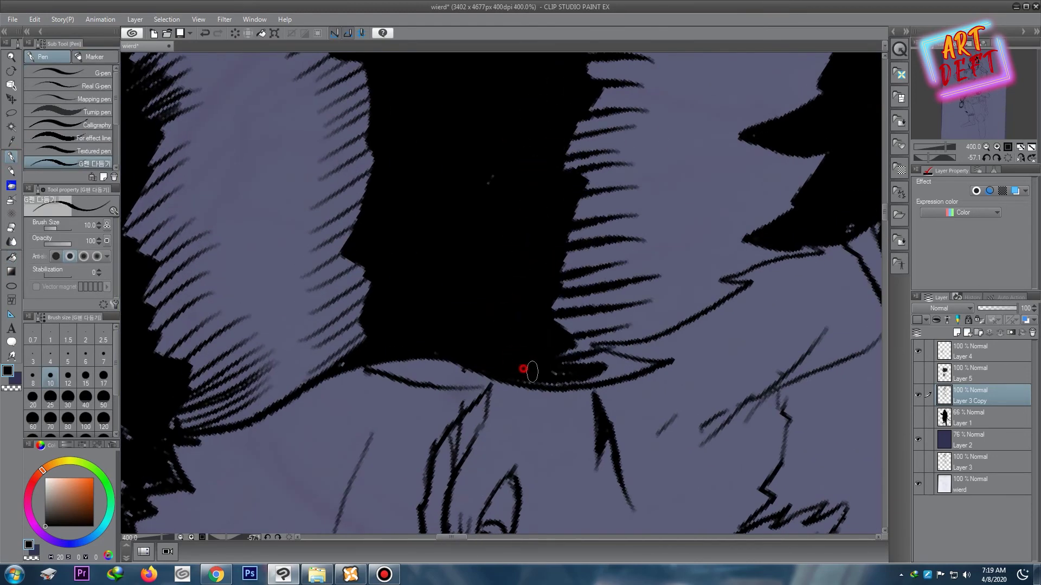
scroll(665, 221, "down", 3)
scroll(665, 220, "up", 3)
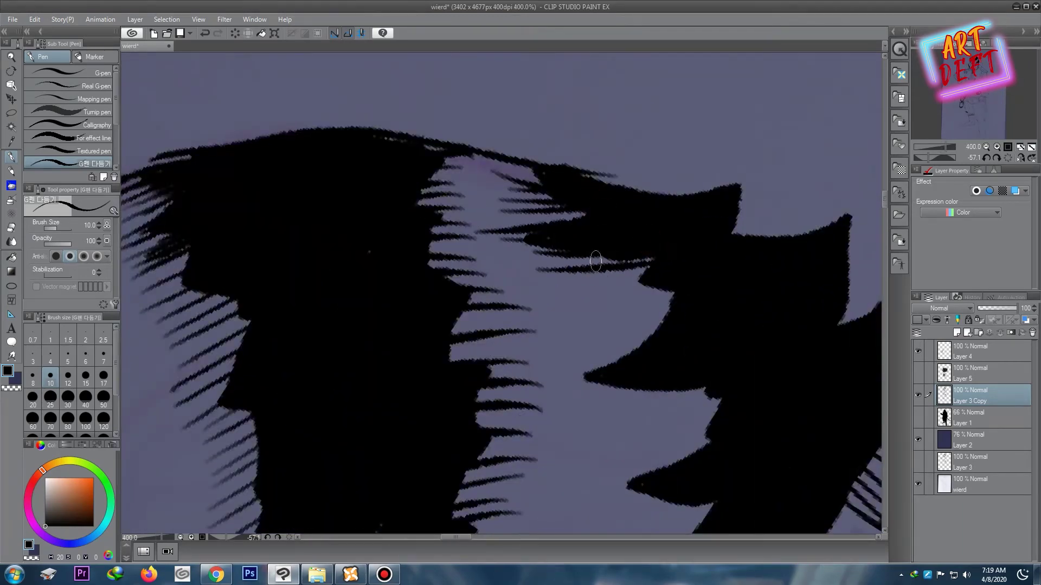
left_click_drag(600, 213, 662, 368)
left_click_drag(450, 271, 487, 256)
left_click_drag(428, 315, 543, 297)
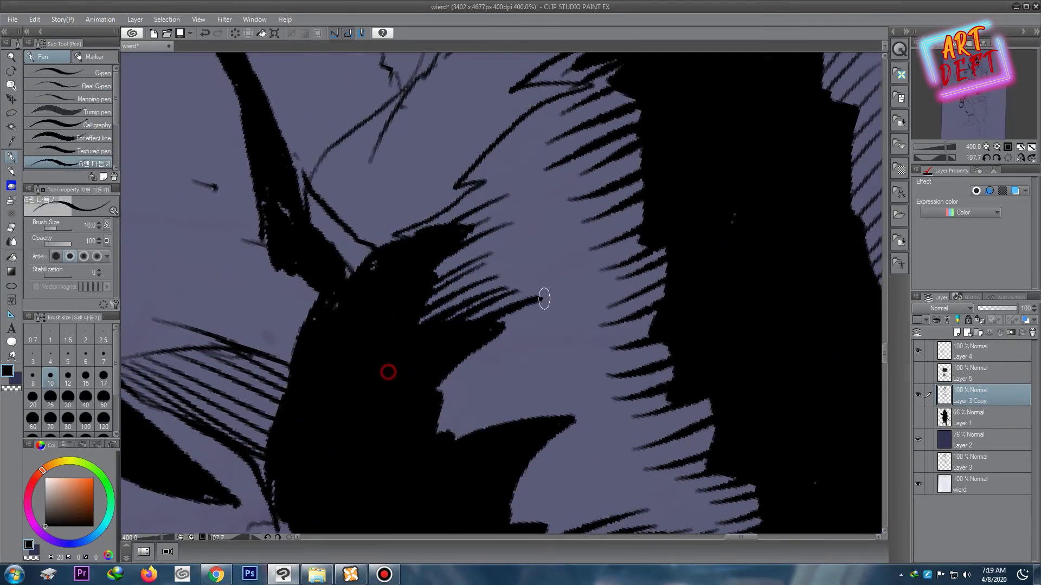
left_click_drag(520, 380, 396, 461)
left_click_drag(583, 380, 442, 437)
scroll(516, 432, "down", 2)
left_click_drag(618, 187, 537, 227)
left_click_drag(610, 255, 491, 317)
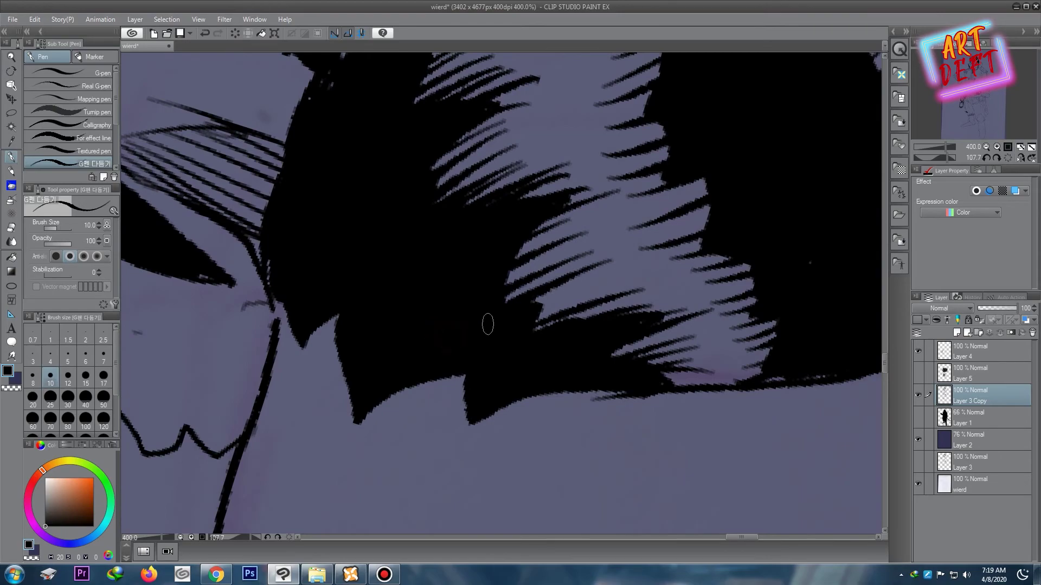
left_click_drag(635, 274, 539, 320)
scroll(498, 222, "down", 3)
left_click_drag(497, 223, 480, 292)
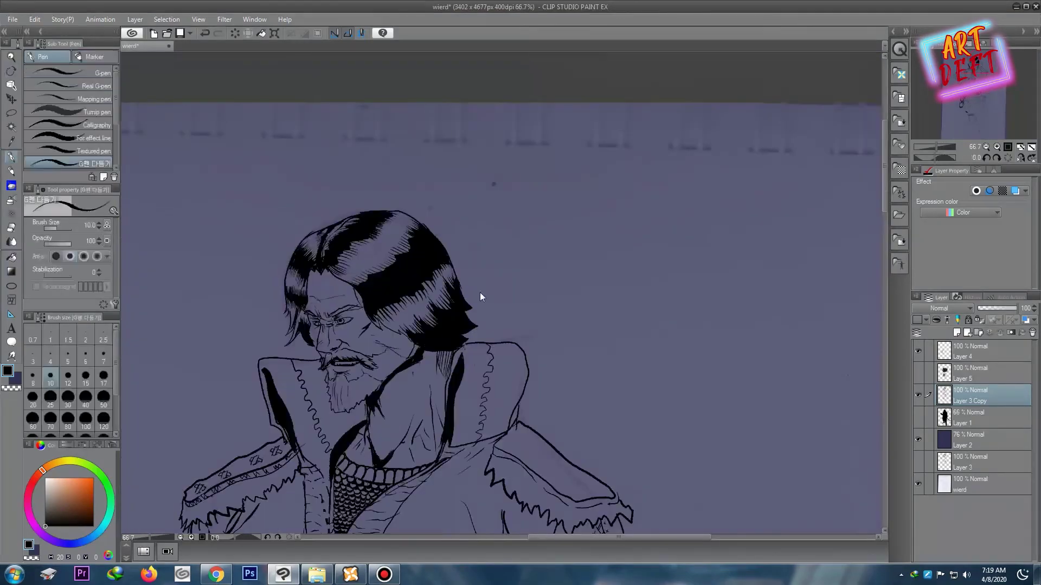
scroll(499, 288, "down", 5)
scroll(498, 293, "up", 5)
scroll(490, 187, "up", 1)
scroll(519, 174, "up", 1)
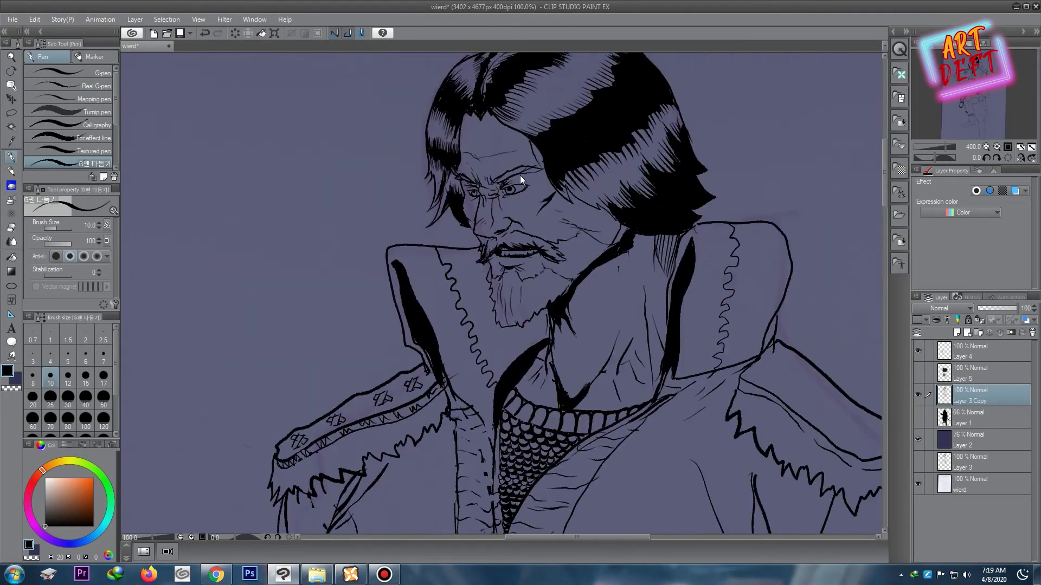
scroll(502, 195, "up", 3)
scroll(502, 195, "up", 3)
key("e")
scroll(431, 217, "down", 3)
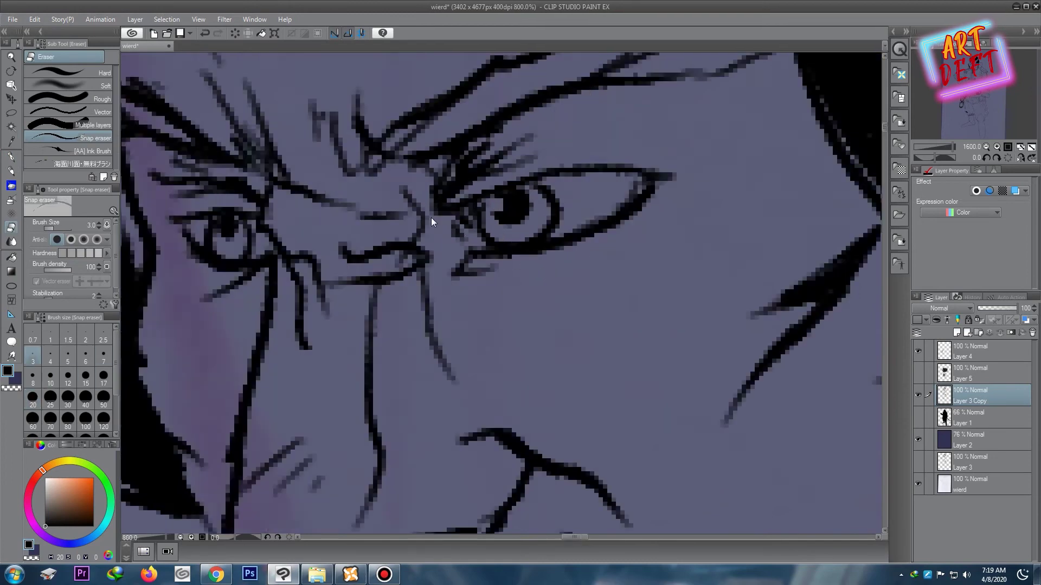
scroll(453, 212, "up", 2)
scroll(452, 211, "down", 3)
scroll(532, 216, "down", 3)
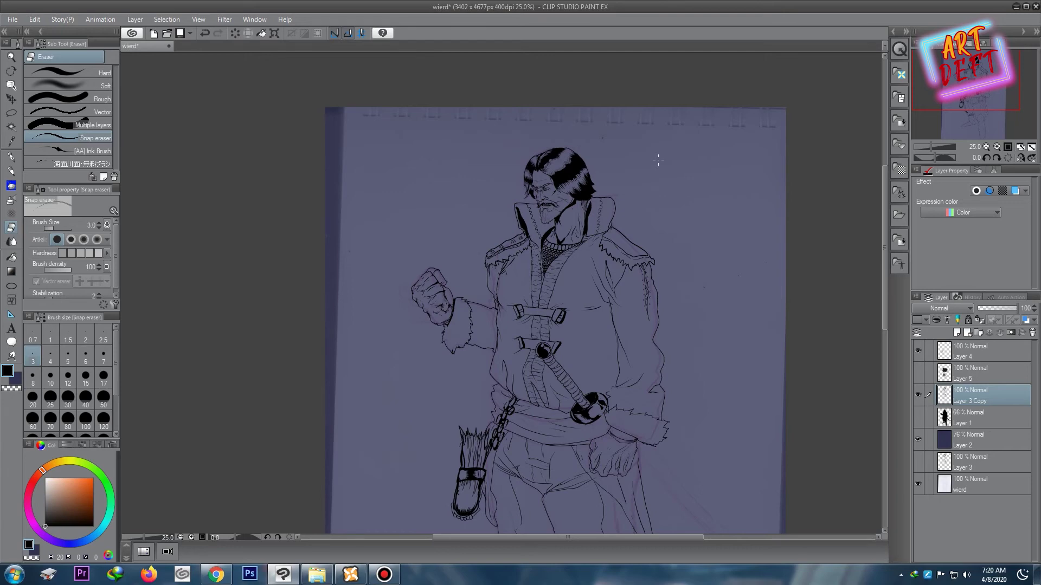
scroll(659, 159, "up", 5)
scroll(480, 189, "up", 3)
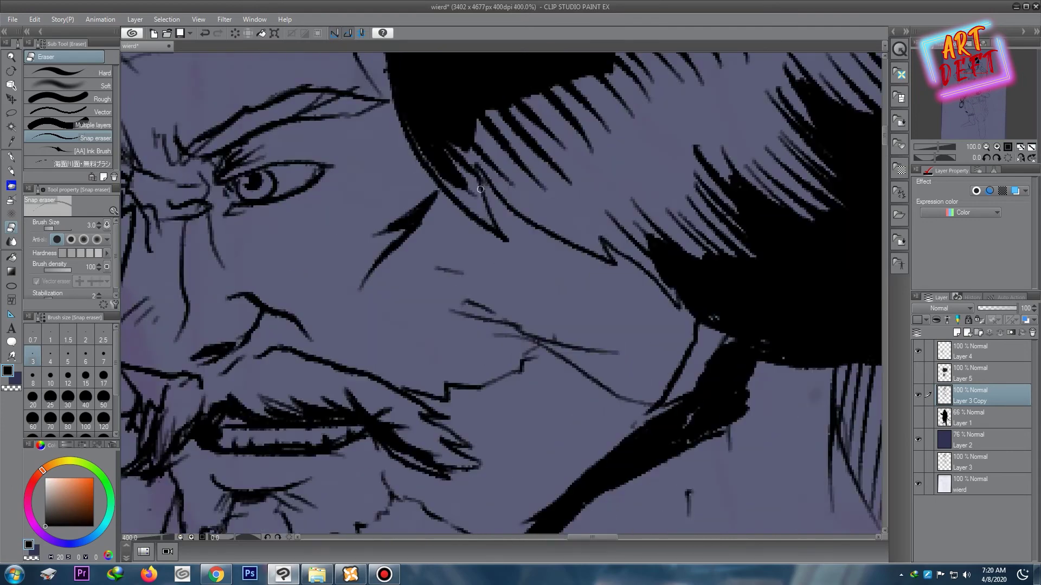
left_click(11, 157)
scroll(451, 232, "up", 1)
scroll(539, 201, "up", 2)
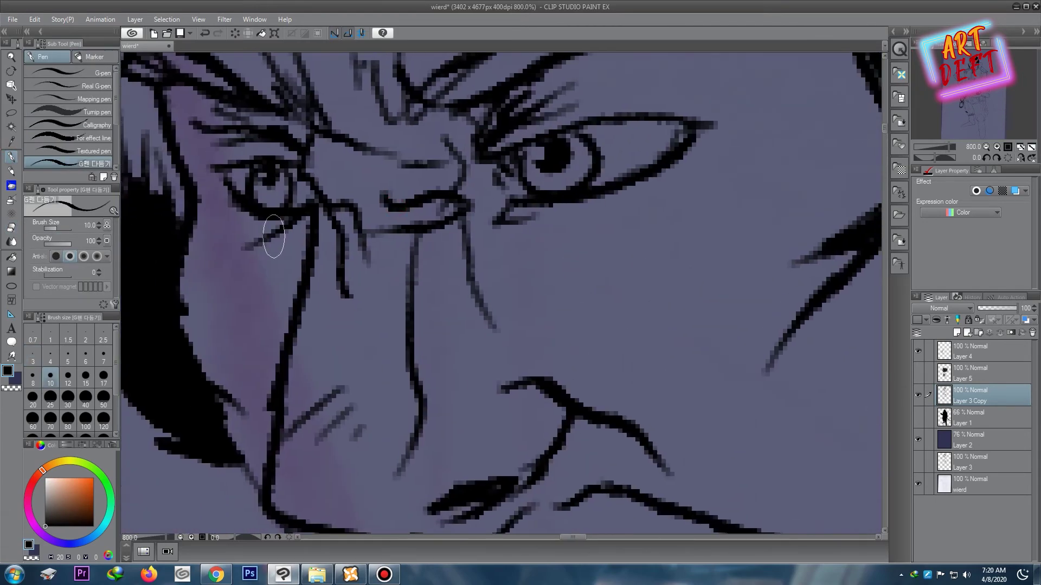
scroll(539, 201, "down", 2)
scroll(629, 200, "down", 3)
scroll(431, 185, "down", 1)
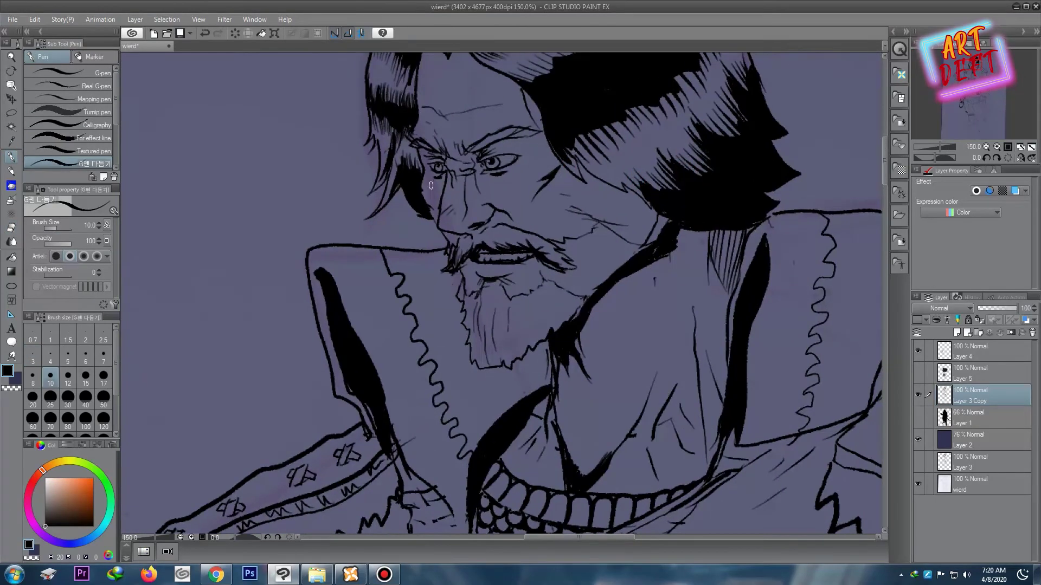
scroll(458, 217, "up", 3)
key("bracketleft")
key("bracketleft")
key("bracketleft")
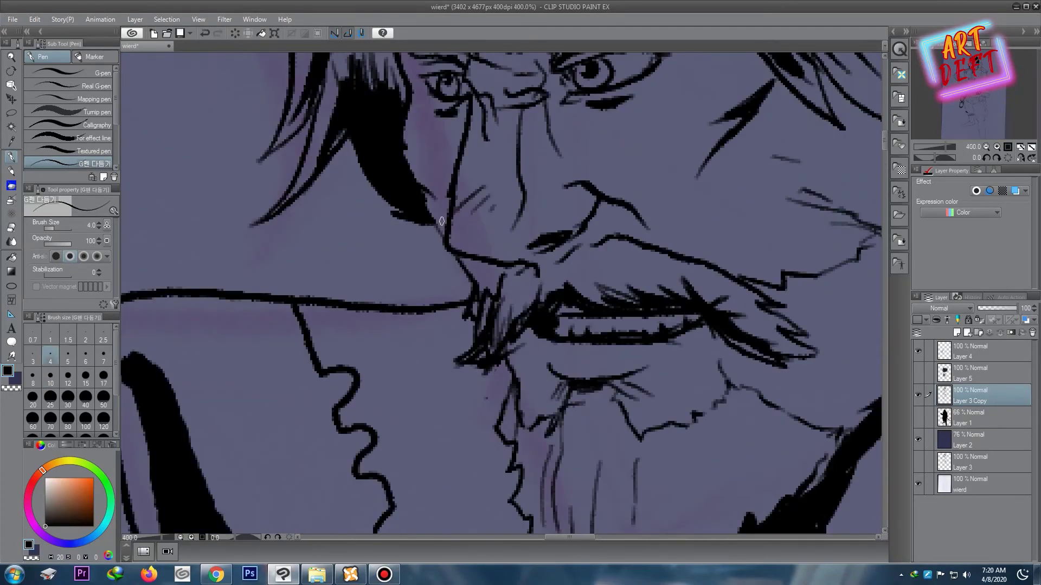
scroll(456, 260, "down", 2)
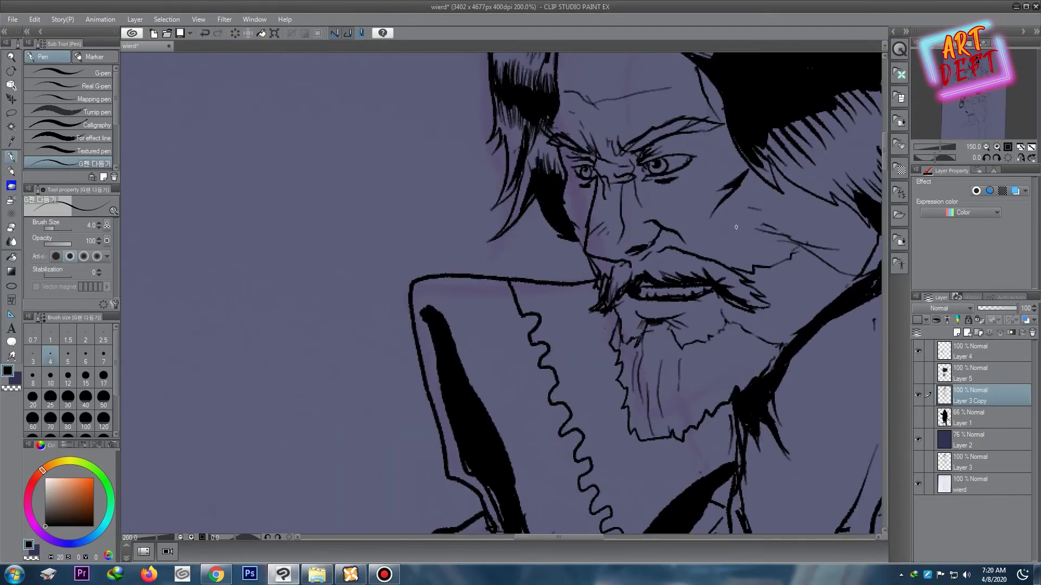
scroll(542, 249, "down", 2)
scroll(634, 242, "down", 1)
scroll(633, 244, "up", 1)
scroll(633, 266, "up", 7)
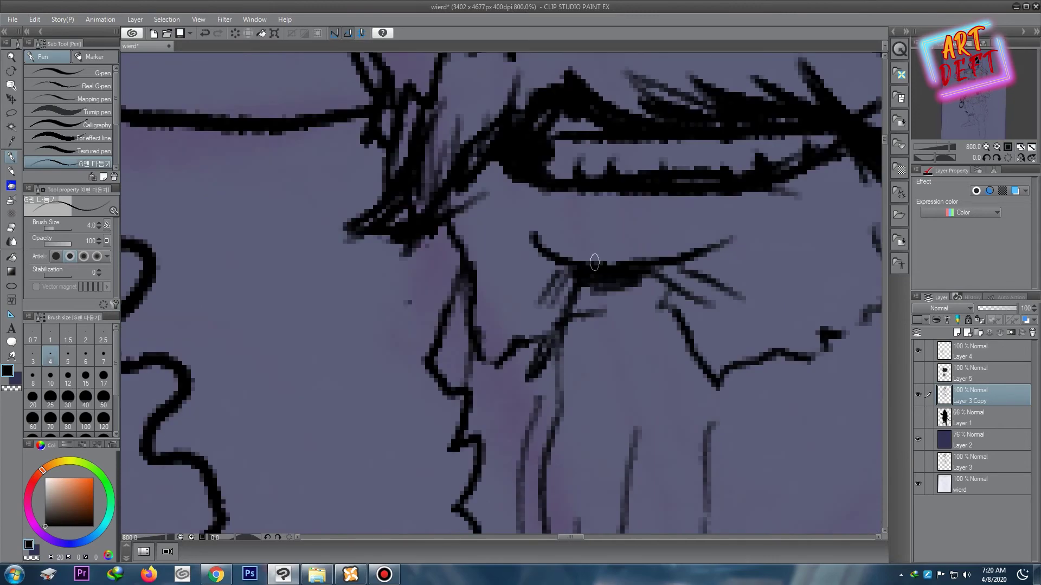
scroll(619, 300, "down", 5)
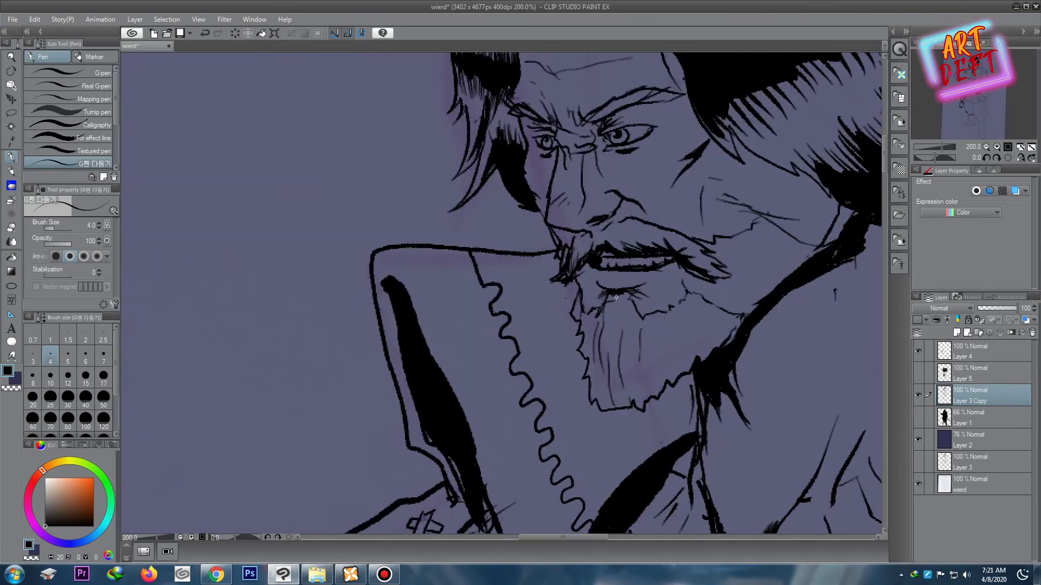
scroll(515, 341, "up", 1)
Step: With the pen slightly larger, draw crease lines on the jacket beside the strap, extending right
scroll(611, 173, "down", 3)
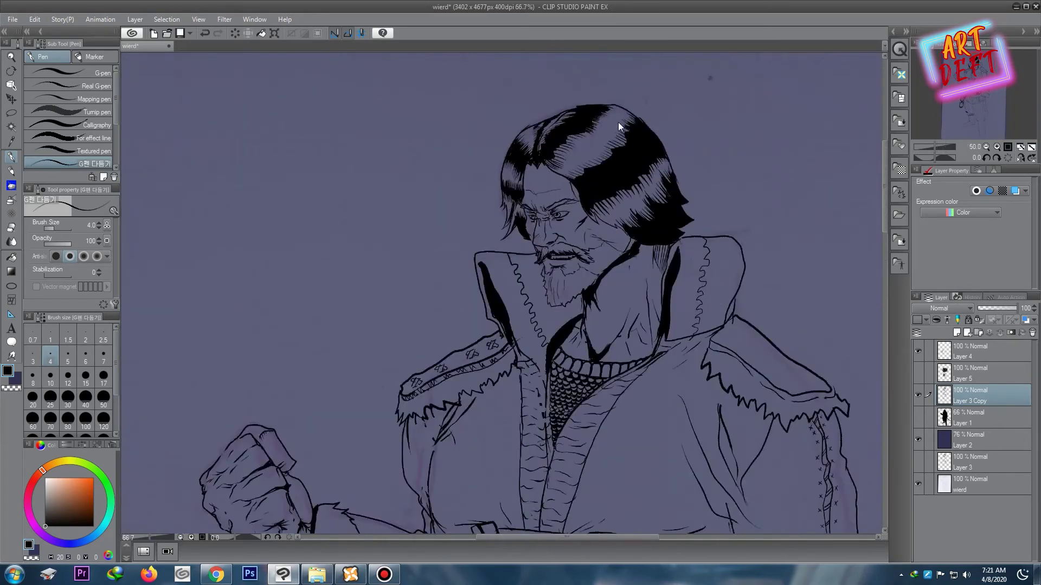
scroll(619, 175, "up", 2)
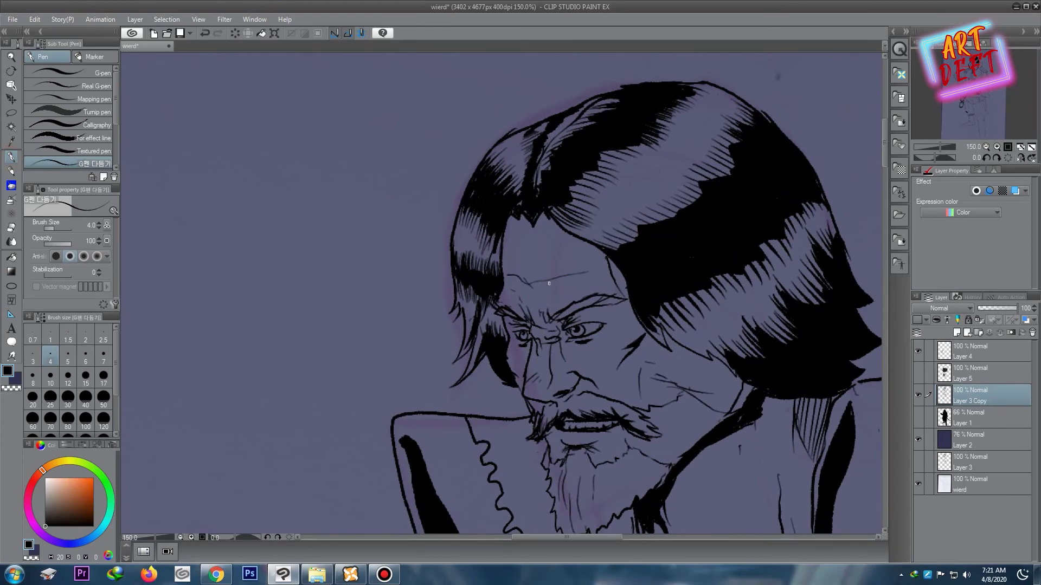
scroll(549, 283, "down", 3)
left_click_drag(551, 255, 570, 219)
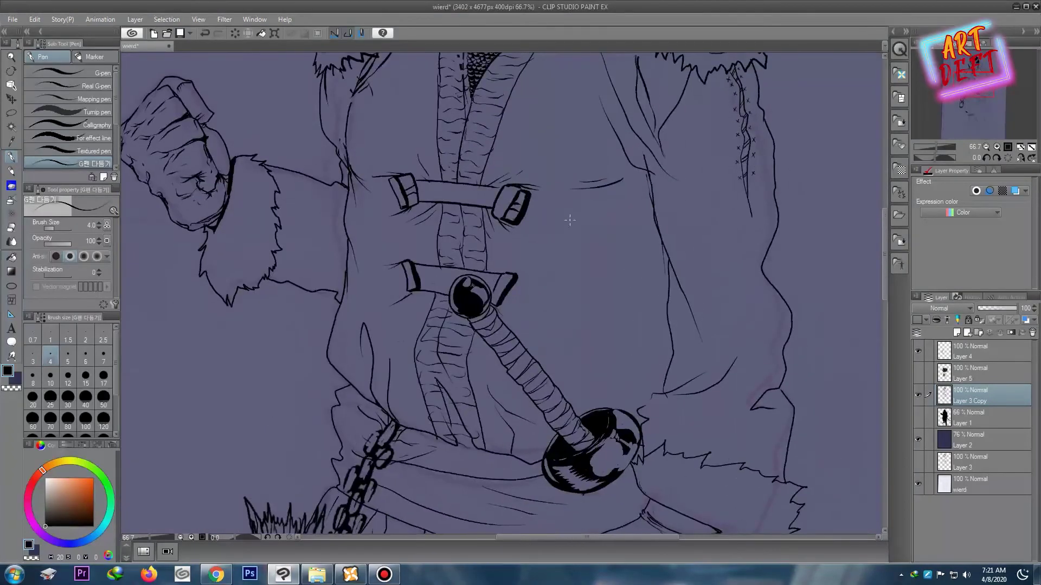
scroll(380, 179, "up", 4)
key("]")
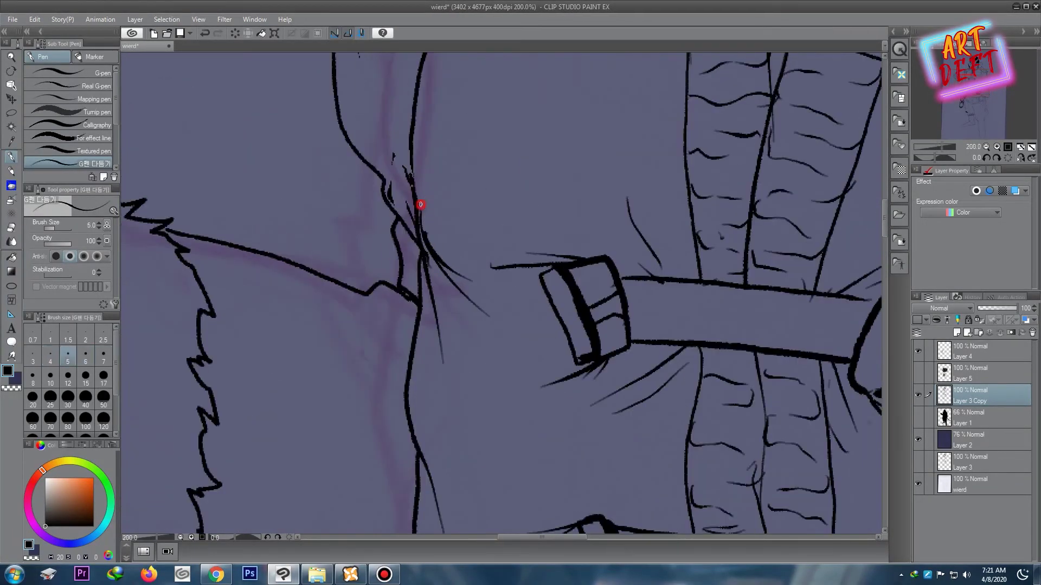
scroll(449, 249, "down", 2)
scroll(786, 258, "up", 1)
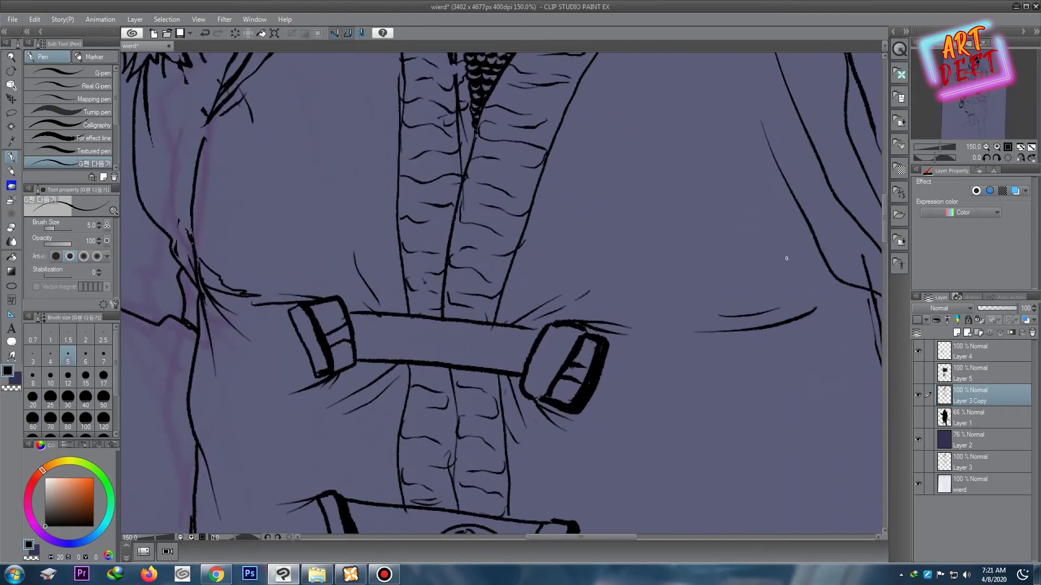
left_click_drag(677, 308, 631, 316)
left_click_drag(680, 316, 805, 283)
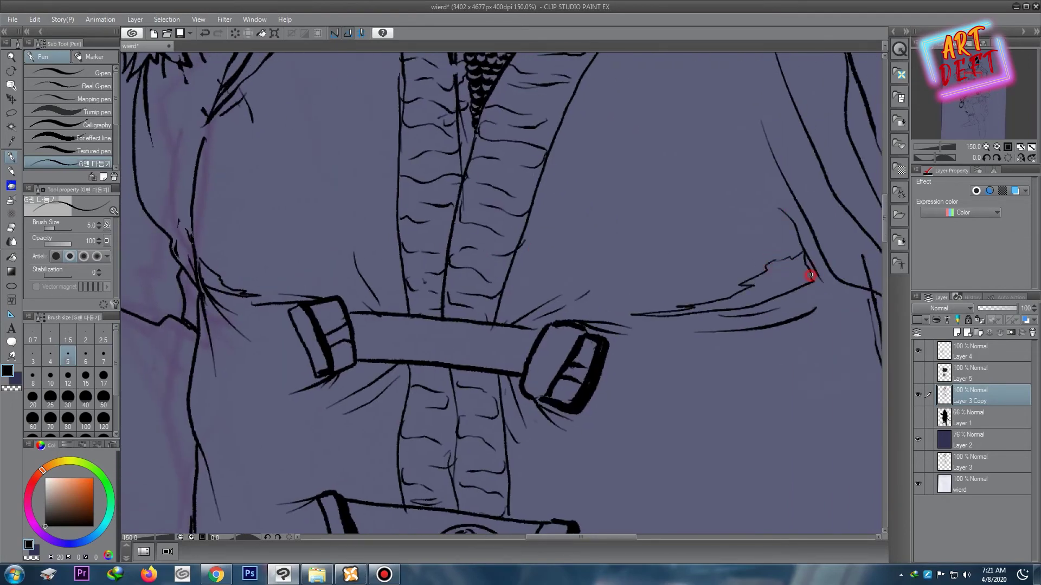
Step: Try the Fill and Eraser tools, then return to the G-pen and zoom out to check the figure
key("g")
scroll(590, 124, "down", 5)
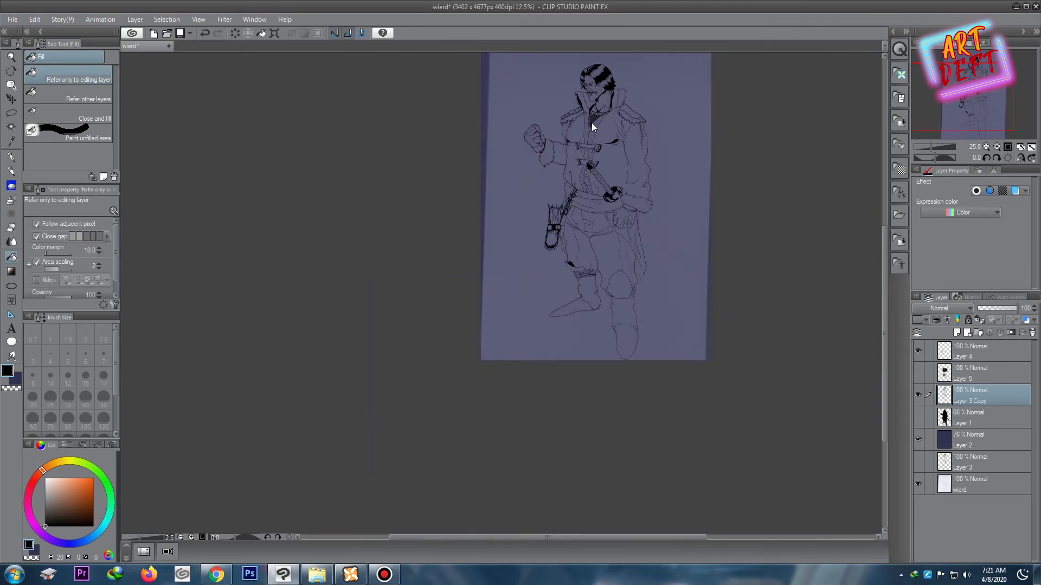
scroll(591, 123, "up", 2)
scroll(548, 213, "up", 1)
scroll(349, 202, "up", 2)
scroll(585, 226, "up", 1)
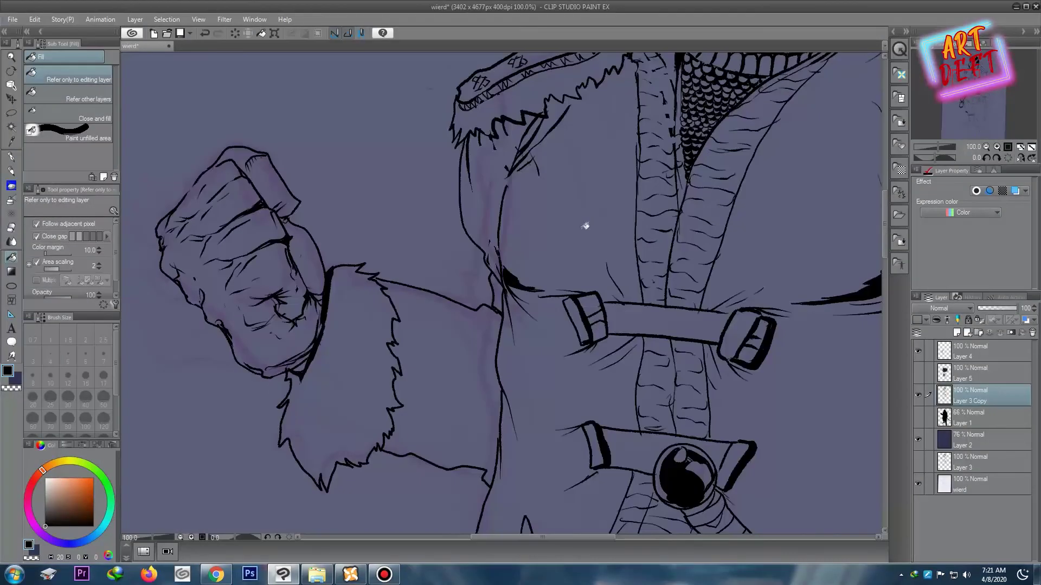
key("e")
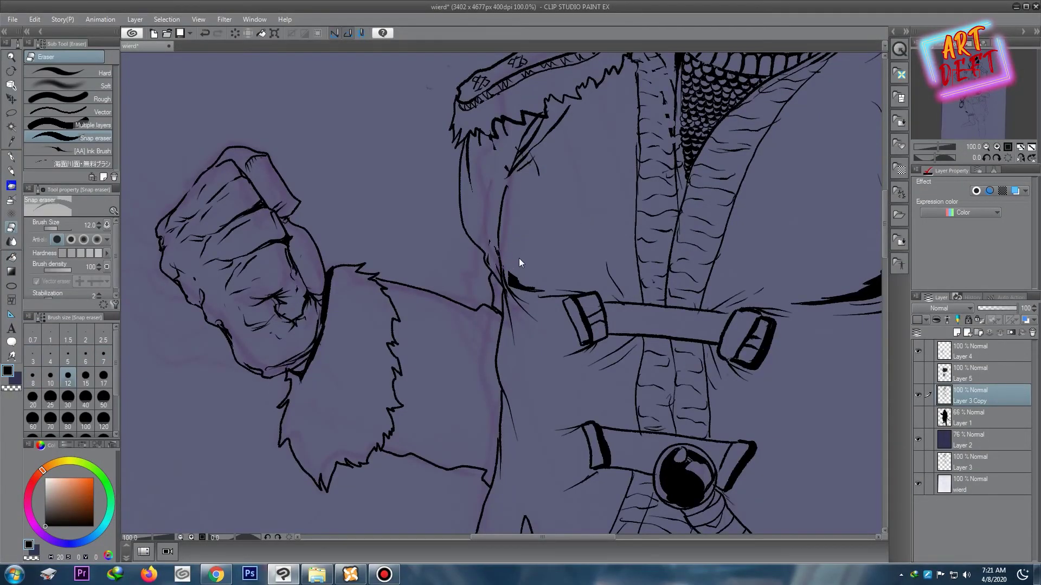
scroll(520, 263, "down", 3)
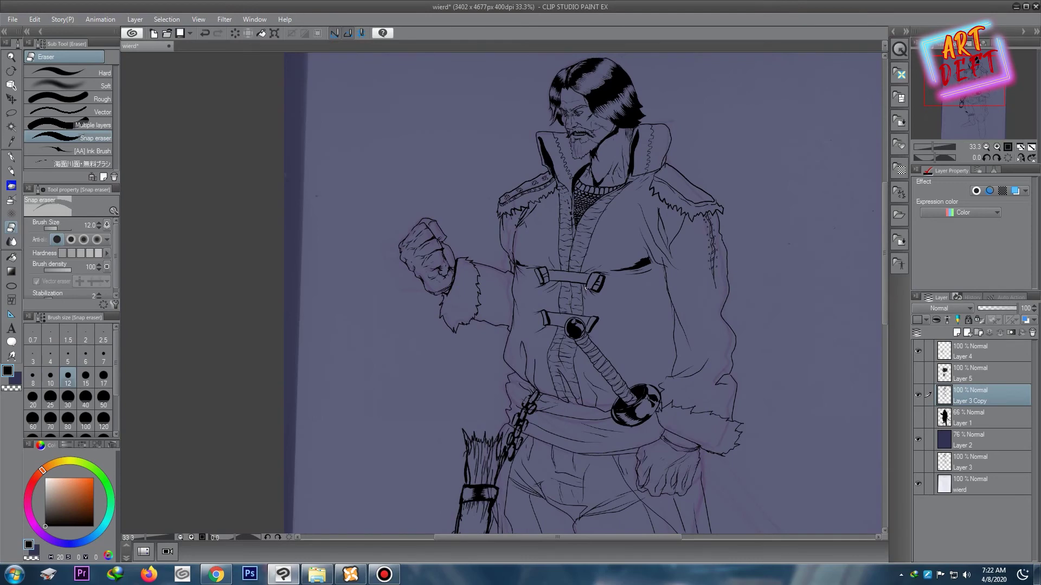
key("p")
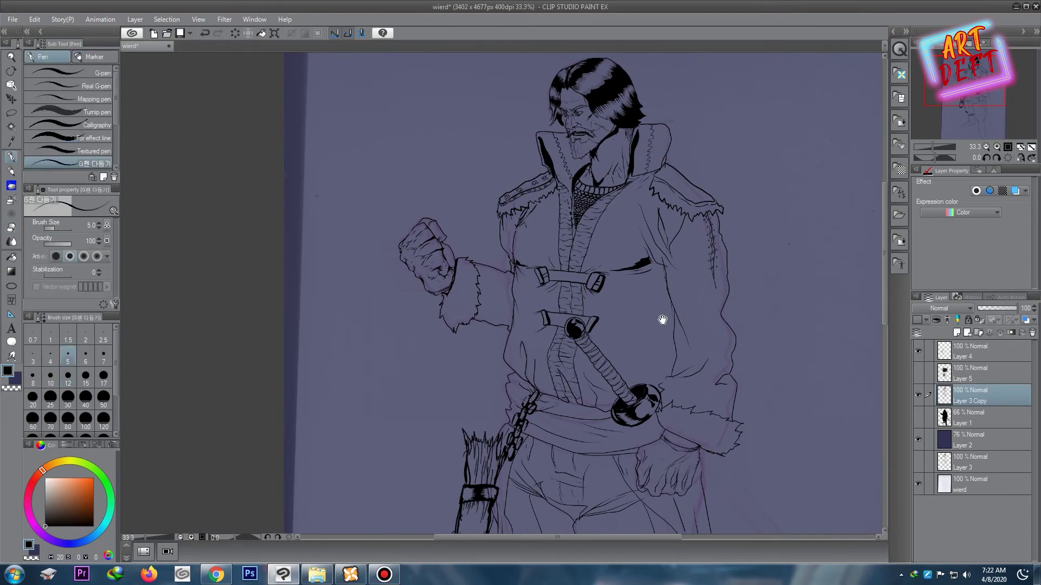
scroll(628, 302, "up", 1)
scroll(605, 220, "up", 2)
scroll(561, 270, "up", 1)
scroll(561, 269, "down", 3)
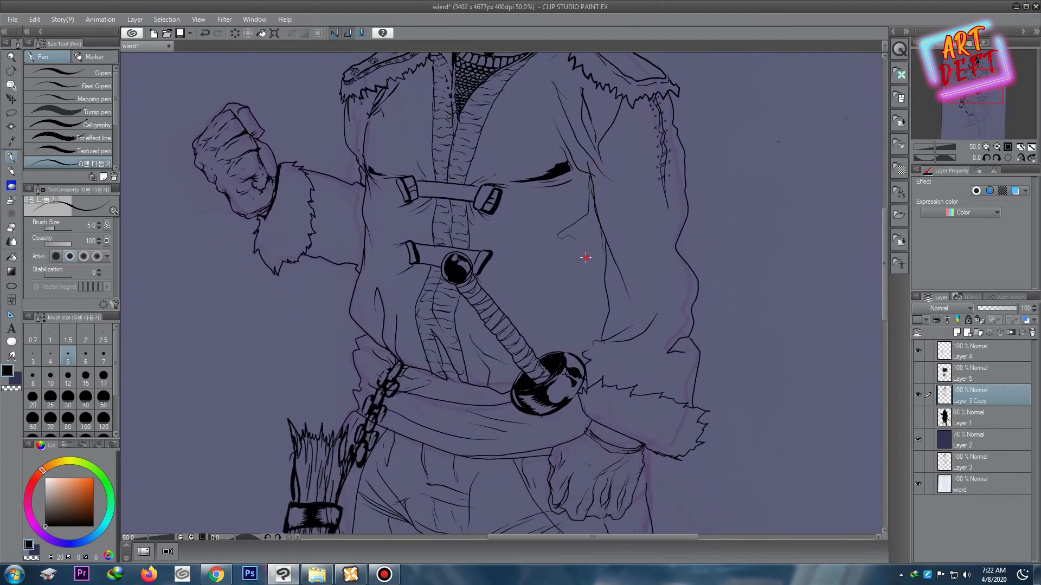
Step: Fill the small triangle on the left boot solid black
scroll(582, 329, "down", 3)
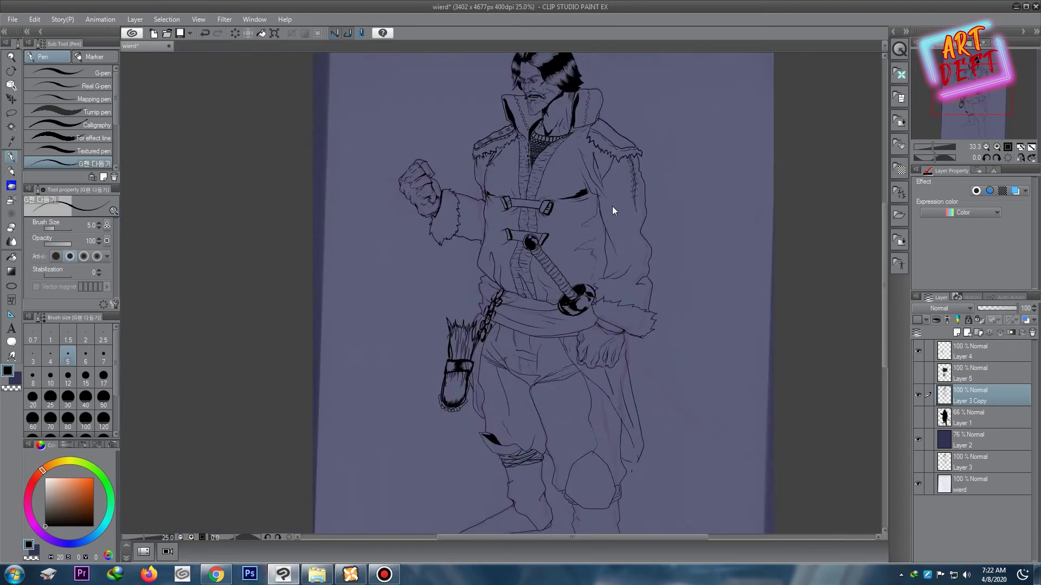
scroll(623, 206, "down", 1)
scroll(560, 297, "up", 5)
scroll(581, 177, "up", 1)
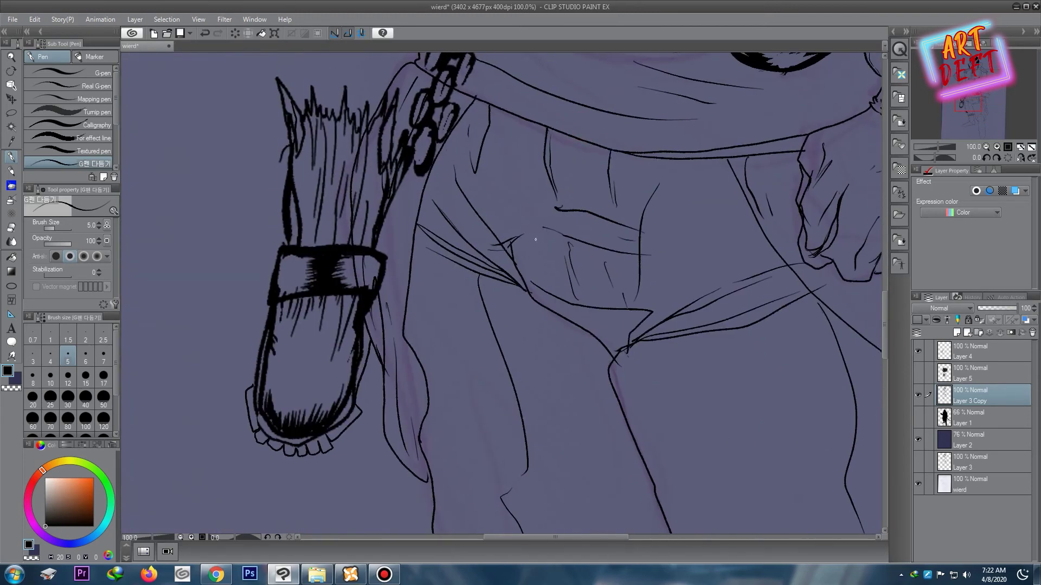
scroll(517, 210, "down", 5)
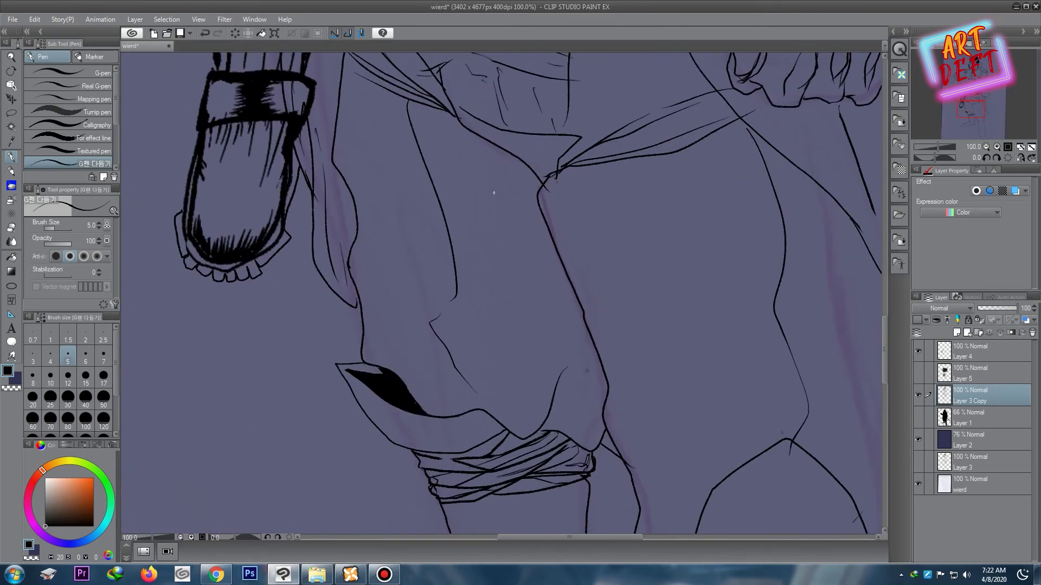
scroll(585, 141, "down", 1)
scroll(557, 255, "down", 2)
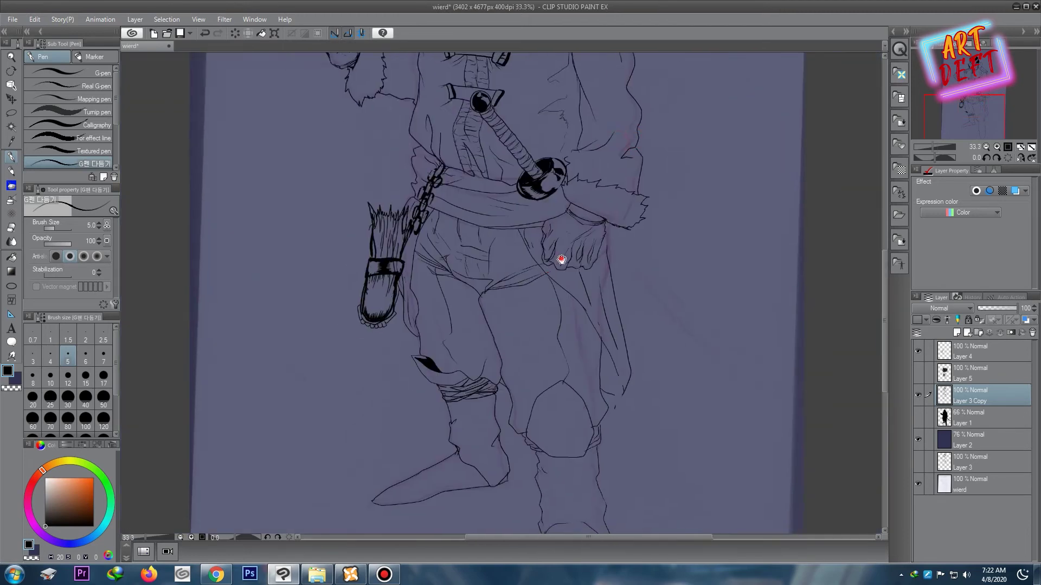
scroll(595, 121, "down", 3)
scroll(552, 198, "up", 3)
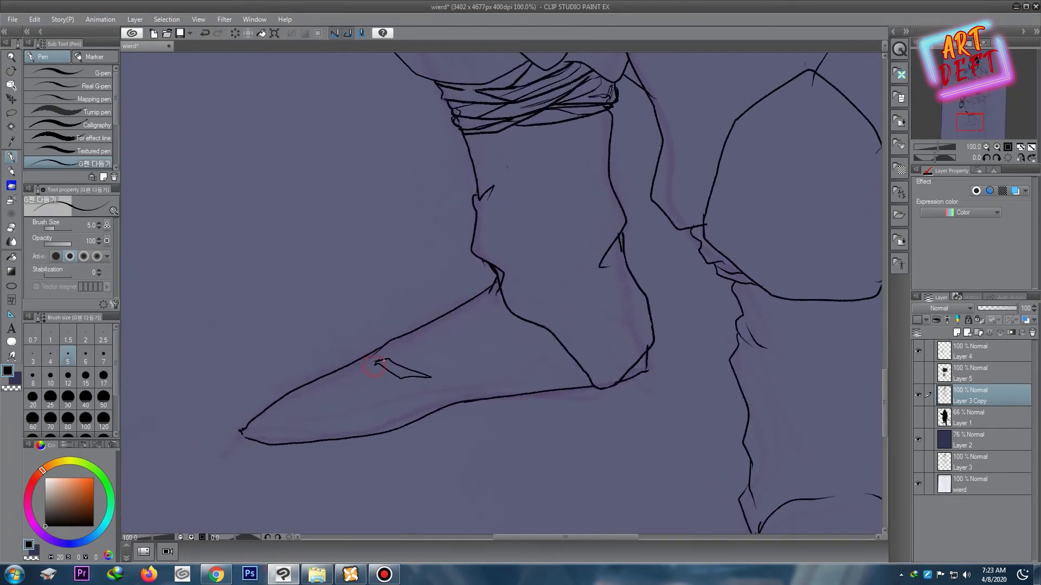
key("g")
left_click(393, 370)
Step: Outline a shadow shape on the right boot and fill it black
scroll(460, 244, "down", 5)
left_click(10, 157)
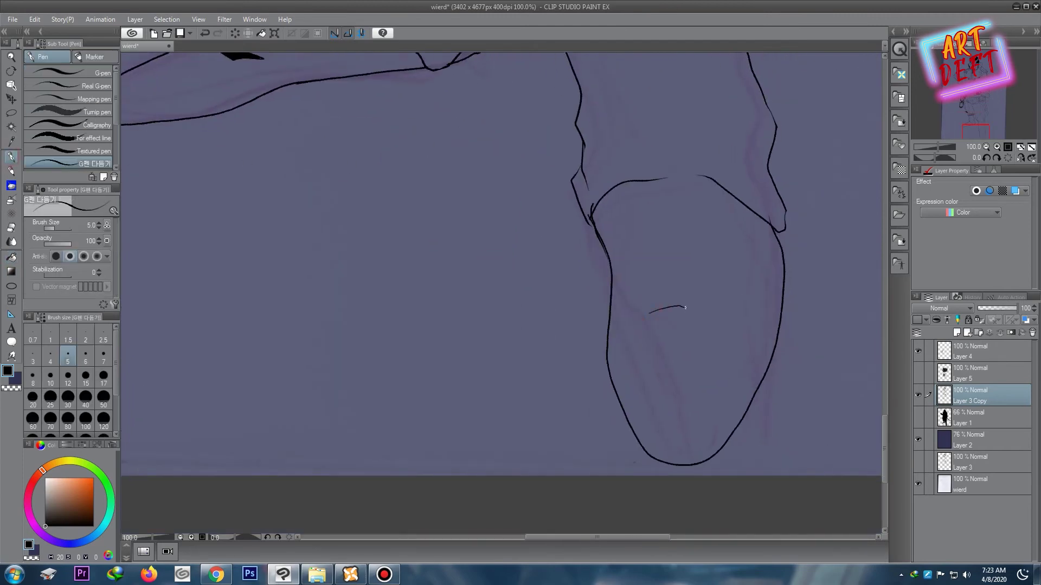
key("g")
key("g")
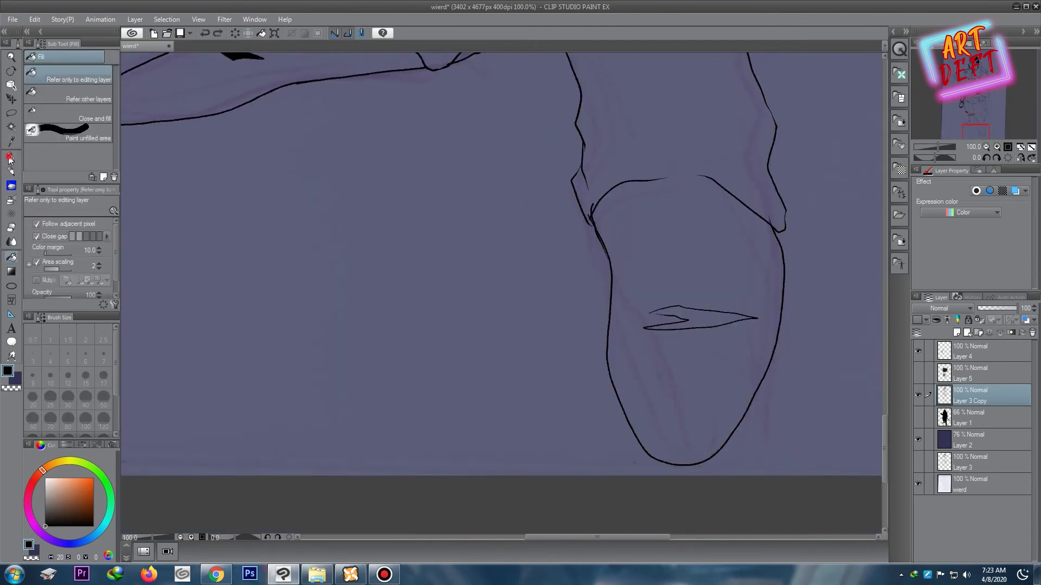
left_click(661, 320)
scroll(632, 281, "down", 3)
scroll(522, 168, "up", 3)
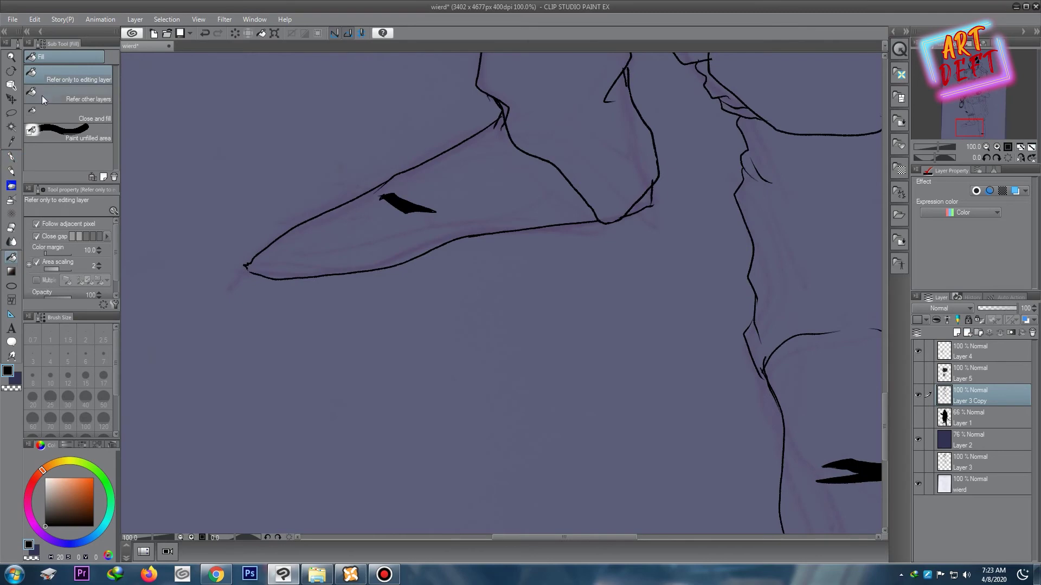
left_click(10, 157)
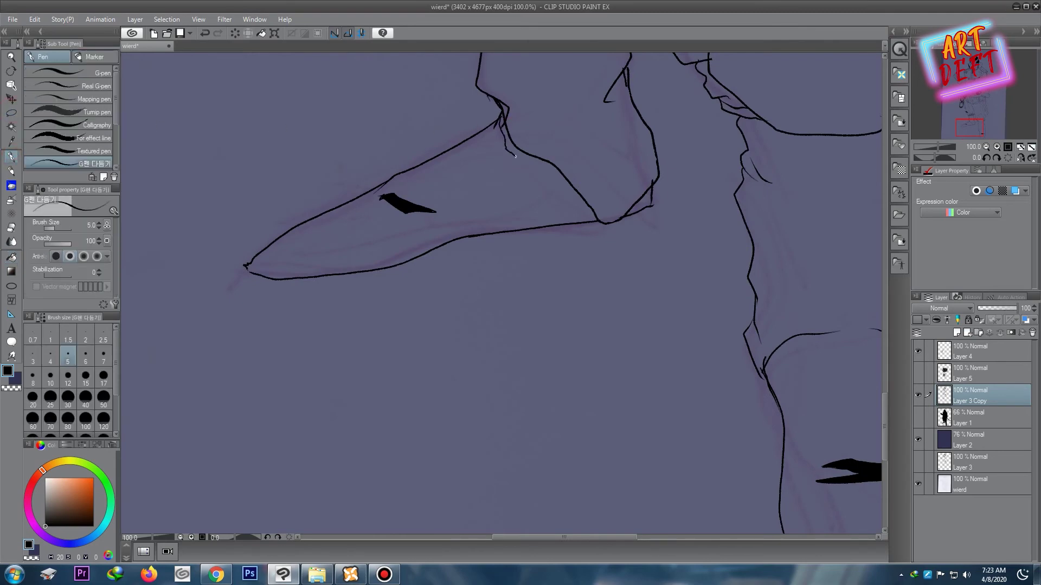
key("g")
scroll(567, 155, "down", 2)
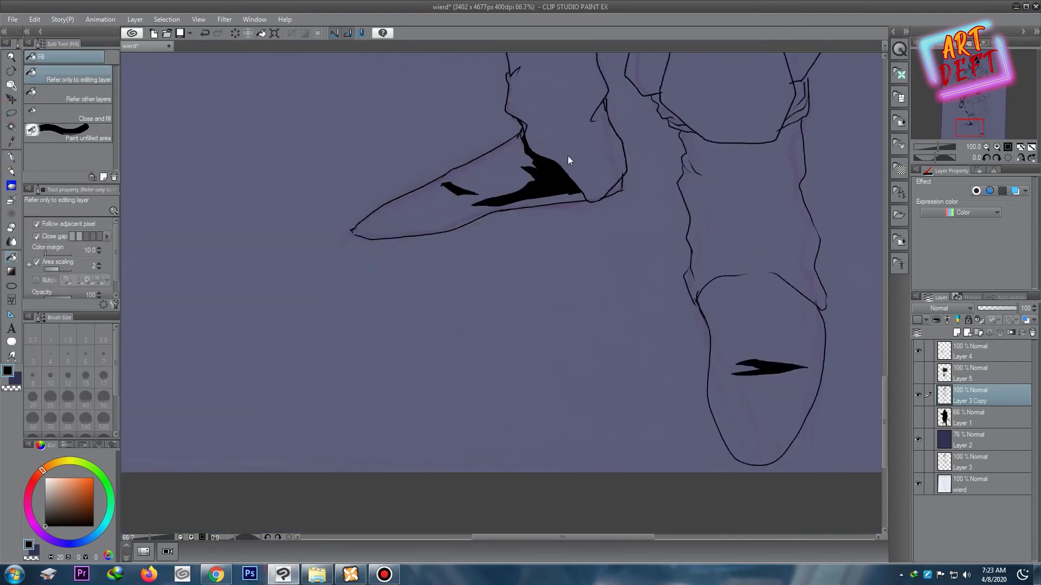
scroll(568, 155, "down", 2)
scroll(502, 228, "down", 2)
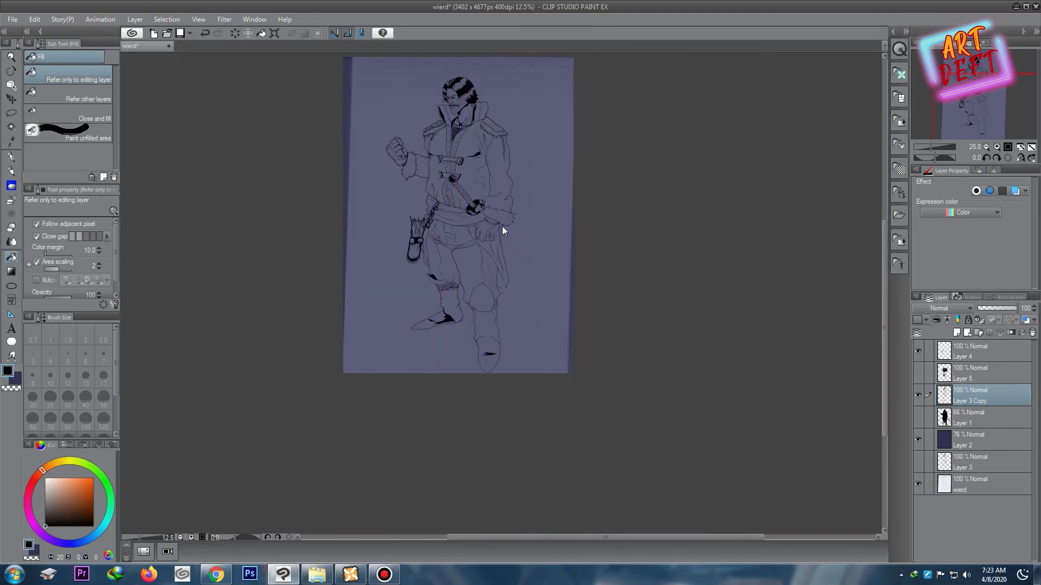
scroll(529, 181, "up", 2)
Step: Fill the small mark on the right boot black, undoing an accidental fill of the whole leg
mouse_move(532, 295)
left_mouse_down()
mouse_move(495, 323)
mouse_move(504, 281)
mouse_move(570, 191)
left_mouse_up()
scroll(570, 190, "up", 3)
left_click_drag(499, 260, 263, 221)
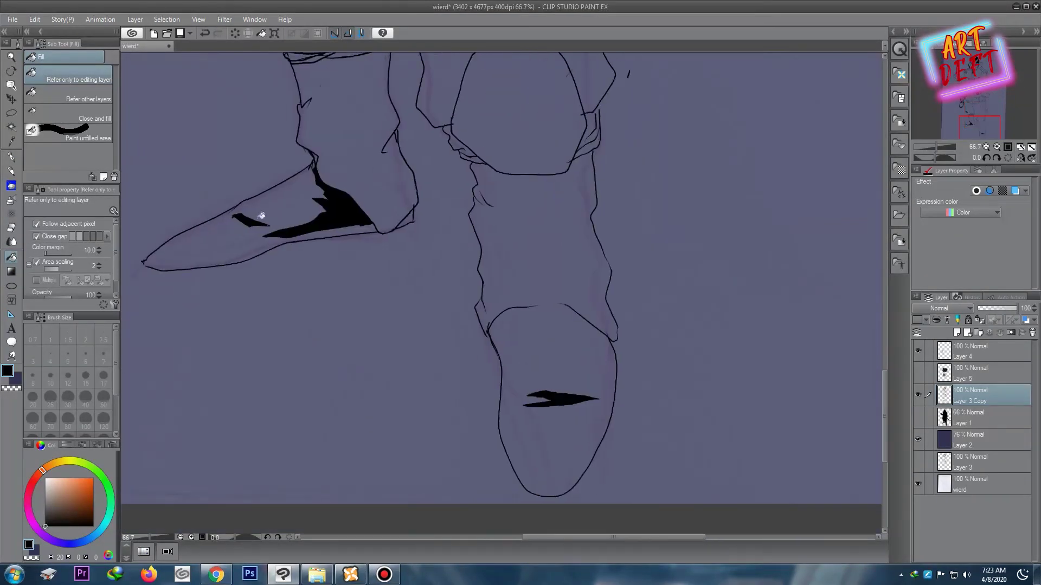
key("p")
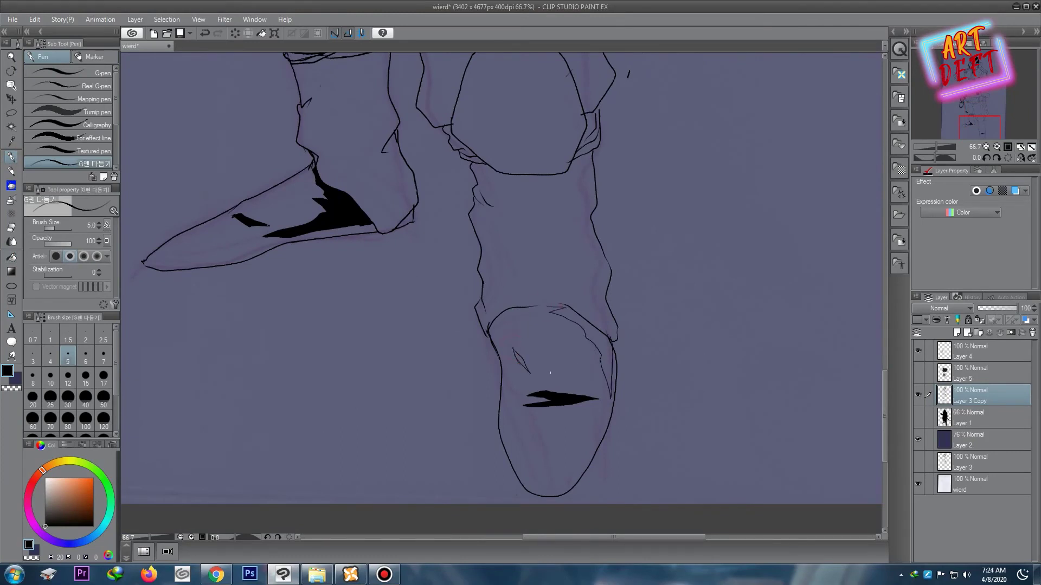
left_click(519, 360)
left_click(603, 345)
key("ctrl+z")
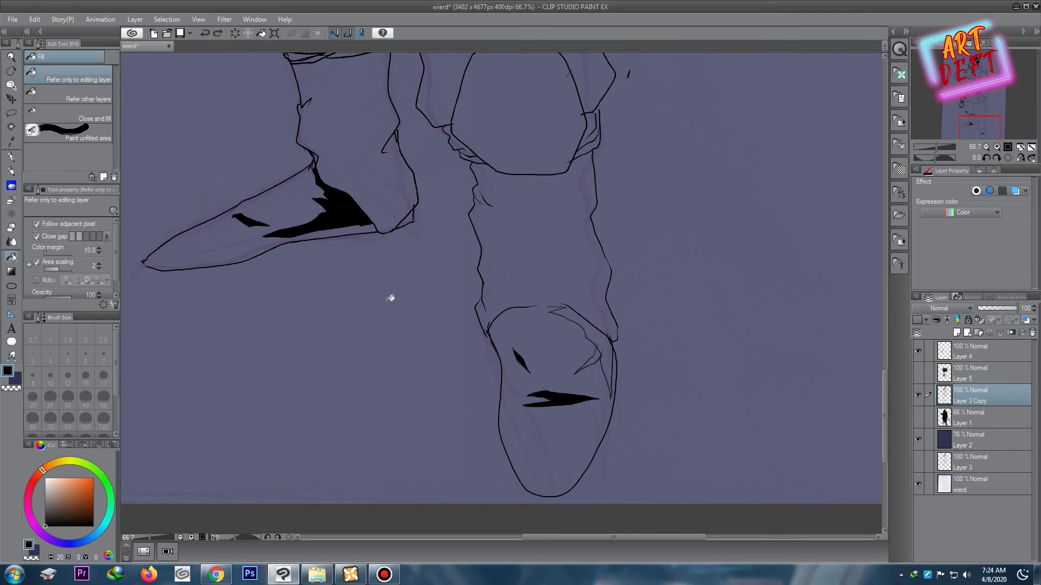
Step: Fill the shadow at the right boot's ankle black and bring the whole figure into view
left_click(9, 155)
scroll(590, 263, "up", 3)
scroll(577, 356, "down", 3)
left_click(584, 395)
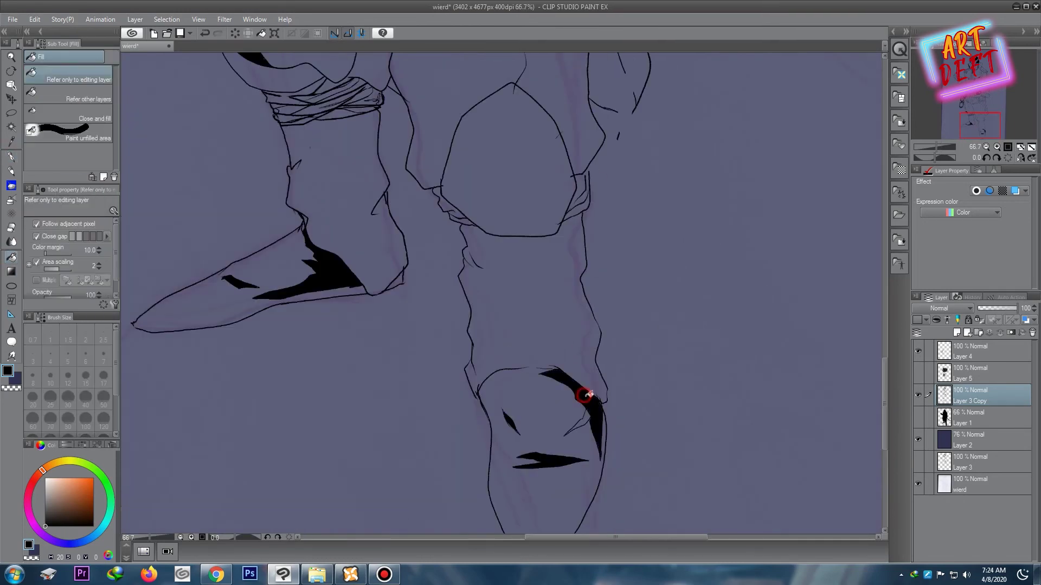
scroll(599, 365, "down", 3)
left_click_drag(651, 54, 606, 305)
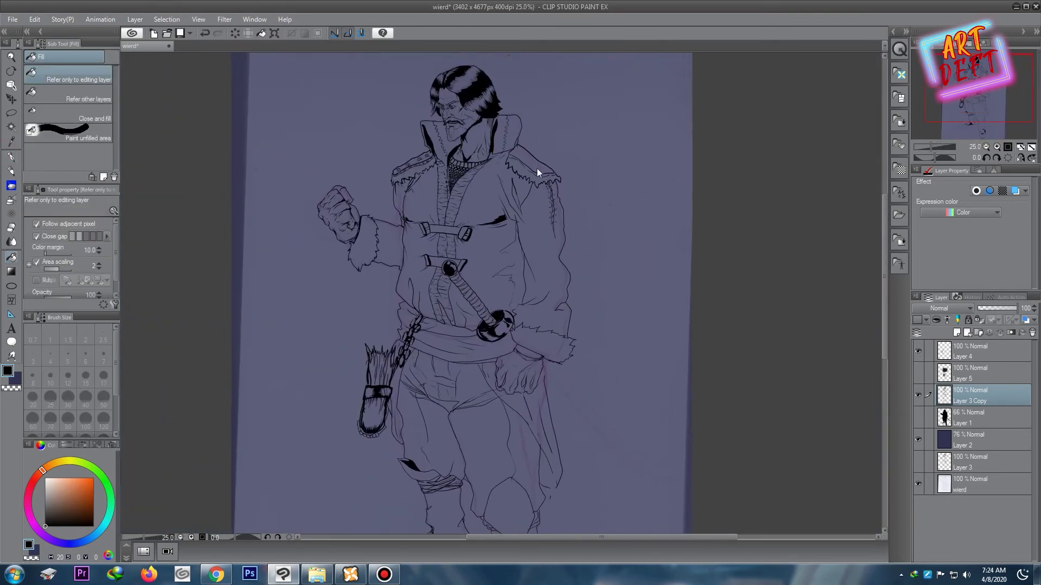
scroll(537, 172, "up", 2)
scroll(506, 204, "up", 2)
scroll(599, 269, "up", 1)
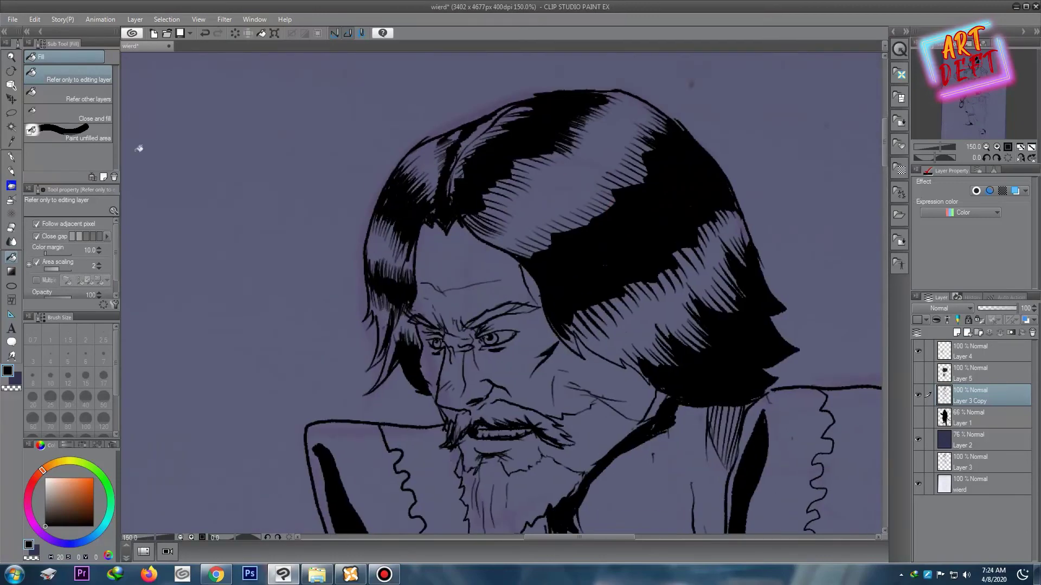
key("p")
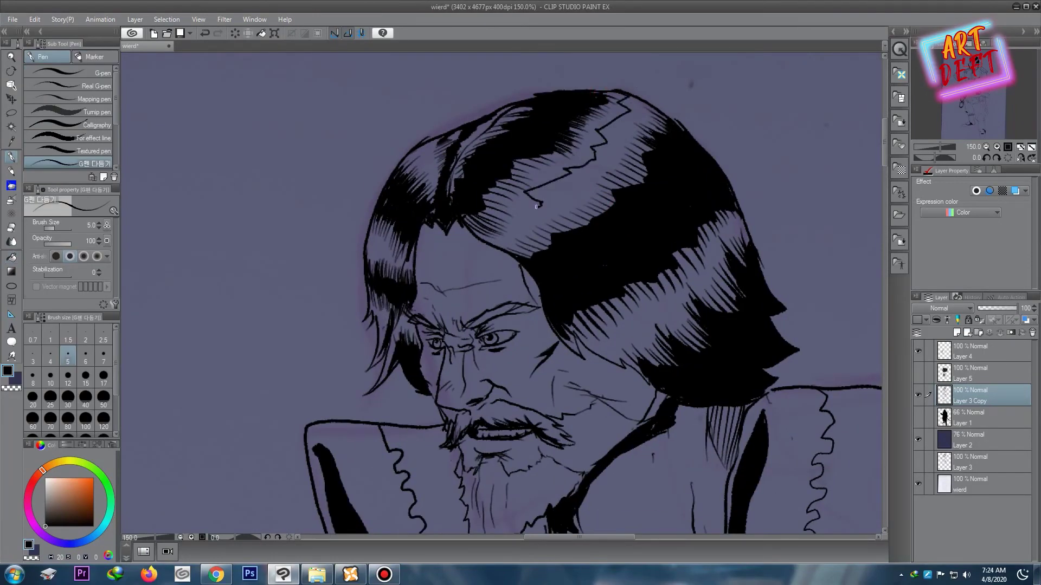
Step: Fill two light gaps in the hair black, then enlarge the G-pen
key("g")
left_click(520, 196)
left_click(524, 171)
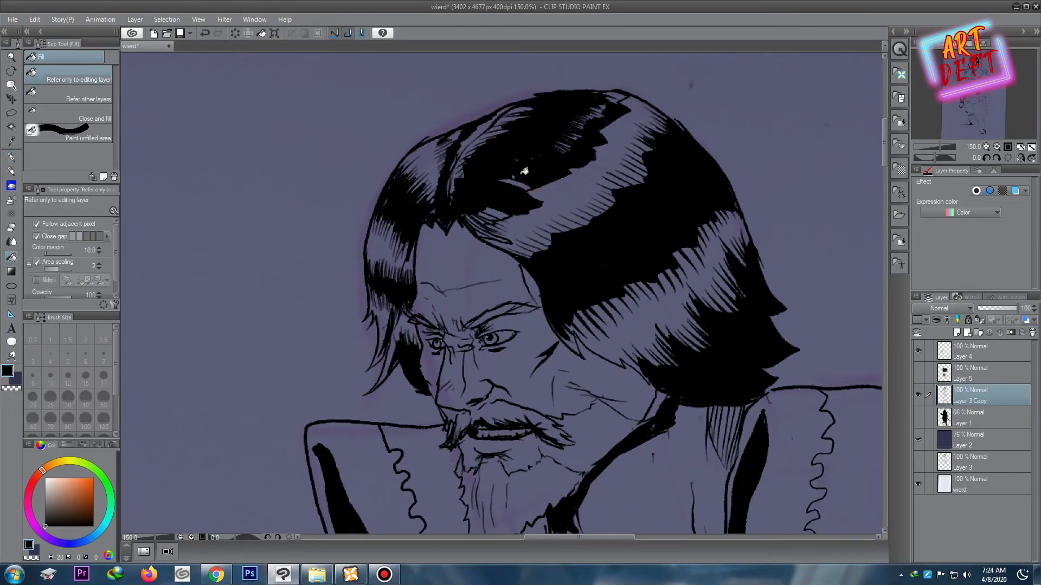
left_click(10, 158)
key("bracketright")
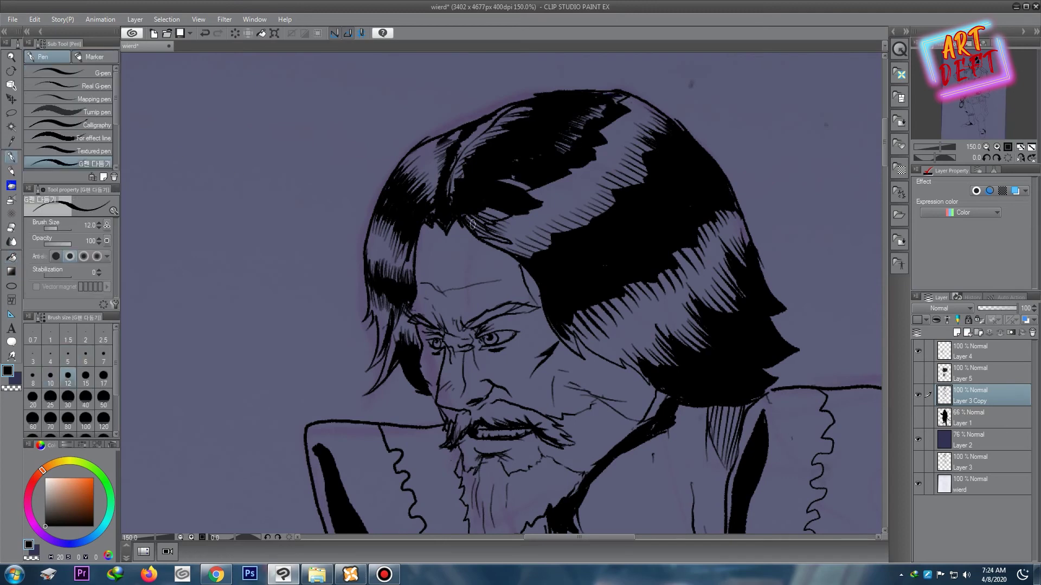
key("bracketright")
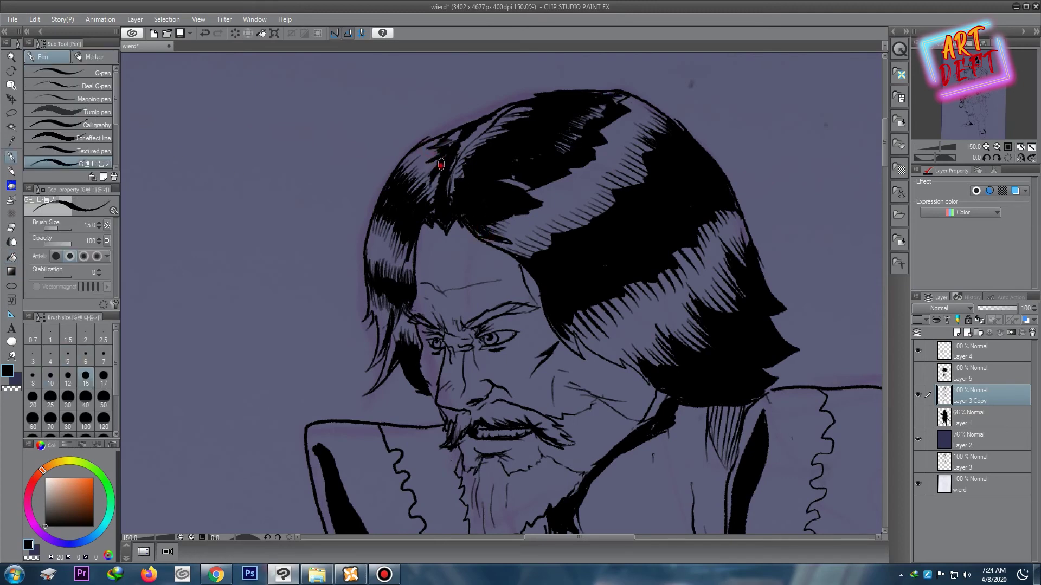
Step: Erase a stray dark mark from the swordsman's face
scroll(513, 152, "down", 5)
scroll(555, 136, "up", 3)
scroll(555, 137, "down", 3)
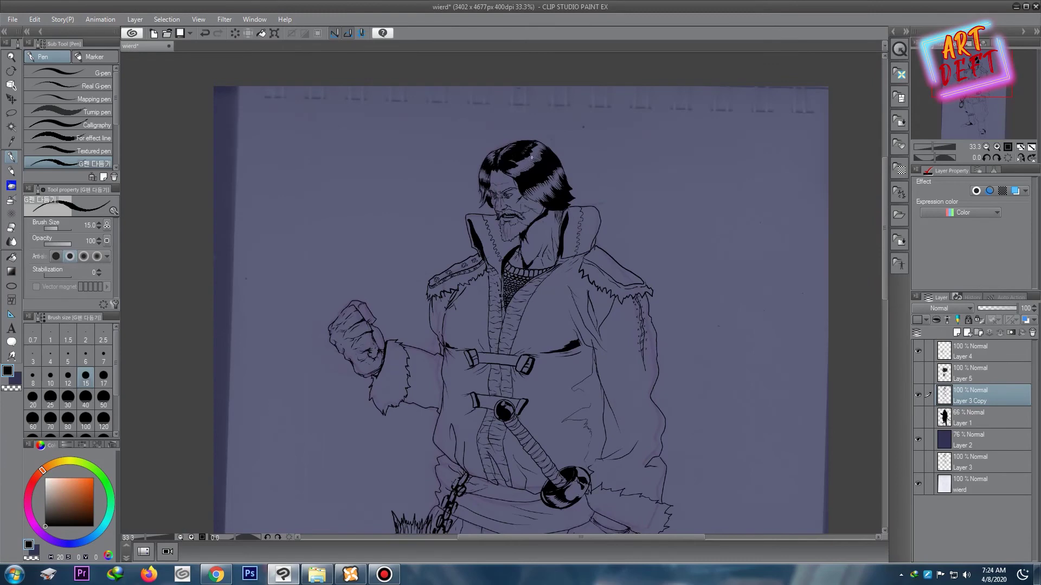
scroll(532, 158, "up", 2)
scroll(523, 205, "up", 2)
scroll(399, 154, "up", 3)
key("bracketleft")
key("bracketleft")
key("bracketleft")
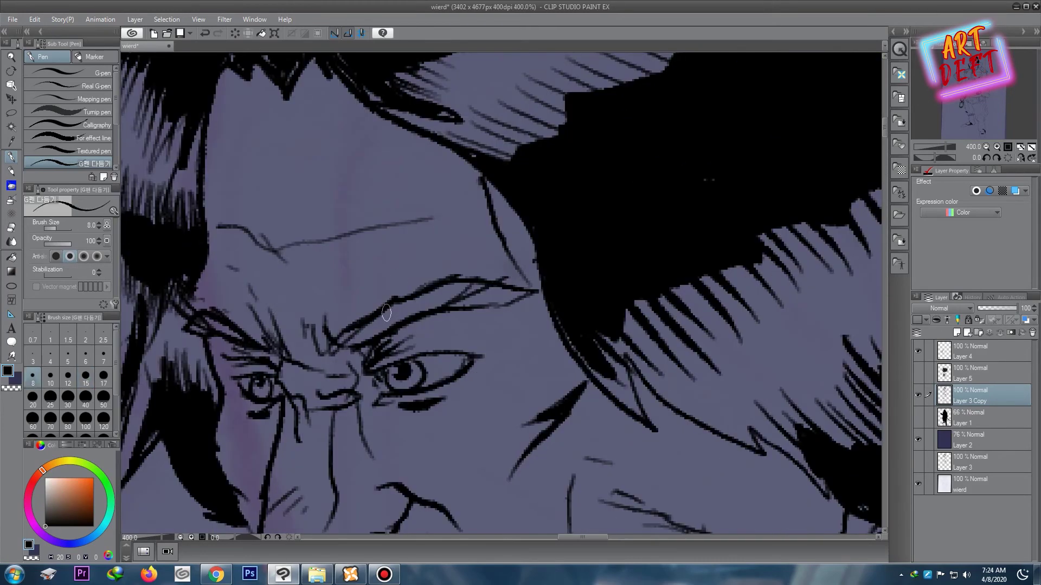
key("e")
left_click_drag(450, 293, 477, 295)
scroll(477, 293, "down", 4)
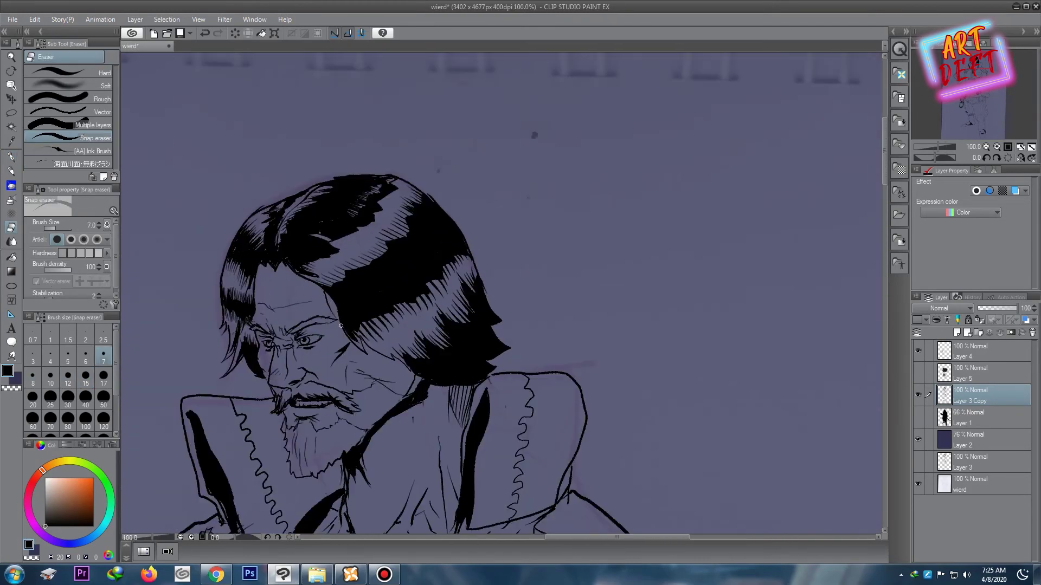
key("p")
Step: Fill in and thicken the eyebrow above the right eye, then shrink the brush for finer lines
scroll(464, 219, "up", 4)
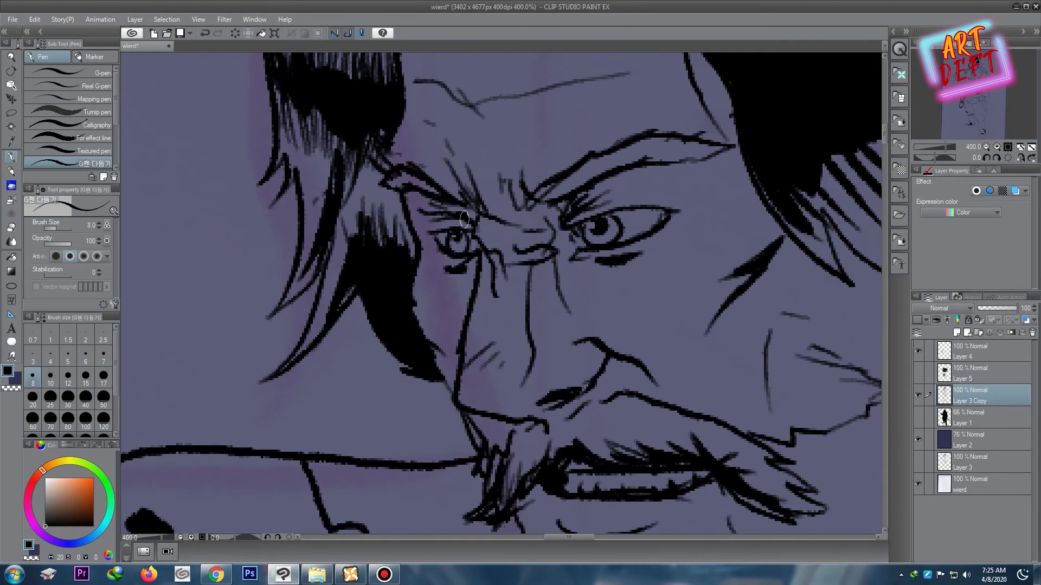
scroll(431, 201, "up", 1)
scroll(415, 195, "up", 1)
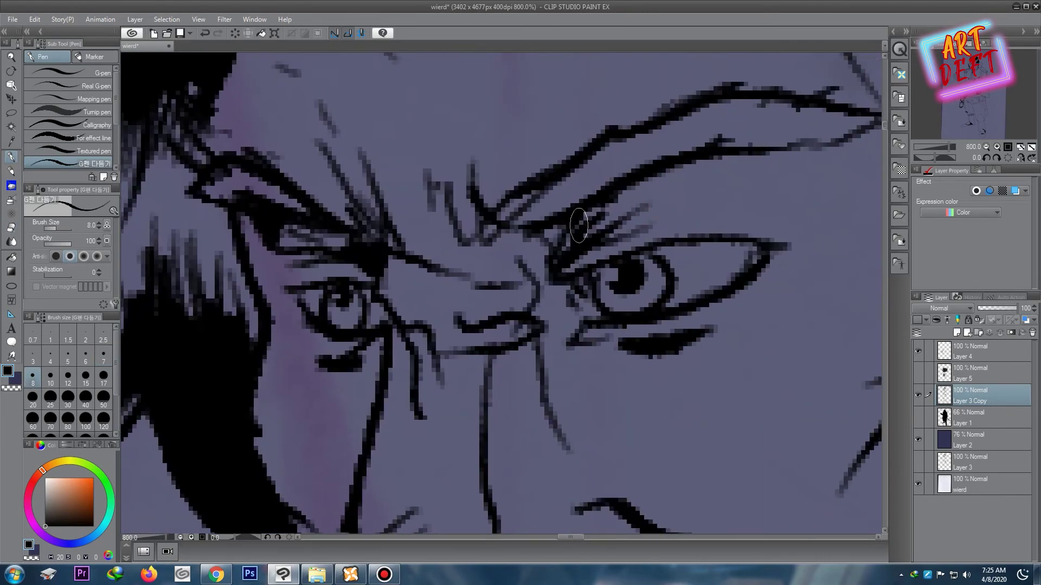
left_click_drag(596, 228, 792, 155)
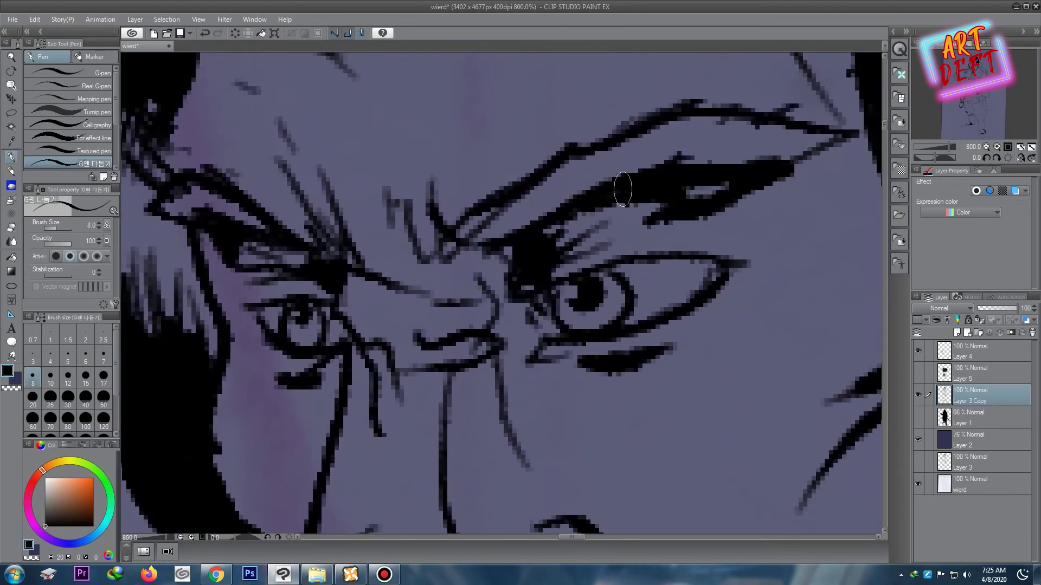
left_click_drag(618, 206, 727, 185)
scroll(597, 281, "down", 4)
scroll(630, 310, "up", 1)
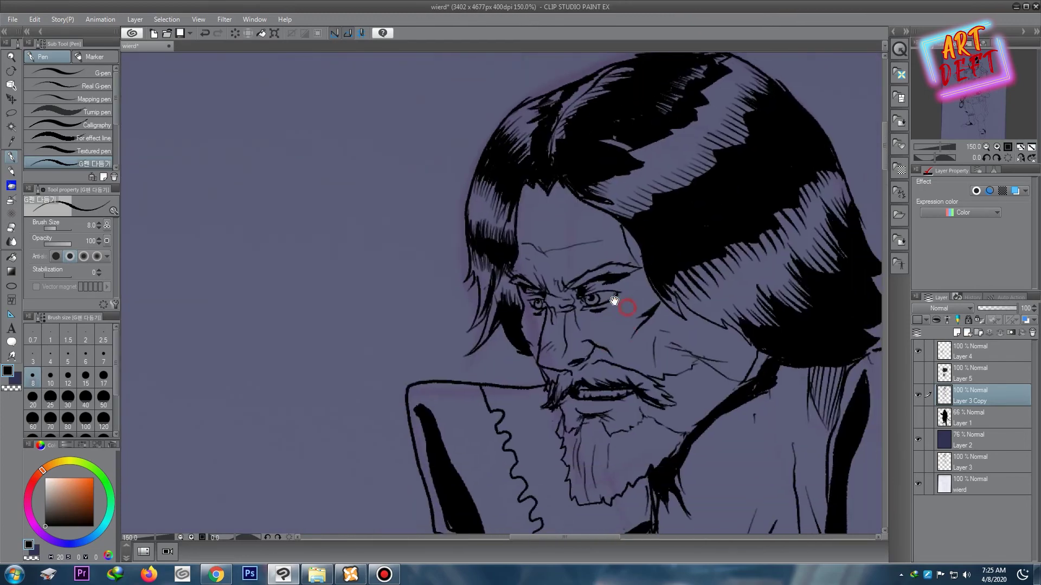
scroll(630, 310, "up", 1)
key("bracketleft")
key("bracketleft")
key("bracketleft")
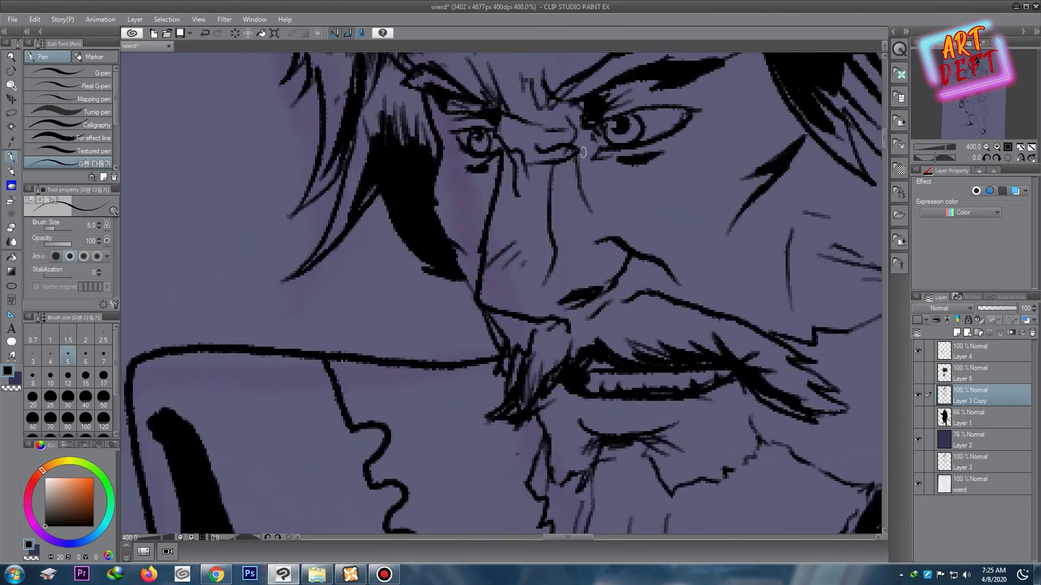
Step: Adjust the G-pen size and ink short strokes near the katana guard and along the coat edge
scroll(583, 151, "down", 4)
scroll(588, 147, "down", 2)
scroll(591, 145, "down", 1)
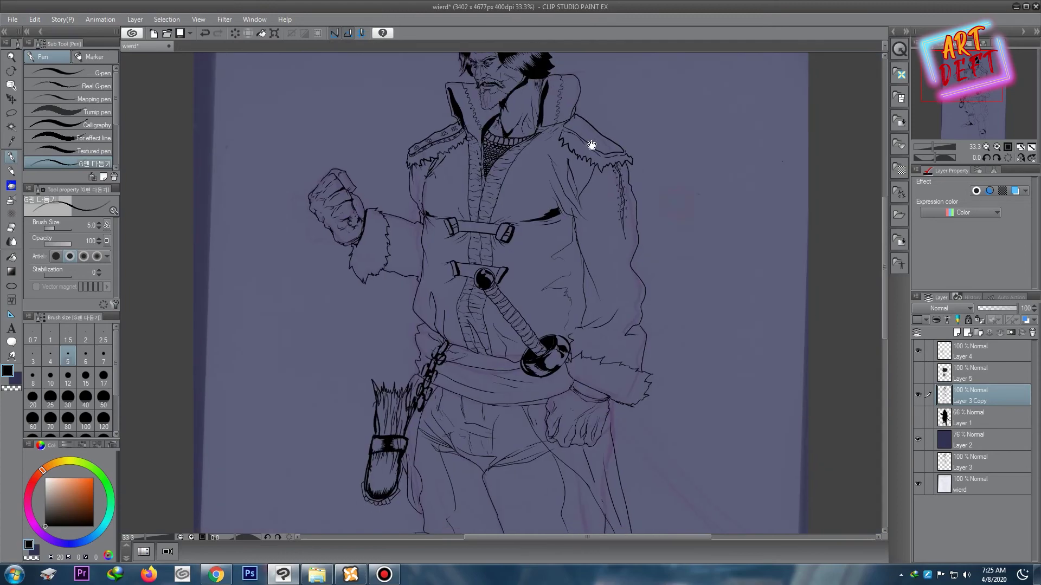
scroll(591, 145, "up", 2)
scroll(604, 257, "up", 2)
key("bracketright")
key("bracketright")
key("bracketright")
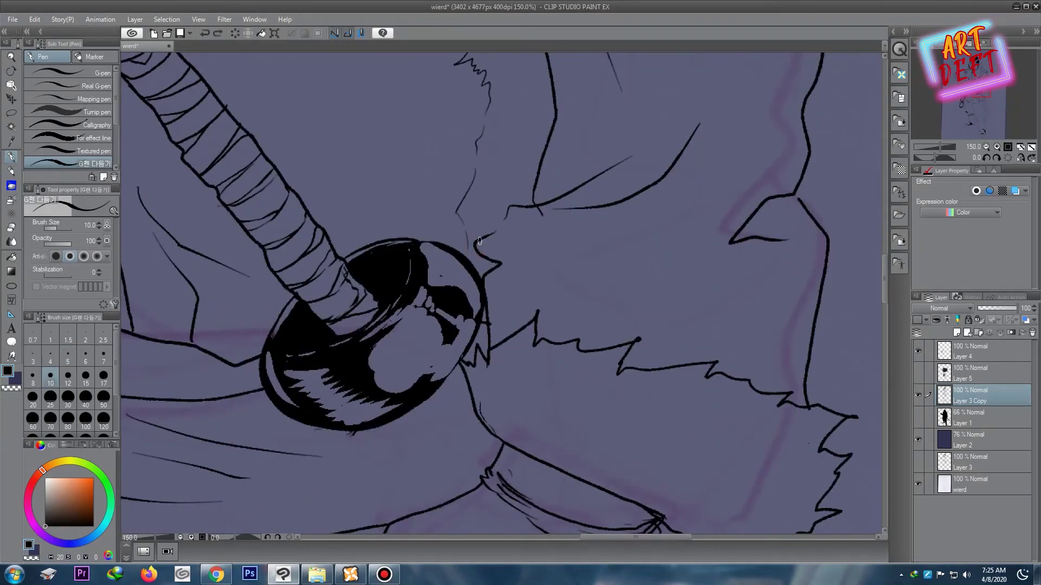
key("bracketleft")
key("bracketleft")
left_click_drag(475, 242, 491, 232)
scroll(553, 217, "down", 1)
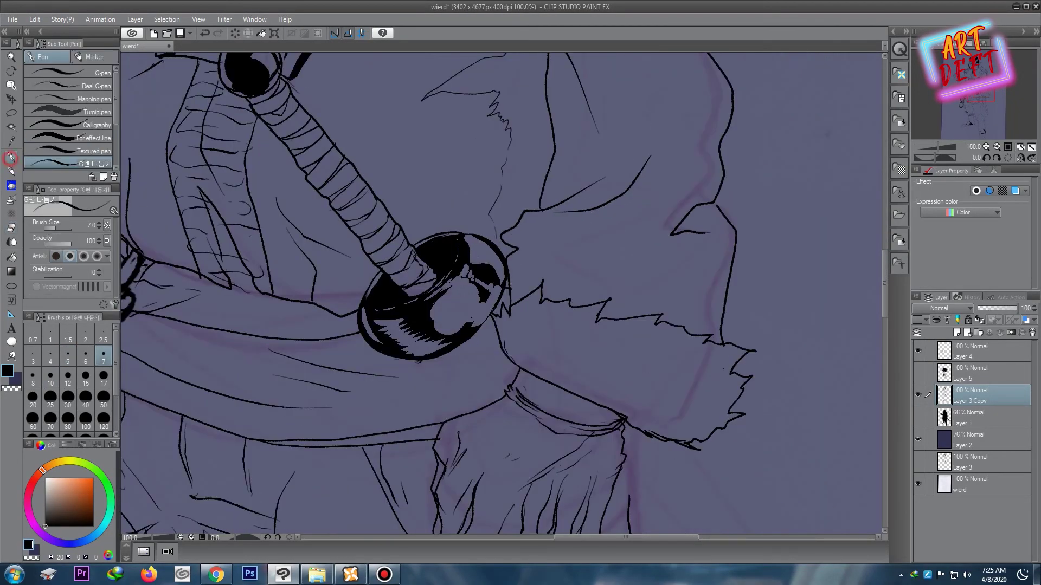
left_click_drag(628, 218, 582, 232)
scroll(515, 244, "down", 4)
scroll(485, 228, "up", 5)
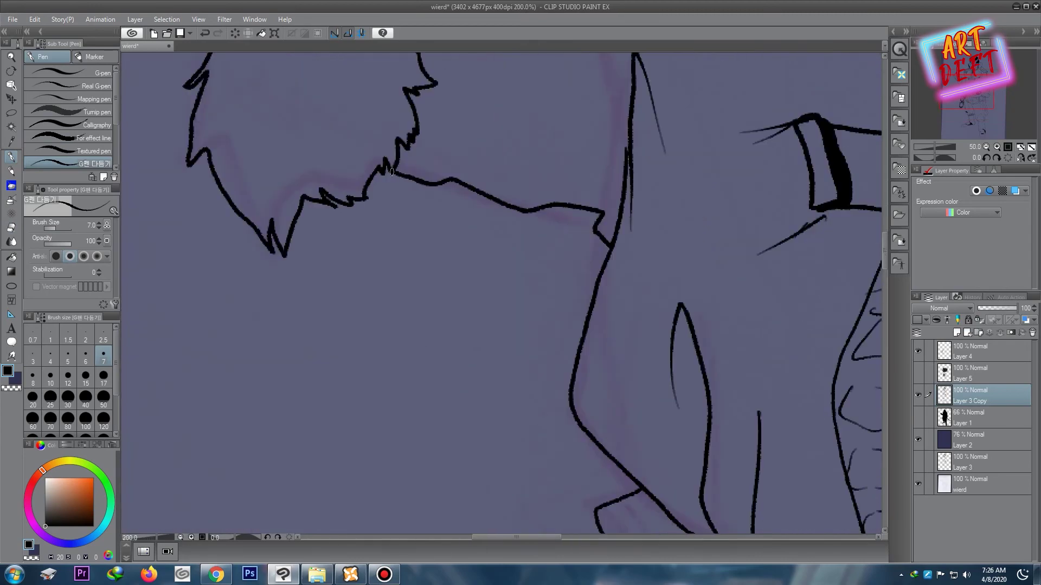
left_click_drag(371, 181, 485, 228)
Step: Undo the long leg fold stroke and redraw it as a shorter fold line
scroll(584, 158, "down", 2)
scroll(536, 255, "down", 2)
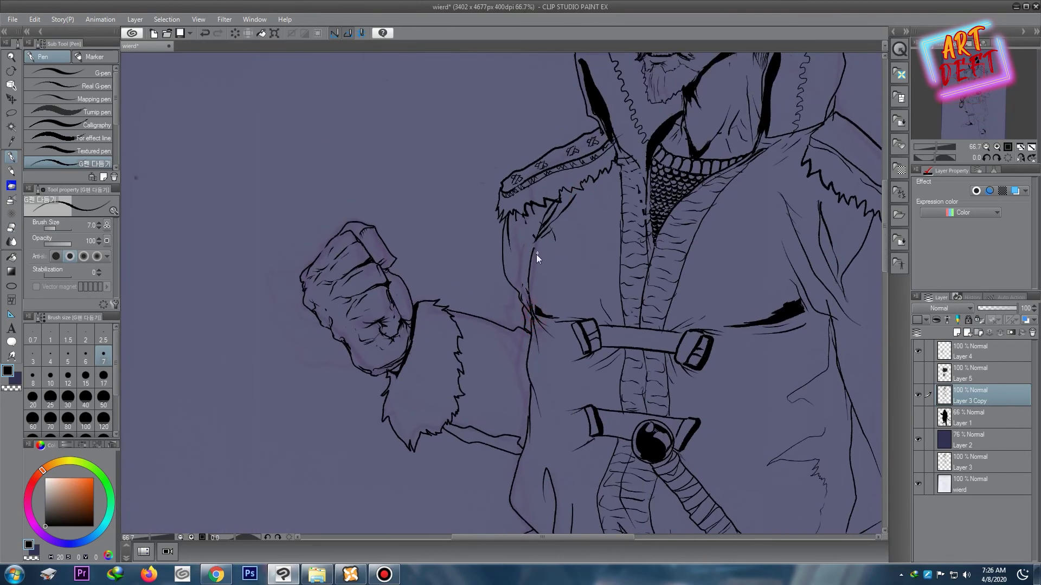
scroll(569, 198, "down", 4)
scroll(564, 217, "up", 3)
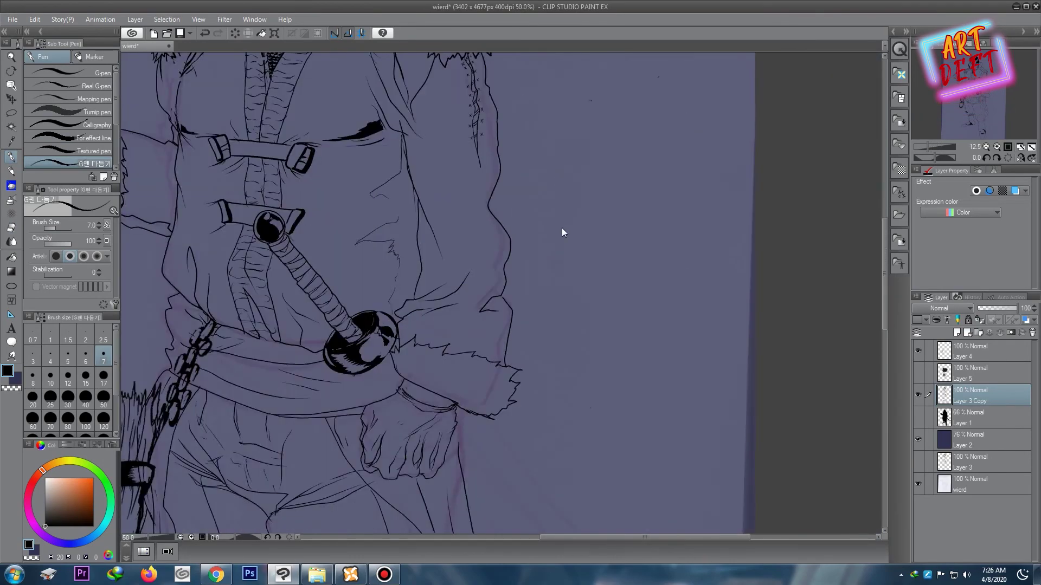
scroll(467, 290, "up", 2)
scroll(464, 398, "down", 3)
scroll(533, 256, "down", 2)
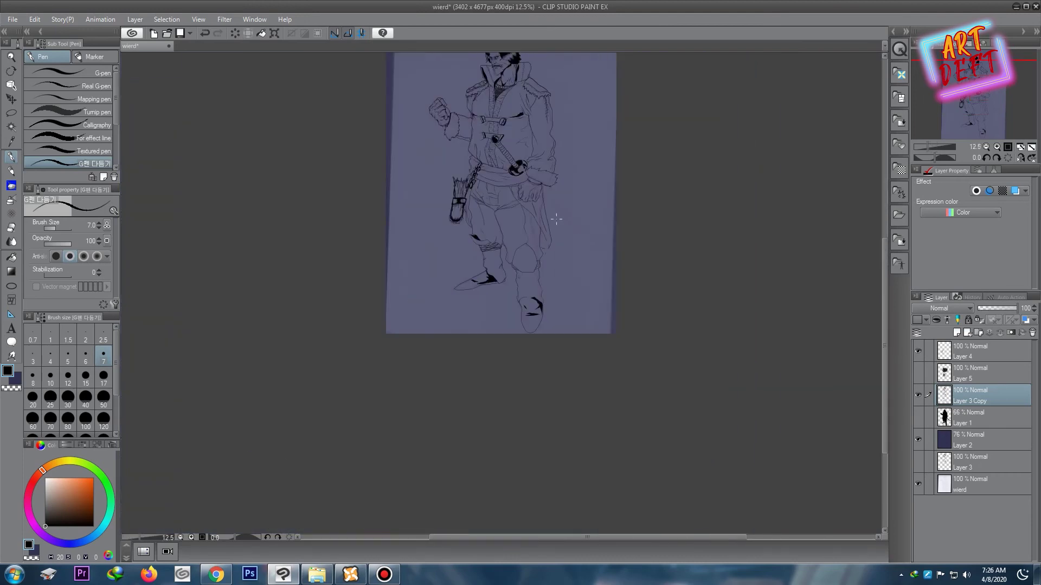
scroll(556, 219, "up", 4)
scroll(486, 203, "down", 2)
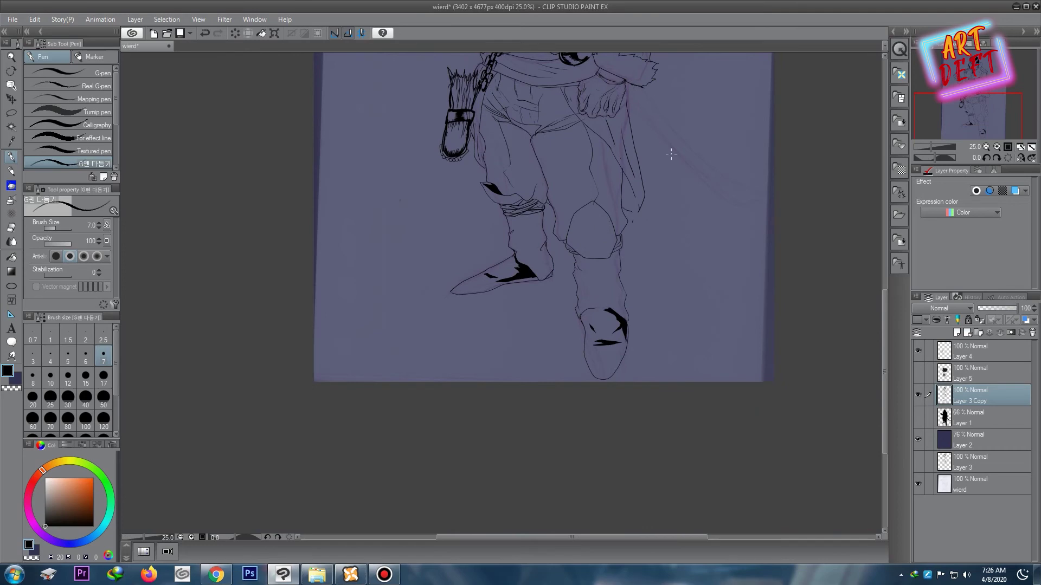
scroll(626, 188, "up", 2)
scroll(428, 253, "up", 1)
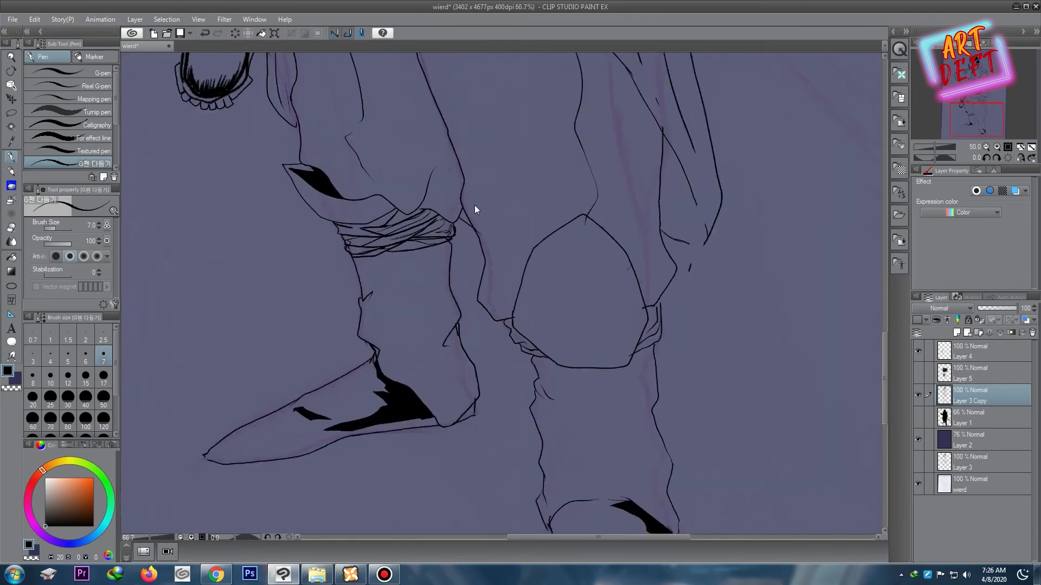
scroll(474, 205, "up", 1)
key("ctrl+z")
left_click_drag(484, 171, 494, 219)
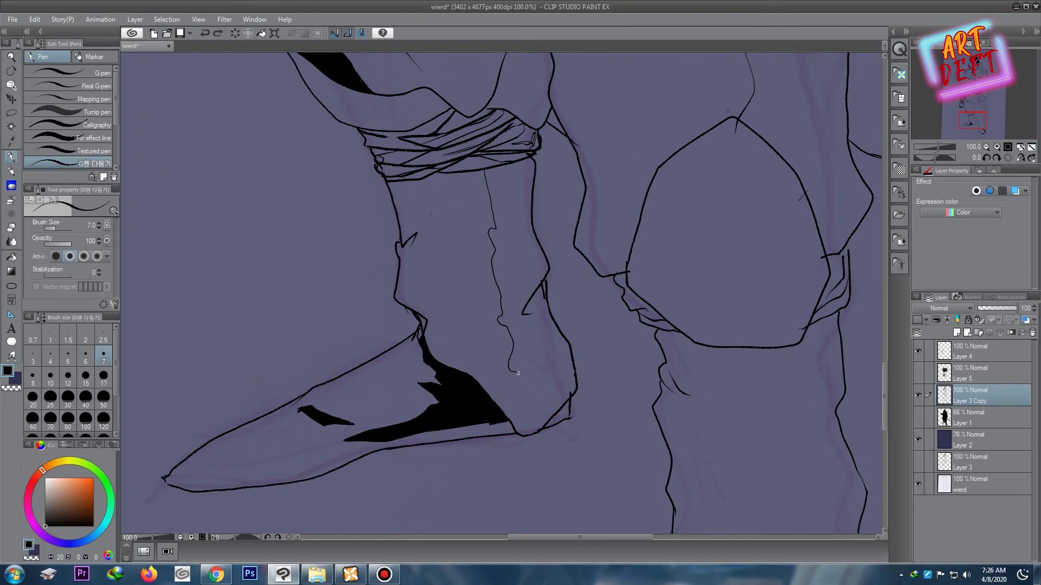
scroll(551, 291, "down", 2)
scroll(627, 244, "up", 1)
scroll(627, 243, "up", 1)
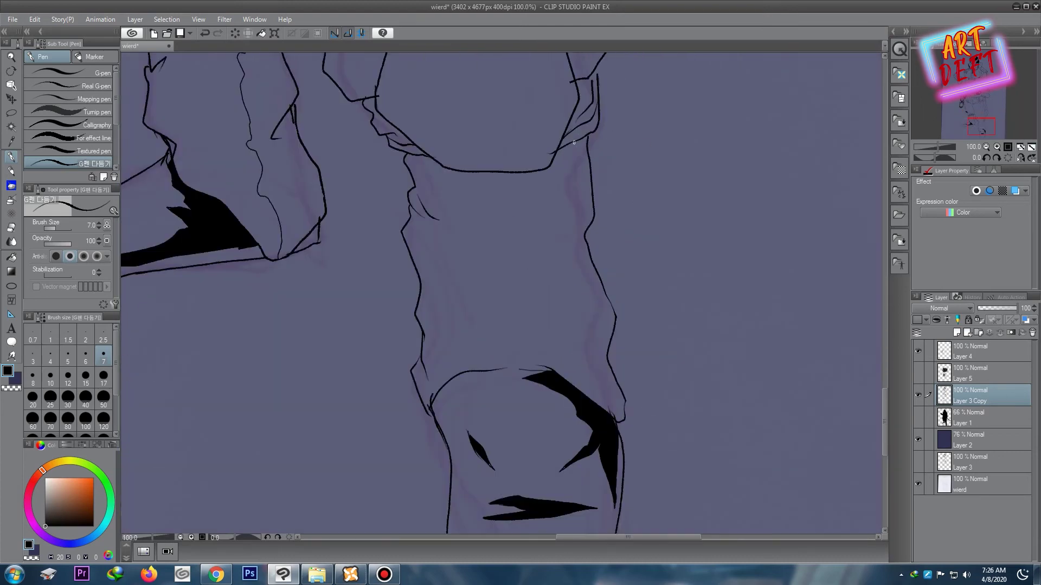
scroll(602, 377, "down", 2)
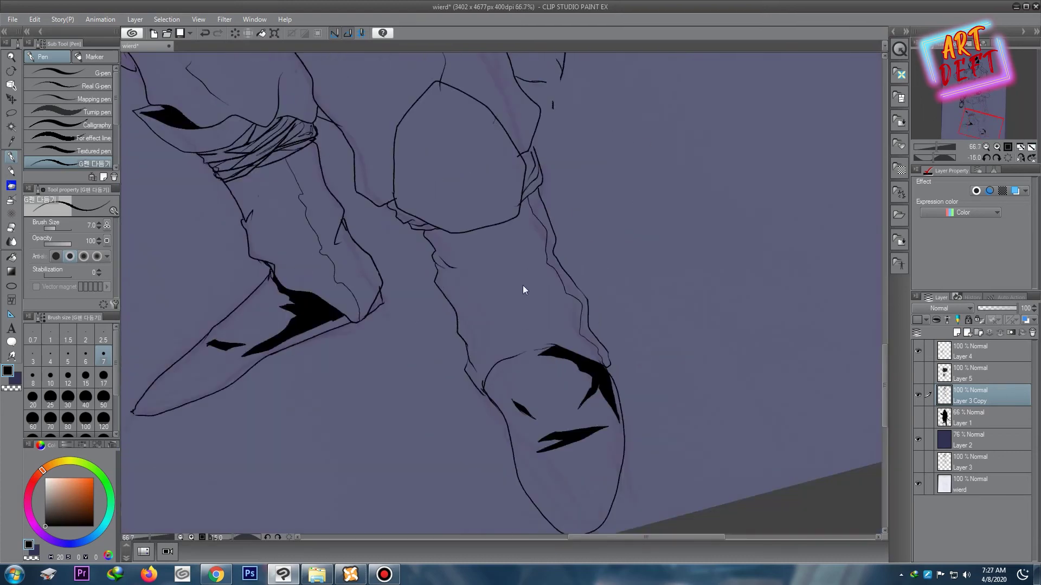
scroll(523, 285, "down", 2)
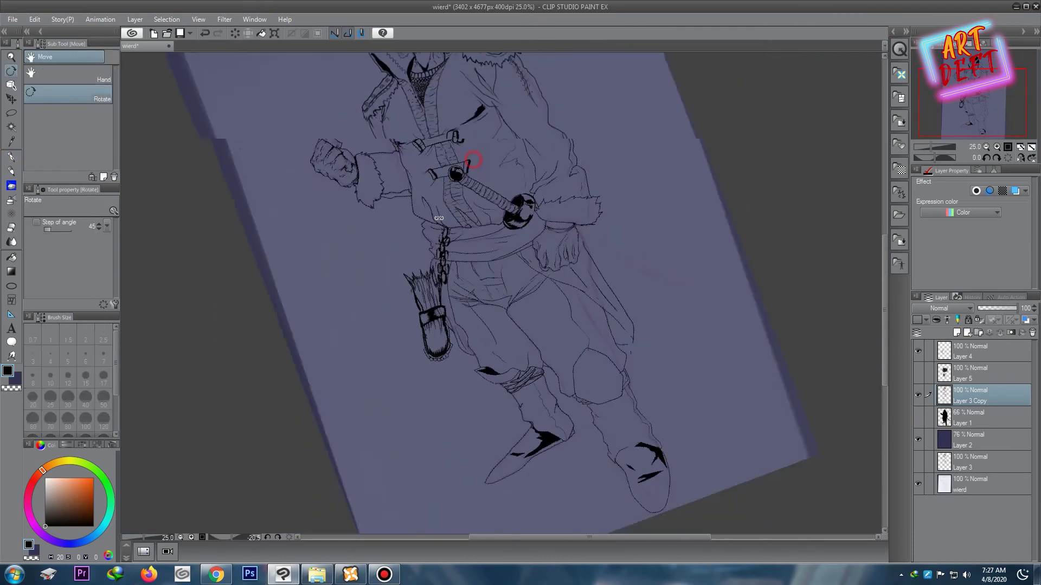
scroll(555, 170, "up", 2)
scroll(556, 170, "up", 2)
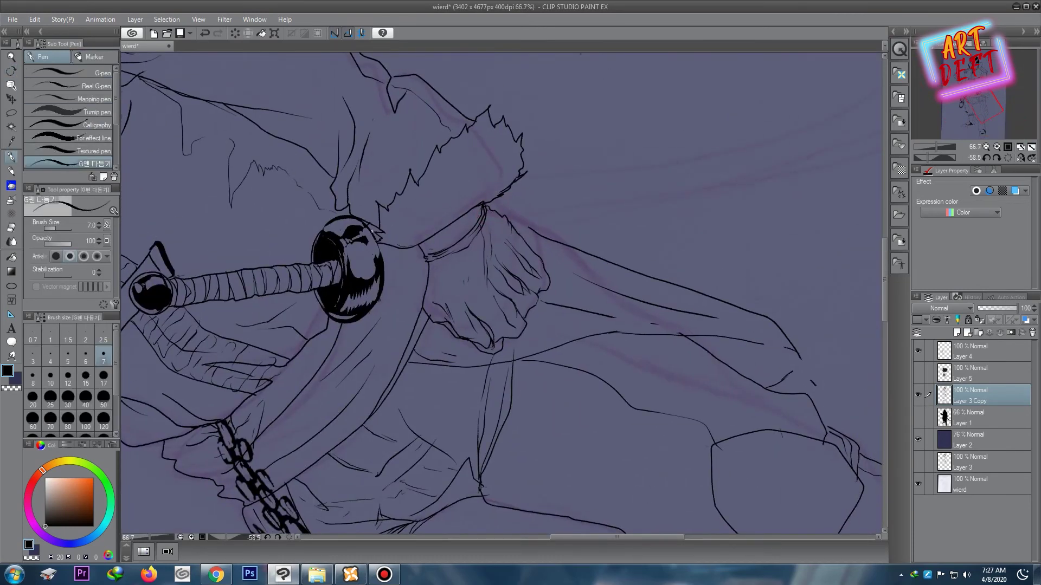
Step: Switch to the eraser for erasing highlights into the black sword guard
key("e")
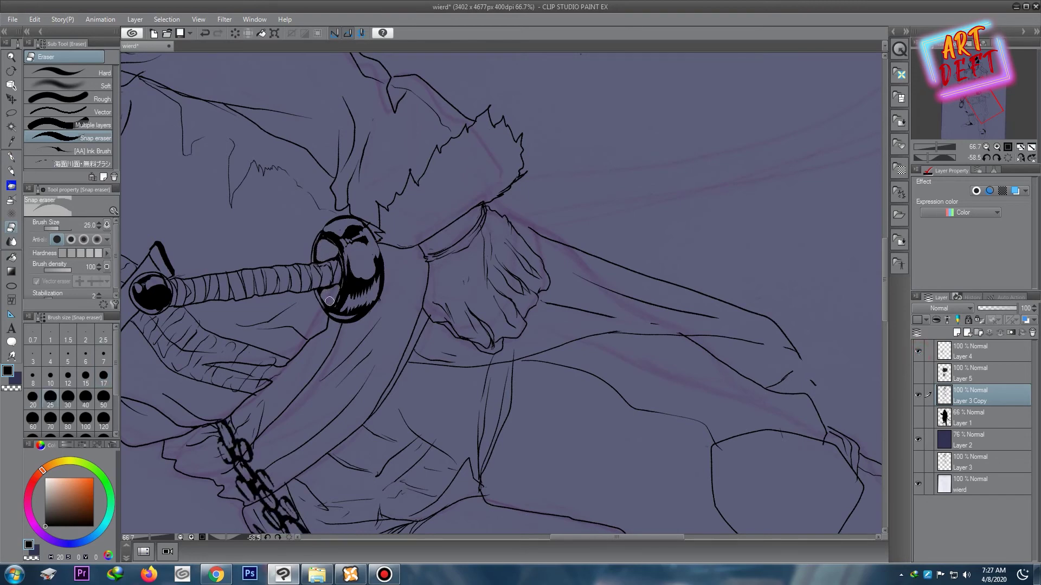
scroll(347, 261, "down", 1)
scroll(366, 233, "down", 2)
scroll(369, 213, "up", 2)
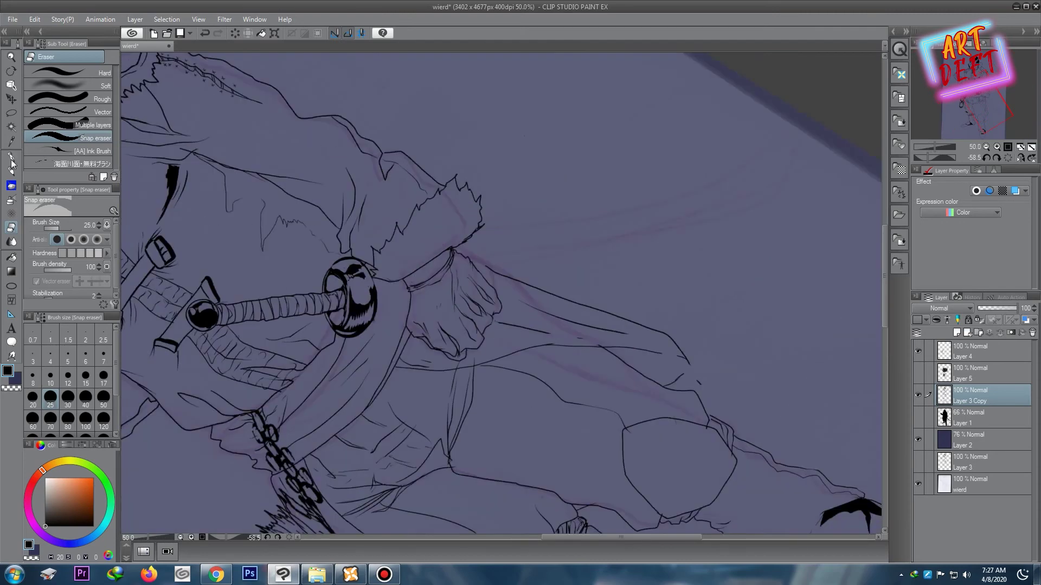
Step: On a new layer, draw the long curved blade edge from the guard past the hand
key("p")
left_click(979, 329)
left_click_drag(503, 324, 455, 356)
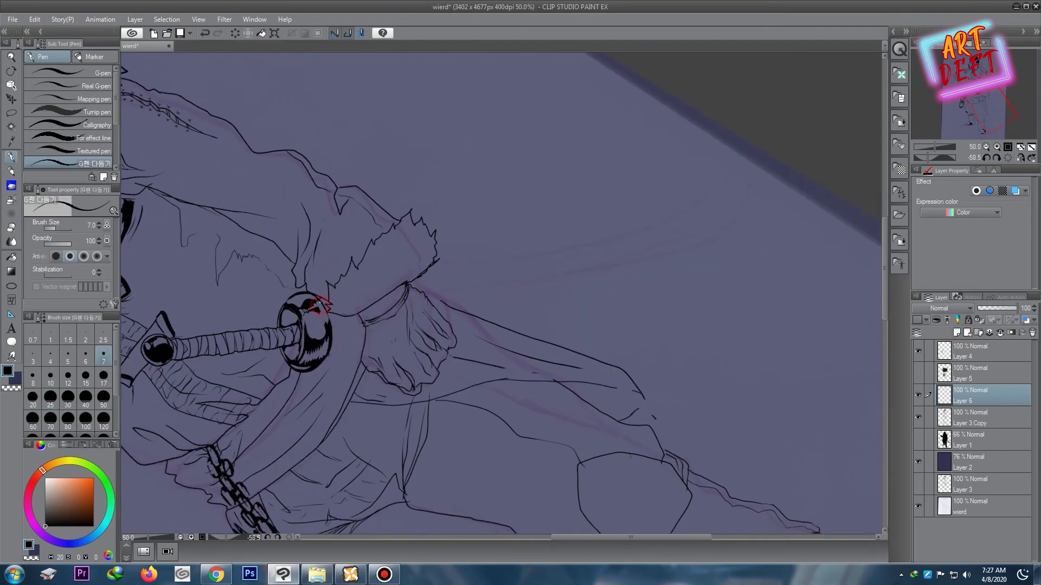
left_click(325, 300)
left_click(730, 169, "shift")
left_click_drag(327, 308, 767, 165)
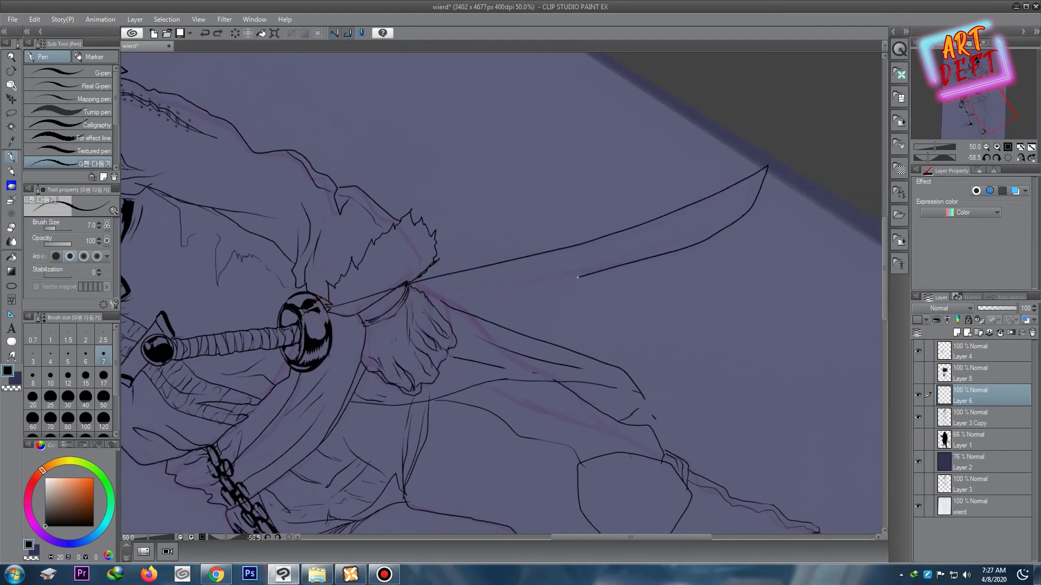
scroll(564, 171, "down", 3)
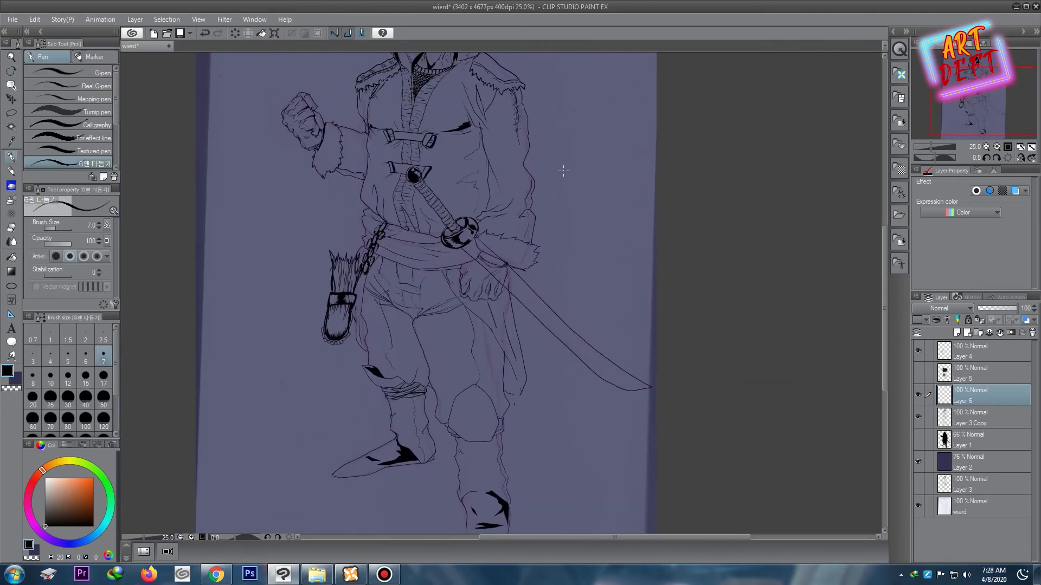
Step: Erase overlaps near the sword tip, briefly selecting Layer 3 Copy then returning to Layer 6
key("e")
scroll(494, 261, "up", 2)
scroll(472, 266, "up", 2)
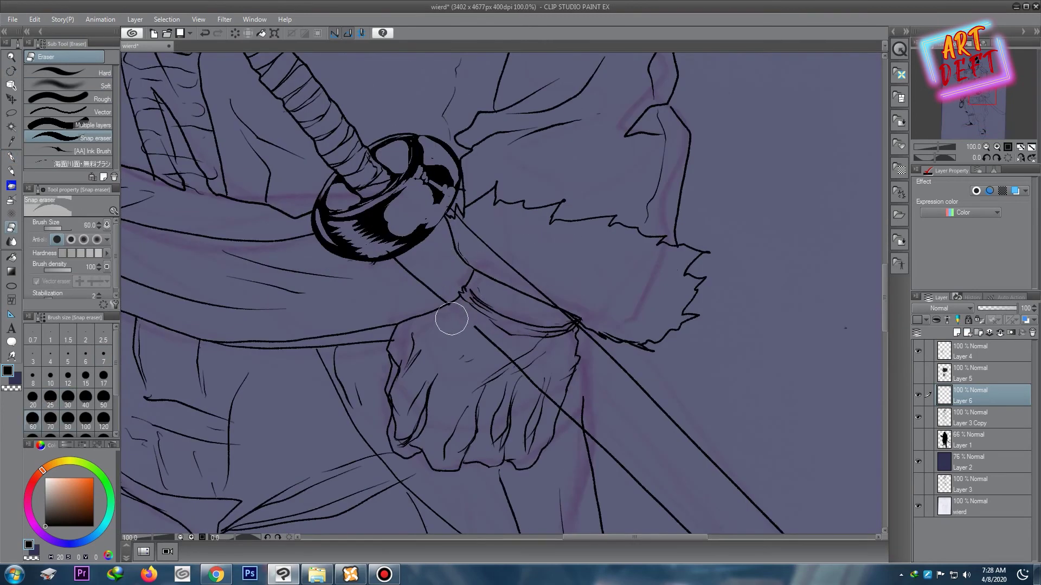
scroll(590, 319, "down", 2)
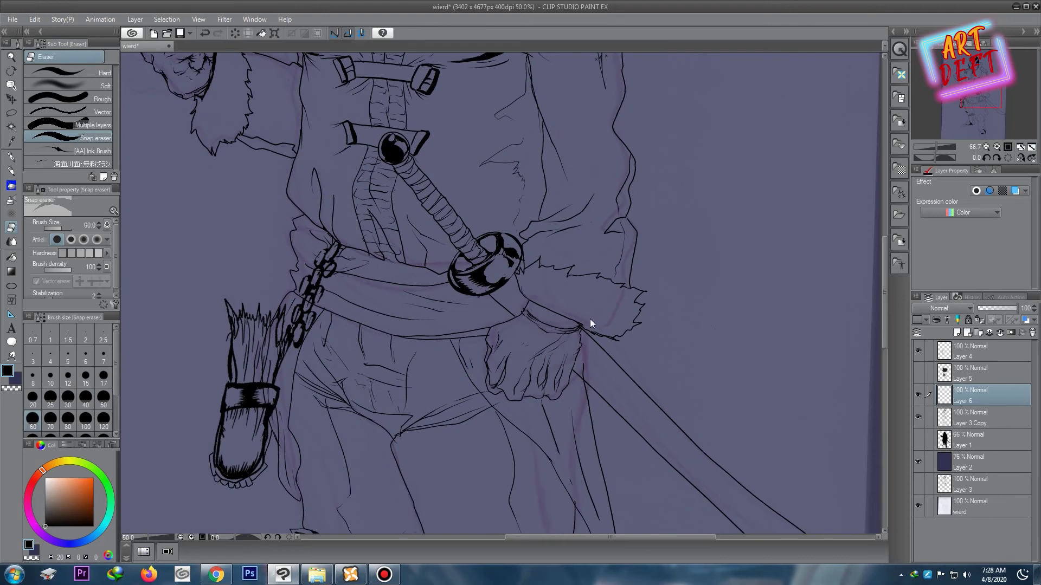
scroll(613, 292, "down", 2)
scroll(612, 292, "up", 2)
left_click_drag(660, 173, 499, 93)
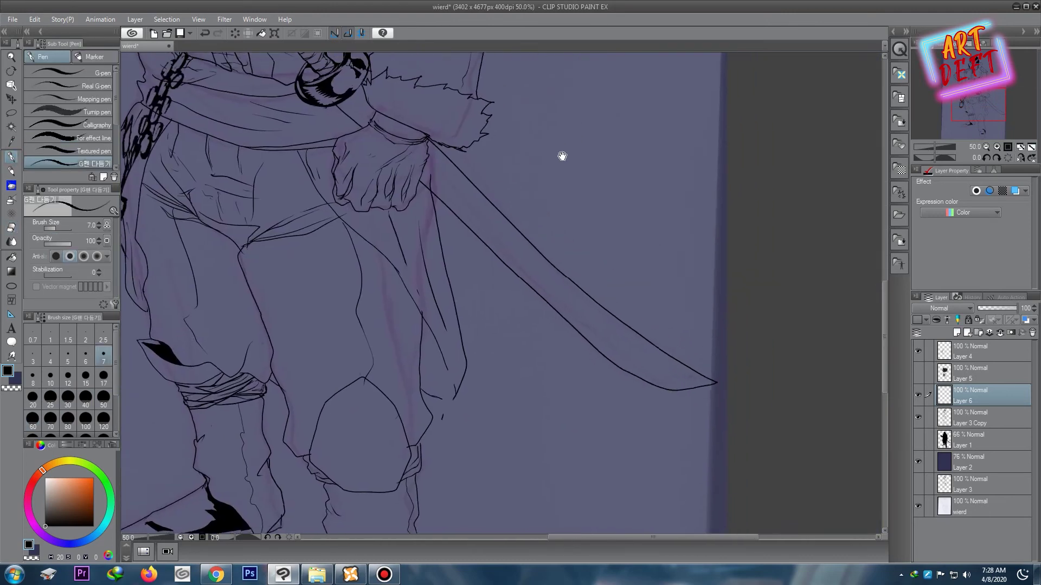
key("alt+bracketleft")
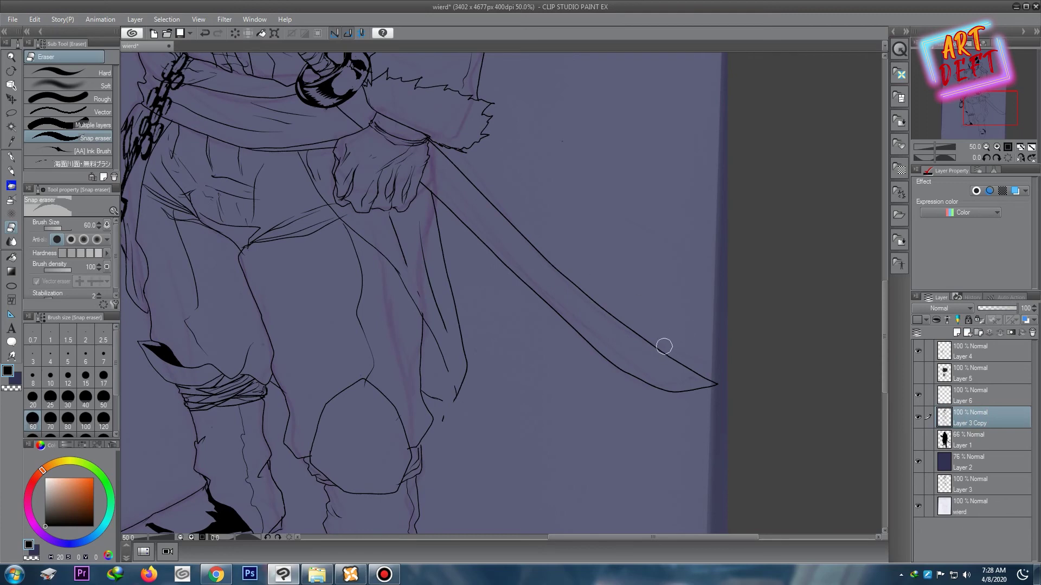
key("alt+bracketright")
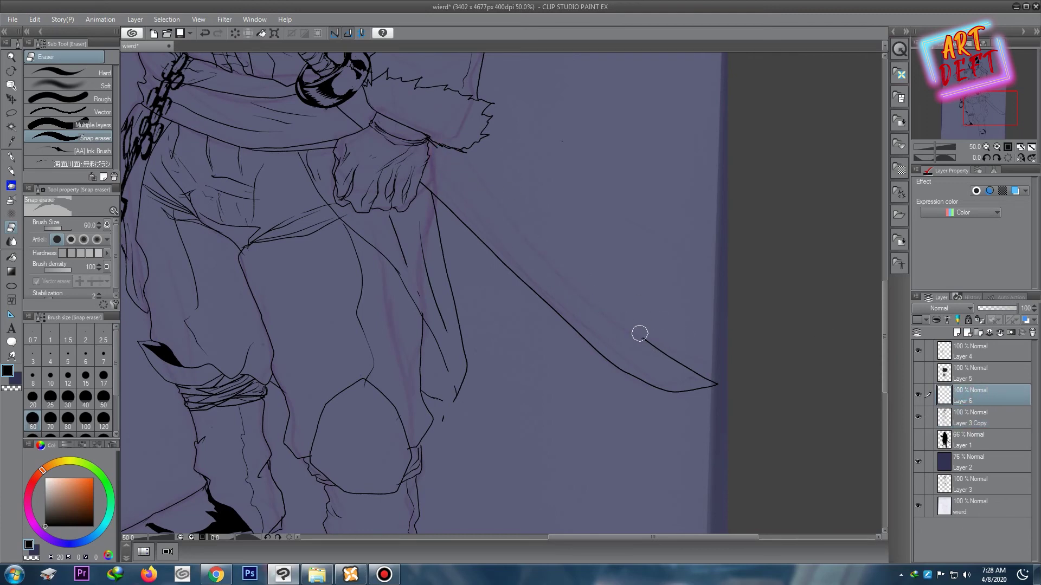
left_click(11, 155)
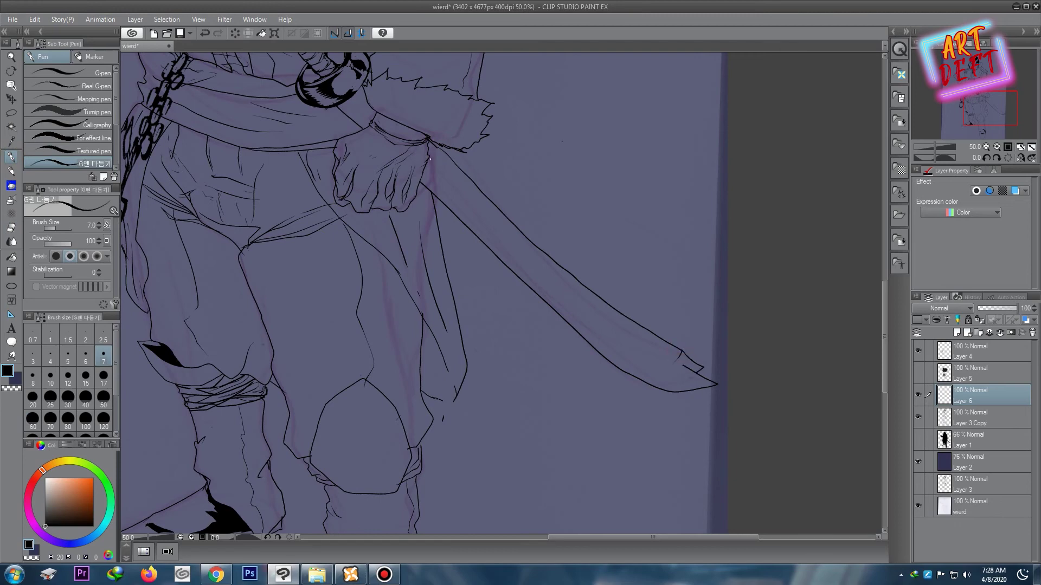
left_click_drag(430, 158, 657, 172)
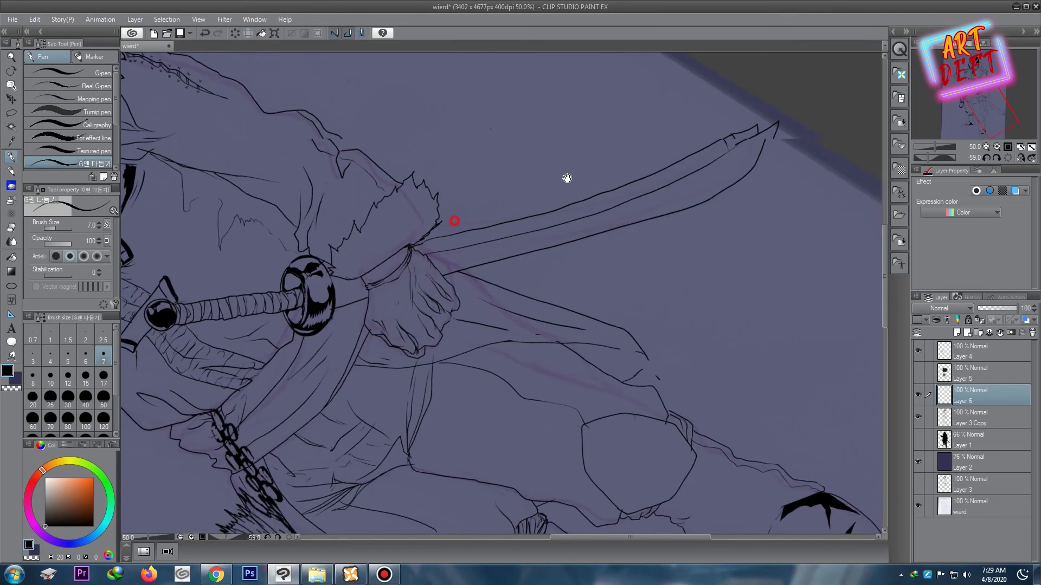
Step: Draw a stepped upper edge on the blade tip and erase the old inner line
left_click_drag(432, 260, 636, 143)
scroll(637, 144, "up", 3)
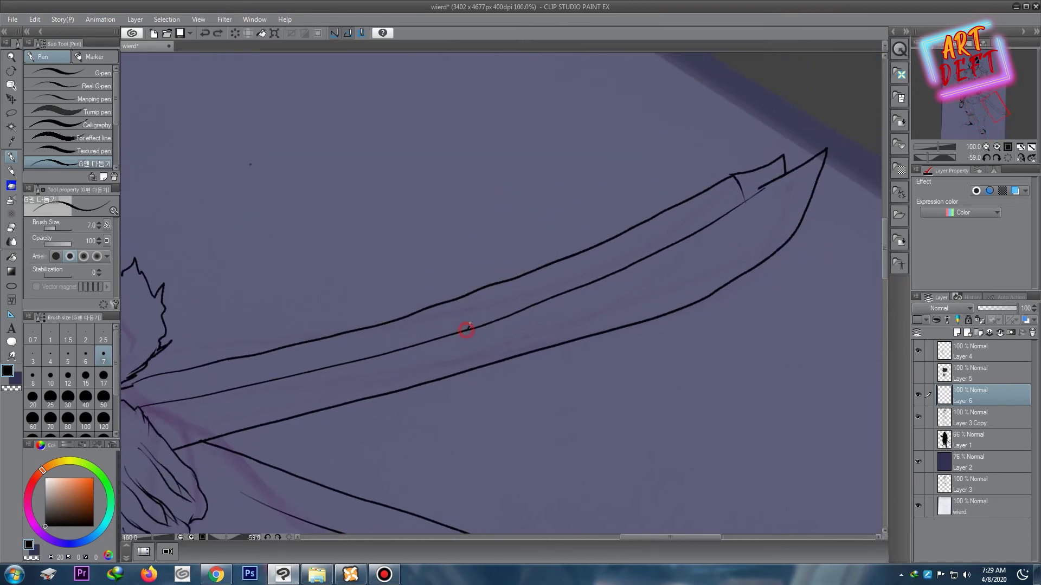
left_click_drag(467, 328, 664, 197)
key("e")
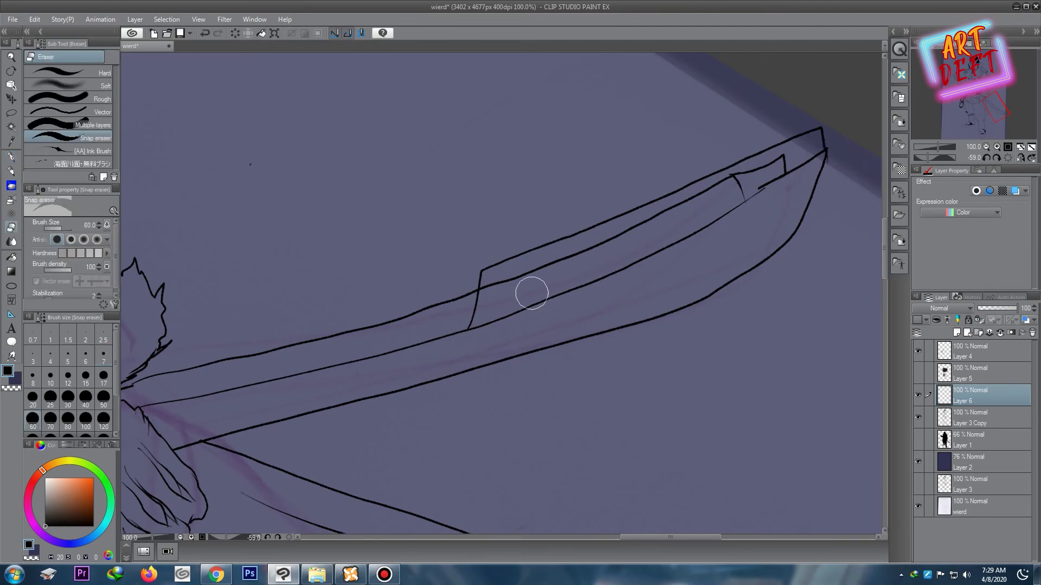
mouse_move(520, 293)
left_mouse_down()
mouse_move(767, 167)
mouse_move(623, 251)
left_mouse_up()
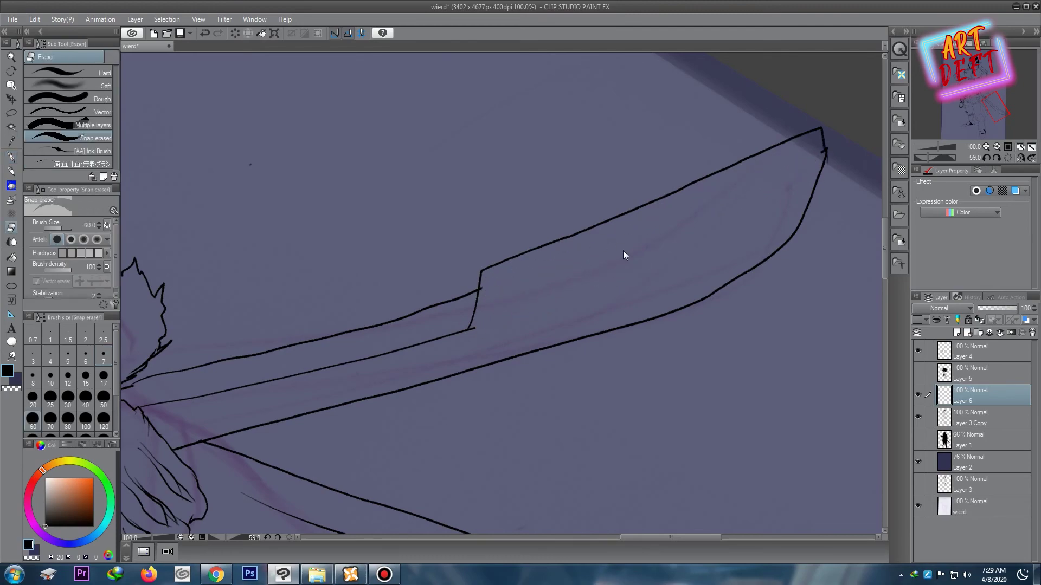
Step: Ink lines around the bottom of the guard and from under it along the blade
scroll(623, 250, "down", 4)
key("r")
left_click_drag(479, 197, 555, 167)
key("ctrl+0")
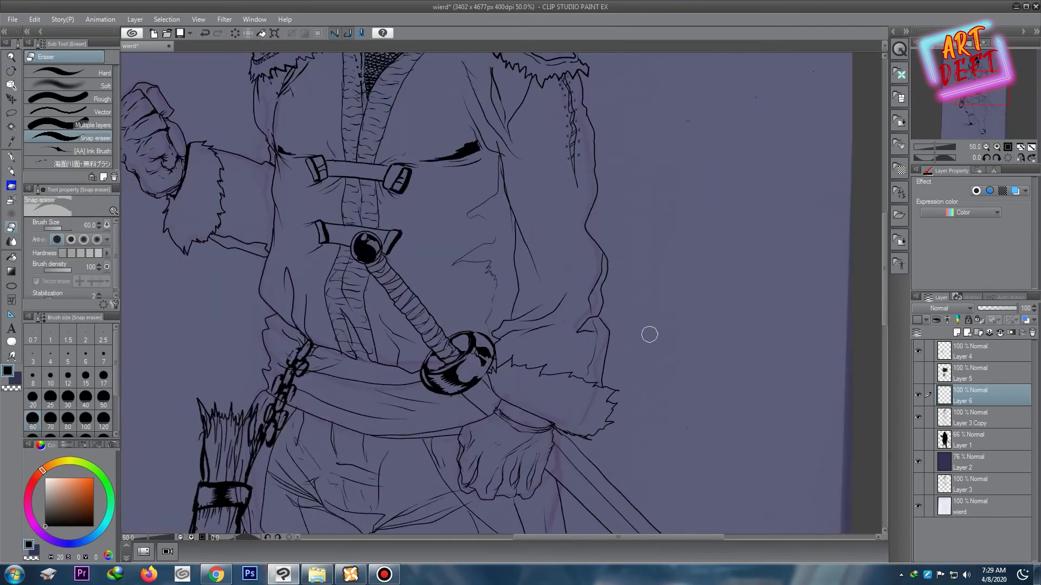
left_click_drag(649, 332, 554, 203)
key("p")
scroll(554, 206, "up", 3)
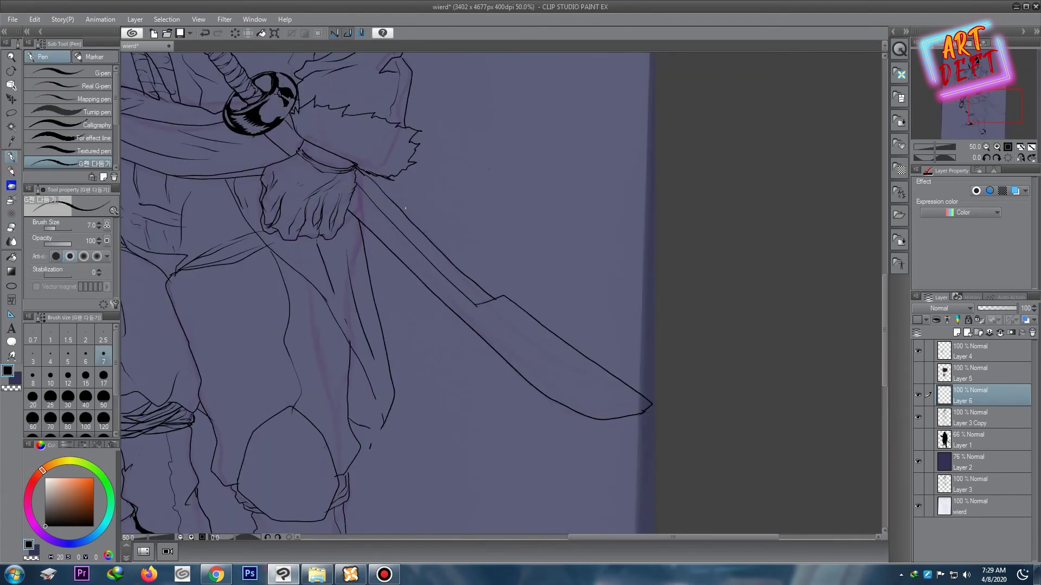
scroll(393, 183, "up", 5)
left_click_drag(393, 183, 623, 289)
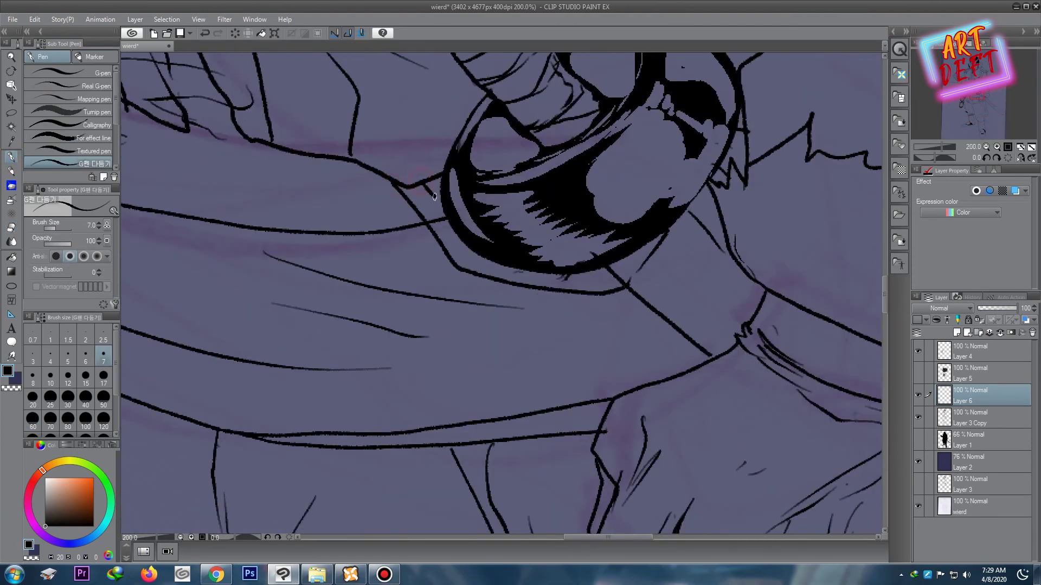
left_click_drag(434, 196, 721, 218)
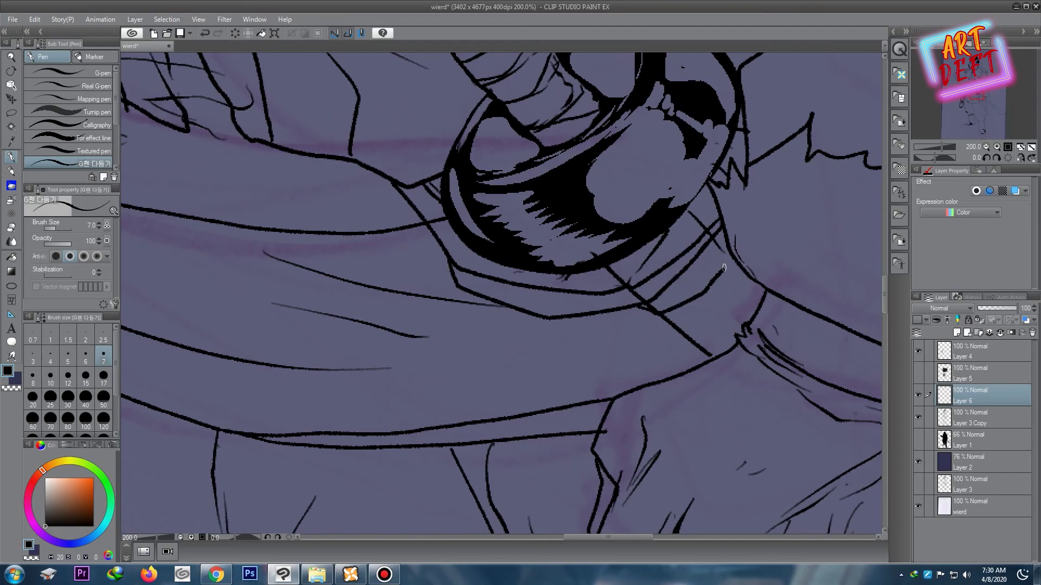
Step: With the canvas rotated level, draw two parallel lines along the blade's back and fill the strip black
key("e")
scroll(662, 237, "down", 3)
scroll(662, 236, "down", 2)
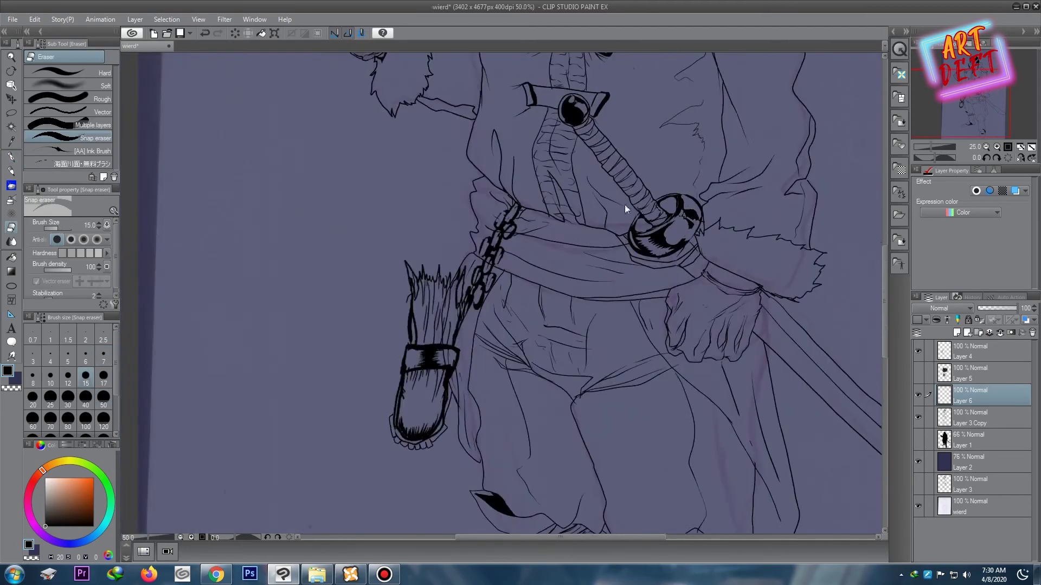
scroll(488, 217, "down", 1)
key("r")
left_click_drag(478, 216, 548, 228)
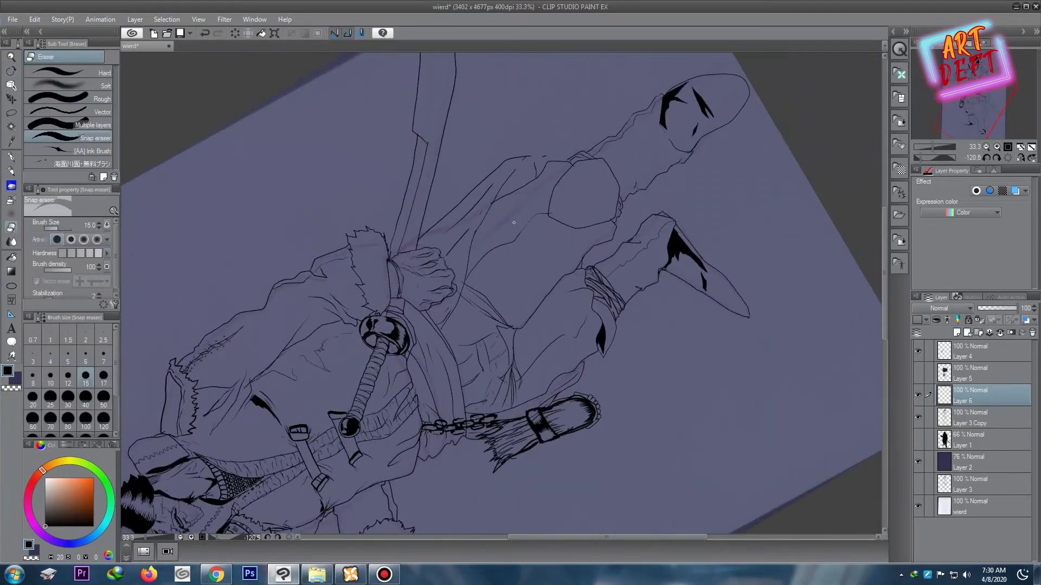
key("p")
scroll(727, 190, "up", 3)
left_click_drag(727, 190, 435, 164)
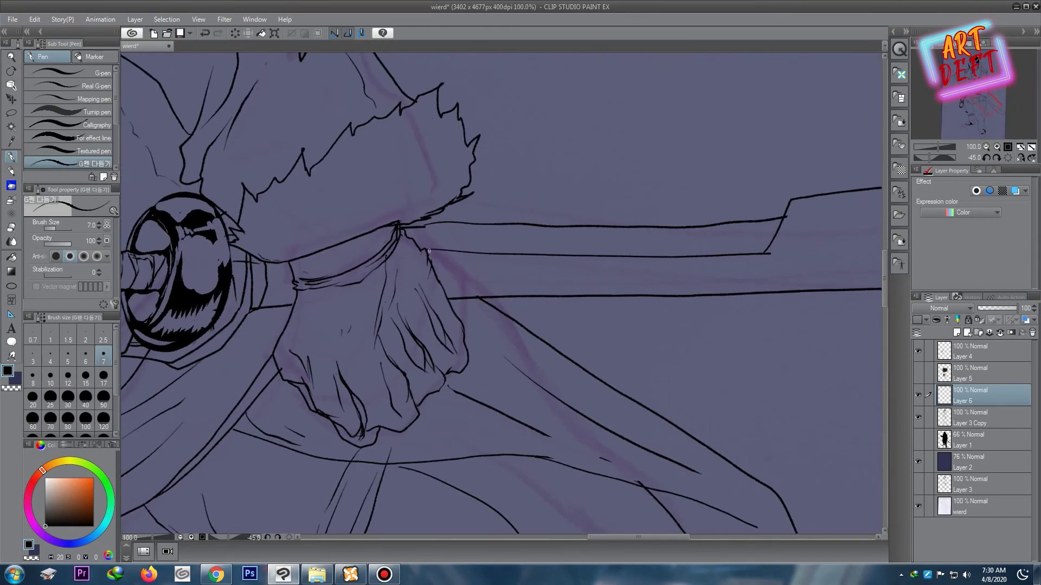
mouse_move(429, 250)
left_mouse_down()
mouse_move(769, 253)
mouse_move(770, 240)
left_mouse_up()
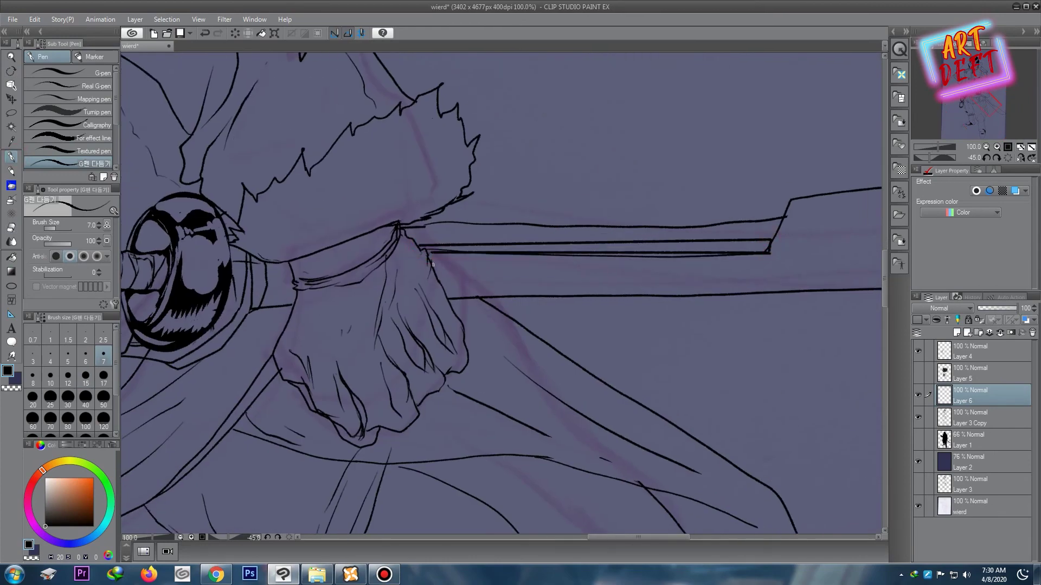
key("g")
left_click(462, 244)
Step: Reset the canvas rotation upright and extend the black stripe along the blade toward the hand
scroll(461, 227, "down", 3)
scroll(637, 233, "up", 2)
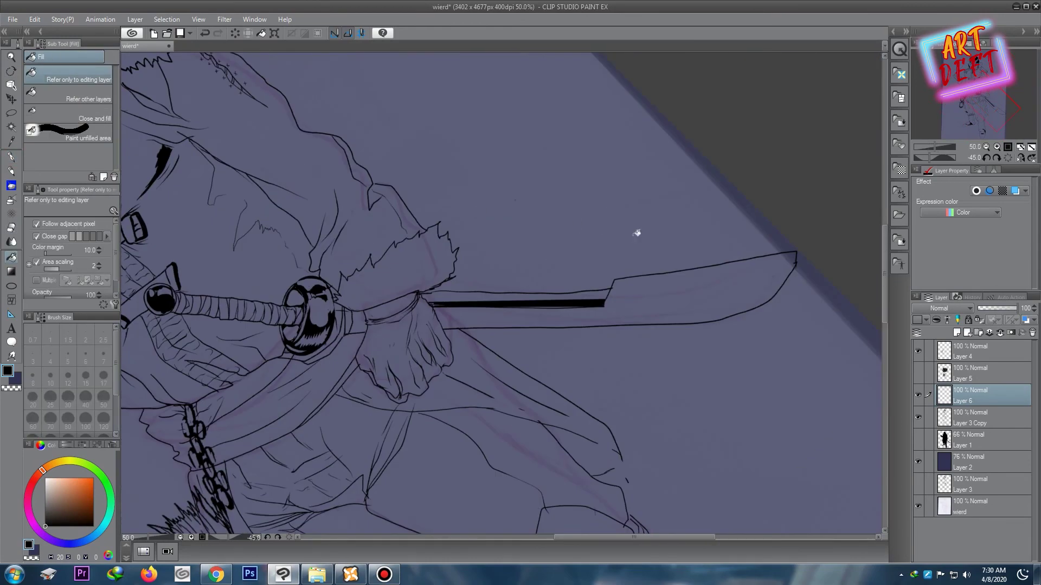
left_click_drag(637, 234, 477, 177)
key("e")
scroll(629, 209, "down", 2)
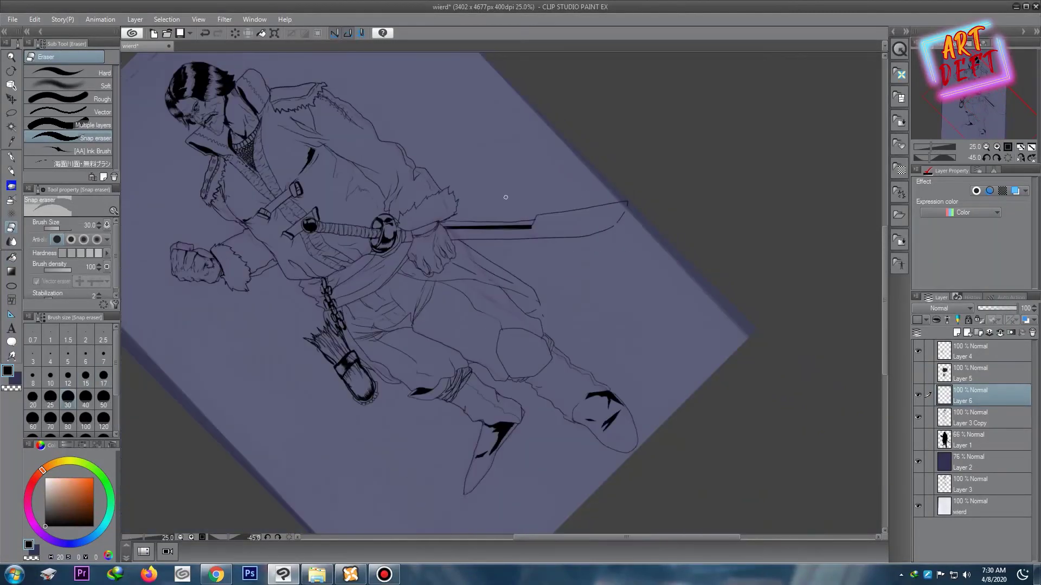
key("ctrl+@")
scroll(548, 212, "down", 2)
scroll(549, 206, "up", 2)
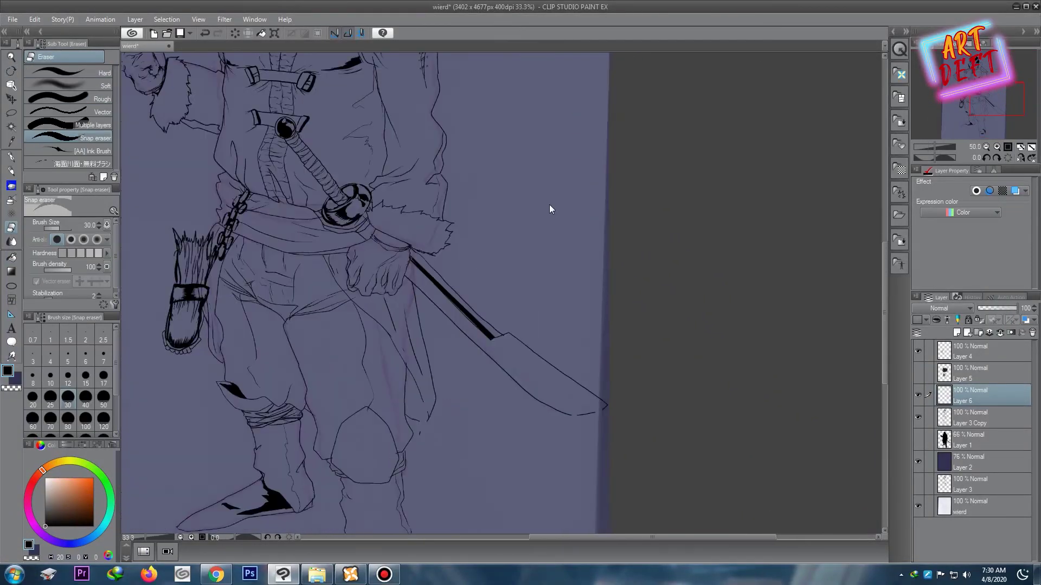
scroll(534, 274, "down", 2)
scroll(585, 234, "up", 5)
scroll(585, 234, "down", 2)
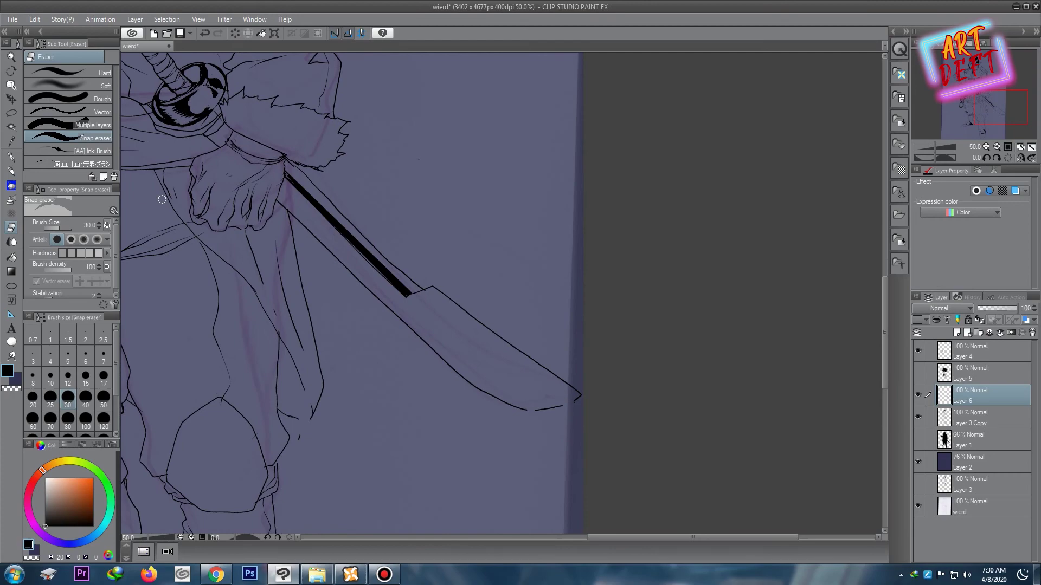
key("p")
scroll(342, 124, "up", 3)
scroll(342, 125, "up", 5)
left_click_drag(282, 222, 485, 404)
left_click_drag(255, 233, 477, 417)
Step: Add one more long ink stroke across the drawing while zooming to inspect it
scroll(522, 255, "down", 4)
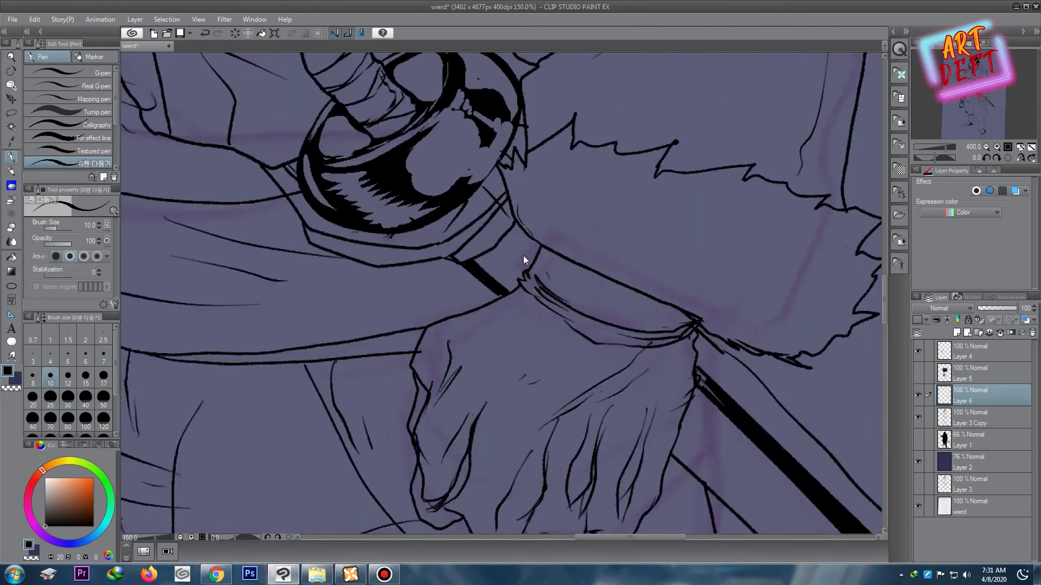
scroll(591, 315, "down", 2)
scroll(598, 285, "down", 2)
scroll(597, 285, "up", 2)
scroll(597, 285, "up", 1)
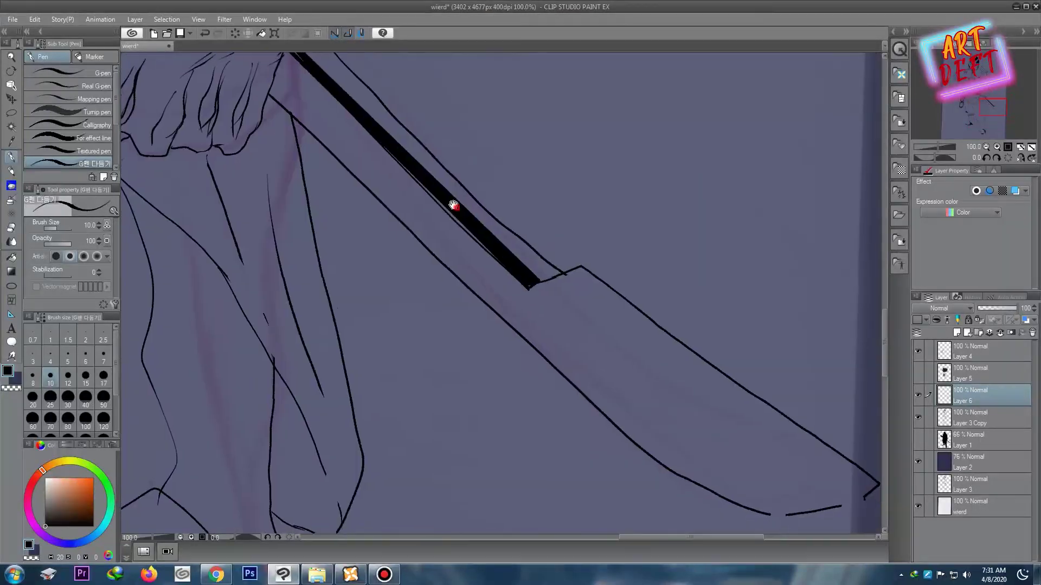
left_click_drag(267, 81, 664, 449)
scroll(612, 254, "down", 3)
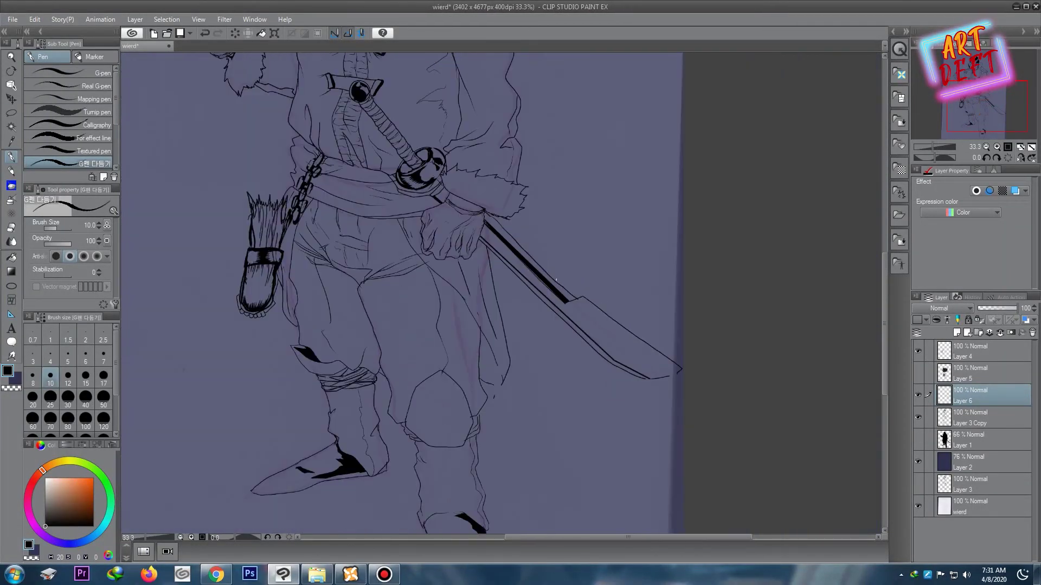
scroll(612, 254, "down", 2)
scroll(592, 229, "up", 5)
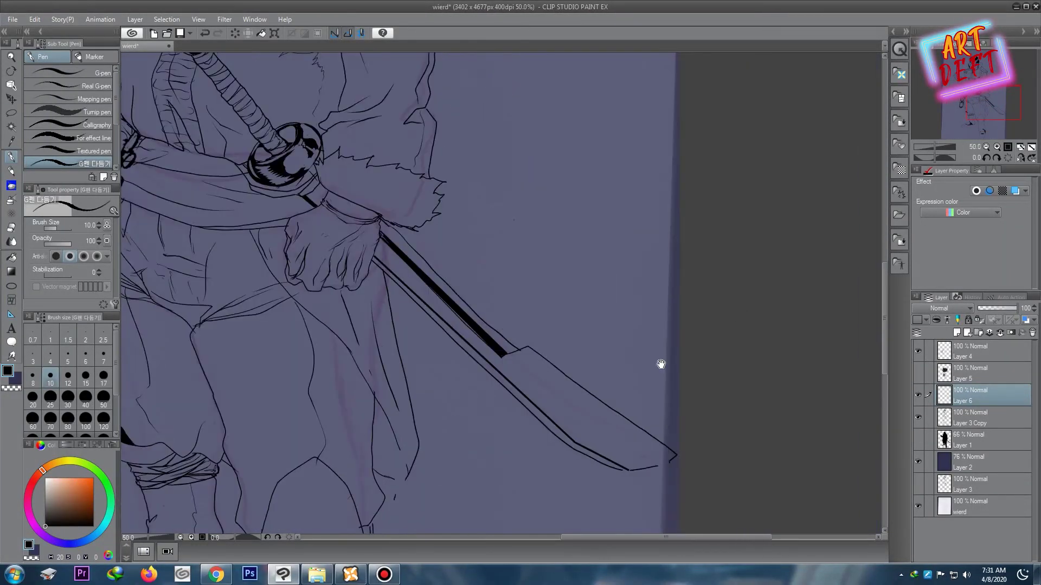
scroll(660, 365, "up", 2)
scroll(432, 226, "down", 1)
scroll(655, 437, "down", 1)
scroll(656, 437, "up", 1)
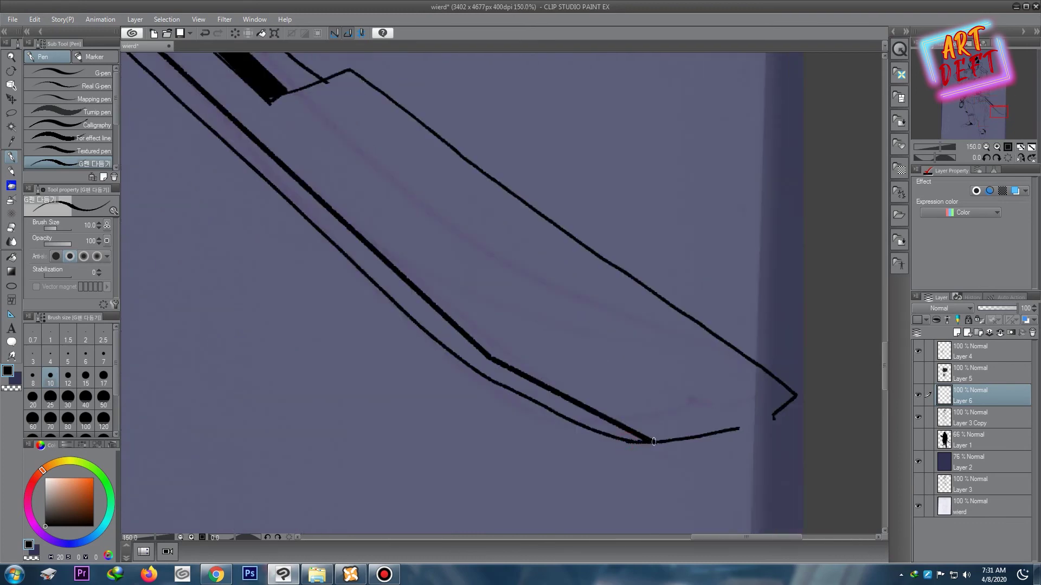
scroll(455, 293, "down", 3)
Step: Cycle between the fill, pen and eraser tools while zooming around the drawing
key("g")
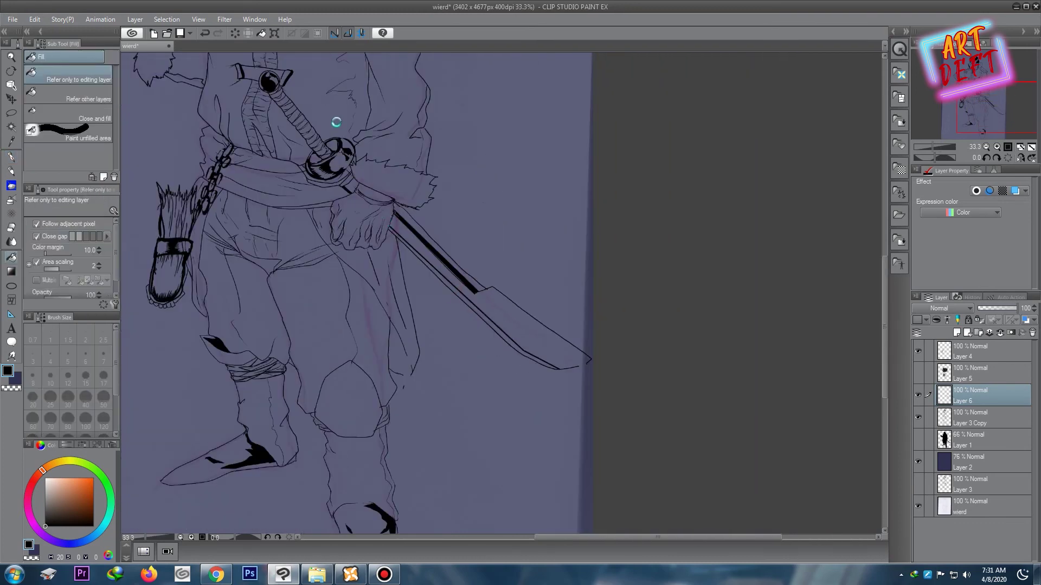
scroll(355, 216, "up", 4)
key("p")
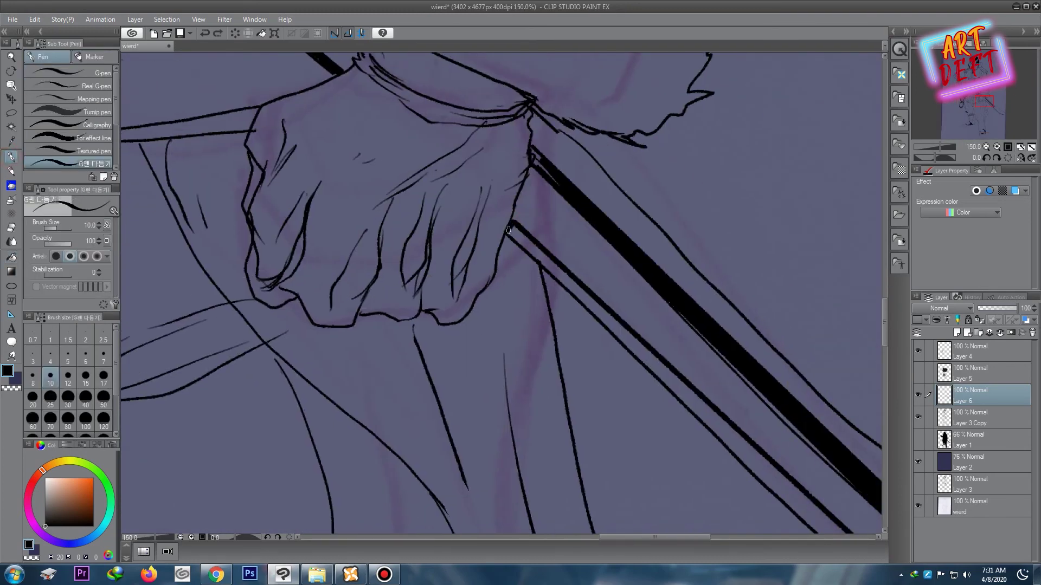
scroll(508, 230, "down", 3)
key("g")
scroll(552, 231, "down", 1)
scroll(552, 231, "down", 2)
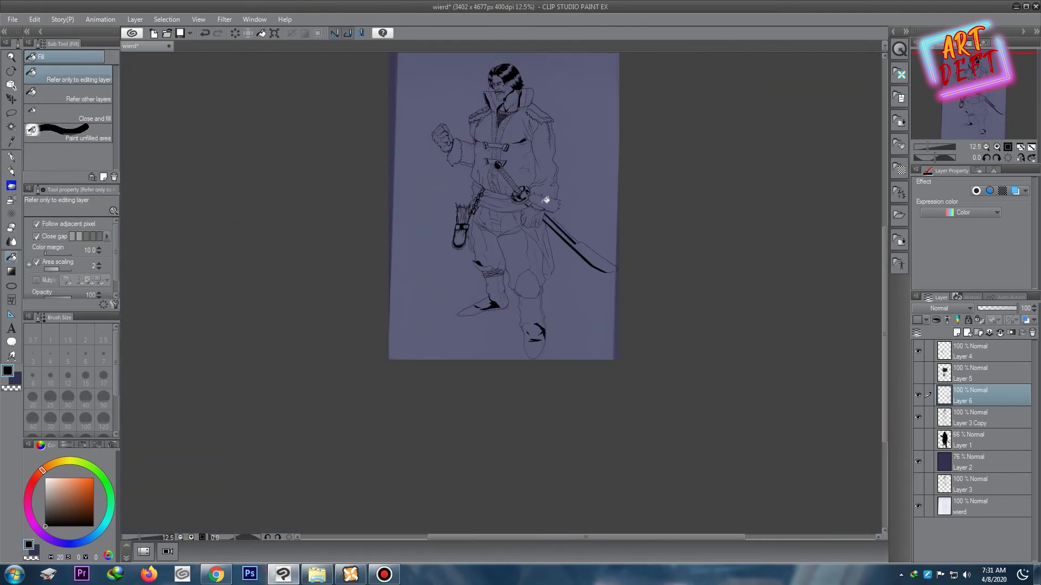
scroll(576, 262, "up", 3)
scroll(588, 304, "down", 1)
scroll(608, 379, "up", 1)
scroll(608, 379, "down", 1)
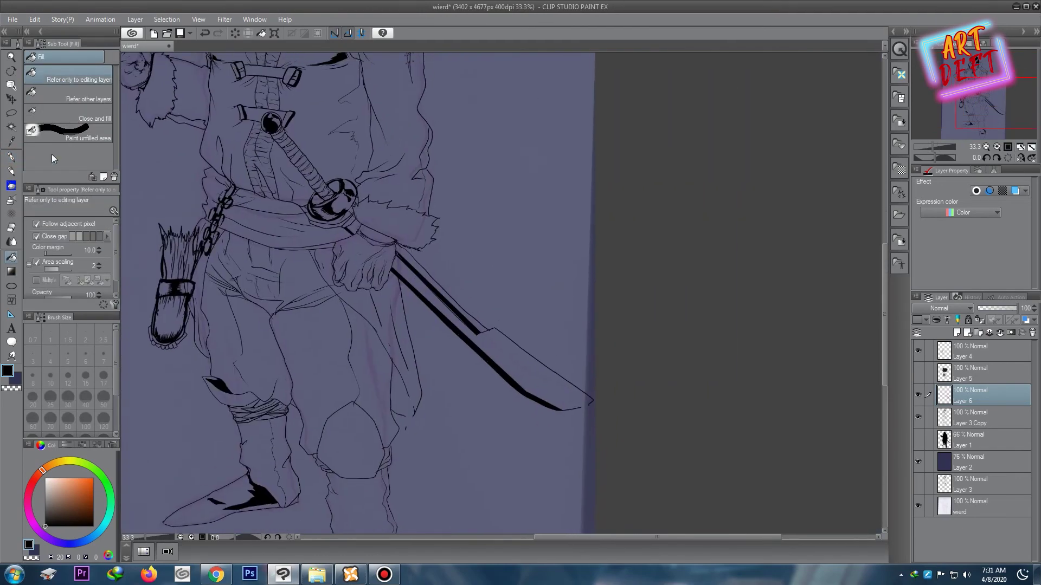
key("p")
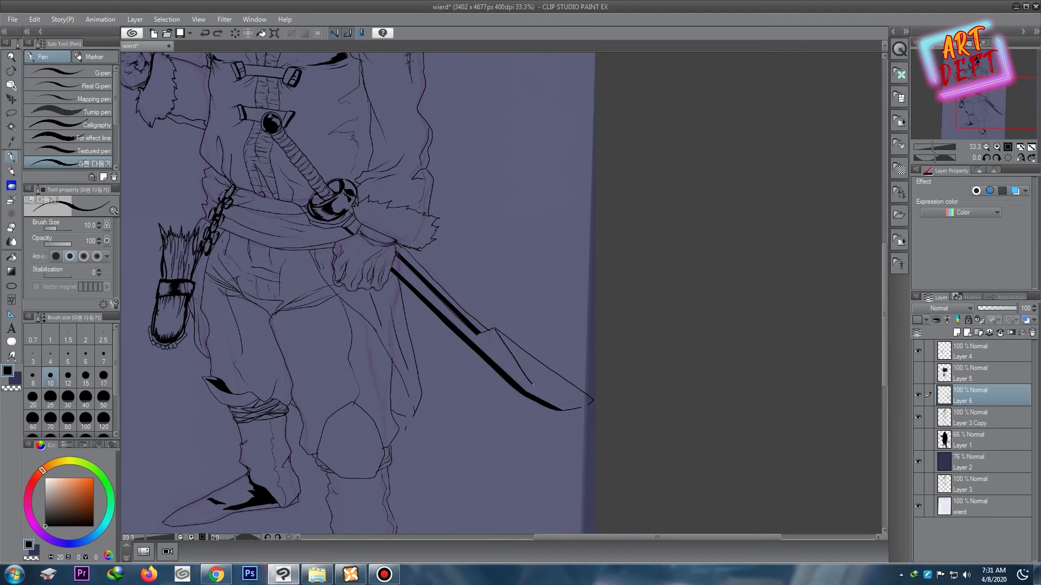
scroll(567, 337, "down", 3)
scroll(568, 338, "up", 1)
scroll(559, 326, "up", 2)
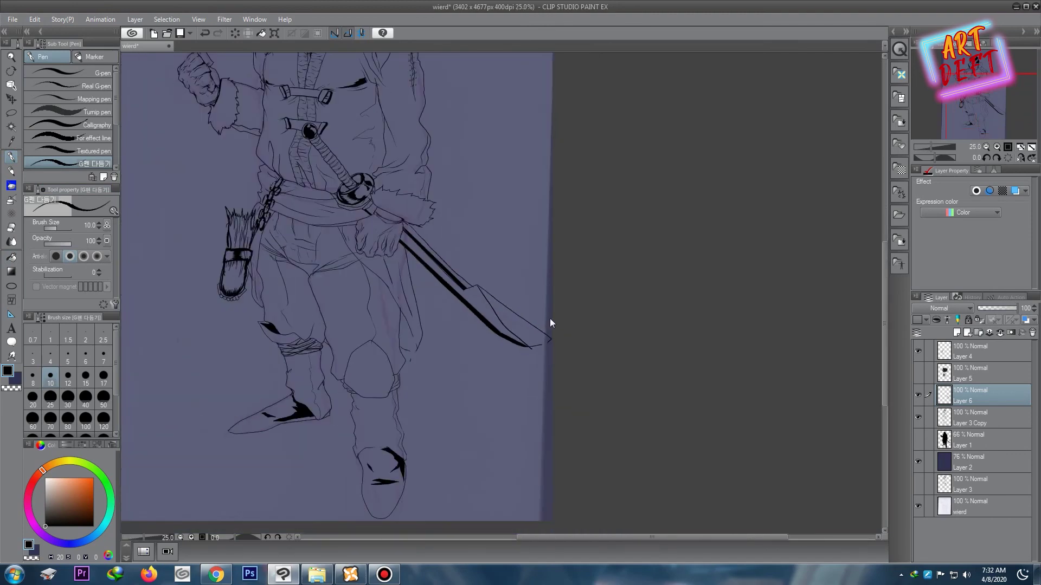
scroll(550, 319, "down", 2)
key("e")
scroll(540, 343, "up", 3)
scroll(511, 326, "up", 1)
scroll(463, 239, "down", 6)
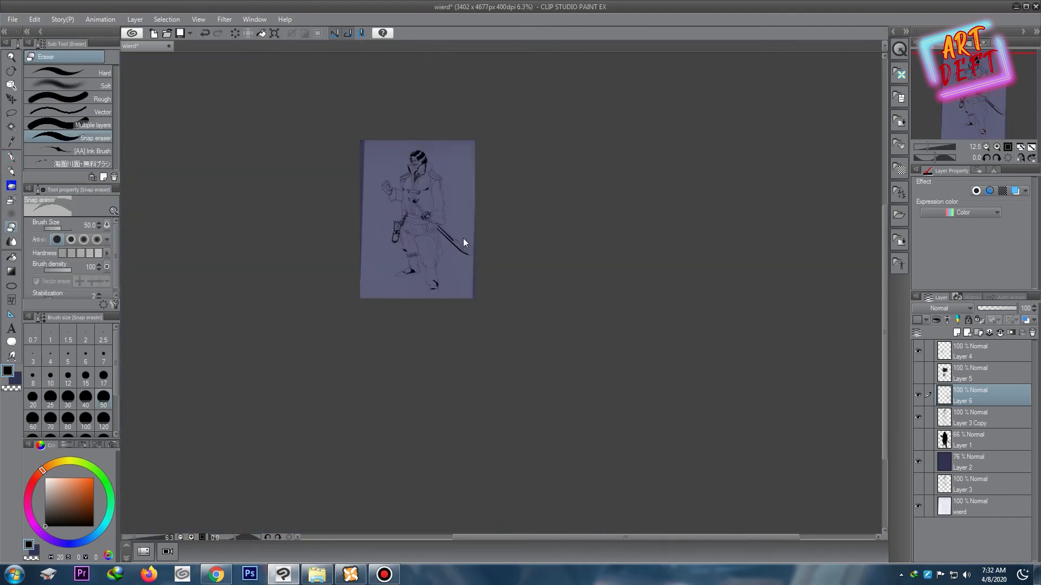
scroll(462, 165, "up", 2)
scroll(463, 166, "up", 2)
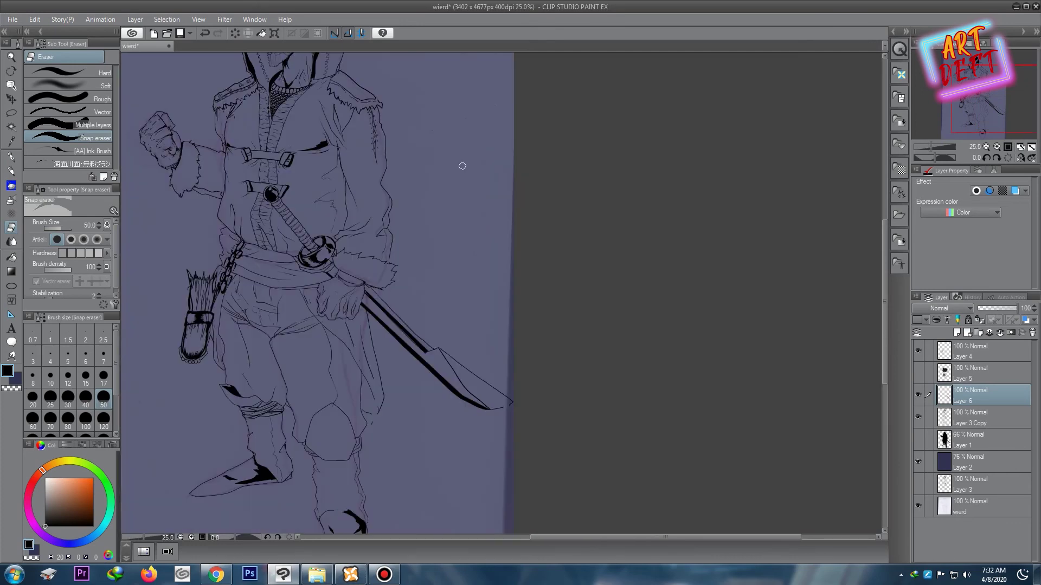
key("p")
scroll(260, 163, "up", 2)
scroll(353, 197, "up", 2)
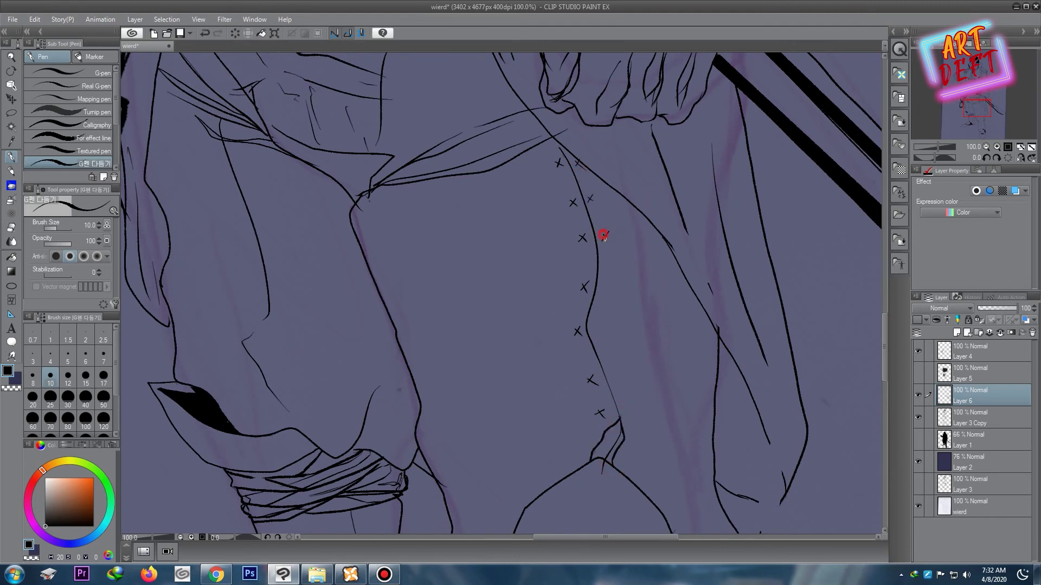
Step: Make Layer 3 Copy the active layer with the pen, then save the drawing
scroll(631, 408, "down", 2)
scroll(631, 359, "down", 1)
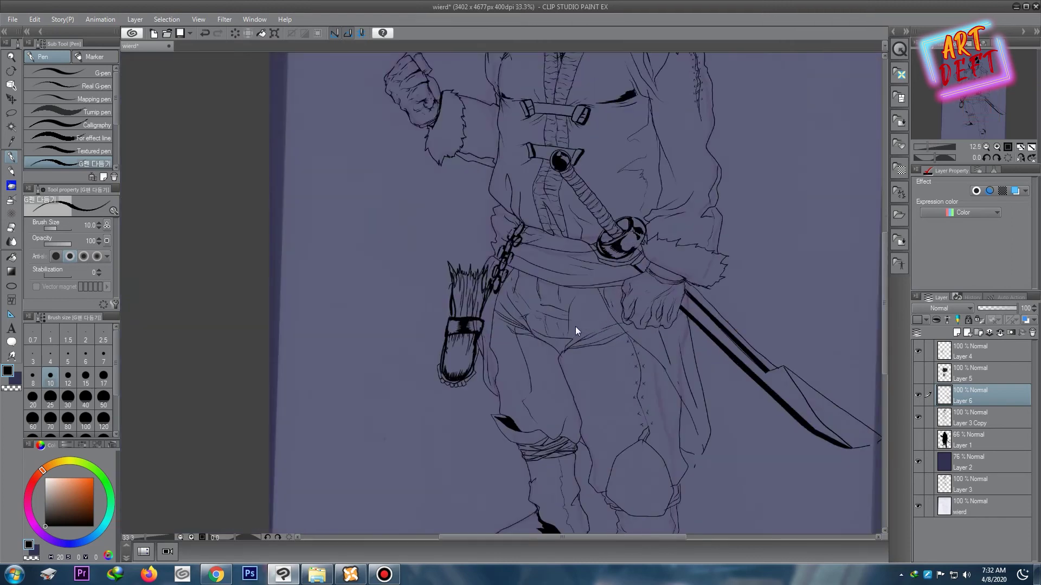
scroll(575, 331, "up", 4)
key("e")
left_click(970, 421)
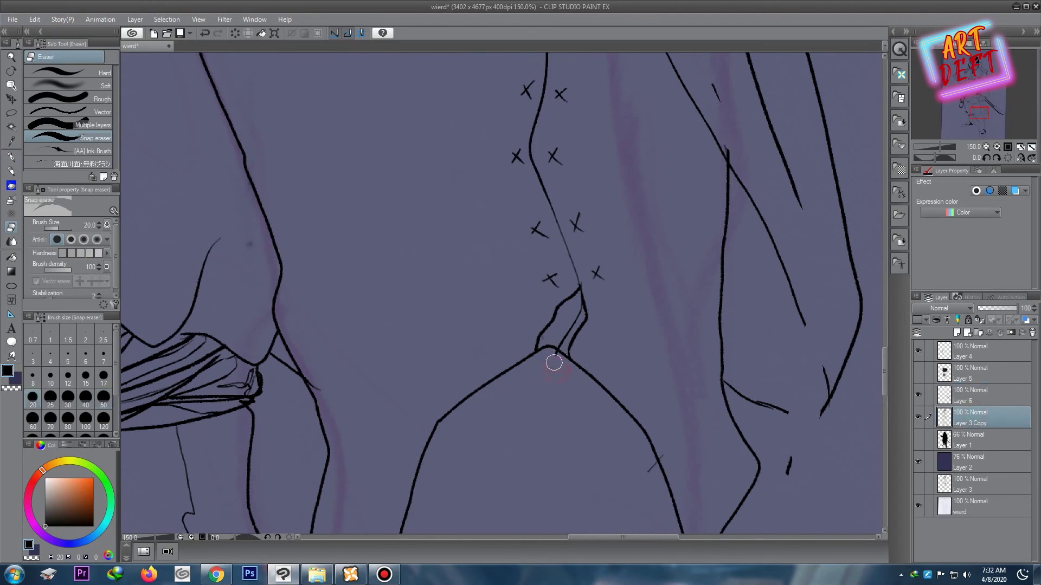
key("p")
scroll(599, 214, "down", 3)
scroll(632, 134, "up", 3)
scroll(631, 134, "right", 3)
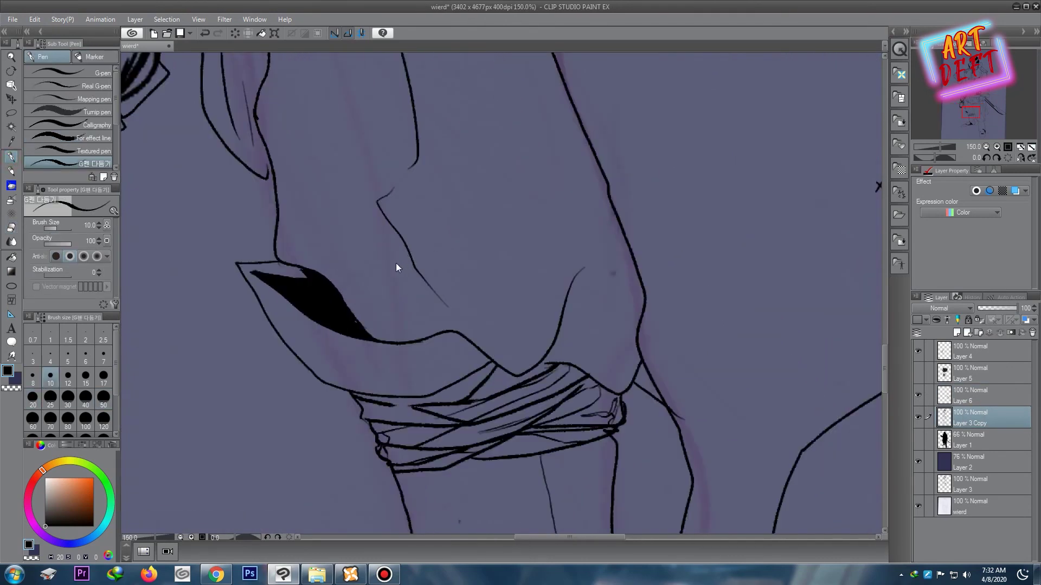
key("ctrl+s")
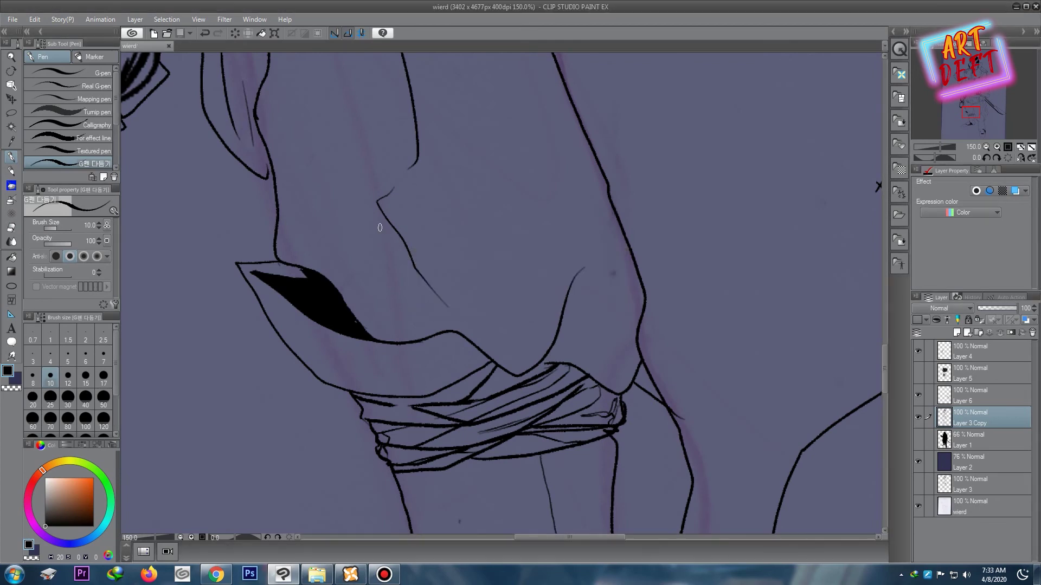
Step: Ink a new G-pen line on the trouser leg and zoom out to view the figure
left_click_drag(393, 227, 419, 338)
scroll(405, 277, "down", 3)
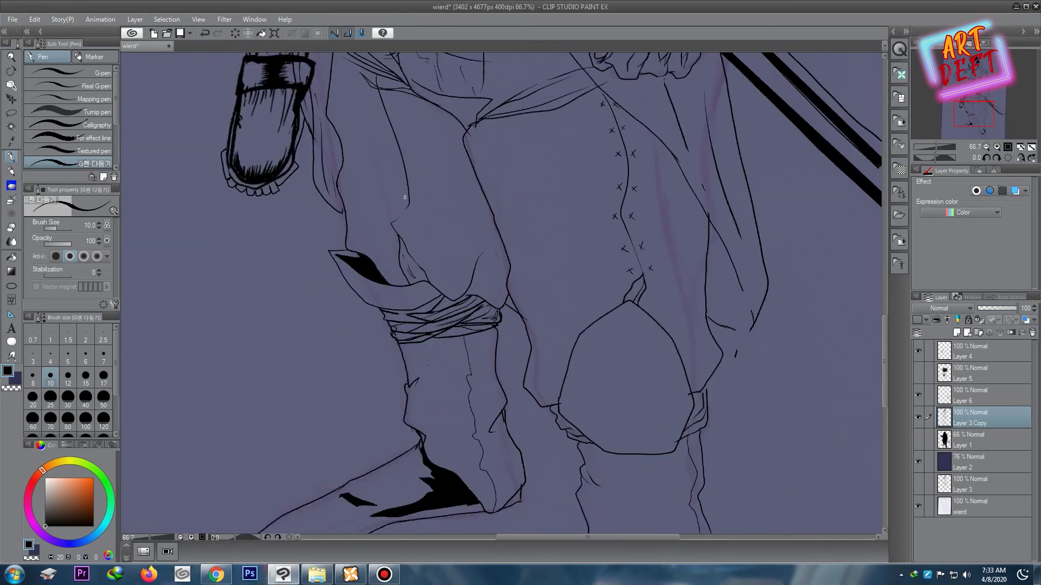
scroll(373, 155, "up", 2)
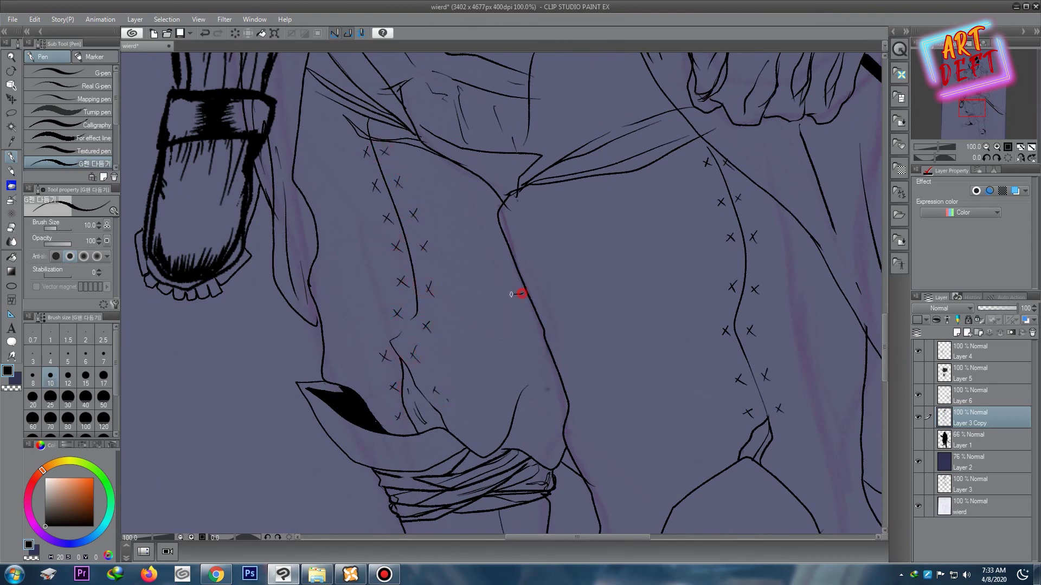
scroll(512, 294, "down", 4)
scroll(551, 252, "down", 2)
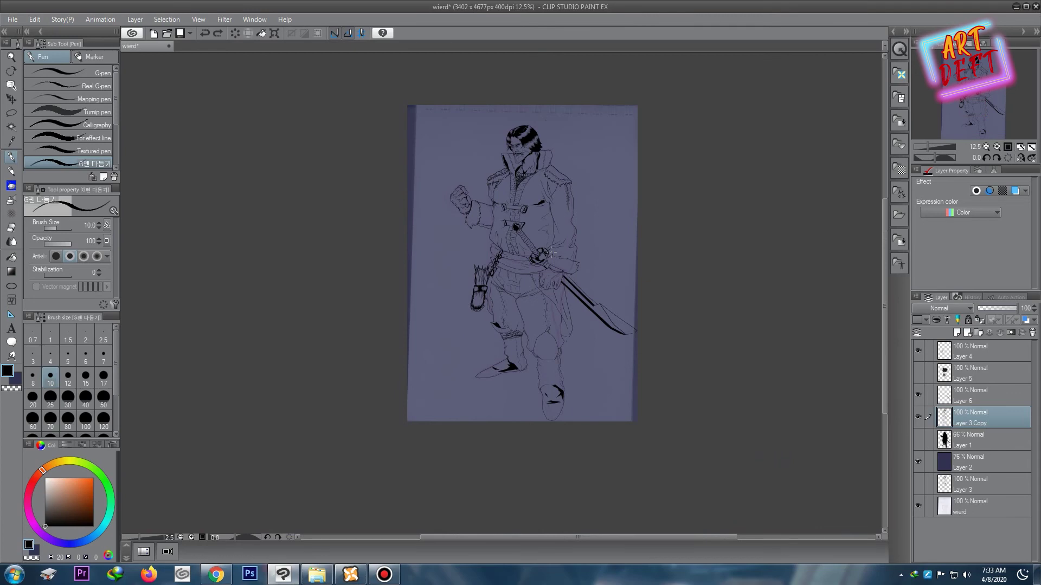
Step: Hide Layer 5's black fill and move it beneath Layer 2
scroll(551, 252, "up", 2)
scroll(549, 155, "down", 3)
scroll(561, 386, "up", 2)
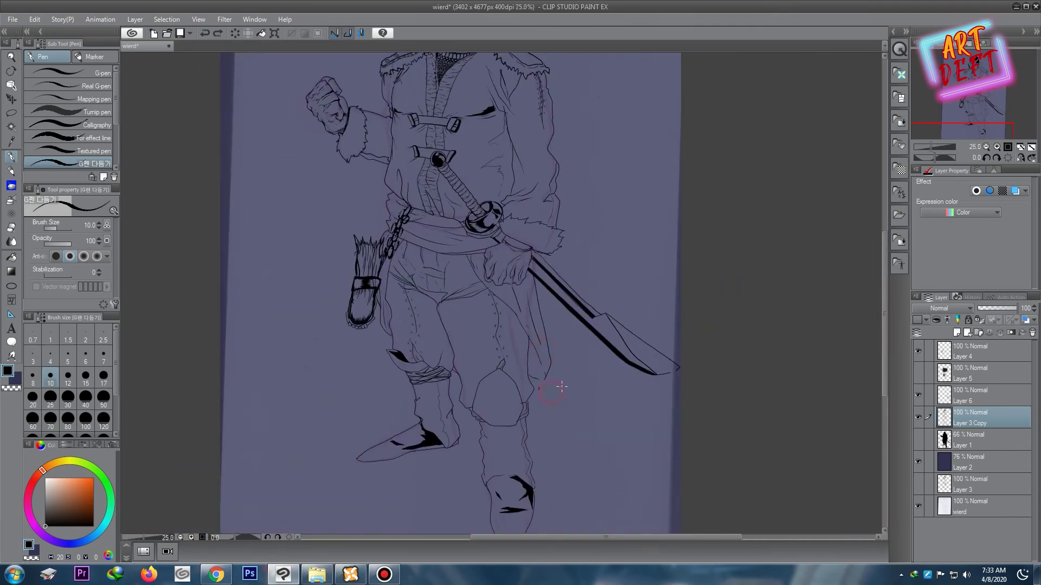
scroll(561, 387, "down", 2)
left_click(918, 373)
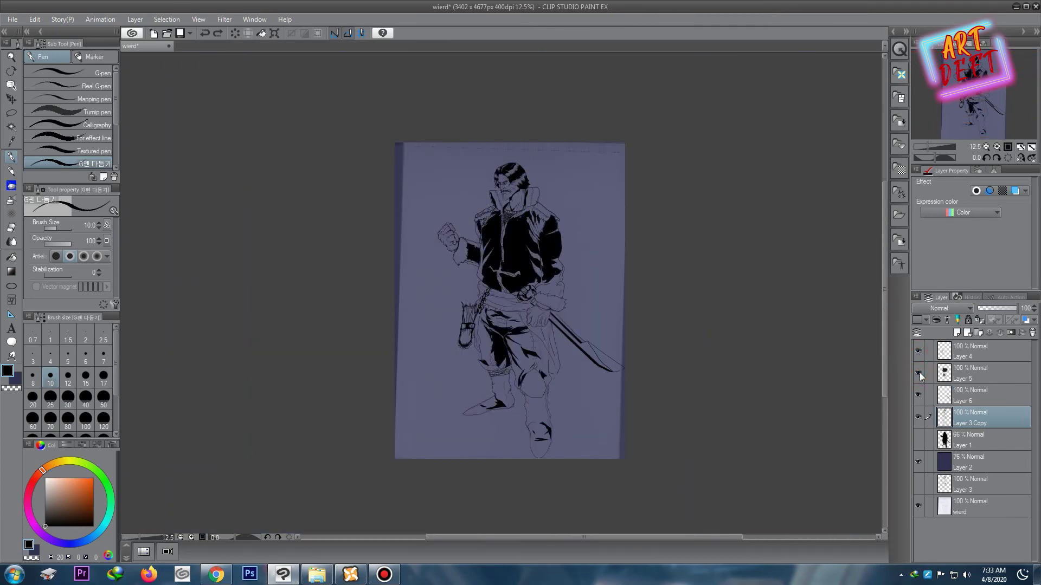
left_click(918, 373)
left_click_drag(973, 376, 974, 460)
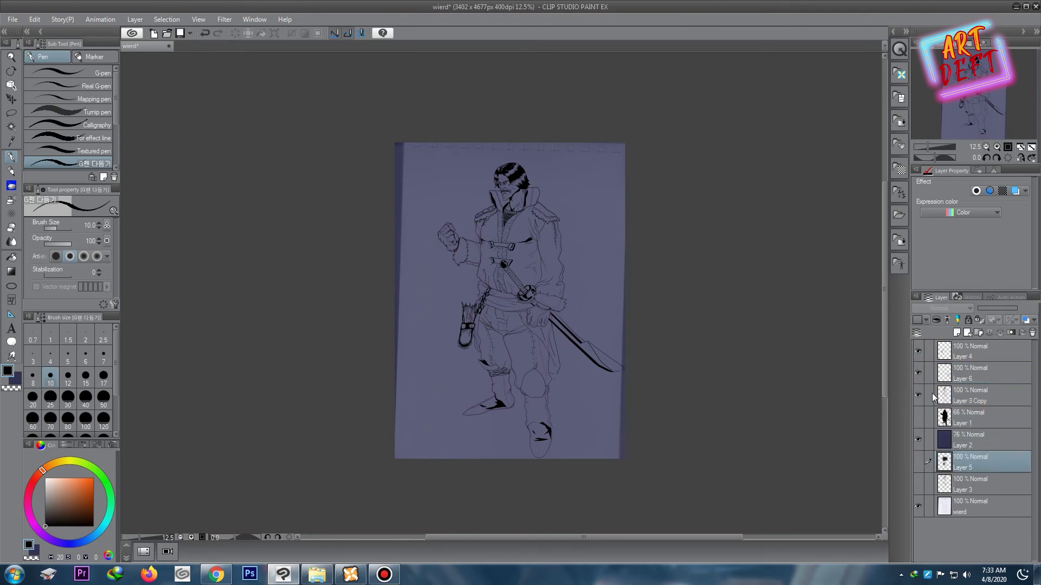
left_click(920, 418)
left_click(933, 418)
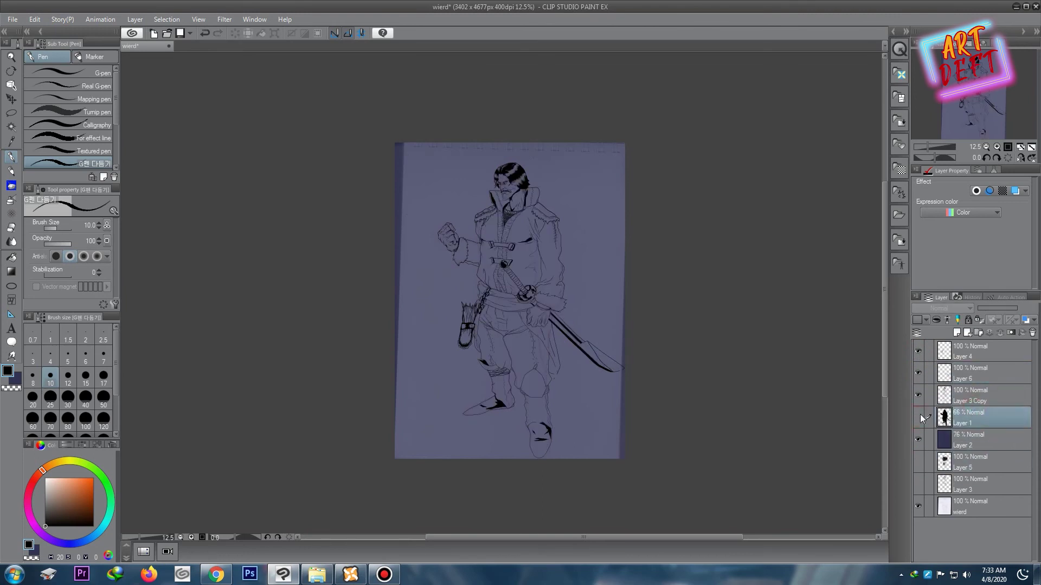
Step: Combine Layer 3 Copy and Layer 6, then flip the canvas horizontally
left_click(976, 397)
left_click(973, 372, "ctrl")
right_click(964, 364)
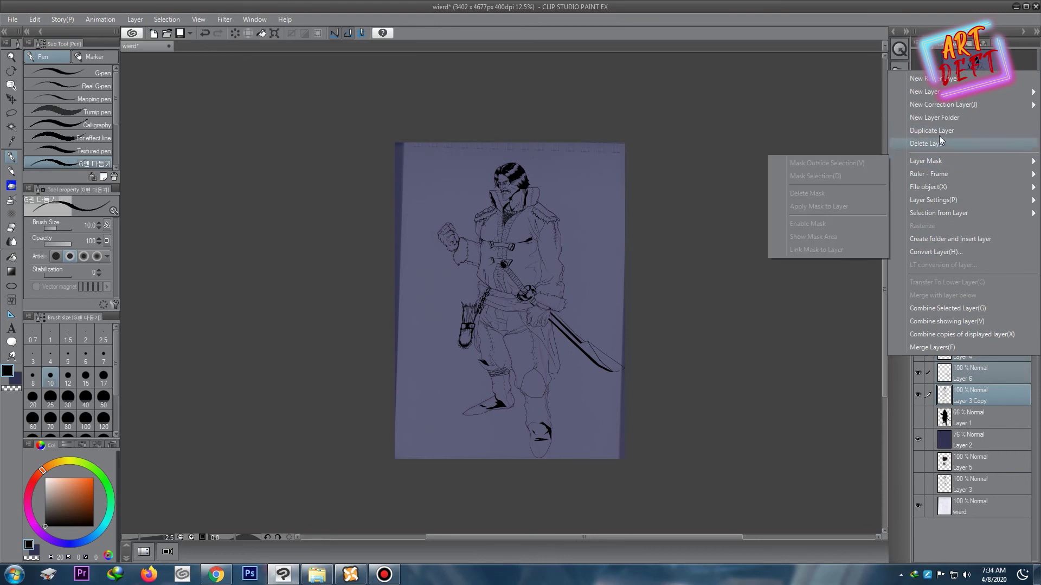
mouse_move(927, 91)
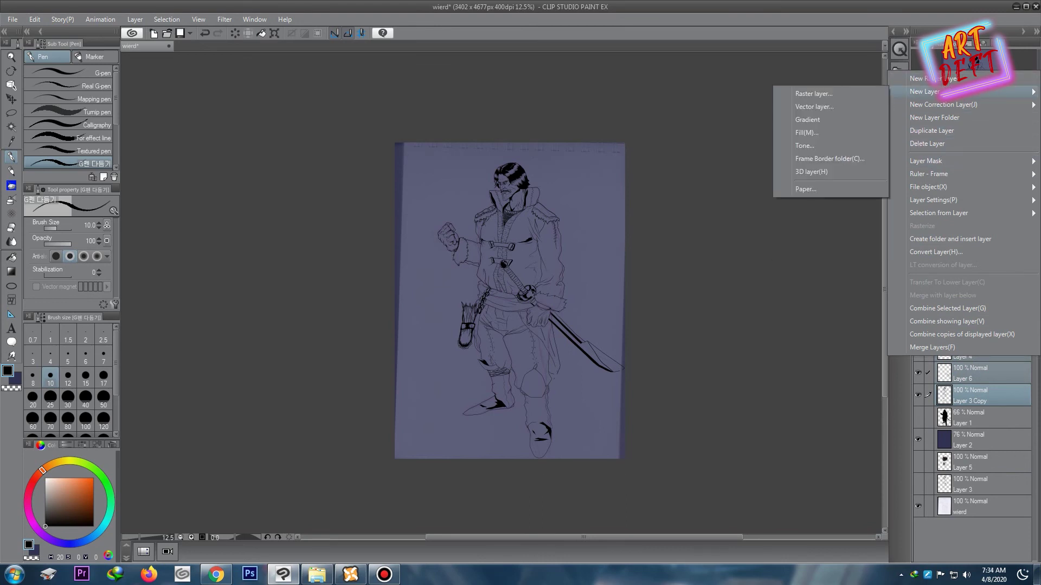
left_click(948, 308)
left_click(33, 23)
mouse_move(75, 284)
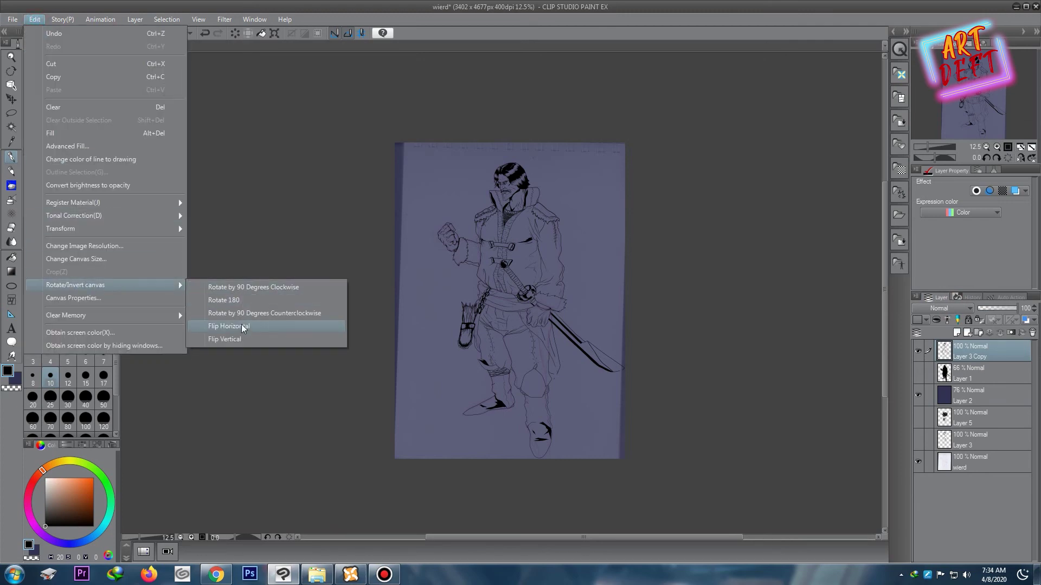
left_click(246, 324)
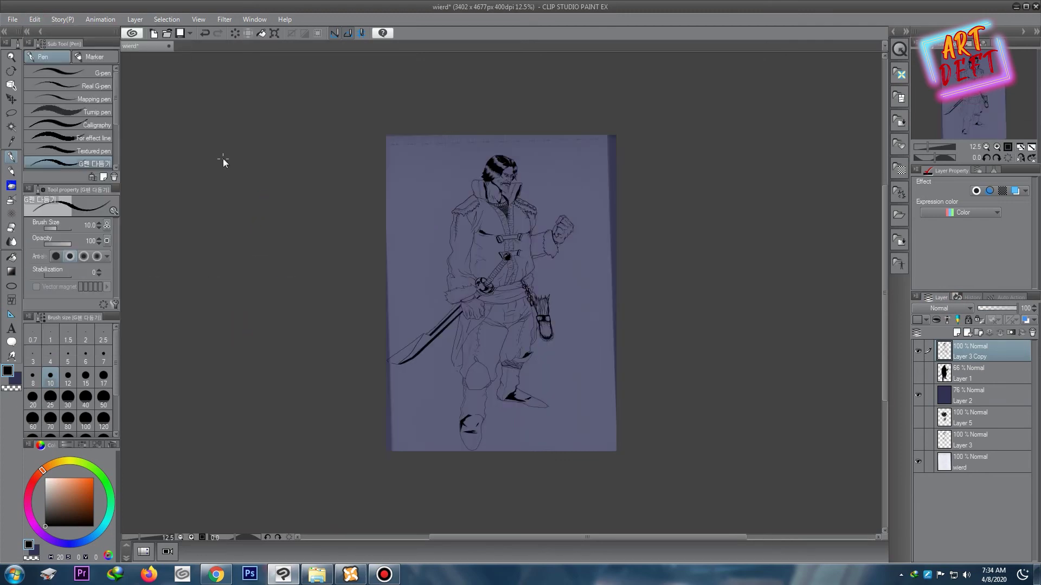
scroll(544, 174, "up", 4)
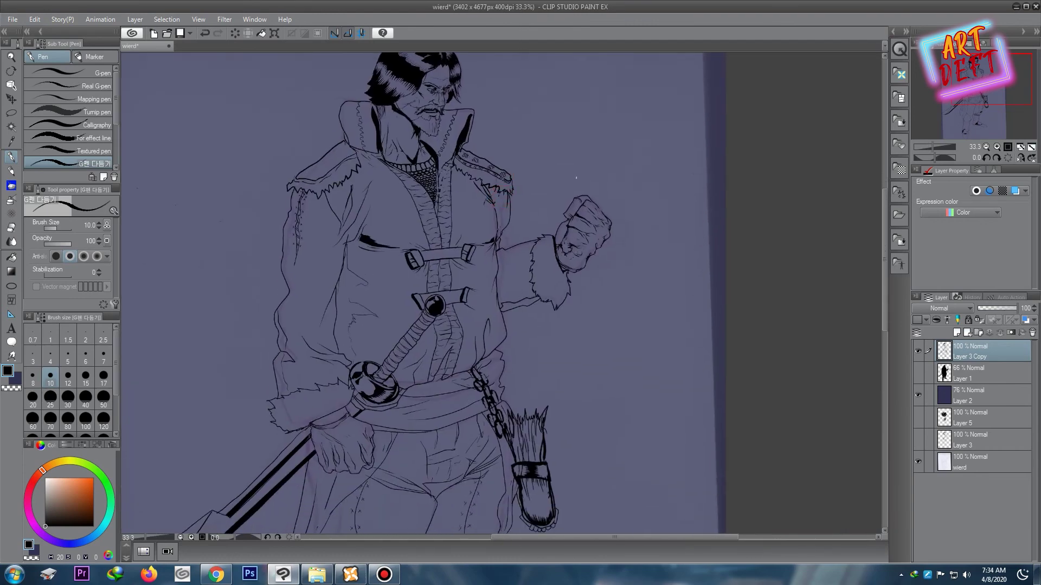
scroll(576, 177, "down", 4)
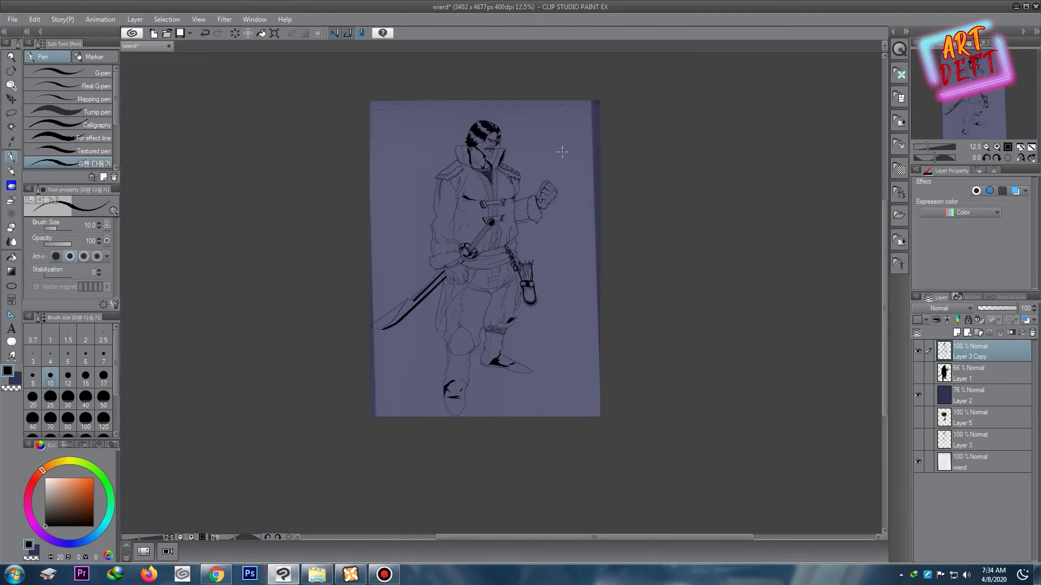
scroll(562, 152, "up", 3)
scroll(532, 210, "up", 3)
key("e")
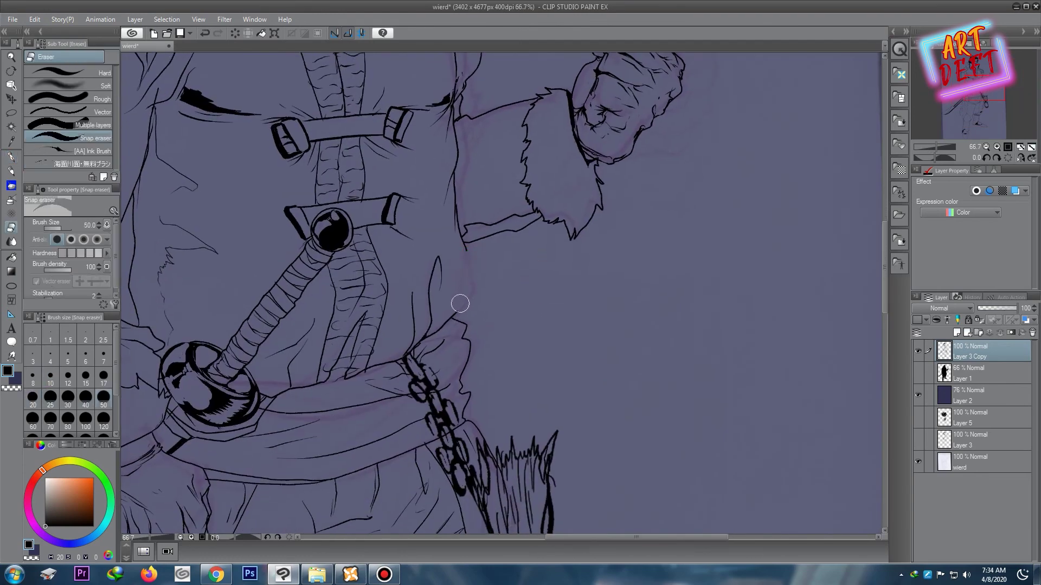
scroll(460, 303, "down", 3)
scroll(497, 202, "up", 2)
scroll(580, 216, "up", 1)
key("p")
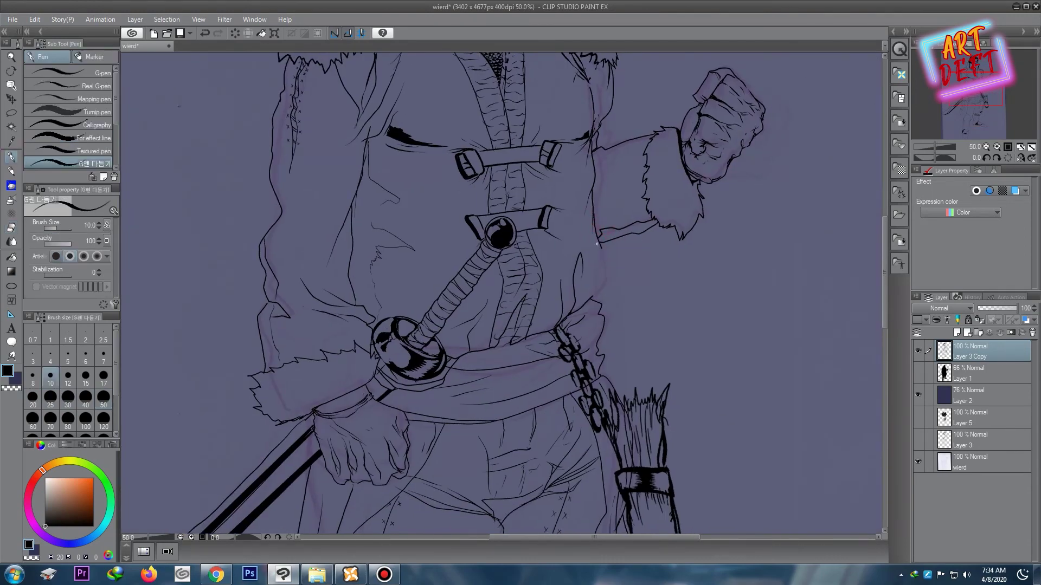
scroll(597, 244, "up", 3)
key("bracketleft")
key("bracketleft")
key("bracketleft")
left_click_drag(584, 342, 569, 401)
scroll(578, 291, "down", 4)
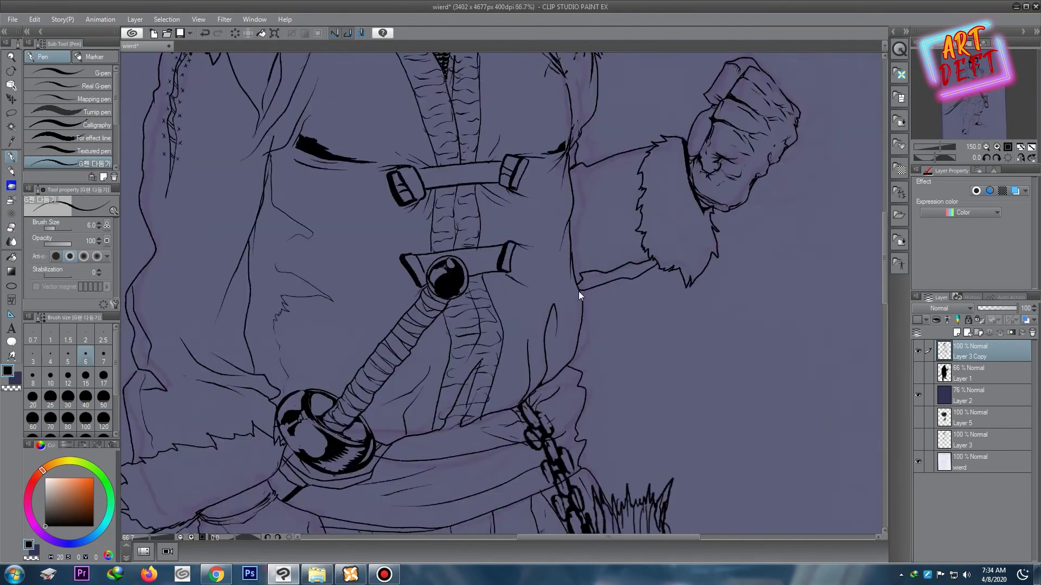
scroll(578, 291, "down", 4)
scroll(379, 215, "up", 7)
scroll(489, 251, "down", 3)
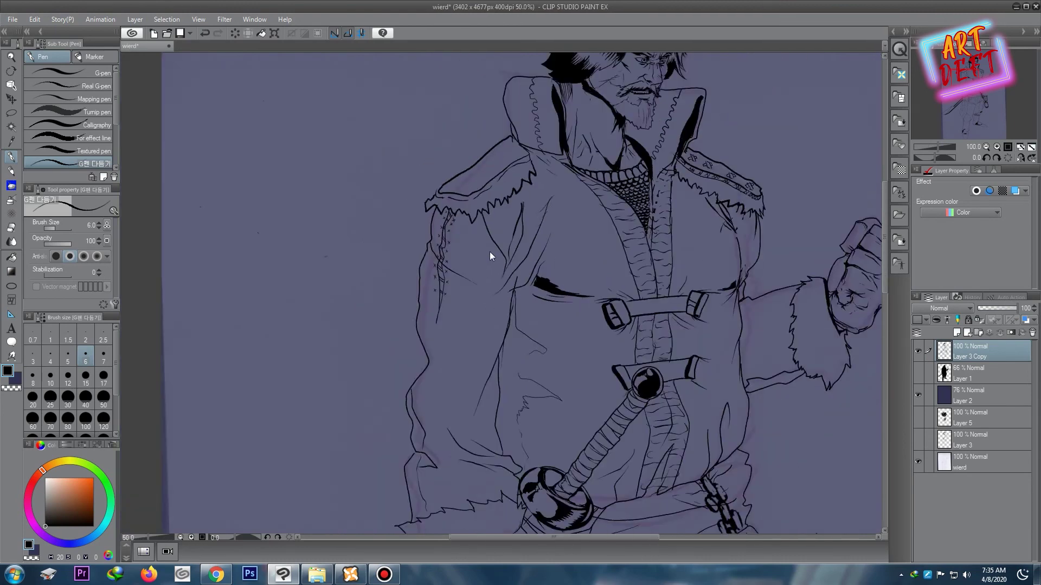
scroll(502, 225, "down", 4)
scroll(429, 283, "up", 4)
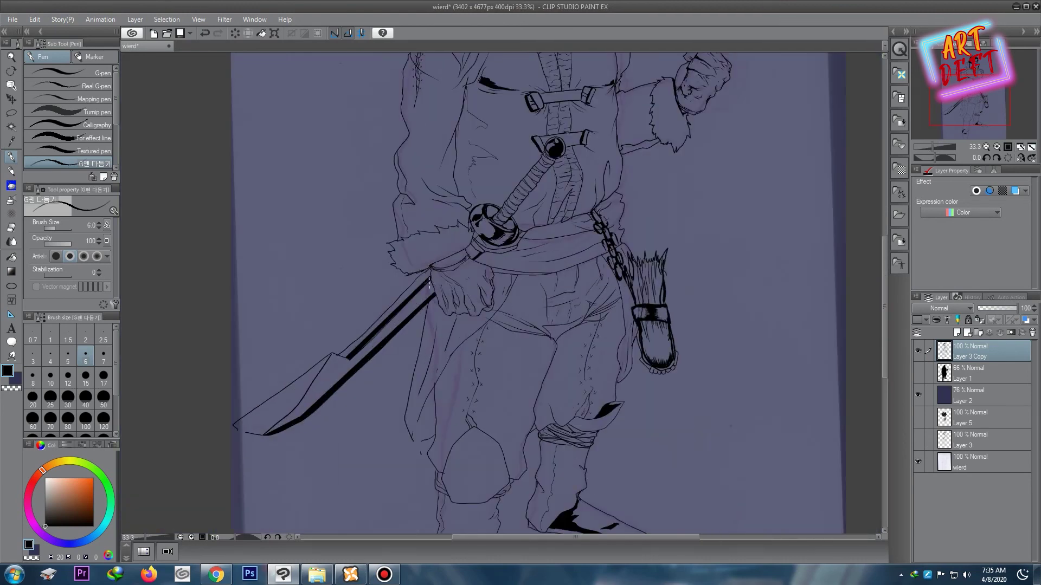
scroll(426, 302, "down", 4)
key("ctrl+z")
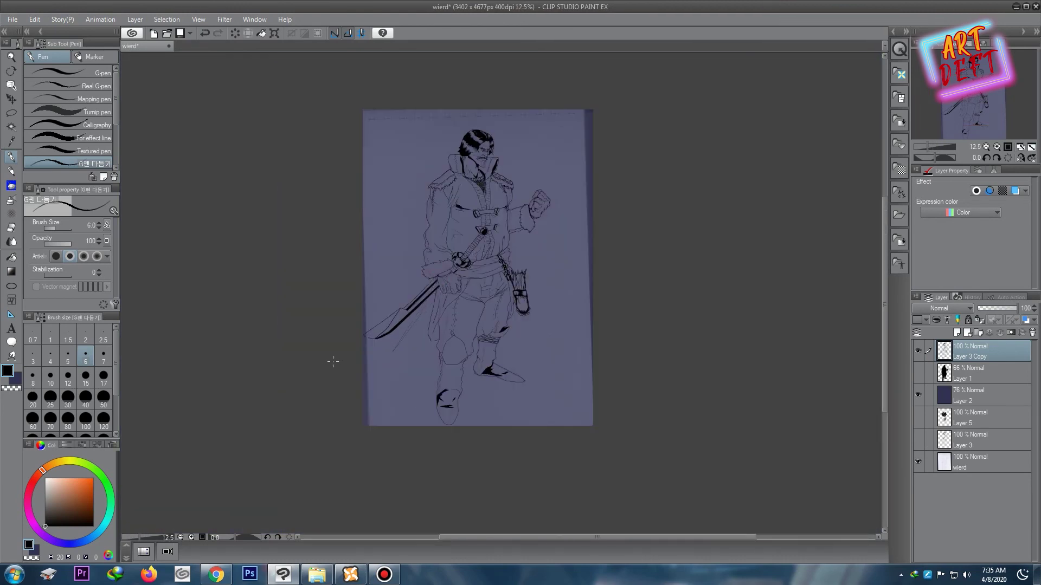
scroll(470, 297, "up", 5)
key("m")
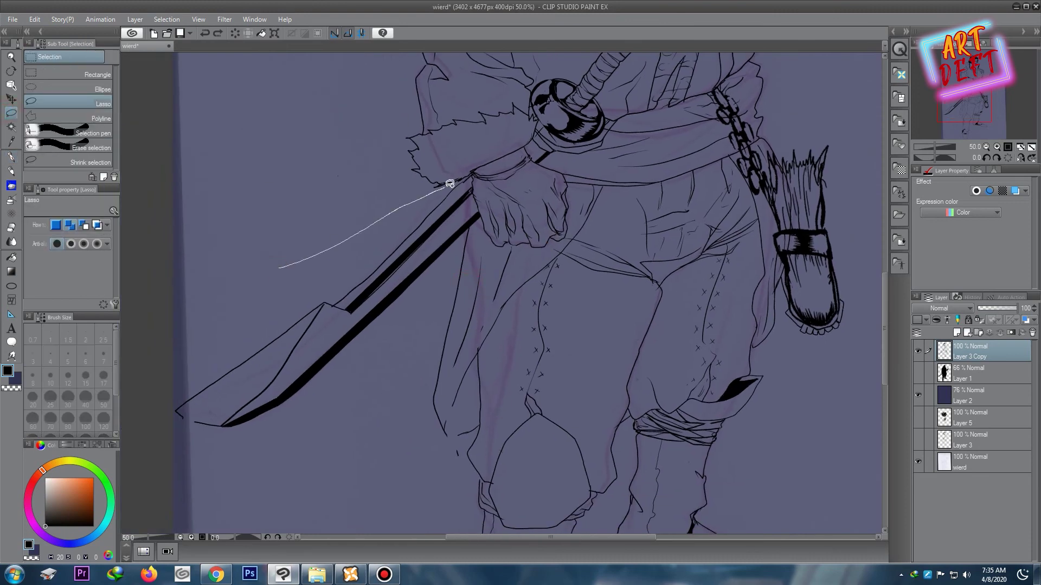
Step: Copy the lassoed sword blade onto its own new layer, Layer 3 Copy 2
left_click_drag(468, 237, 233, 295)
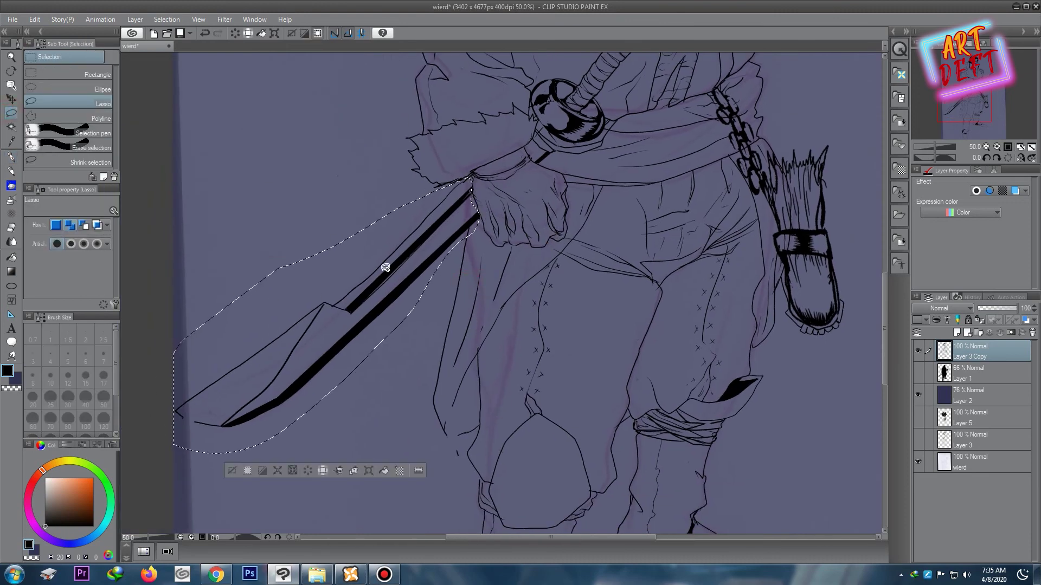
key("ctrl+c")
key("ctrl+v")
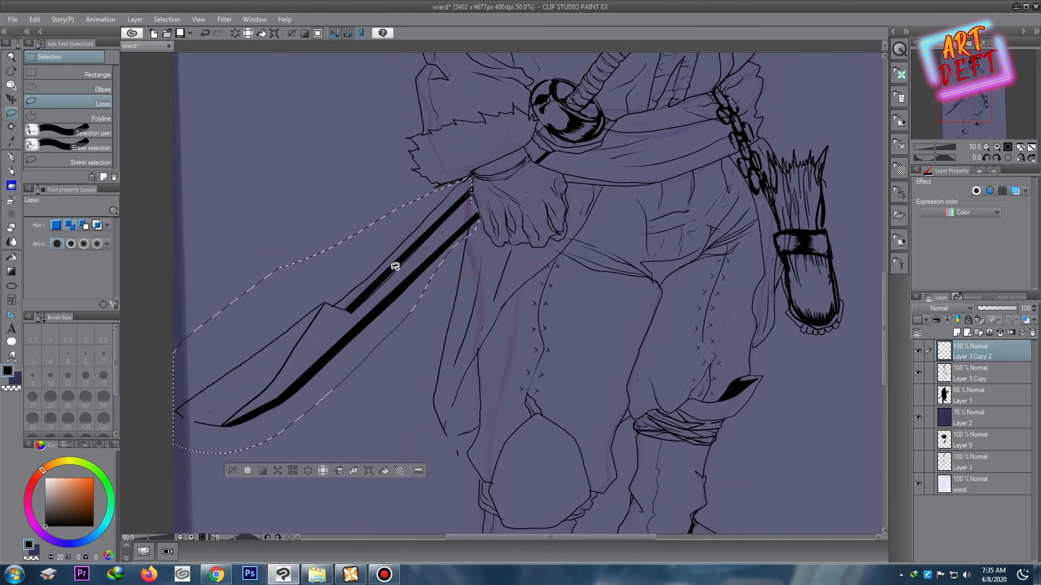
Step: Free-transform the pasted blade into a narrower, shorter, steeper shape and commit
key("ctrl+t")
left_click_drag(175, 177, 217, 186)
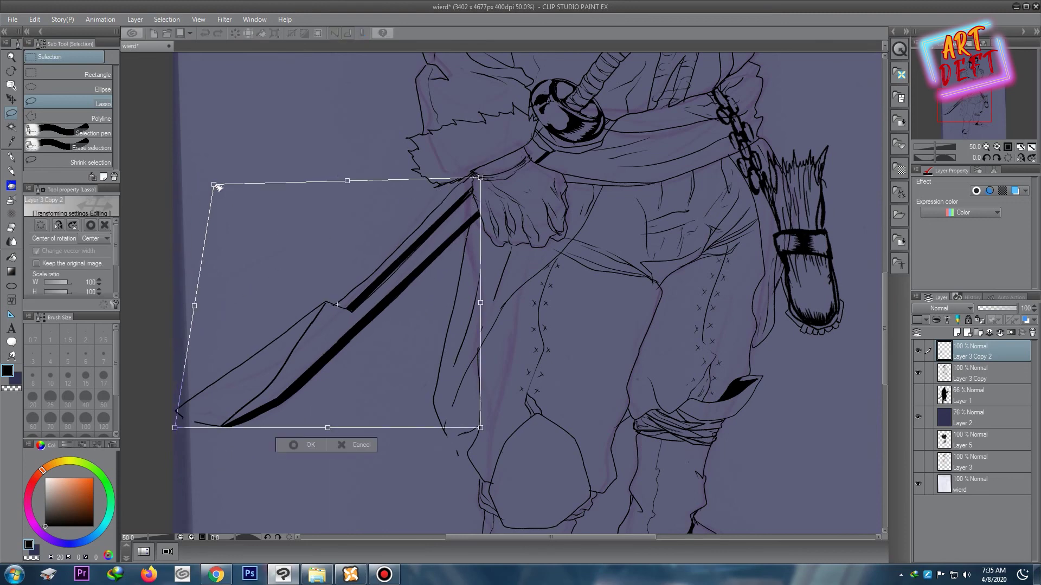
left_click_drag(480, 427, 457, 371)
left_click_drag(174, 428, 271, 363)
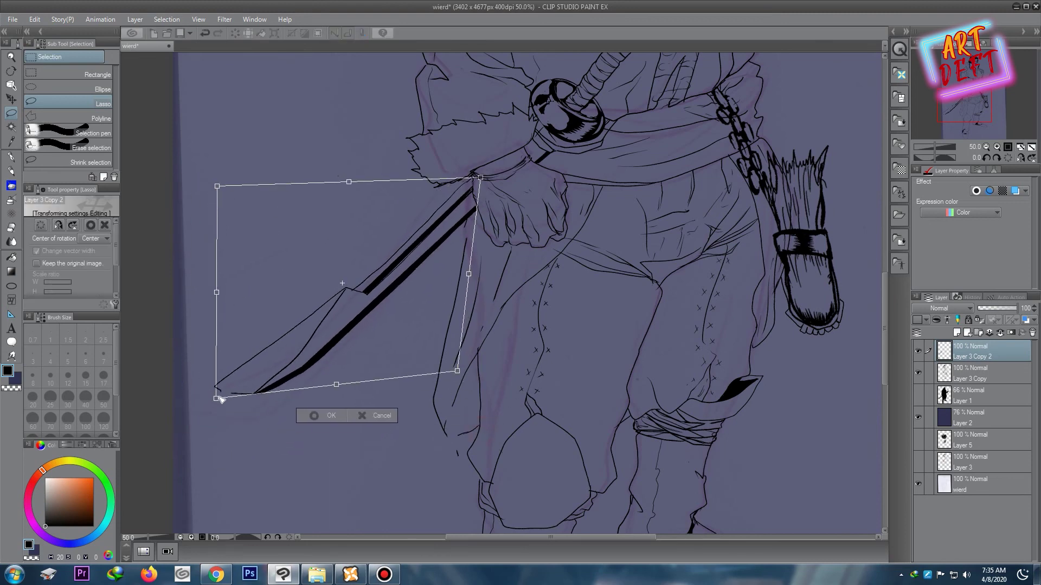
left_click_drag(480, 178, 457, 165)
left_click_drag(460, 374, 486, 385)
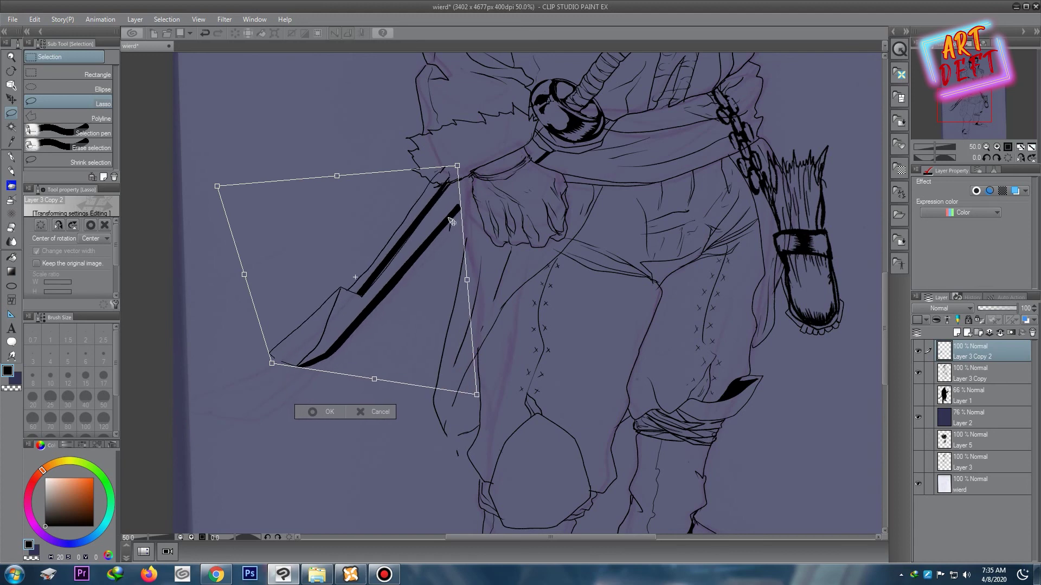
key("minus")
scroll(323, 354, "down", 4)
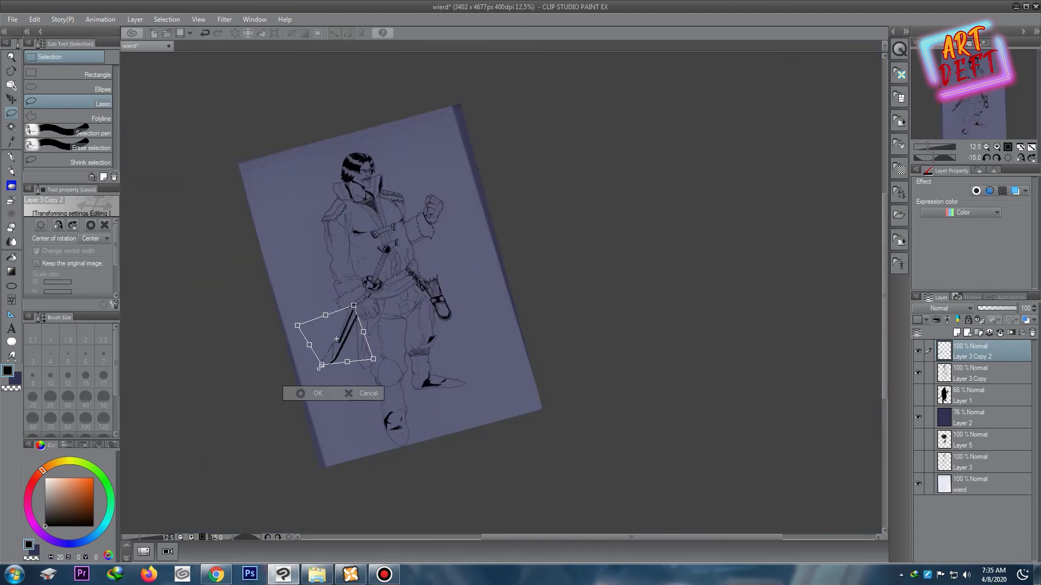
left_click_drag(330, 351, 318, 389)
key("Return")
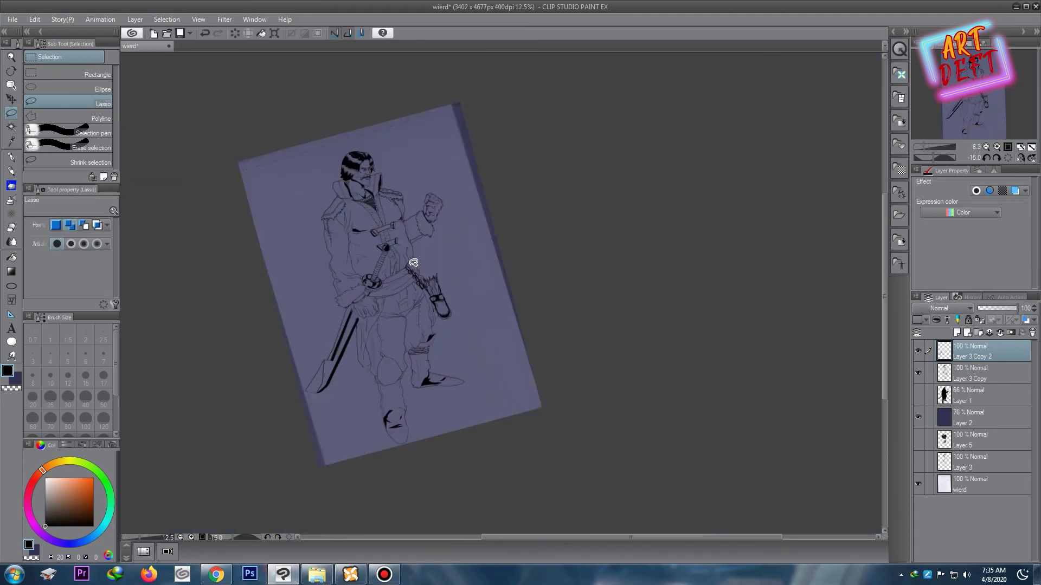
Step: Shift the reshaped blade upward into place with the Move layer tool
scroll(325, 244, "up", 2)
scroll(233, 227, "up", 2)
left_click(11, 99)
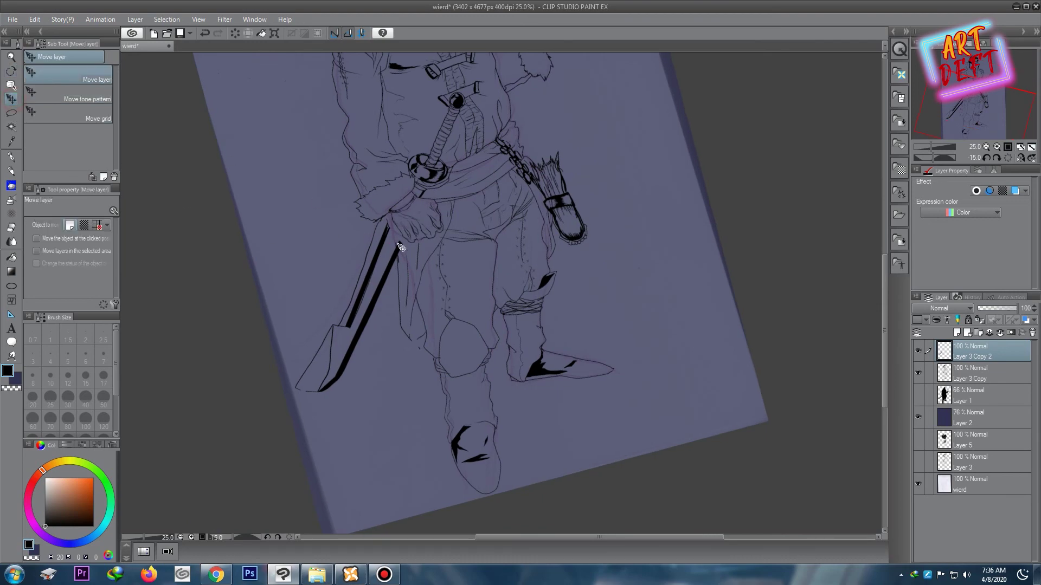
scroll(433, 179, "down", 4)
scroll(469, 149, "up", 2)
scroll(470, 148, "up", 4)
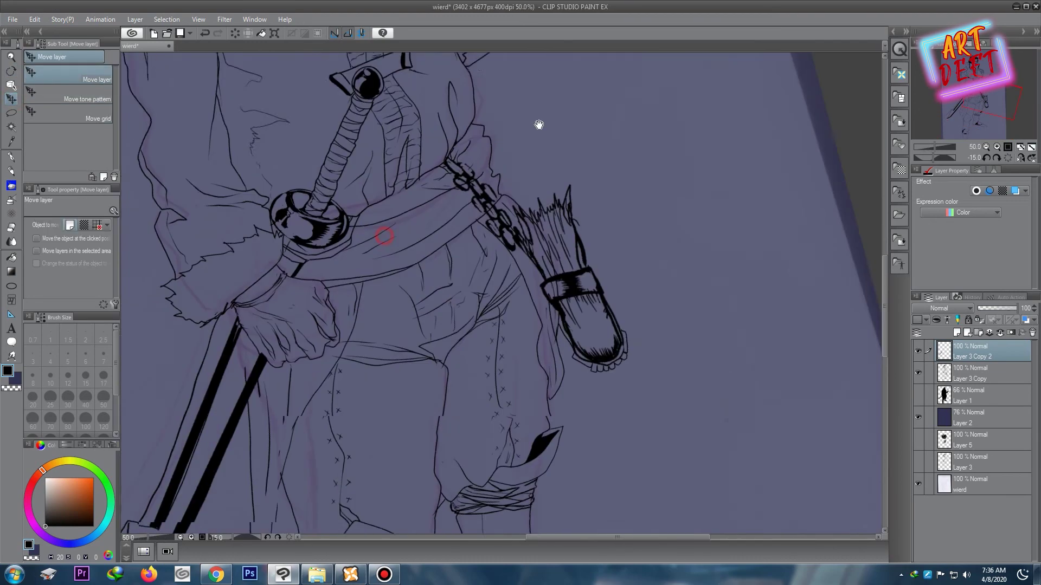
left_click_drag(293, 249, 282, 225)
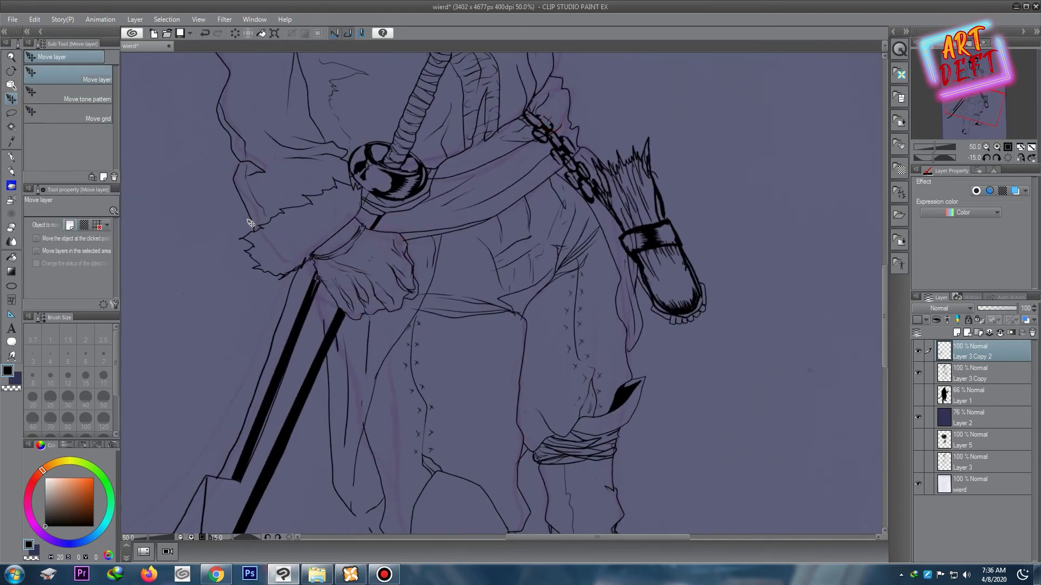
Step: Zoom in on the sword end and ink the kitten's head with pointed ears
key("p")
scroll(412, 141, "up", 2)
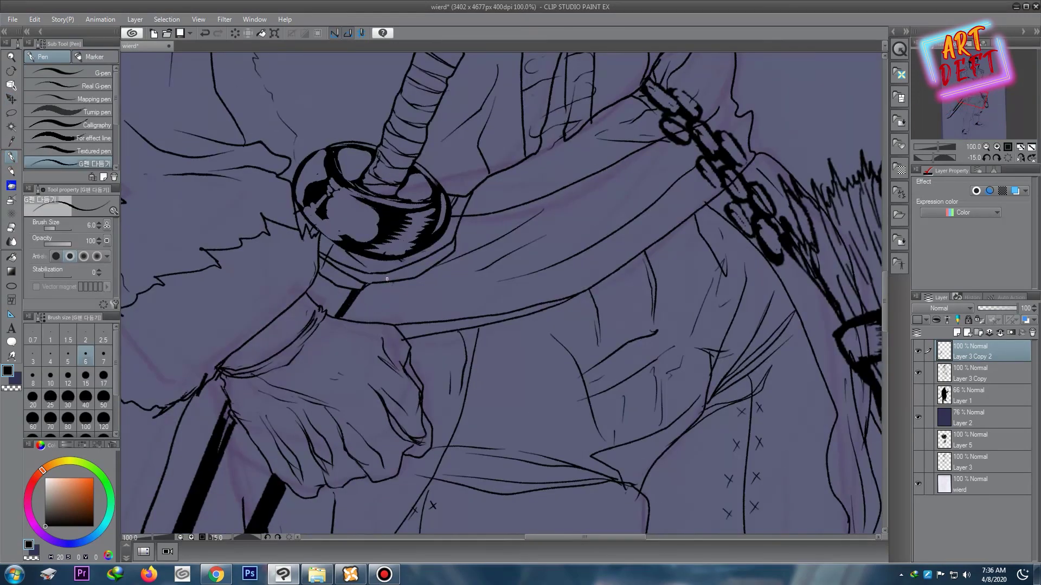
key("g")
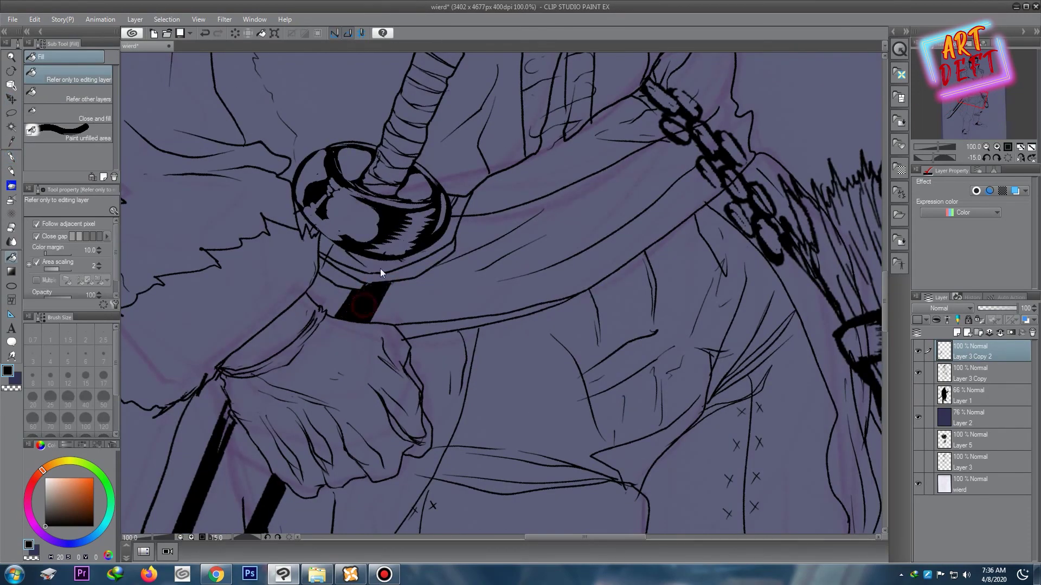
scroll(374, 297, "down", 4)
scroll(620, 118, "up", 2)
scroll(562, 283, "up", 3)
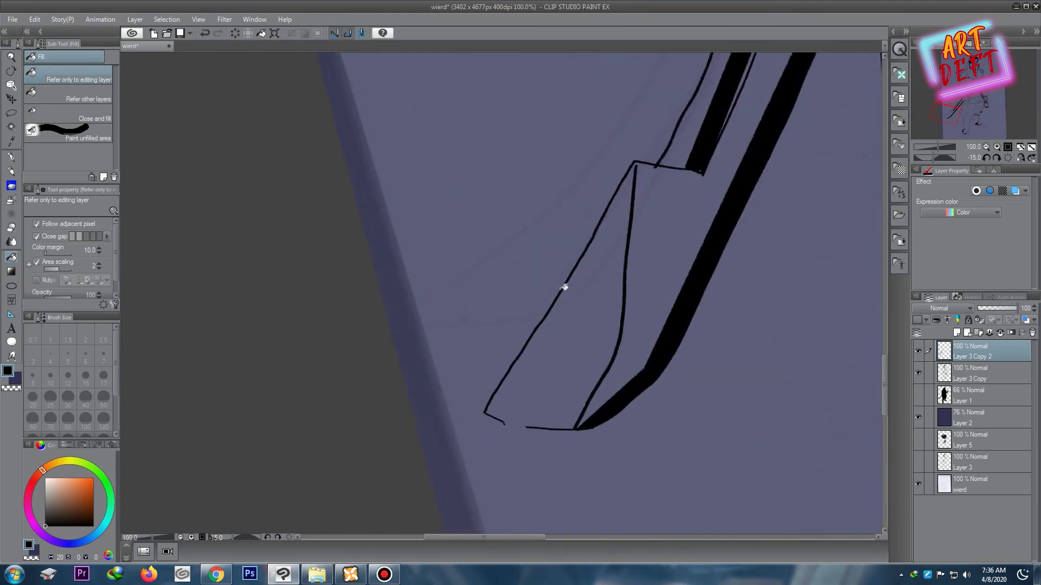
scroll(488, 282, "up", 2)
key("p")
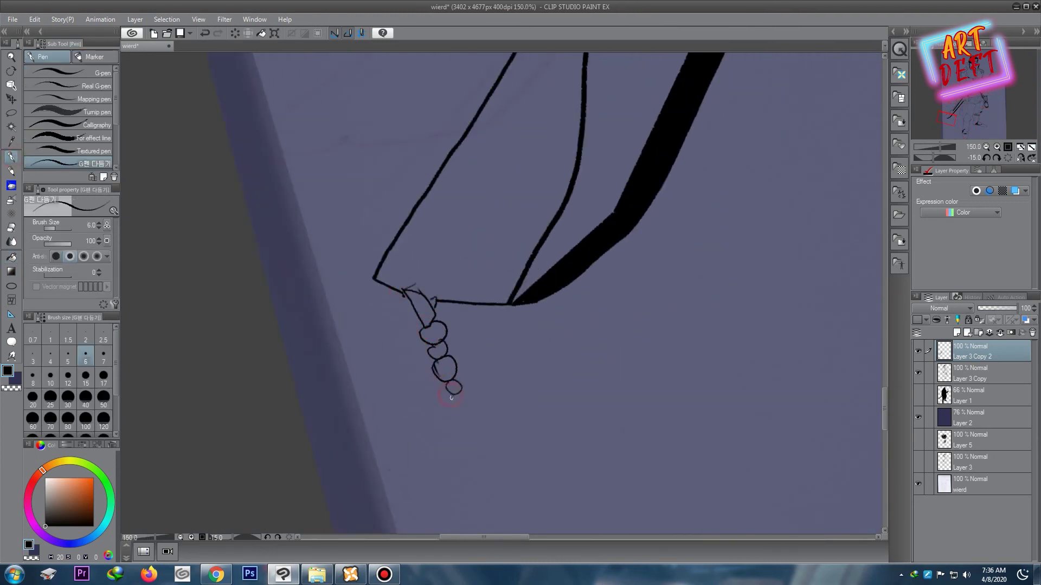
scroll(508, 370, "down", 1)
scroll(454, 227, "up", 3)
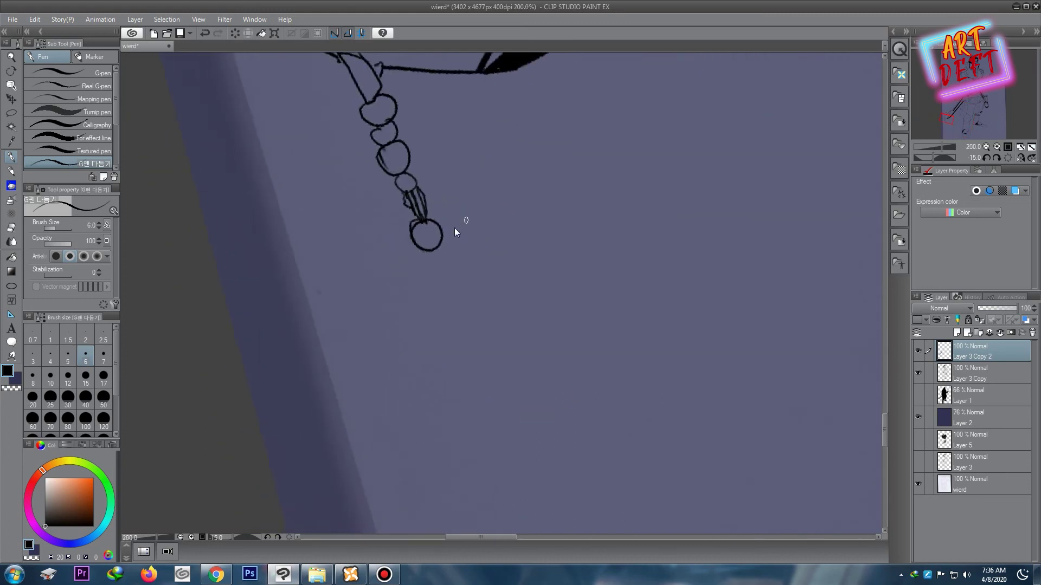
scroll(314, 281, "up", 2)
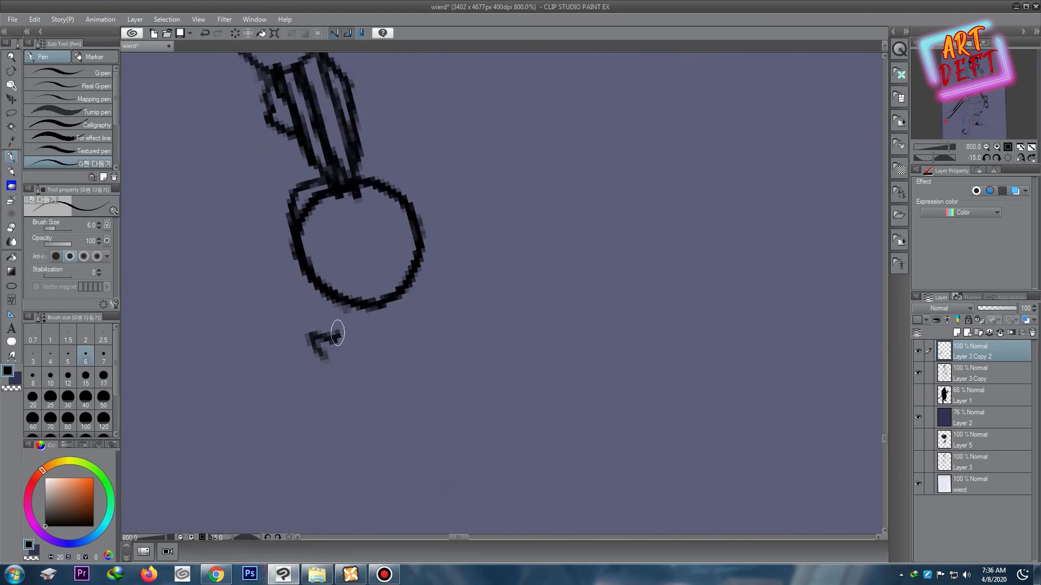
left_click_drag(347, 329, 467, 279)
left_click_drag(296, 339, 309, 369)
left_click_drag(472, 282, 487, 301)
left_click_drag(297, 344, 494, 315)
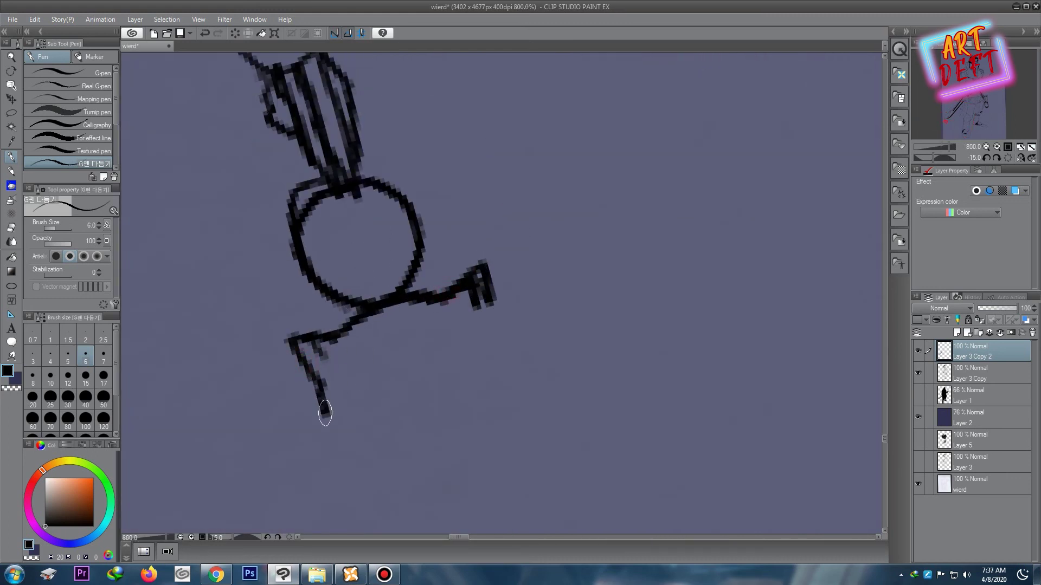
Step: Draw the kitten's face: eyes, cheek mark and whiskers, then thicken the eyes
left_click_drag(362, 396, 359, 394)
left_click_drag(462, 355, 458, 367)
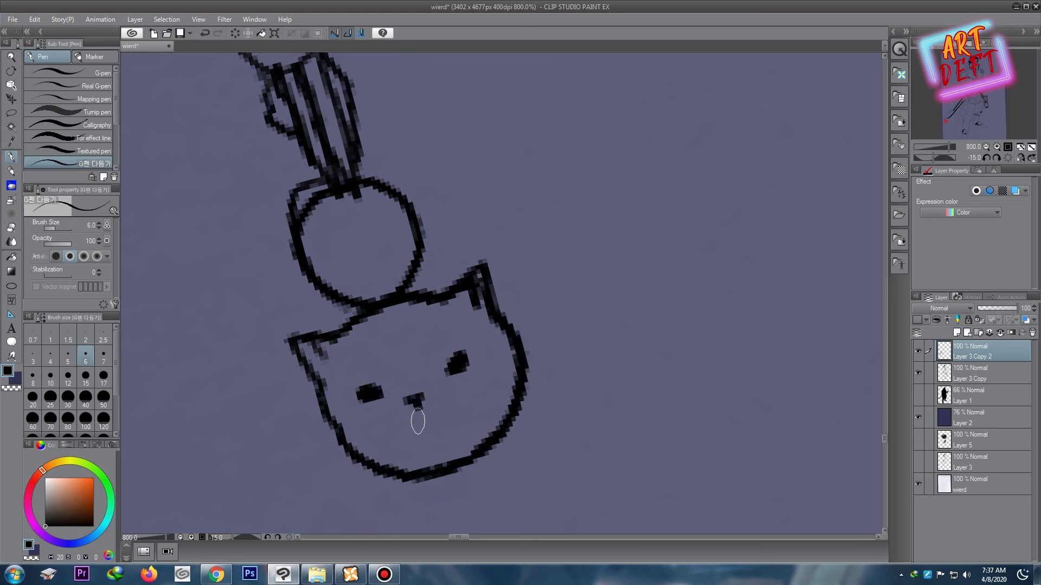
left_click_drag(324, 393, 357, 464)
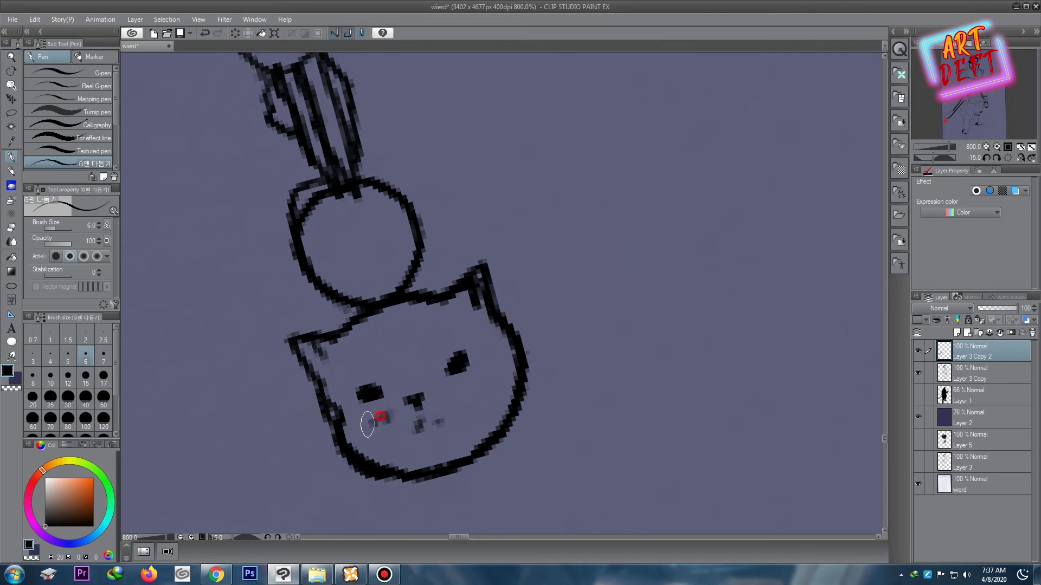
left_click_drag(380, 416, 404, 440)
mouse_move(445, 394)
left_mouse_down()
mouse_move(469, 415)
mouse_move(412, 448)
left_mouse_up()
scroll(457, 356, "down", 5)
scroll(364, 370, "up", 6)
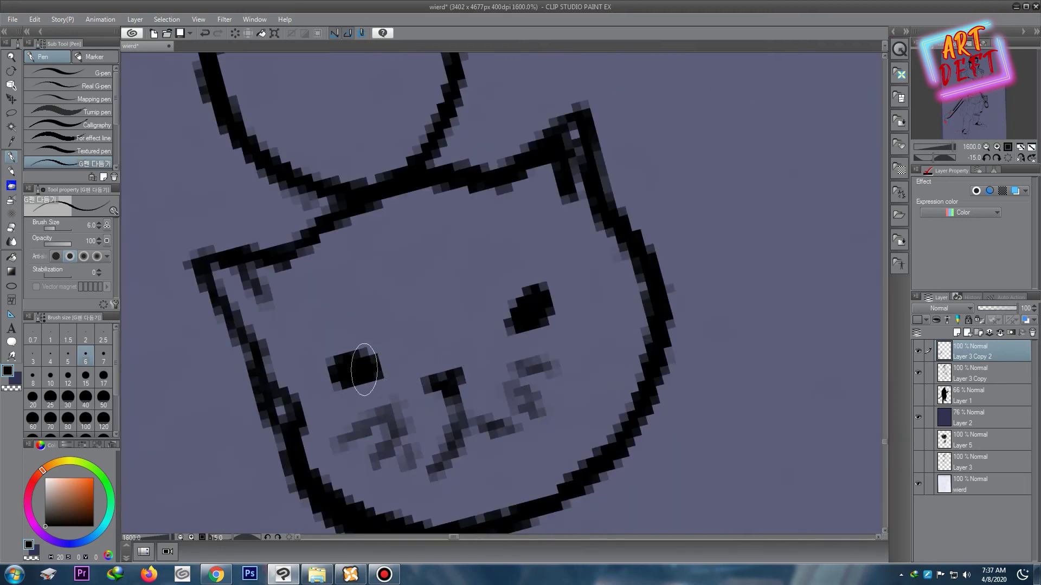
left_click_drag(364, 370, 369, 391)
left_click_drag(515, 303, 496, 341)
scroll(504, 325, "down", 5)
scroll(504, 325, "up", 5)
left_click_drag(352, 379, 332, 357)
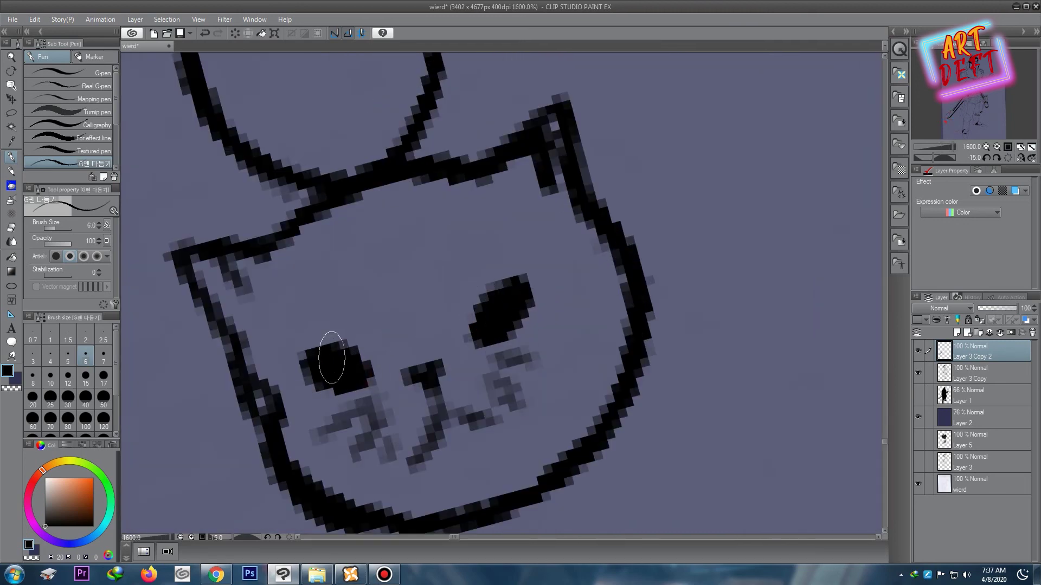
Step: Draw the kitten's body with legs beneath its head
scroll(331, 358, "down", 9)
scroll(487, 232, "down", 2)
scroll(487, 232, "down", 2)
scroll(477, 203, "up", 3)
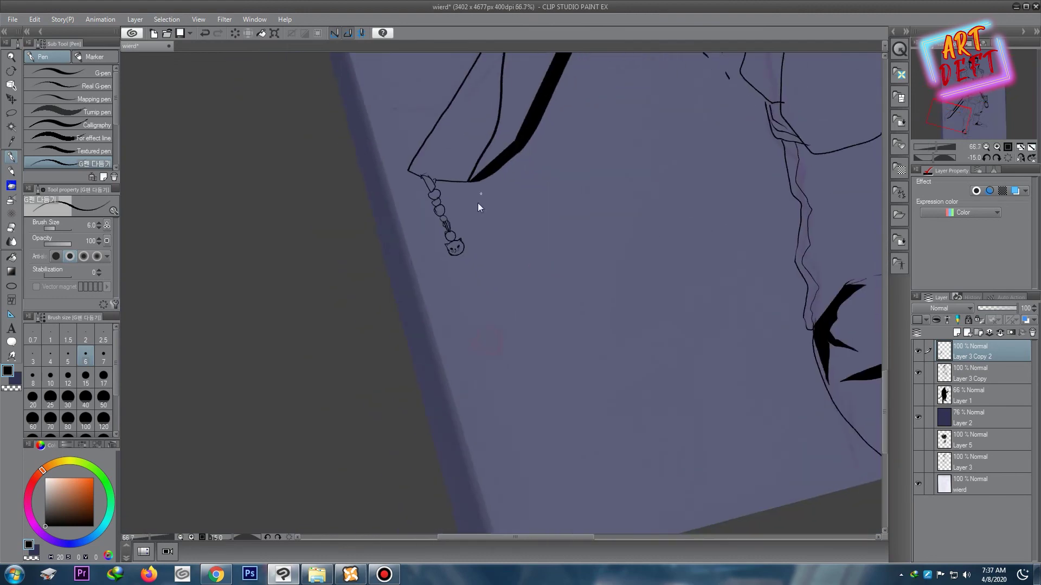
scroll(477, 202, "up", 5)
mouse_move(444, 277)
left_mouse_down()
mouse_move(510, 428)
mouse_move(678, 190)
left_mouse_up()
scroll(655, 164, "down", 3)
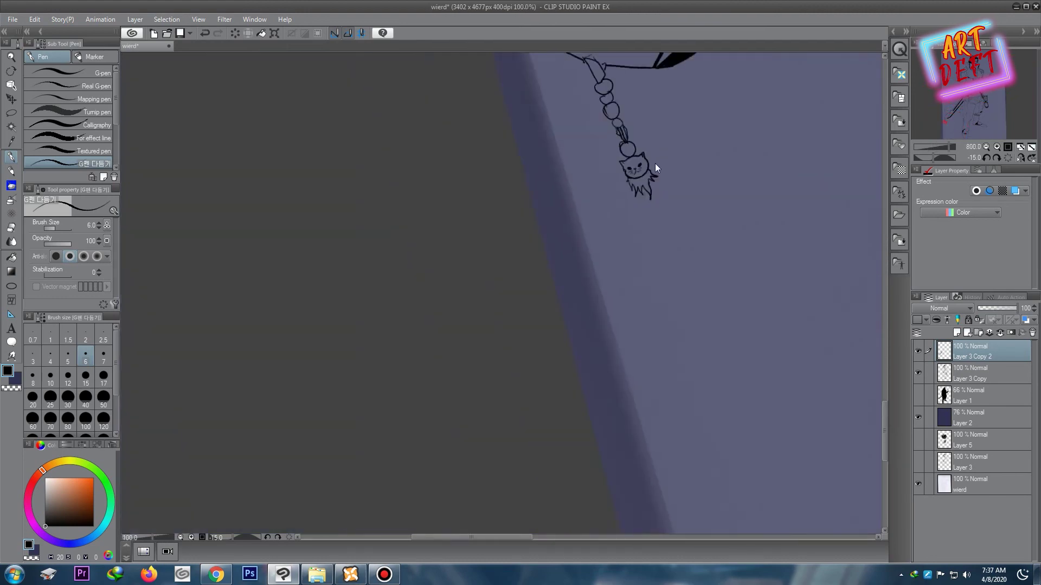
scroll(654, 167, "down", 3)
scroll(499, 342, "down", 2)
scroll(536, 244, "down", 2)
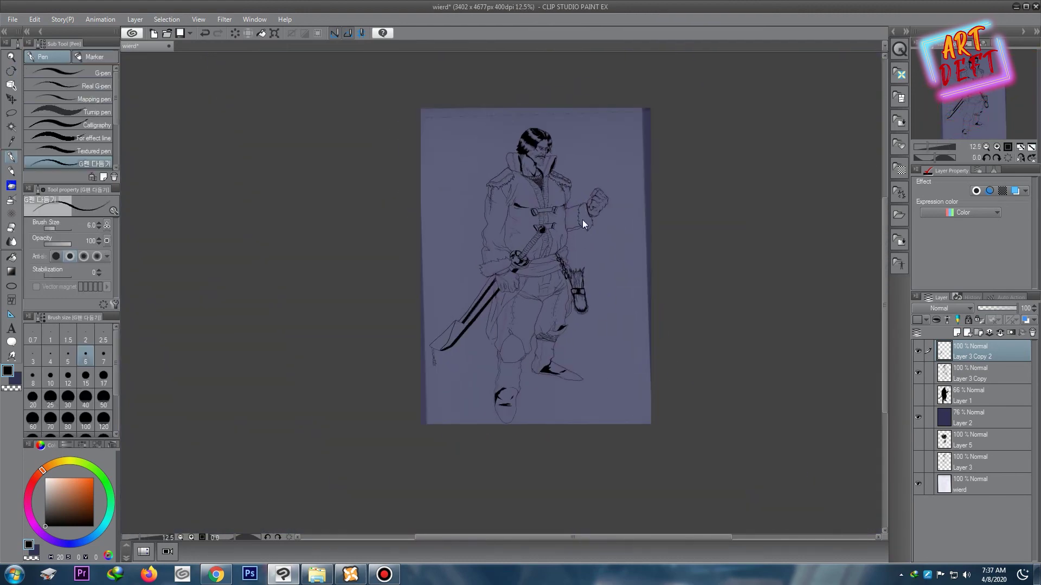
Step: Recentre the figure, thin the brush, and ink on Layer 3 Copy
scroll(551, 226, "up", 1)
left_click_drag(561, 202, 531, 291)
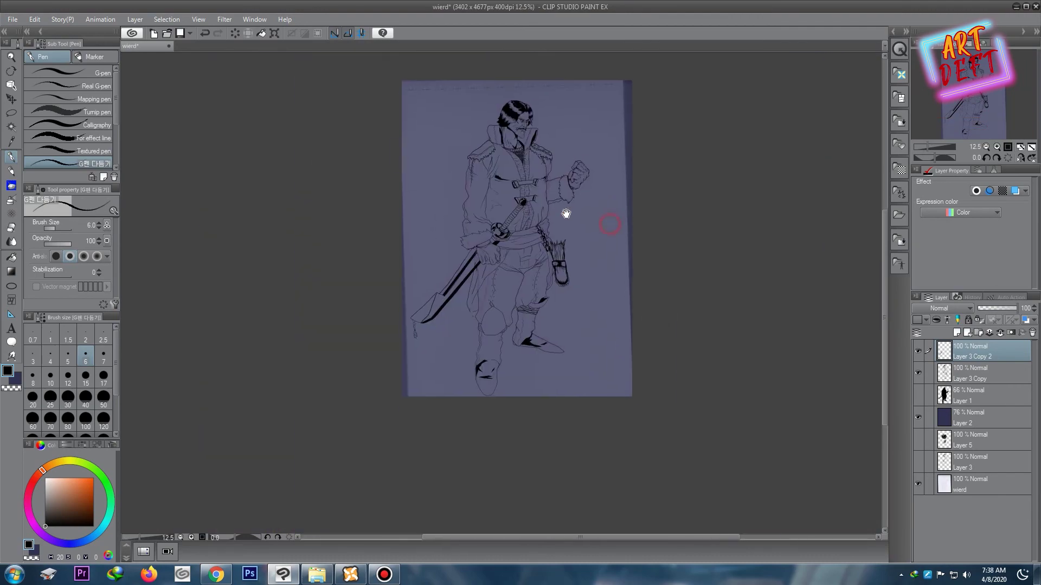
scroll(531, 292, "up", 5)
scroll(530, 292, "up", 2)
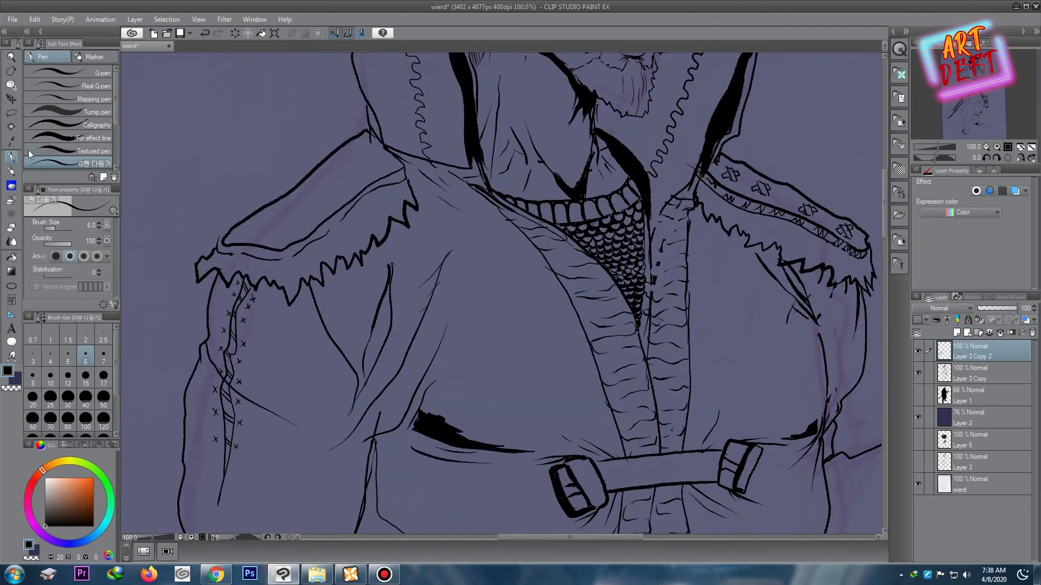
key("bracketleft")
key("bracketleft")
left_click(970, 374)
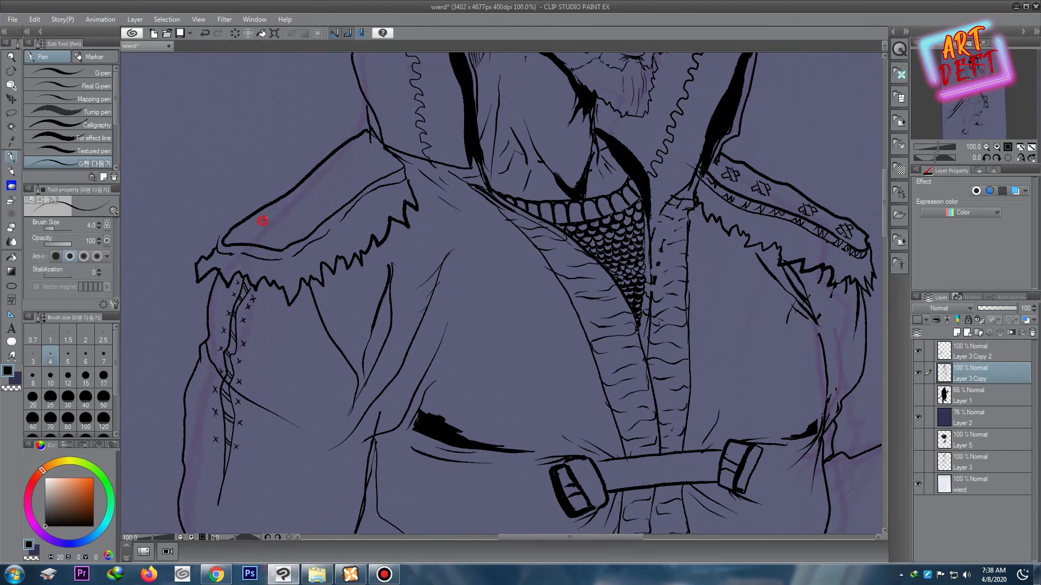
Step: Ink X-shaped stitches along the left shoulder band, redoing one mark
mouse_move(264, 218)
left_mouse_down()
mouse_move(280, 232)
mouse_move(303, 214)
left_mouse_up()
left_click_drag(329, 176, 336, 190)
left_click_drag(355, 155, 371, 165)
key("ctrl+z")
left_click_drag(319, 187, 329, 180)
left_click_drag(334, 179, 344, 183)
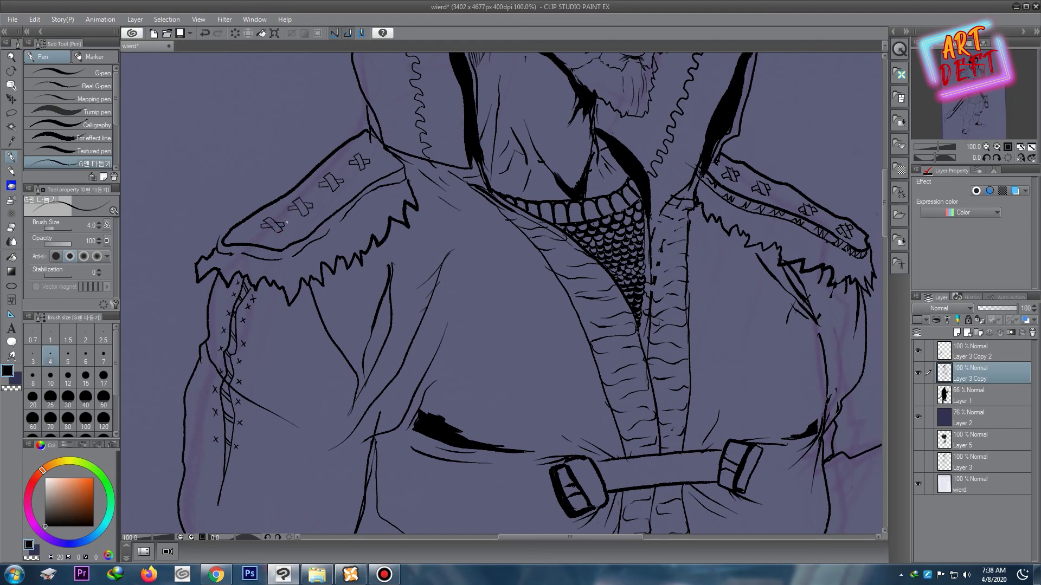
scroll(312, 190, "down", 5)
scroll(339, 217, "up", 2)
Step: Save, then flip Layer 3 Copy and Layer 3 Copy 2 horizontally
scroll(494, 258, "down", 2)
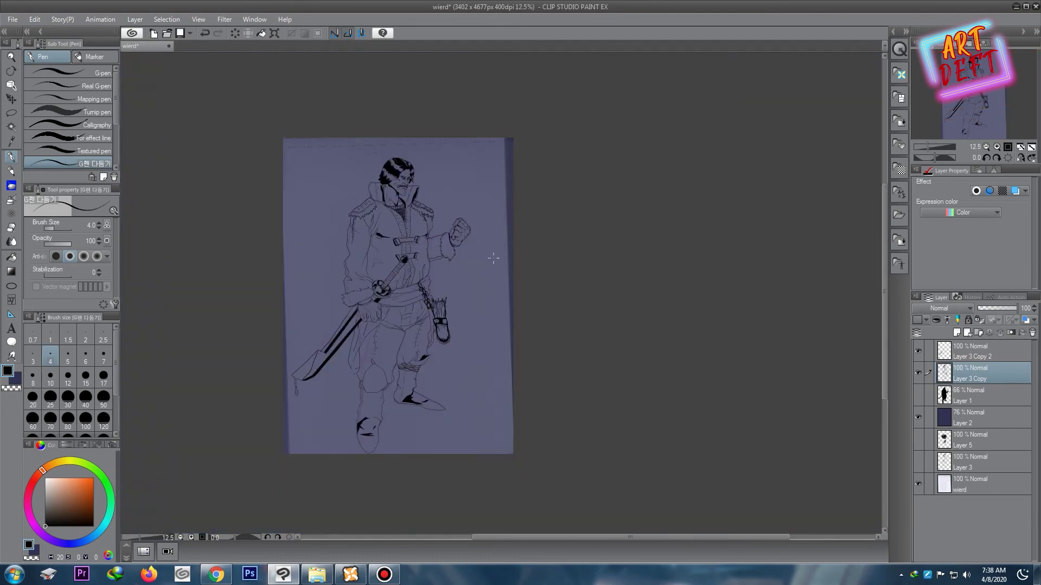
key("ctrl+s")
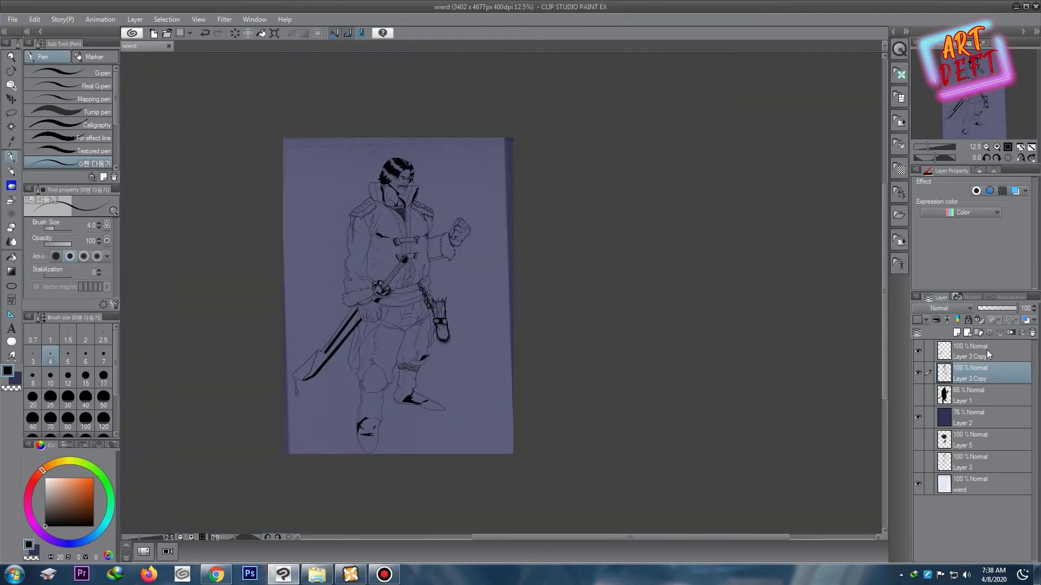
left_click(986, 352, "ctrl")
left_click(35, 19)
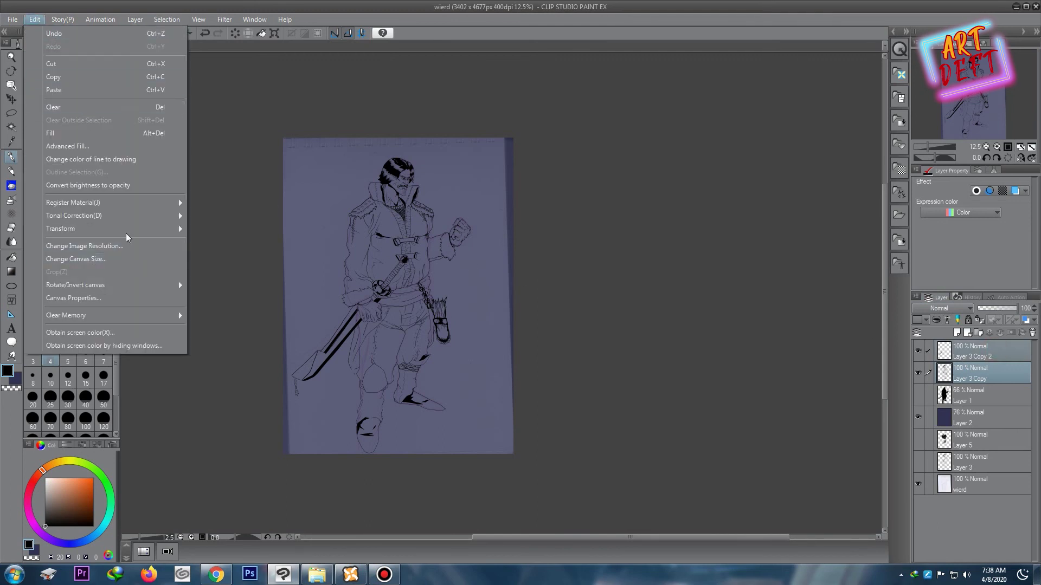
left_click(264, 271)
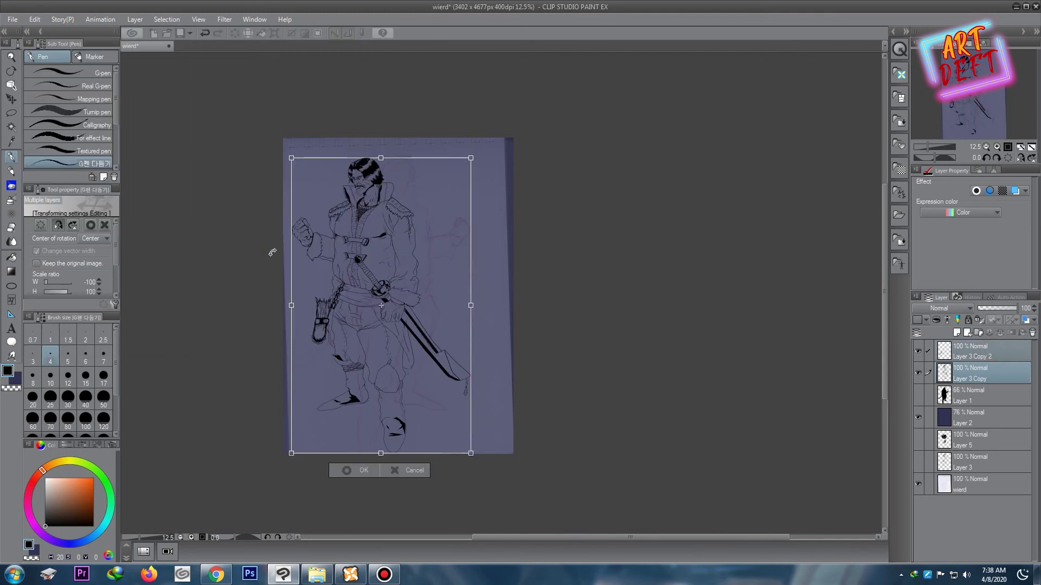
key("Return")
Step: Nudge the mirrored swordsman slightly to the right with Move layer
left_click(11, 99)
left_click_drag(351, 197, 386, 199)
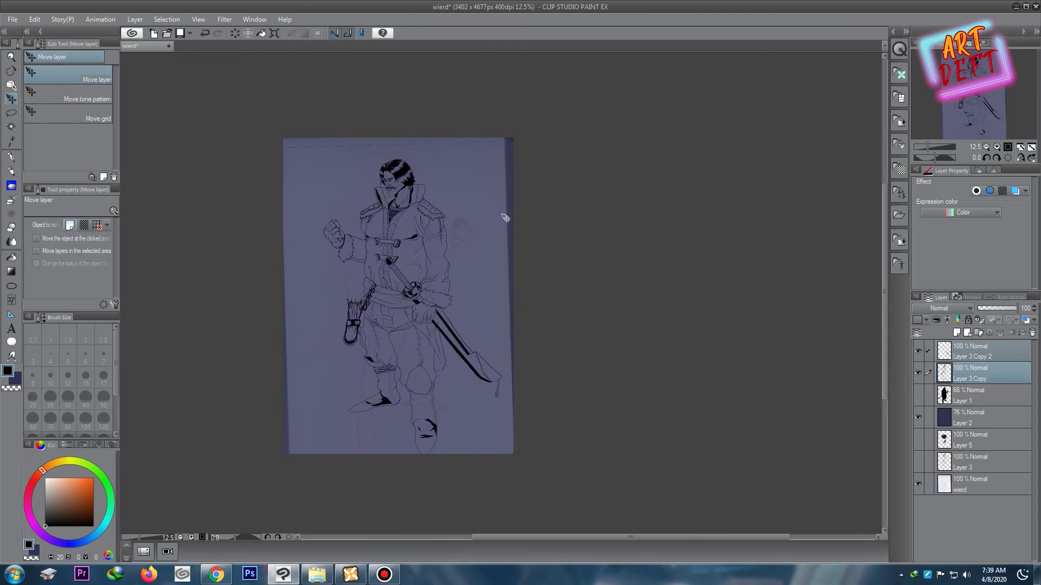
scroll(416, 219, "up", 2)
scroll(416, 220, "up", 1)
scroll(416, 220, "down", 1)
scroll(417, 219, "down", 2)
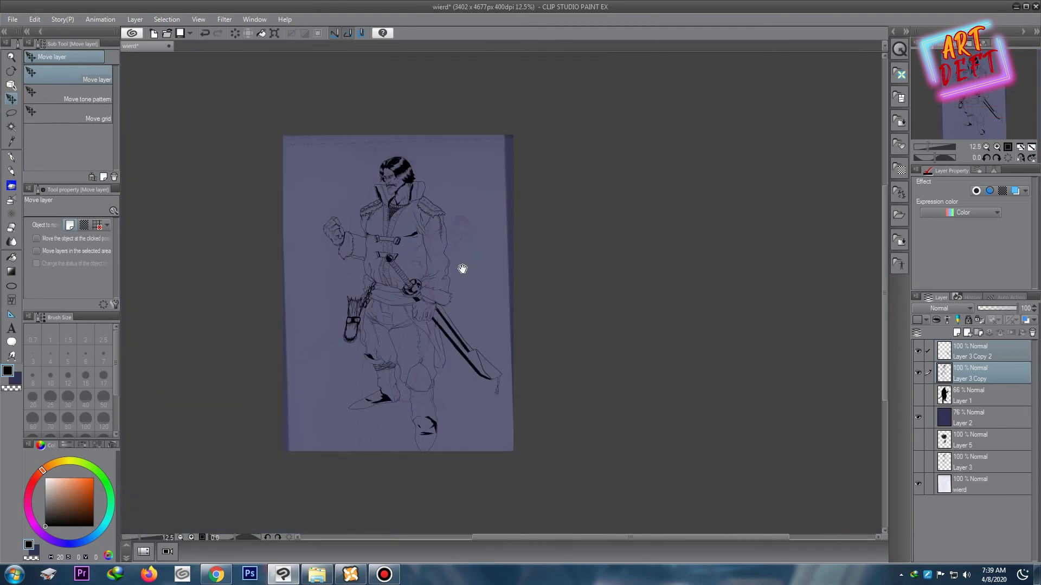
scroll(462, 270, "up", 2)
scroll(449, 218, "down", 1)
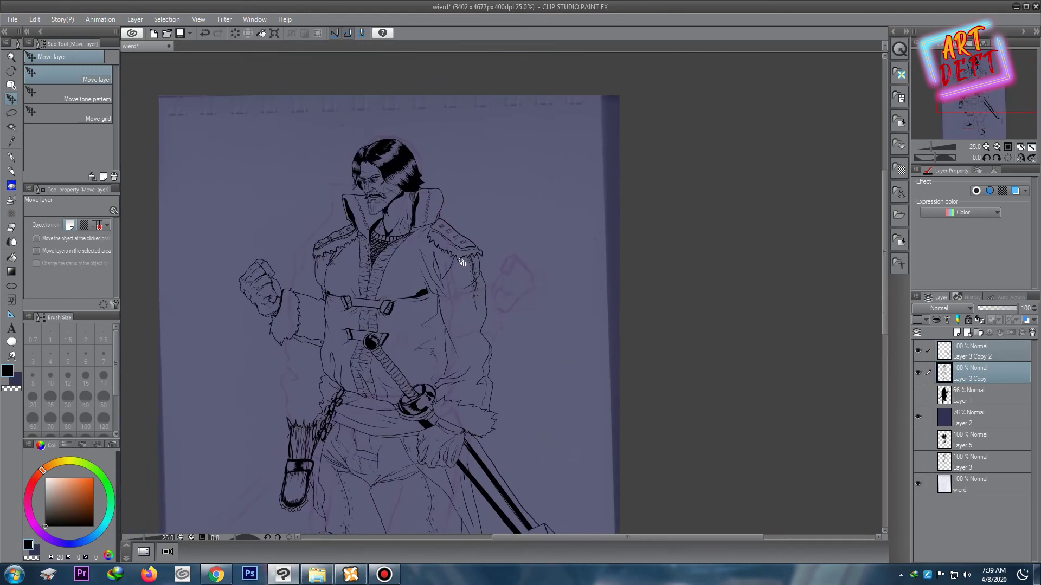
Step: Save the re-mirrored swordsman drawing through File > Save
left_click(12, 19)
left_click(56, 103)
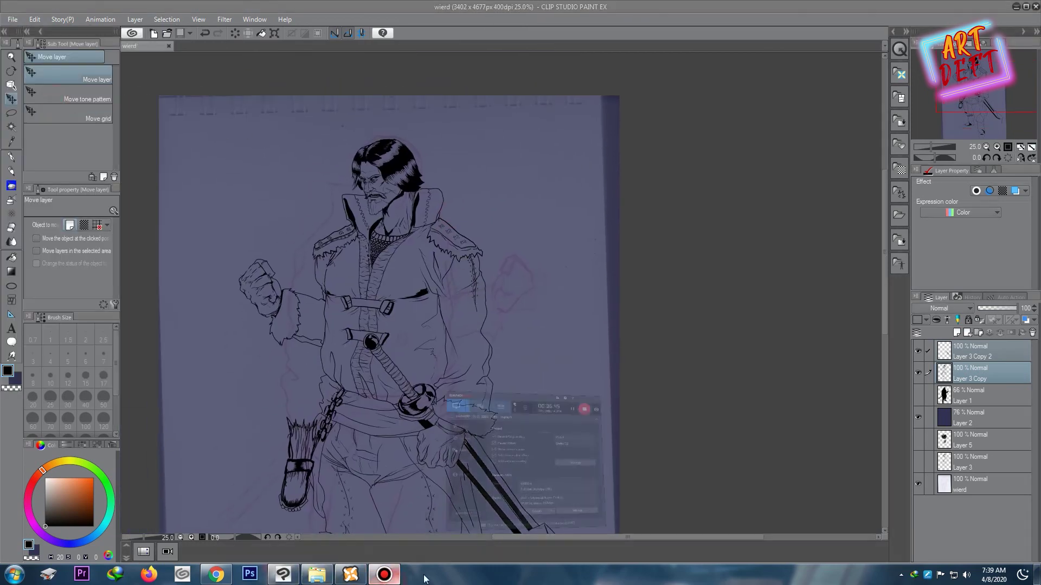